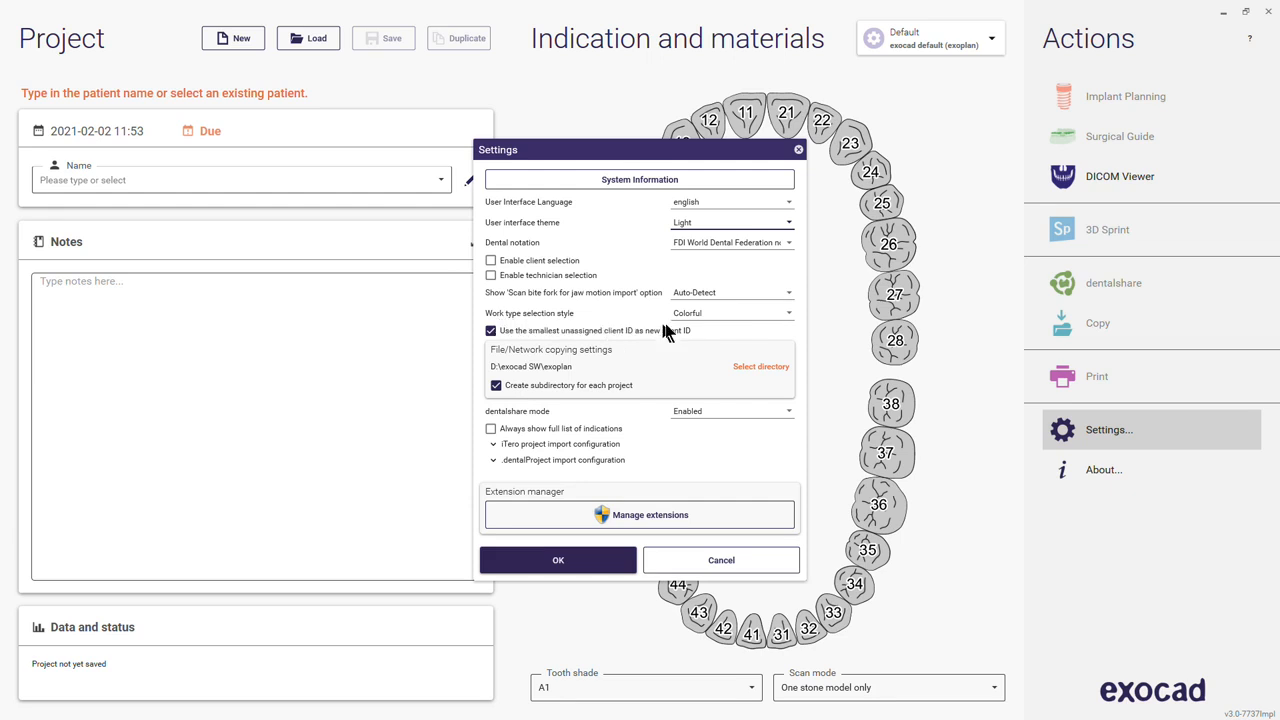
- Review the work type selection style options and close the settings without saving
left_click(789, 315)
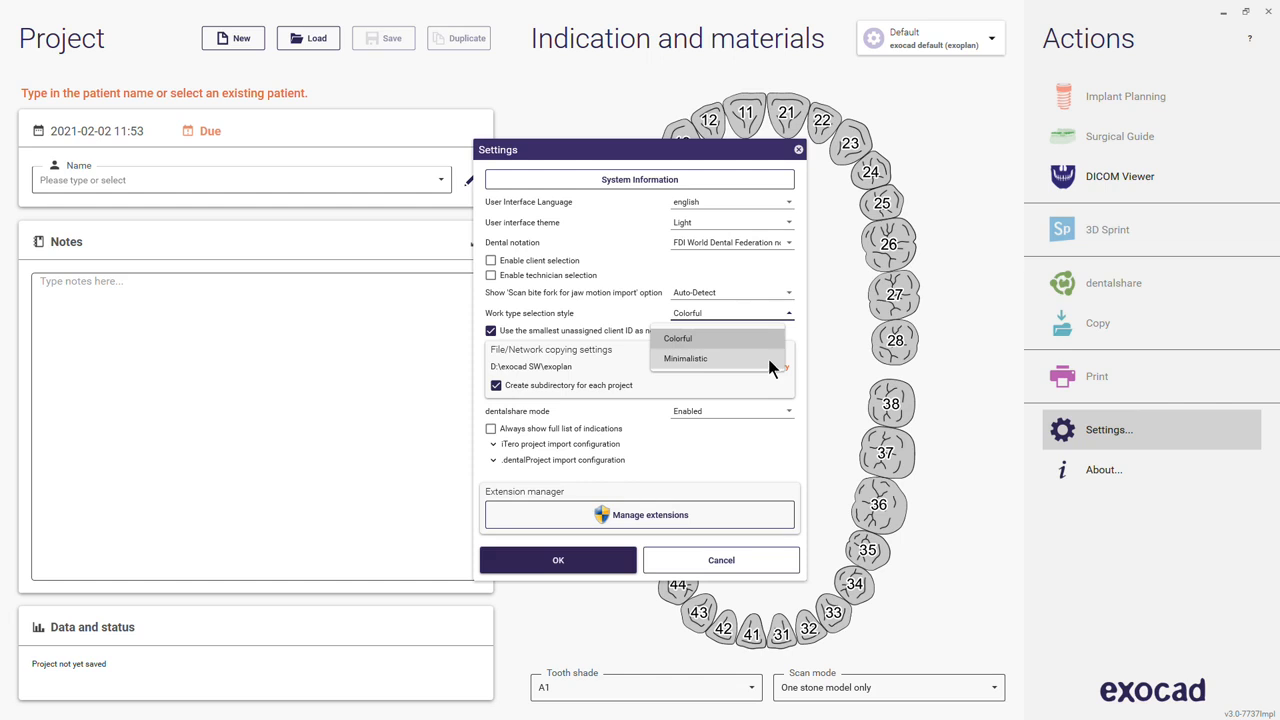
left_click(797, 317)
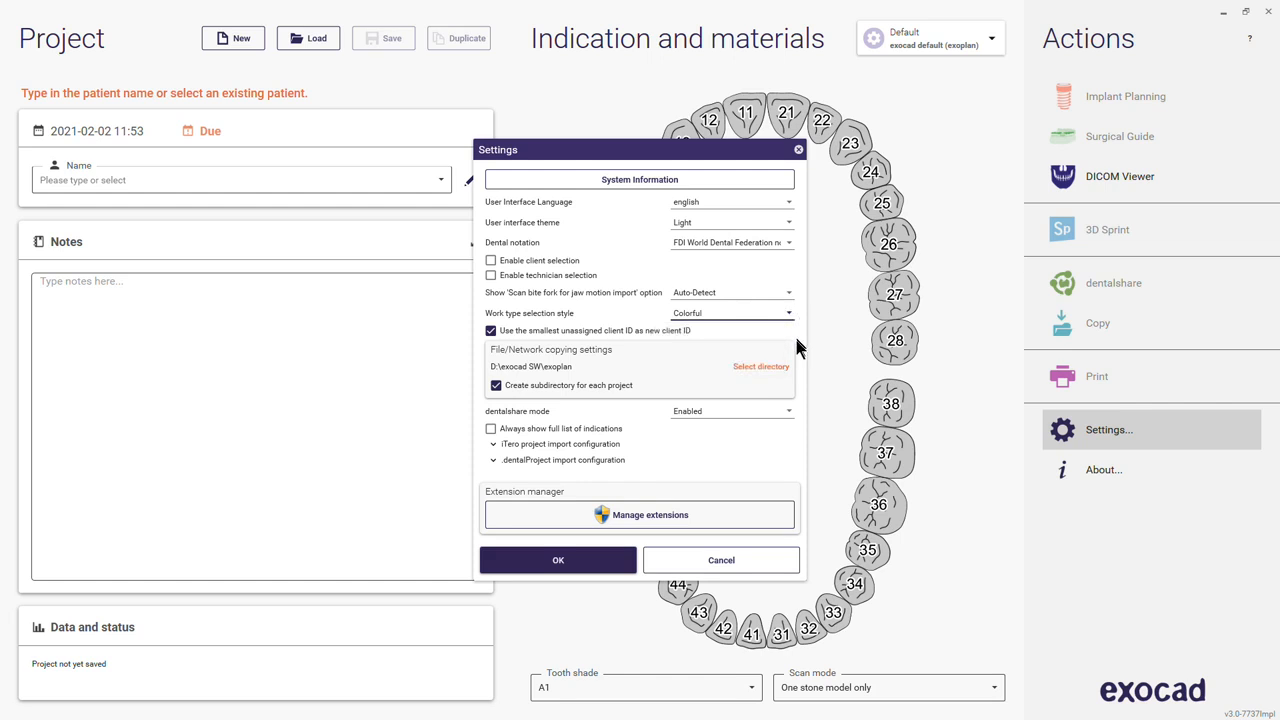
left_click(777, 557)
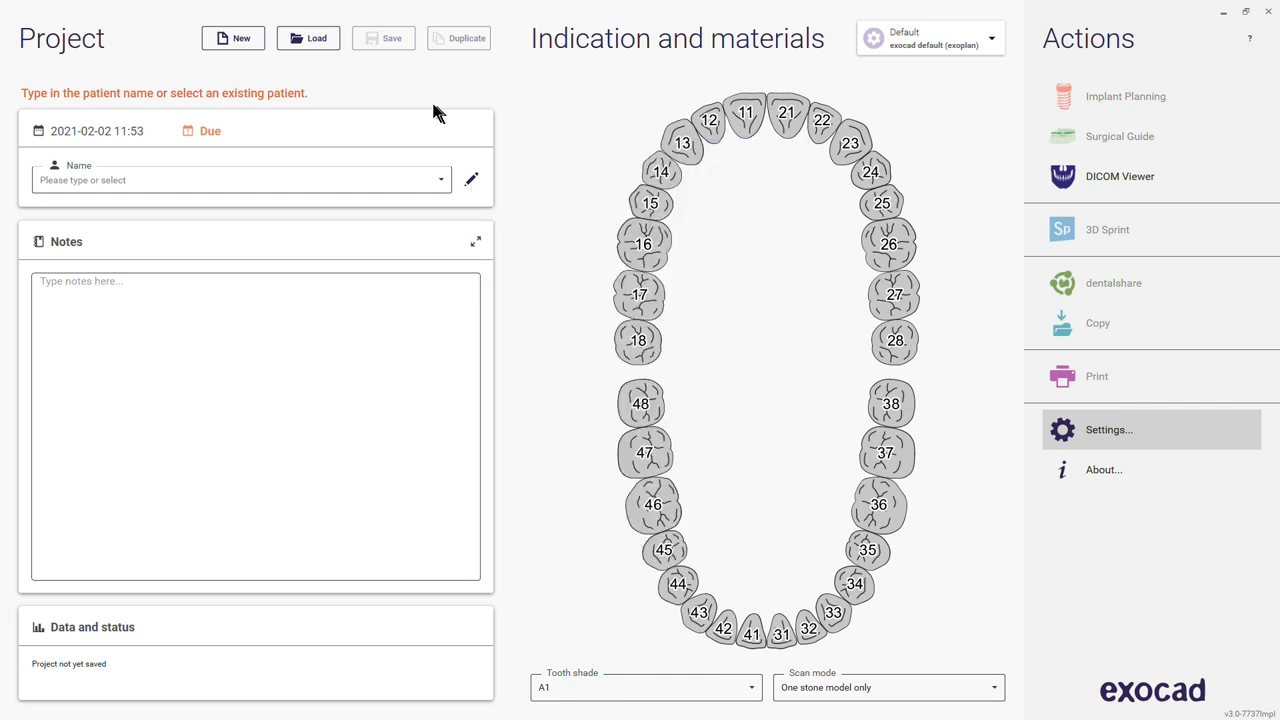
- Load the existing dual-scan example project and start Implant Planning for it
left_click(326, 48)
left_click(512, 145)
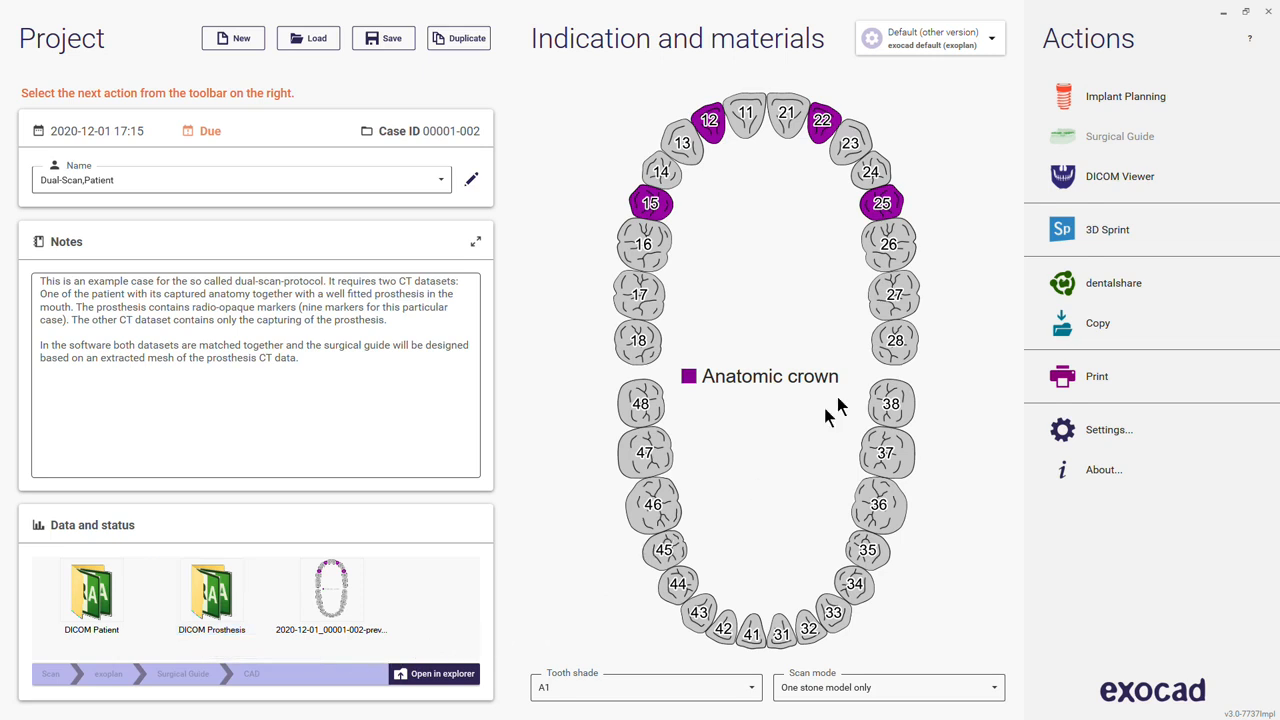
left_click(1108, 96)
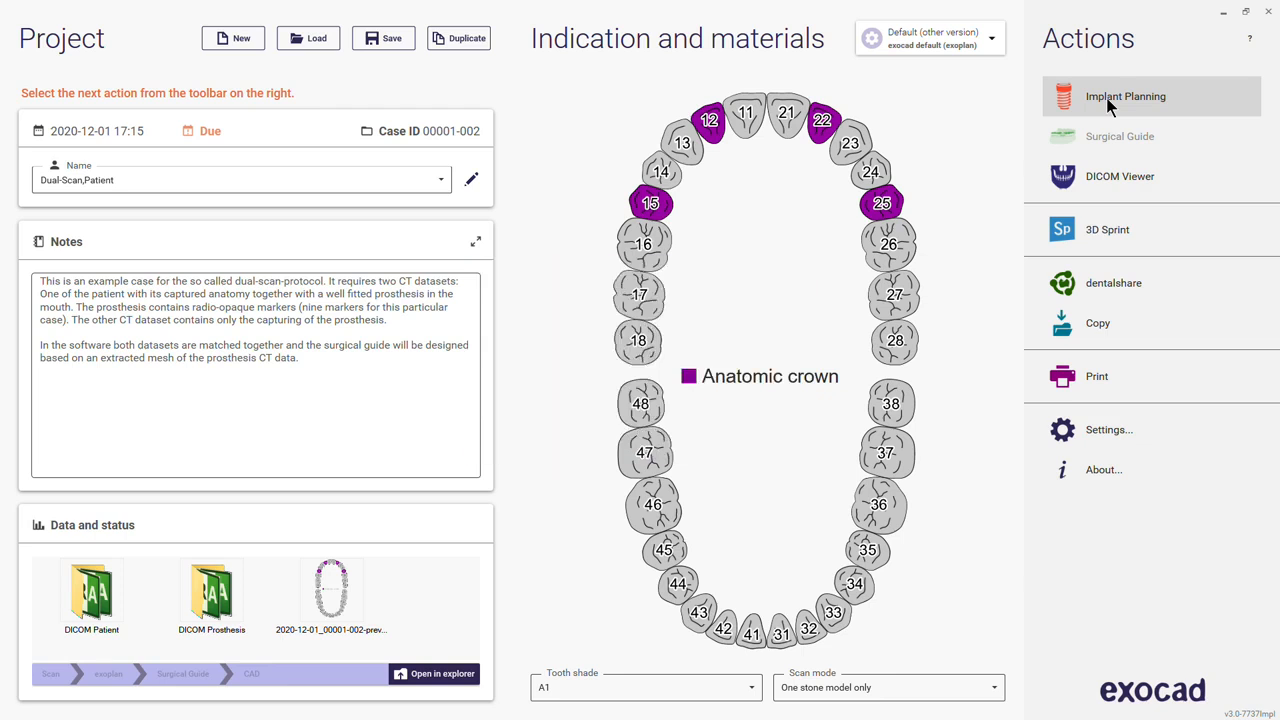
left_click(1107, 98)
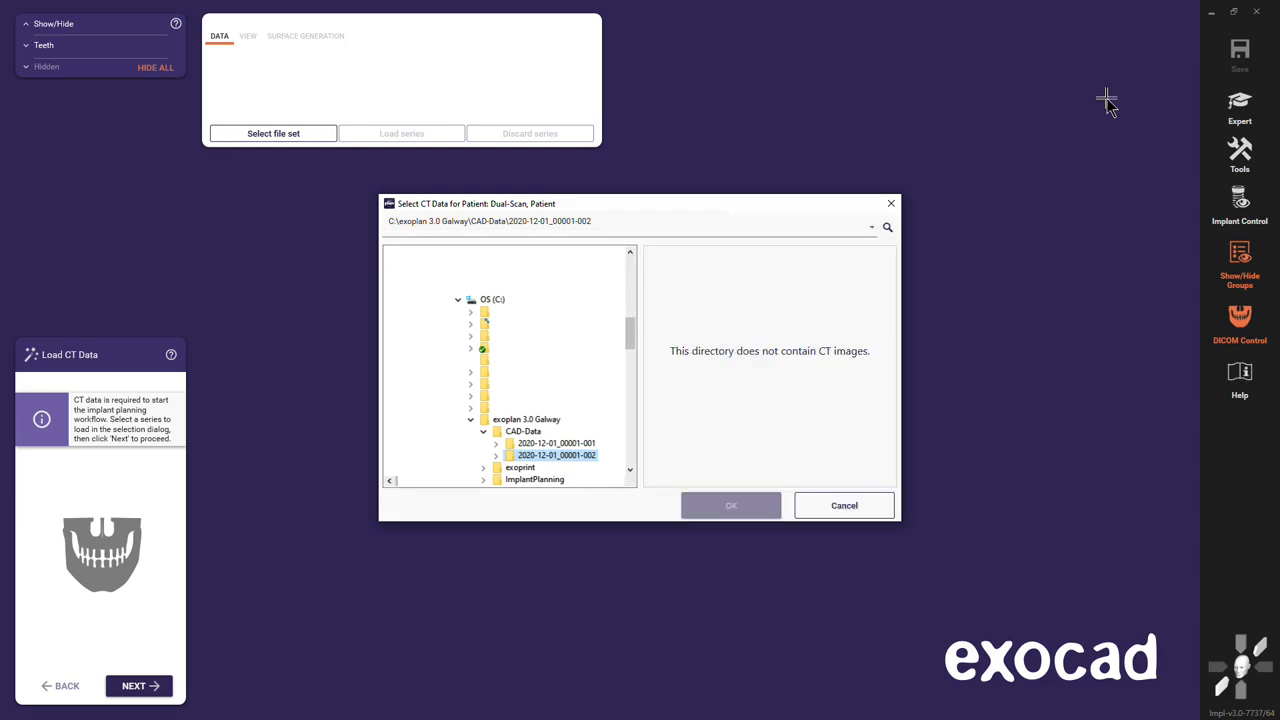
- Open the implant planning settings and review the available user interface themes
left_click(1240, 152)
left_click(1240, 152)
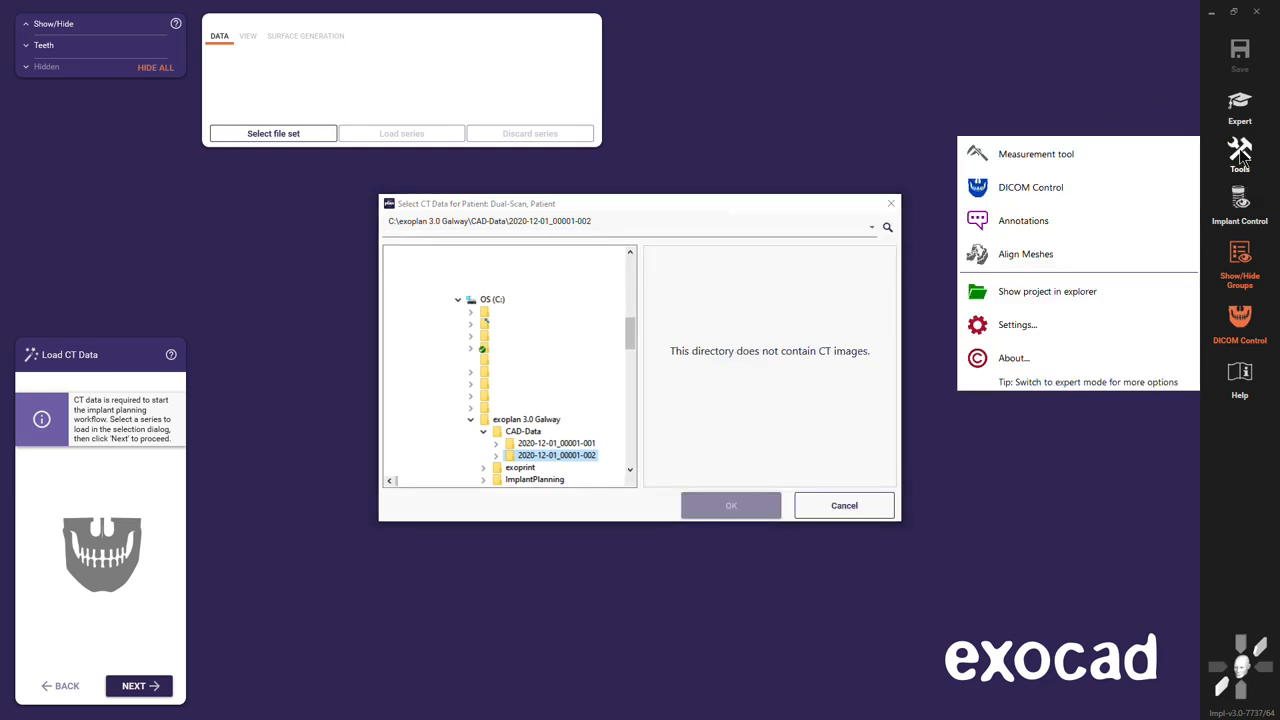
left_click(1071, 323)
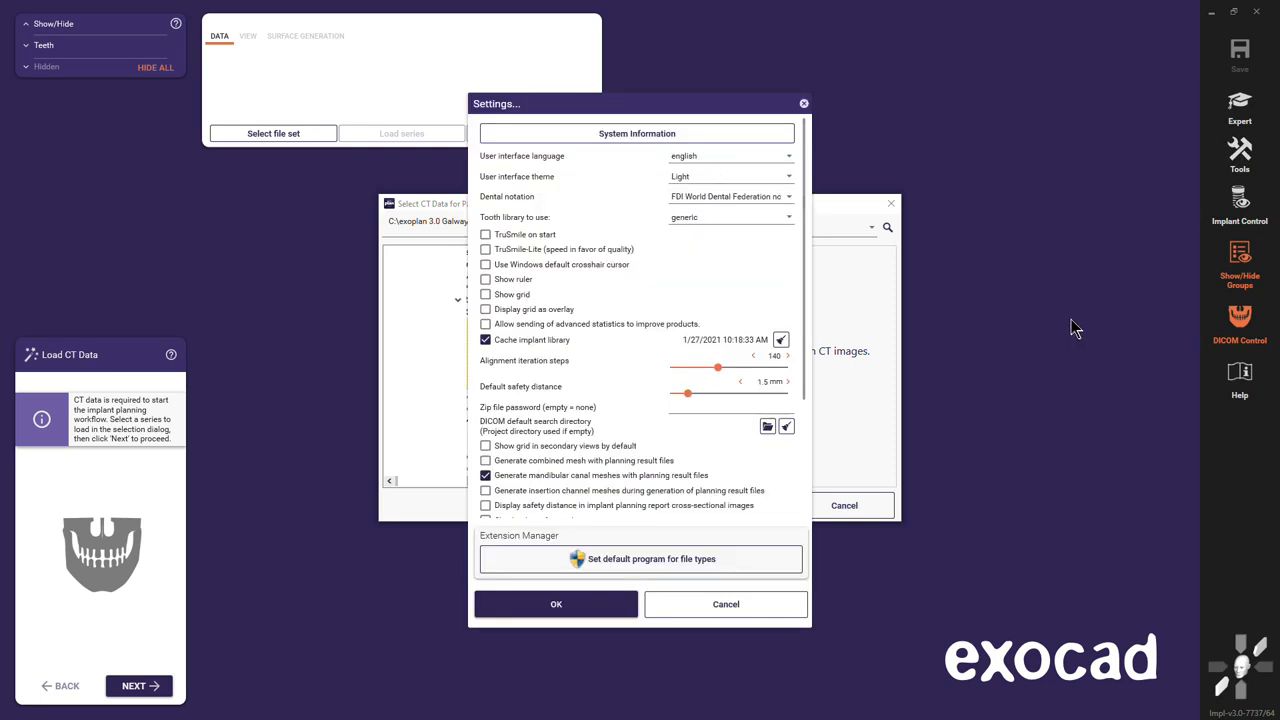
left_click(789, 177)
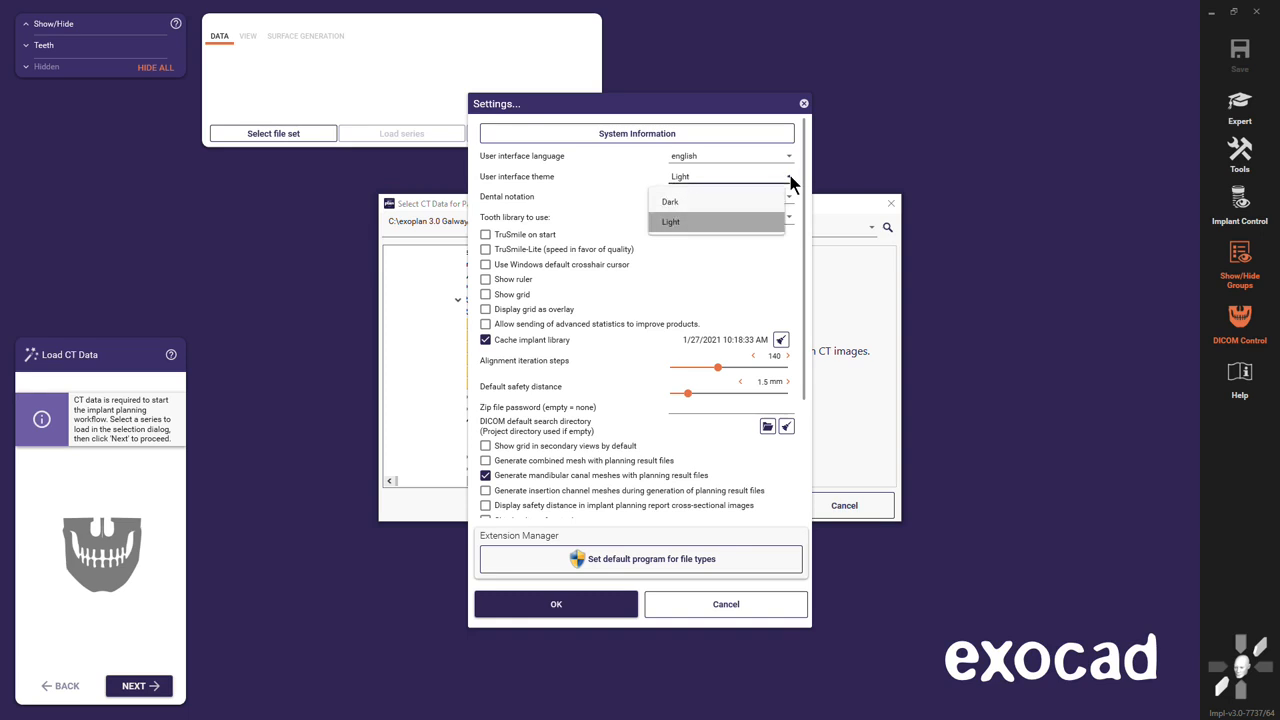
left_click(790, 180)
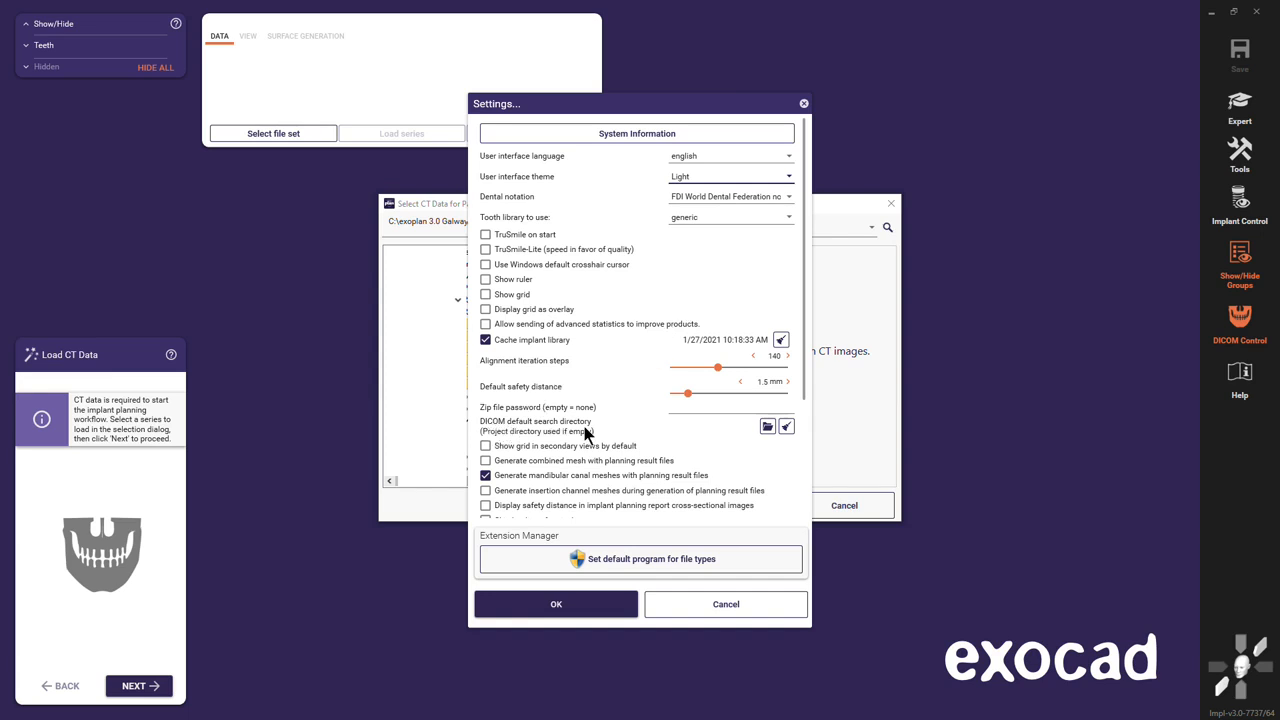
- View the folder selection for the DICOM default search directory, cancel it, and review the remaining planning settings
left_click(767, 428)
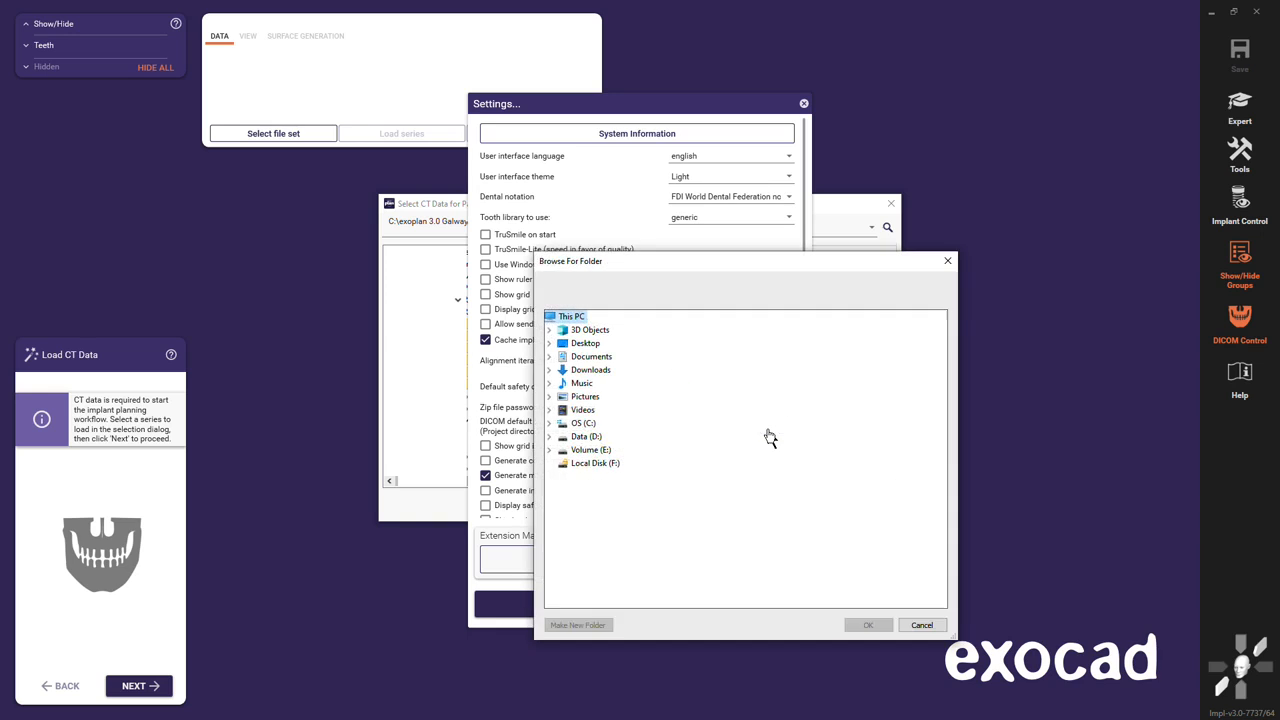
left_click(920, 625)
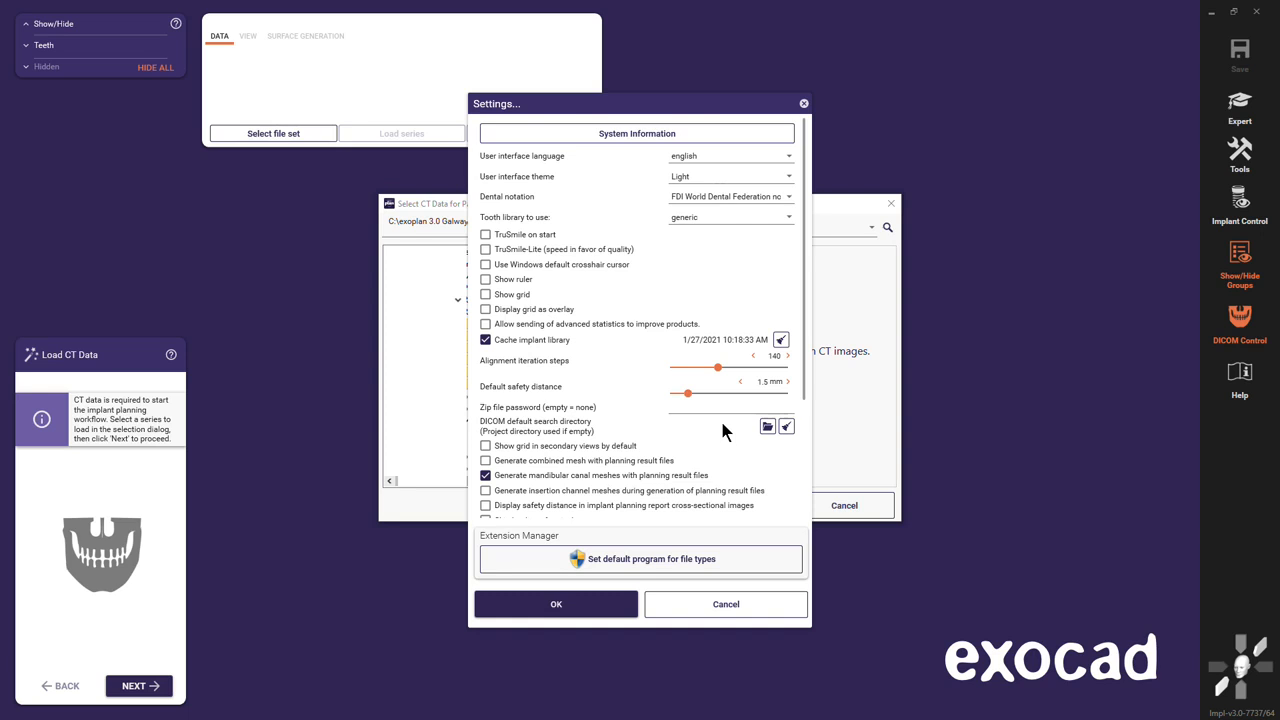
scroll(724, 431, "down", 2)
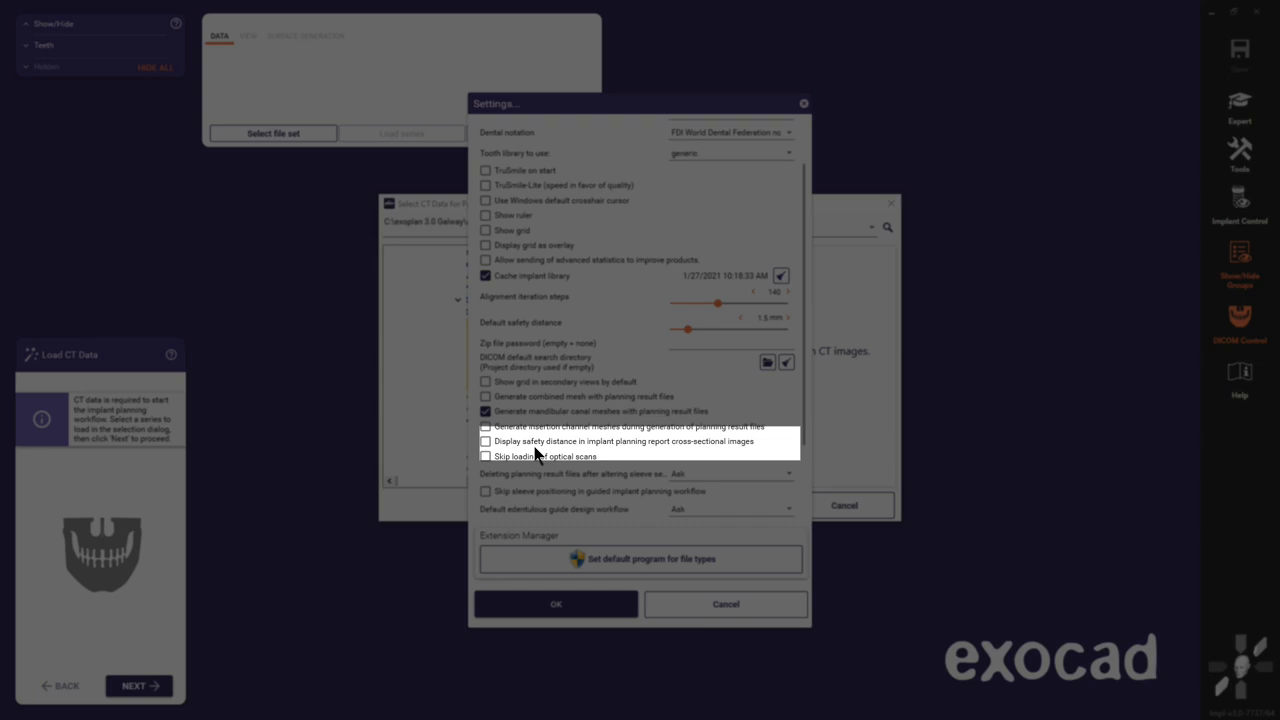
scroll(535, 453, "down", 2)
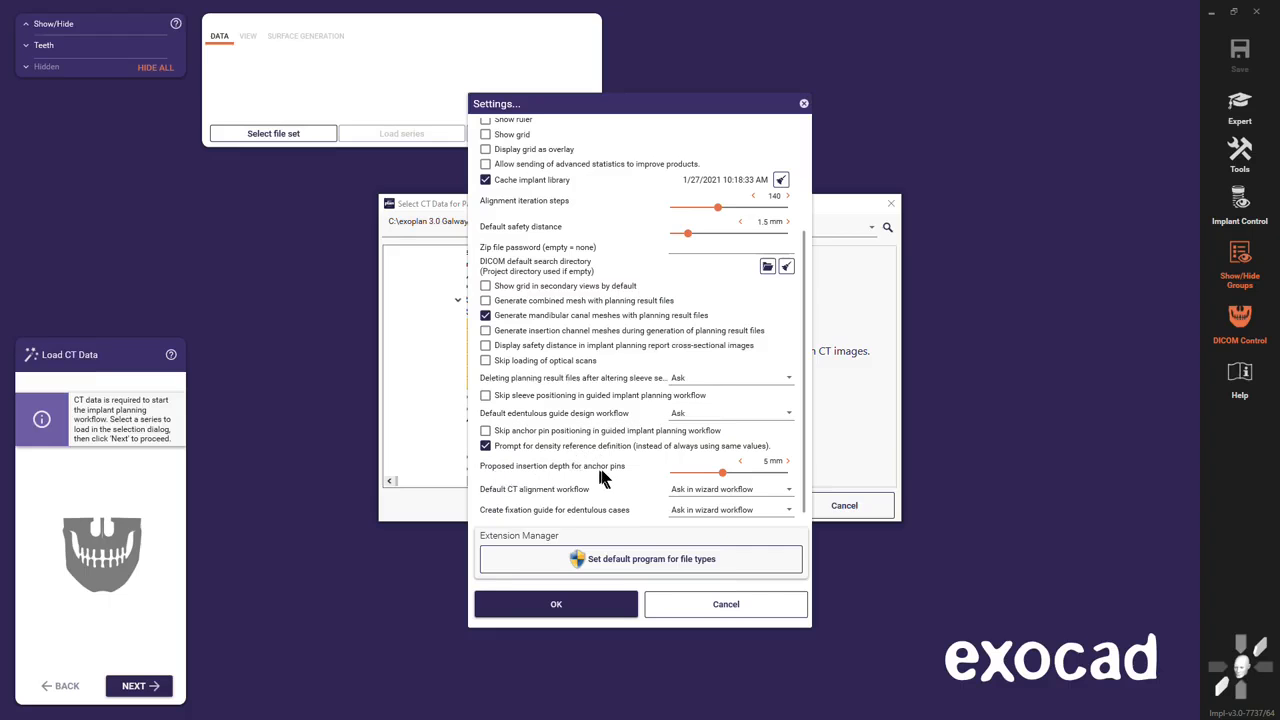
- Try a 4.67 mm anchor pin insertion depth and review the CT alignment and fixation guide options, discarding the settings
left_click_drag(723, 478, 727, 480)
left_click(788, 492)
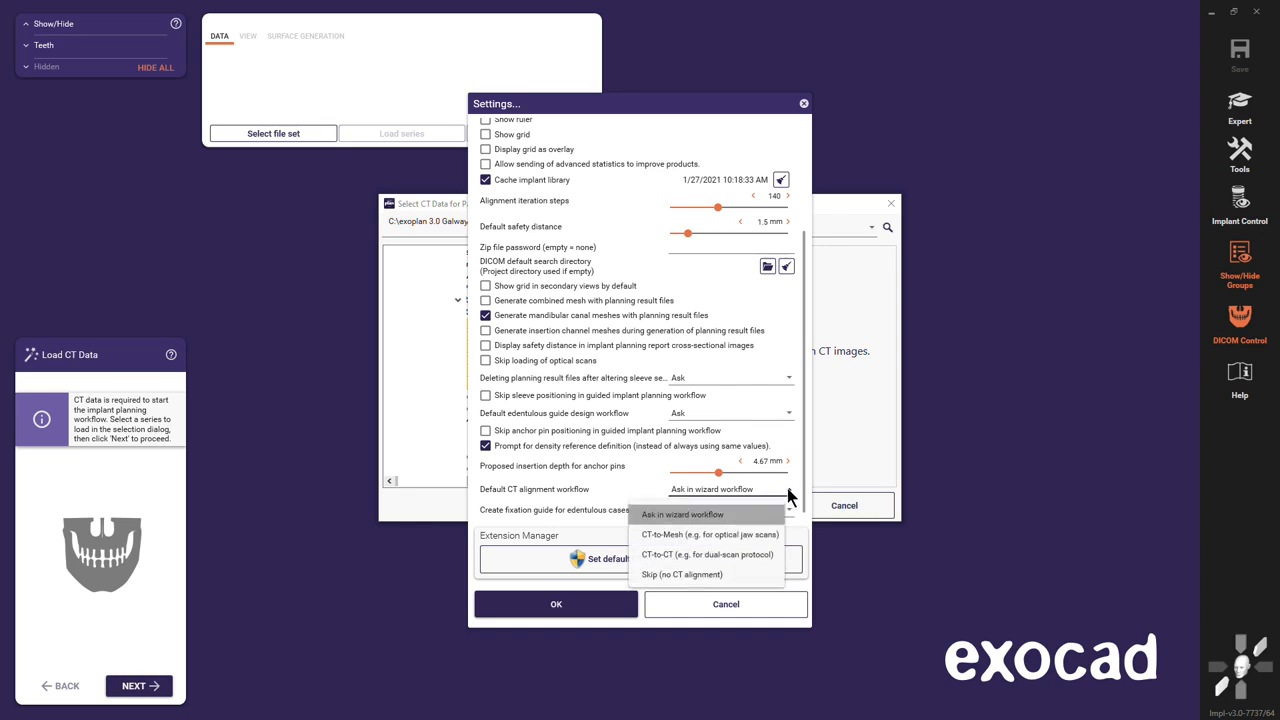
left_click(788, 493)
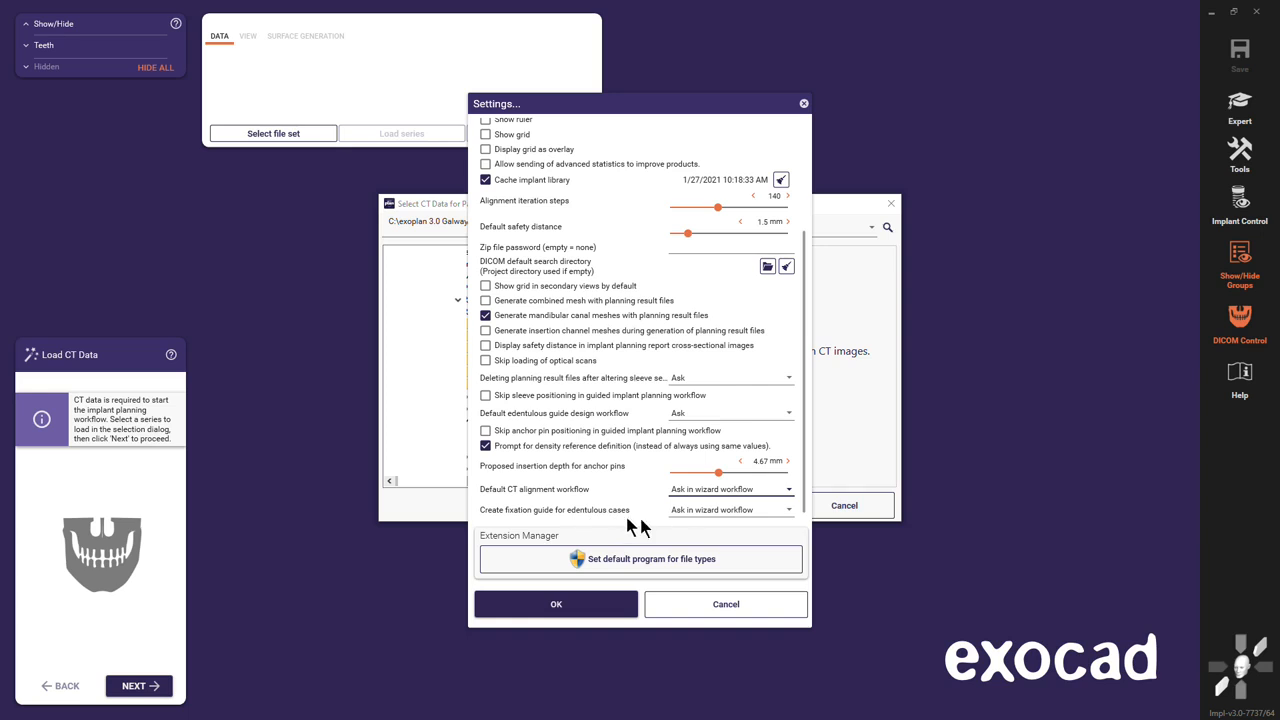
left_click(788, 511)
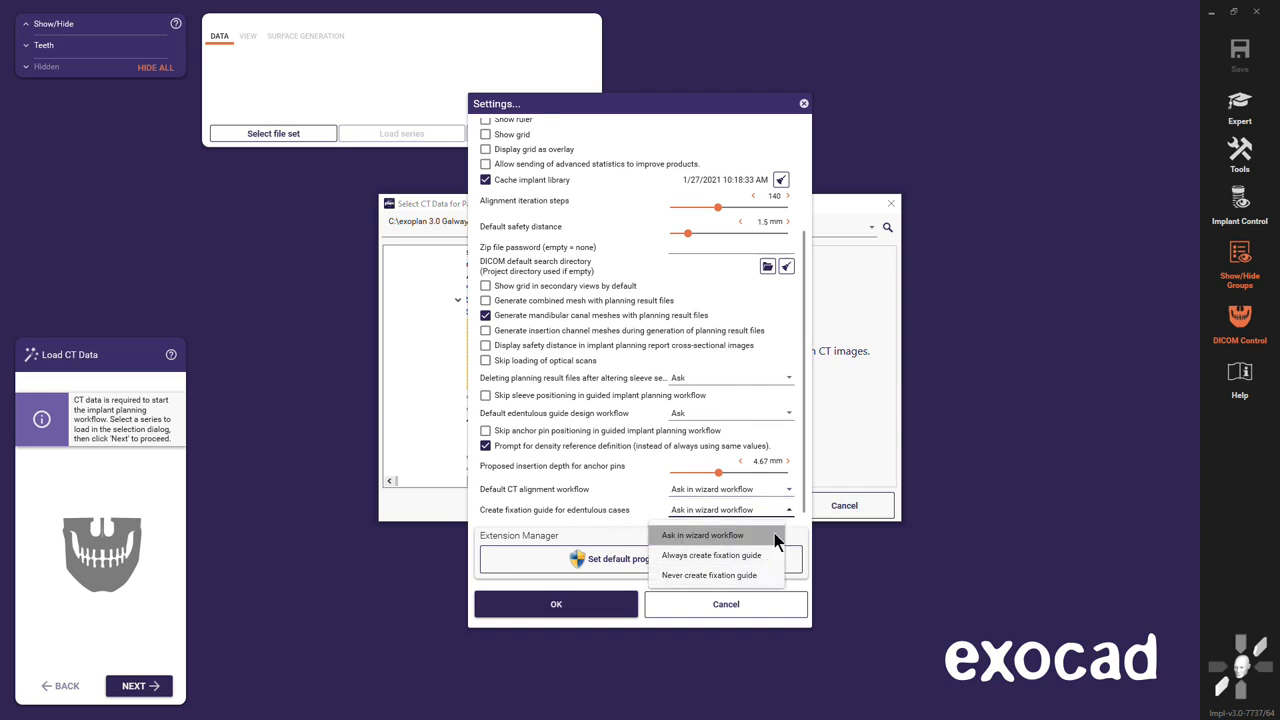
left_click(774, 535)
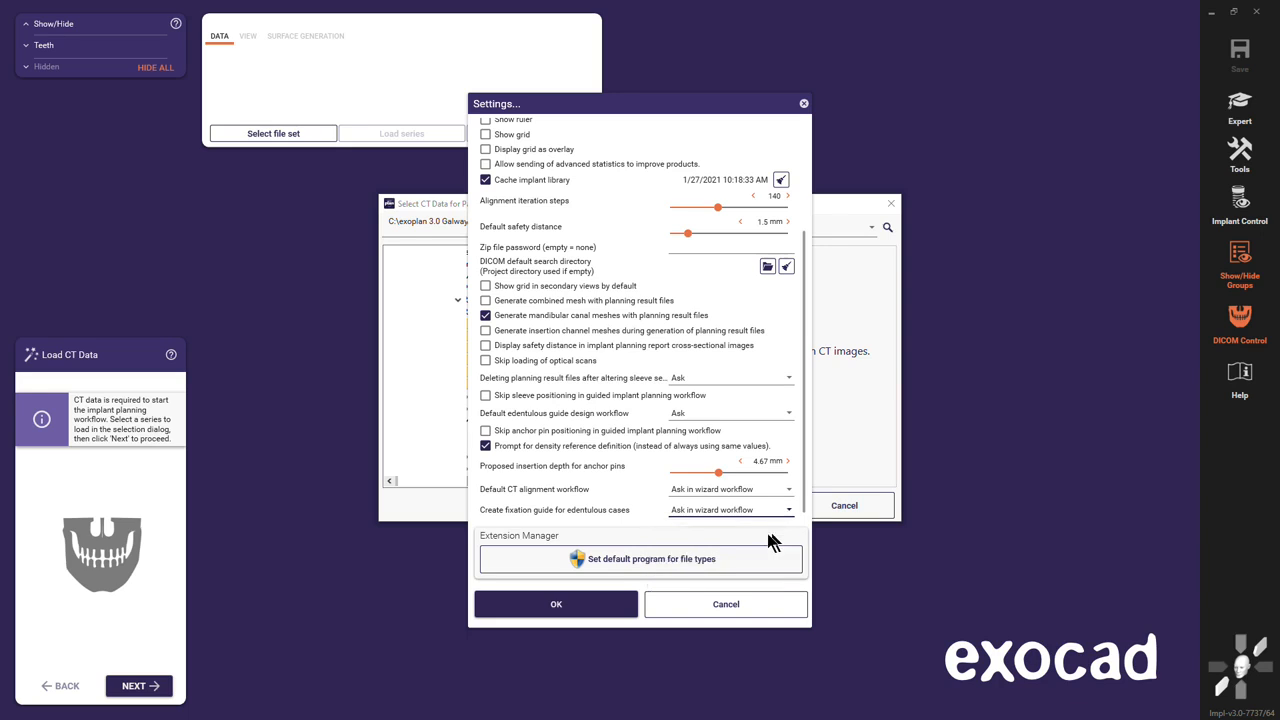
left_click(679, 606)
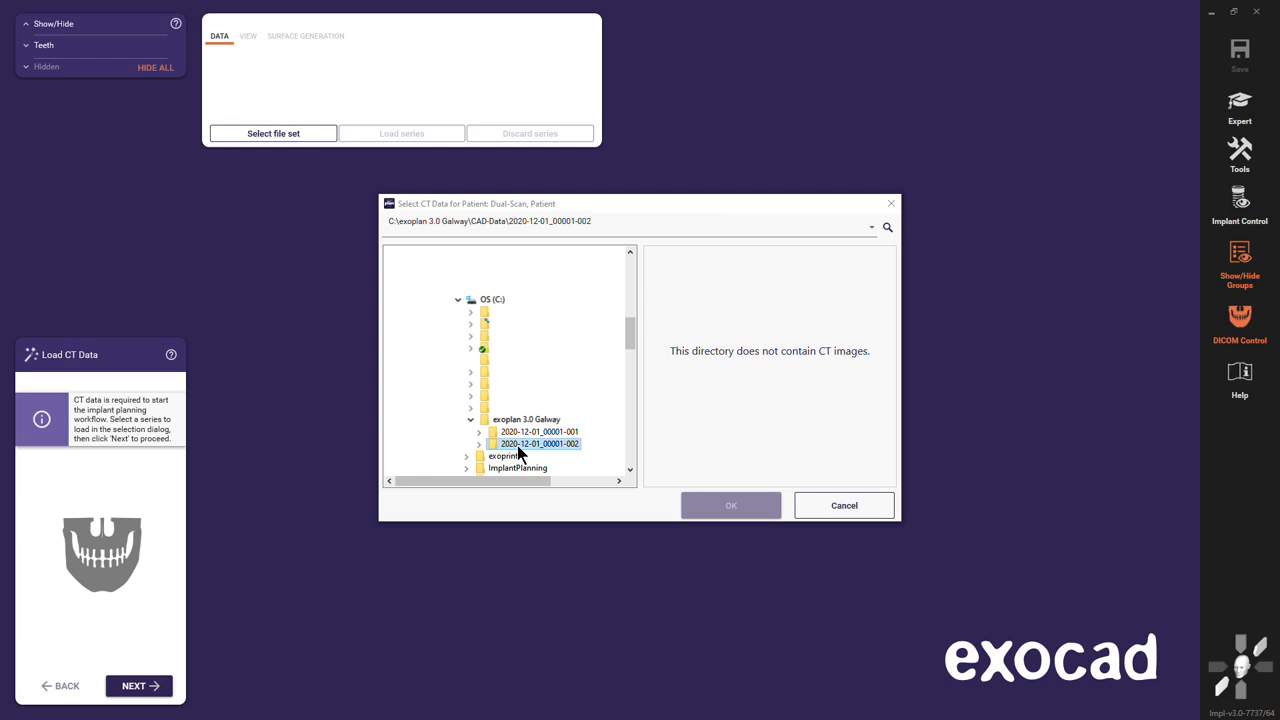
- Load the CT series "Patient With 9 Markers" from the current project's DICOM Patient folder
left_click(479, 444)
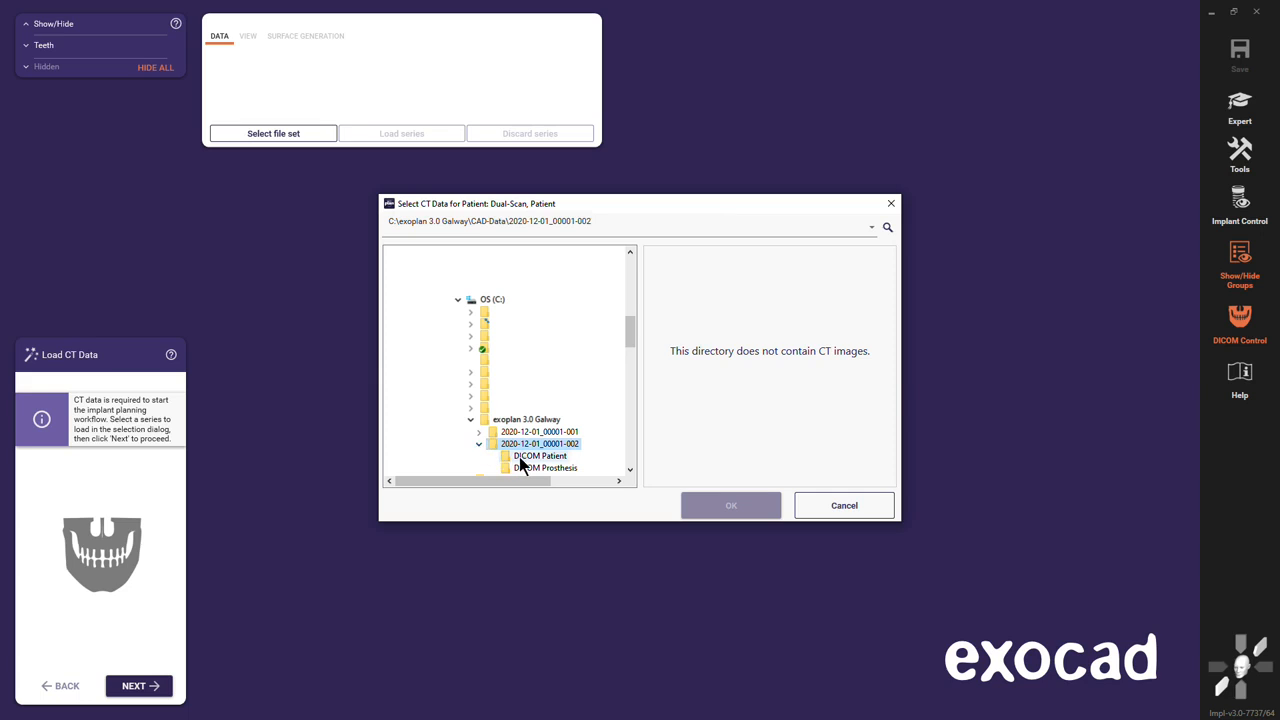
left_click(519, 456)
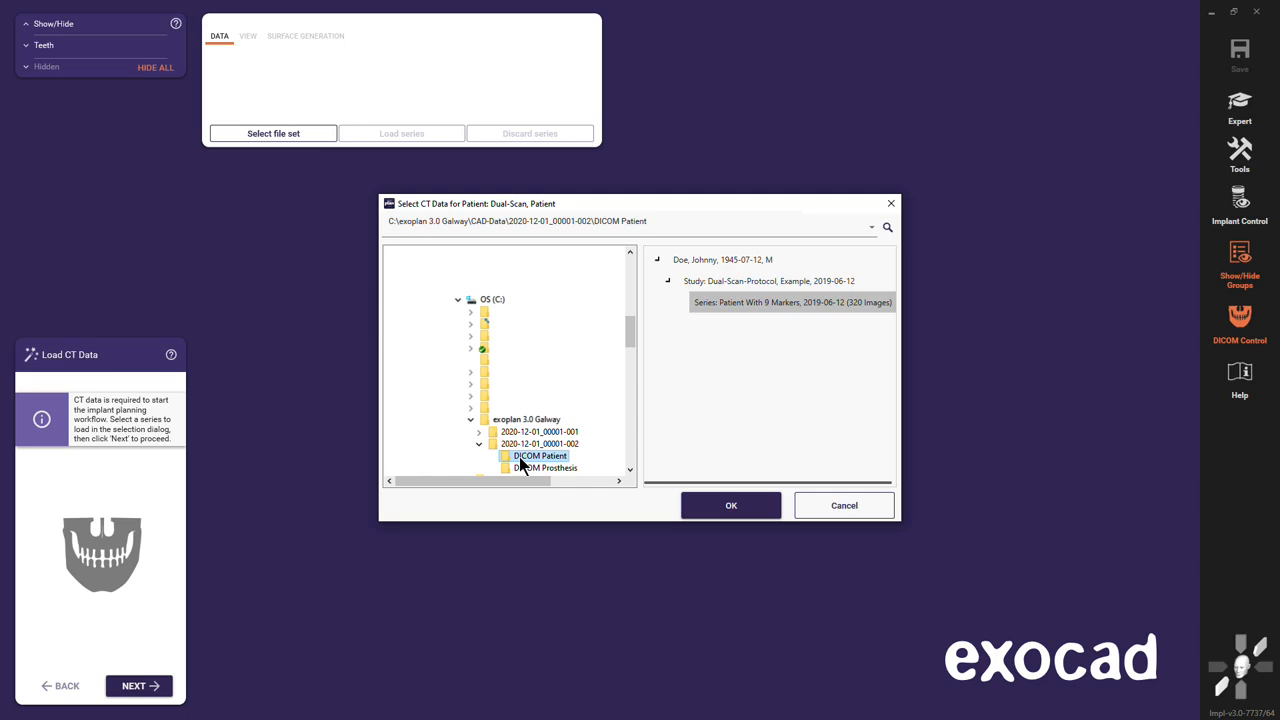
left_click(731, 506)
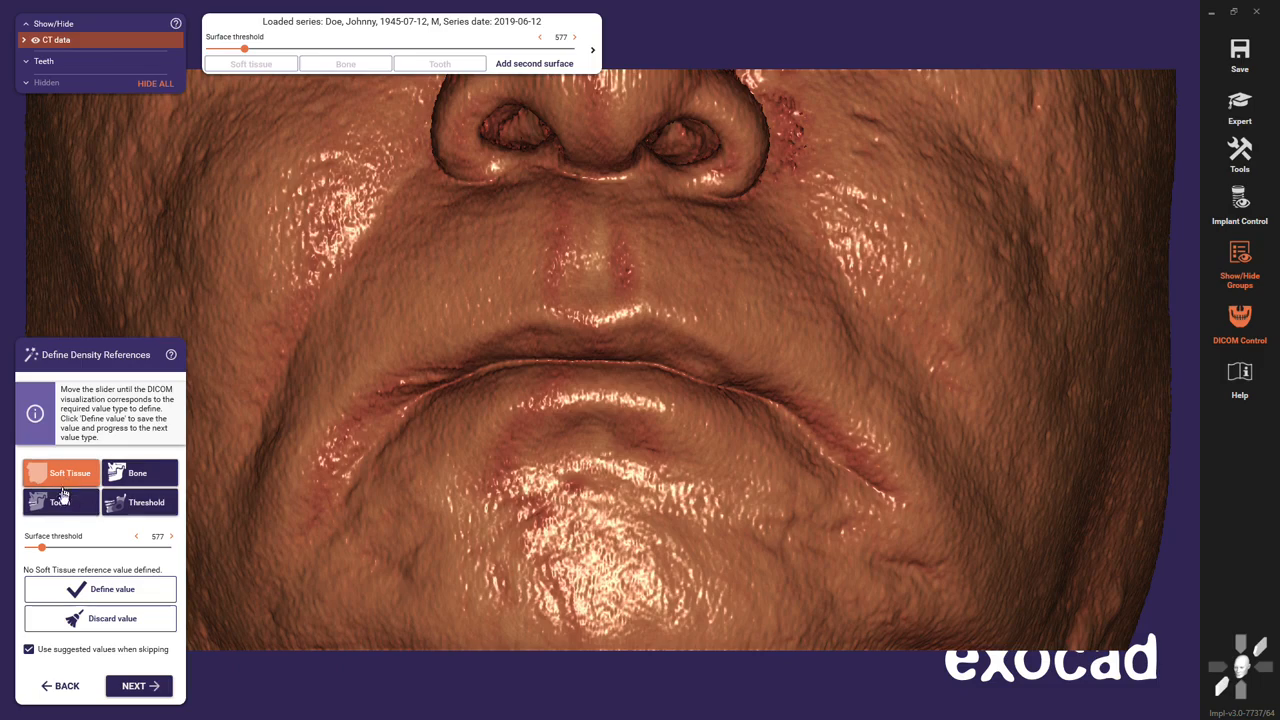
- Adjust the surface threshold for soft tissue and for bone, and define both as density reference values
left_click_drag(40, 551, 44, 554)
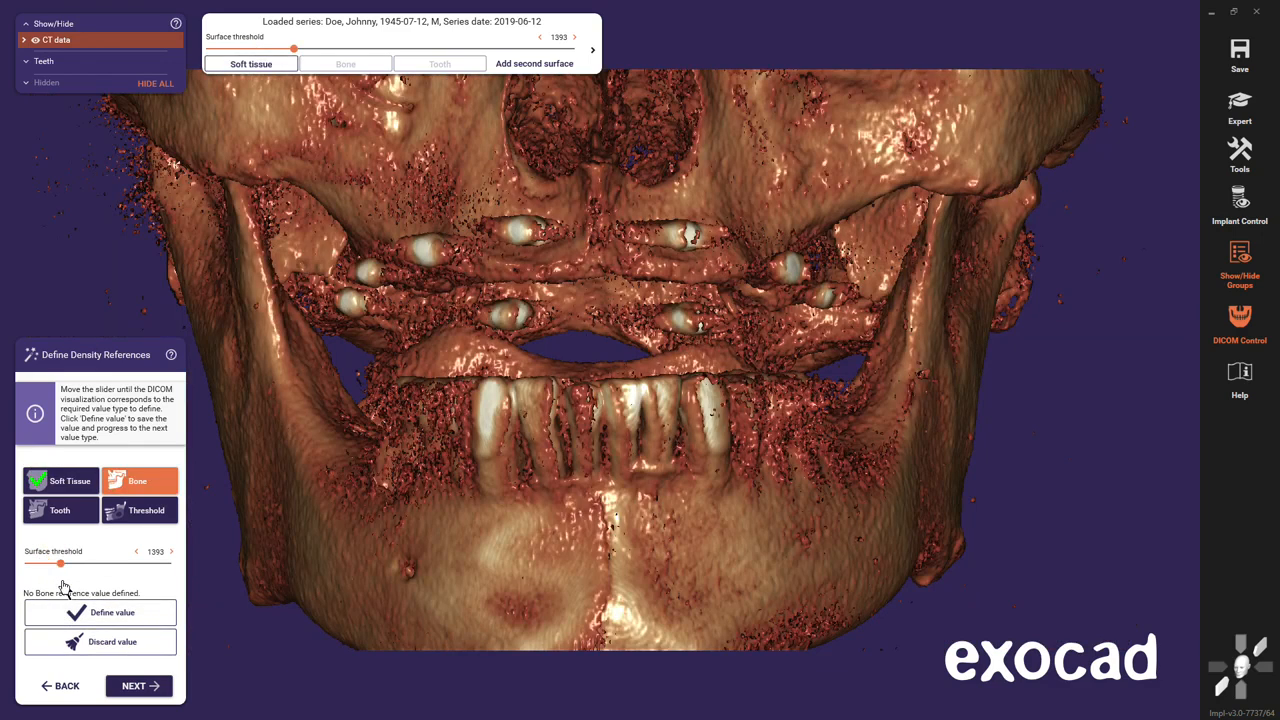
left_click_drag(60, 566, 58, 567)
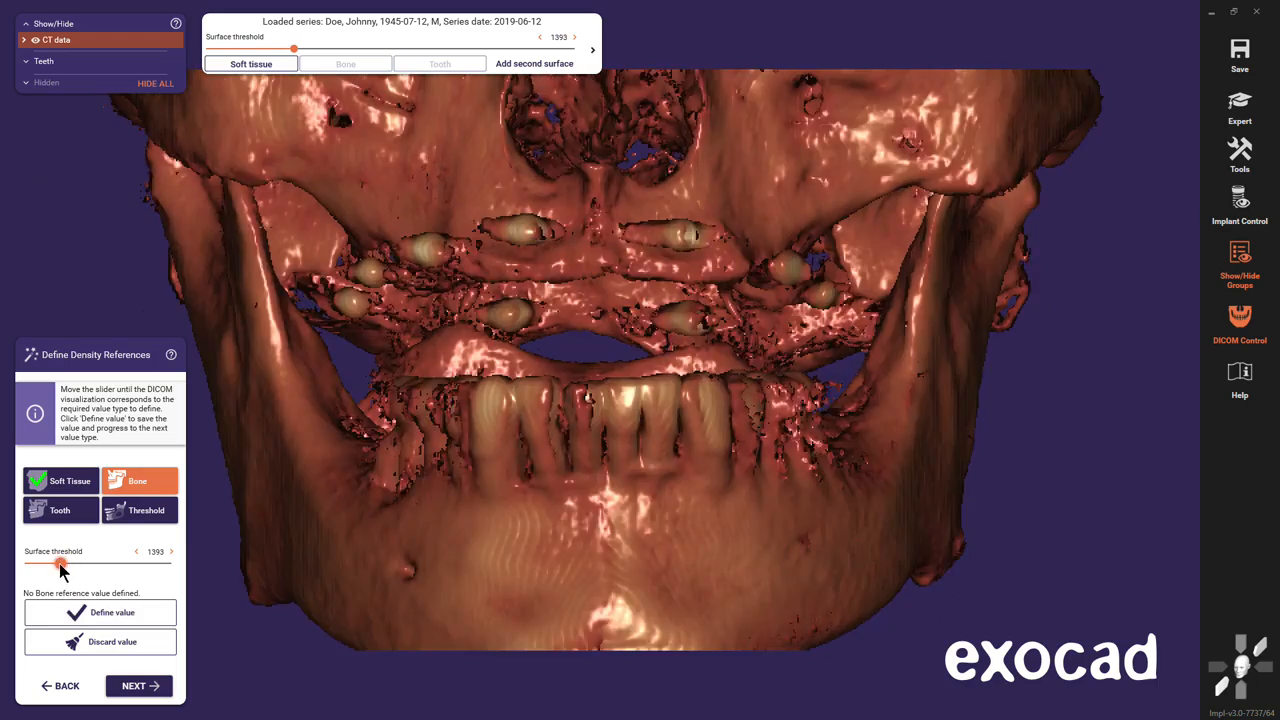
left_click_drag(58, 567, 62, 568)
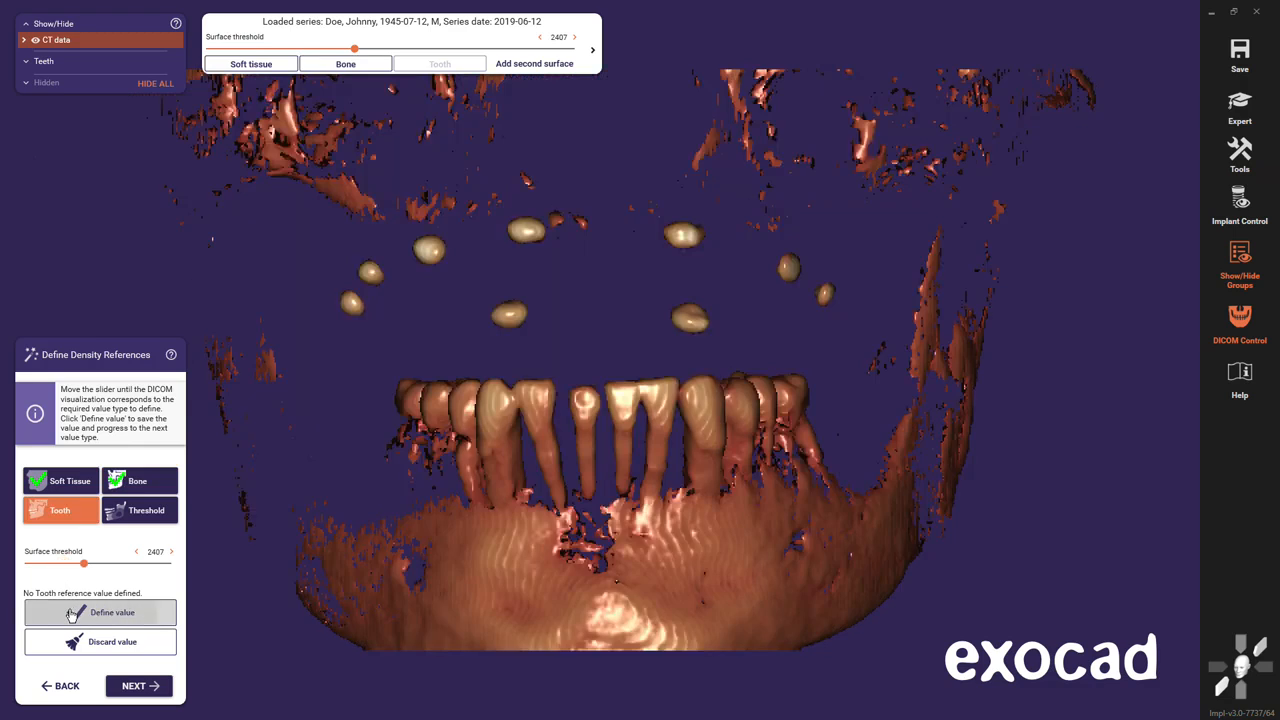
left_click(72, 612)
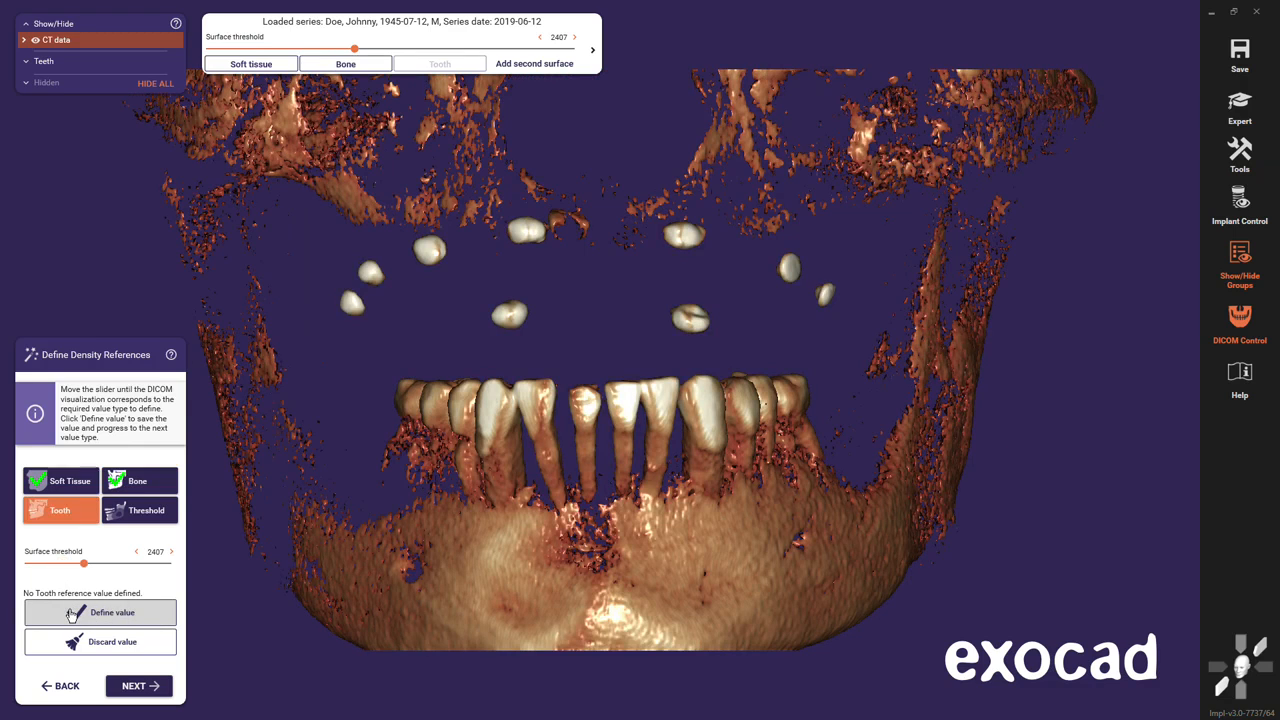
- Adjust and define the tooth and threshold density references, and proceed to the panoramic curve definition
left_click_drag(85, 568, 77, 568)
left_click(80, 614)
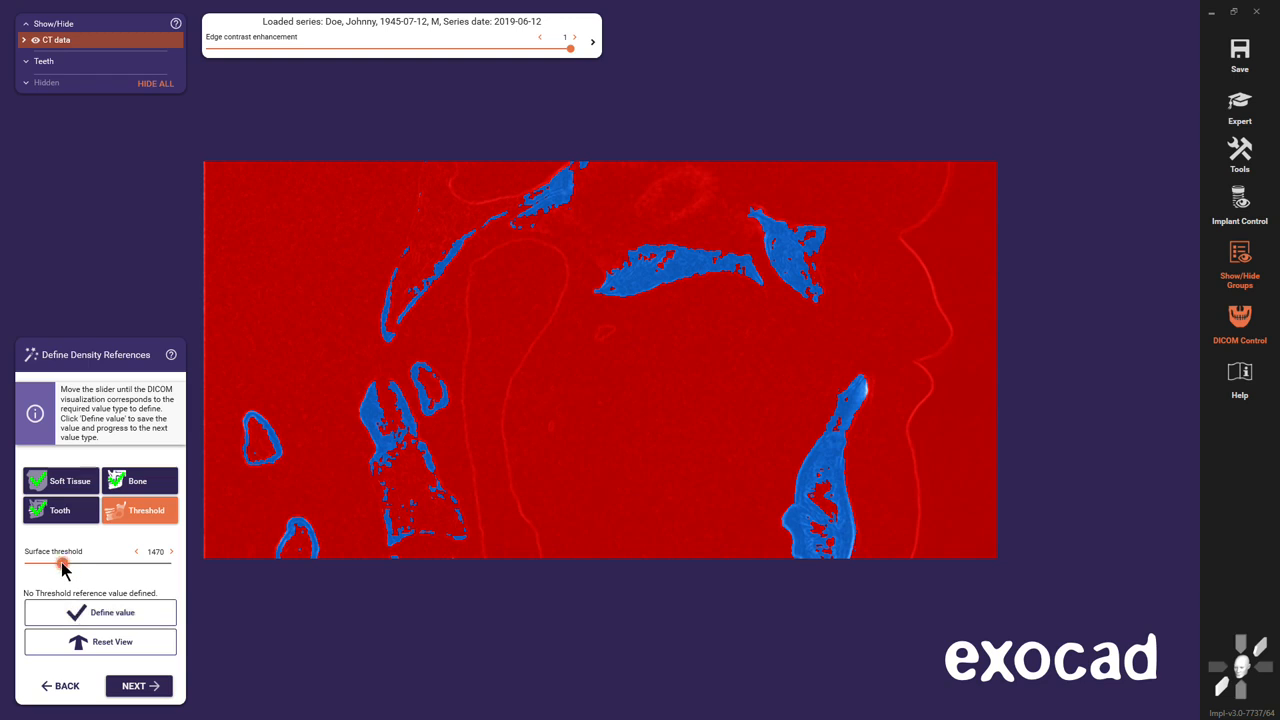
mouse_move(62, 565)
left_mouse_down()
mouse_move(77, 566)
mouse_move(54, 566)
mouse_move(62, 573)
left_mouse_up()
left_click(70, 614)
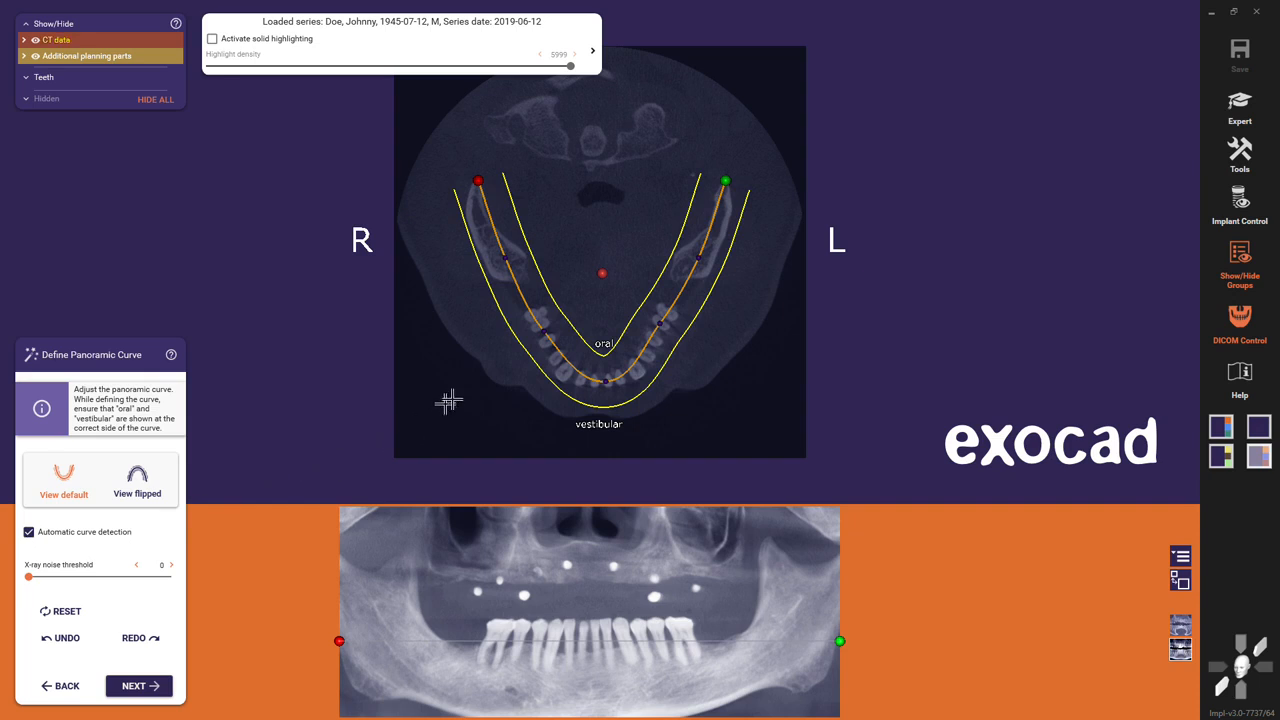
- Browse the axial CT slices from the mandible up to the maxilla, examining how the automatic panoramic curve follows each jaw
scroll(485, 364, "down", 7)
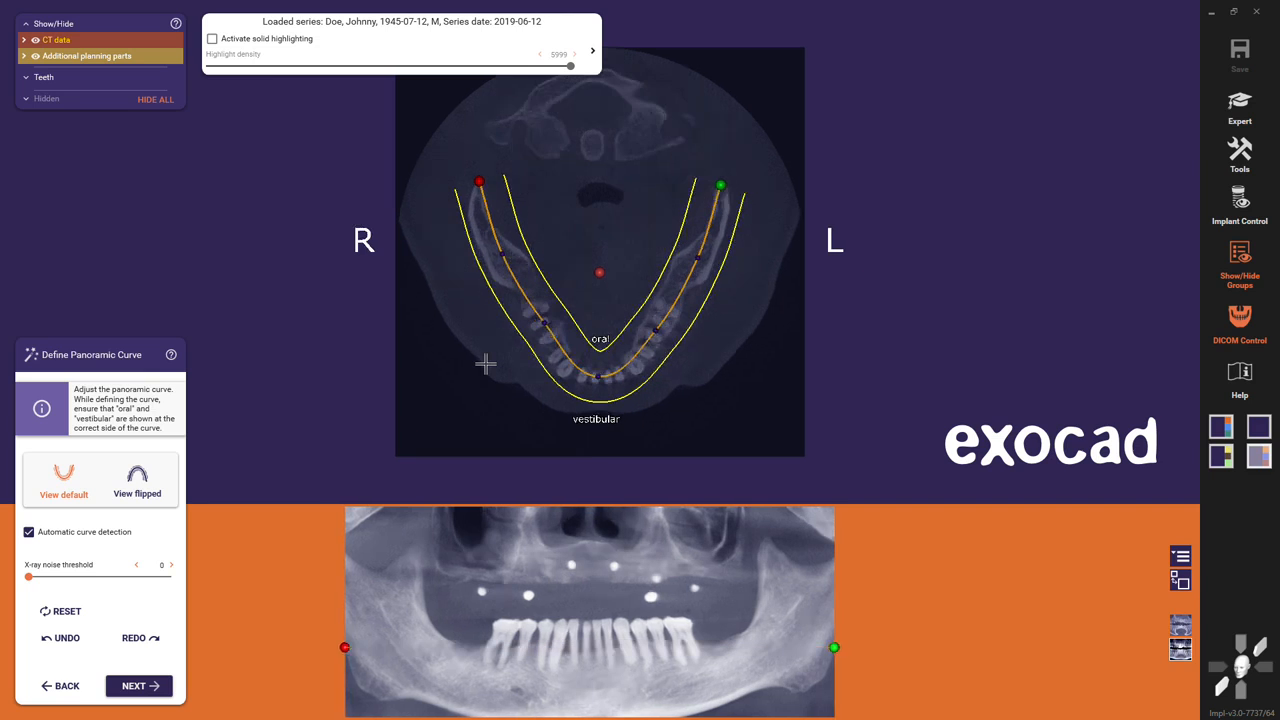
scroll(485, 364, "down", 4)
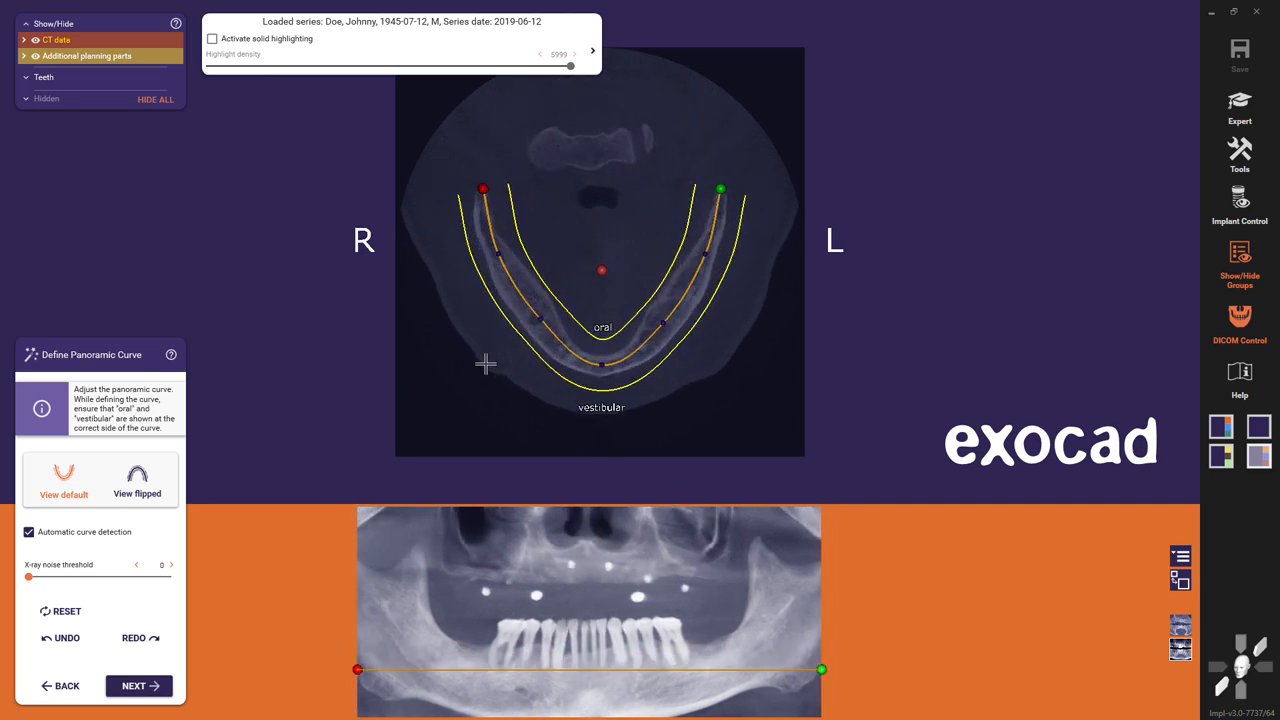
scroll(485, 364, "down", 2)
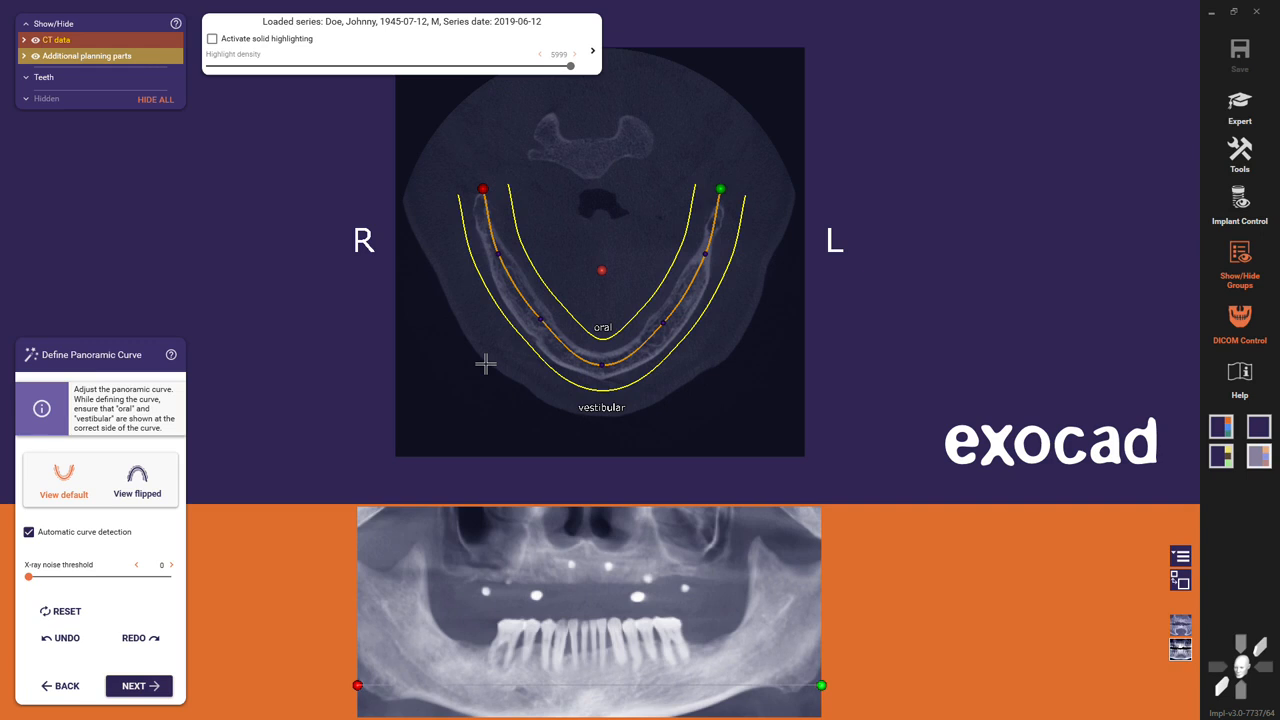
scroll(485, 364, "up", 5)
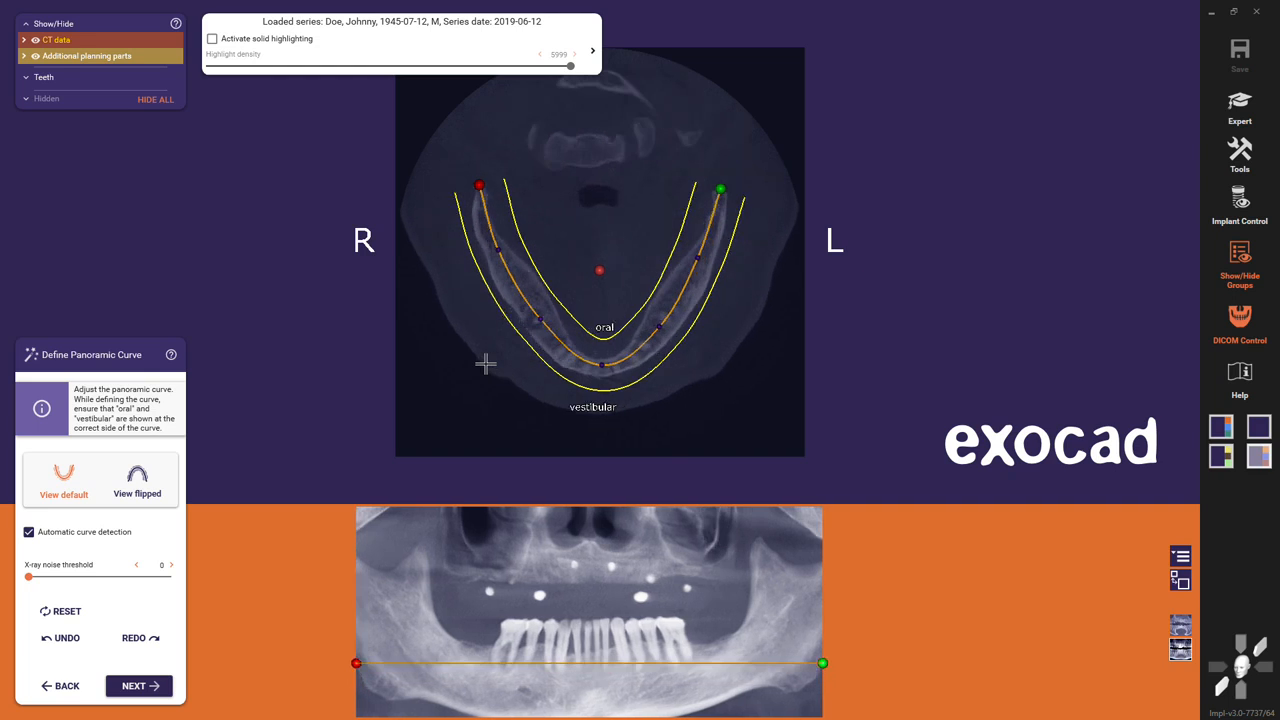
scroll(485, 364, "up", 4)
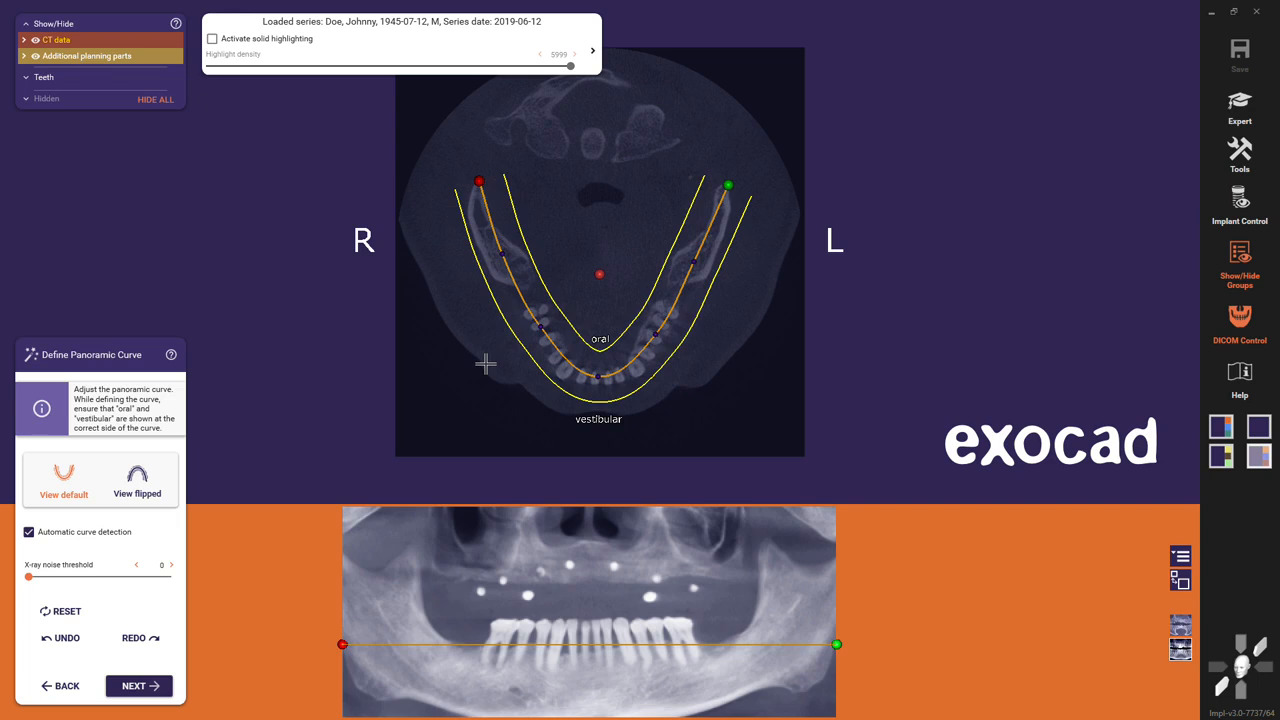
scroll(485, 364, "up", 4)
scroll(485, 364, "up", 3)
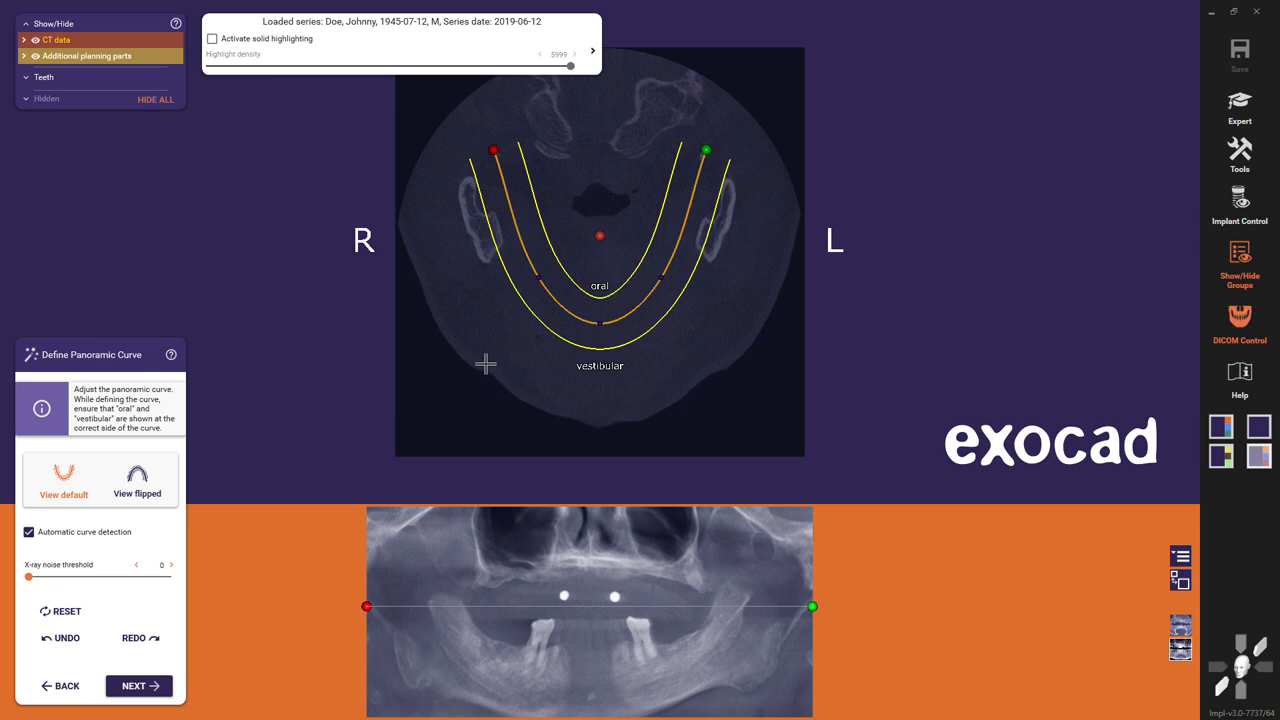
scroll(485, 364, "up", 3)
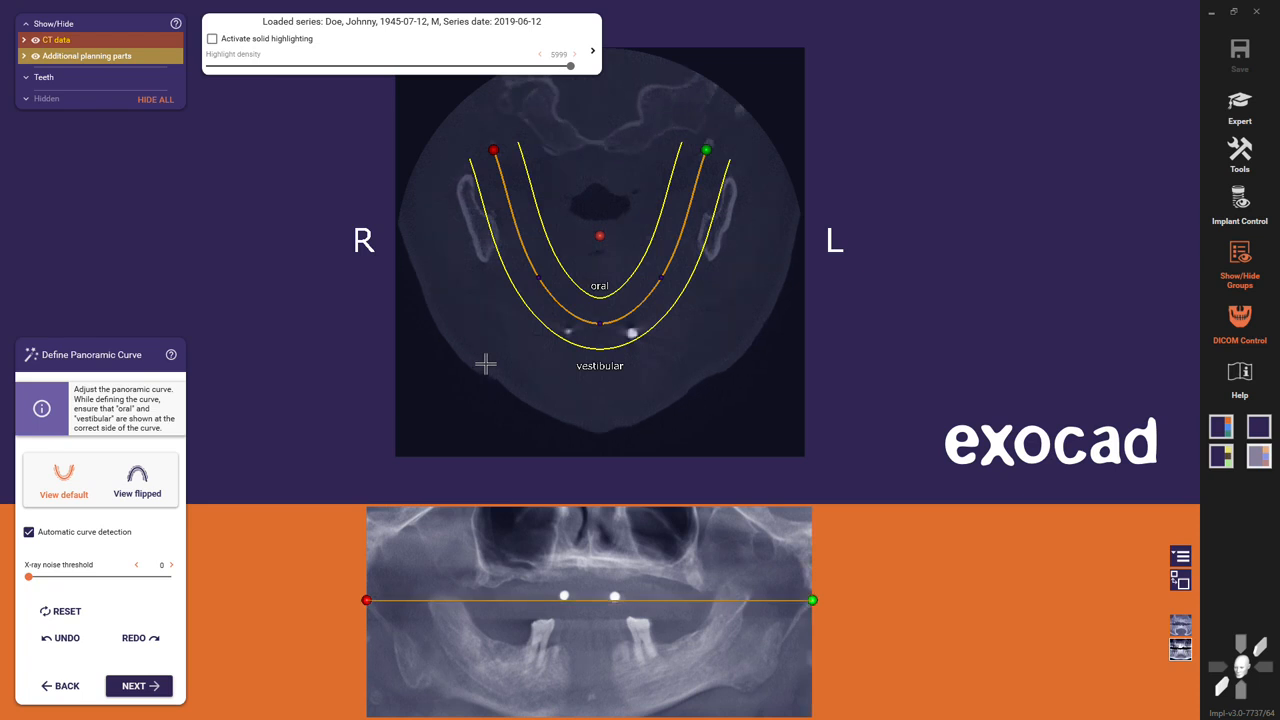
scroll(485, 364, "up", 5)
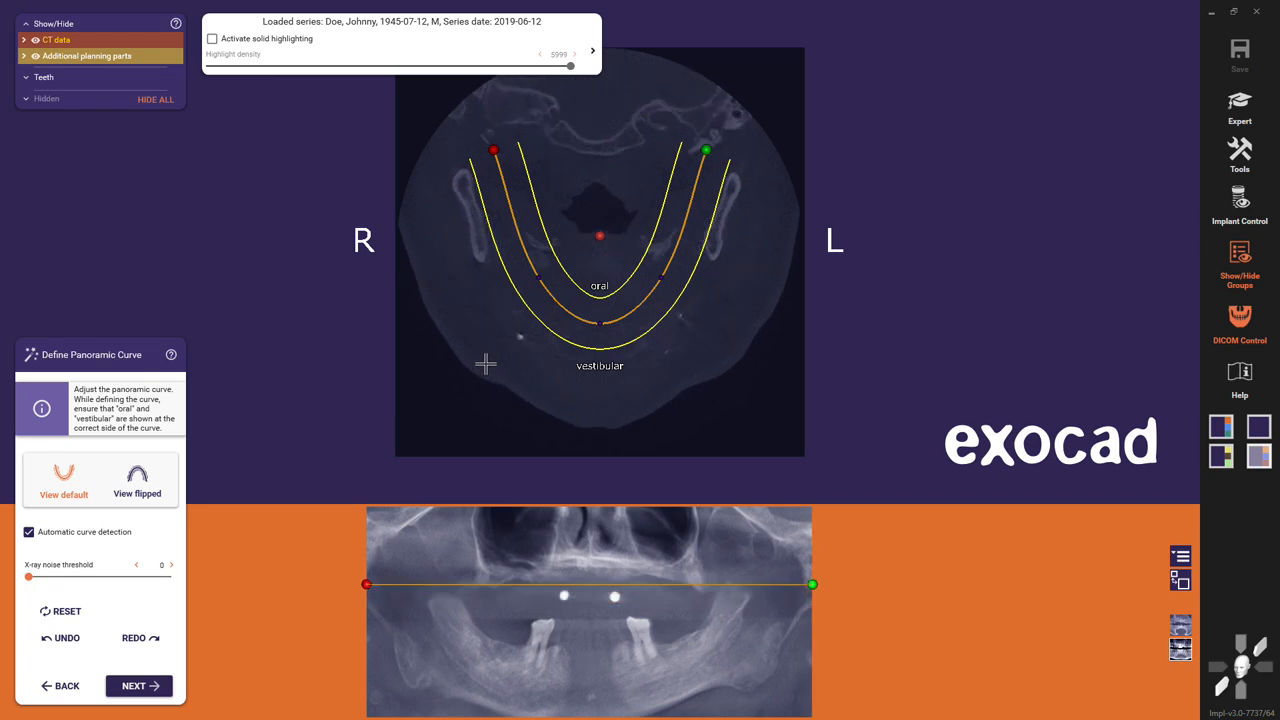
- Reshape the panoramic curve to follow the upper arch, set the X-ray noise threshold to 629 and complete the curve definition
left_click_drag(598, 235, 597, 268)
left_click_drag(703, 183, 657, 213)
mouse_move(657, 312)
left_mouse_down()
mouse_move(660, 277)
mouse_move(649, 330)
left_mouse_up()
left_click_drag(490, 183, 545, 228)
left_click(534, 286)
left_click_drag(536, 310, 551, 330)
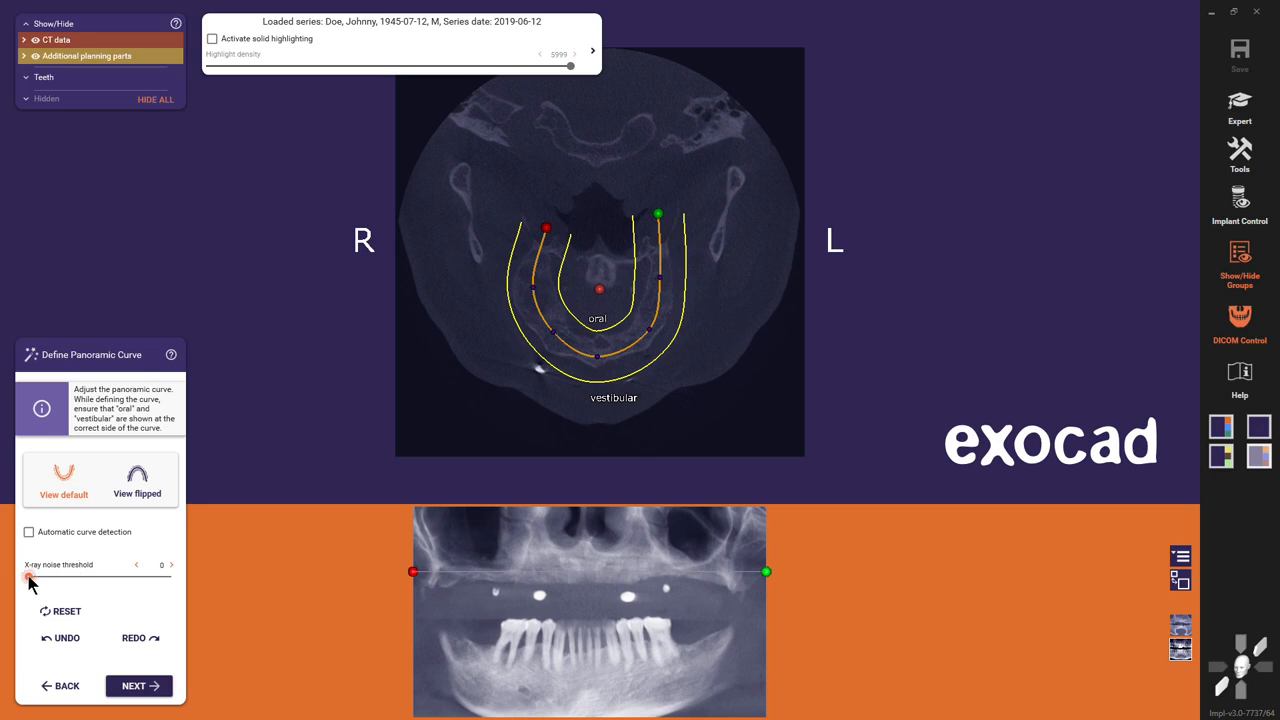
left_click_drag(29, 578, 60, 590)
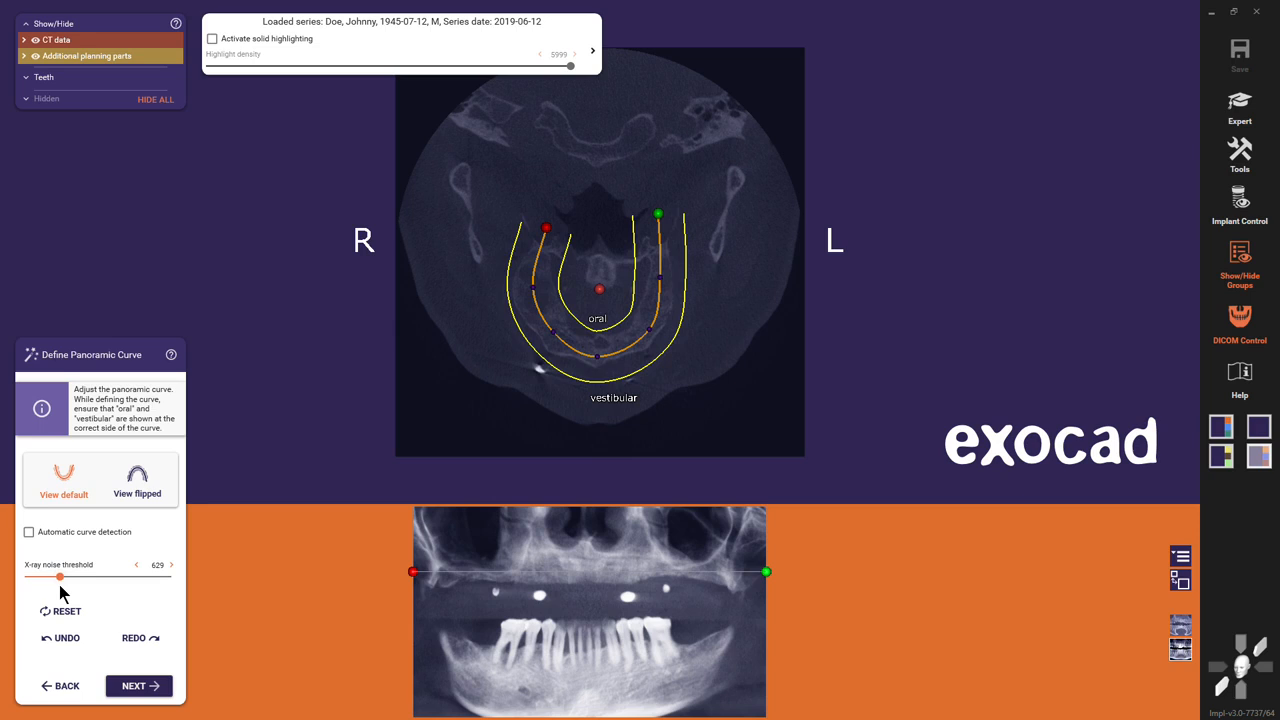
left_click(138, 686)
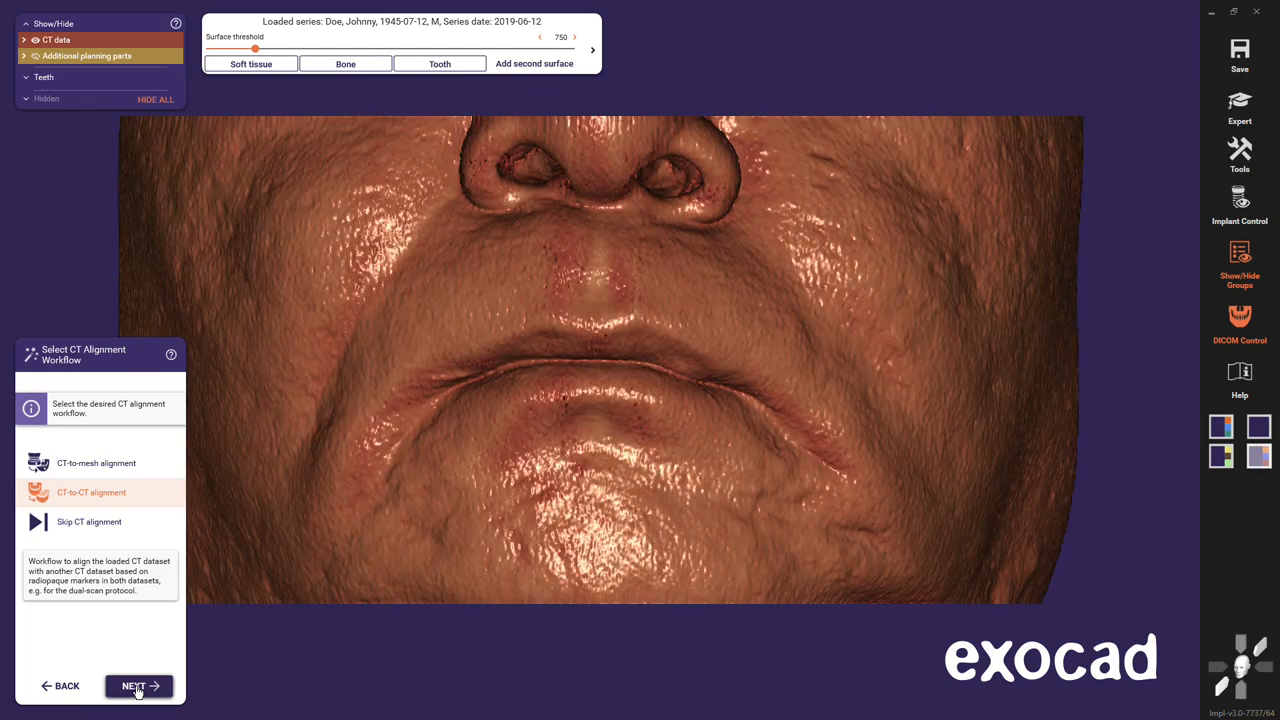
- Proceed with CT-to-CT alignment and load the "Prosthesis With 9 Markers" series from the current project's DICOM Prosthesis folder
left_click(137, 688)
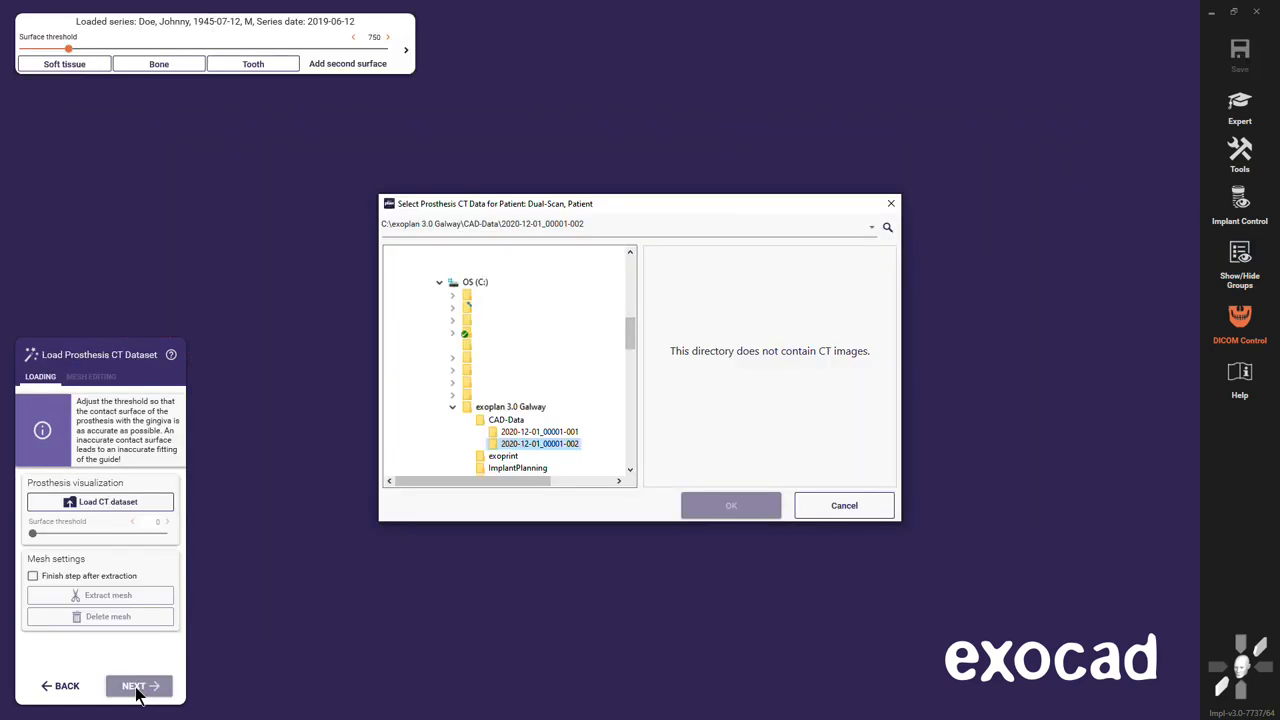
left_click(480, 446)
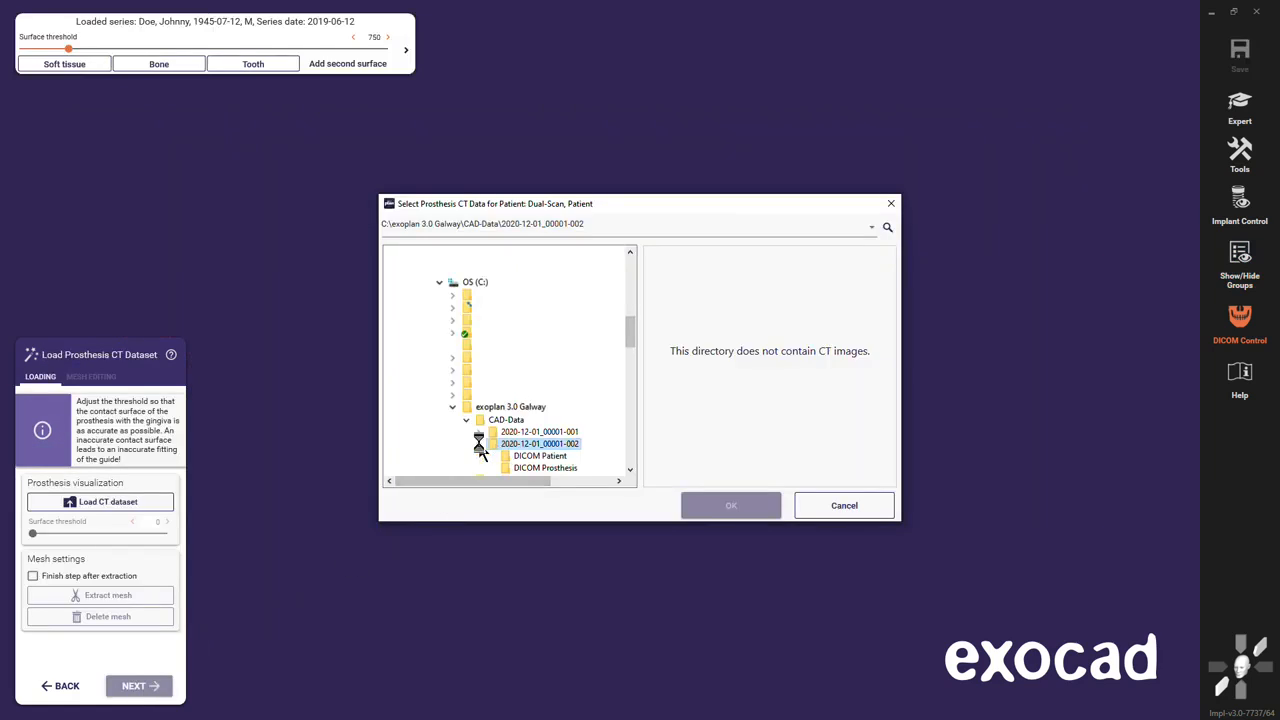
left_click(547, 470)
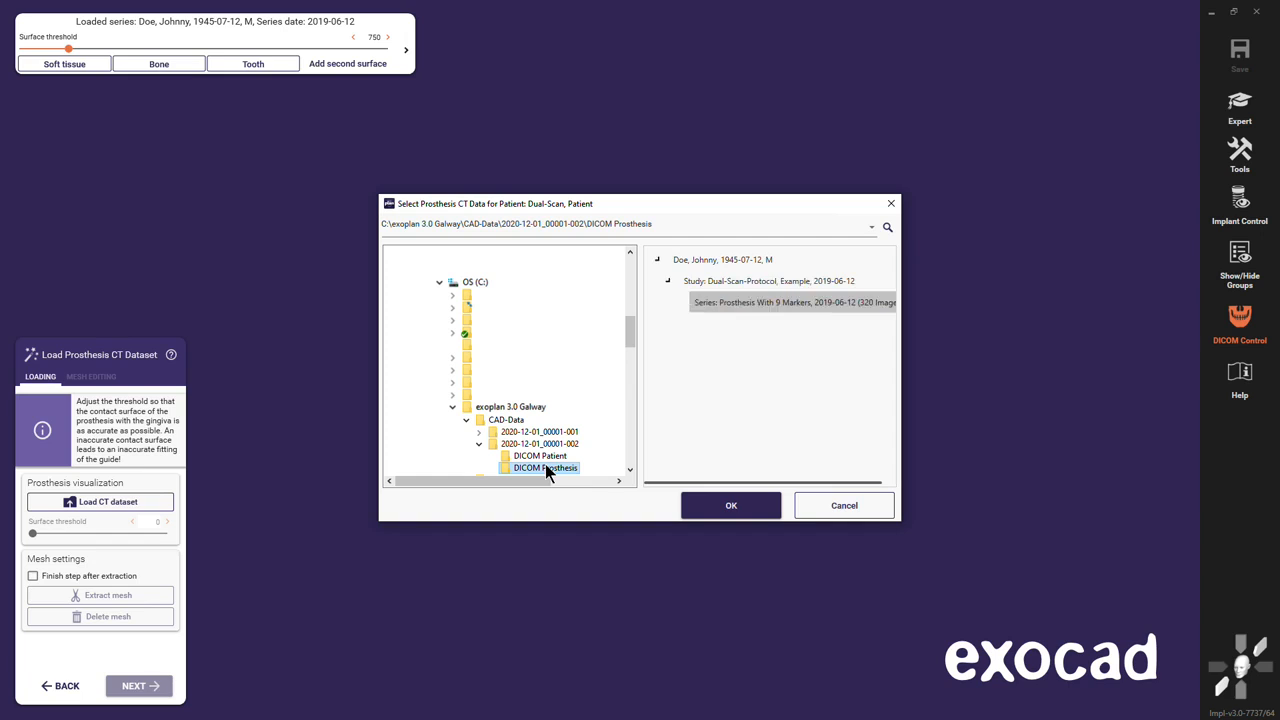
left_click(731, 507)
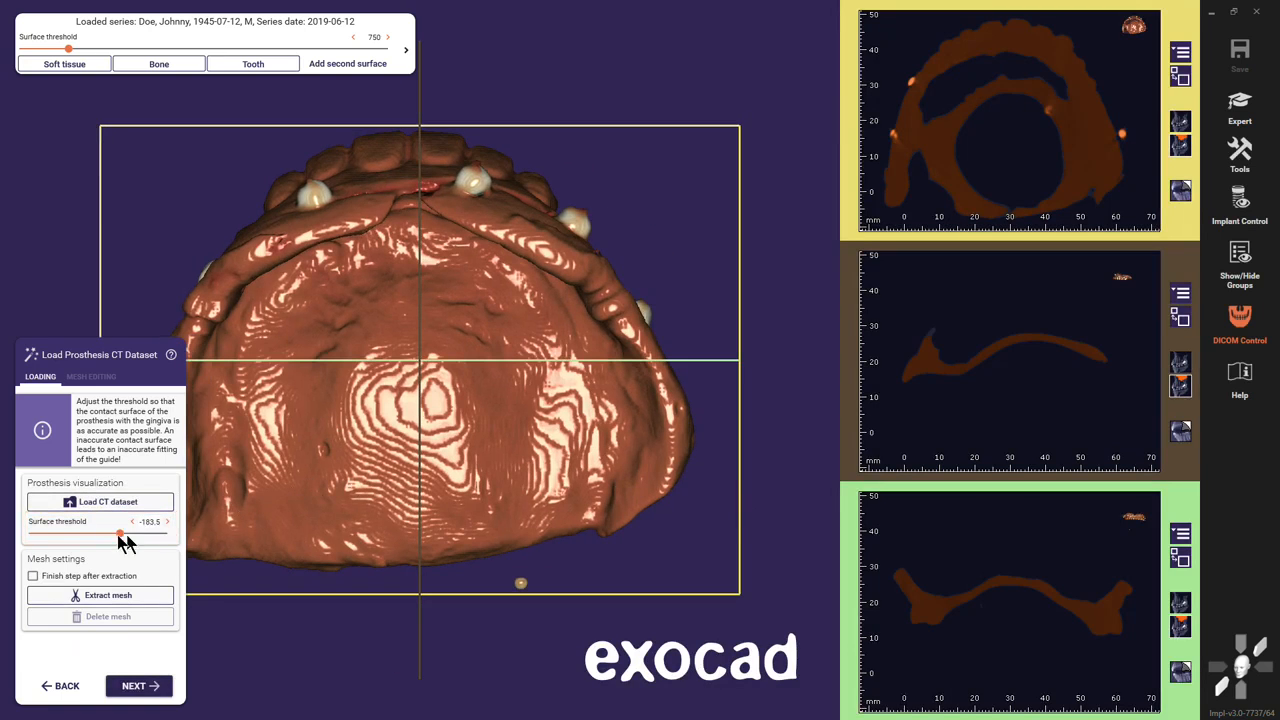
- Try a surface threshold of -71 for the prosthesis and inspect its contact surface and cross-section
mouse_move(119, 533)
left_mouse_down()
mouse_move(148, 540)
mouse_move(106, 534)
mouse_move(131, 533)
left_mouse_up()
right_click_drag(404, 436, 442, 368)
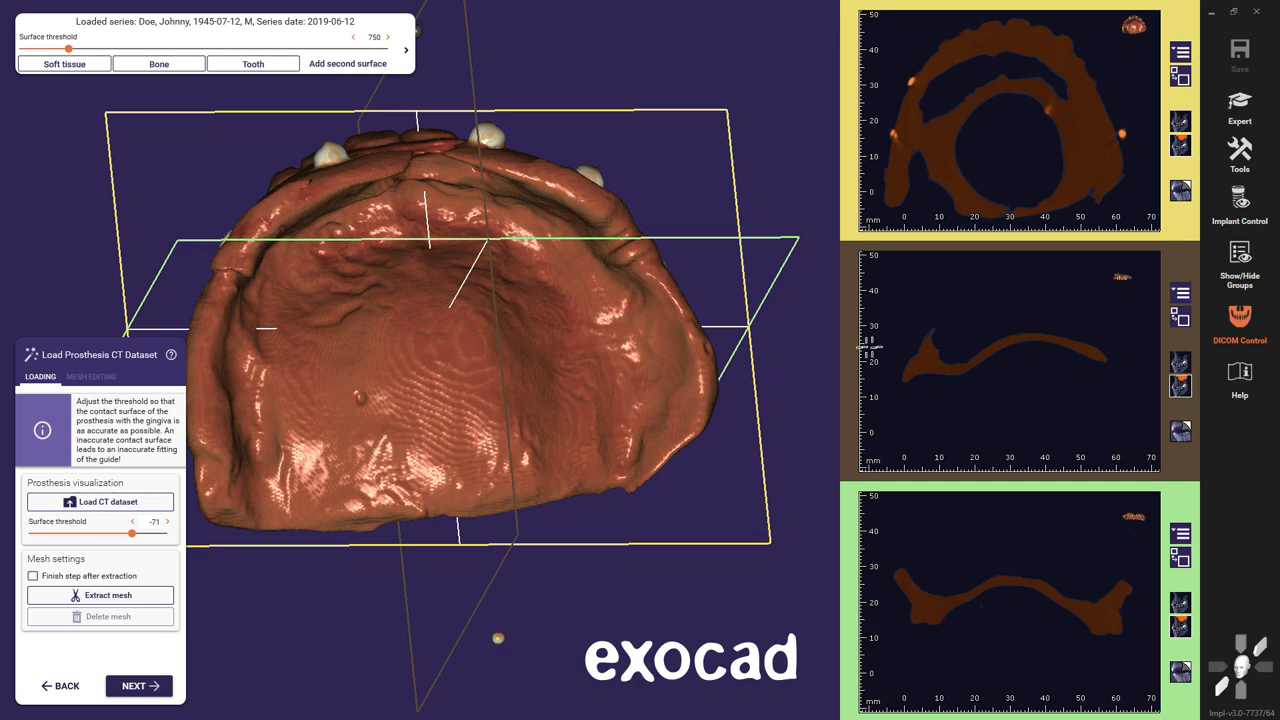
scroll(910, 345, "up", 2)
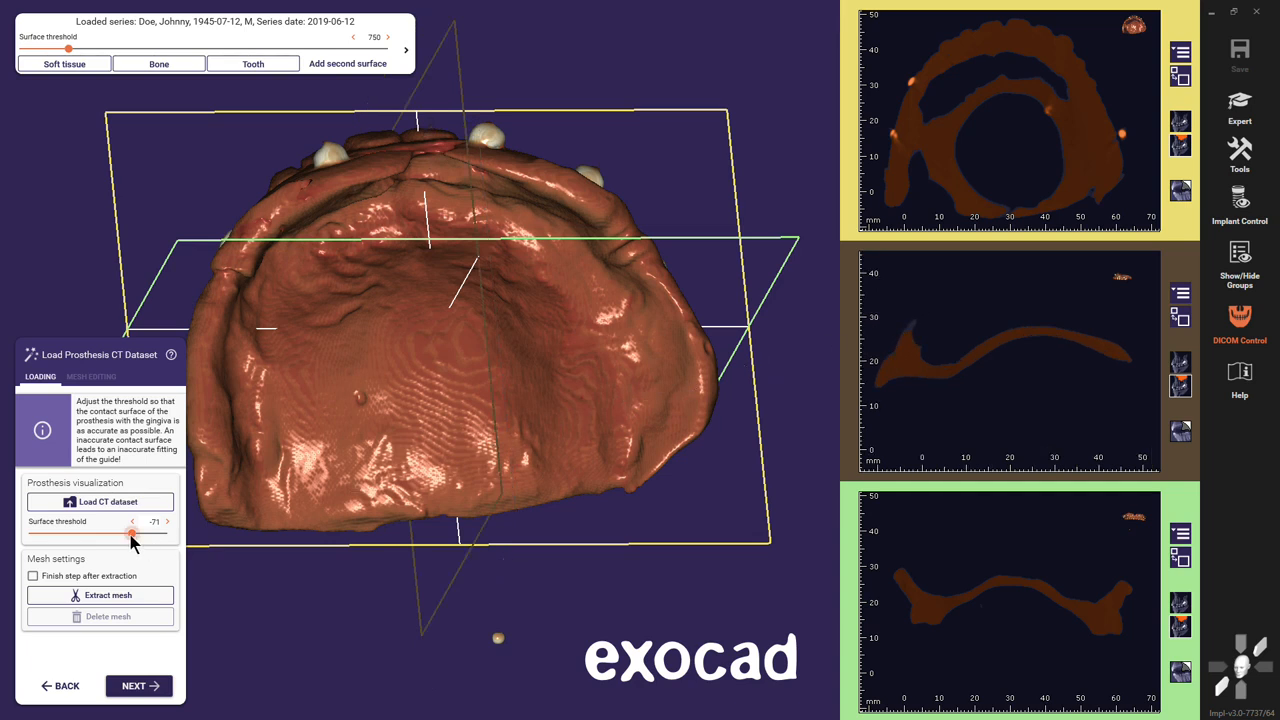
- Set the prosthesis surface threshold to -433, check it against the raw CT slices, and extract the prosthesis mesh
left_click_drag(131, 534, 92, 538)
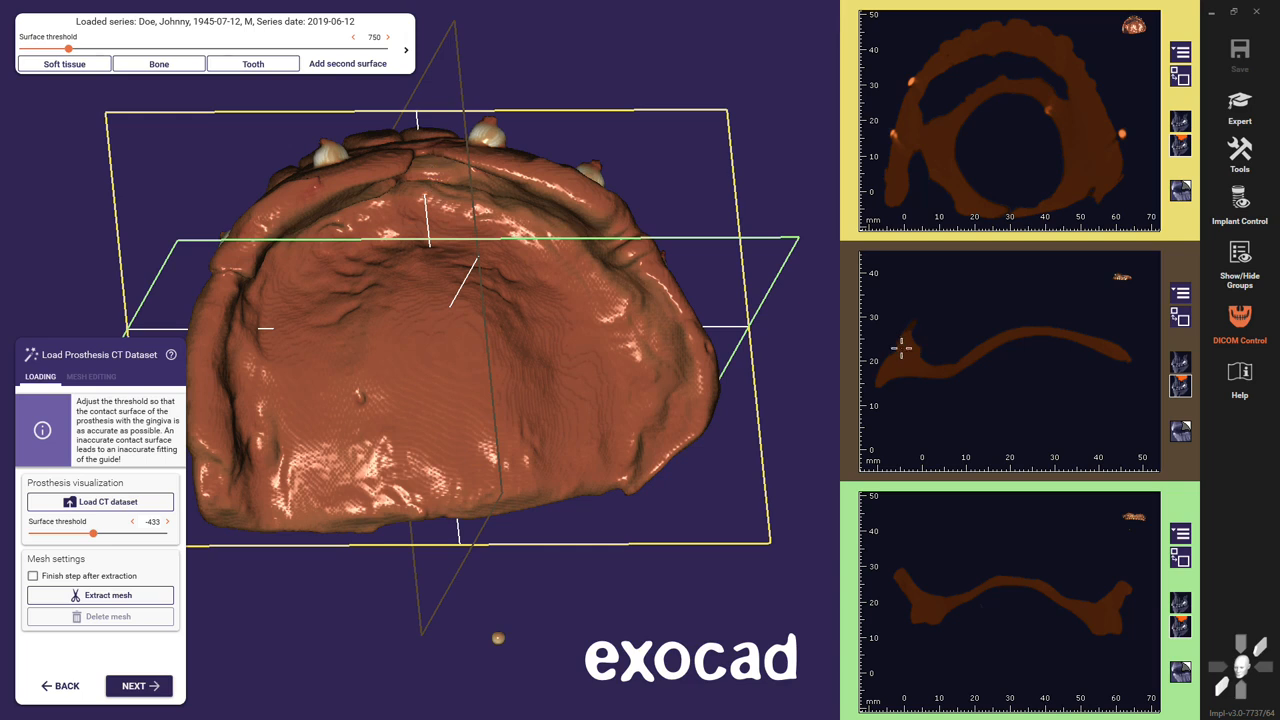
left_click(1181, 366)
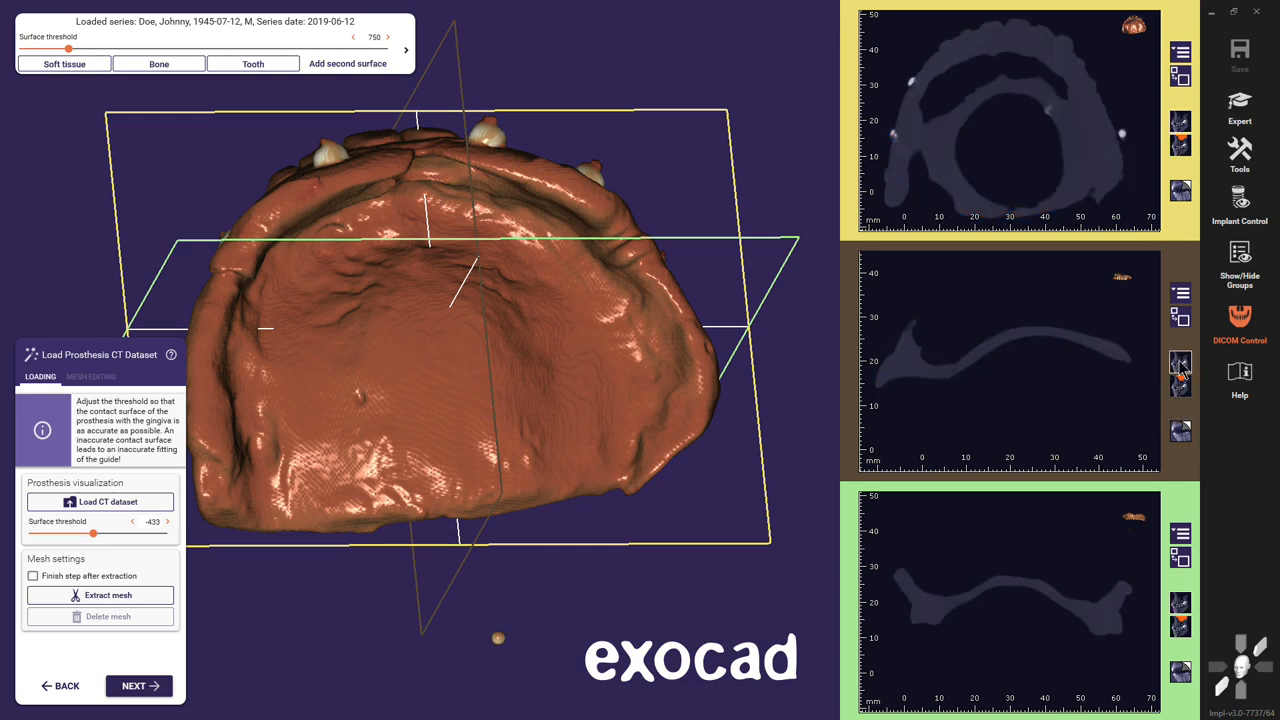
left_click(1181, 387)
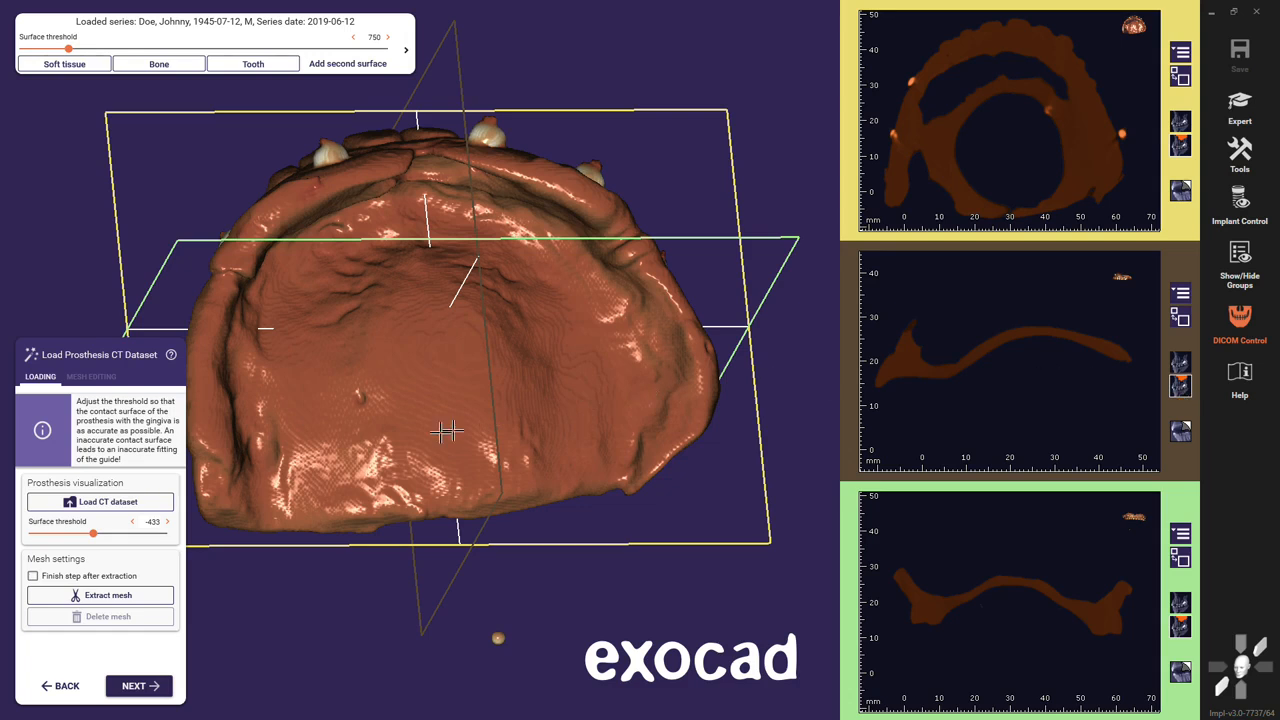
right_click_drag(376, 441, 380, 441)
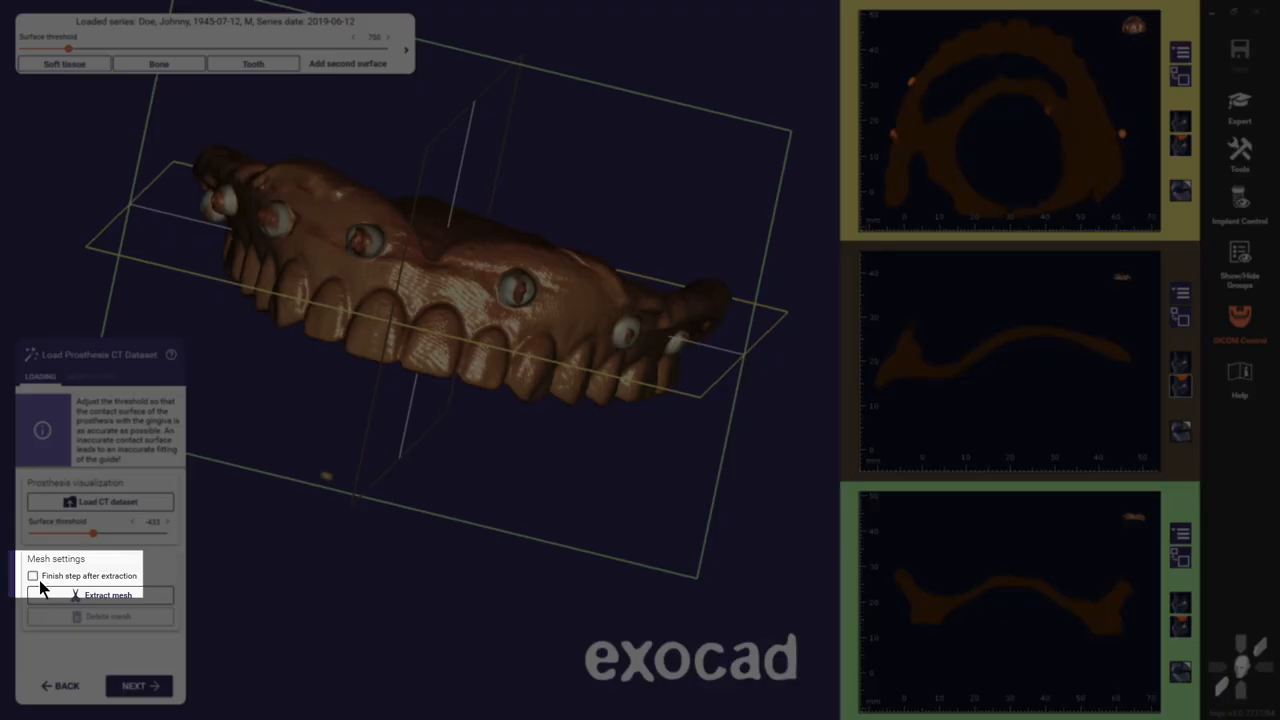
left_click(101, 598)
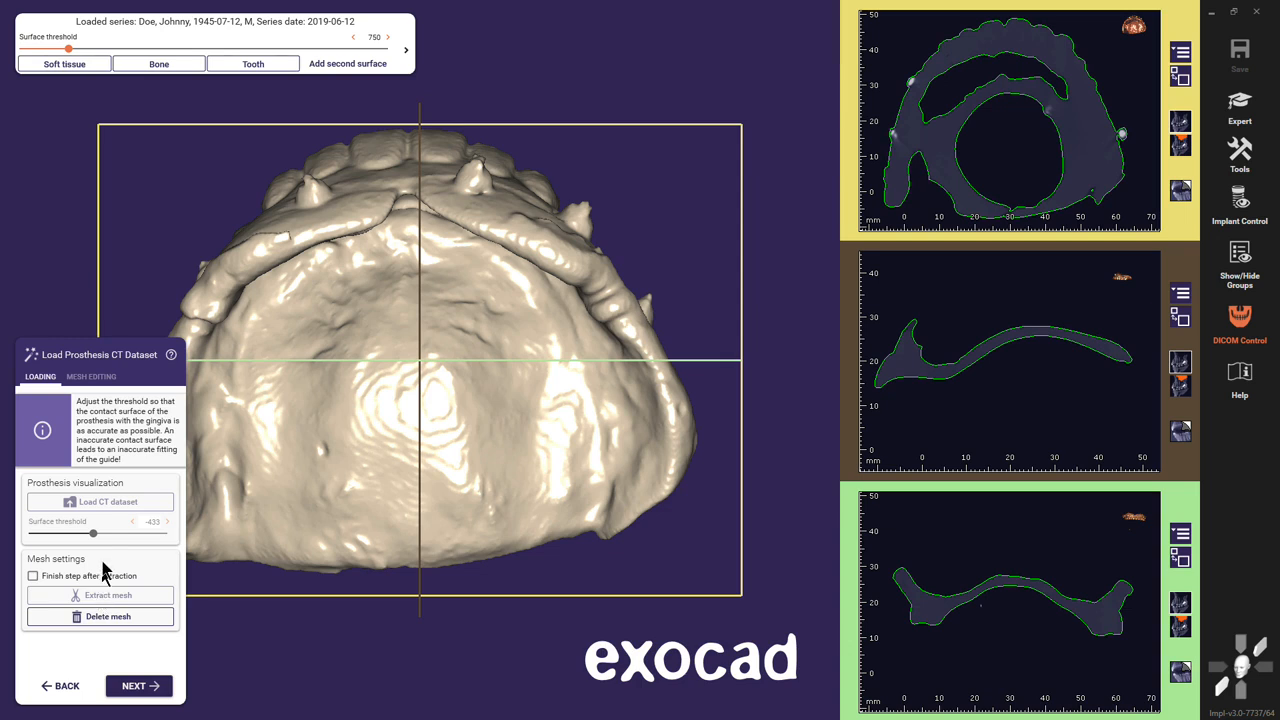
- Edit the extracted mesh with Smooth/flatten and a smaller brush, smoothing the rough posterior edge of the prosthesis
left_click(104, 382)
mouse_move(297, 488)
right_mouse_down()
mouse_move(411, 411)
mouse_move(304, 485)
right_mouse_up()
right_click_drag(303, 485, 303, 486)
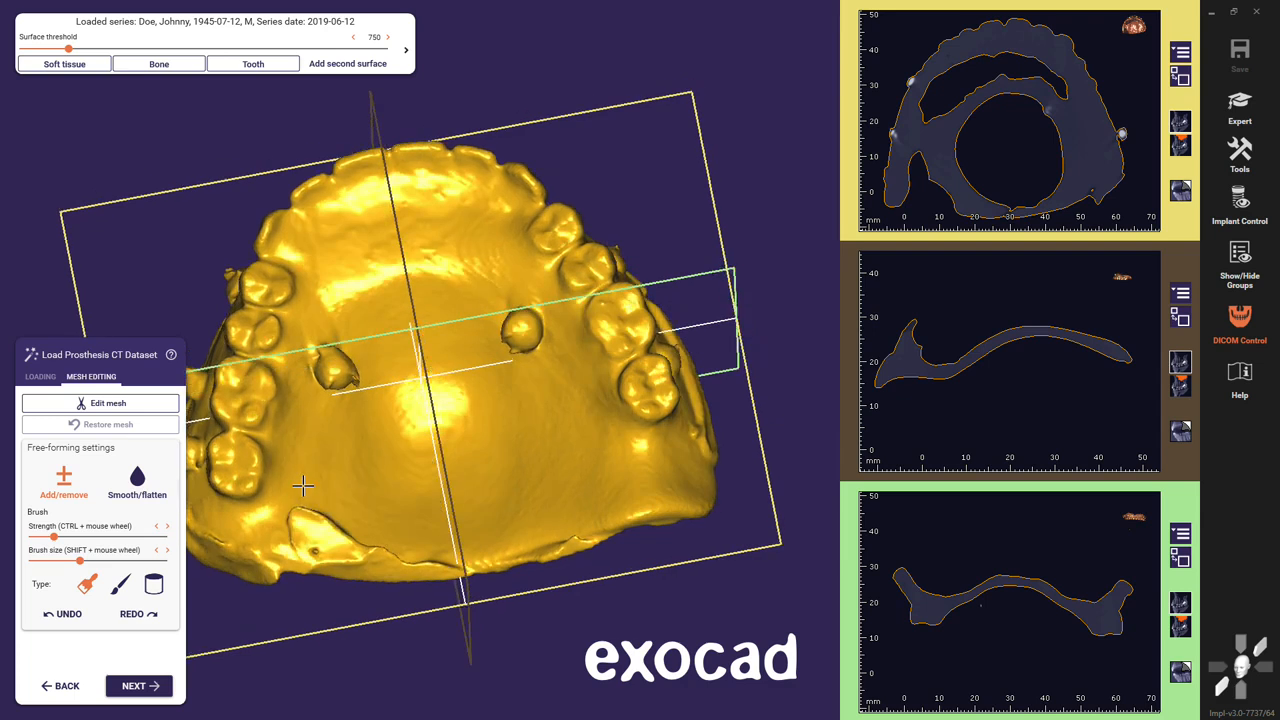
left_click(128, 486)
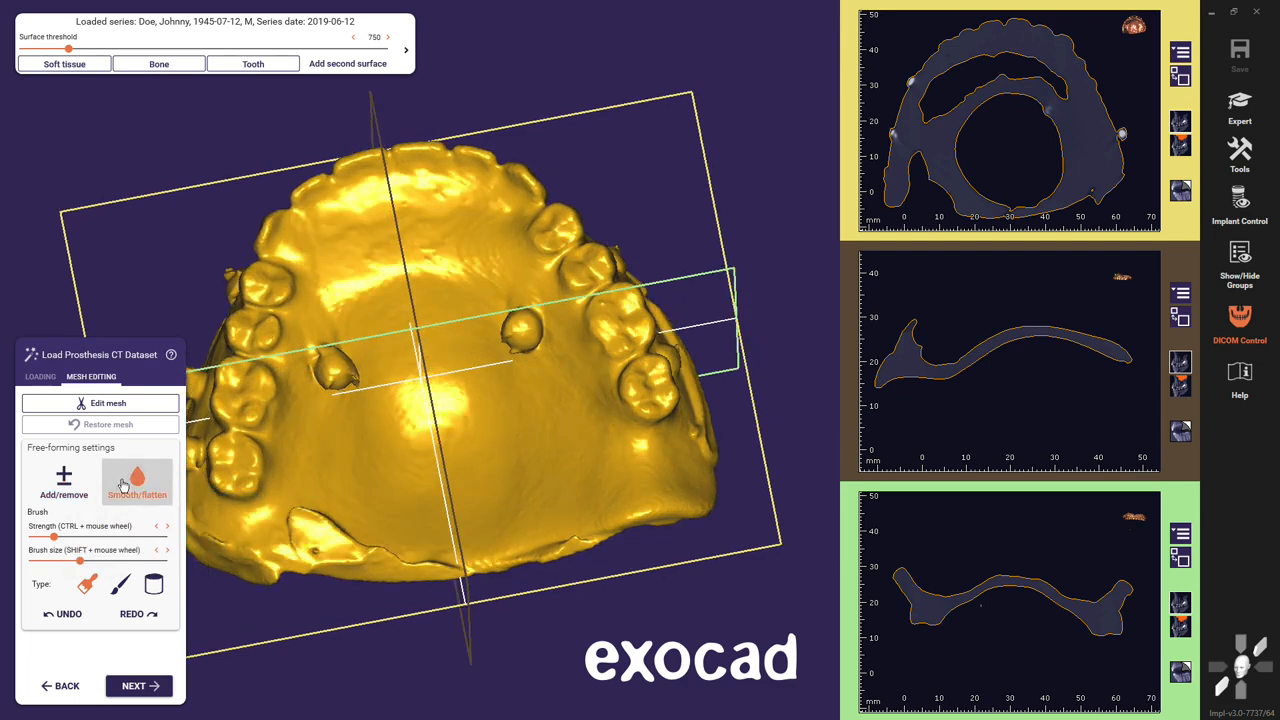
scroll(296, 520, "down", 3, "shift")
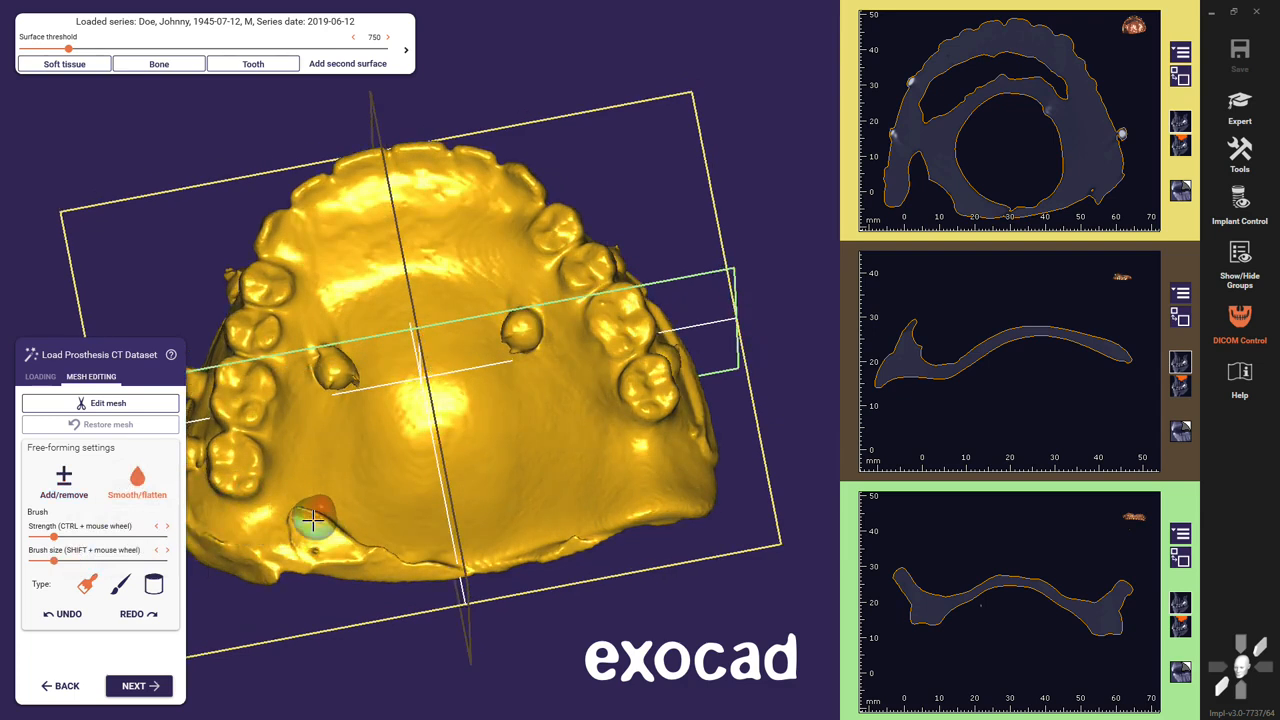
mouse_move(307, 517)
left_mouse_down()
mouse_move(355, 518)
mouse_move(330, 527)
left_mouse_up()
right_click_drag(329, 527, 330, 537)
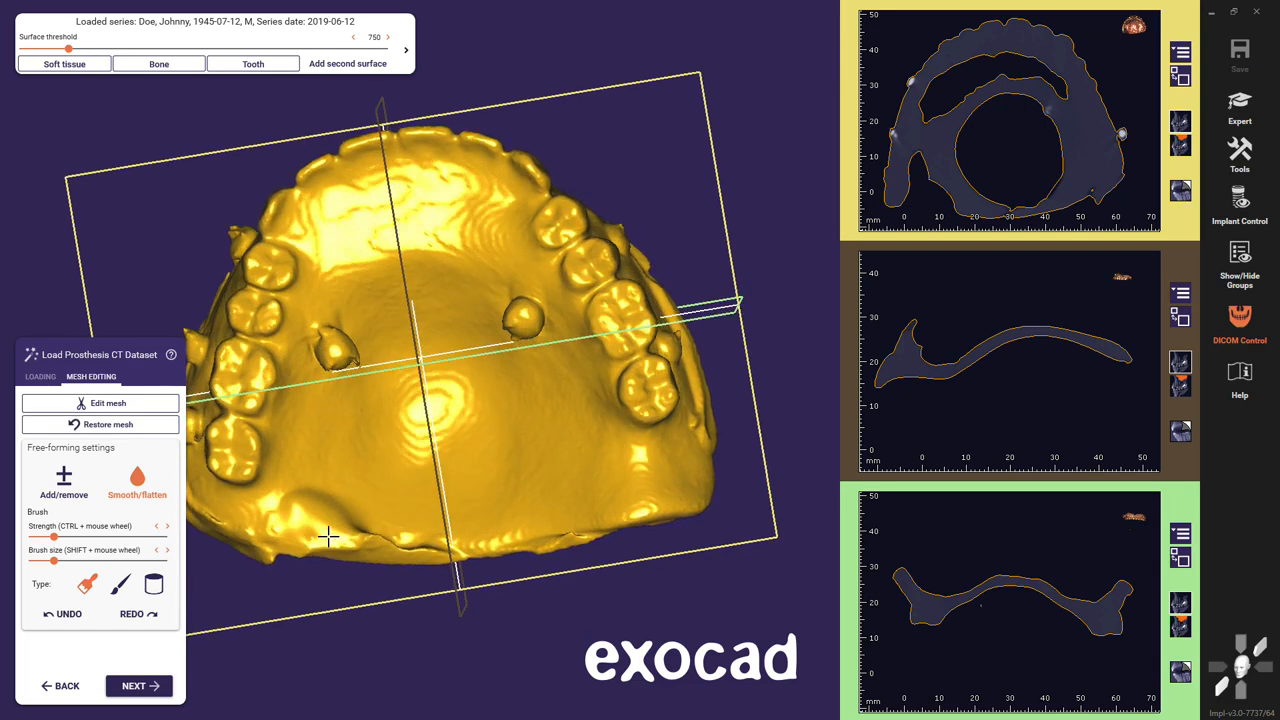
mouse_move(362, 519)
left_mouse_down()
mouse_move(410, 541)
mouse_move(323, 541)
mouse_move(271, 517)
mouse_move(304, 501)
mouse_move(300, 514)
mouse_move(594, 509)
mouse_move(548, 535)
mouse_move(580, 524)
mouse_move(424, 532)
left_mouse_up()
right_click_drag(412, 475, 419, 496)
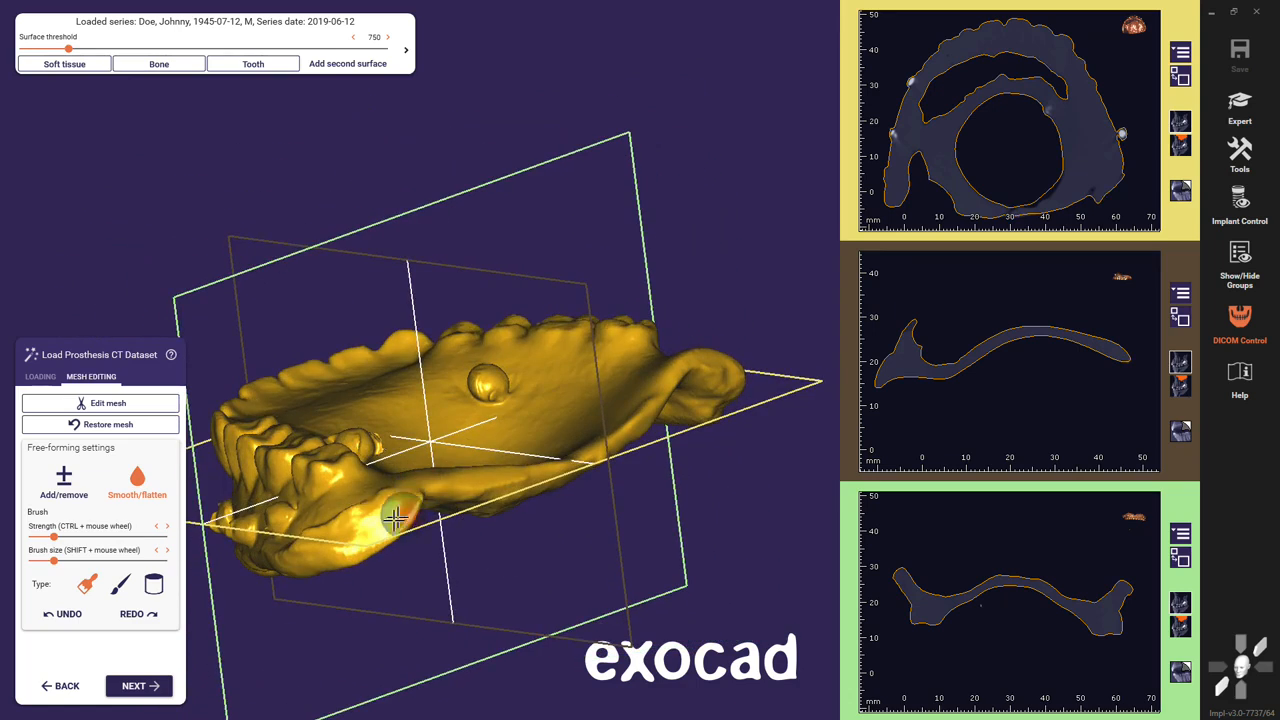
- Smooth the rough spot on the upper edge of the front flange with a smaller brush and proceed to the CT-to-CT data alignment
right_click_drag(363, 537, 404, 517)
scroll(593, 203, "down", 3, "shift")
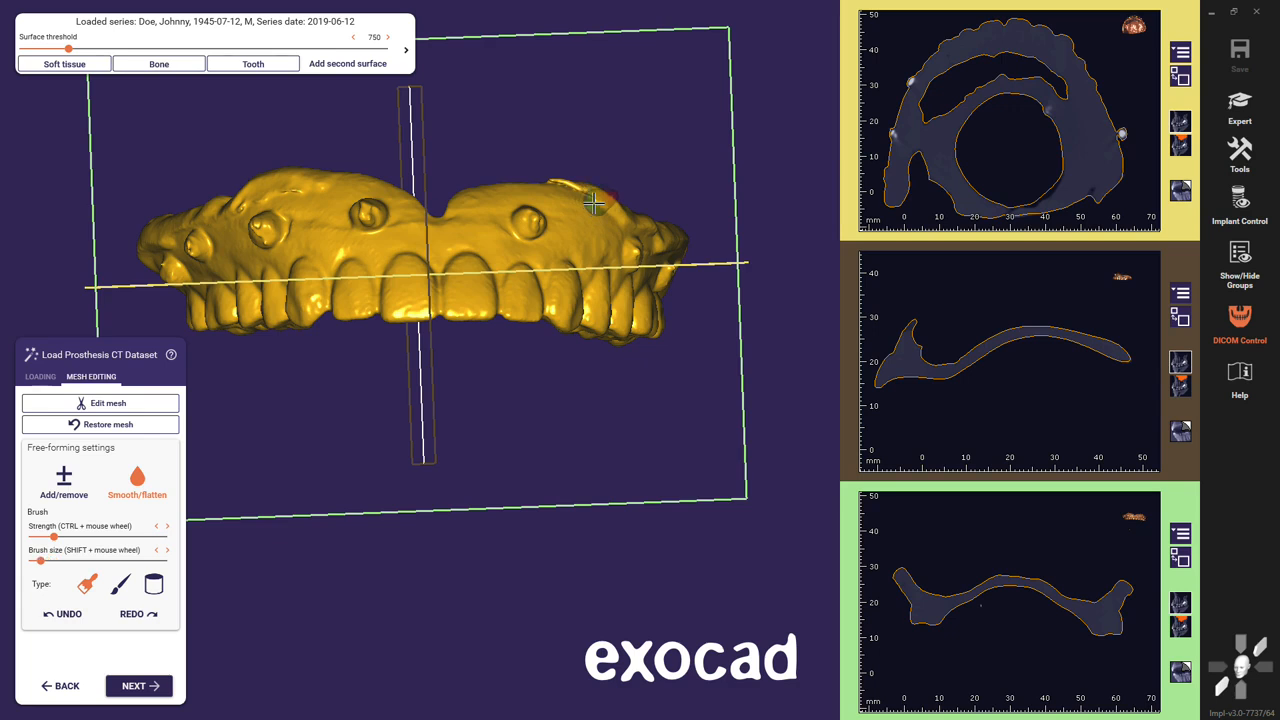
mouse_move(593, 203)
left_mouse_down()
mouse_move(553, 181)
mouse_move(607, 218)
left_mouse_up()
right_click_drag(586, 237, 590, 236)
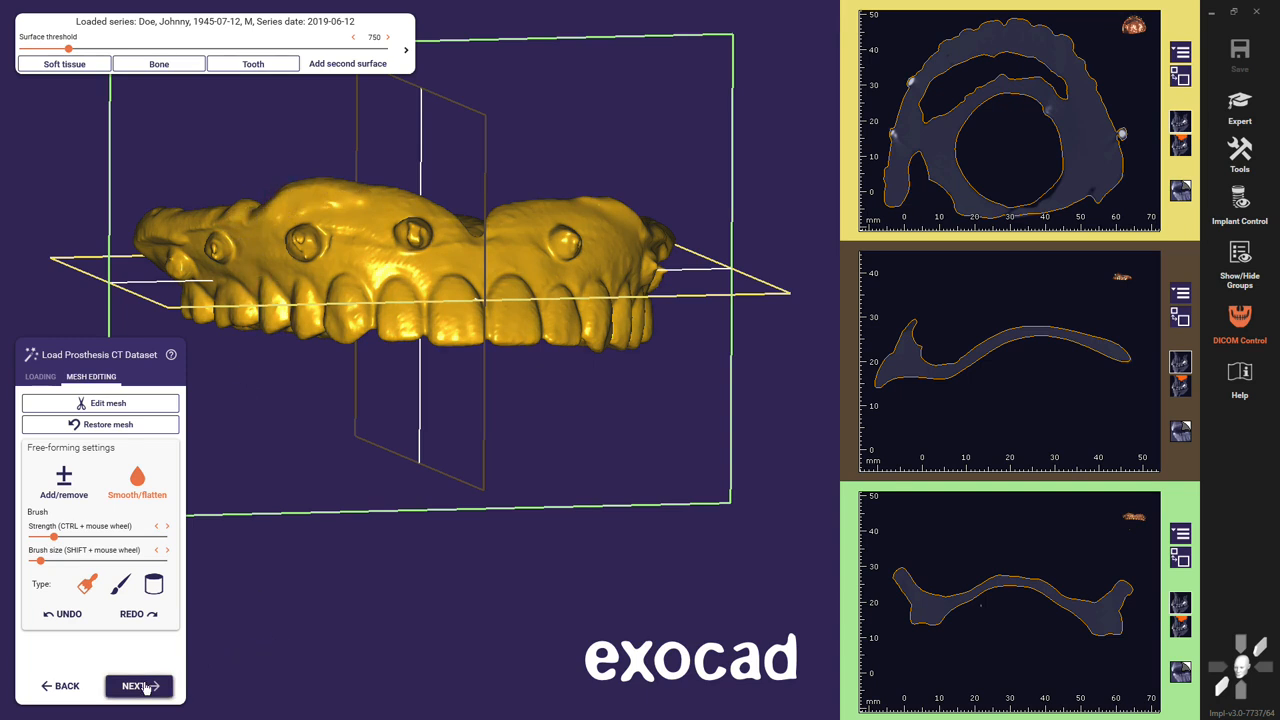
left_click(145, 686)
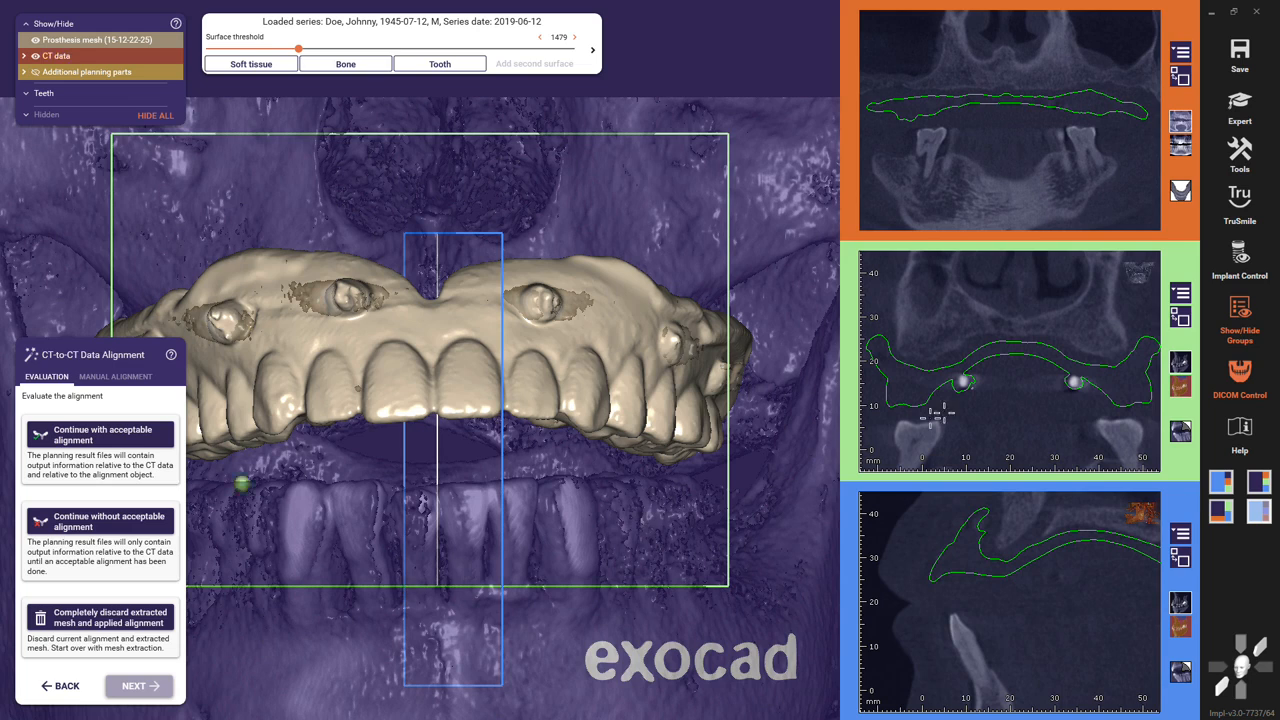
- Examine the frontal CT slices to compare the prosthesis outline with the radiographic markers
scroll(1015, 389, "down", 4)
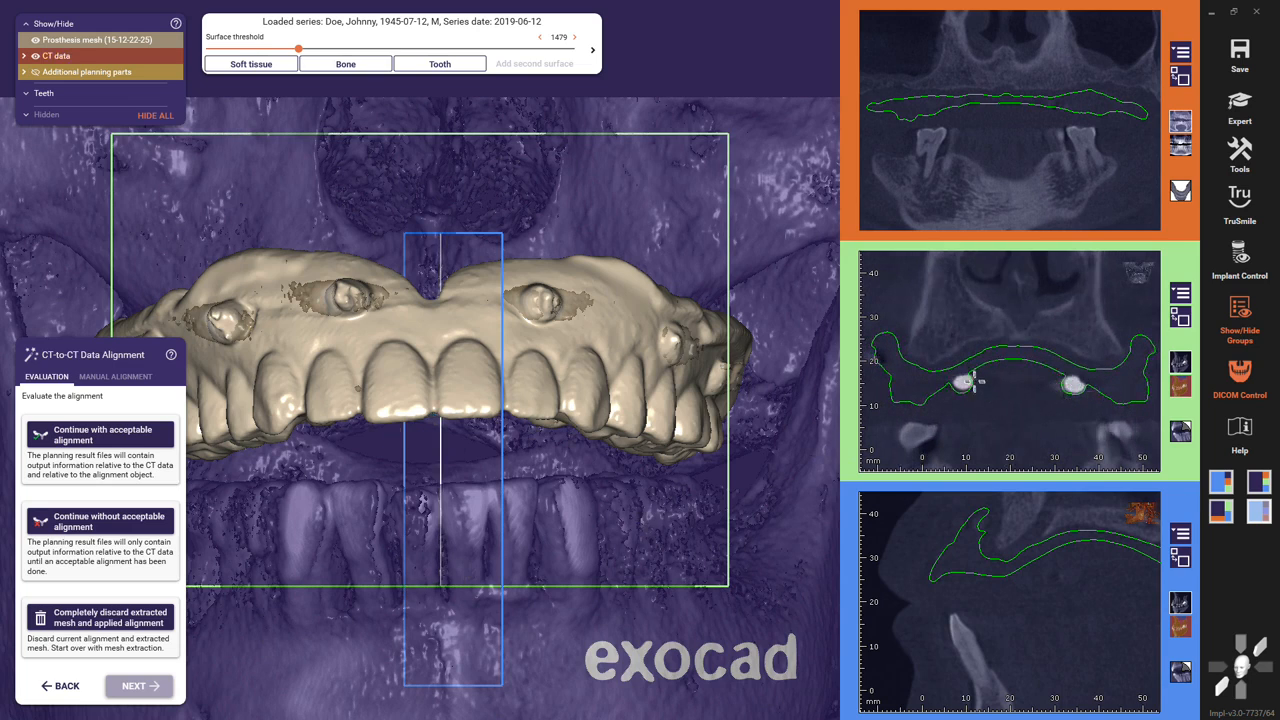
scroll(1008, 388, "down", 3)
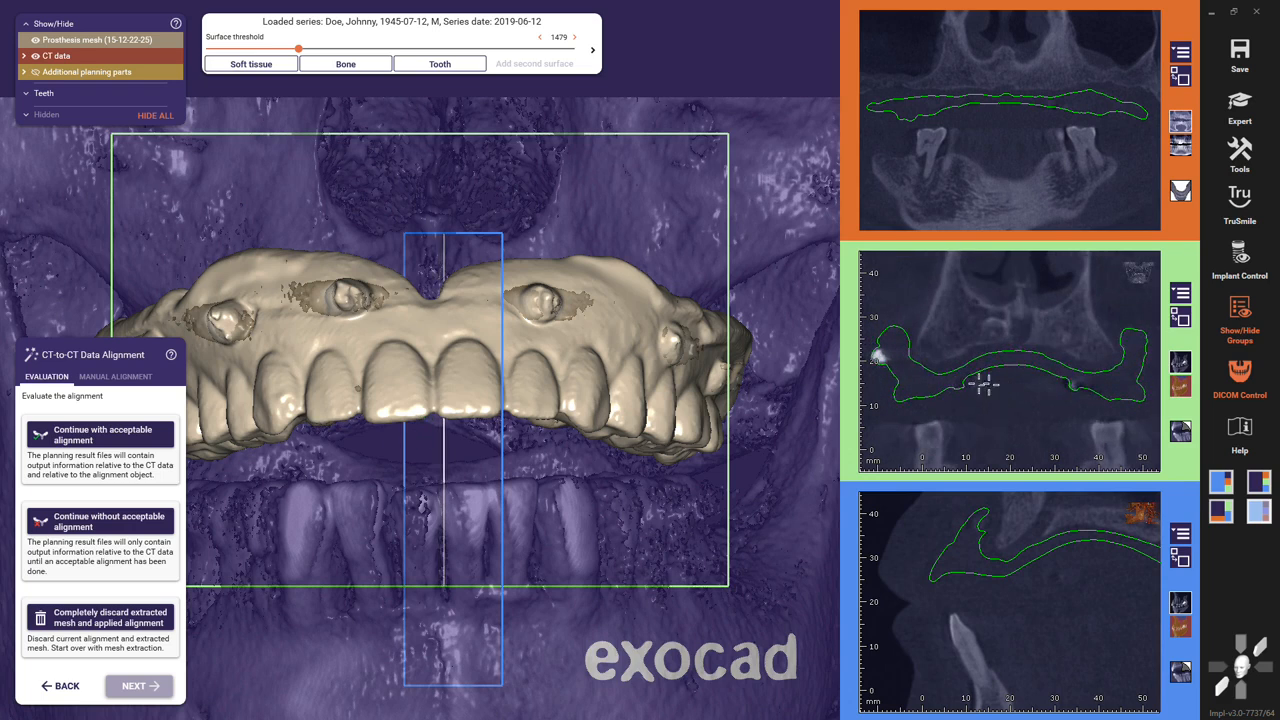
scroll(1008, 389, "down", 2, "ctrl")
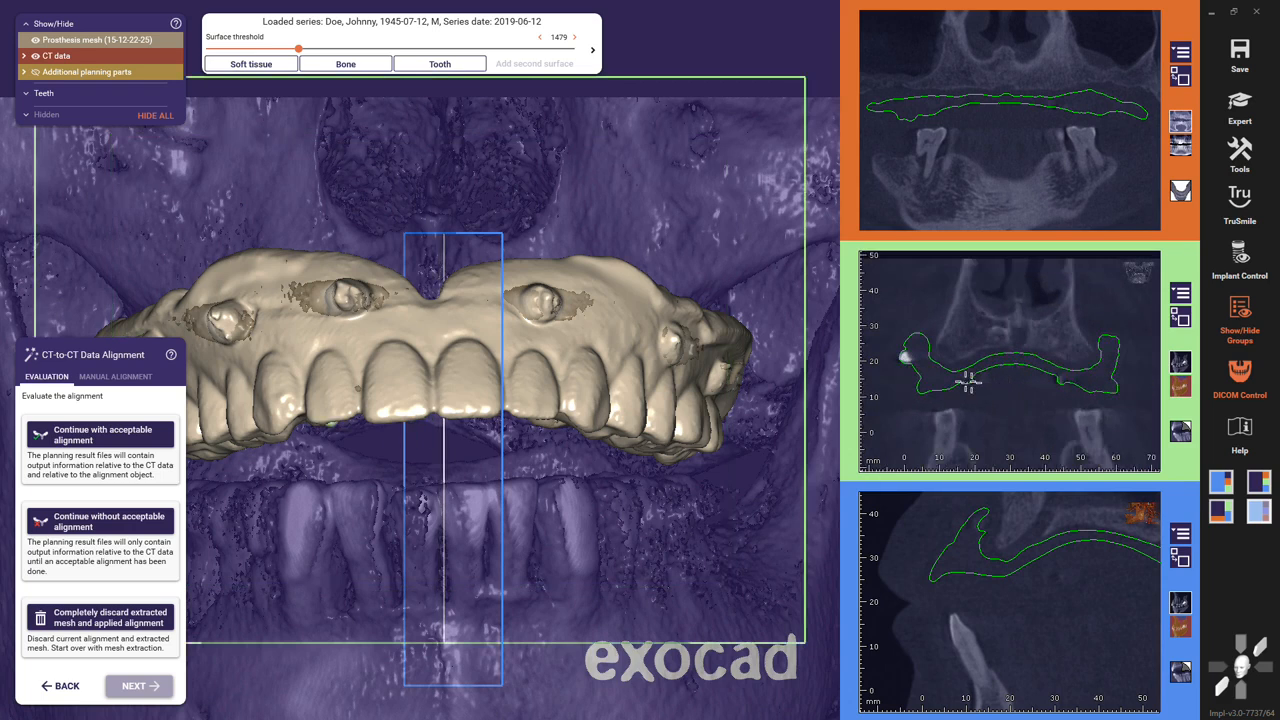
scroll(1010, 378, "down", 5)
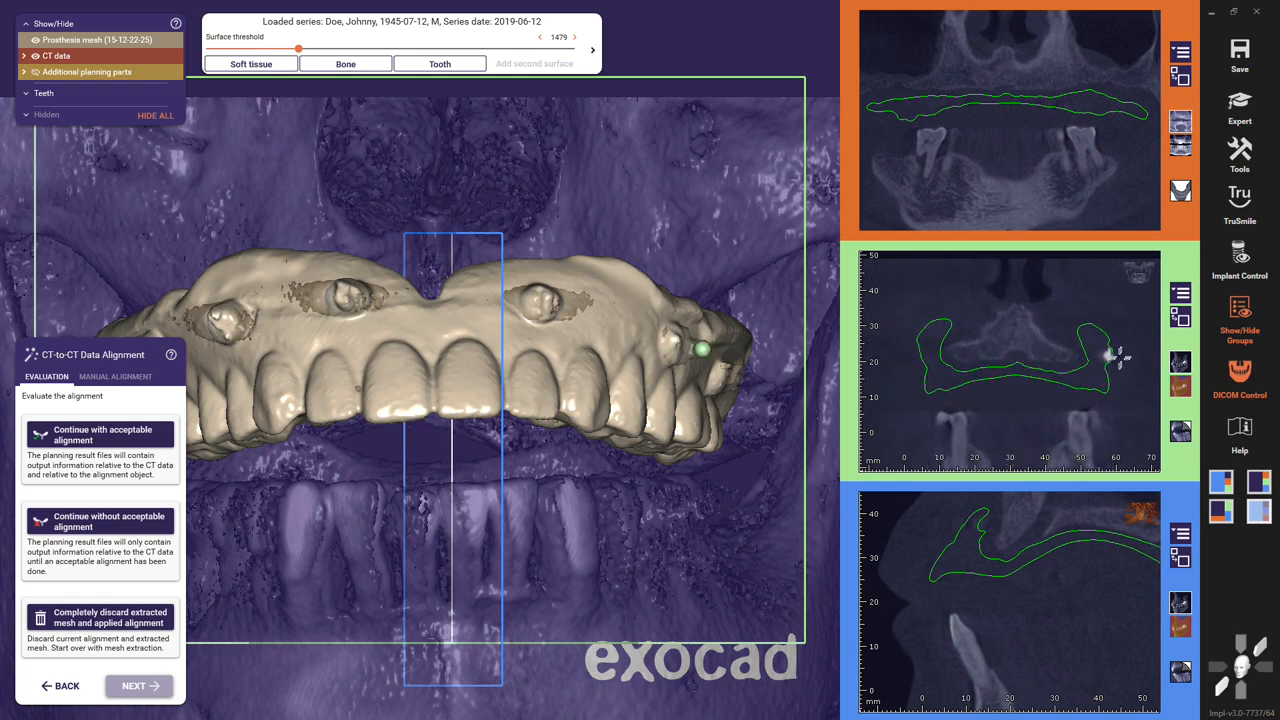
- Examine how the prosthesis outline matches the markers through the cross-sectional slices along the arch and the panoramic slices
scroll(1040, 615, "down", 3, "ctrl")
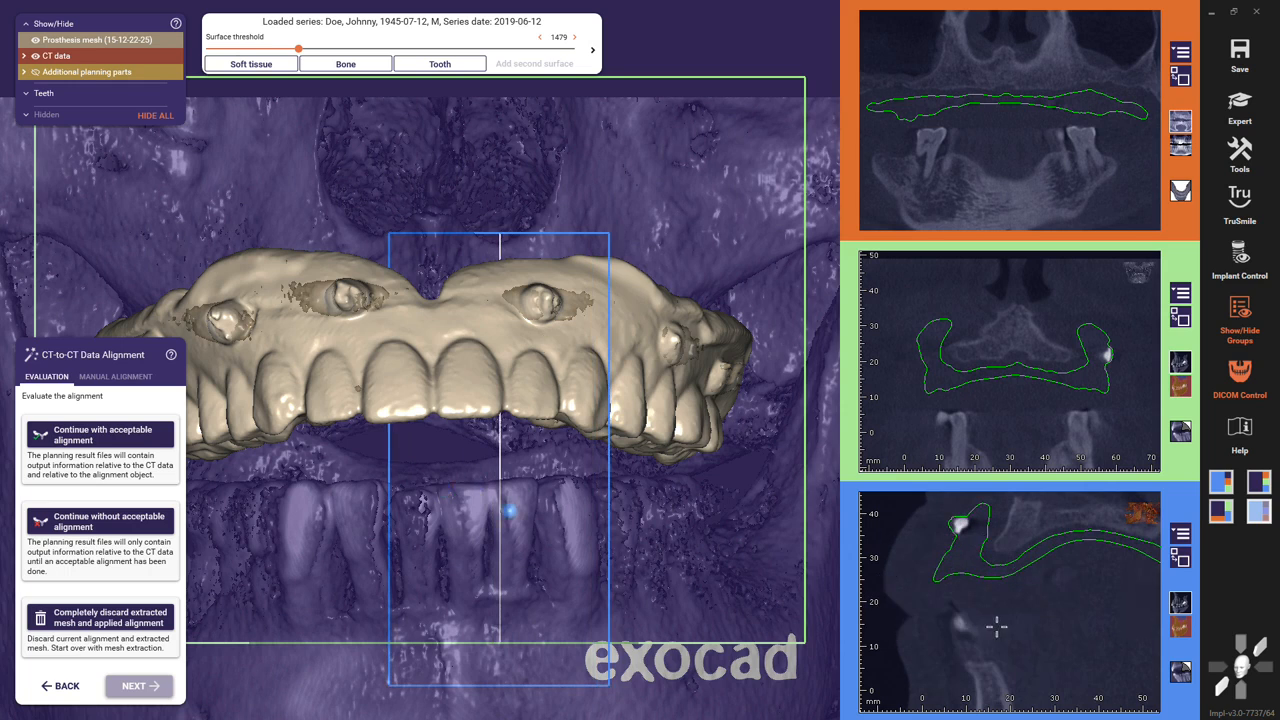
scroll(990, 620, "down", 5)
scroll(1041, 579, "down", 2)
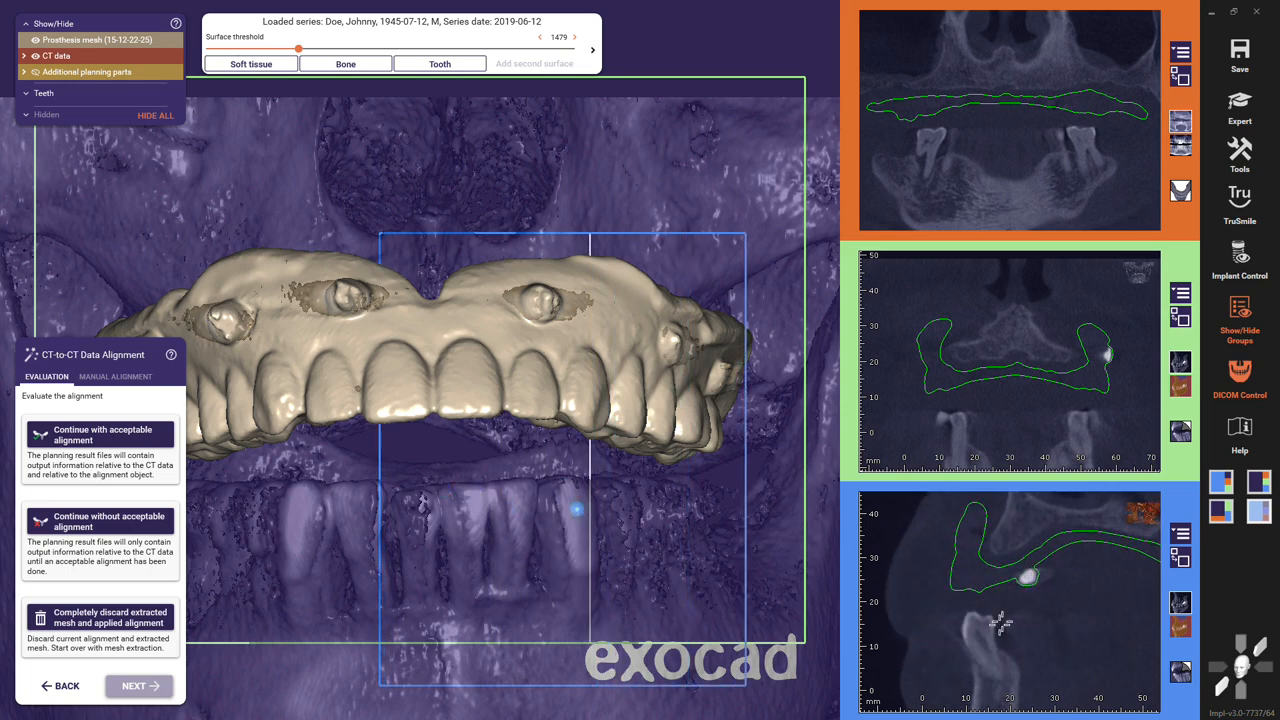
scroll(1049, 622, "down", 5)
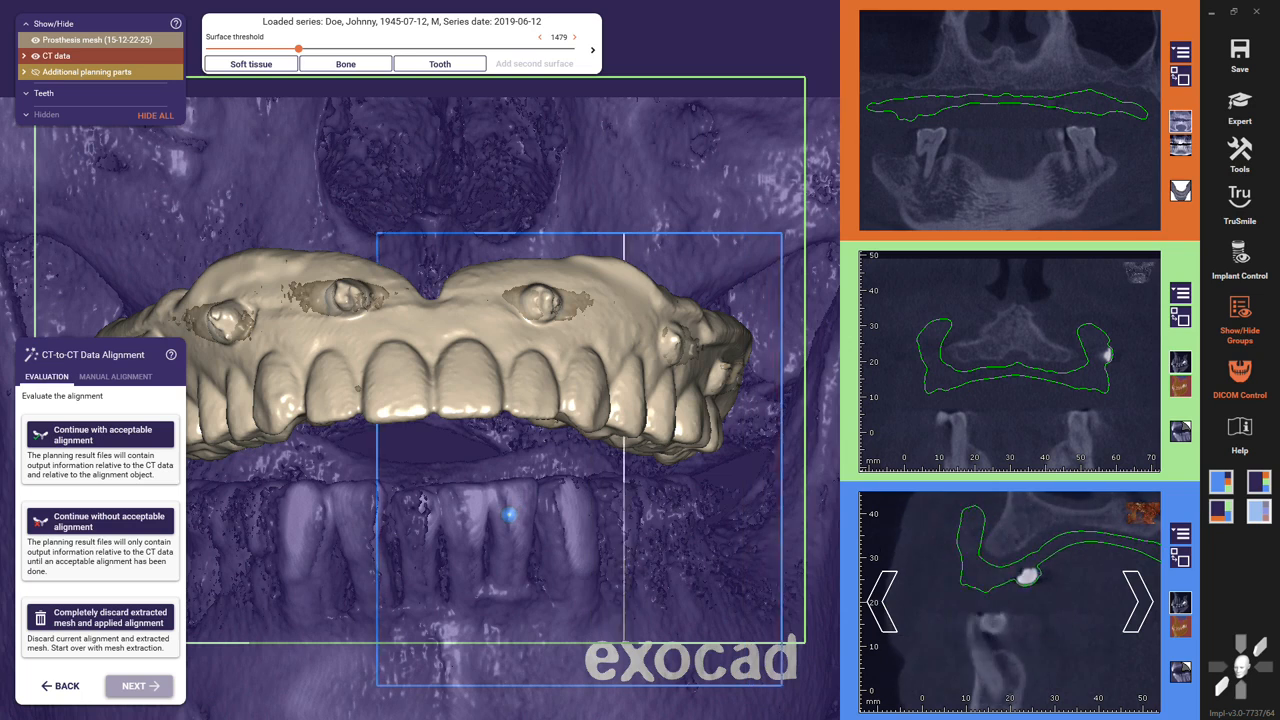
scroll(1037, 628, "up", 5)
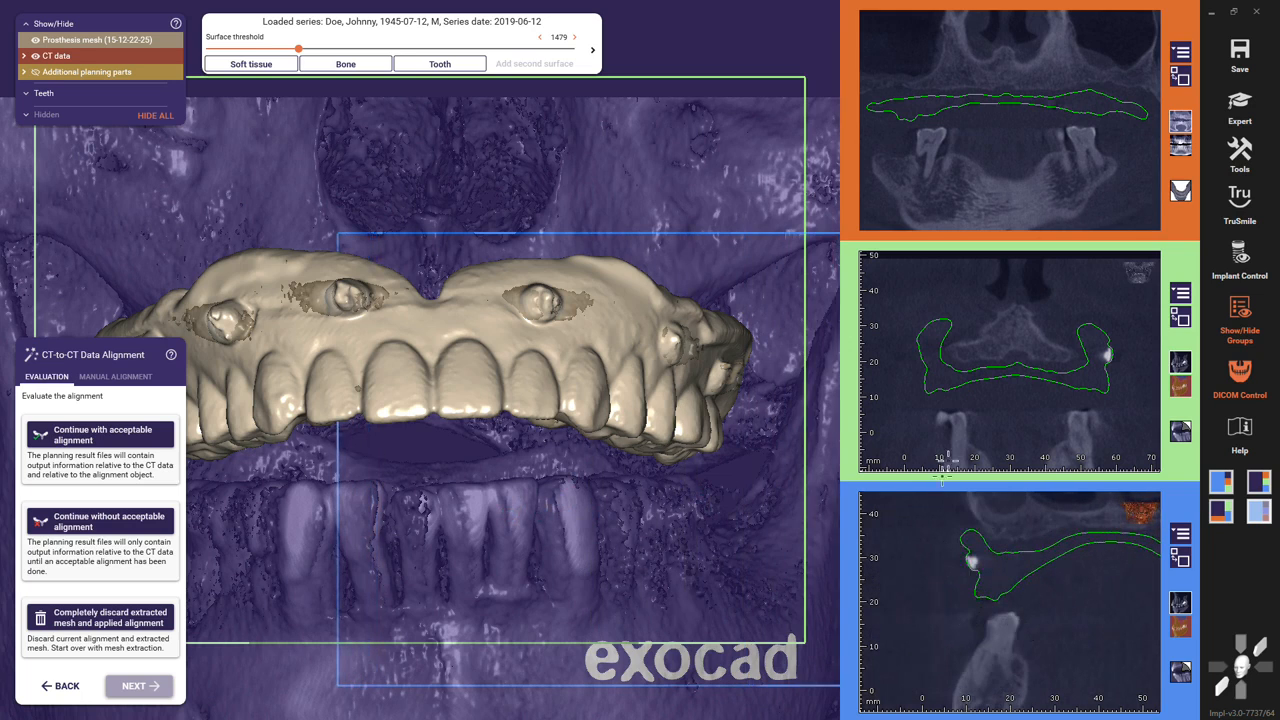
scroll(991, 130, "down", 10)
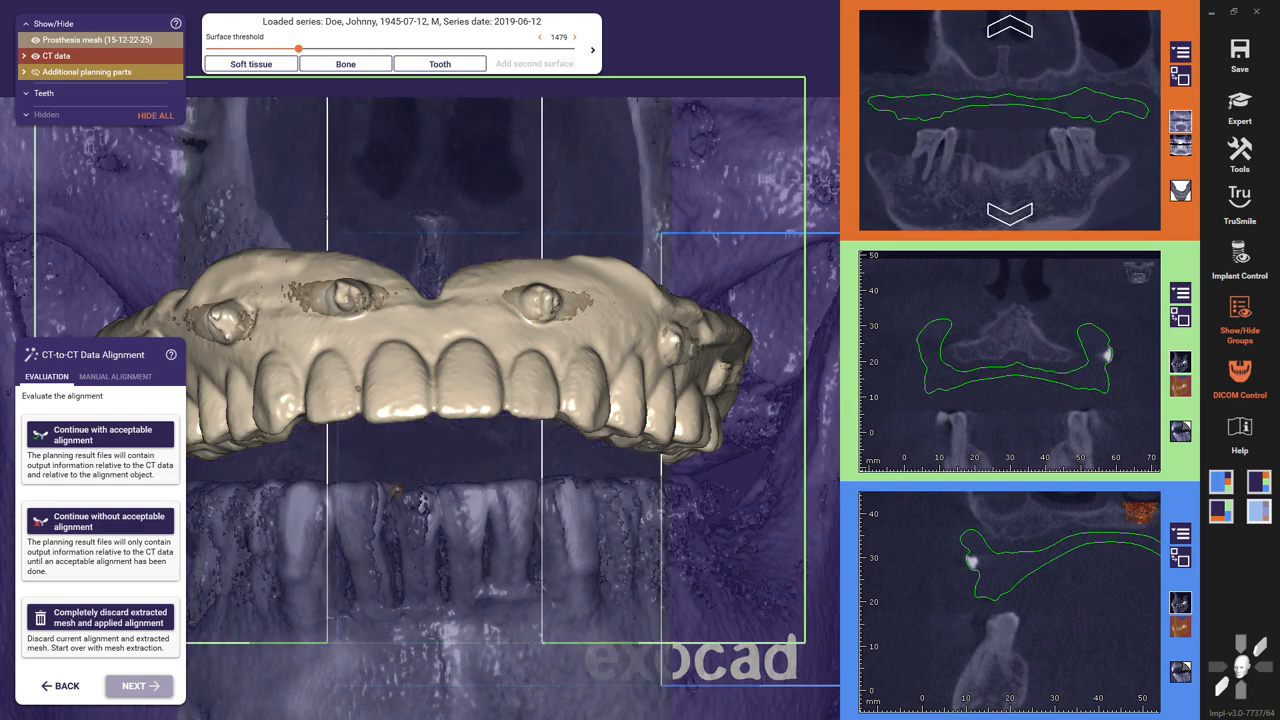
scroll(993, 128, "down", 5)
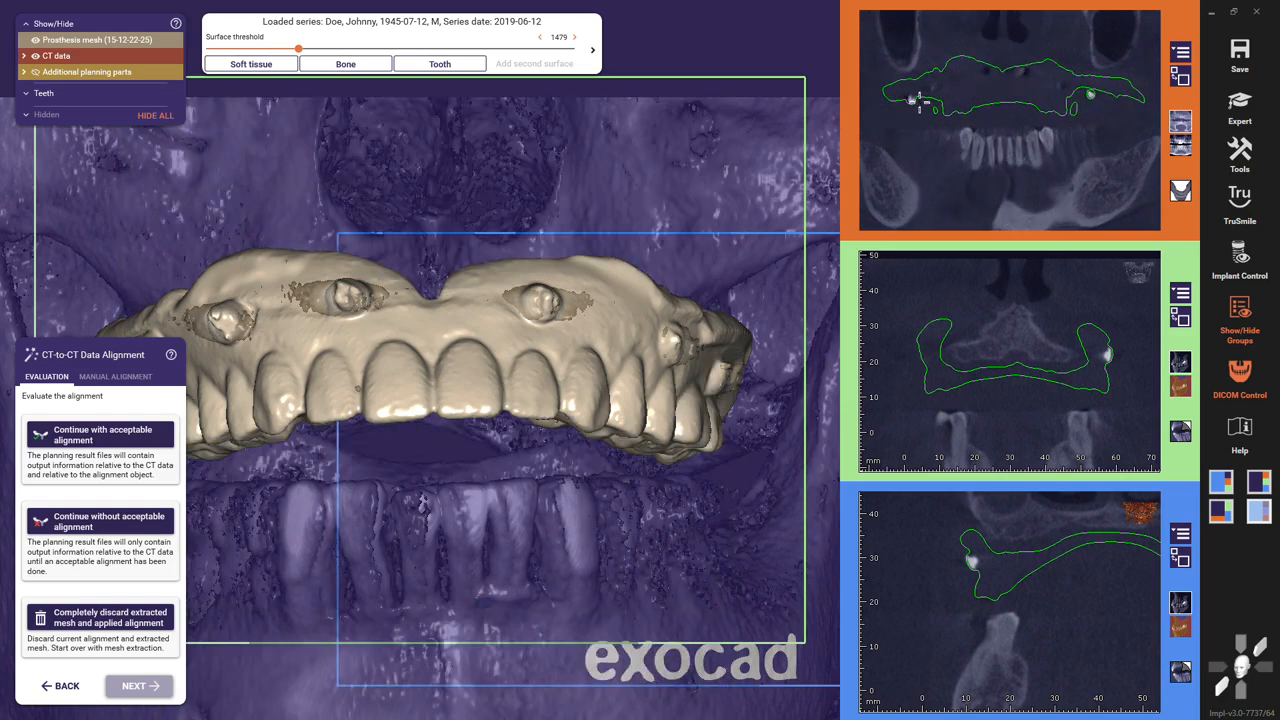
scroll(917, 100, "down", 5)
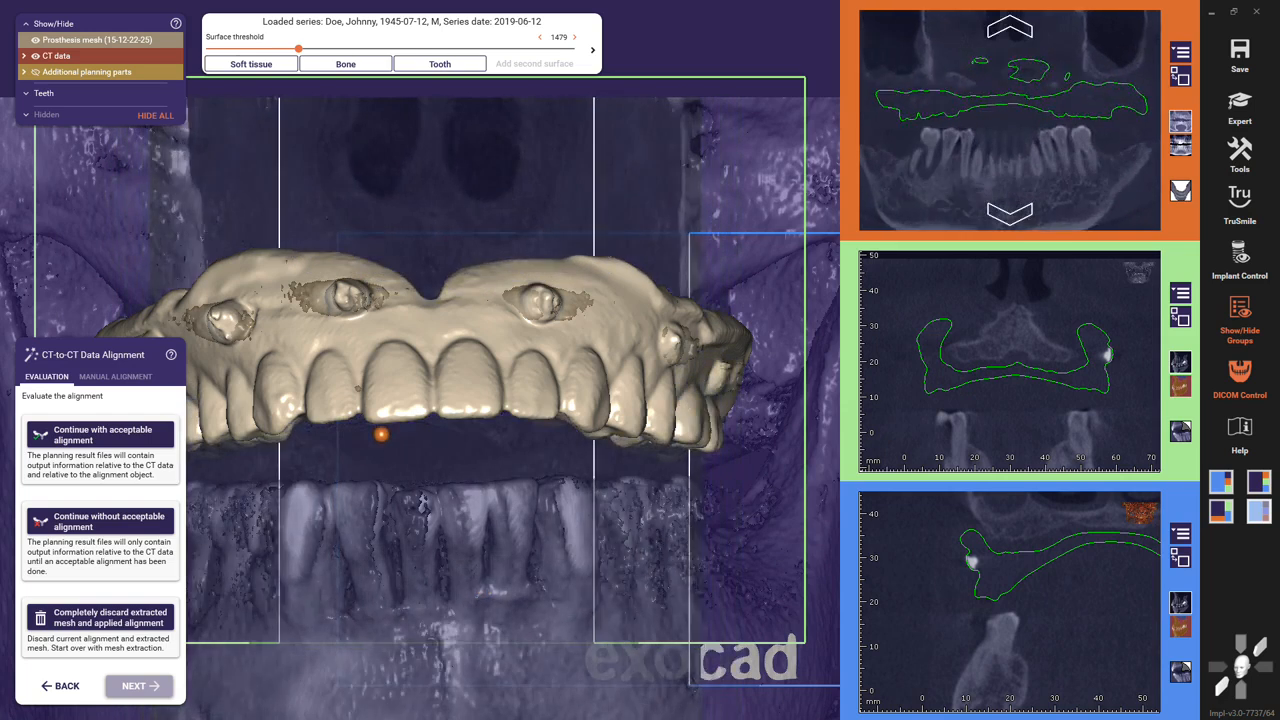
scroll(991, 114, "down", 2)
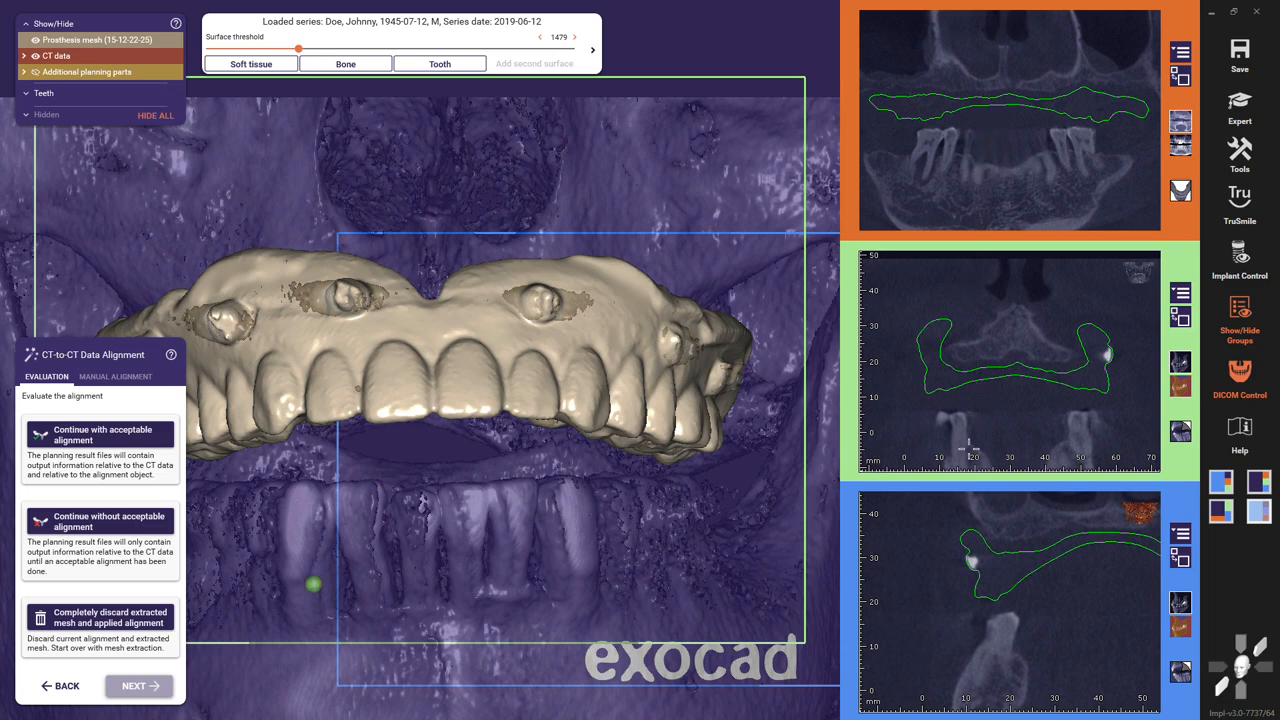
- Try manual alignment by moving the prosthesis mesh freehand in the 3D view and in the frontal CT slice
left_click(120, 377)
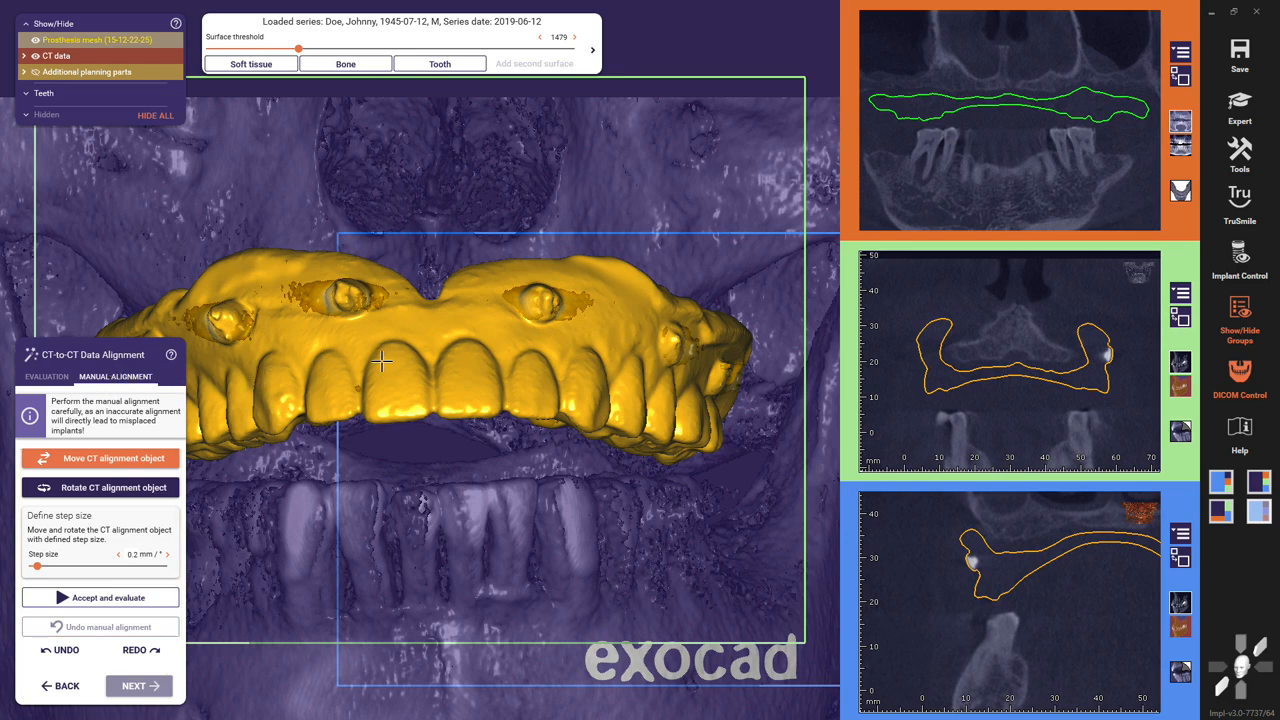
left_click_drag(382, 361, 378, 360)
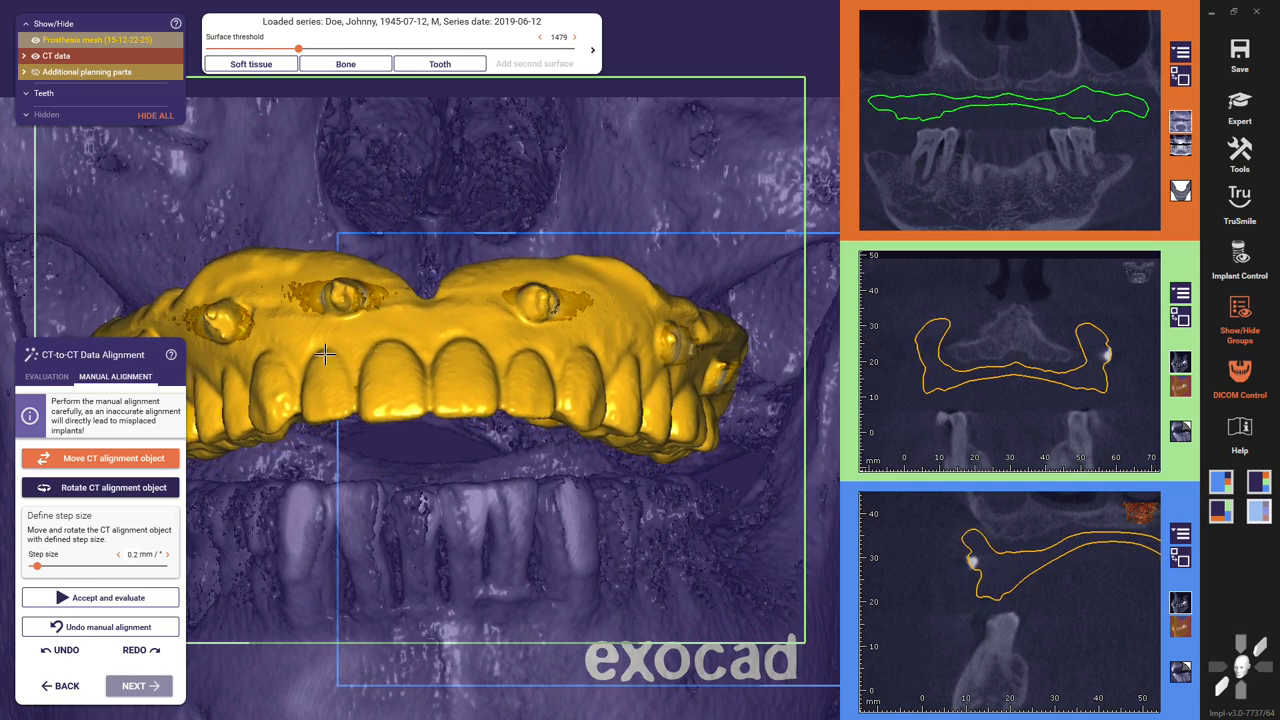
left_click_drag(212, 326, 212, 314)
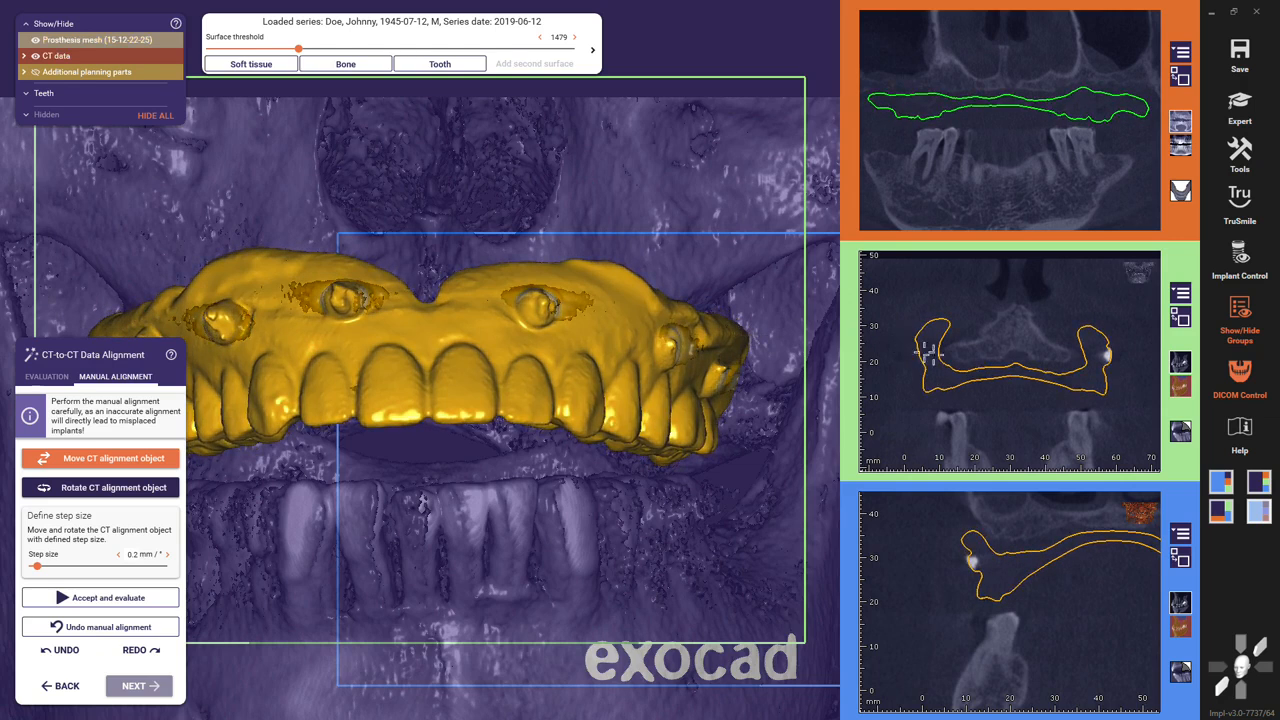
left_click_drag(957, 352, 929, 337)
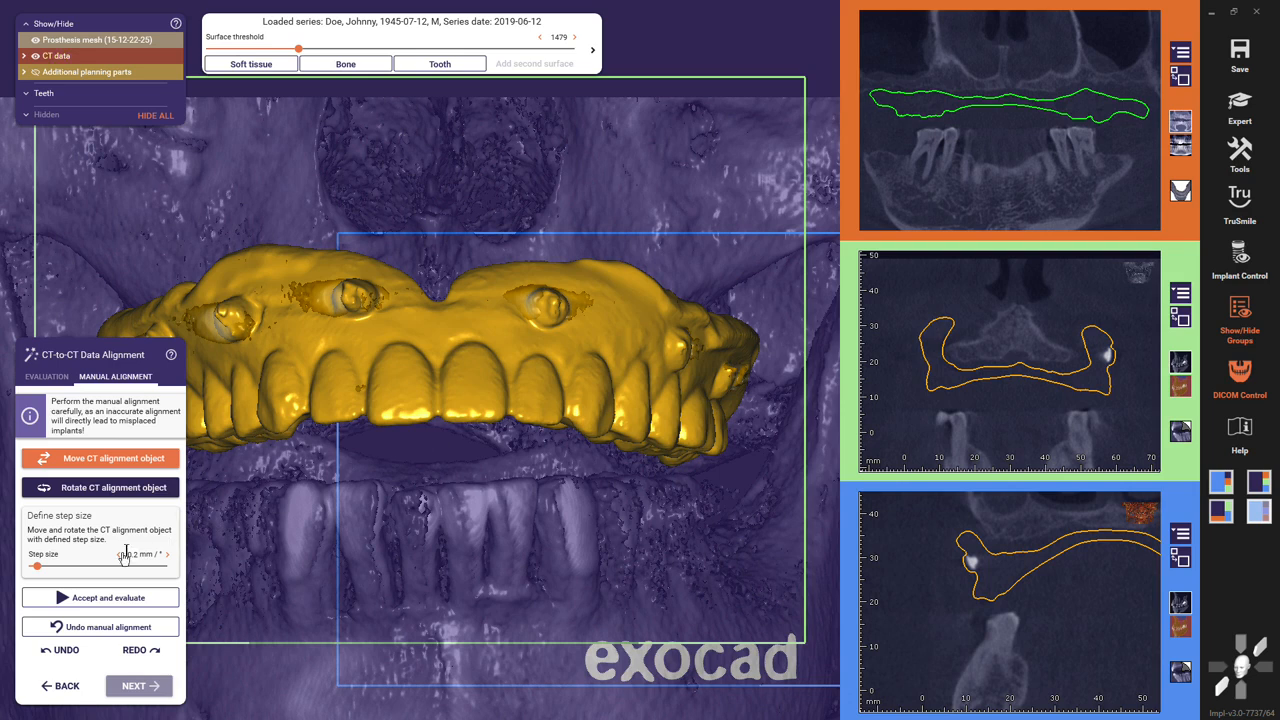
- Set the manual alignment step size to 0.88 mm and try nudging the prosthesis mesh back and forth in different directions
left_click_drag(37, 567, 60, 567)
key("Down")
key("Down")
key("Down")
key("Up")
key("Up")
key("Up")
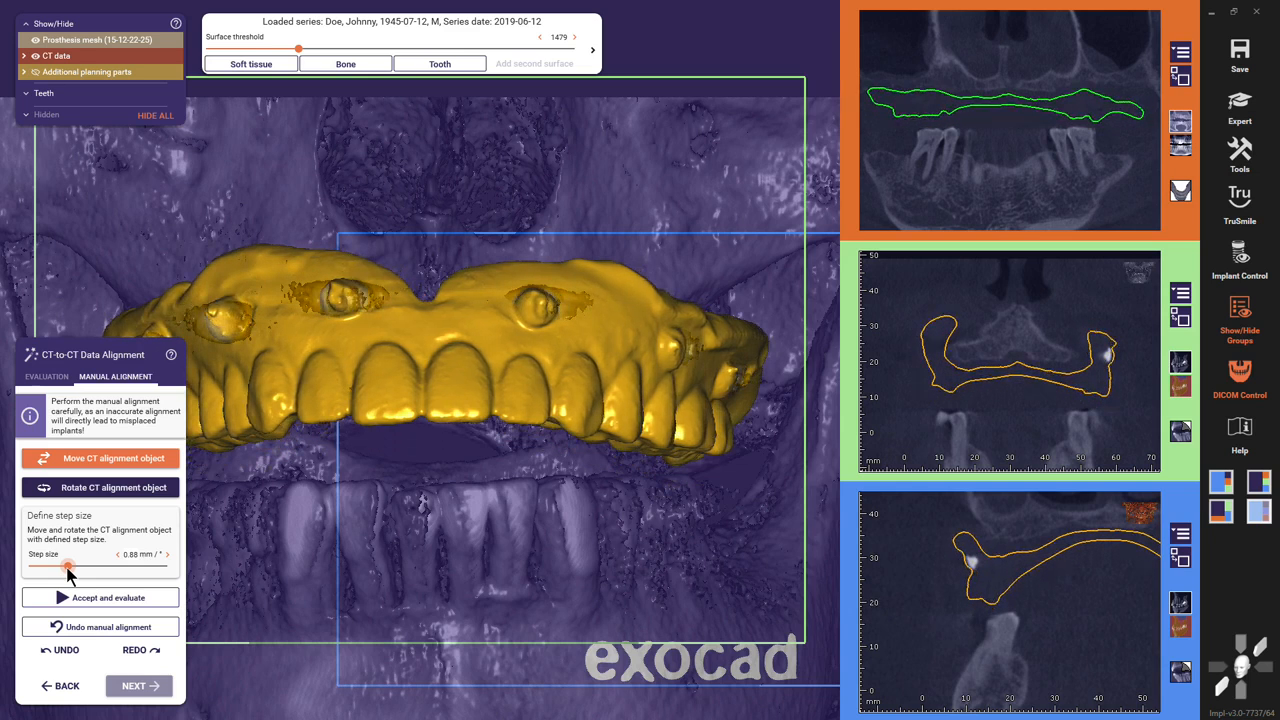
key("ctrl+Up")
key("ctrl+Up")
key("ctrl+Up")
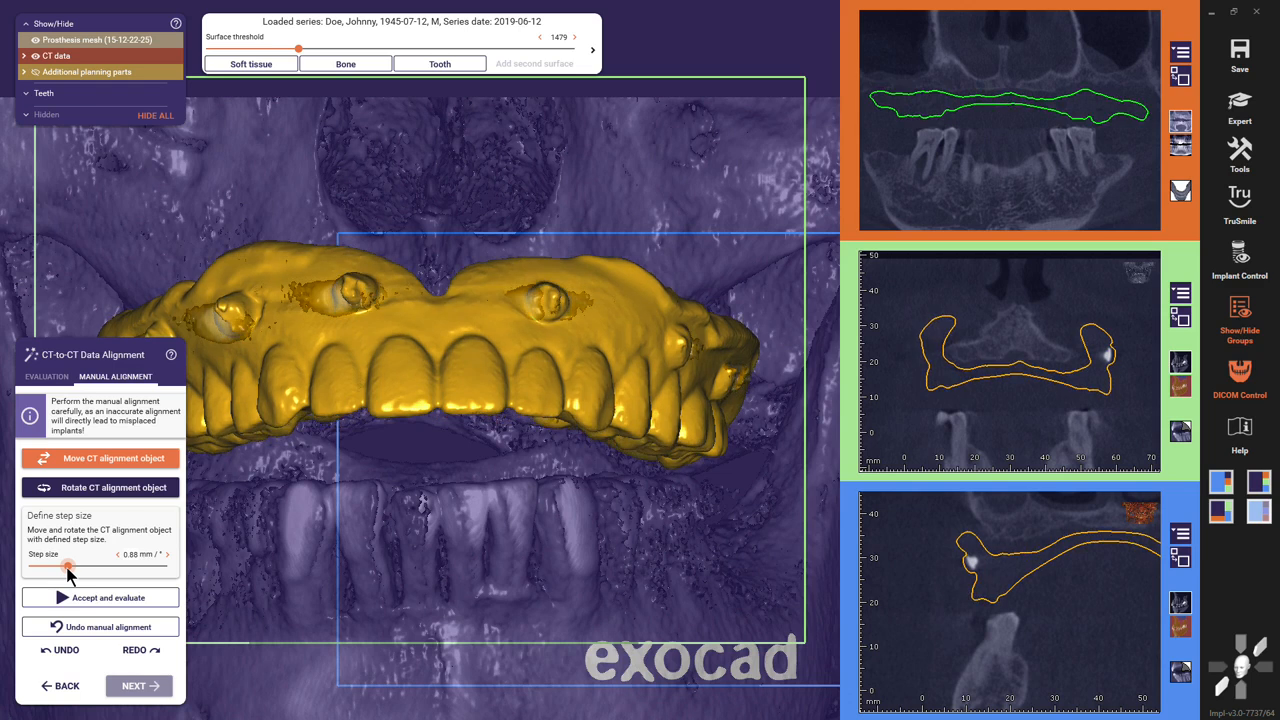
key("ctrl+Down")
key("ctrl+Down")
key("ctrl+Down")
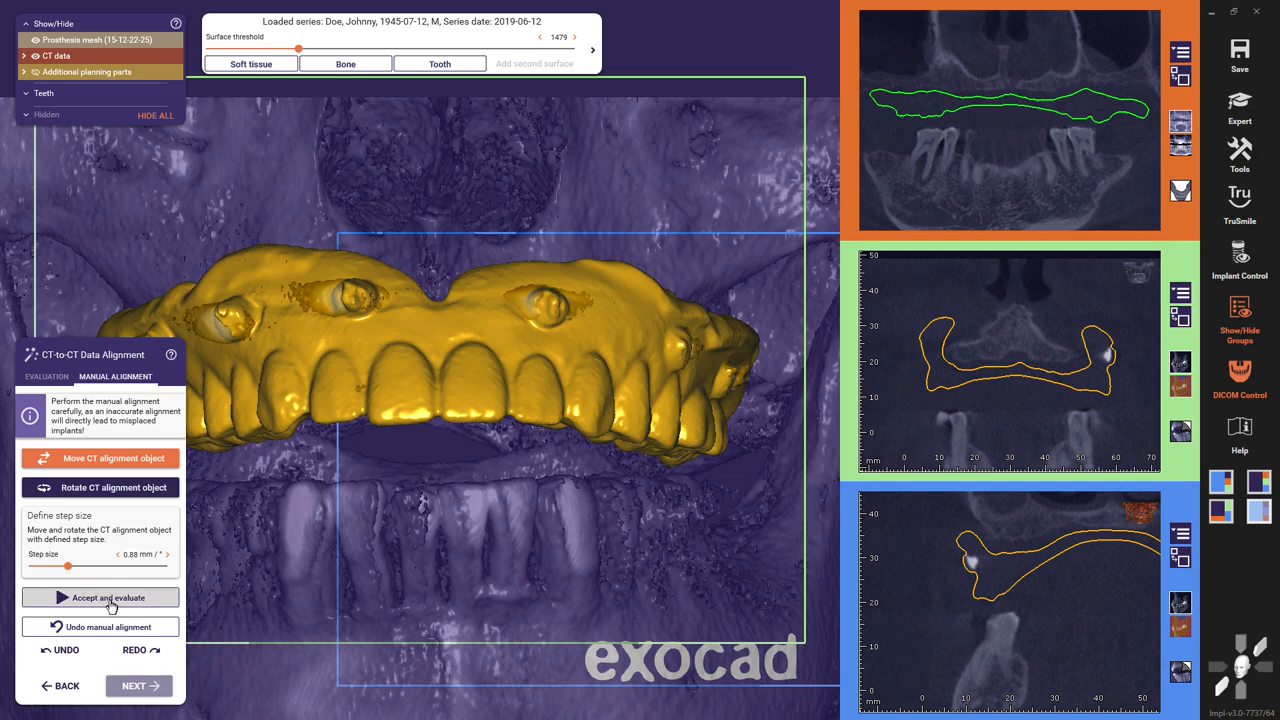
- Accept and evaluate the manual alignment, and undo it after returning to the manual mode
left_click(84, 600)
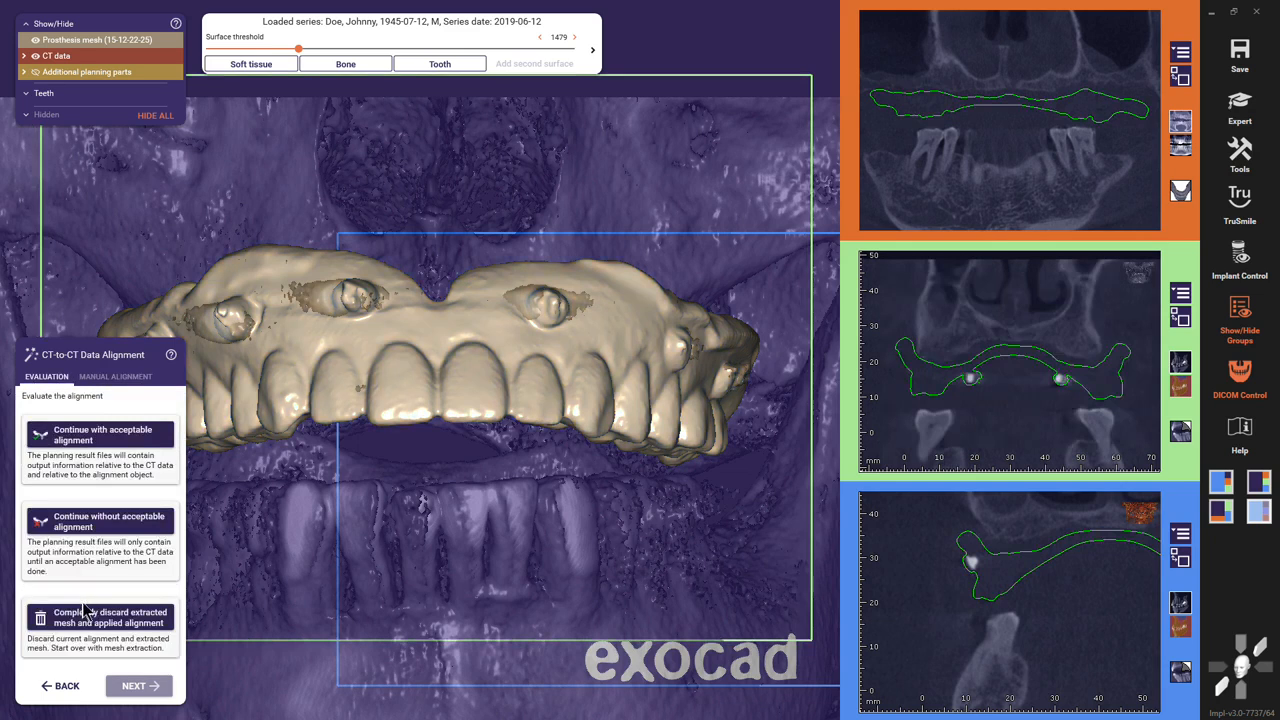
left_click(140, 377)
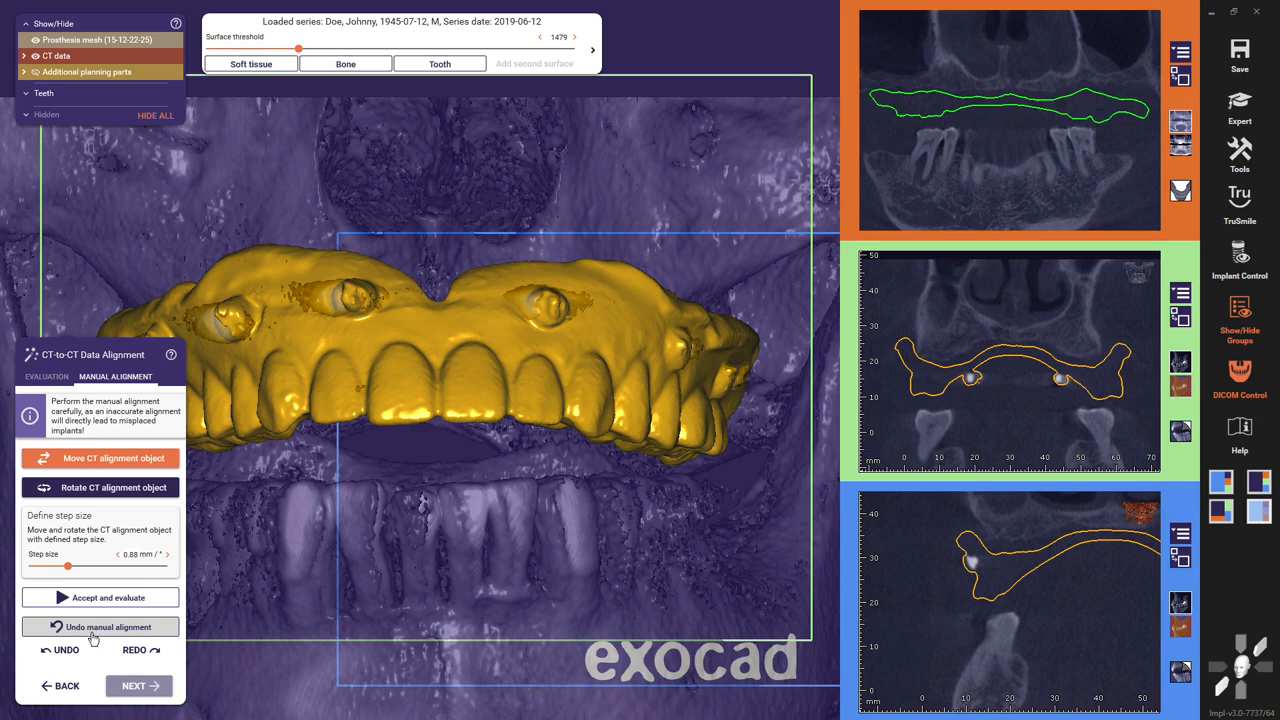
left_click(91, 632)
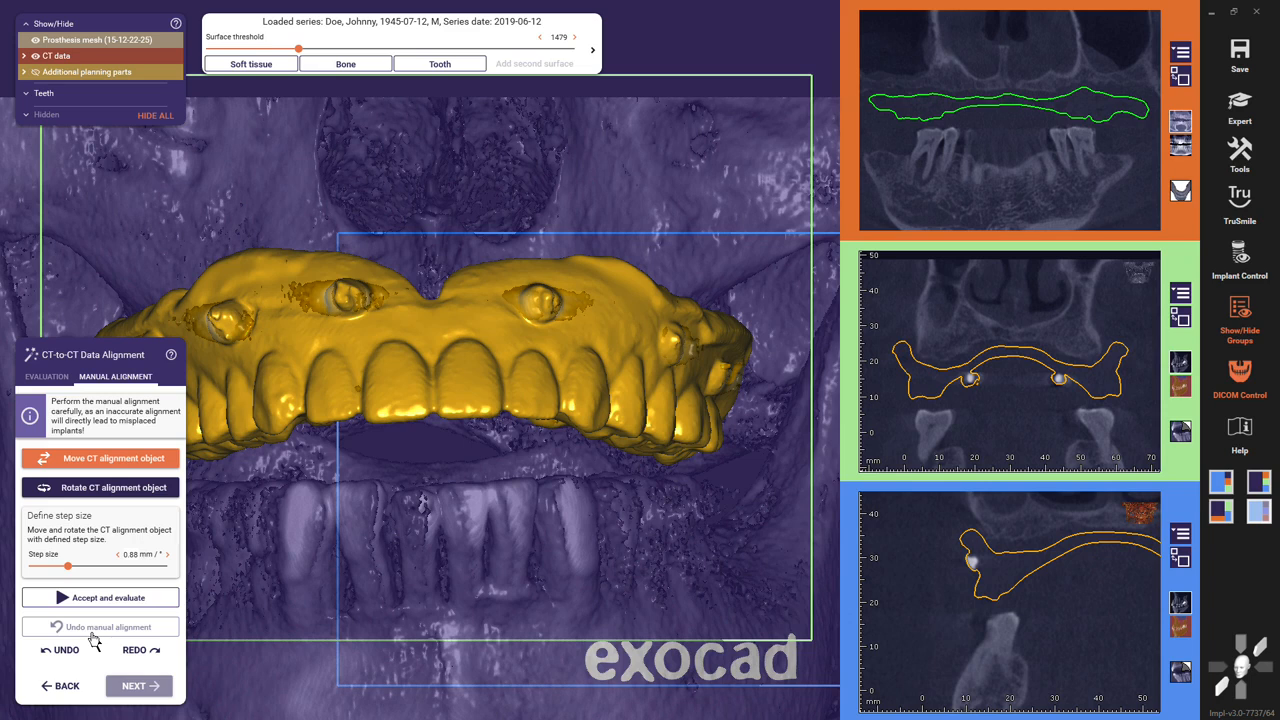
- Return to marker detection, discarding the current changes, and set the surface thresholds to 1567 for the patient and -90 for the prosthesis
left_click(58, 688)
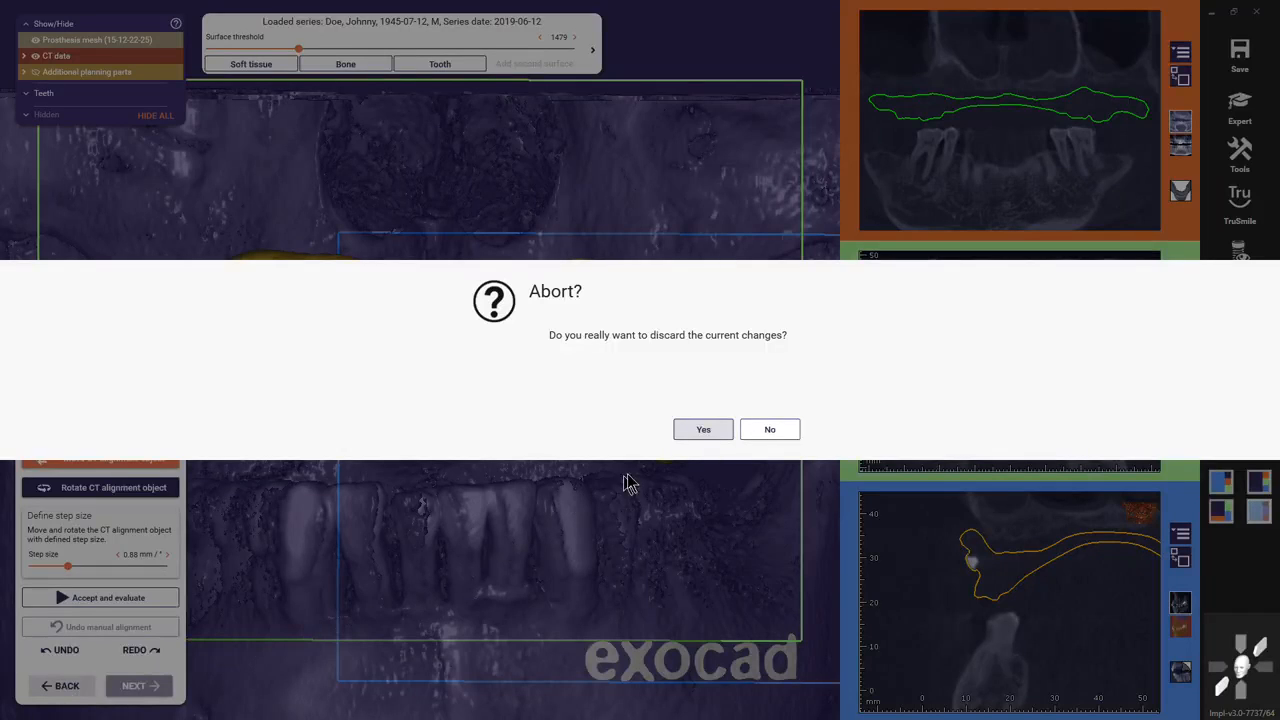
left_click(703, 434)
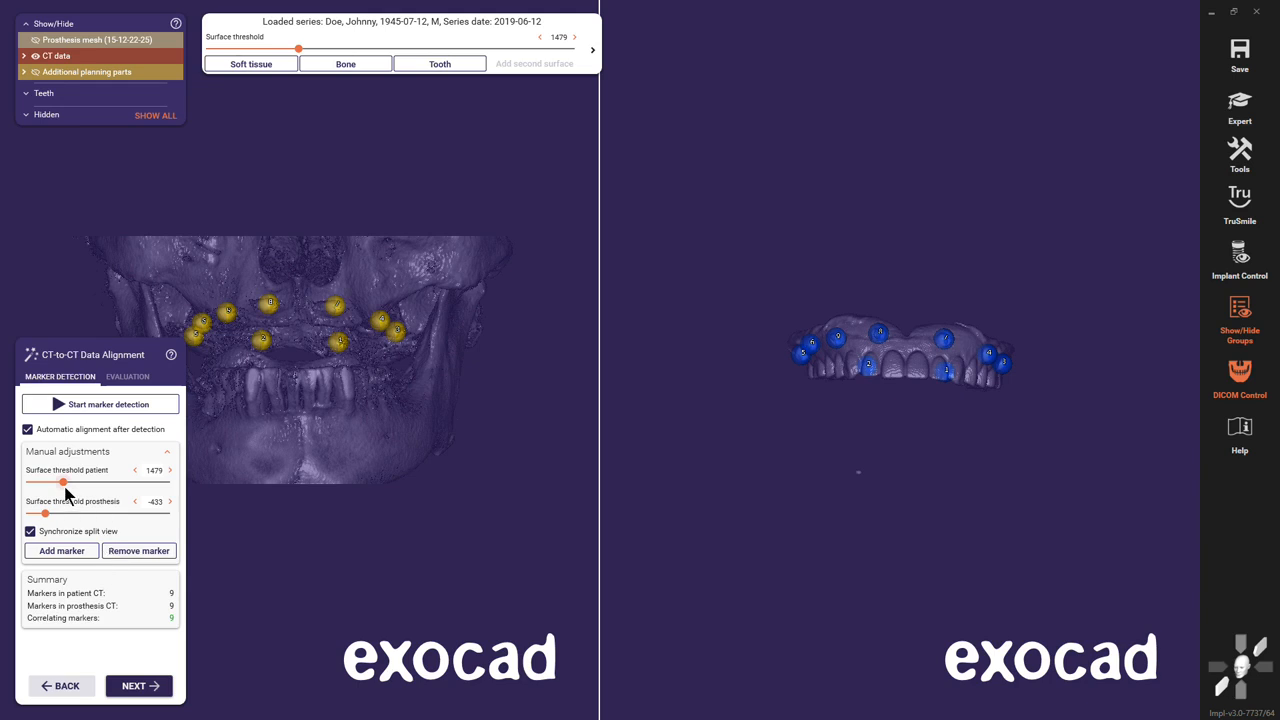
left_click_drag(63, 485, 55, 517)
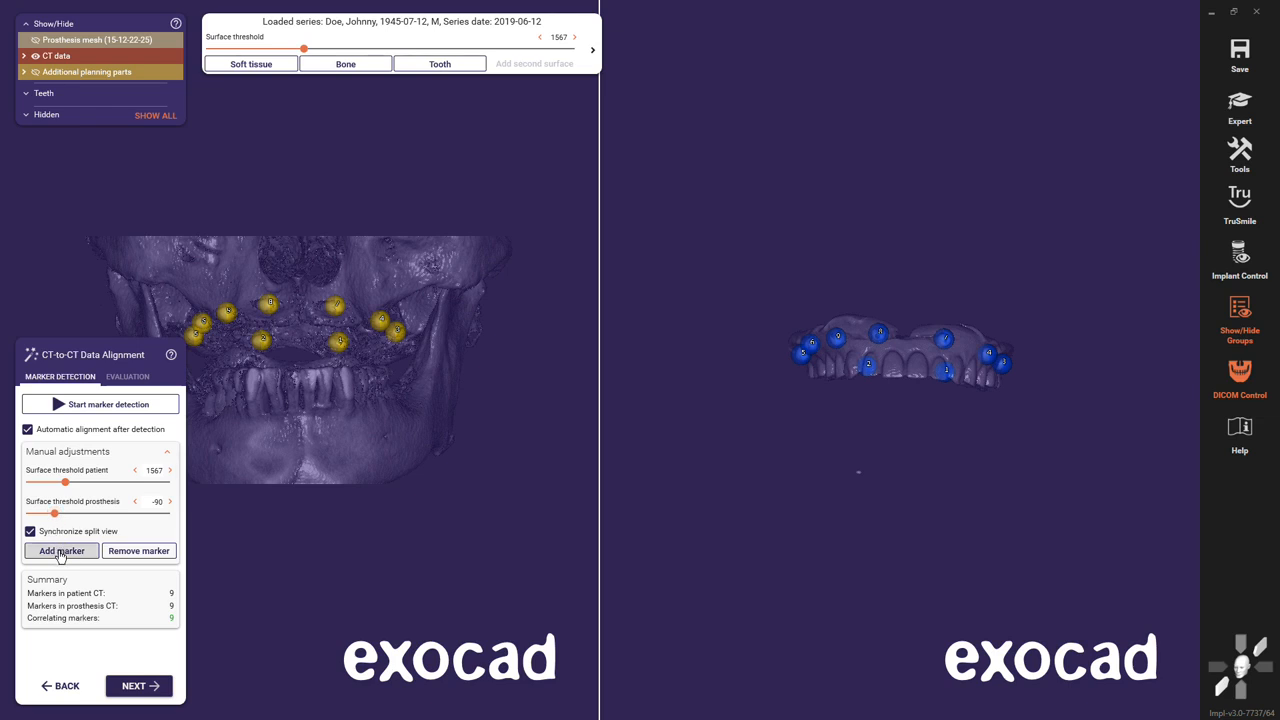
- Try adding a marker pair near the front teeth, and remove it along with an adjacent detected marker
left_click(60, 553)
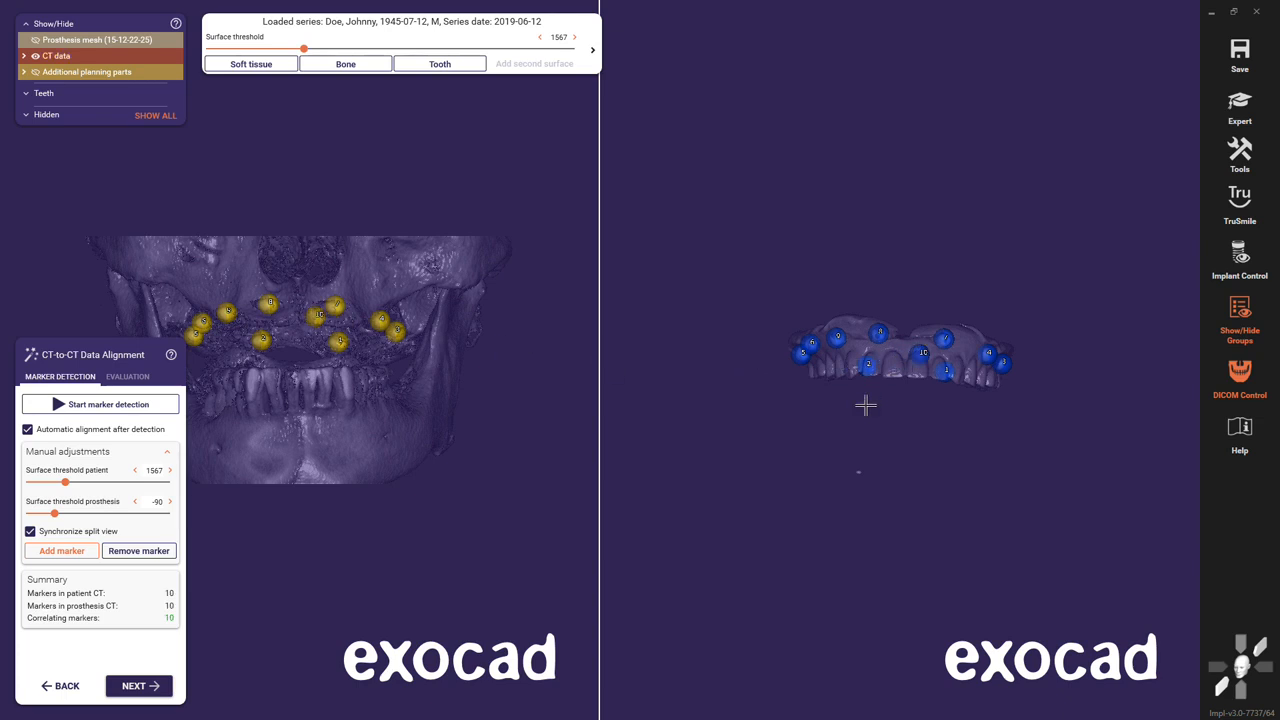
left_click(158, 553)
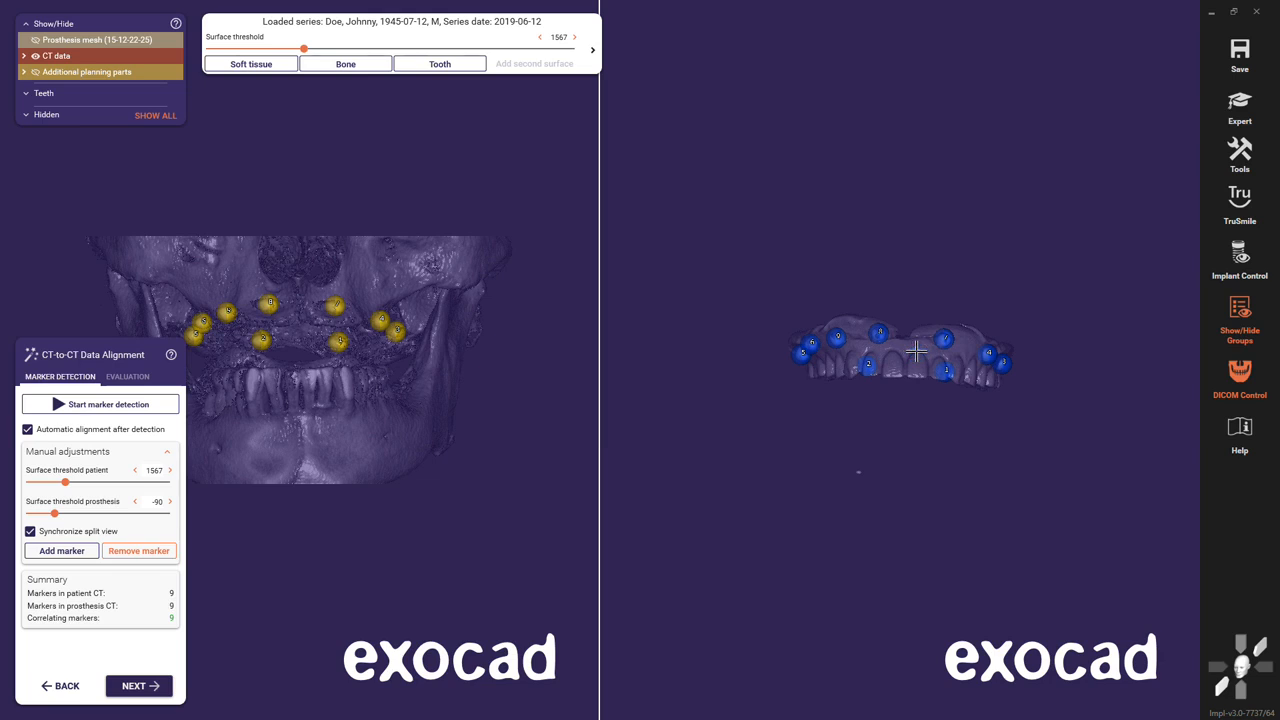
left_click(340, 341)
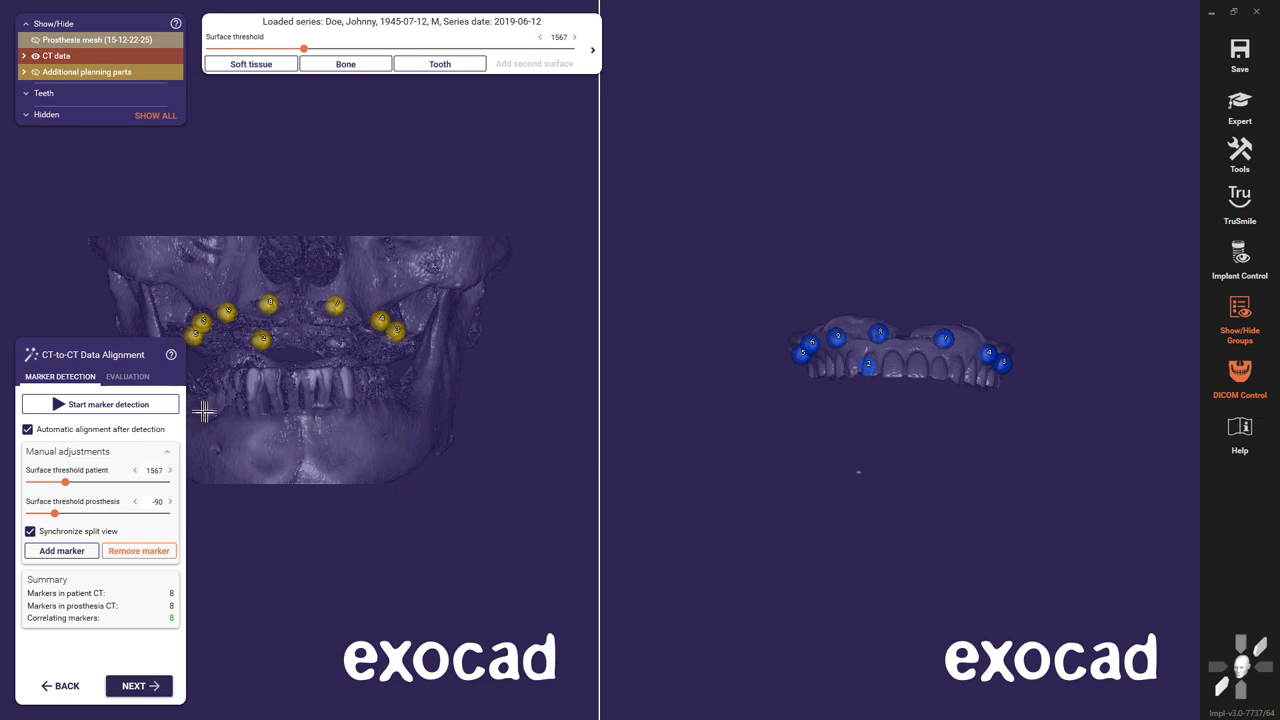
- Rerun the marker detection, replacing all manually modified markers, and continue with the acceptable alignment
left_click(127, 378)
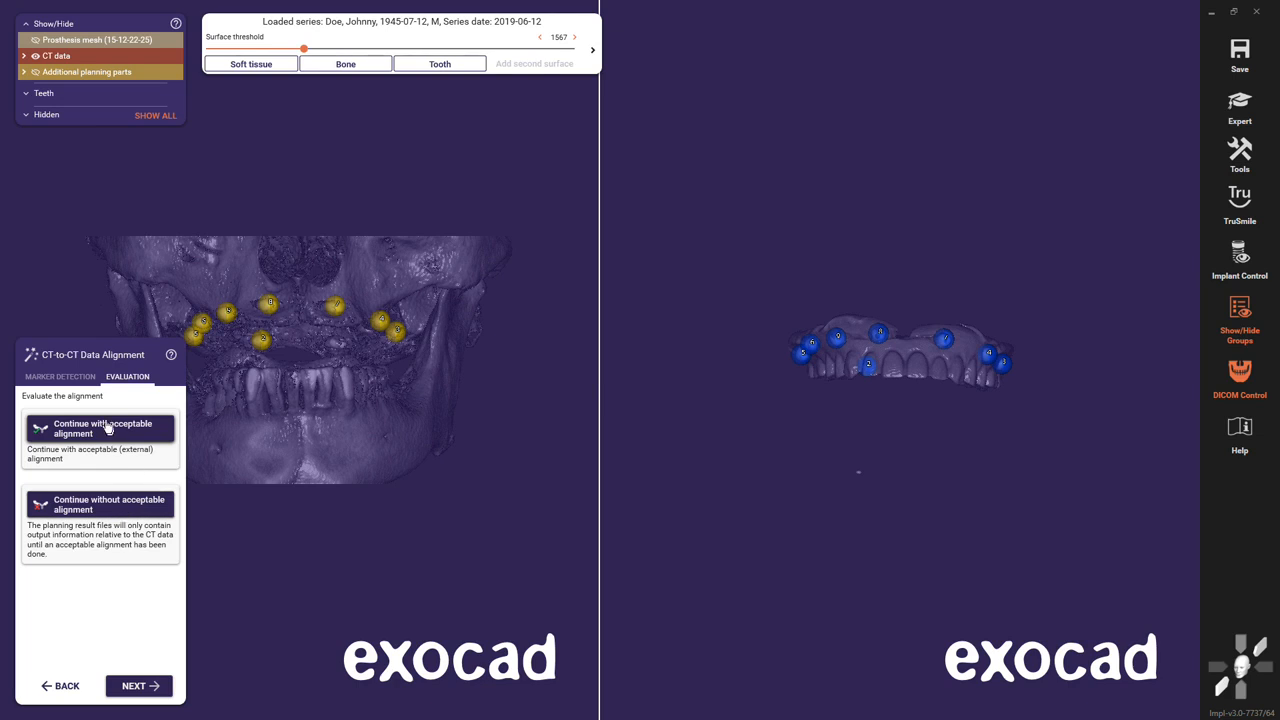
left_click(59, 377)
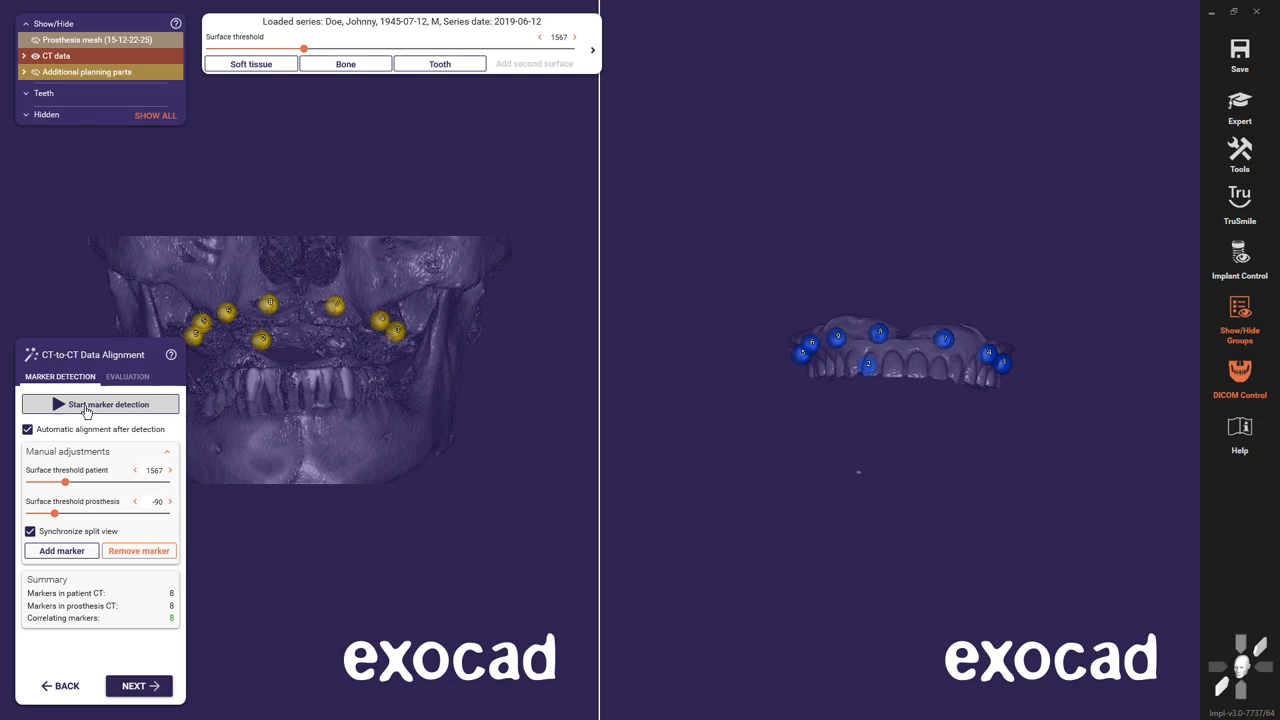
left_click(86, 405)
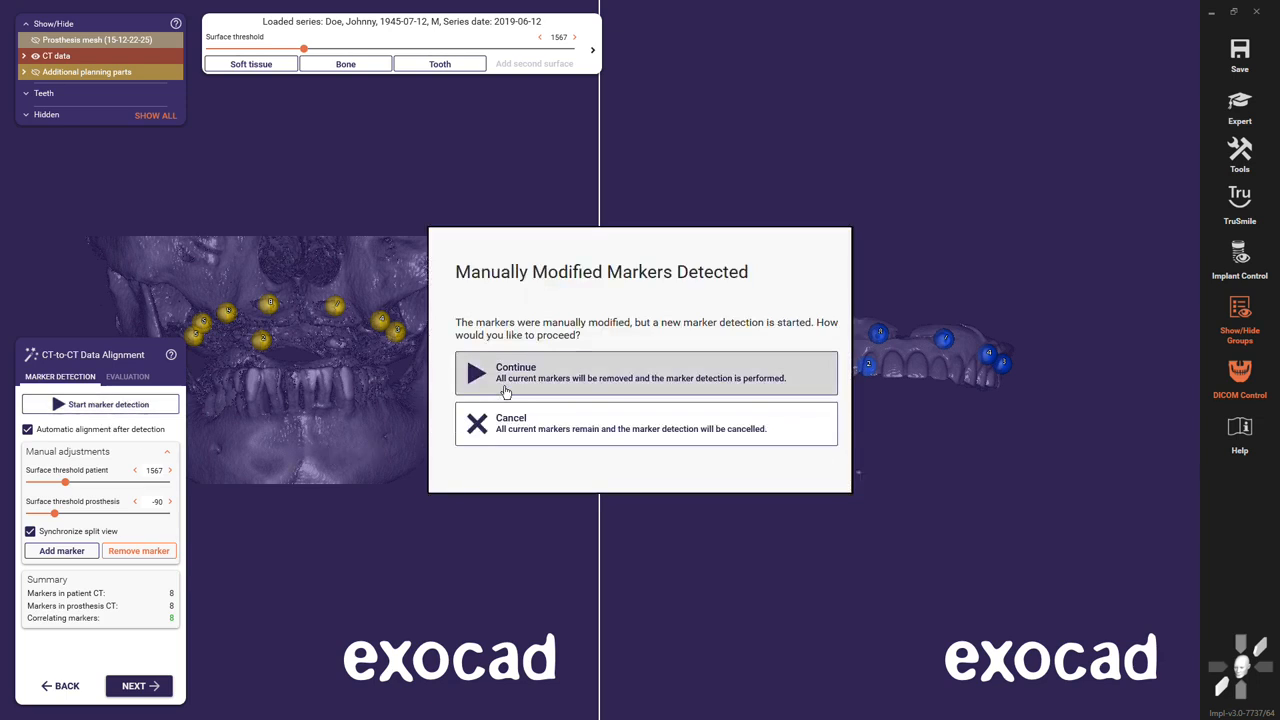
left_click(506, 392)
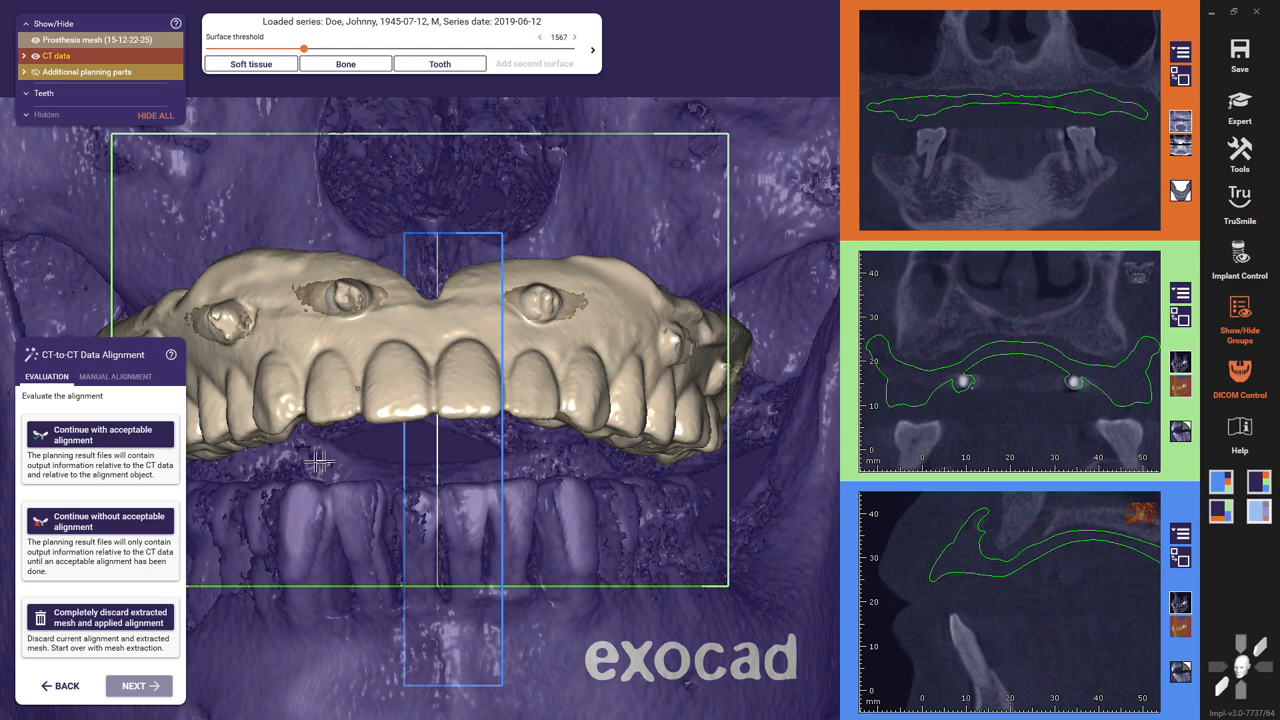
left_click(110, 437)
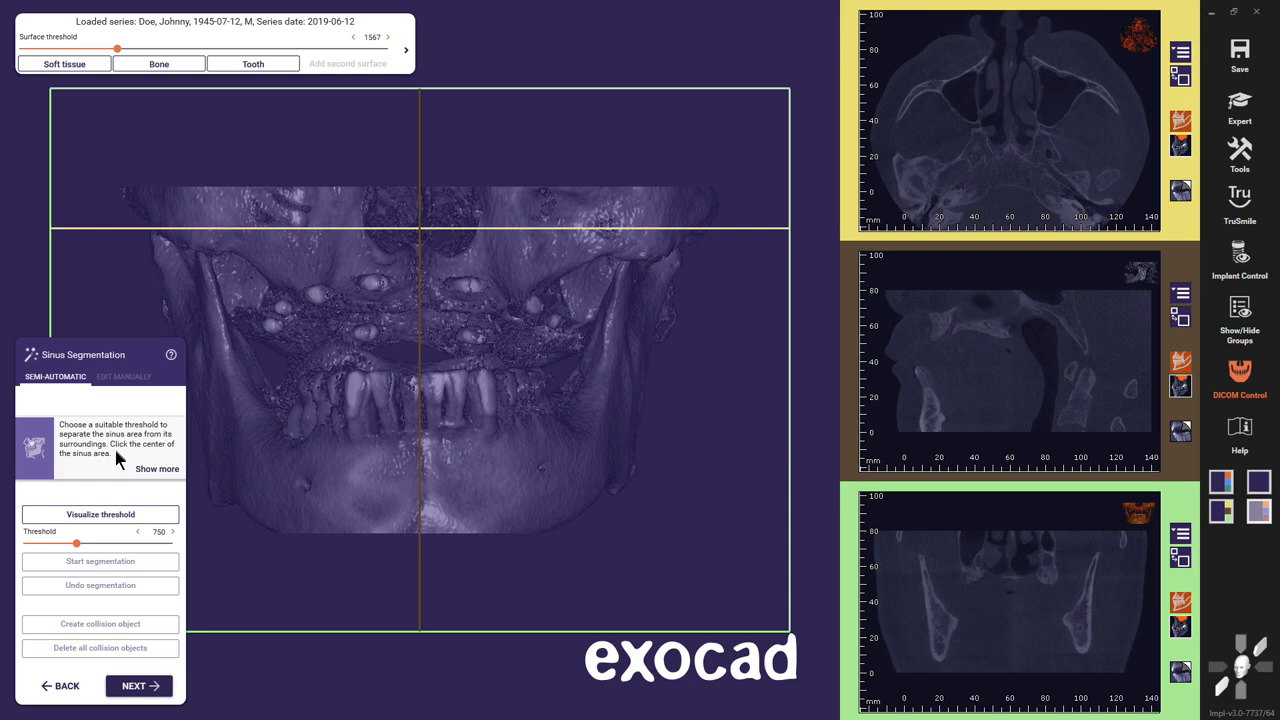
- Try to proceed past the sinus segmentation without collision objects, and cancel skipping their definition
left_click(132, 683)
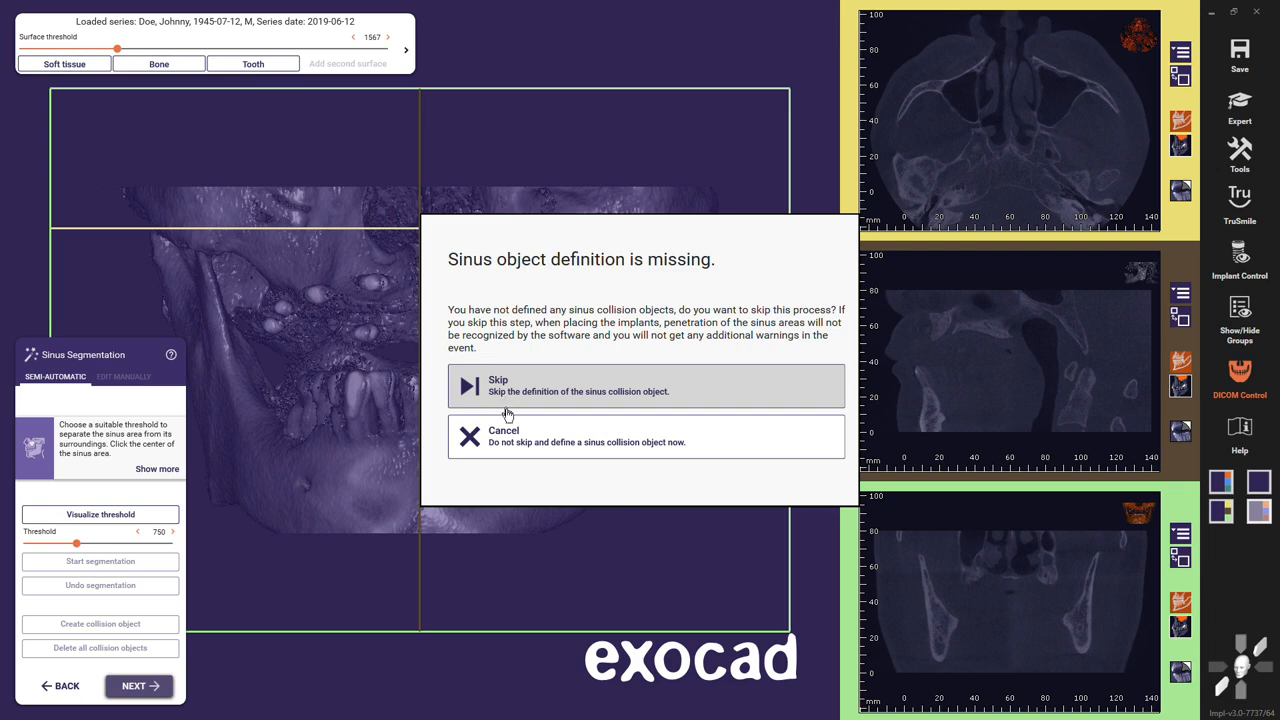
left_click(520, 443)
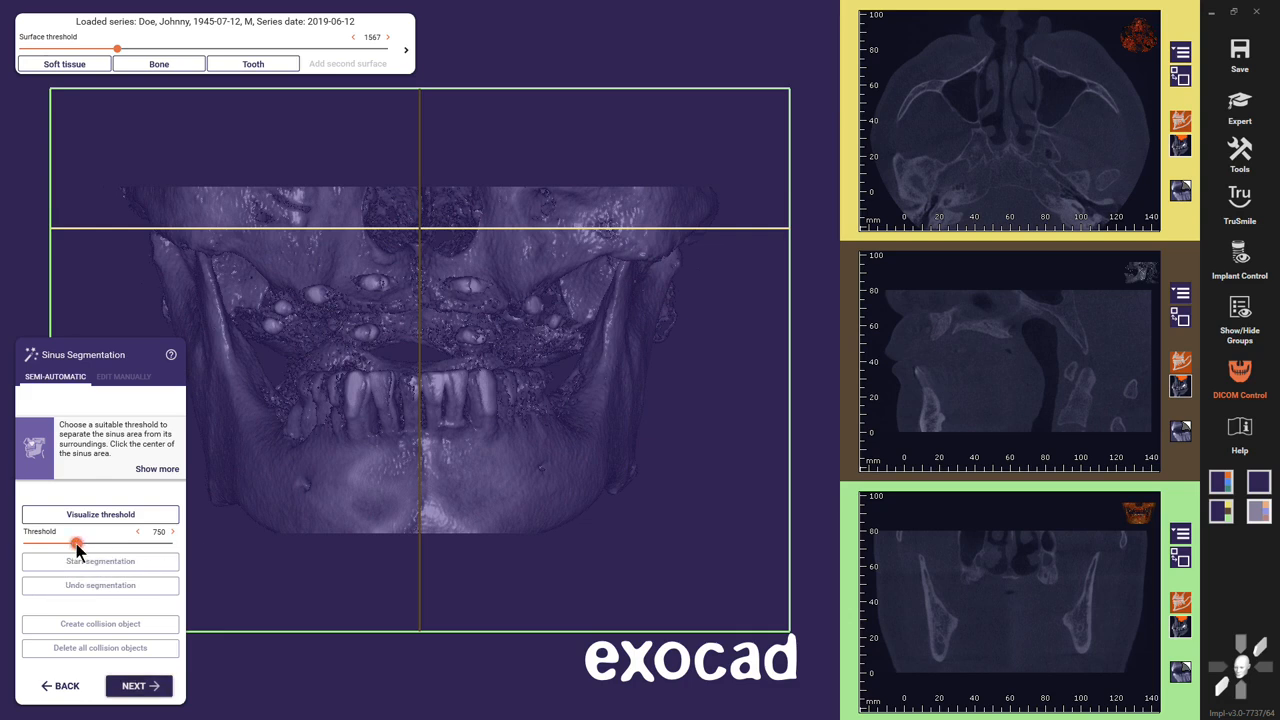
- Segment the patient's right maxillary sinus from its centre in the axial slice with threshold 774, and create its collision object
left_click_drag(76, 546, 77, 549)
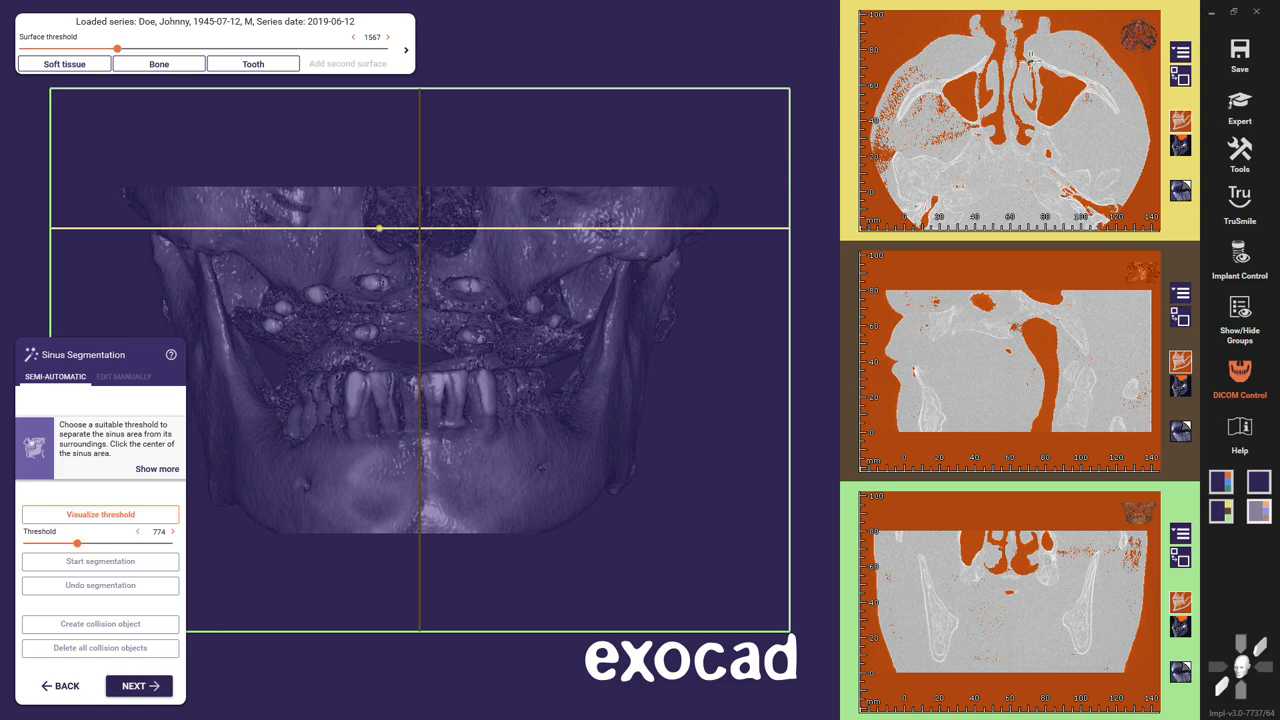
left_click(1052, 94)
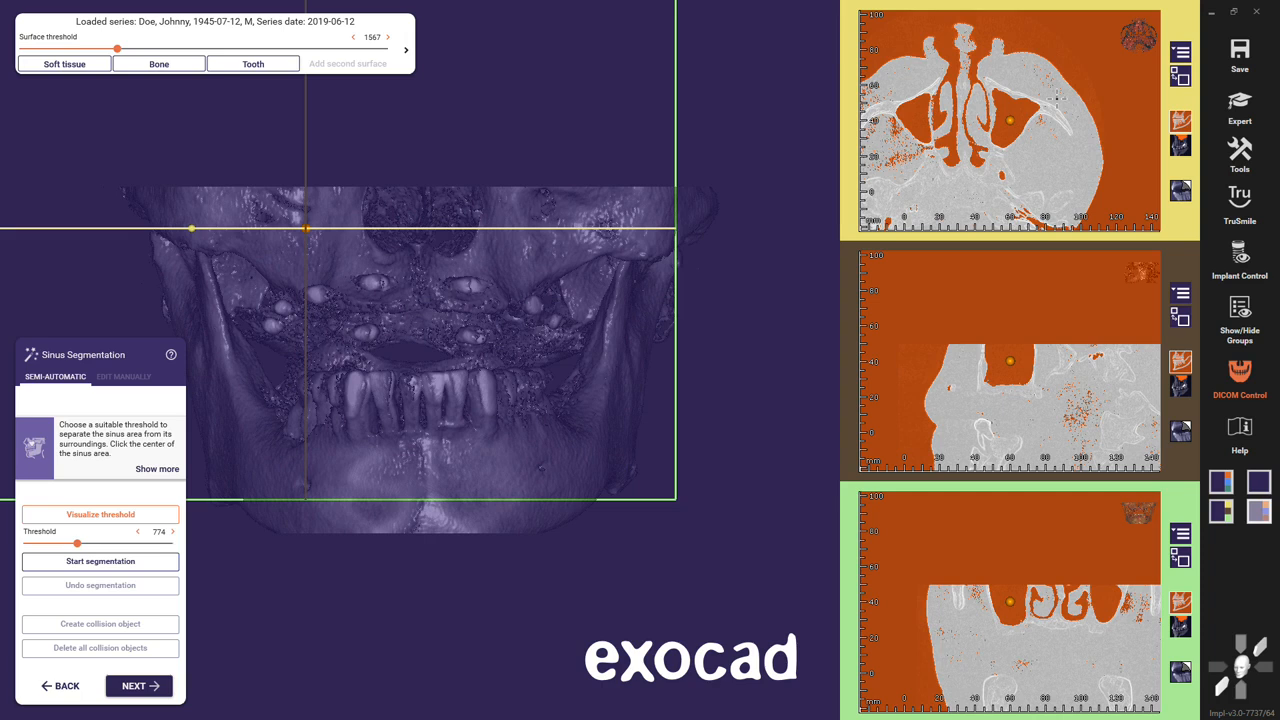
left_click(100, 563)
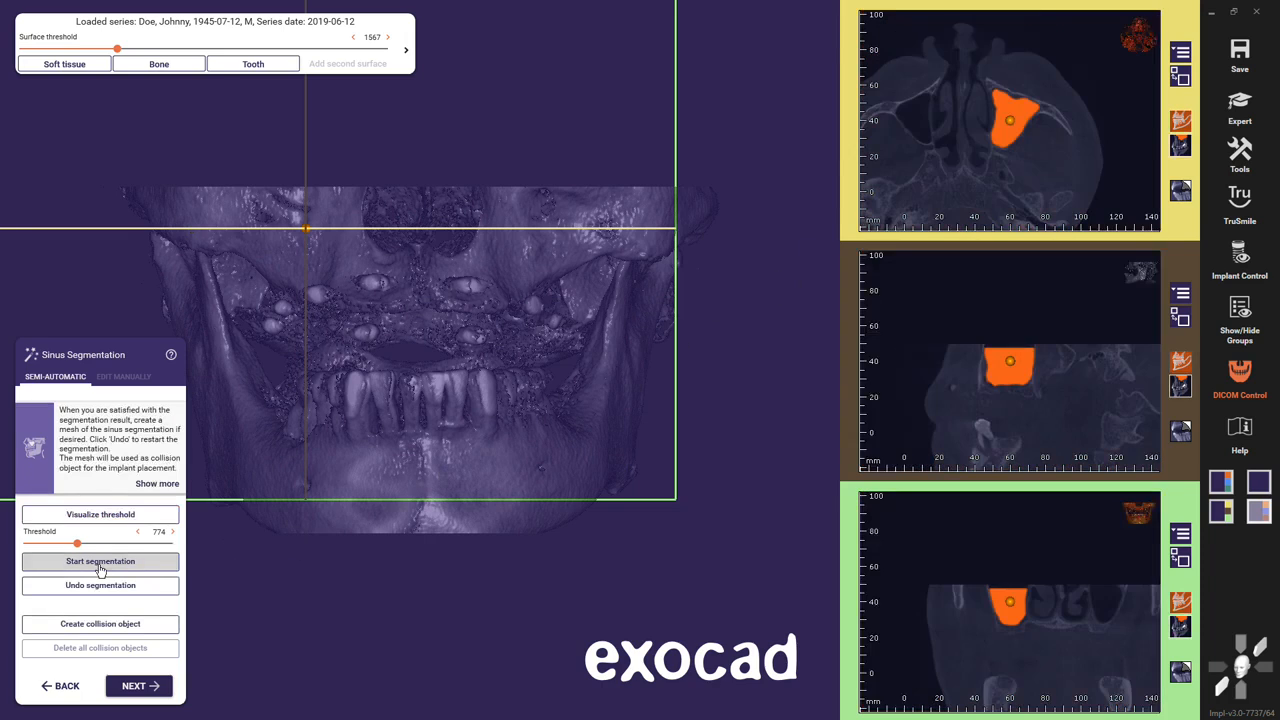
left_click(96, 624)
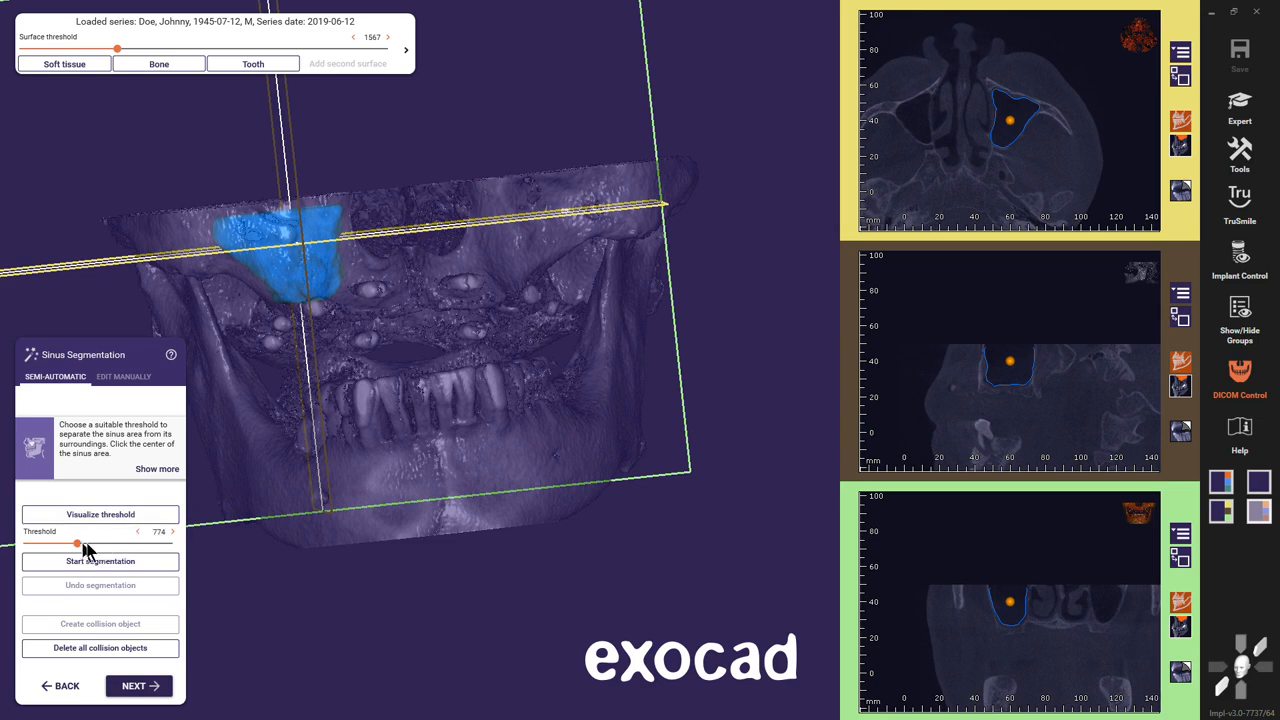
- Segment the patient's left maxillary sinus with threshold 845 and create its collision object
left_click_drag(76, 543, 79, 543)
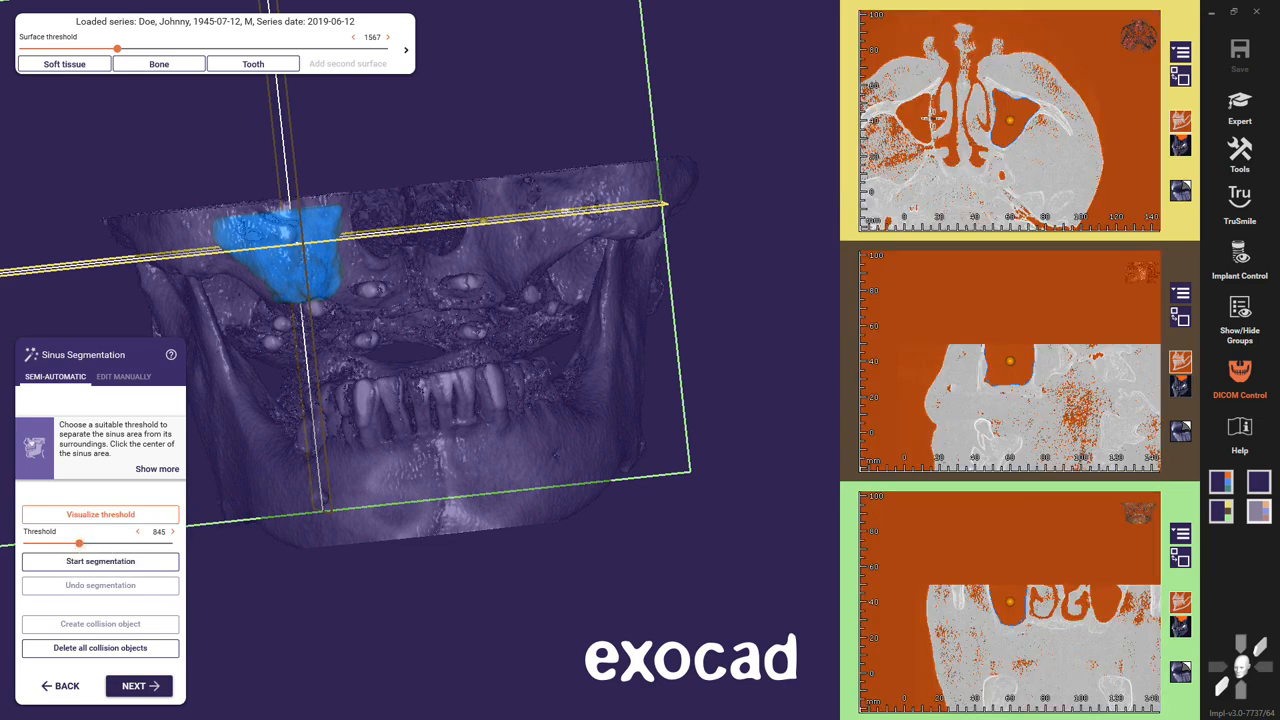
left_click(917, 119)
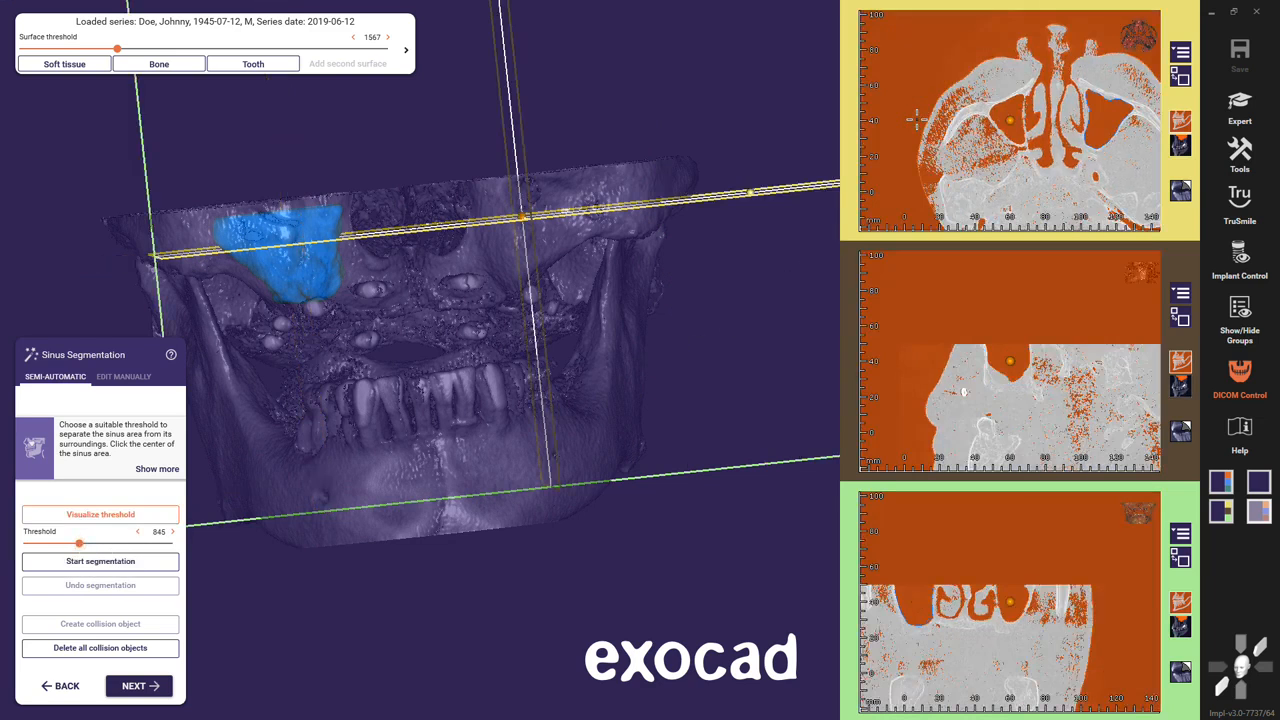
left_click(127, 565)
left_click(106, 623)
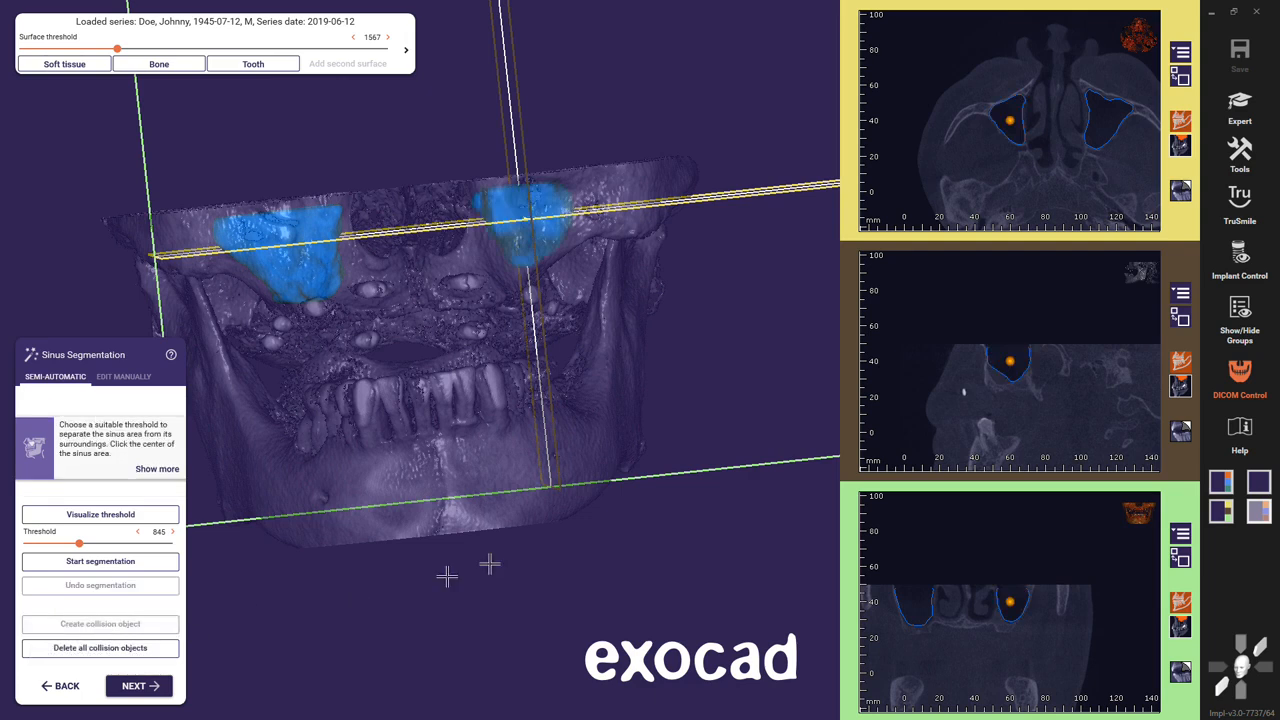
- Correct the left sinus floor manually on the enlarged sagittal slices with the add/remove brush, reducing the brush size for fine areas
scroll(990, 415, "up", 5)
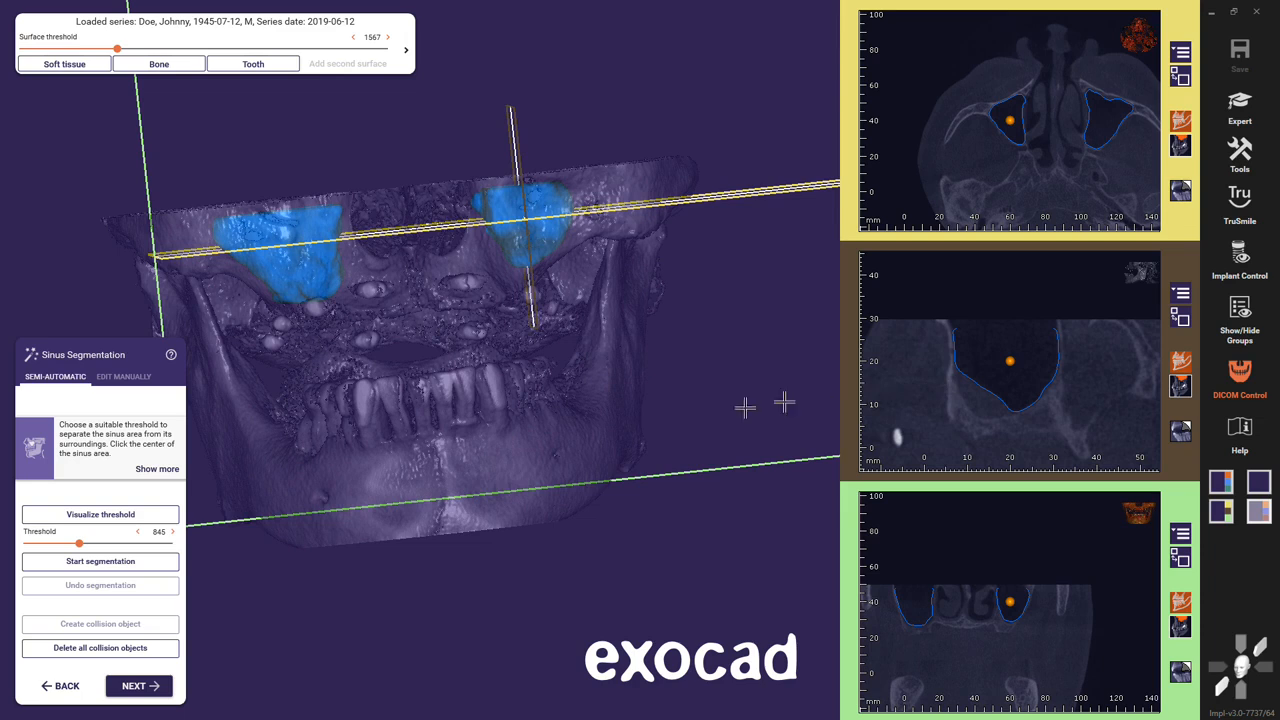
left_click(121, 377)
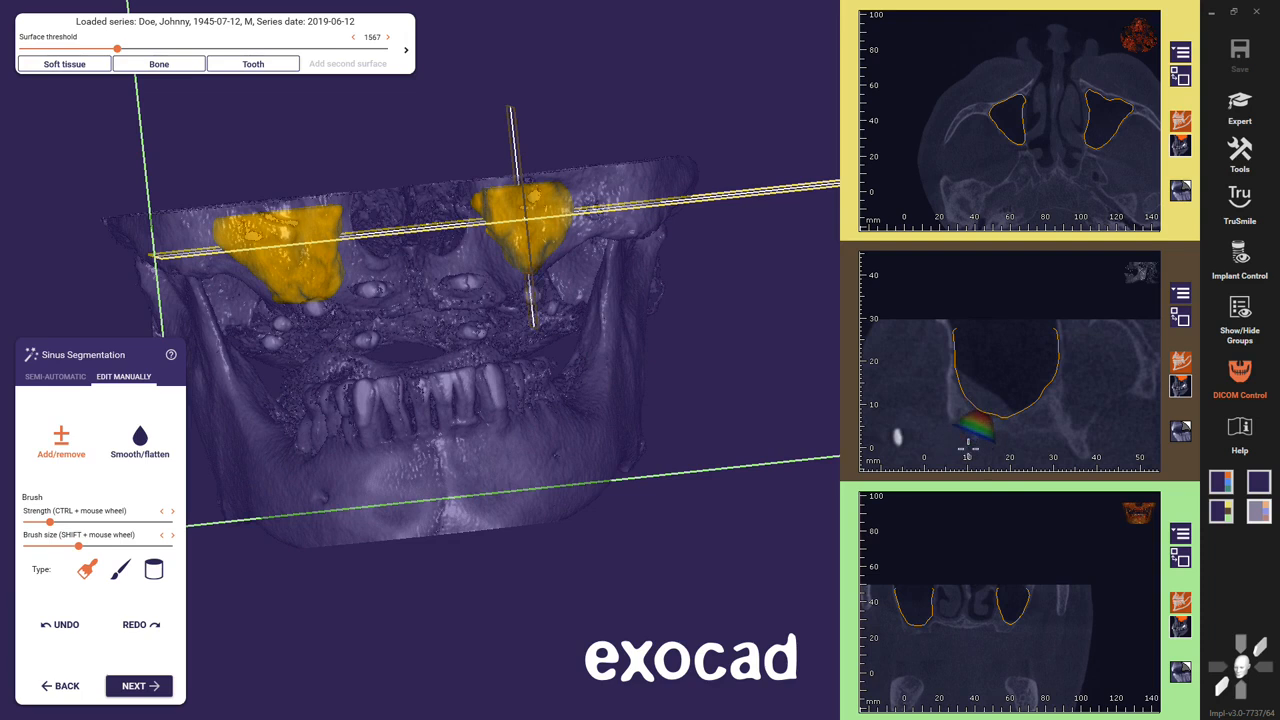
scroll(903, 394, "down", 5)
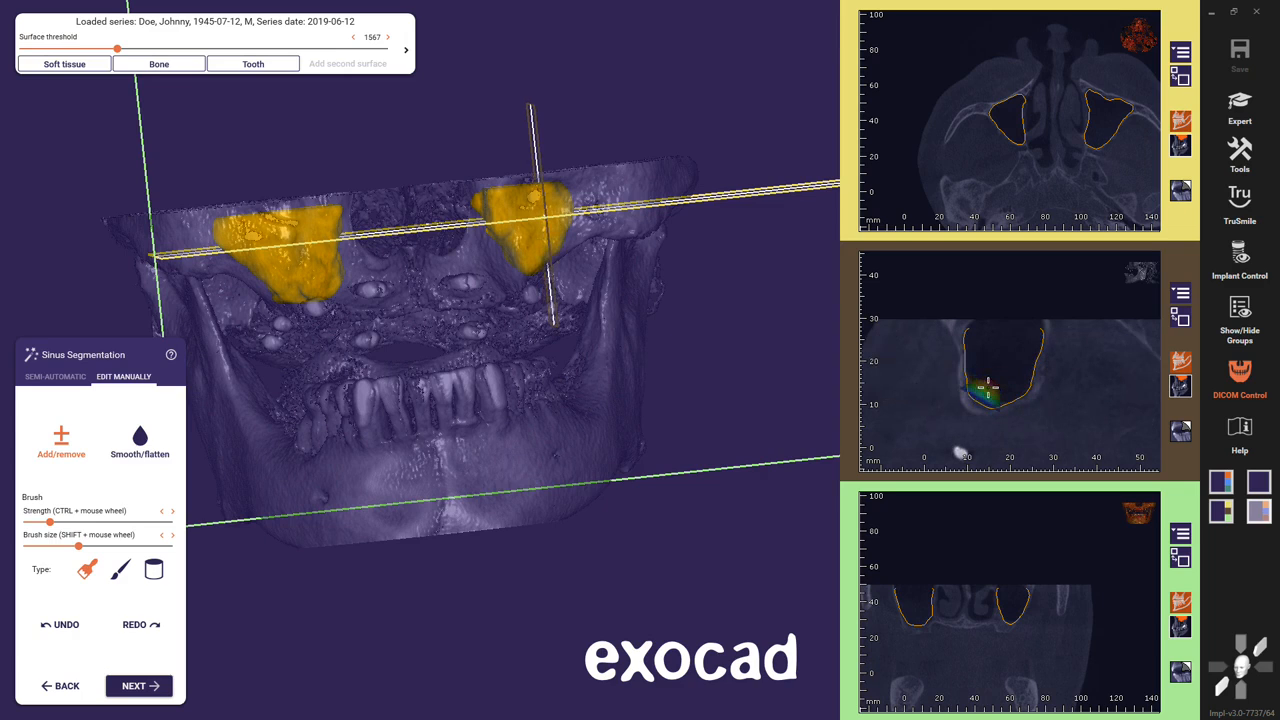
scroll(955, 402, "down", 3)
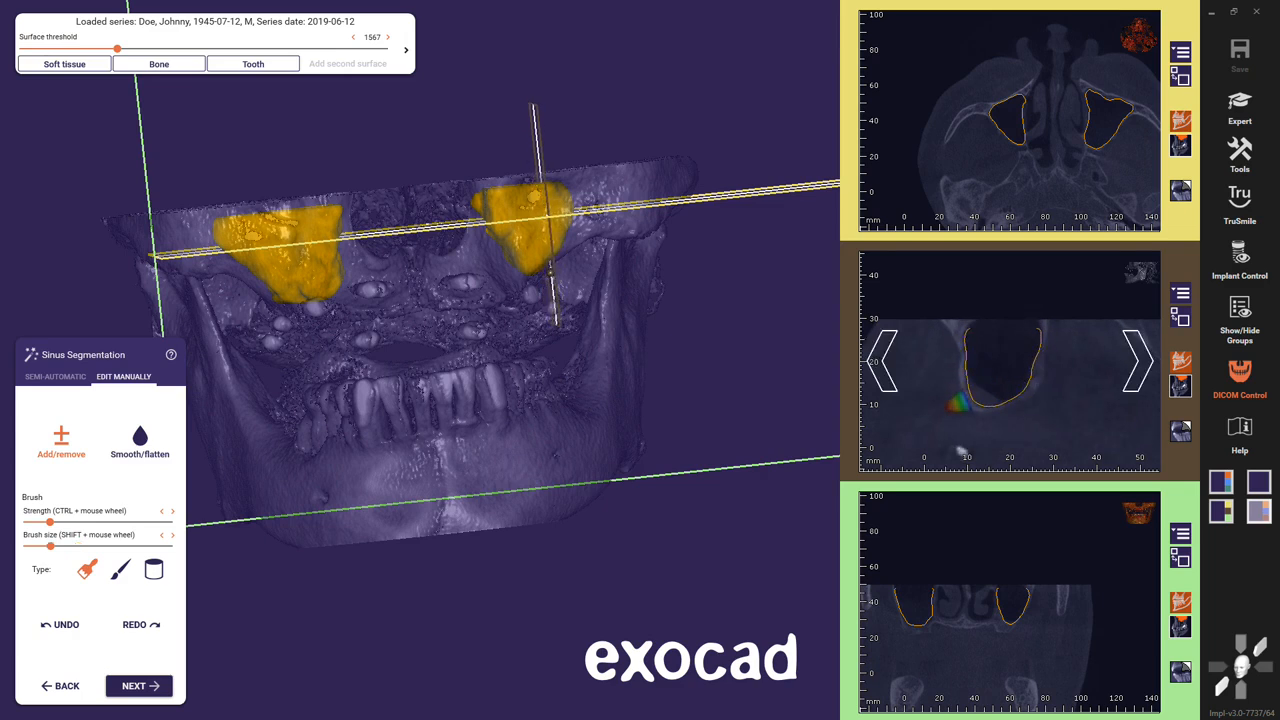
scroll(958, 402, "up", 4)
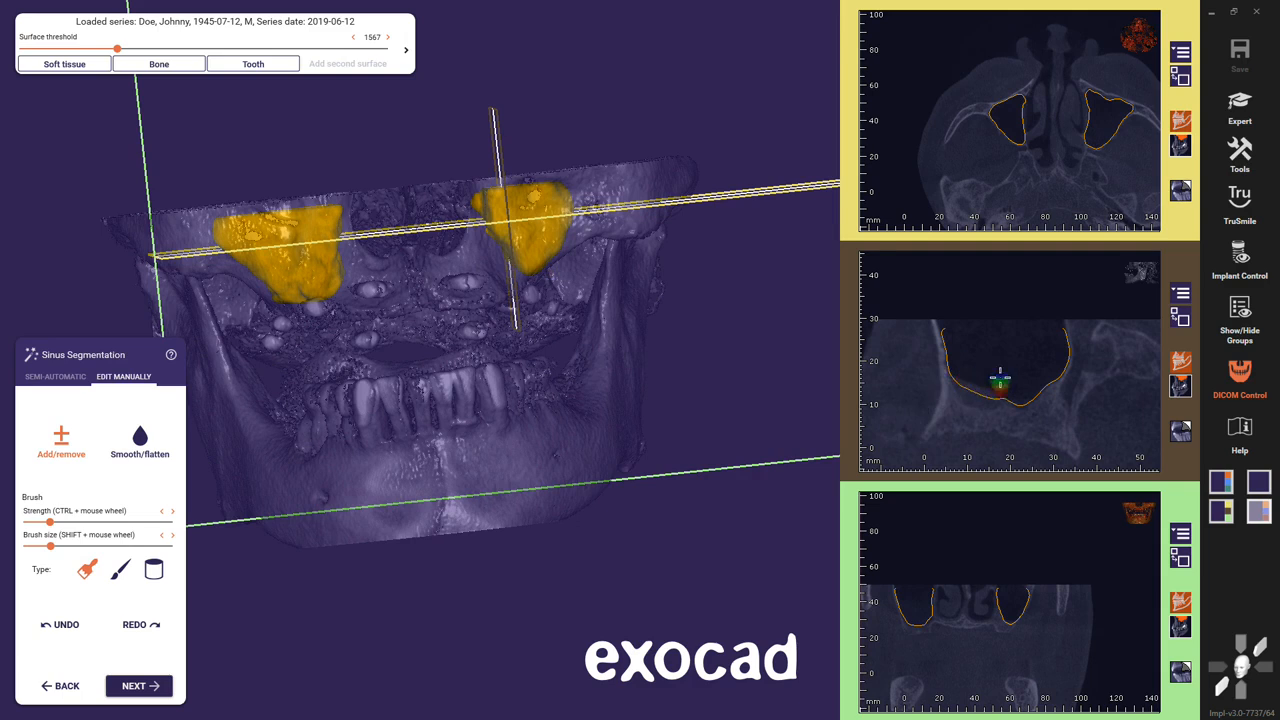
- Increase the brush strength and size, check the left sinus contour on further sagittal slices, and continue to implant positioning
scroll(986, 370, "up", 2, "ctrl")
scroll(986, 372, "up", 3, "shift")
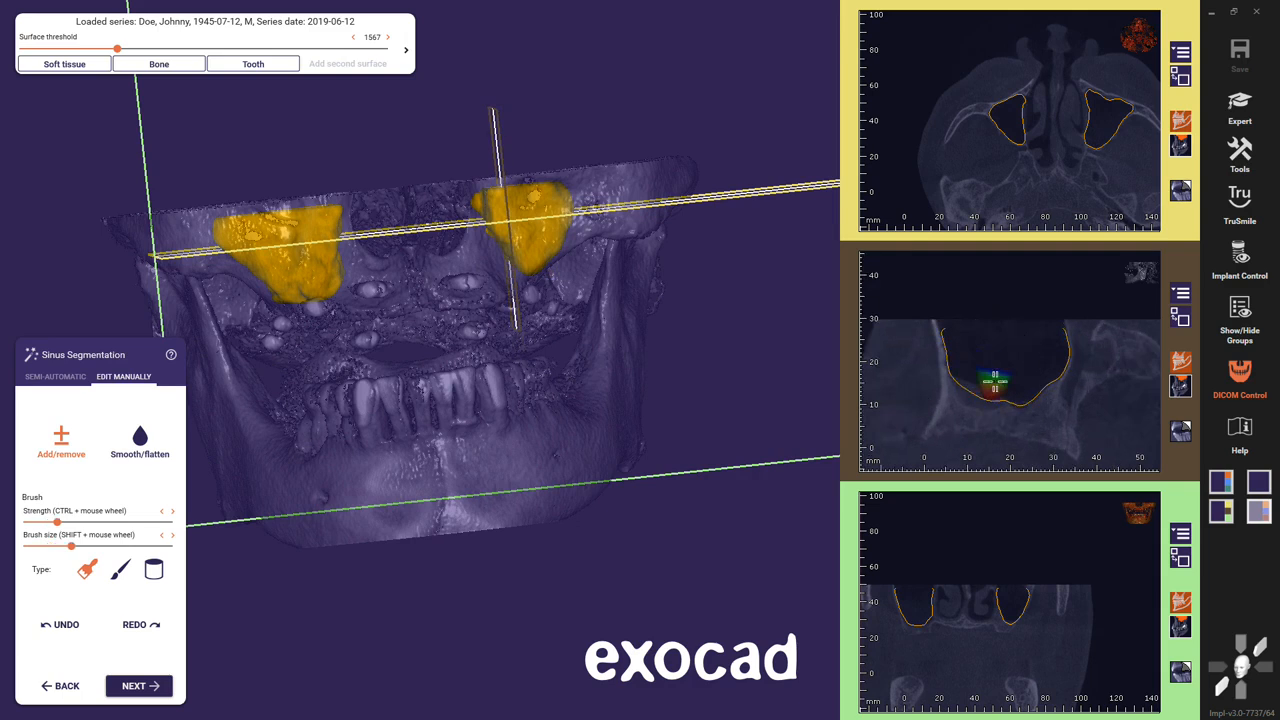
scroll(988, 380, "down", 5)
scroll(988, 380, "up", 5)
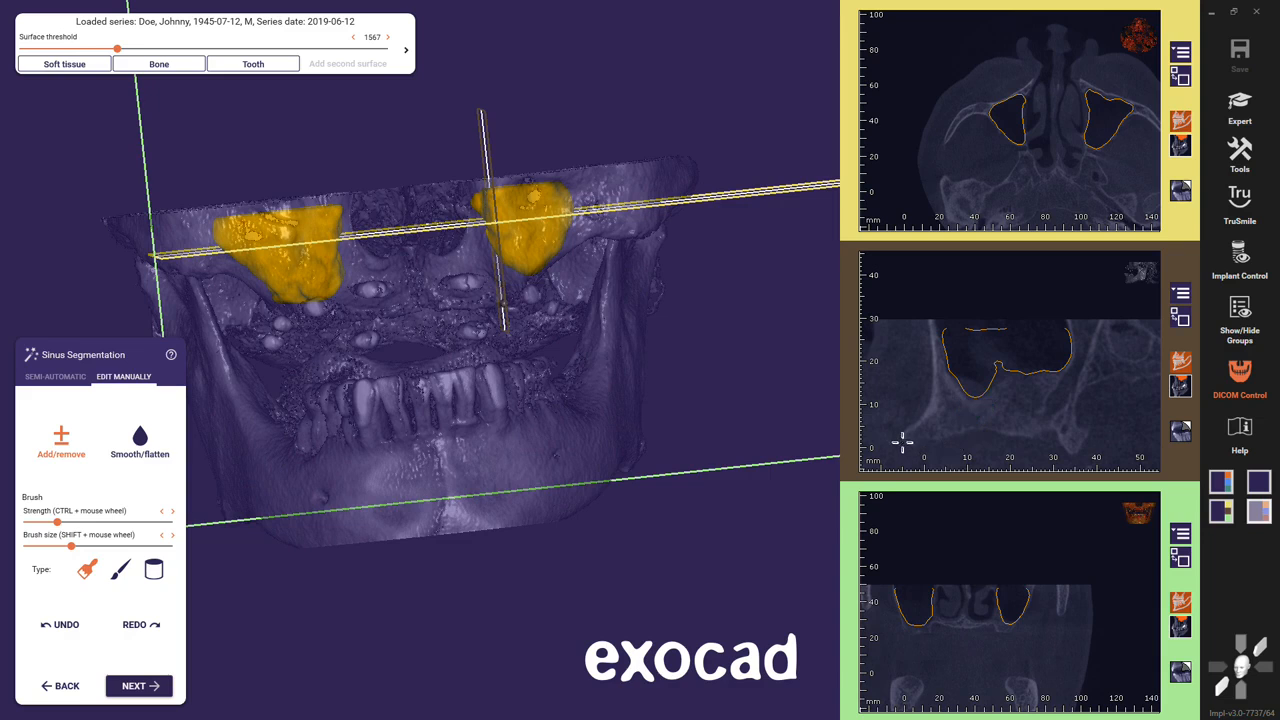
right_click_drag(497, 443, 491, 443)
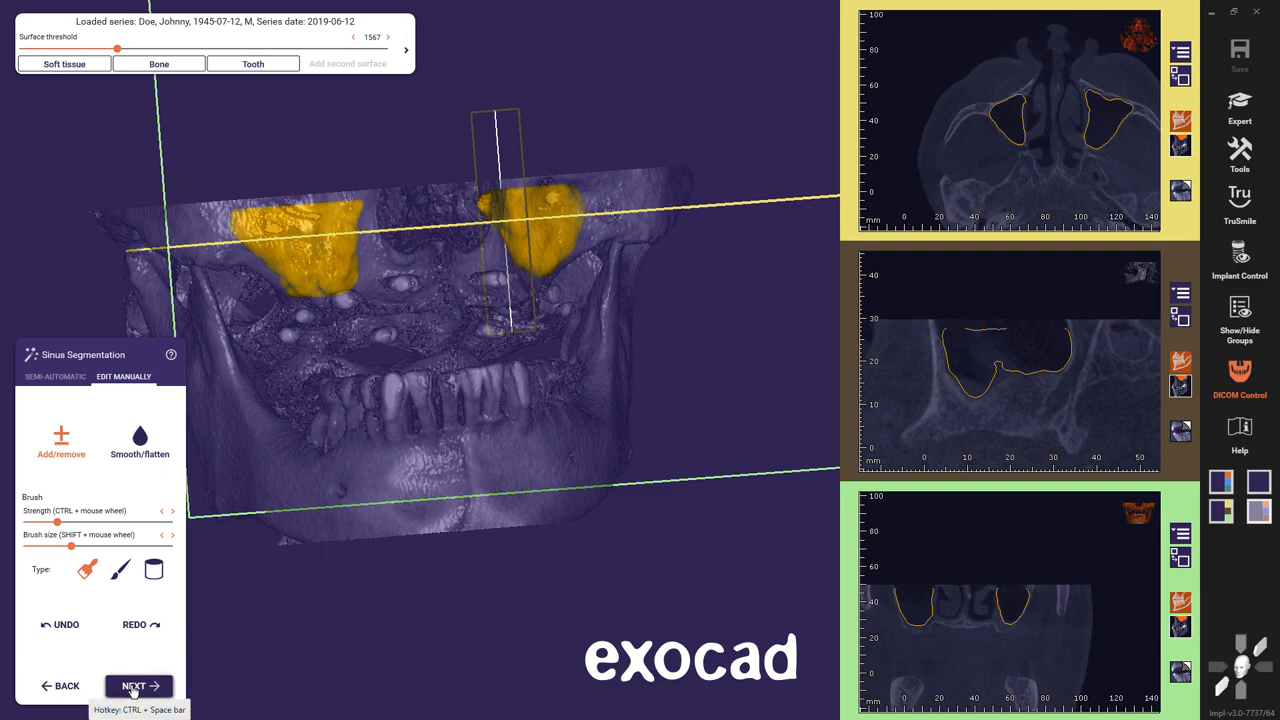
left_click(133, 688)
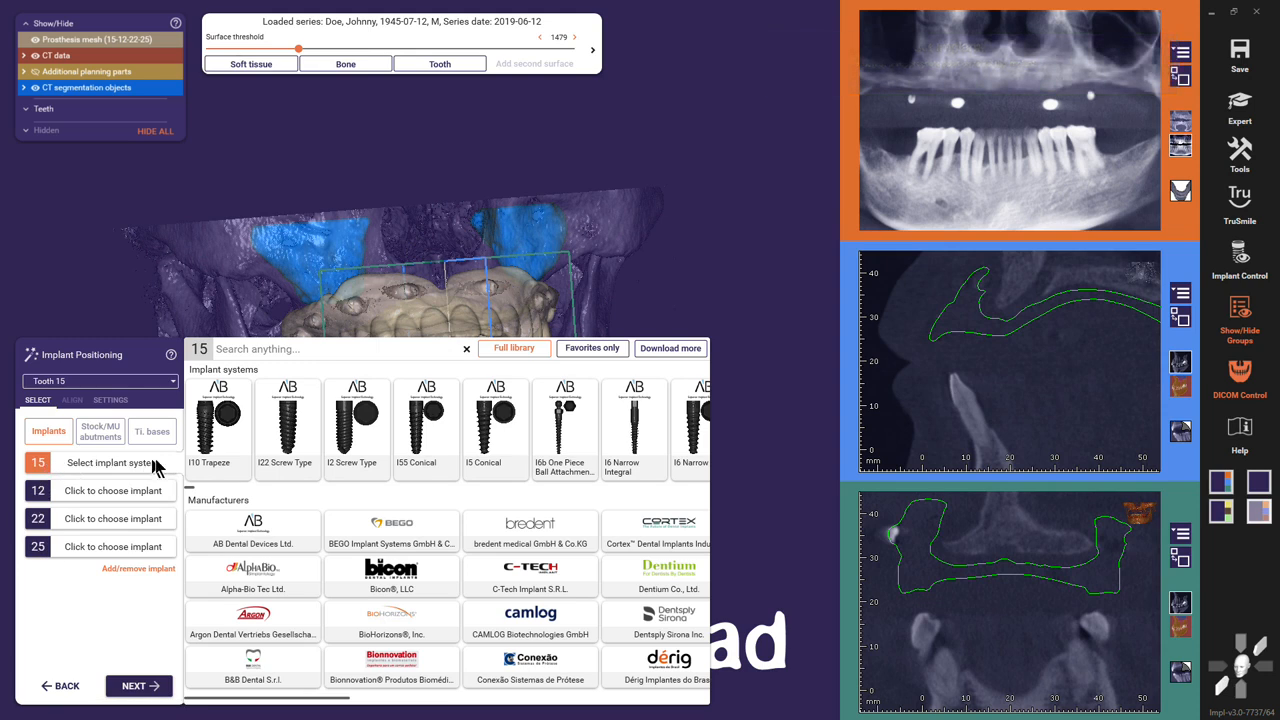
- Browse the implant systems for tooth 15 and mark BioHorizons Tapered Plus as a favorite
left_click(241, 349)
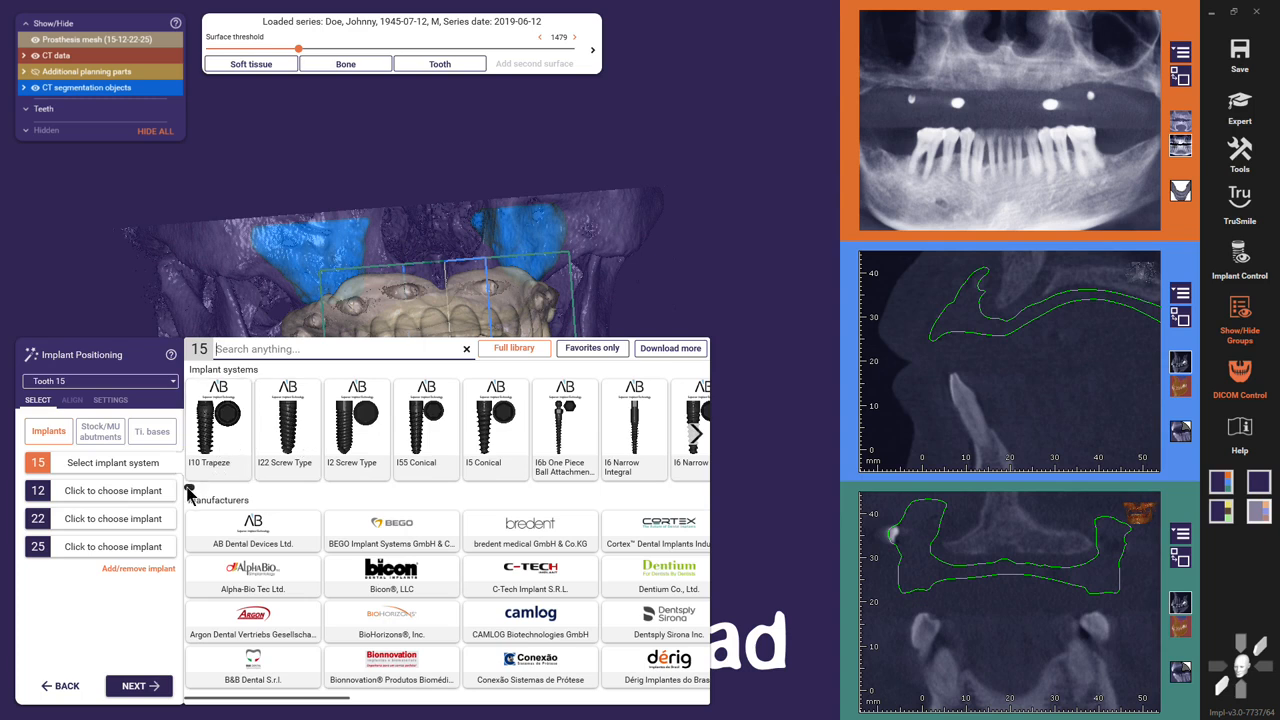
scroll(189, 490, "right", 15)
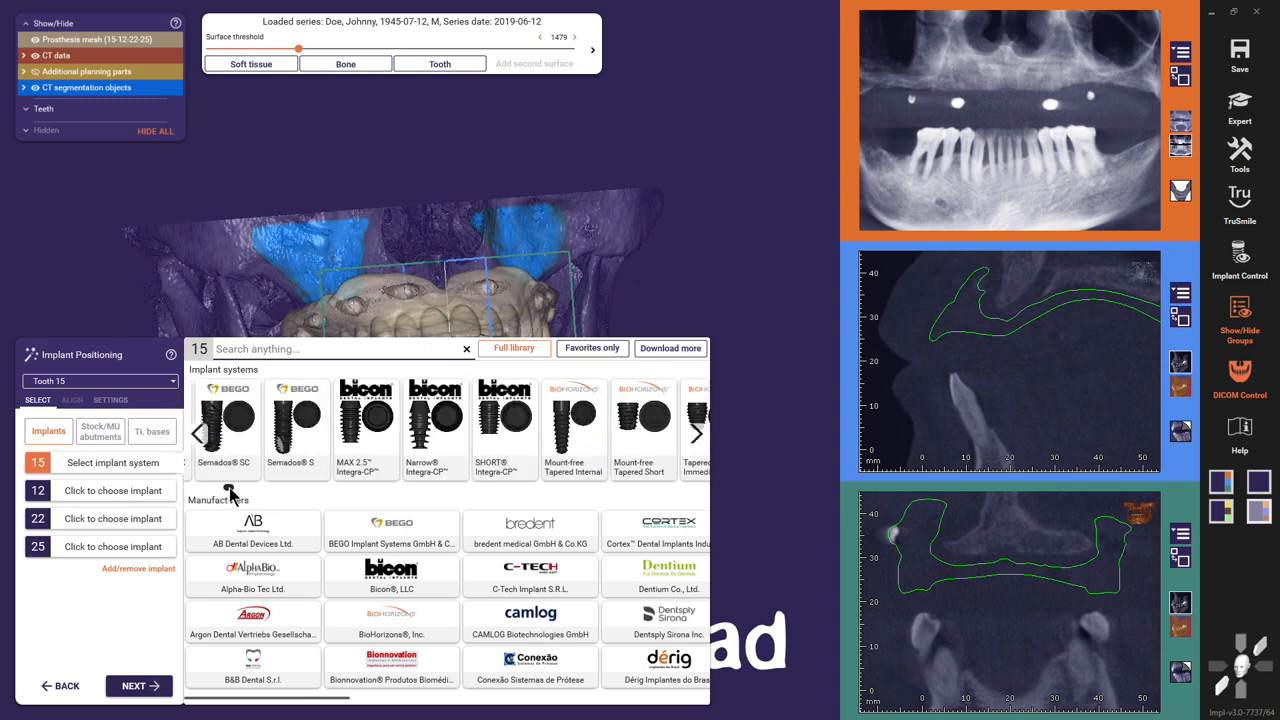
scroll(237, 492, "right", 3)
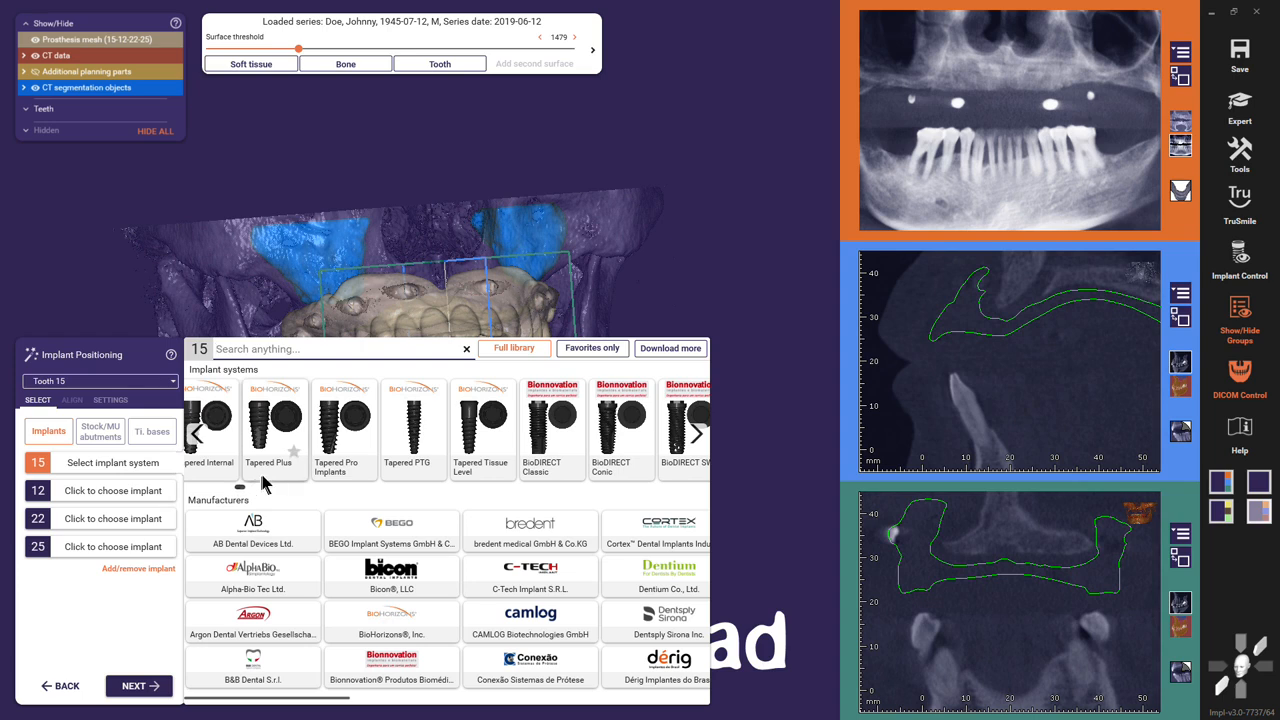
left_click(294, 455)
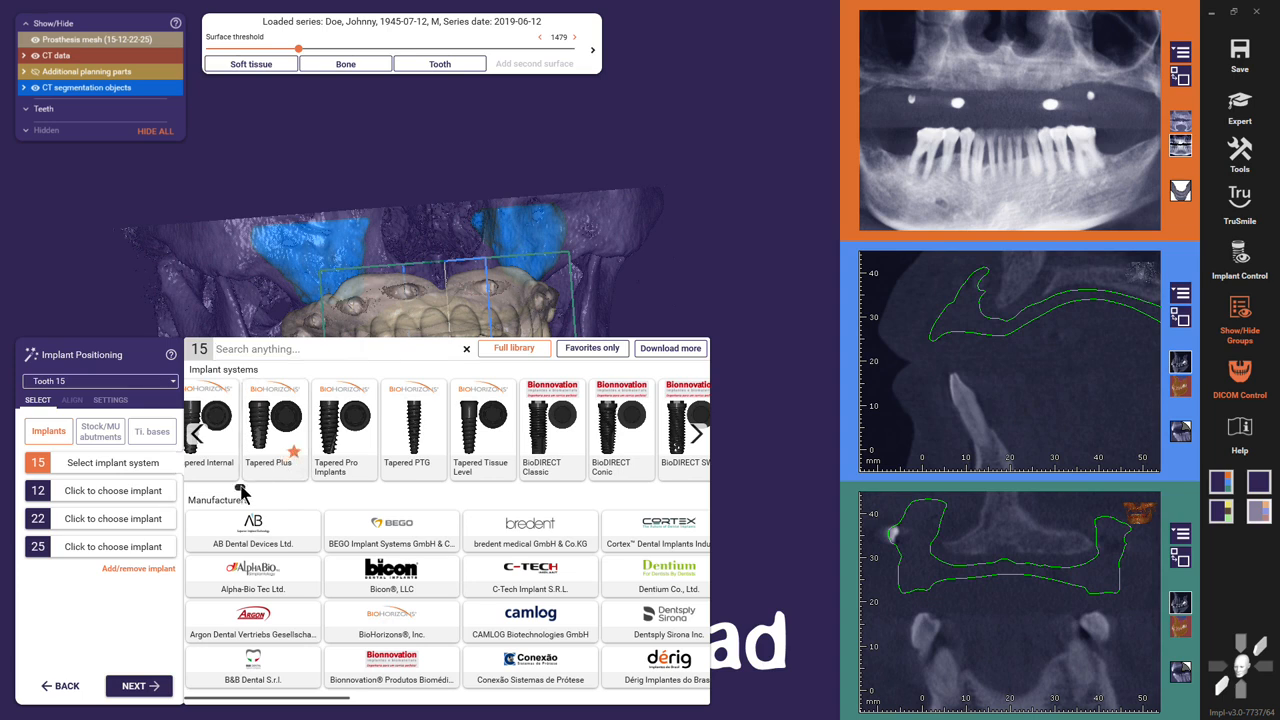
- Filter the library to CAMLOG favorites and choose the Screw-Line Promote Plus Guided implant, Ø 4.3 mm and 16 mm long, for tooth 15
left_click_drag(209, 705, 420, 706)
left_click_drag(405, 705, 232, 702)
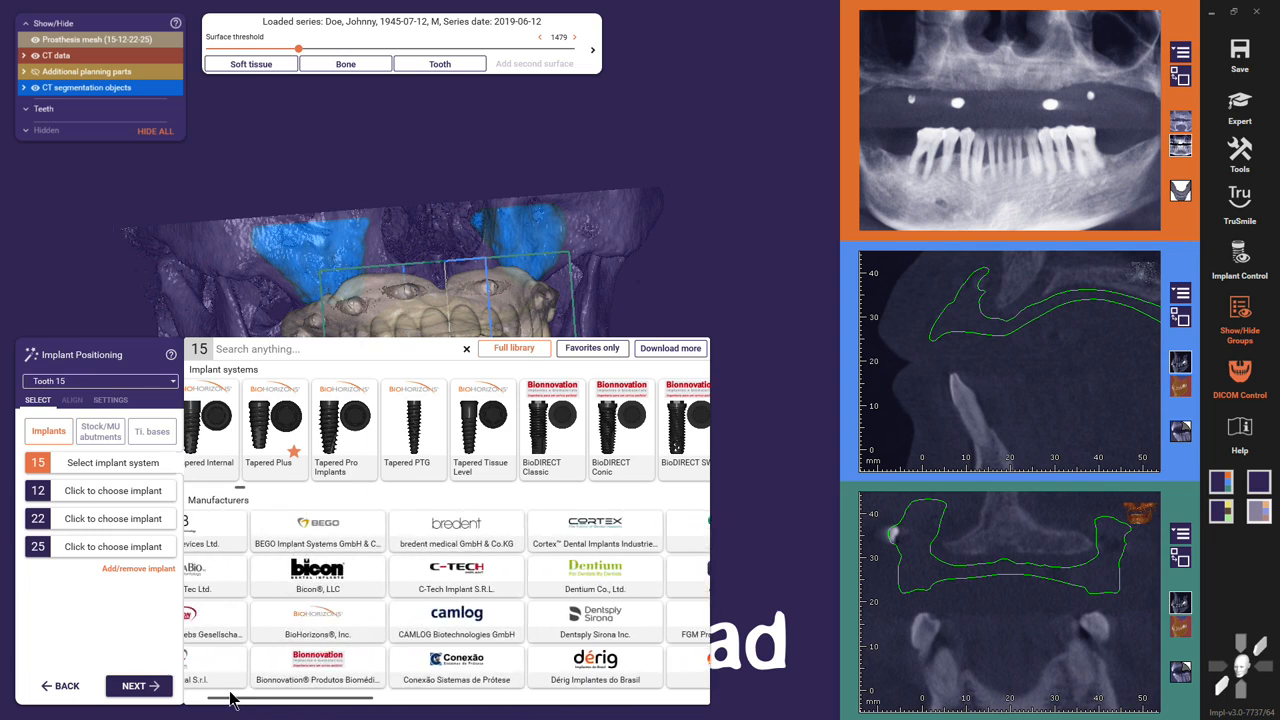
left_click(443, 624)
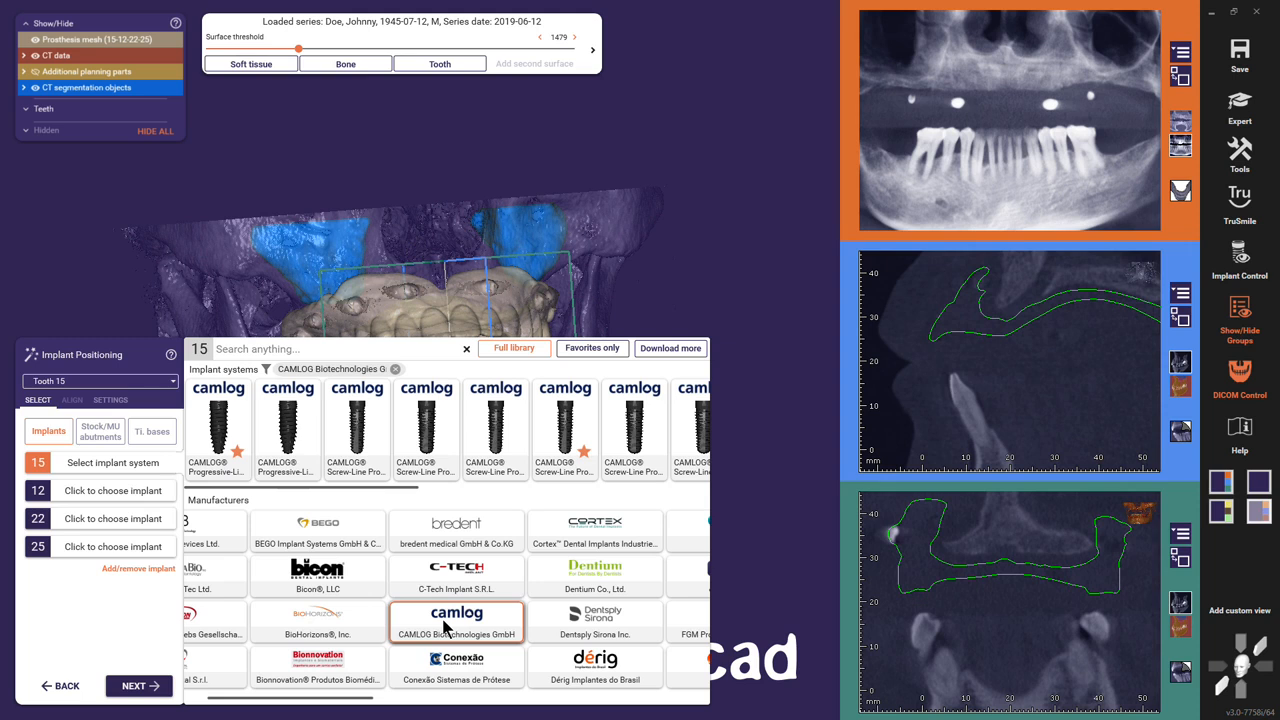
mouse_move(418, 500)
left_mouse_down()
mouse_move(700, 527)
mouse_move(395, 503)
left_mouse_up()
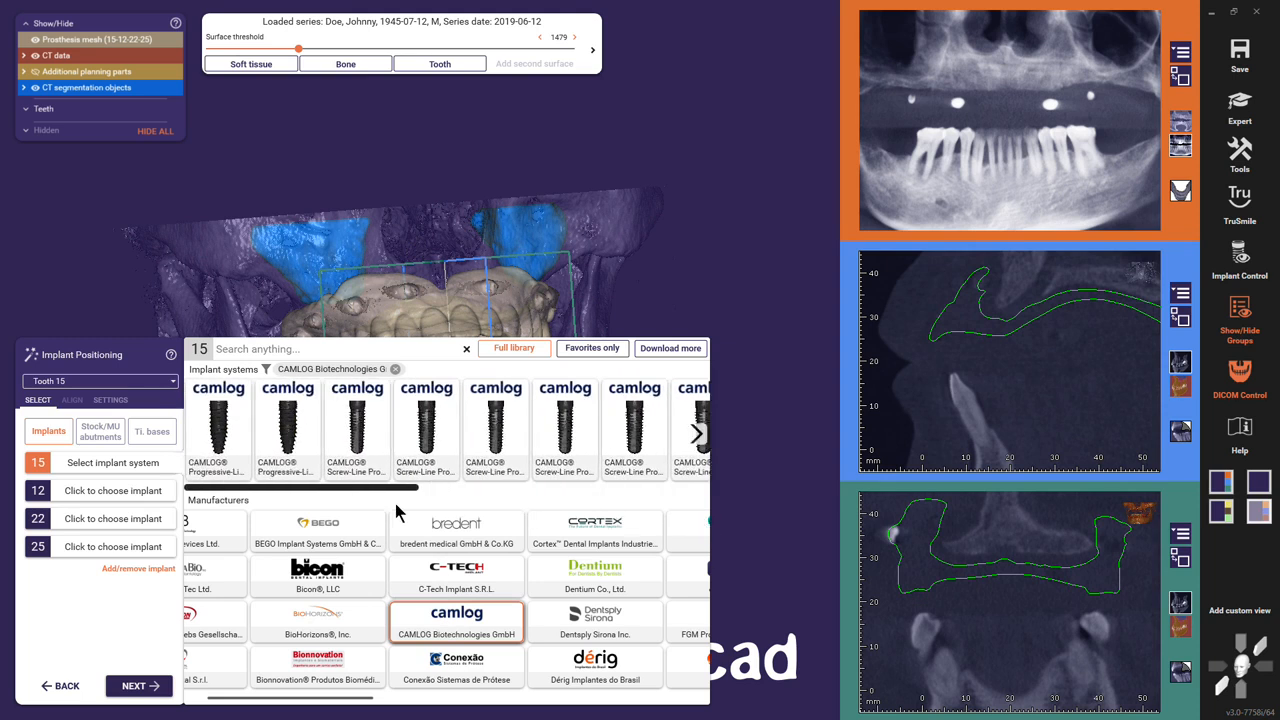
left_click(597, 348)
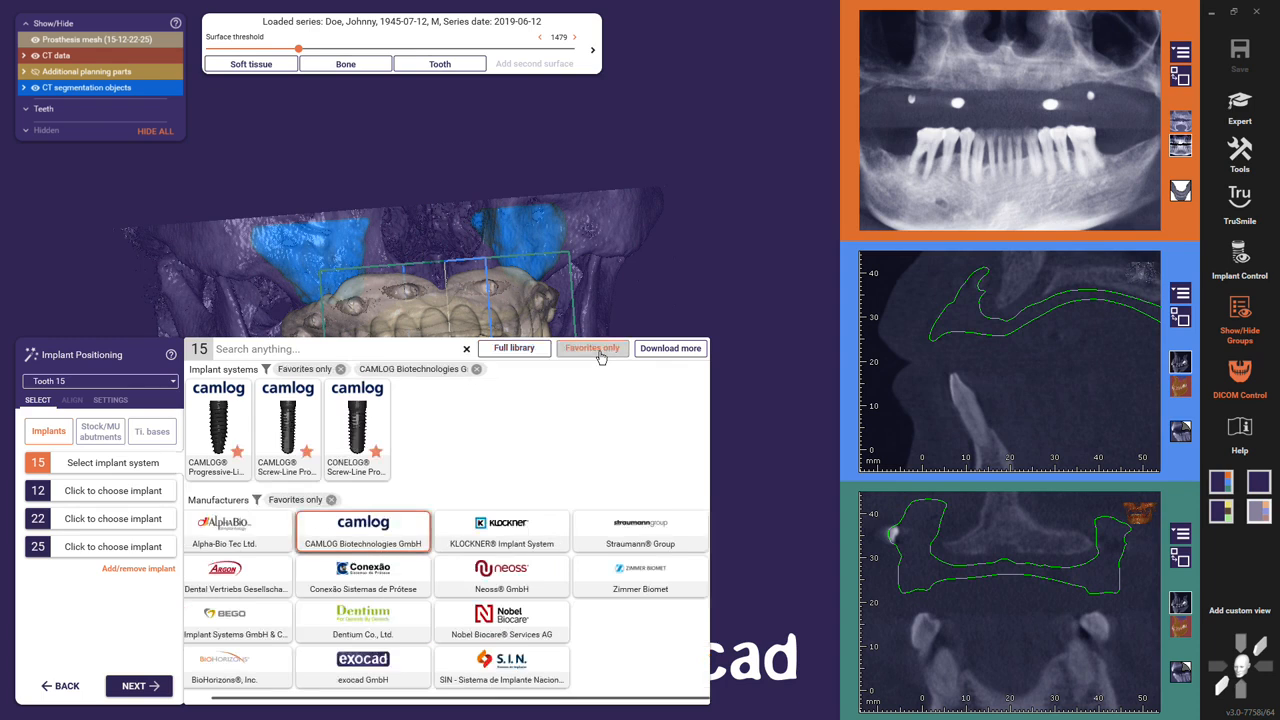
left_click(288, 452)
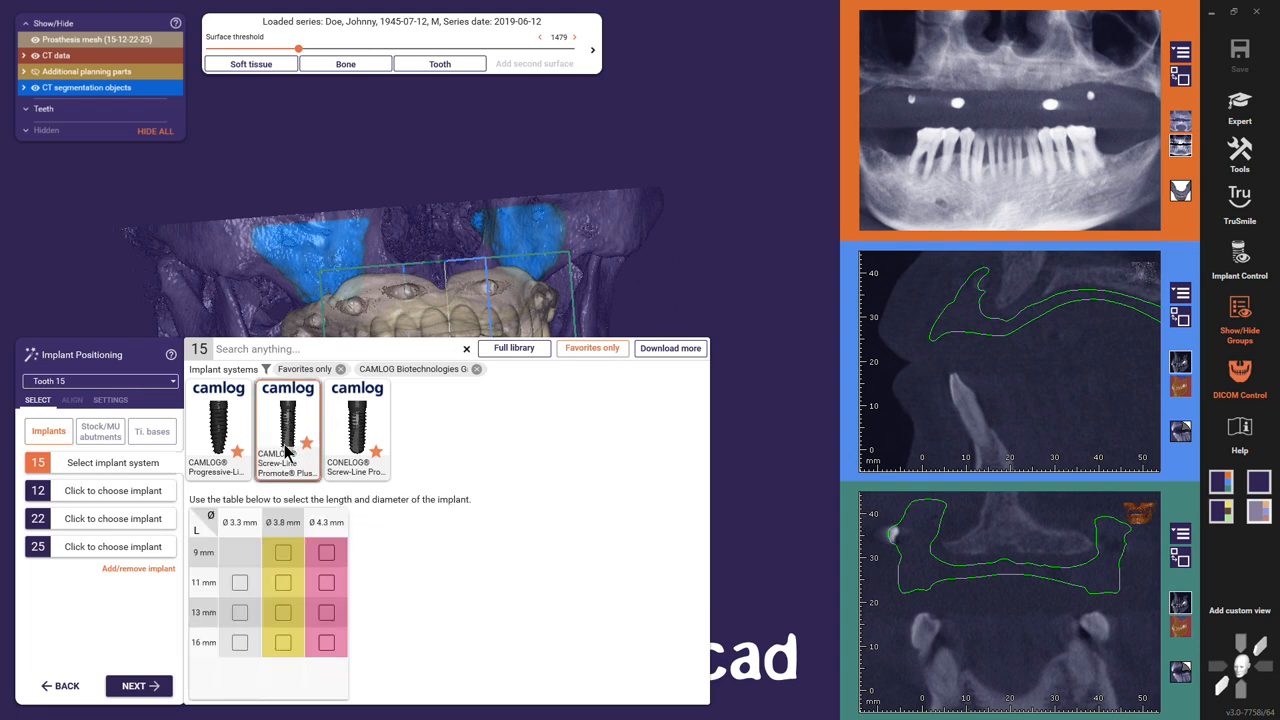
left_click(326, 643)
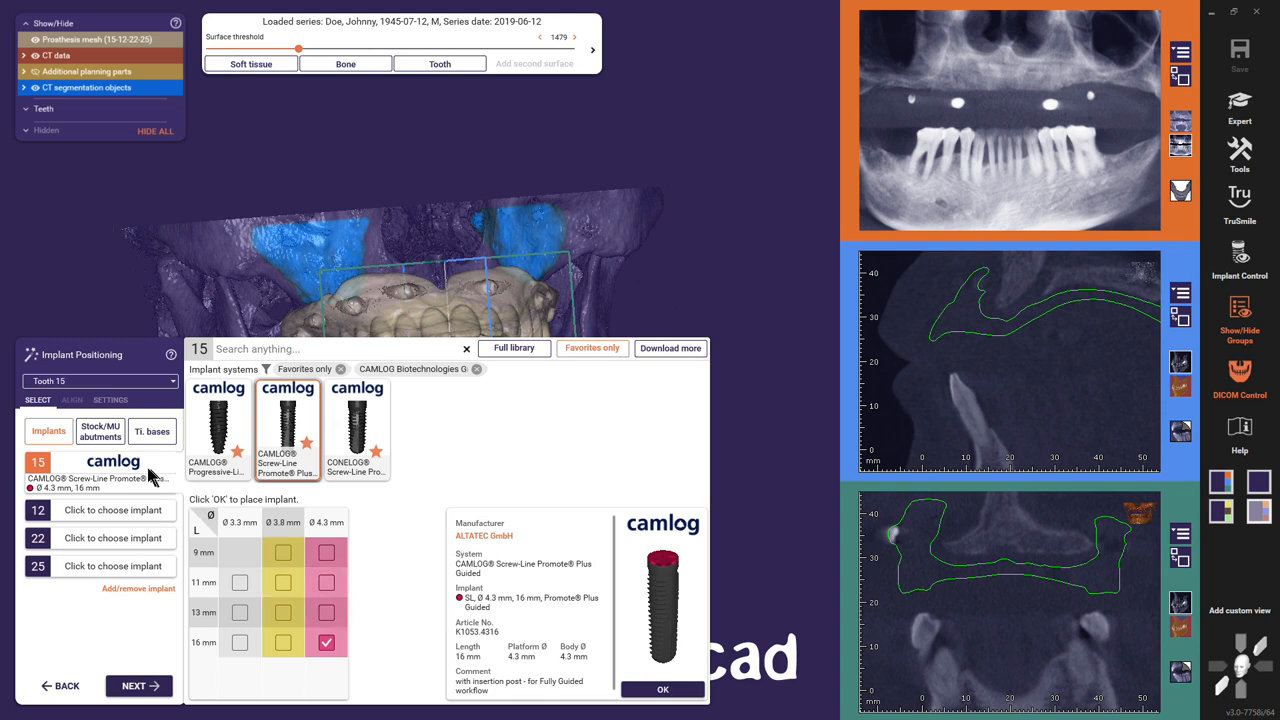
- Add a Camlog Multi-Unit COMFOUR System abutment, angled 30° and Ø 4.3 mm, to the tooth 15 implant and view the implant's library information
left_click(100, 434)
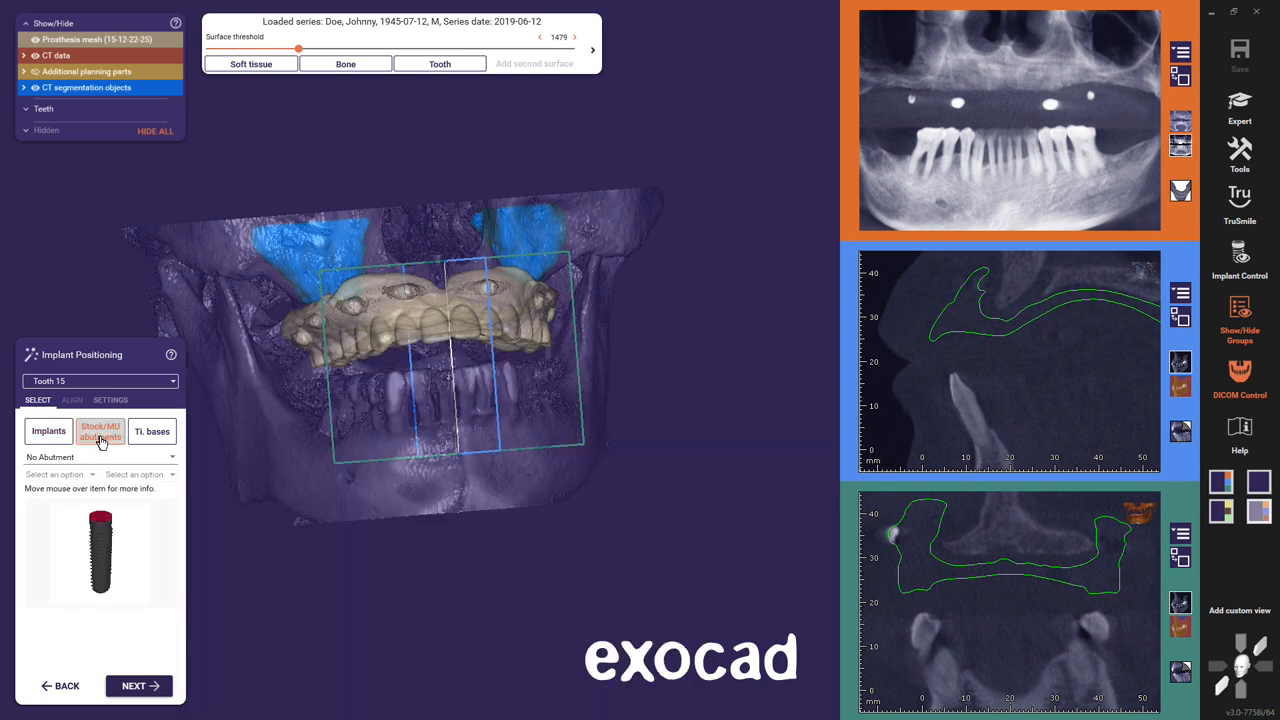
left_click(172, 459)
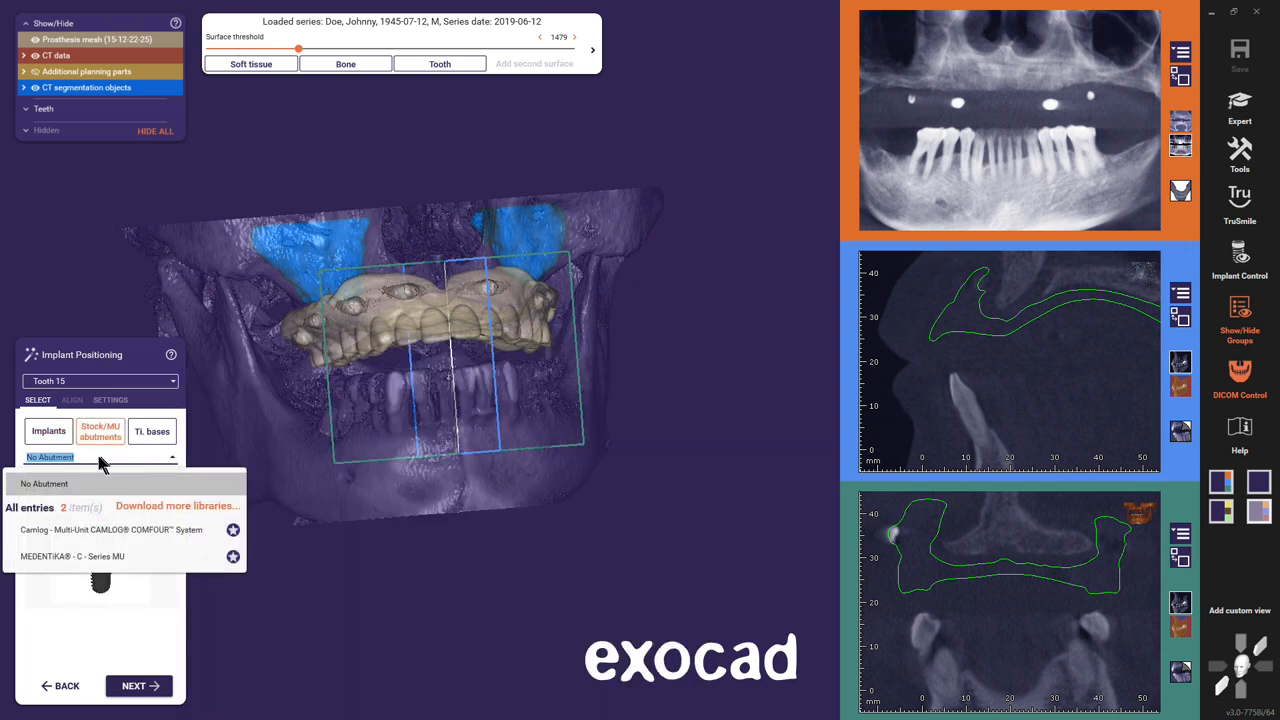
left_click(49, 531)
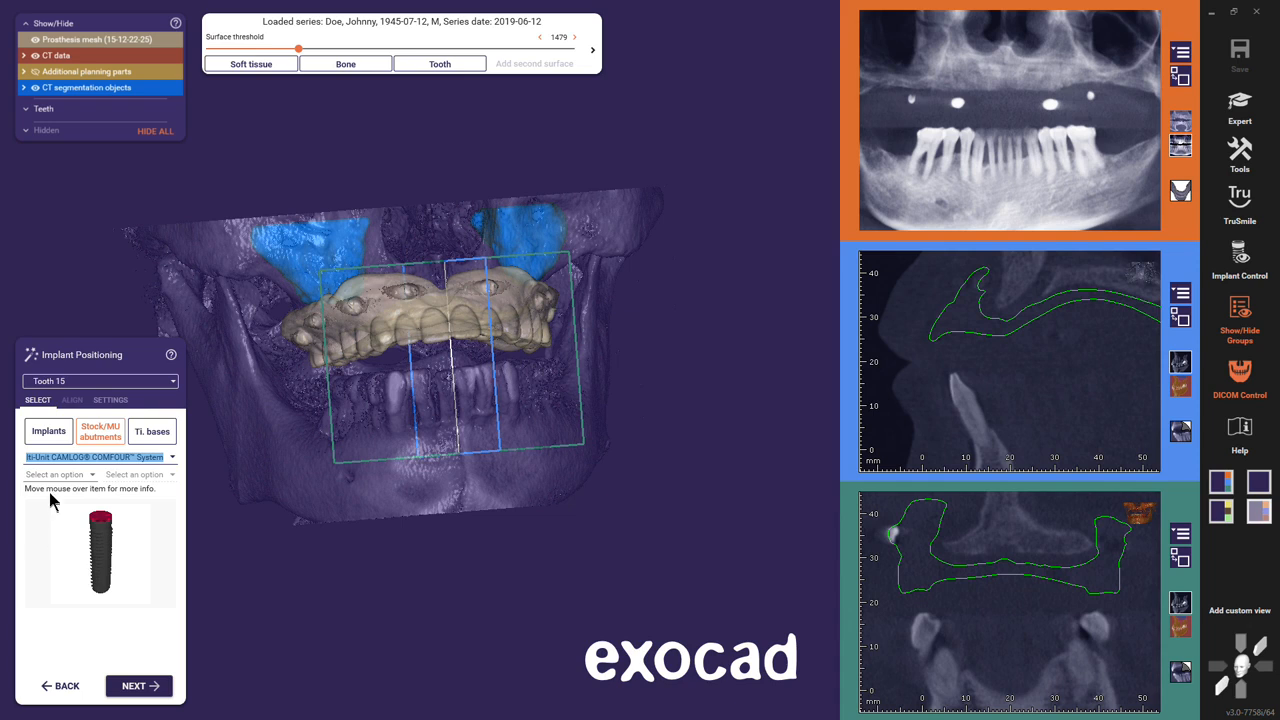
left_click(52, 478)
left_click(47, 540)
left_click(138, 475)
left_click(153, 520)
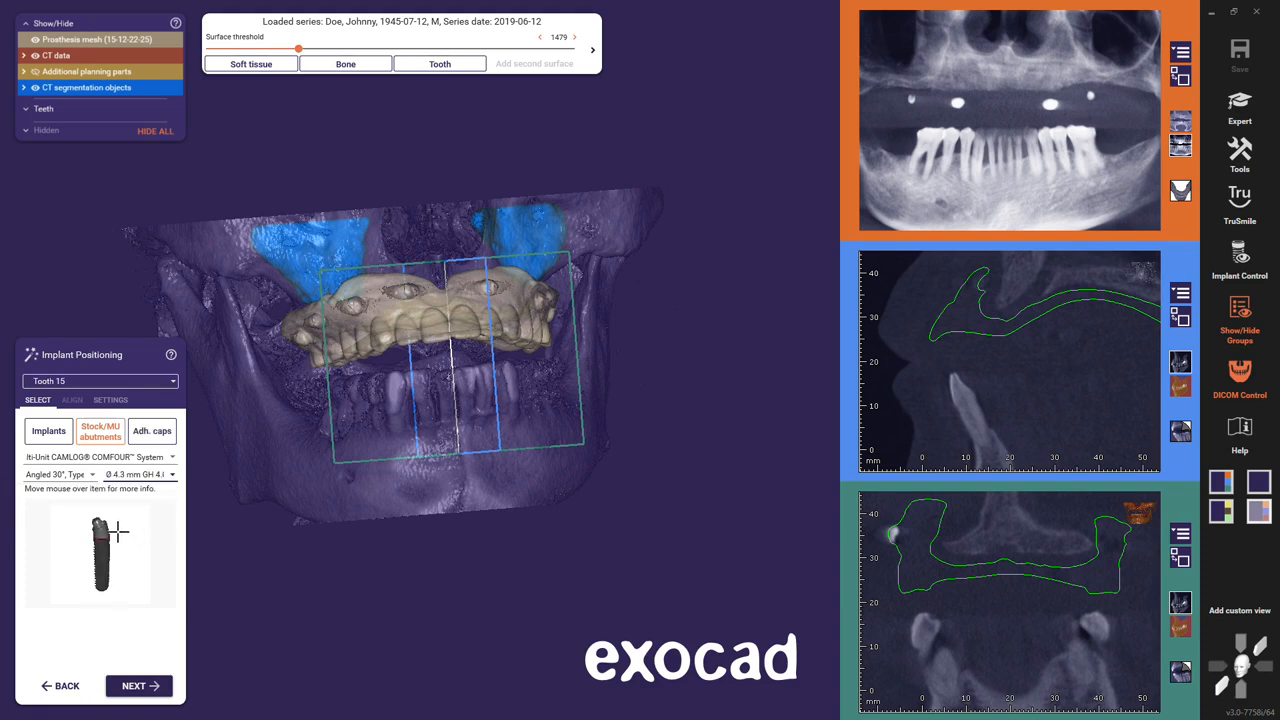
mouse_move(98, 525)
mouse_move(101, 548)
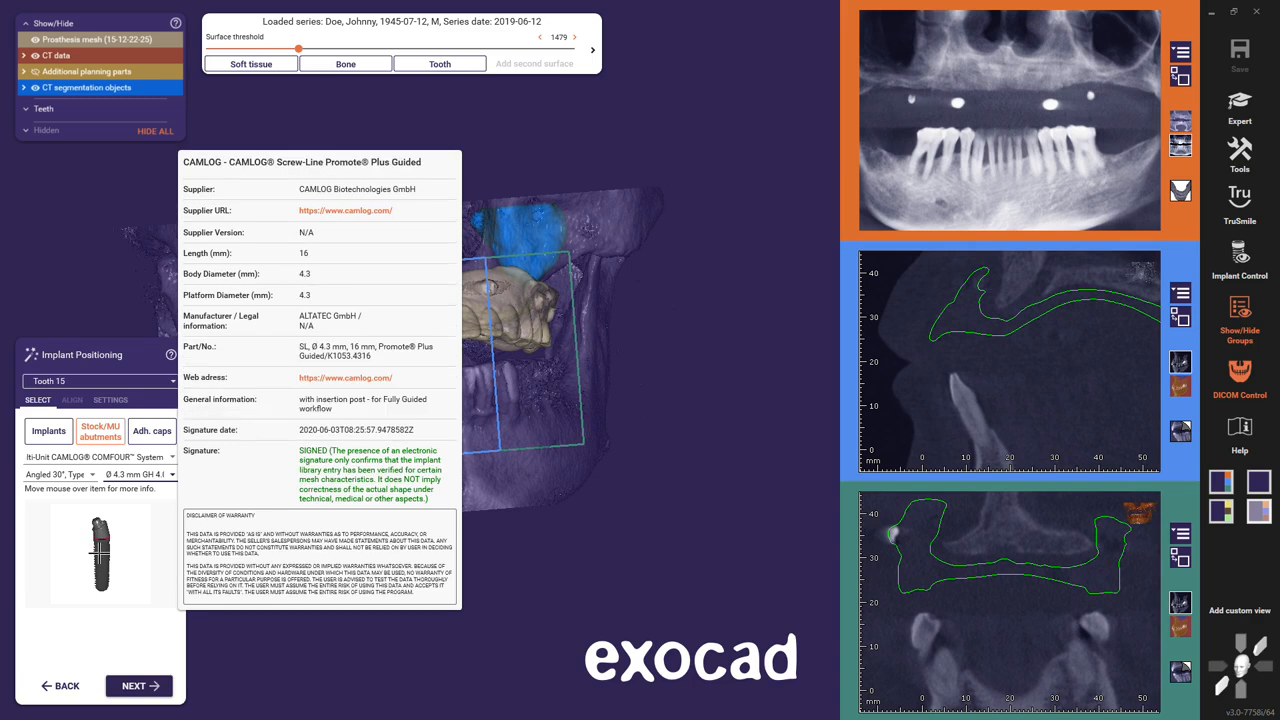
- Place the tooth 15 implant in the upper jaw in front of the right sinus and tilt its apex toward the midline
left_click_drag(110, 553, 316, 480)
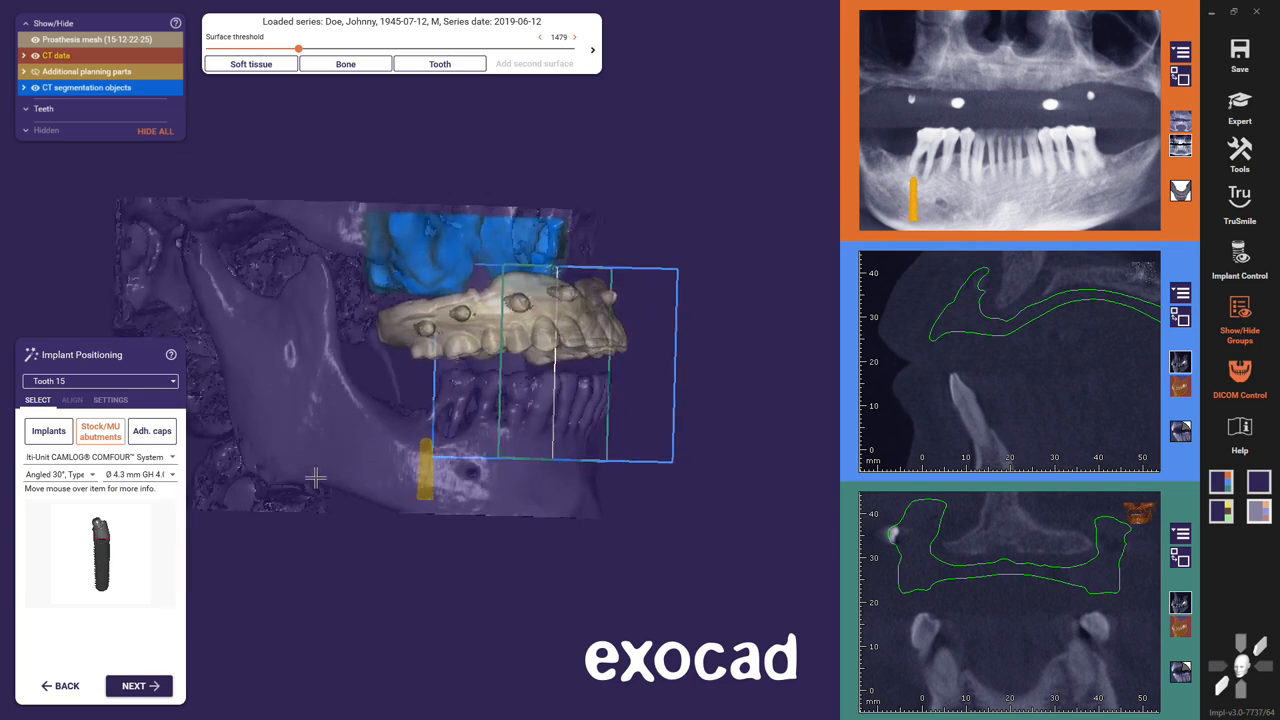
left_click_drag(315, 479, 511, 313)
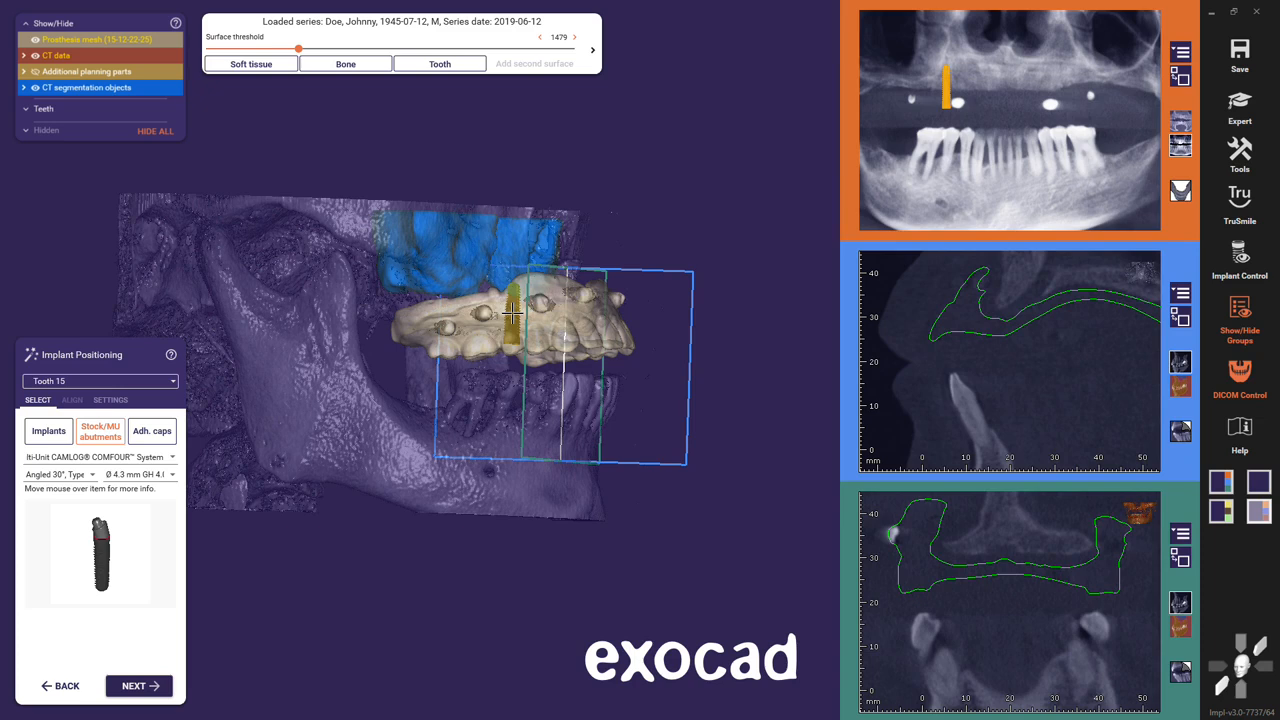
middle_click(512, 313)
left_click_drag(945, 310, 1057, 324)
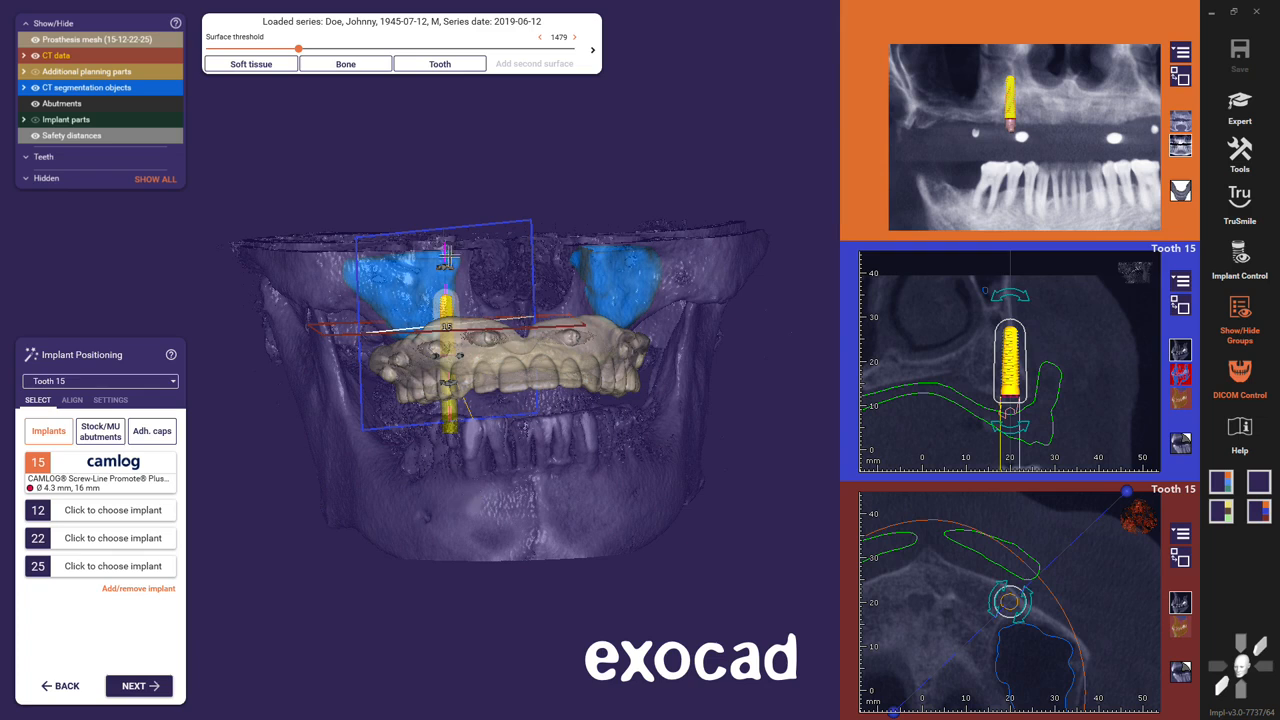
left_click_drag(447, 258, 466, 267)
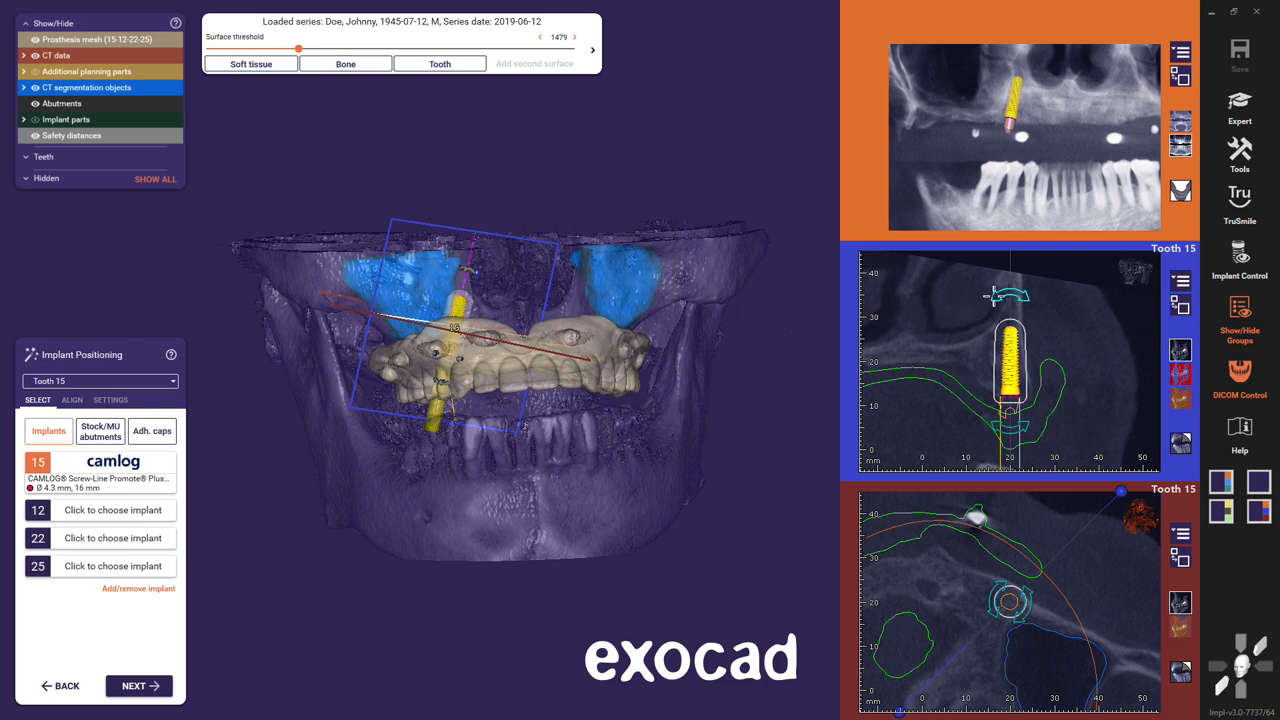
- Tilt the tooth 15 implant slightly in its cross view and turn the slice plane around the implant axis
left_click_drag(995, 293, 988, 298)
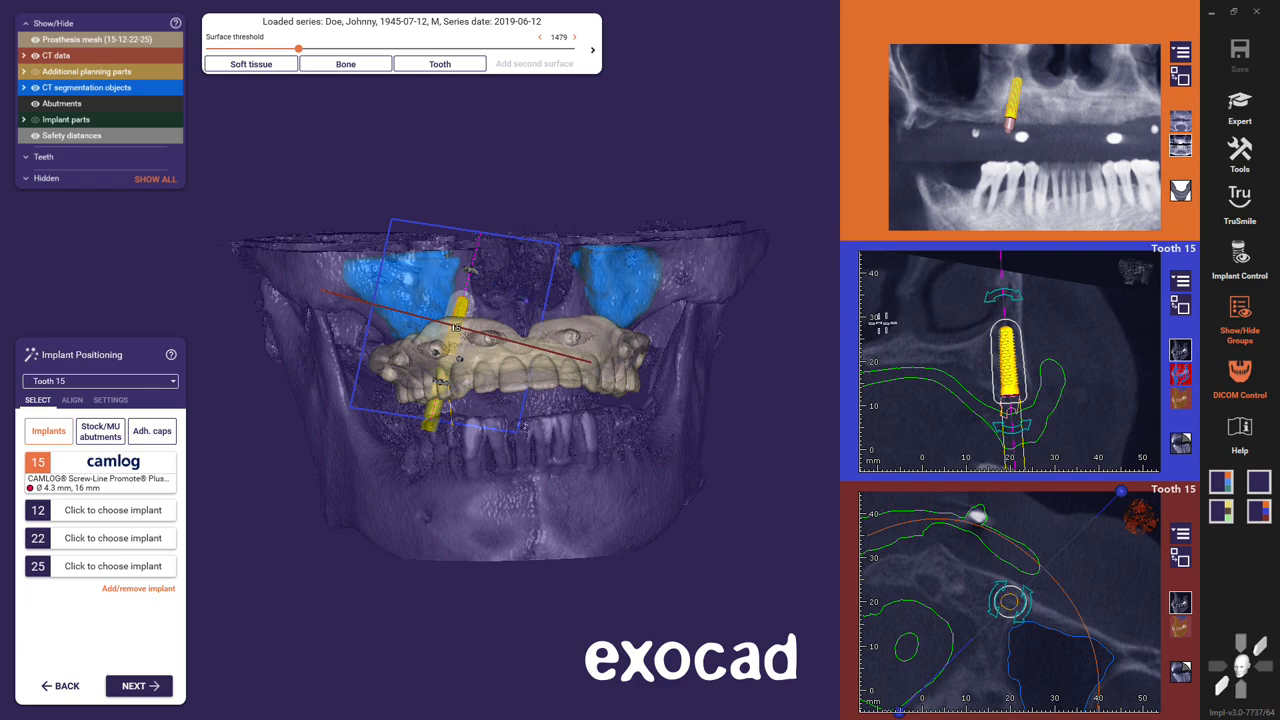
scroll(470, 366, "up", 5)
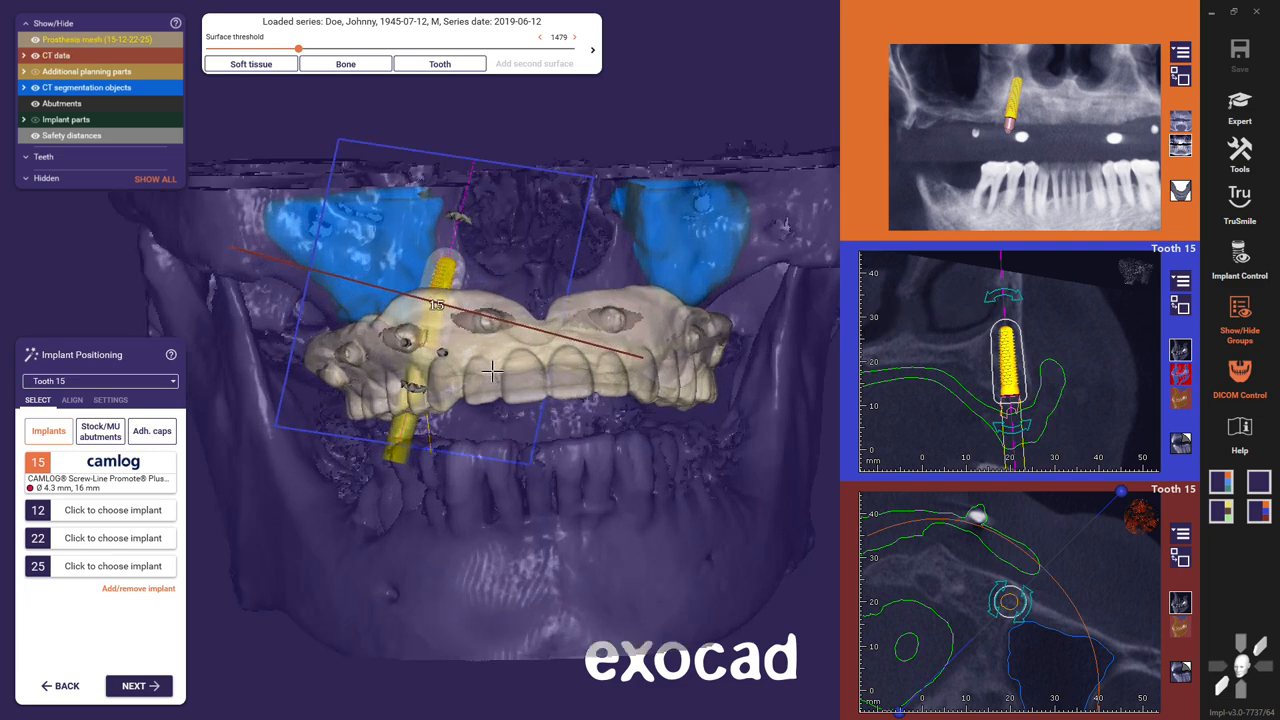
left_click_drag(442, 353, 393, 356)
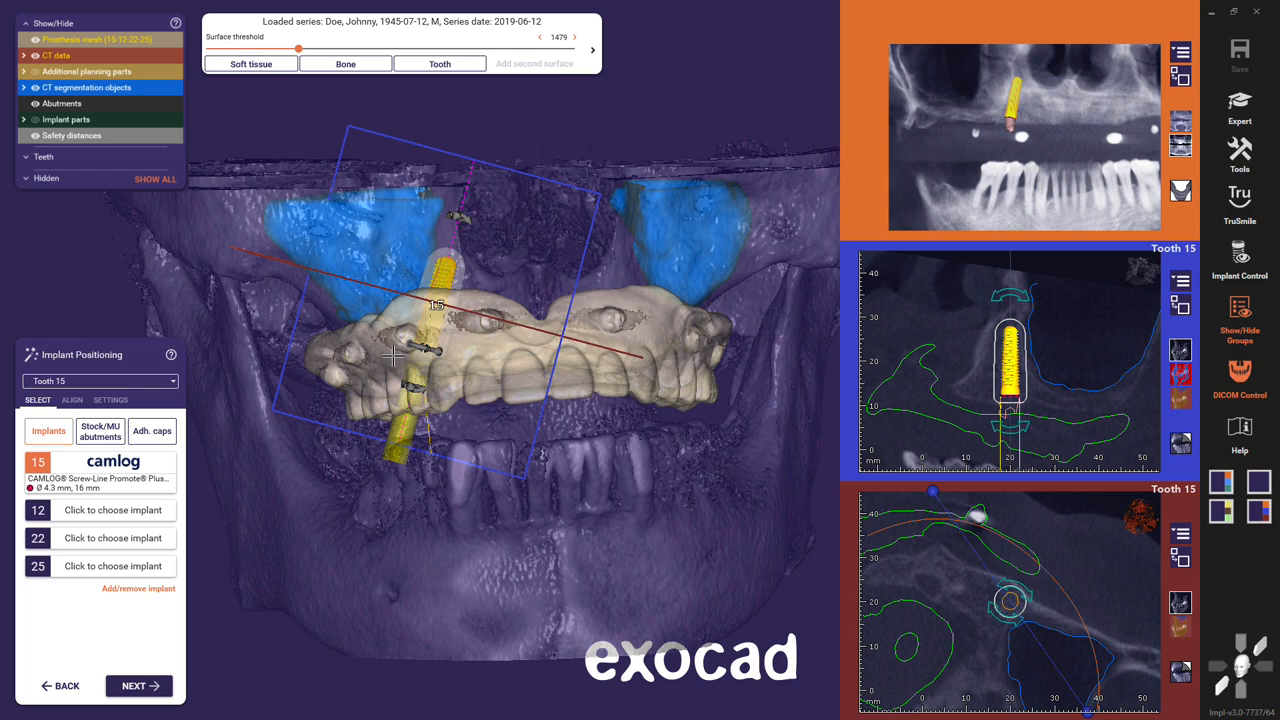
- Fine-tune the tooth 15 implant position in the enlarged implant cross view and check the surrounding bone at several slice rotations
left_click(1182, 309)
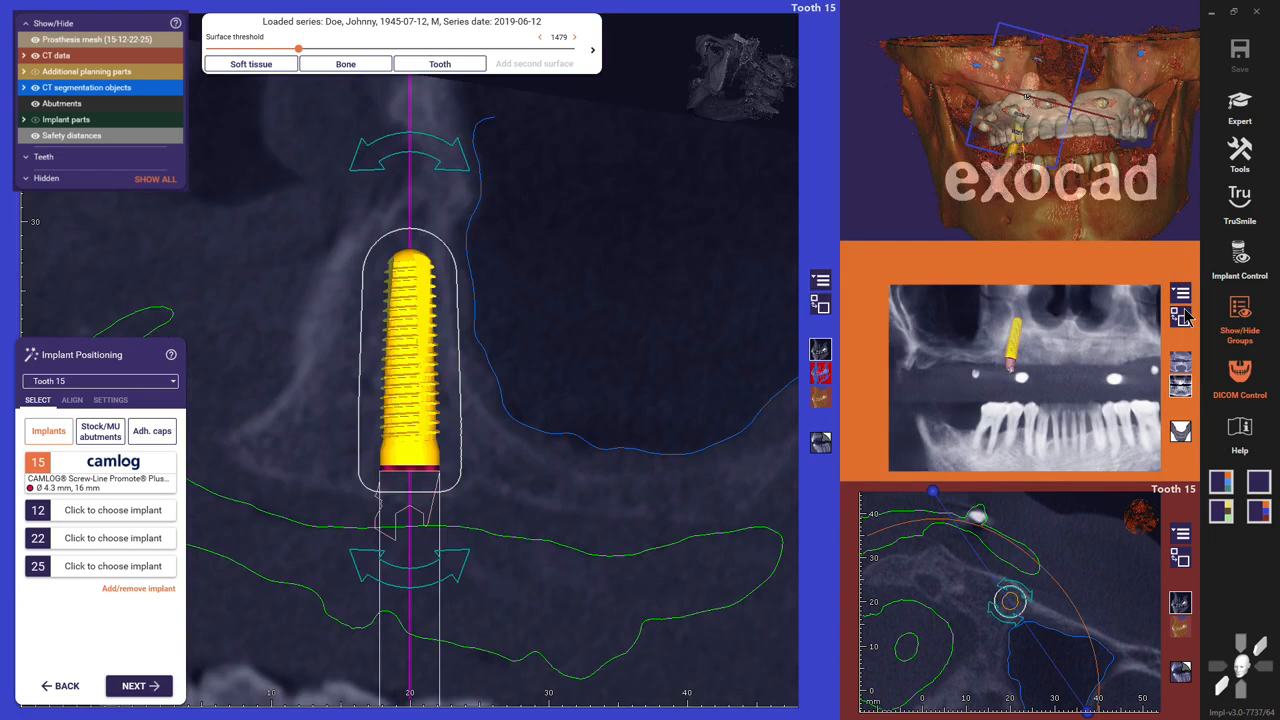
mouse_move(430, 388)
left_click_drag(419, 389, 408, 389)
mouse_move(488, 406)
right_mouse_down()
mouse_move(530, 406)
mouse_move(486, 400)
right_mouse_up()
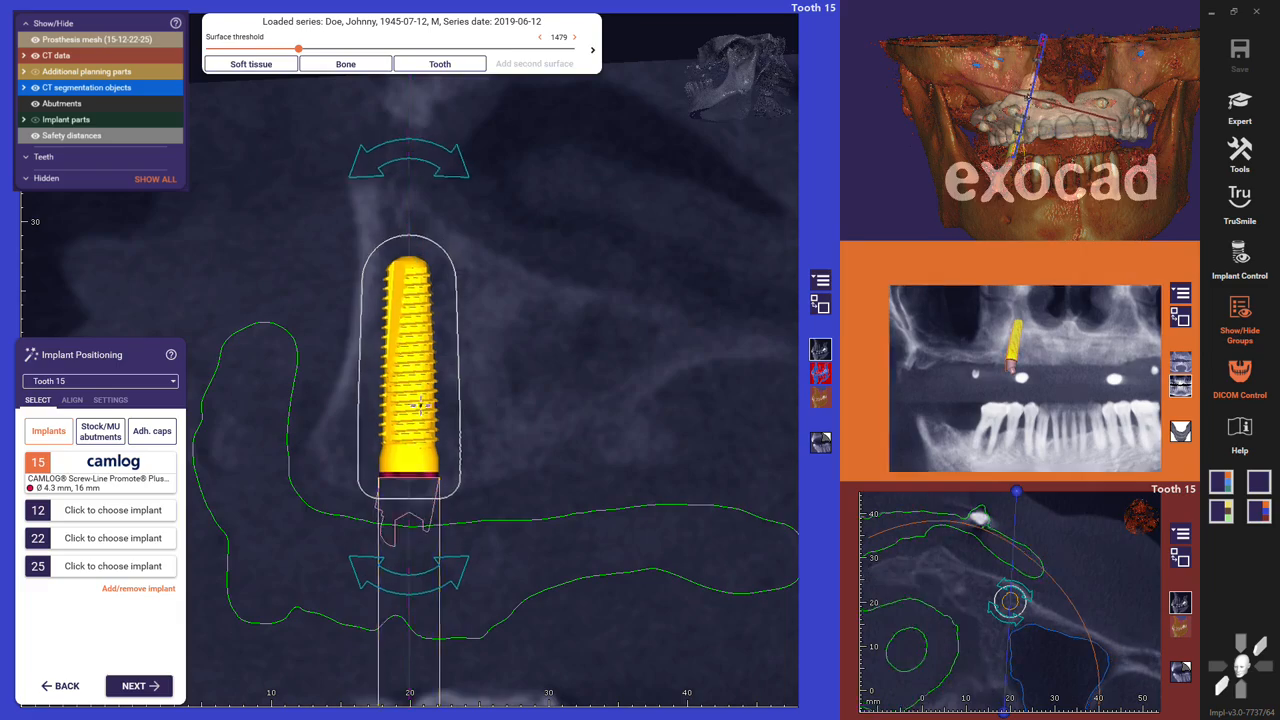
mouse_move(555, 420)
right_mouse_down()
mouse_move(660, 420)
mouse_move(566, 420)
right_mouse_up()
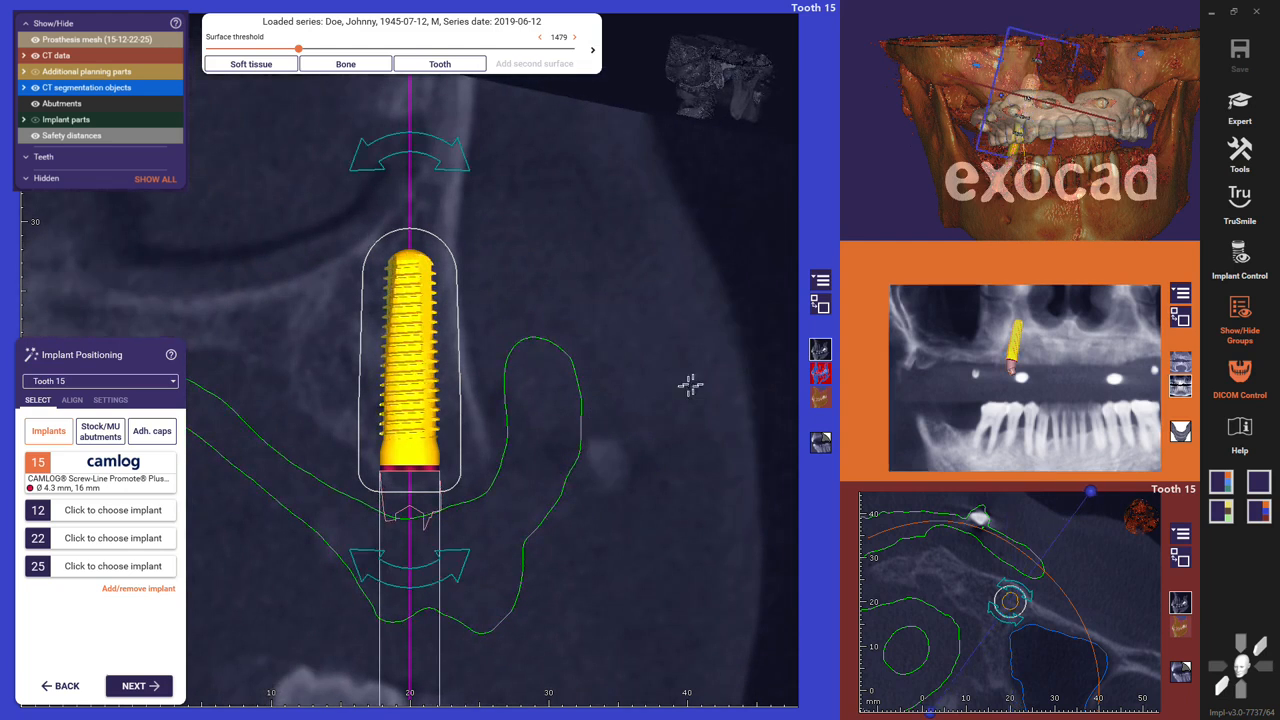
left_click(820, 306)
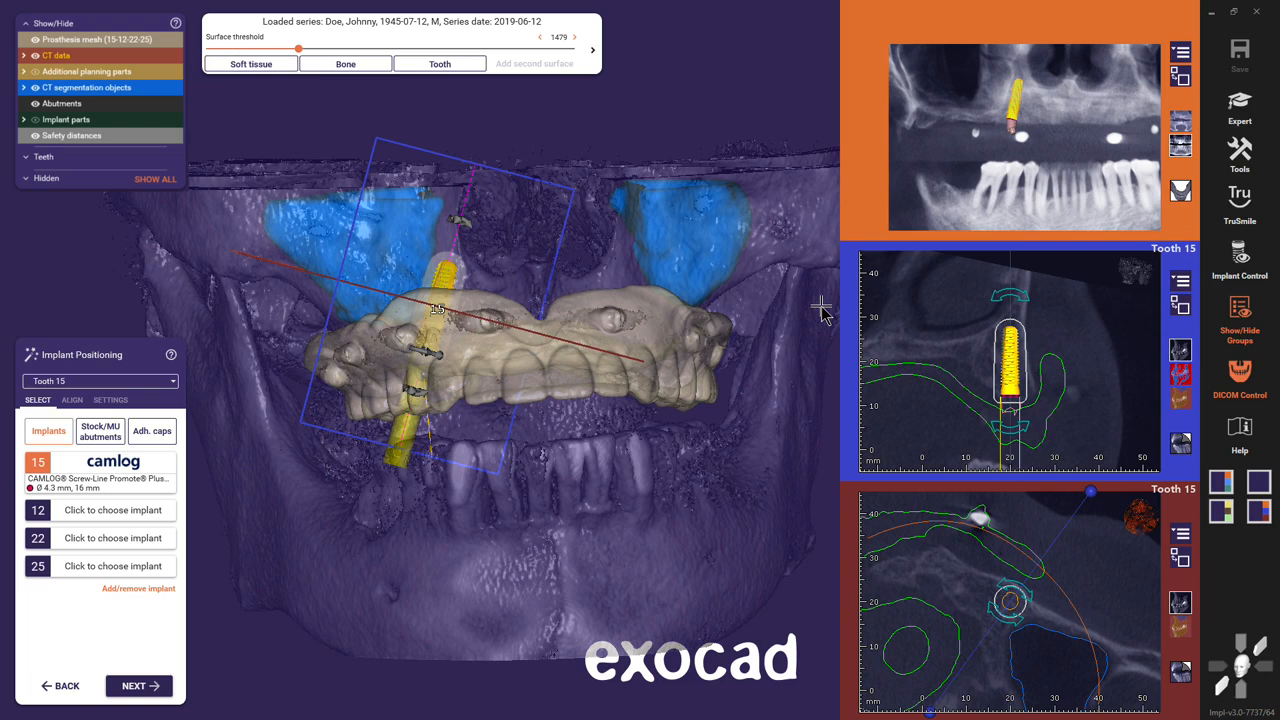
right_click_drag(462, 350, 418, 352)
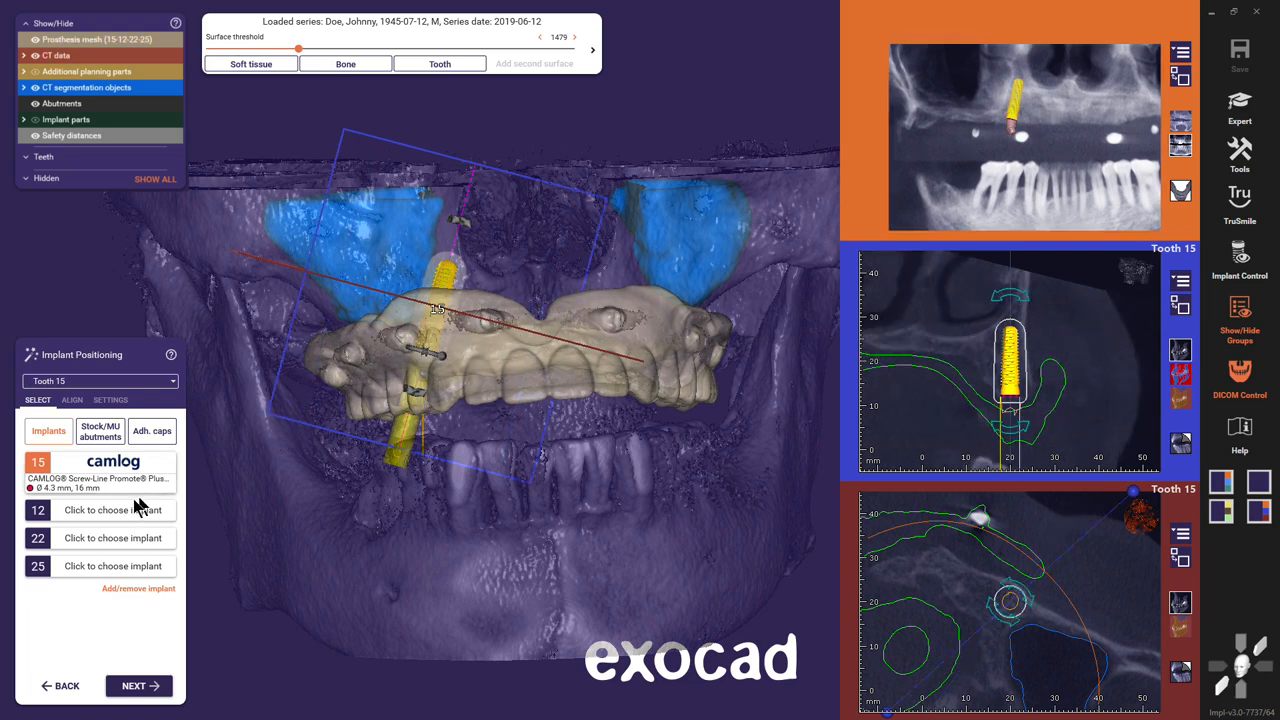
- Choose the CAMLOG Screw-Line Promote Plus Guided implant, Ø 3.3 mm and 16 mm long, for tooth 12
left_click(40, 512)
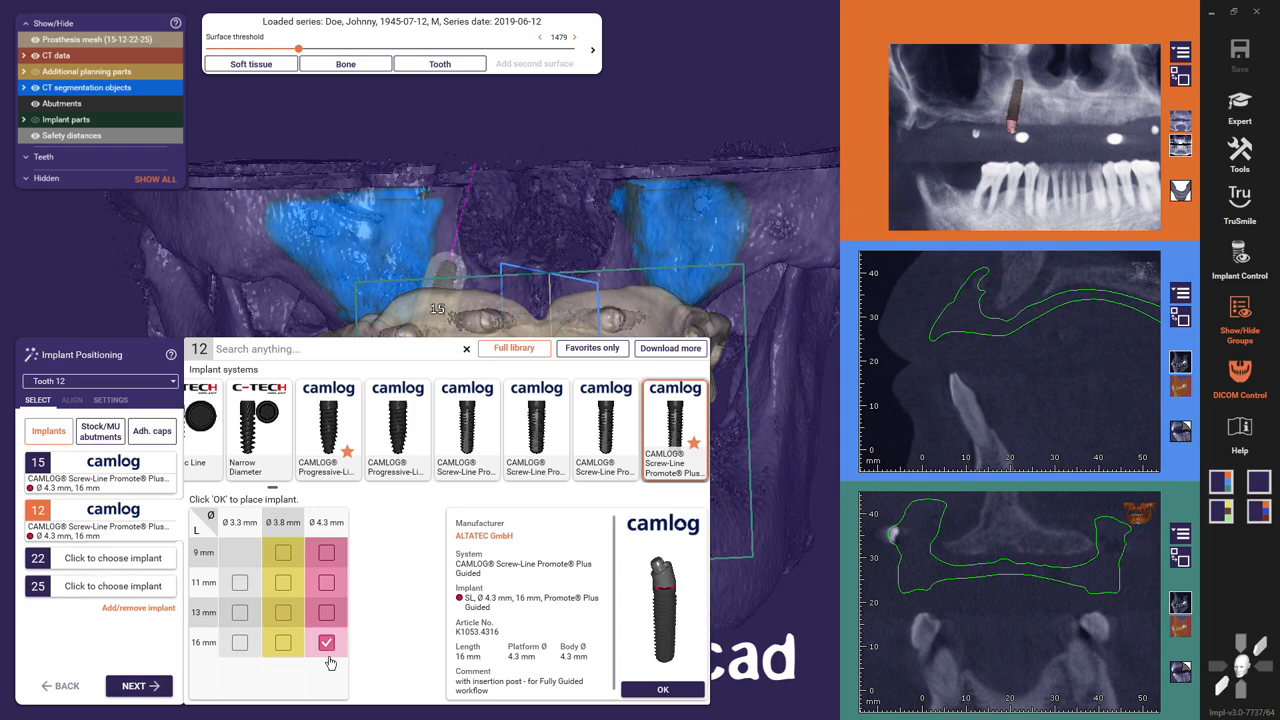
left_click(240, 645)
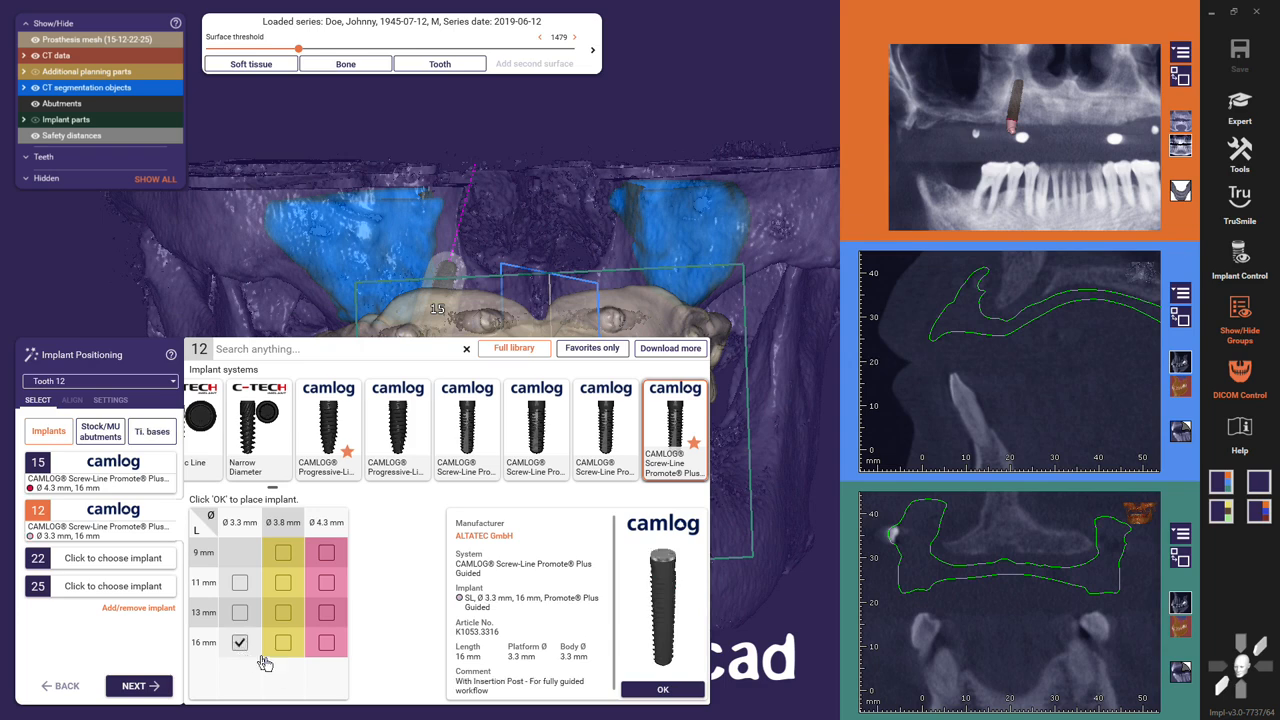
left_click(663, 690)
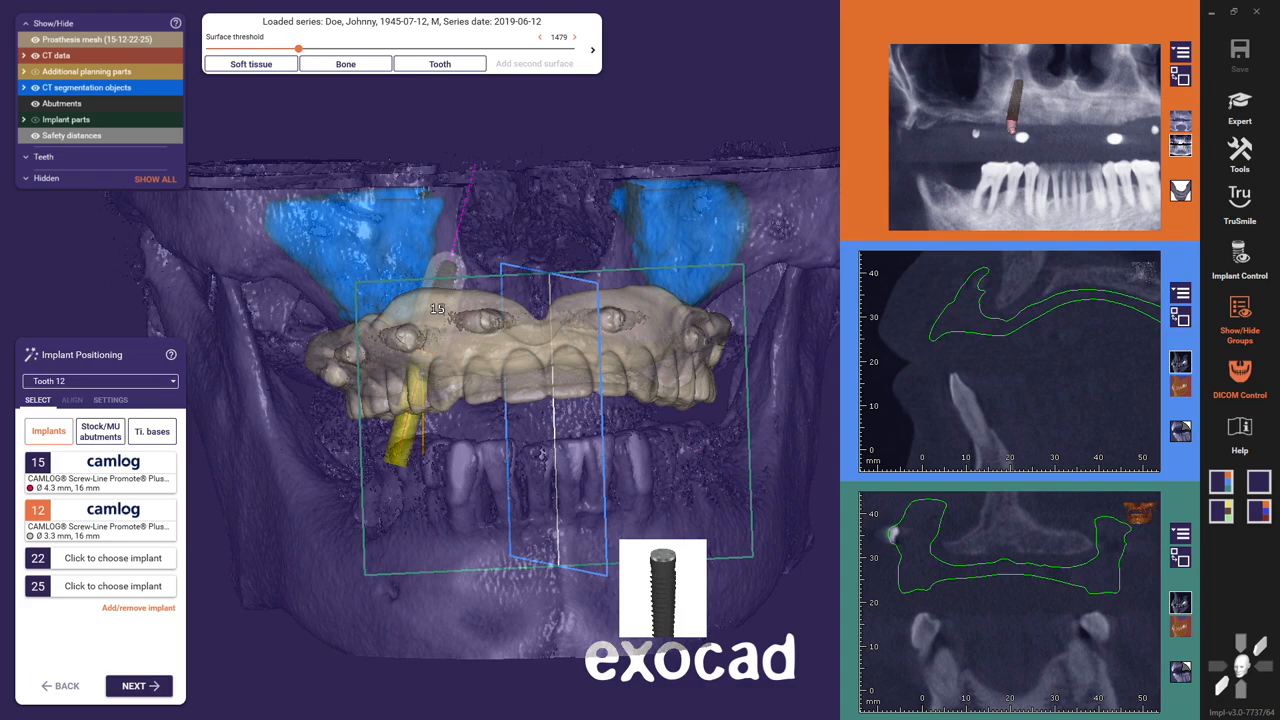
- Place the tooth 12 implant in the anterior upper jaw between the tooth 15 implant and the midline
middle_click_drag(372, 671, 314, 603)
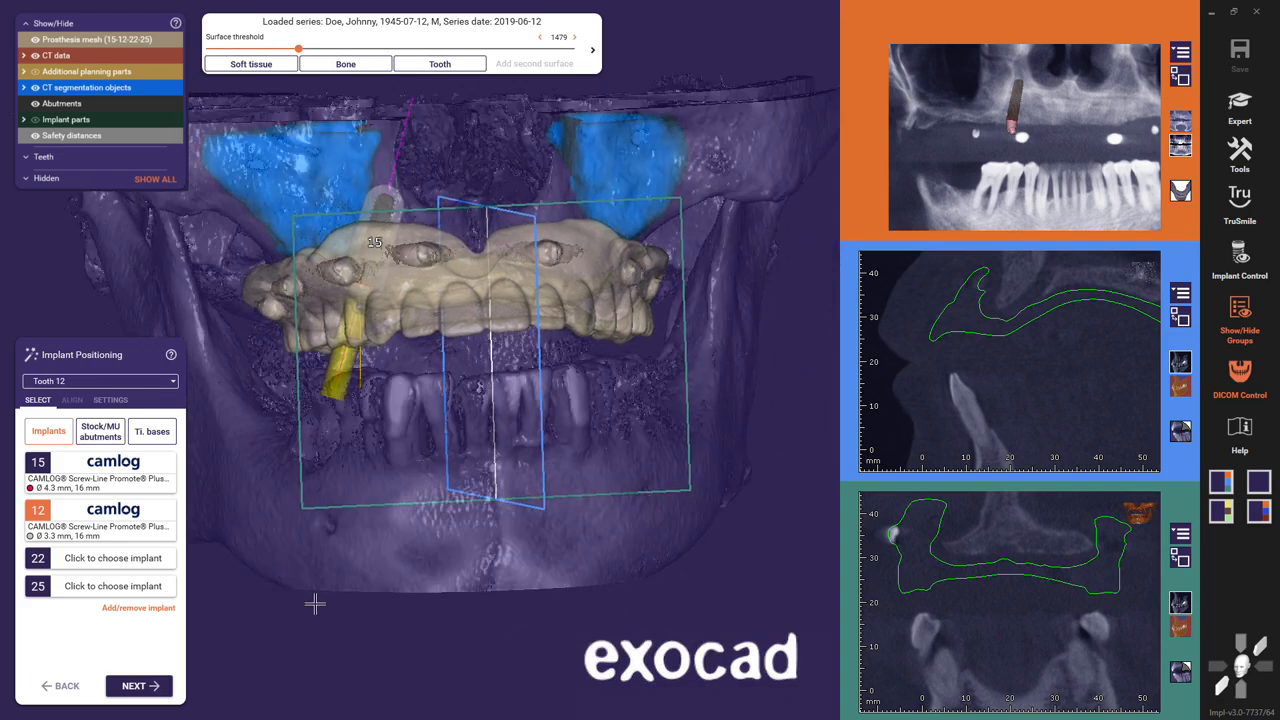
right_click_drag(321, 600, 320, 600)
scroll(321, 601, "down", 1)
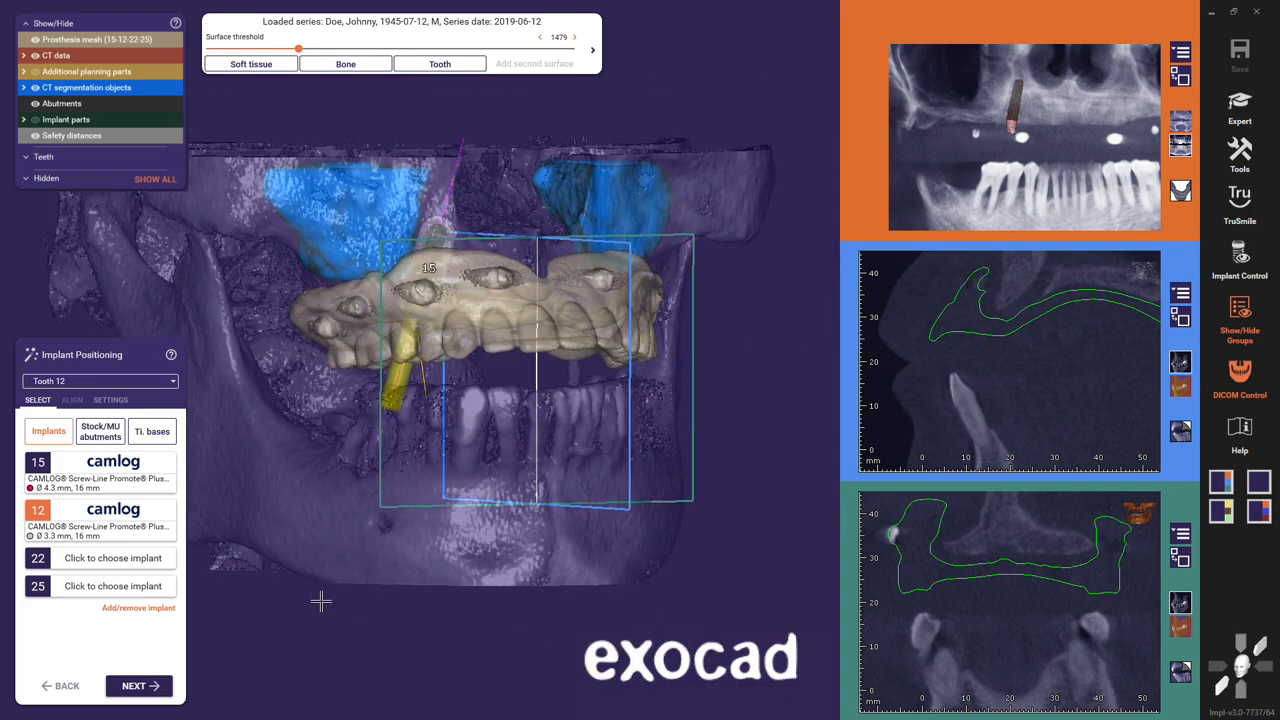
left_click(493, 300)
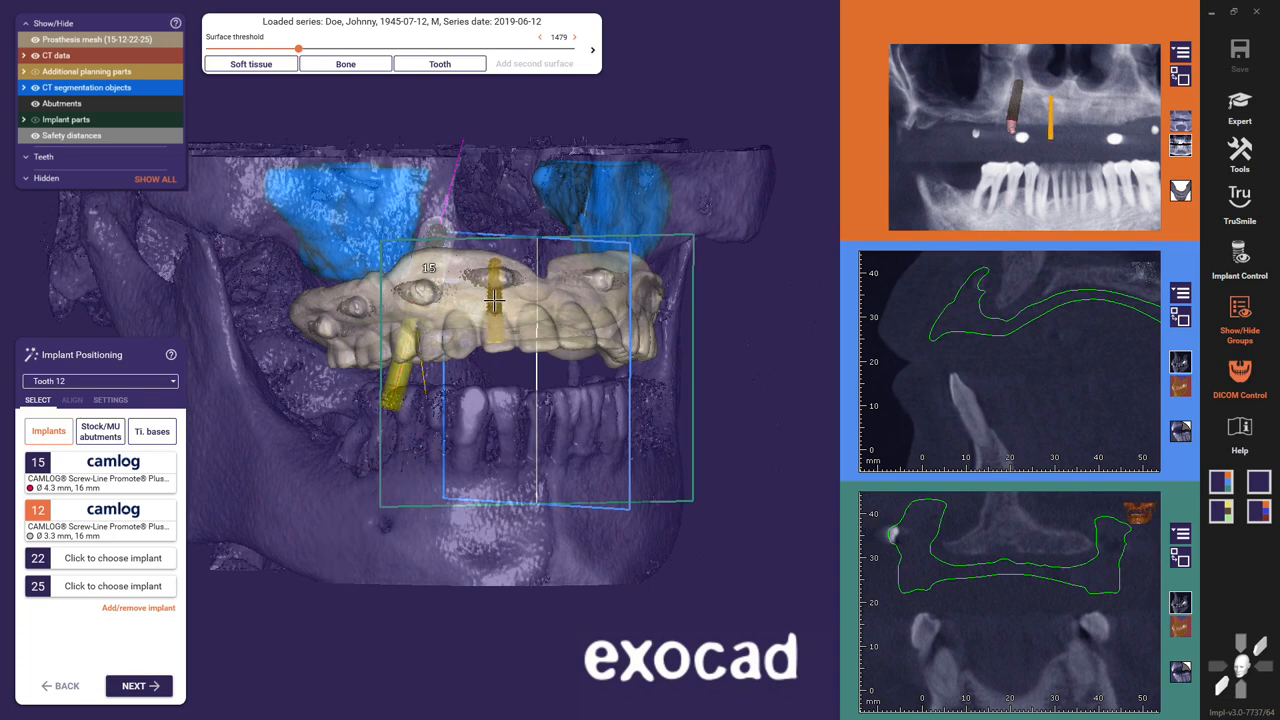
middle_click(495, 300)
left_click_drag(1051, 342, 1062, 341)
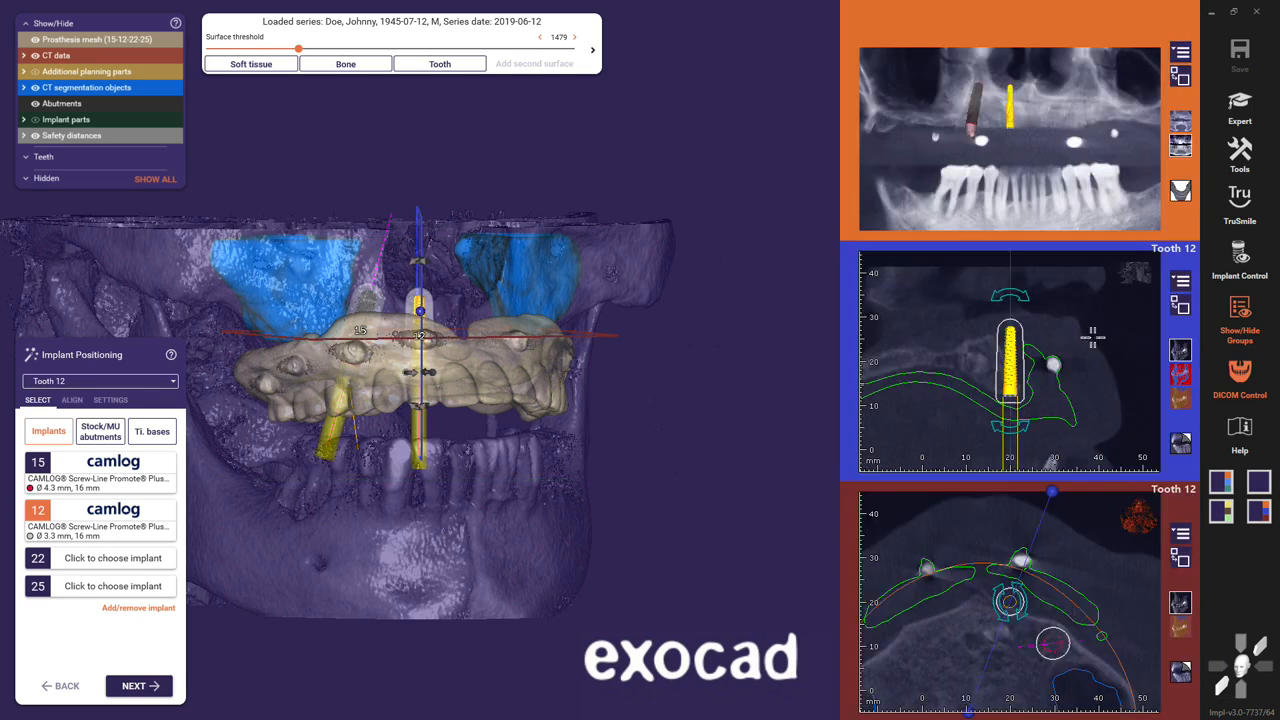
- In the enlarged implant cross view, try larger diameters on the tooth 12 implant and settle on Ø 3.3 mm with 11 mm length
left_click(1181, 310)
mouse_move(435, 329)
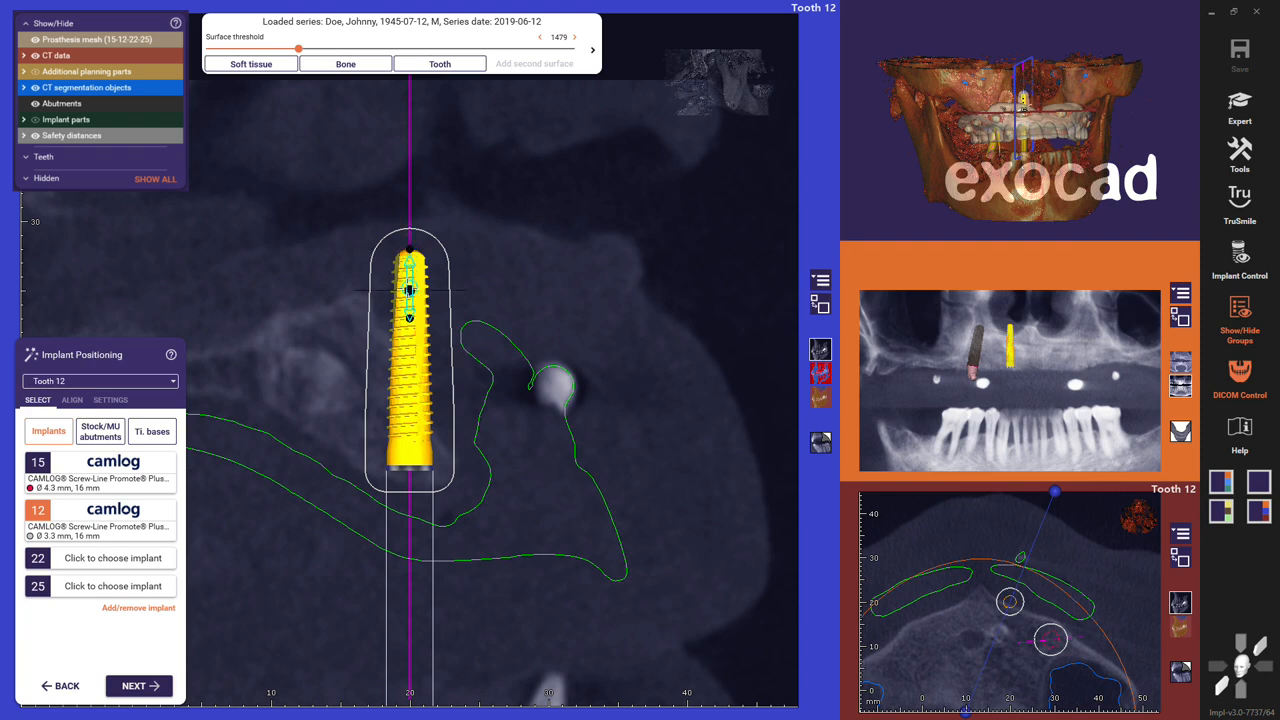
left_click_drag(409, 290, 409, 298)
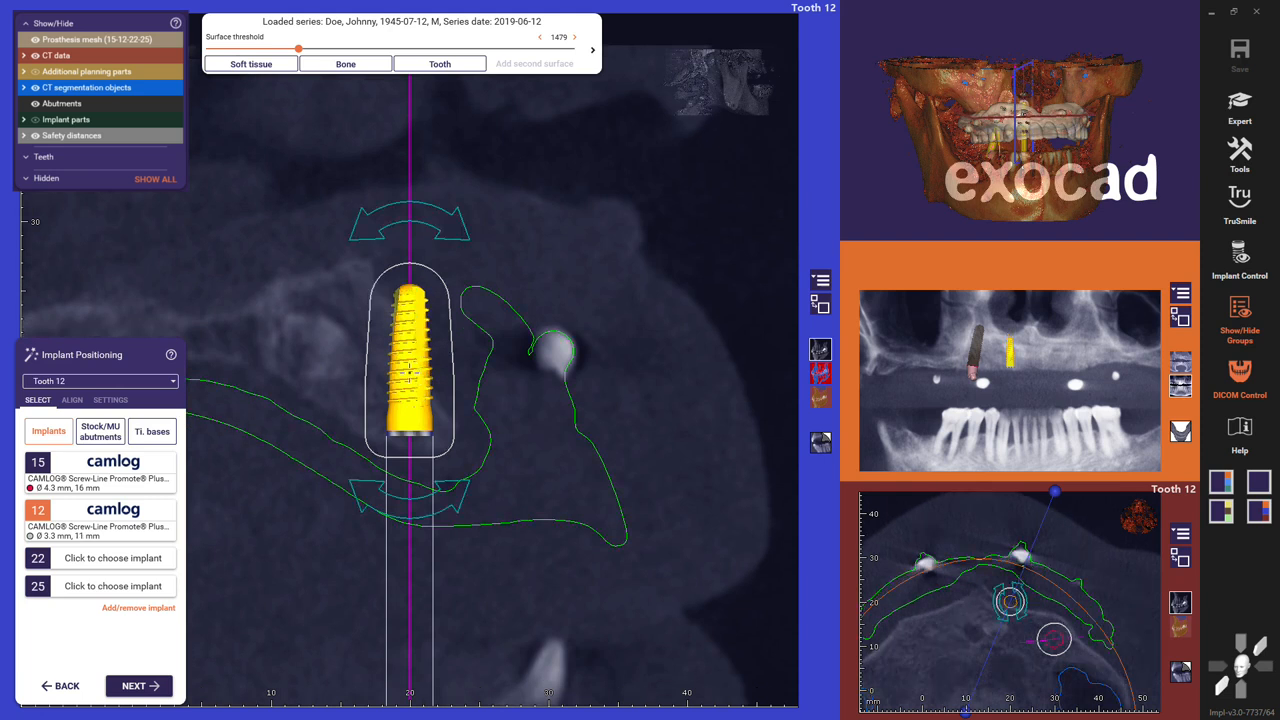
scroll(409, 373, "up", 1, "shift")
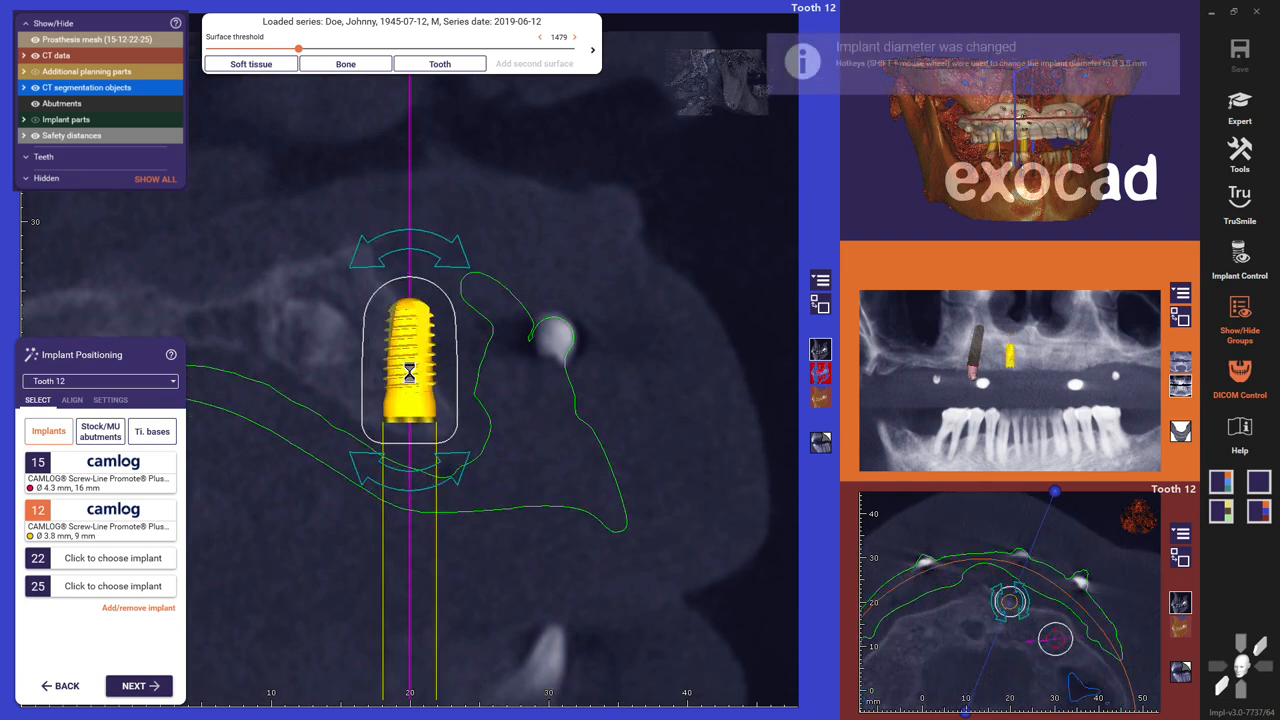
scroll(410, 375, "up", 1, "shift")
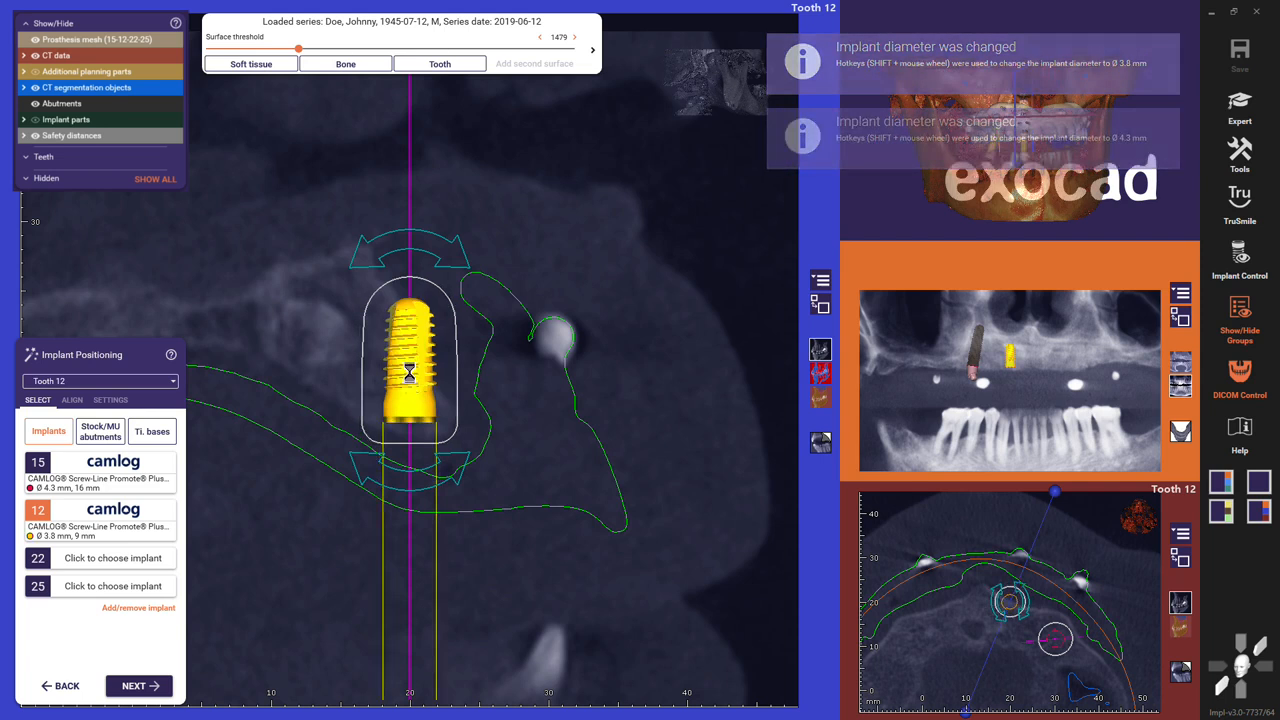
scroll(410, 378, "down", 1, "shift")
- Tilt and shift the tooth 12 implant to follow the bone ridge, and inspect it with the slice rotated around its axis
left_click_drag(371, 230, 305, 258)
left_click_drag(411, 384, 391, 375)
right_click_drag(551, 463, 795, 463)
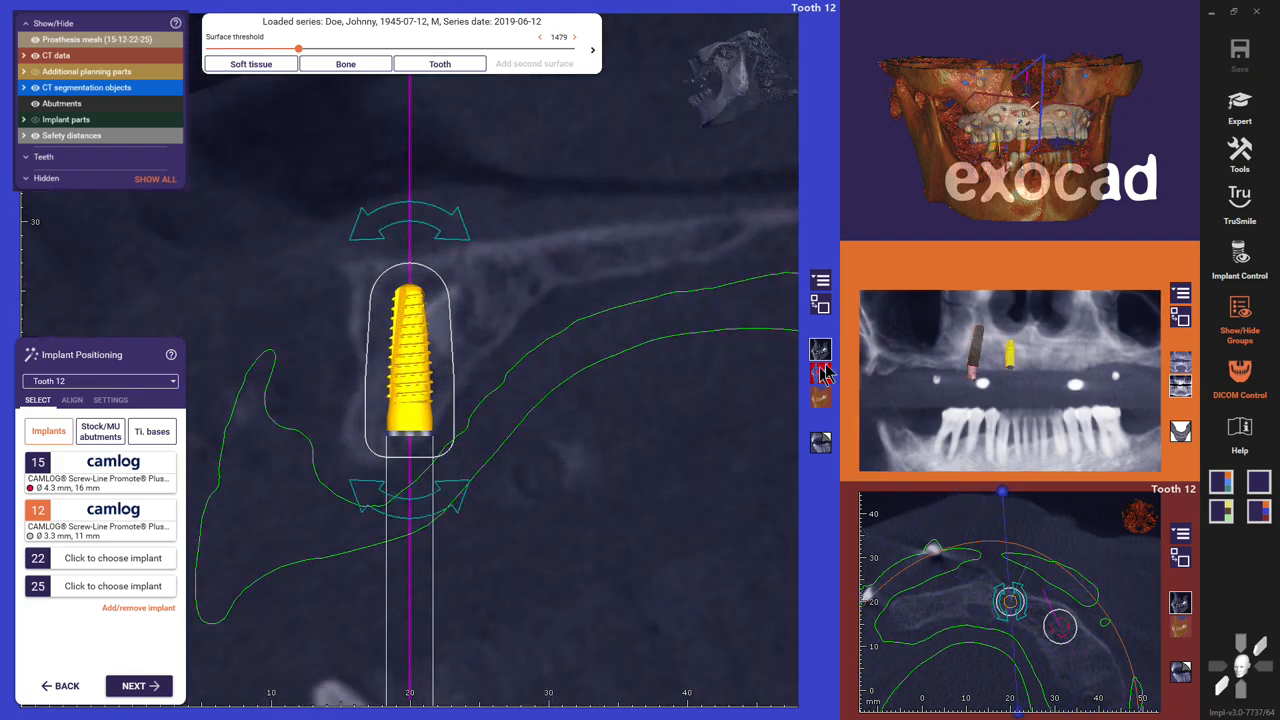
- Open Implant Control and compare the implant angles and topmost part angles between teeth 15 and 12
left_click(1241, 258)
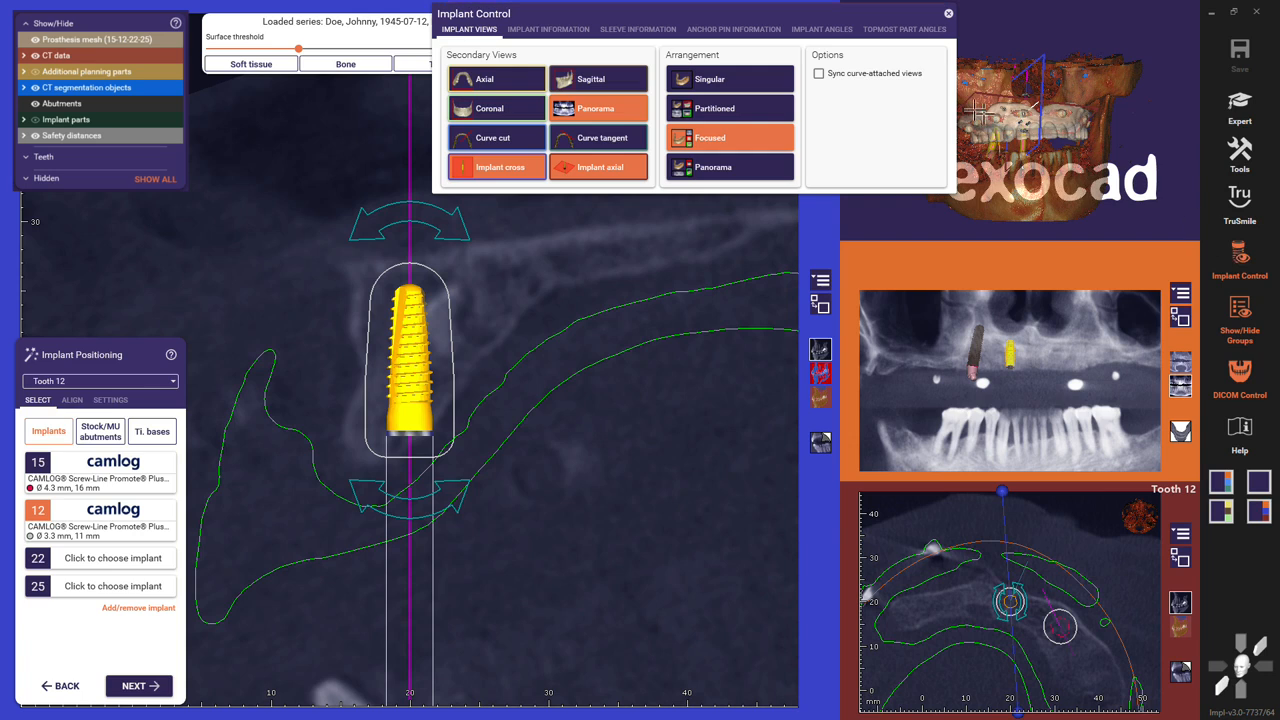
left_click(822, 30)
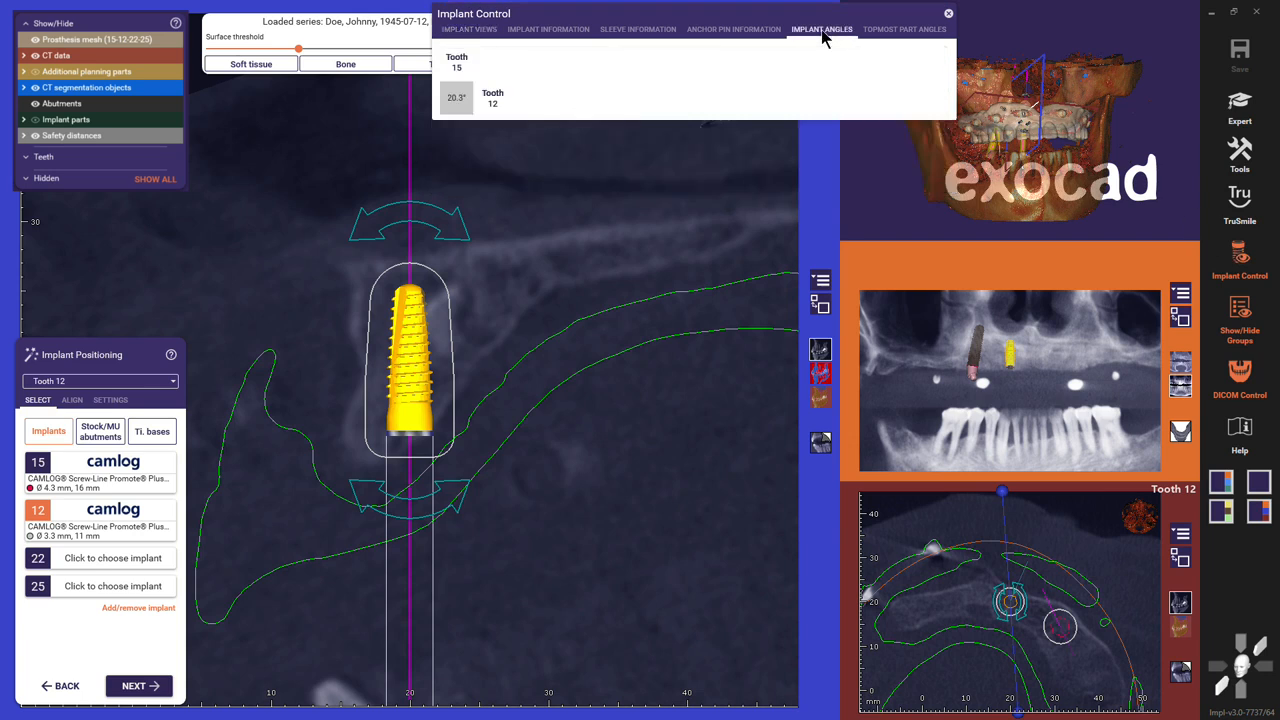
left_click(874, 30)
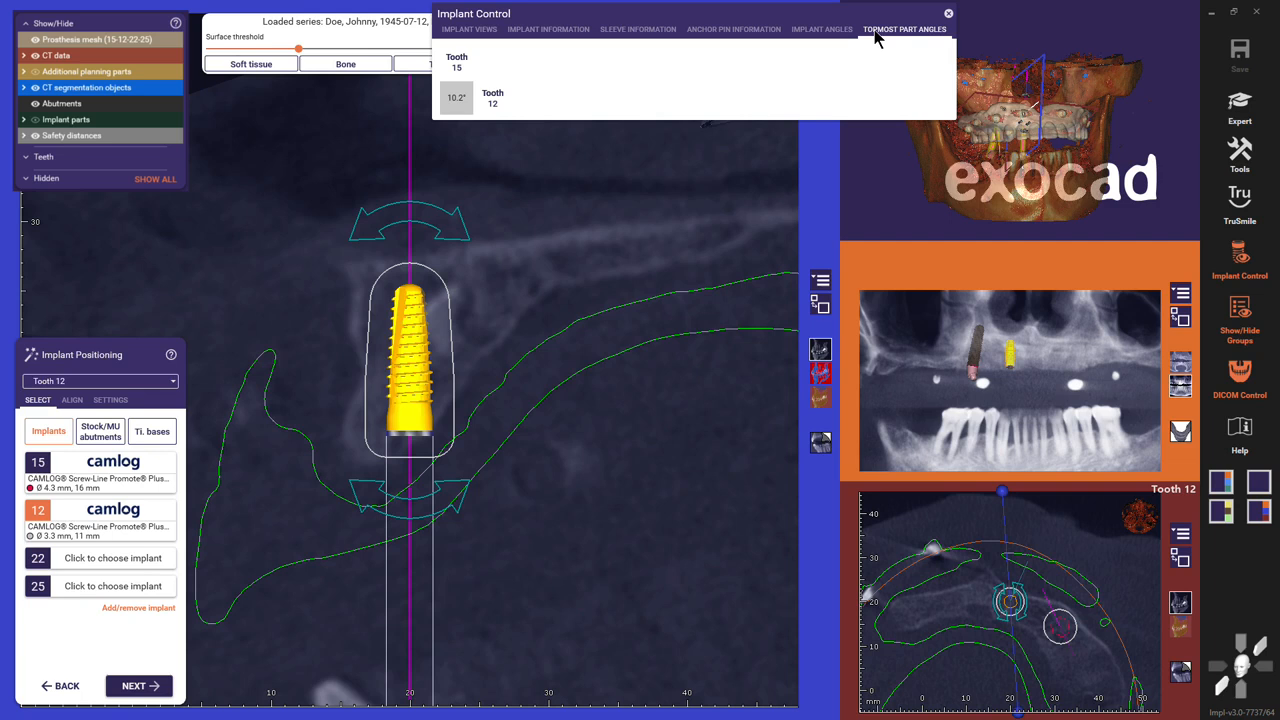
- Restore the main 3D view and adjust the tooth 12 implant's tilt to bring its axis closer to the tooth 15 prosthetic direction
left_click(820, 304)
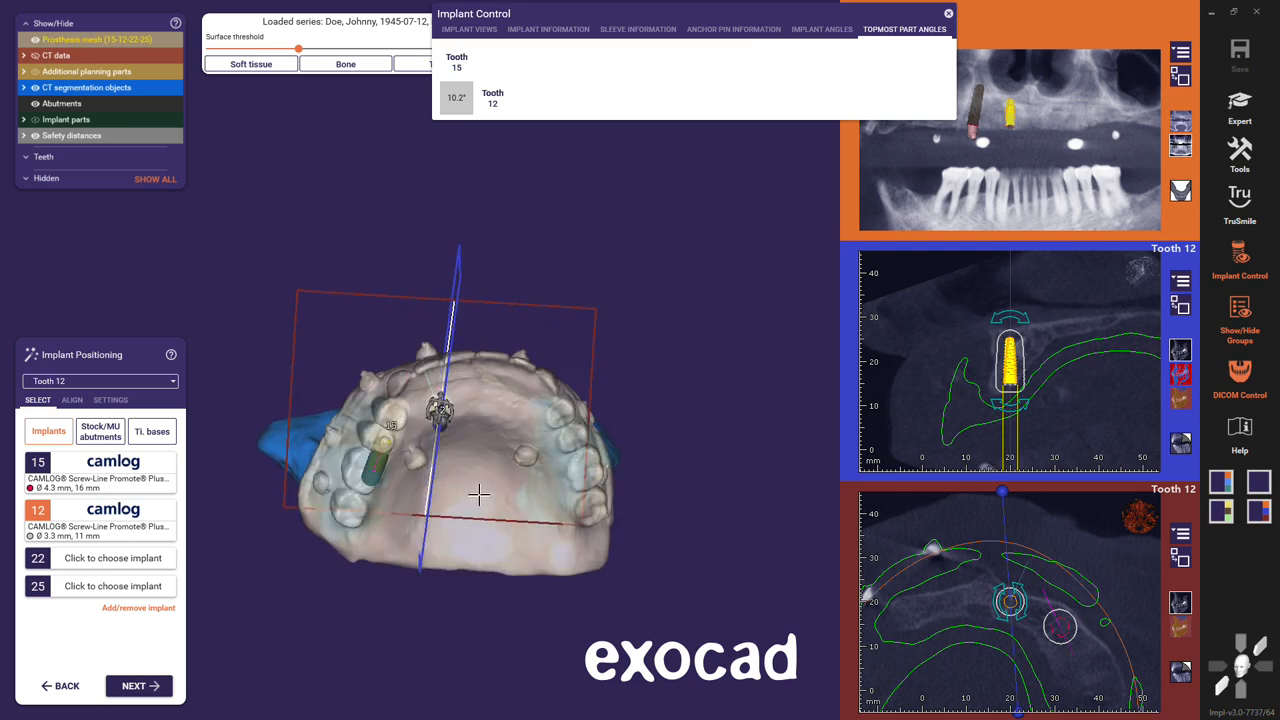
left_click_drag(405, 389, 412, 391)
left_click_drag(1076, 398, 985, 398)
scroll(1080, 405, "up", 4)
left_click_drag(1080, 405, 970, 405)
right_click_drag(610, 466, 569, 543)
key("f")
key("c")
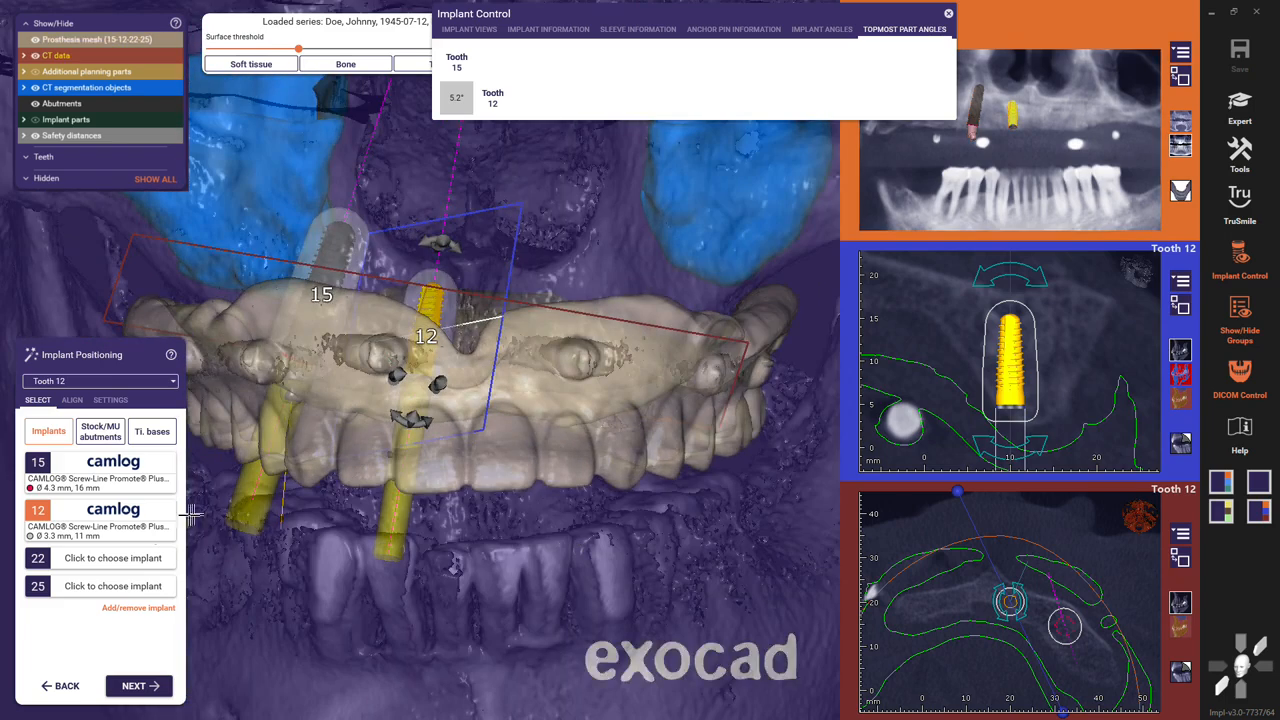
- Place a CAMLOG Screw-Line Promote Plus Guided implant, Ø 3.3 mm and 11 mm long, at tooth 22 and align its direction to implant 12
left_click(37, 562)
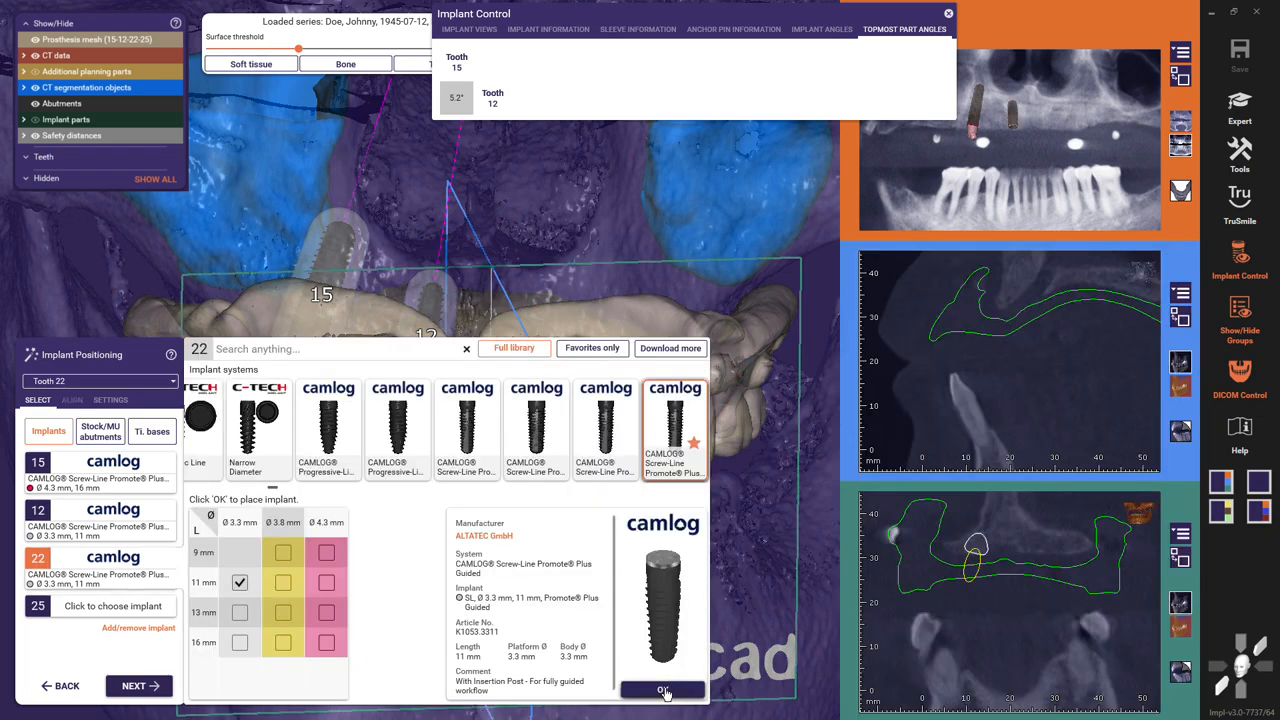
left_click(664, 688)
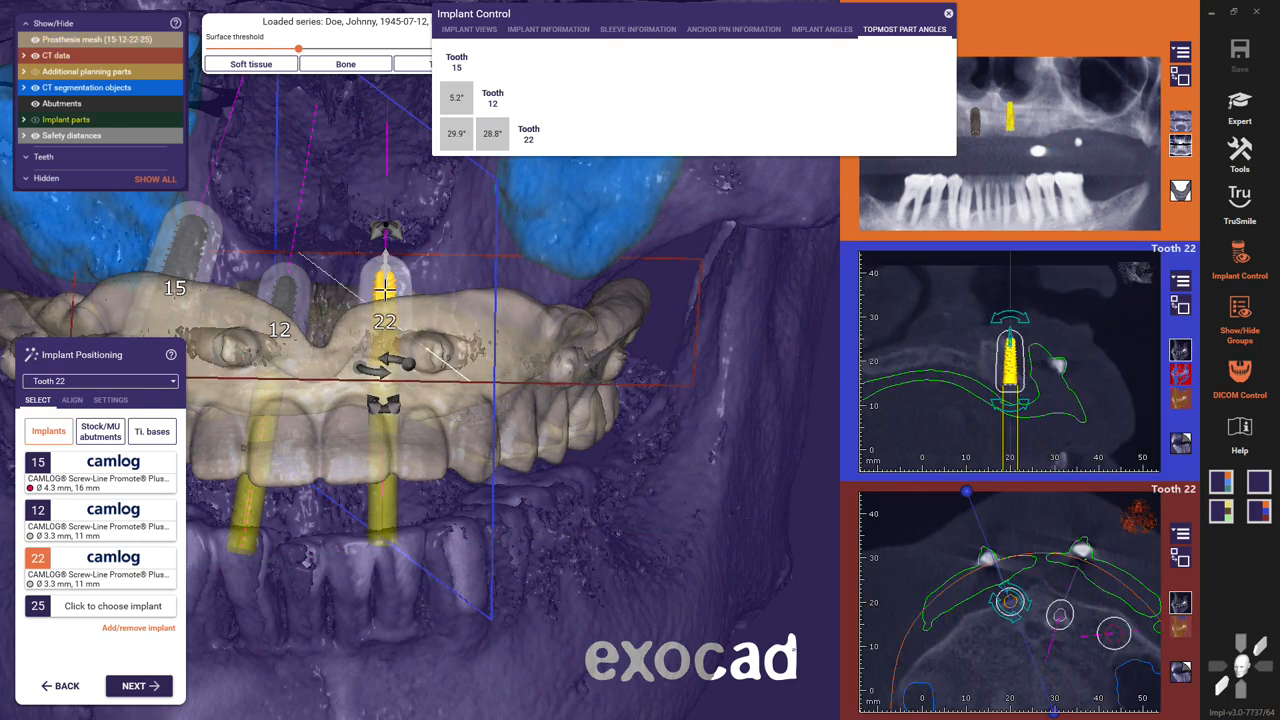
right_click(385, 298)
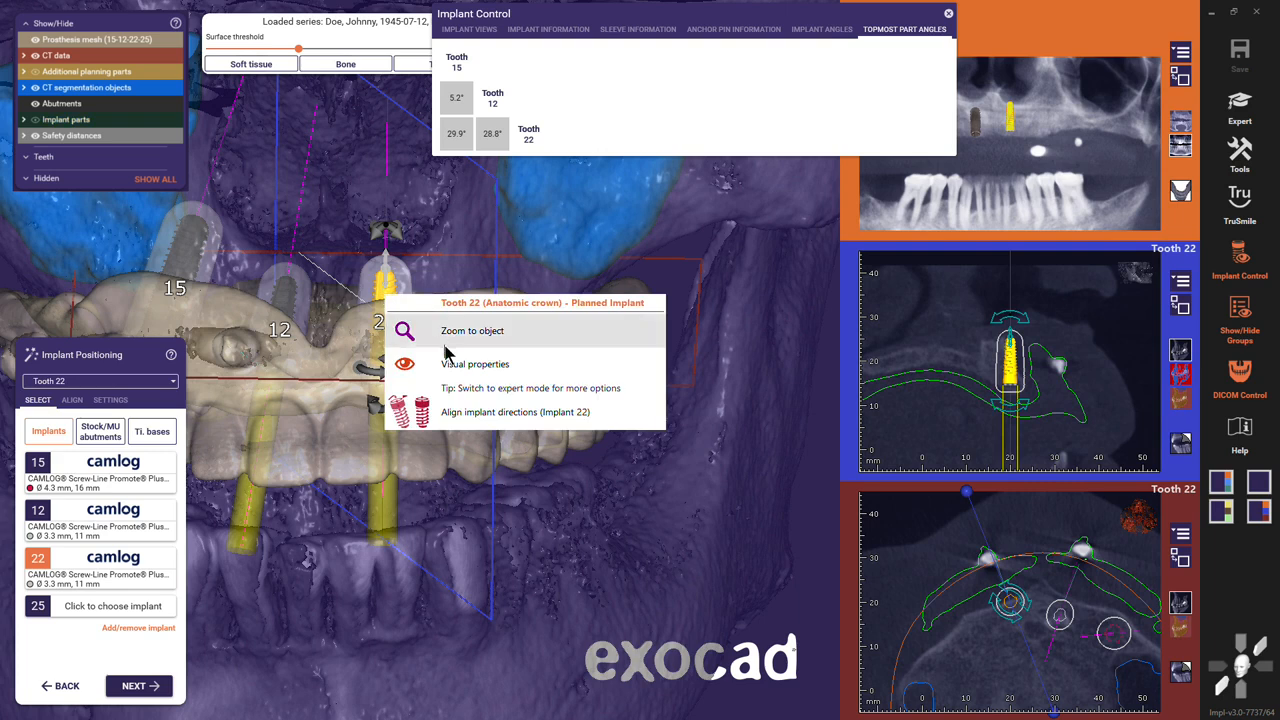
mouse_move(475, 416)
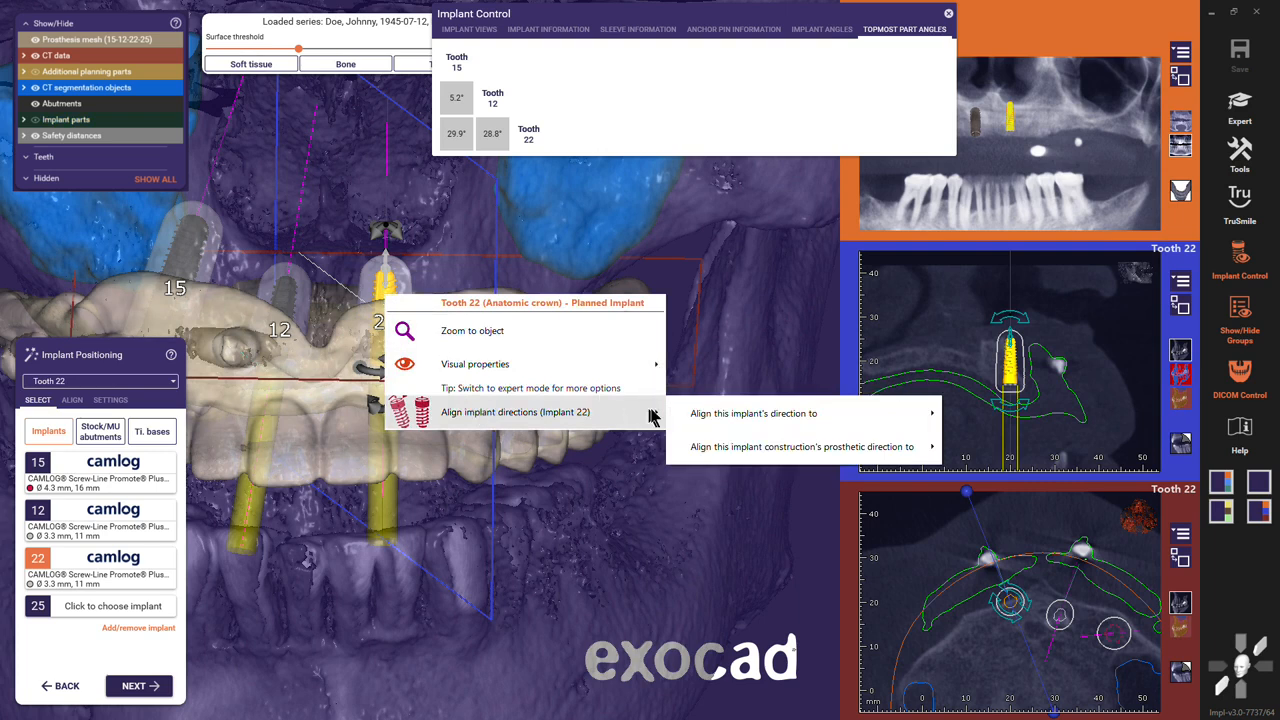
mouse_move(705, 416)
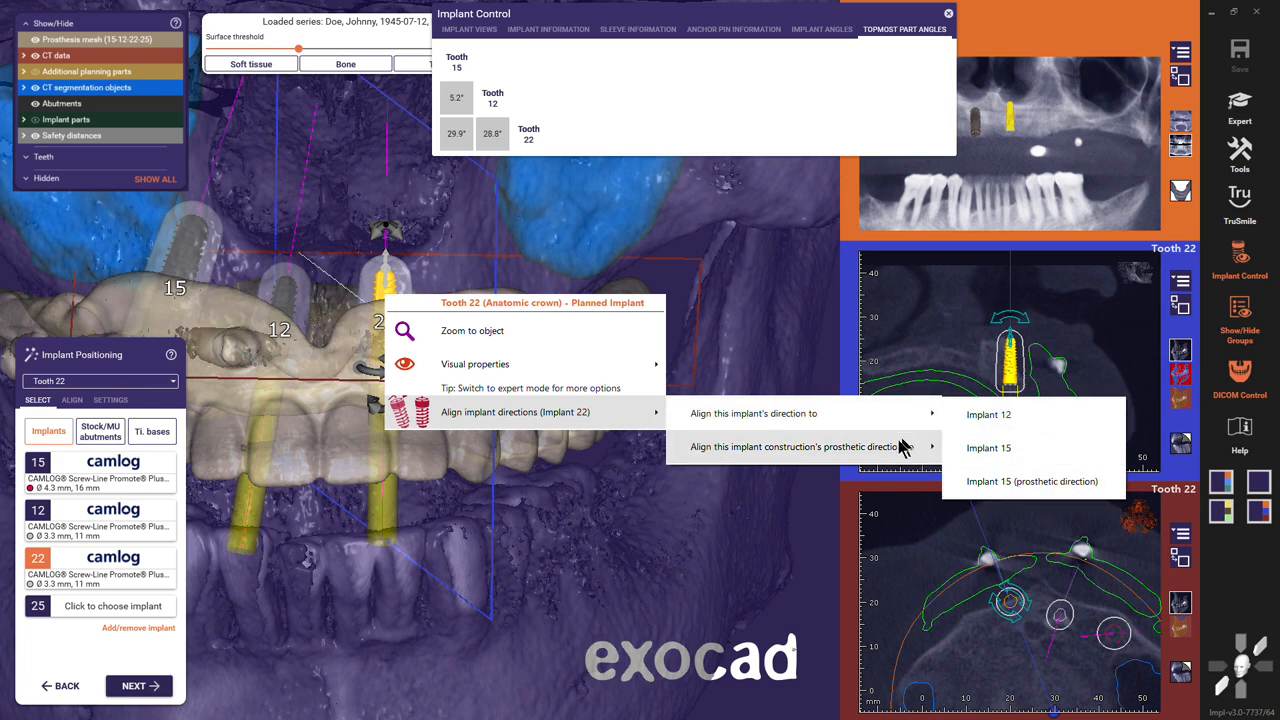
mouse_move(883, 458)
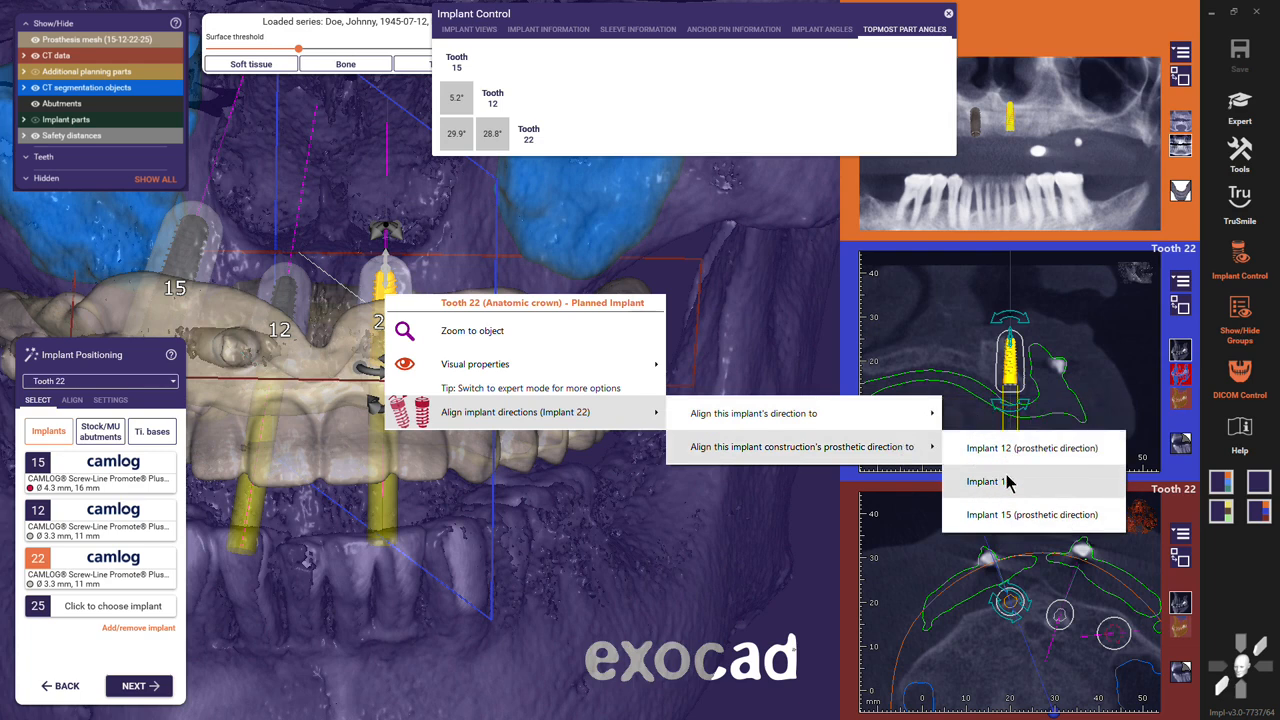
mouse_move(920, 418)
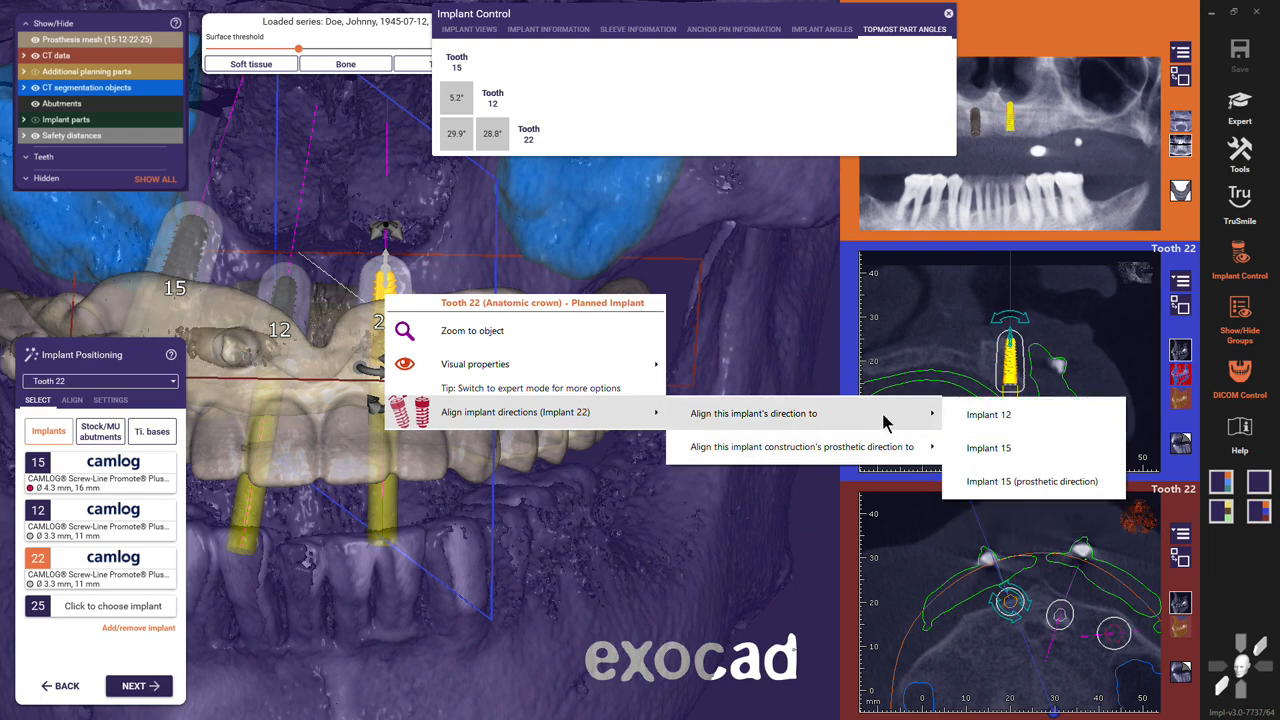
left_click(995, 415)
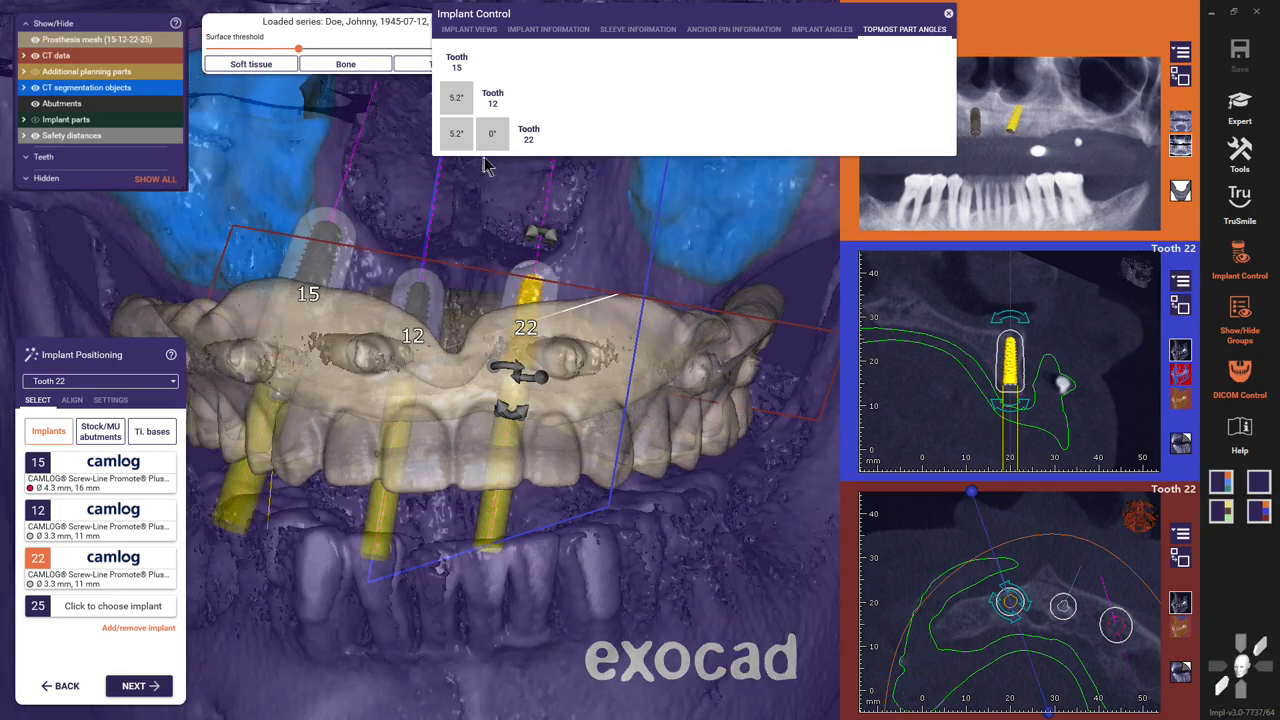
- Adjust the tooth 22 implant's tilt in the 3D view and check its direction against the other implants from the occlusal side
left_click_drag(536, 240, 510, 241)
right_click_drag(484, 270, 521, 480)
left_click_drag(521, 473, 534, 497)
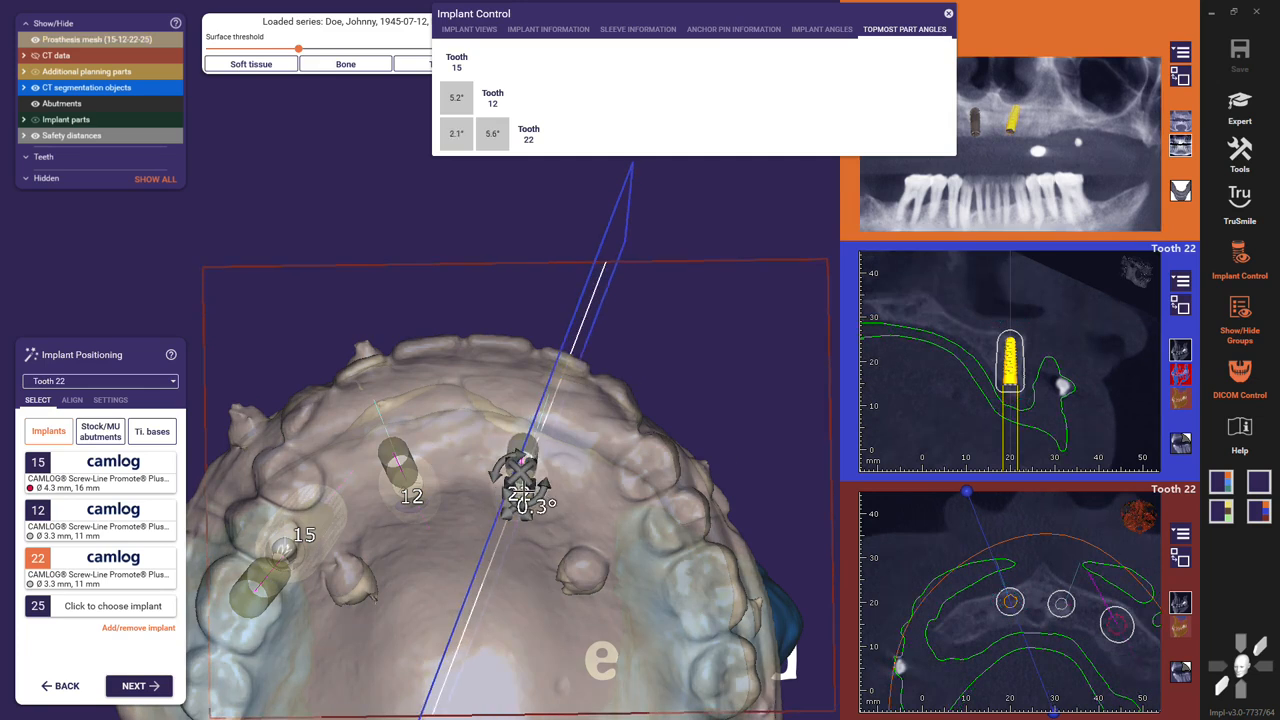
right_click_drag(469, 531, 462, 500)
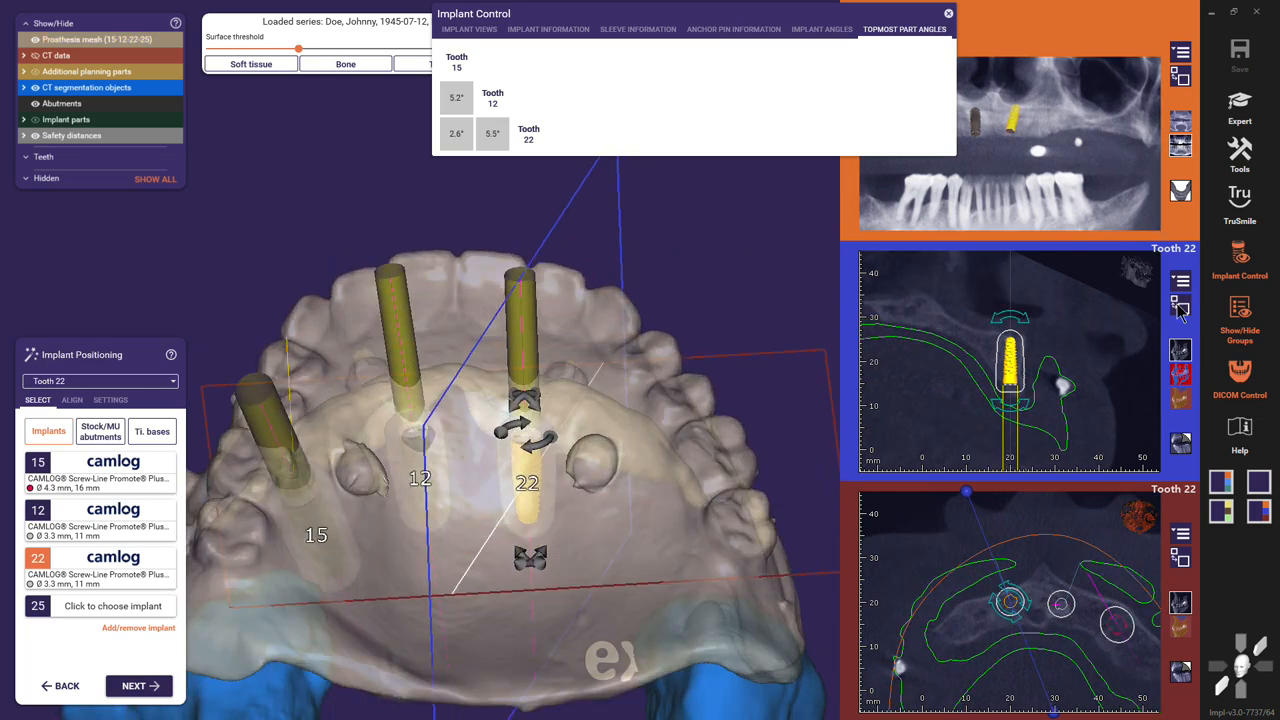
- Examine the tooth 22 implant's bone position in the enlarged cross-section, and restore the main 3D view
left_click(1180, 304)
right_click_drag(420, 448, 494, 439)
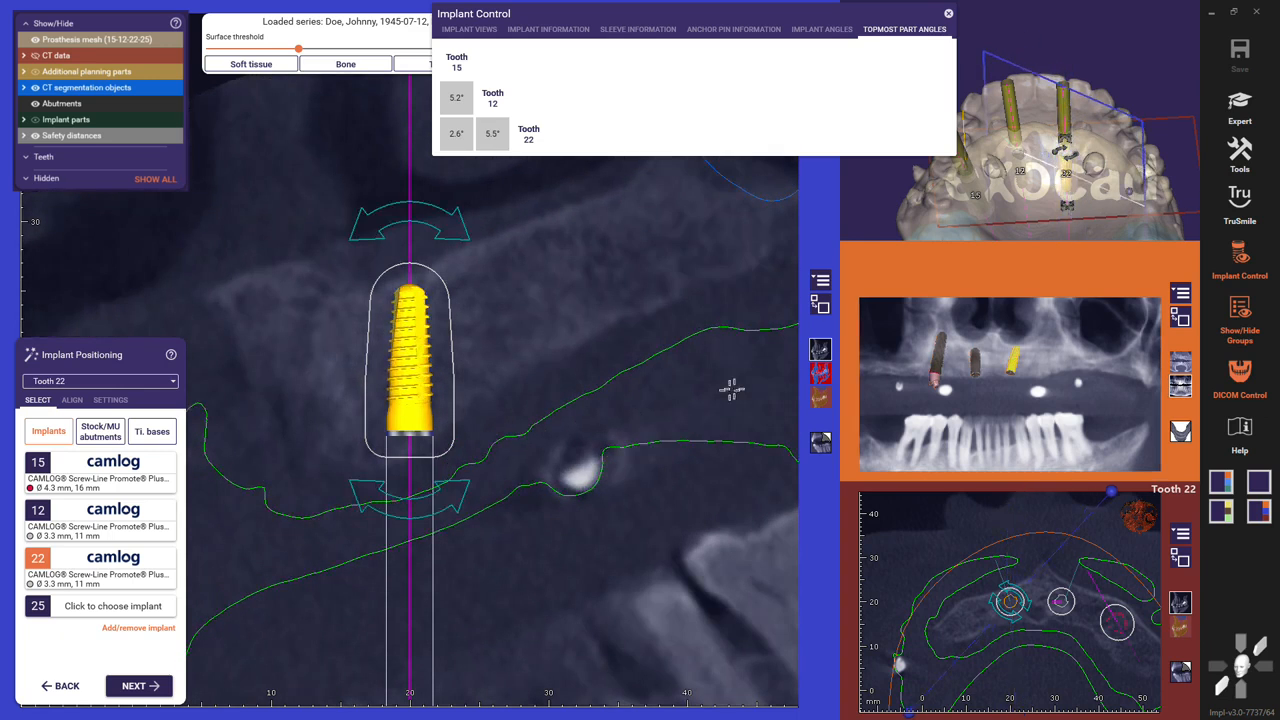
left_click(820, 304)
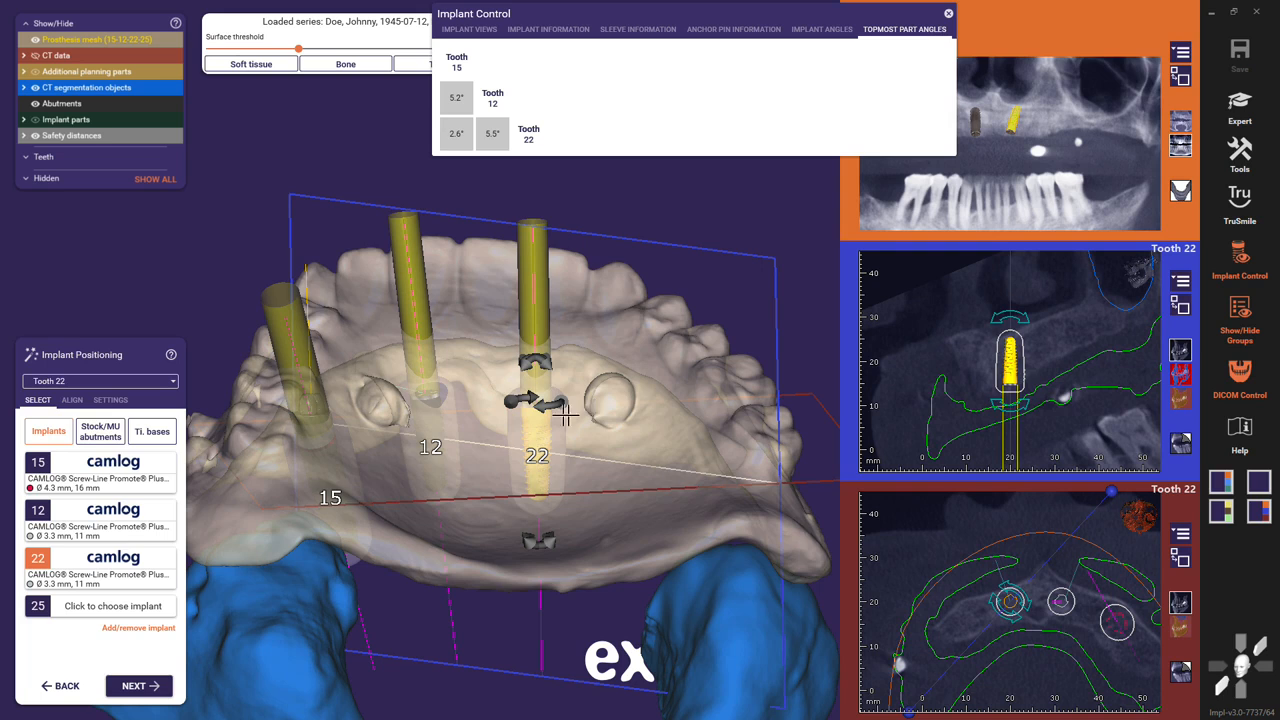
- Tilt the tooth 12 implant closer to parallel with tooth 22 and check its bone position in the enlarged cross-section
left_click(431, 422)
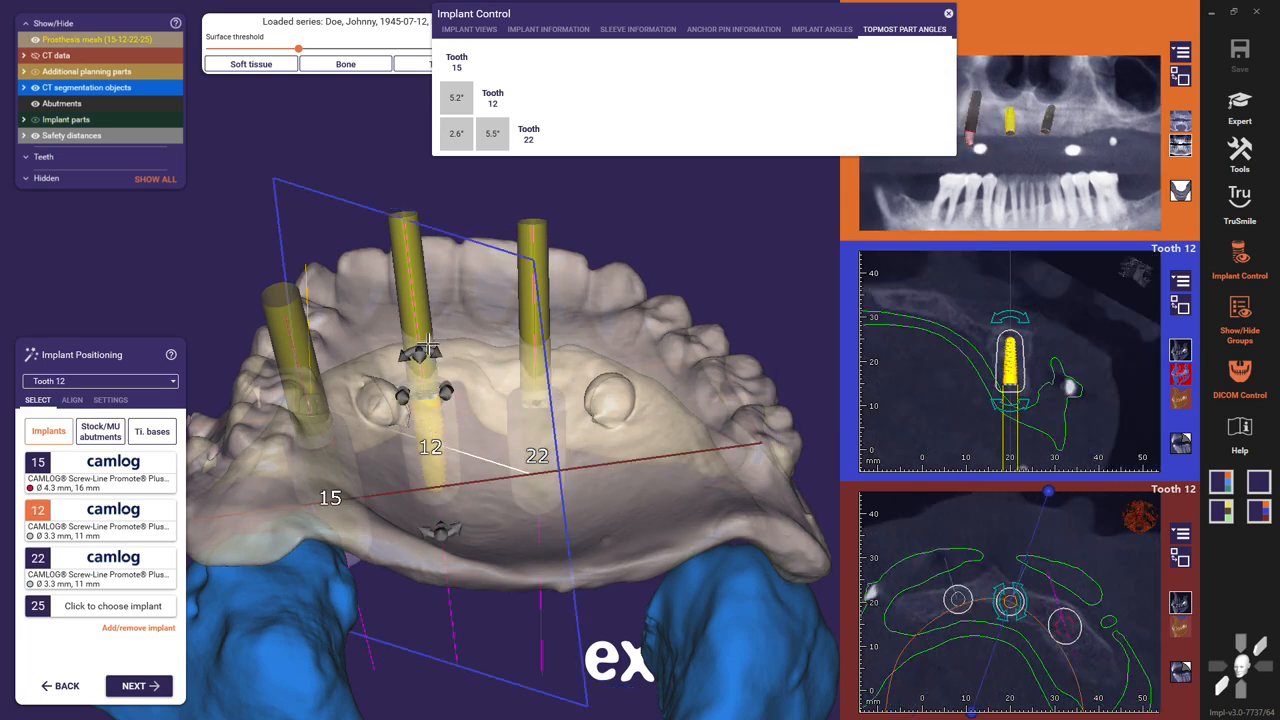
left_click_drag(421, 351, 424, 349)
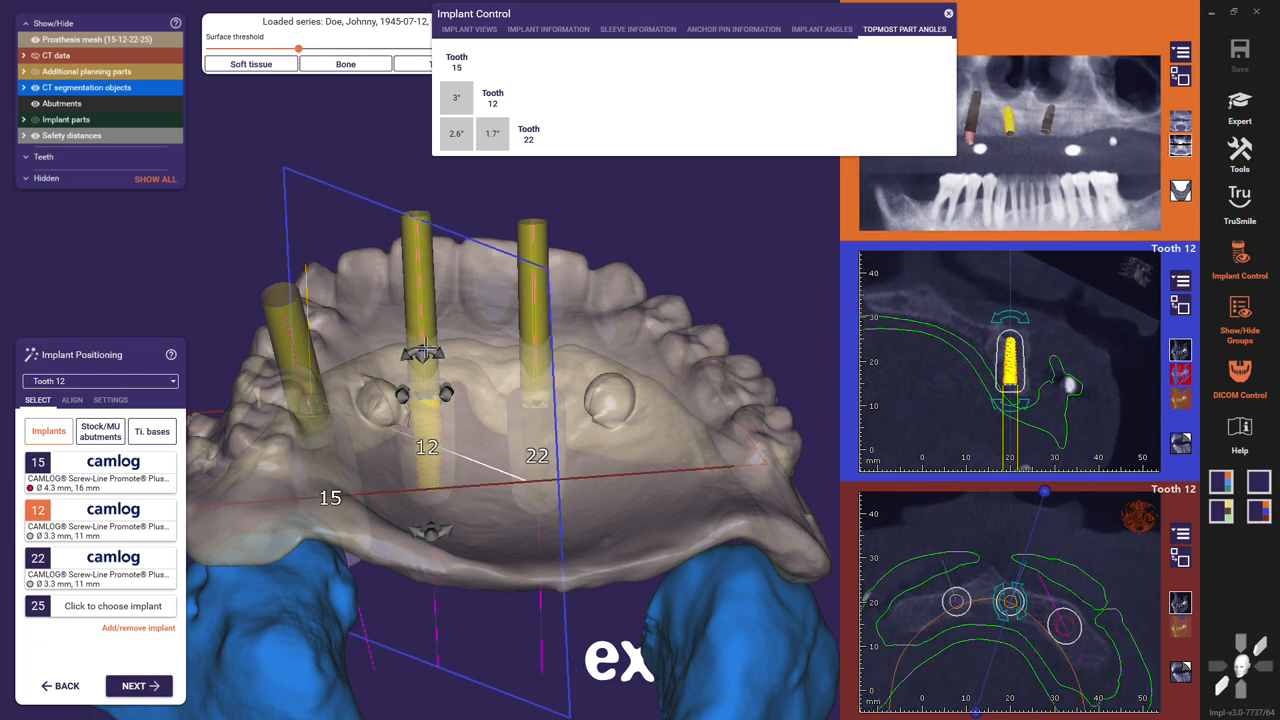
left_click(1181, 308)
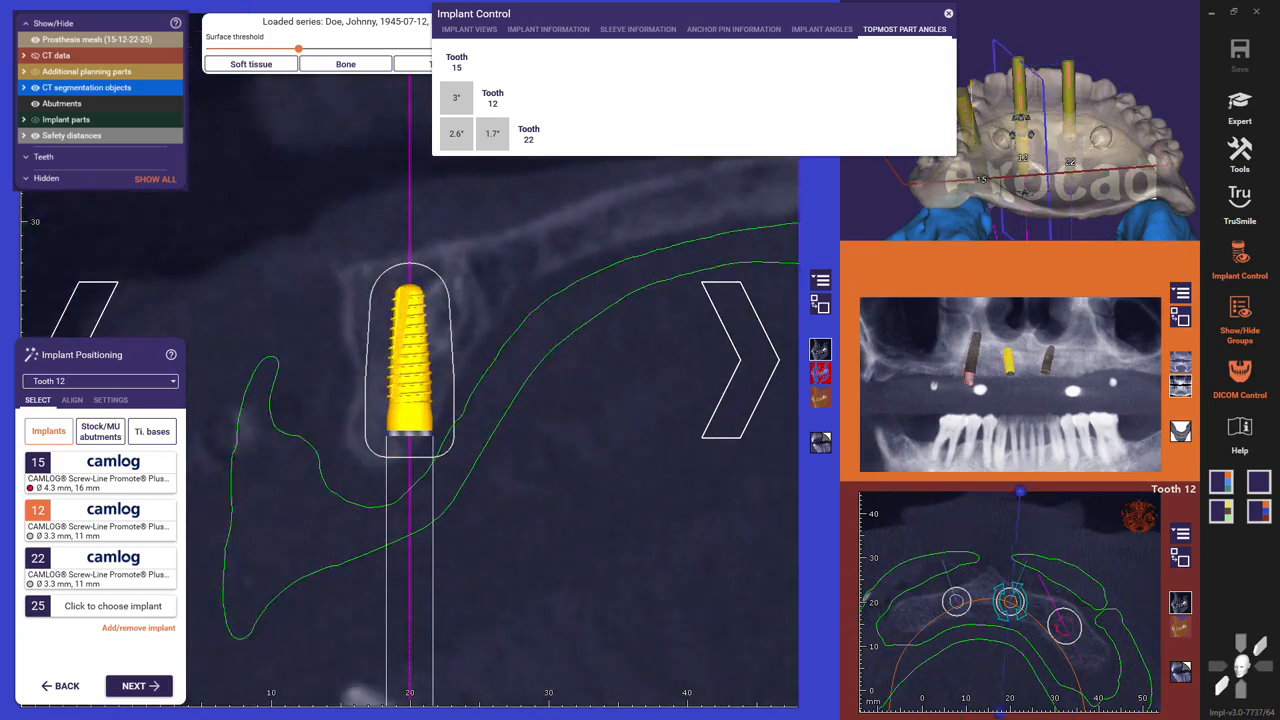
left_click(820, 308)
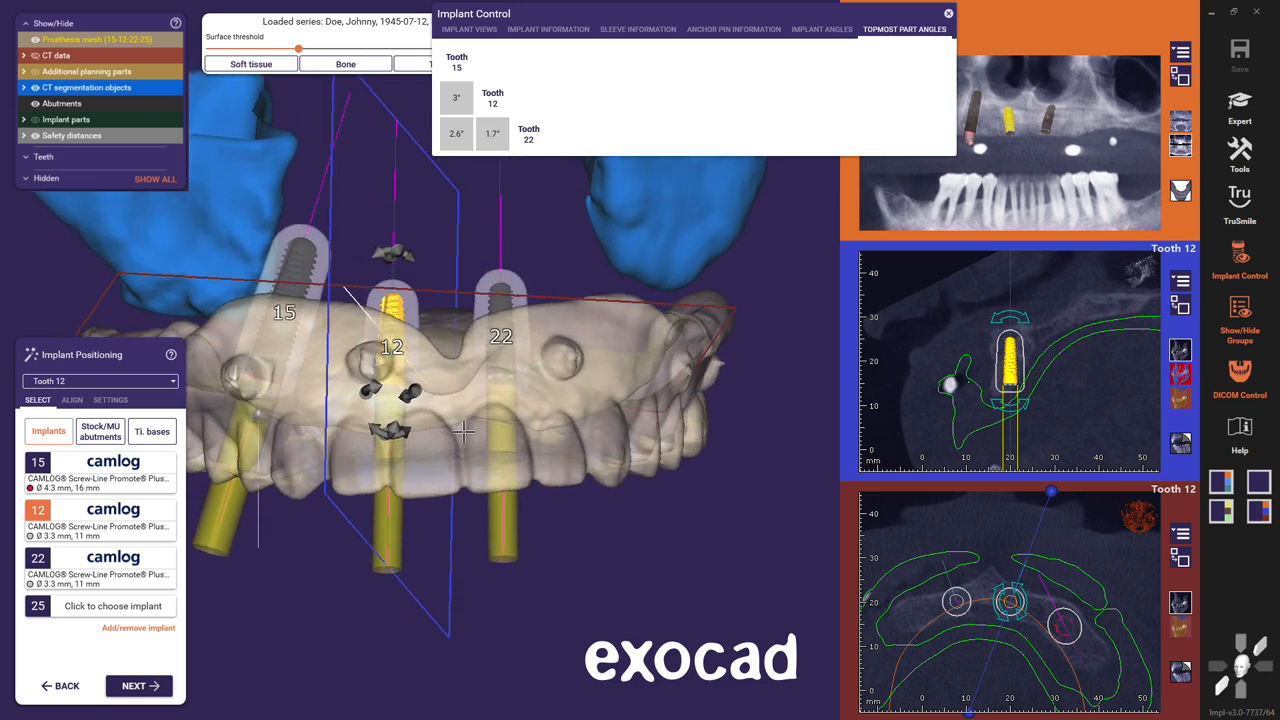
- Place a CAMLOG Screw-Line Promote Plus Guided implant, Ø 4.3 mm and 16 mm long, at tooth 25
left_click(38, 606)
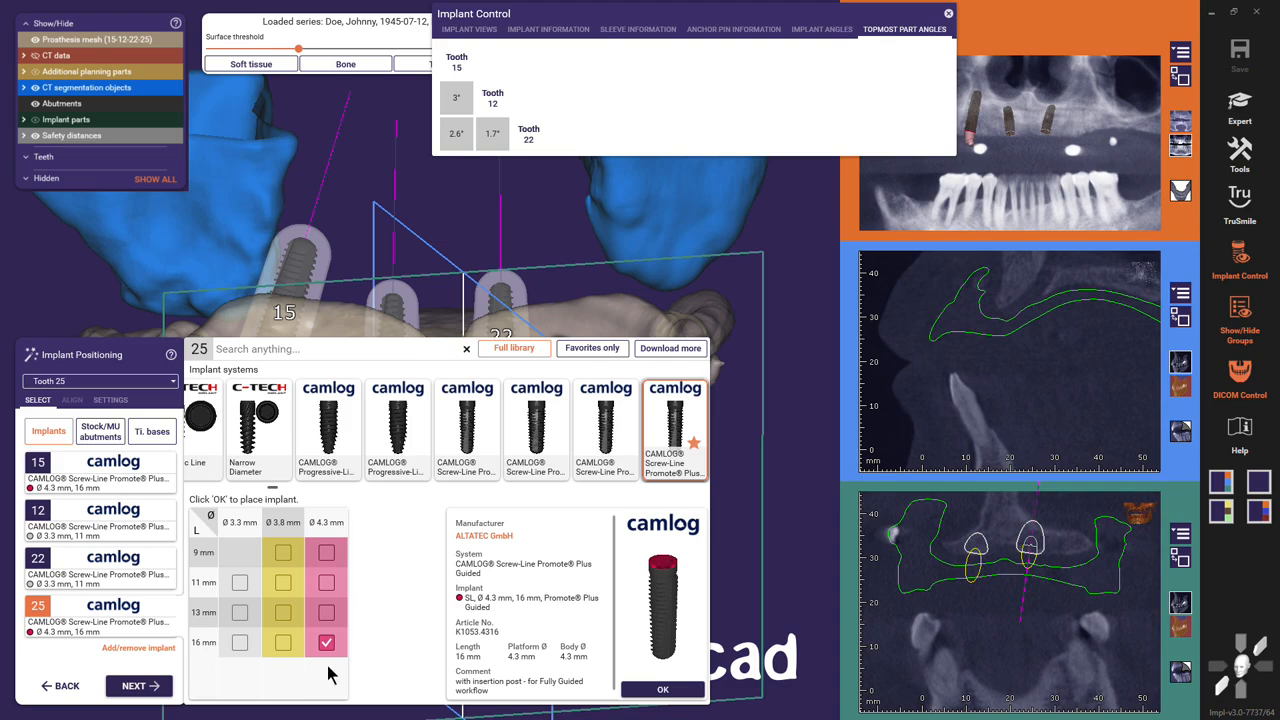
left_click(665, 690)
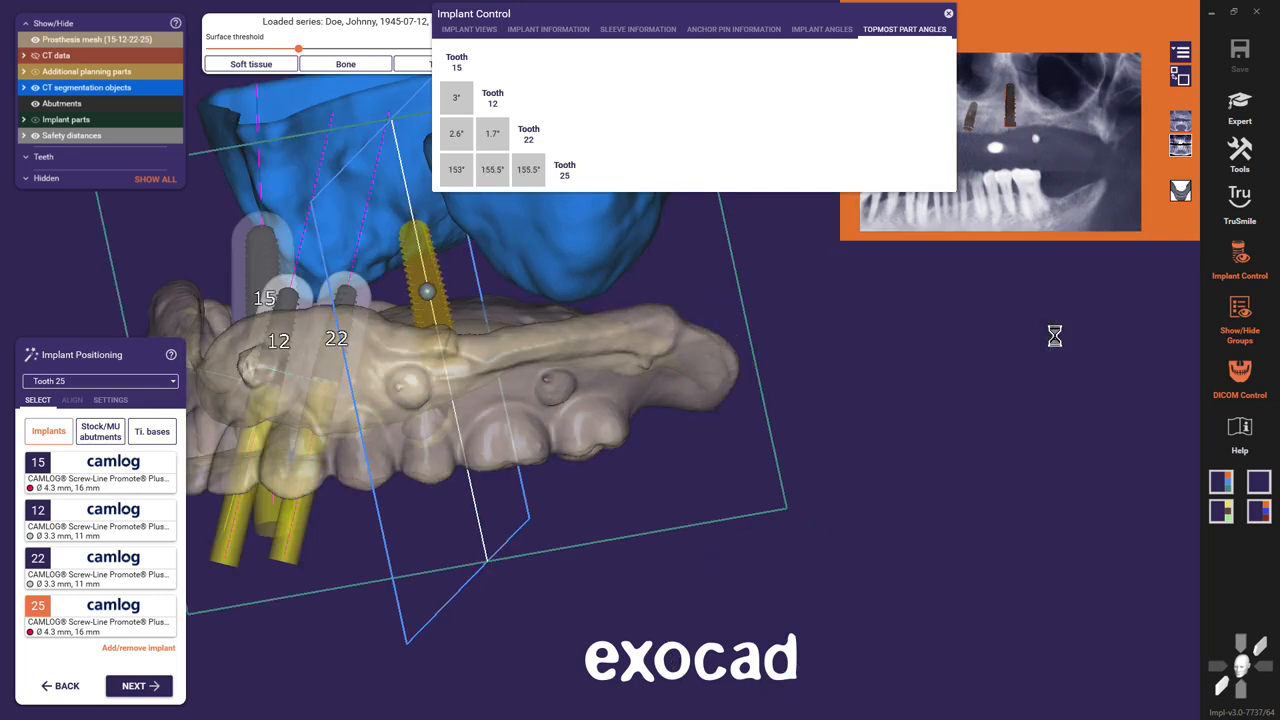
- Add a multi-unit CAMLOG COMFOUR abutment to the tooth 25 implant: angled 30°, Ø 4.3 mm, GH 4.0 mm bar abutment
left_click(104, 435)
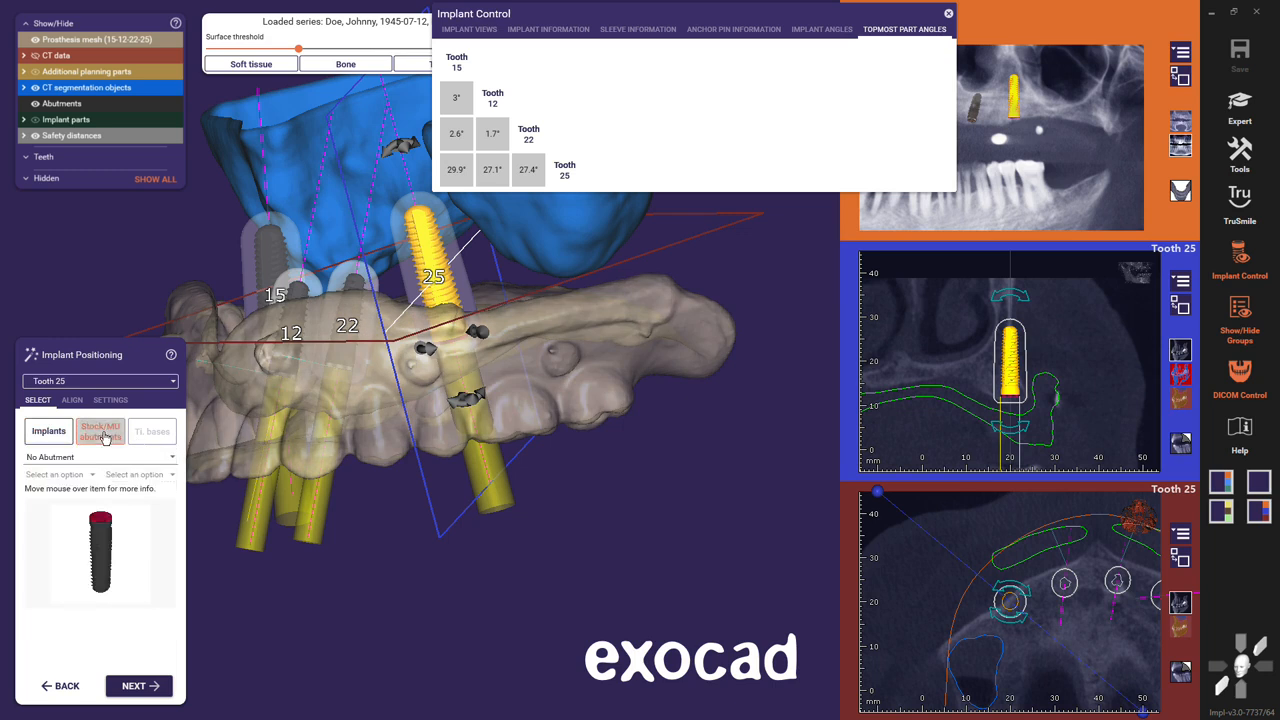
left_click(174, 457)
left_click(137, 533)
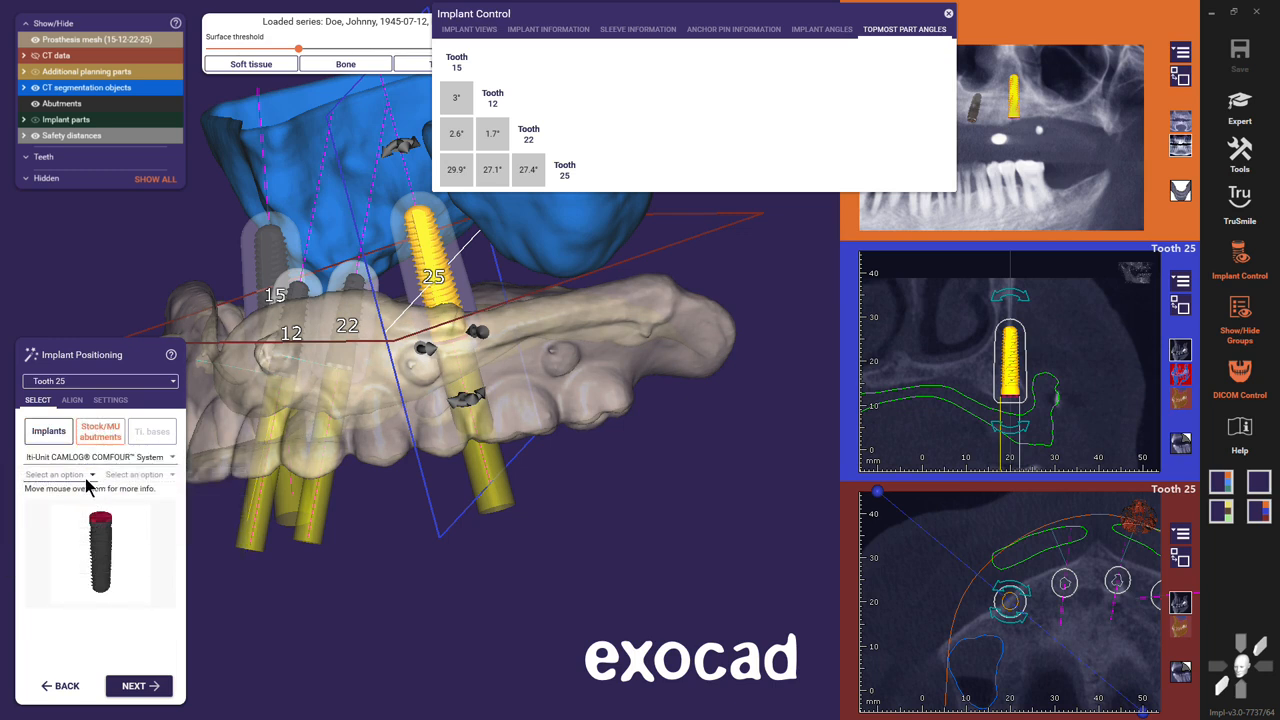
left_click(85, 479)
left_click(57, 537)
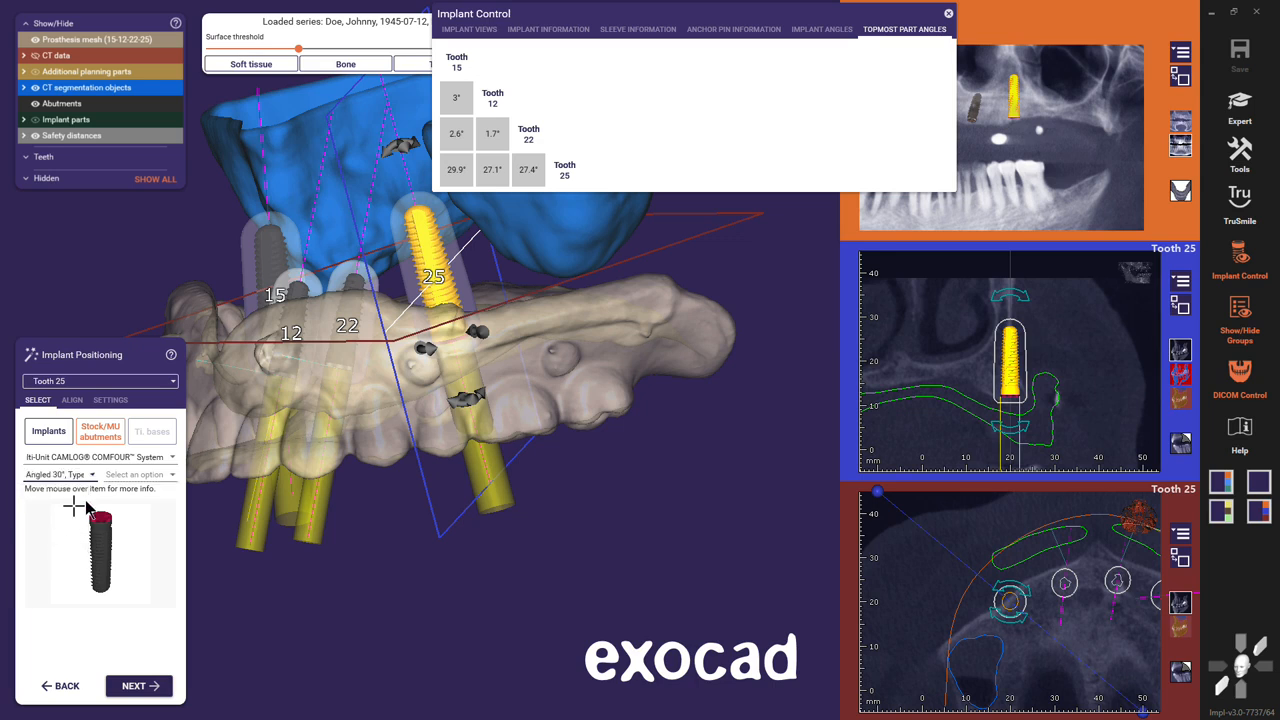
left_click(167, 479)
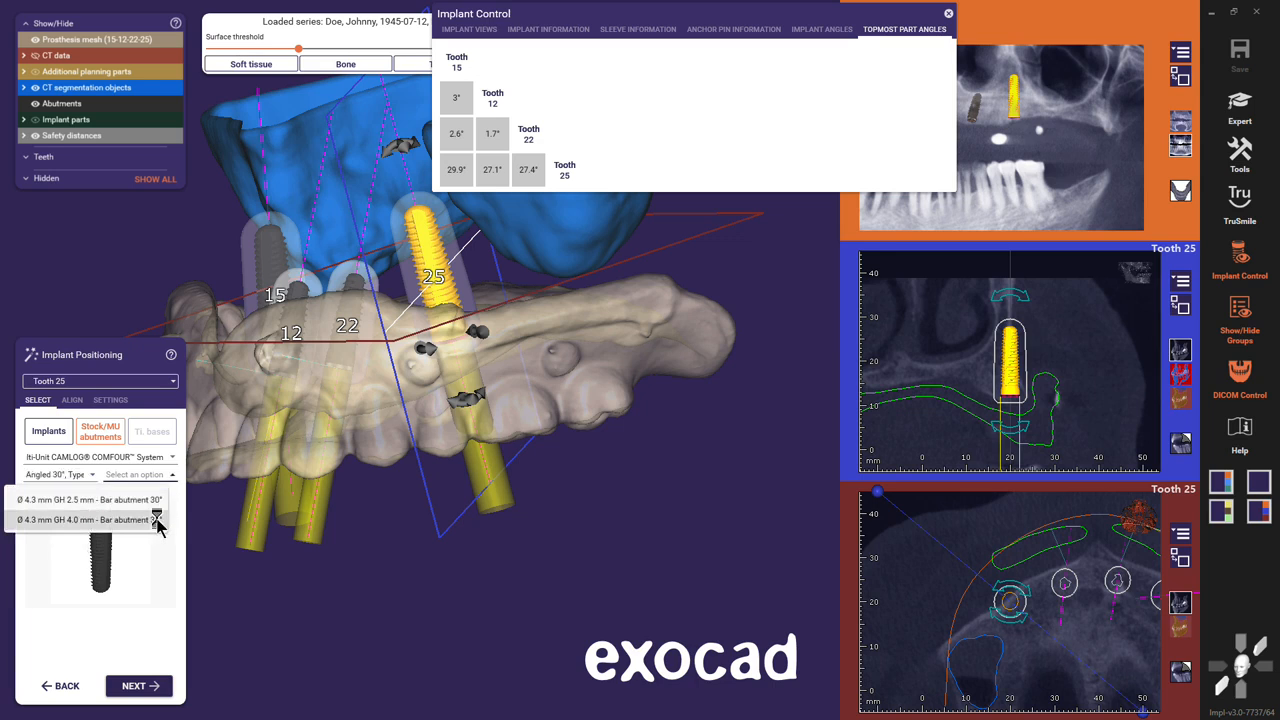
left_click(157, 520)
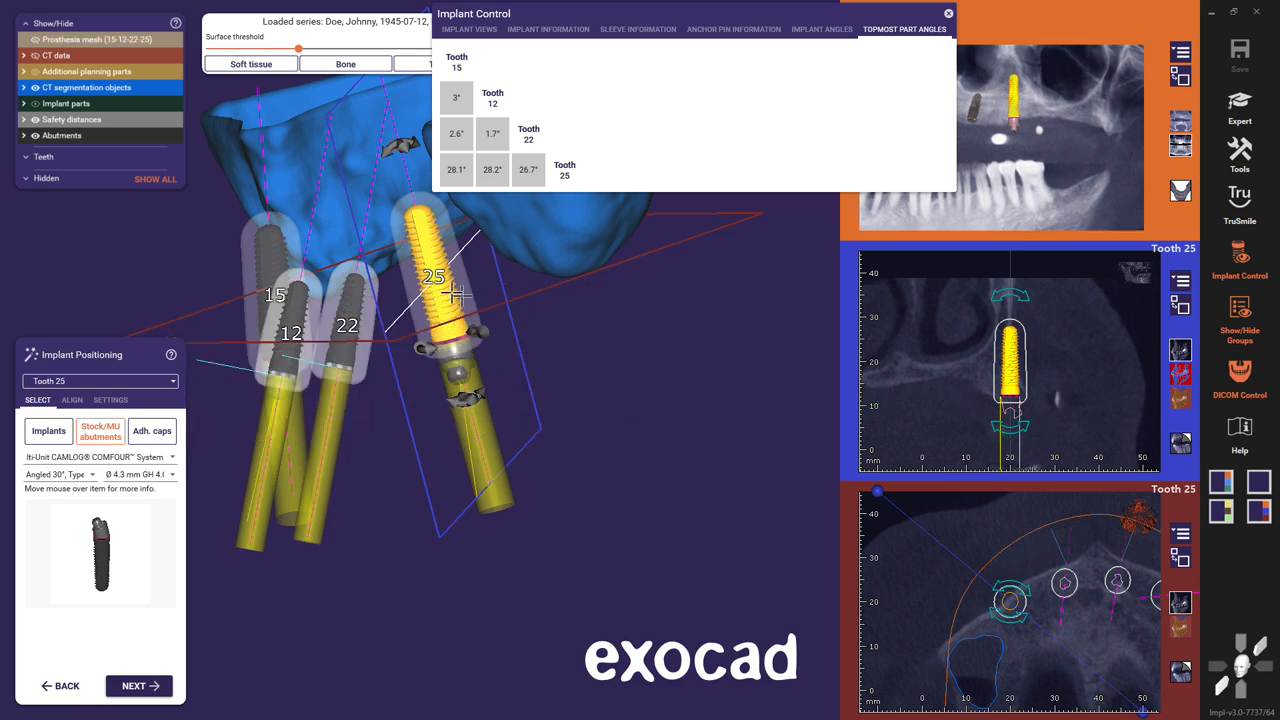
- Hide the safety distances and the yellow cylinder below the tooth 25 implant, keeping the CT data hidden
left_click(36, 120)
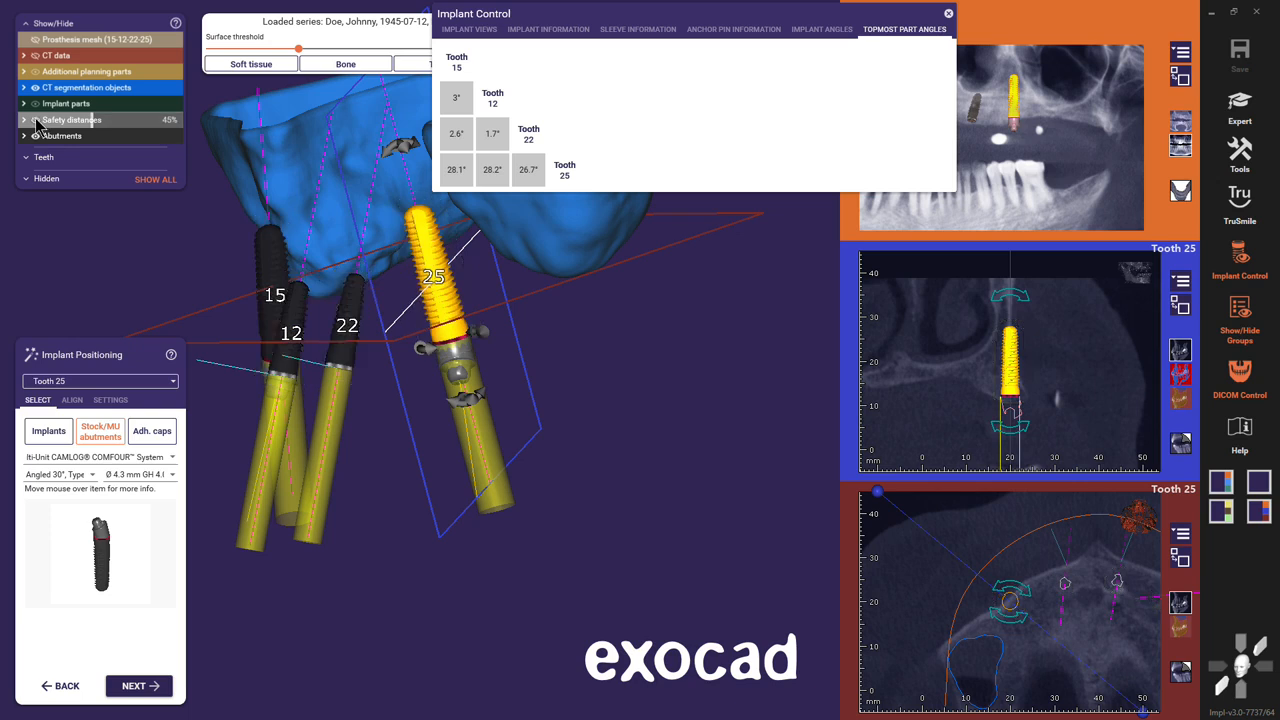
middle_click(487, 434, "ctrl")
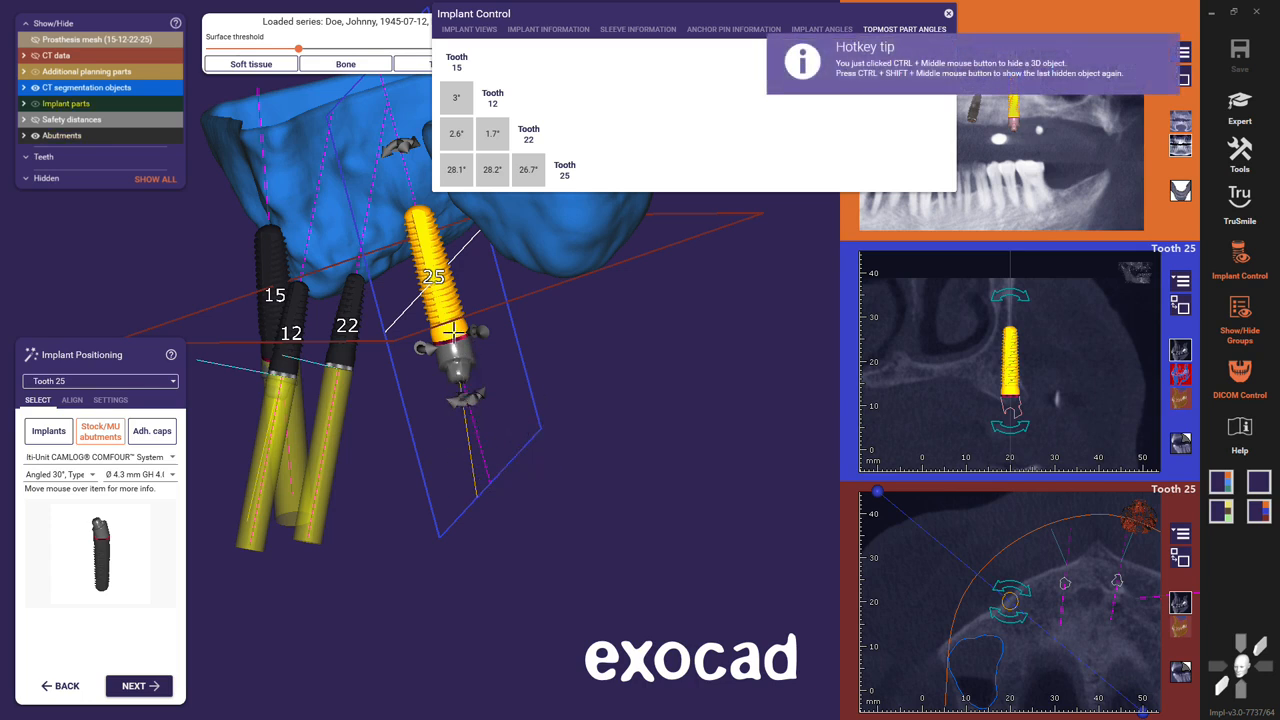
middle_click(454, 332, "ctrl+shift")
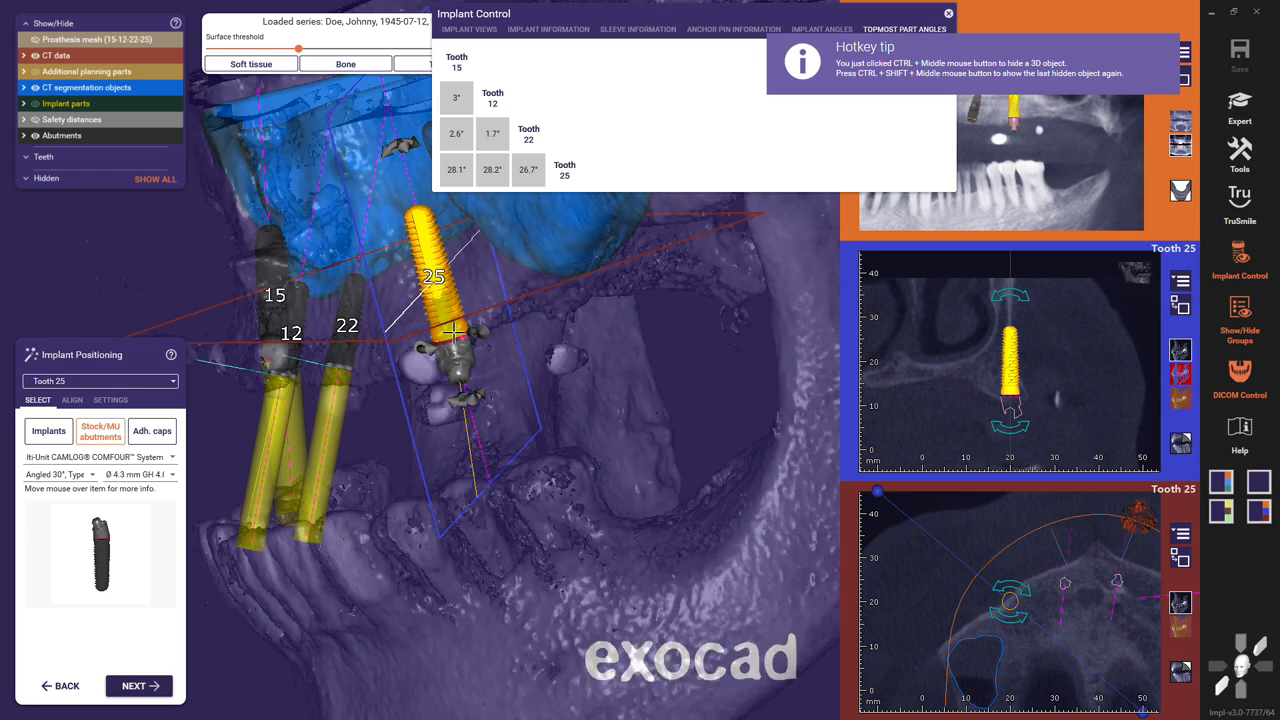
middle_click(454, 332, "ctrl")
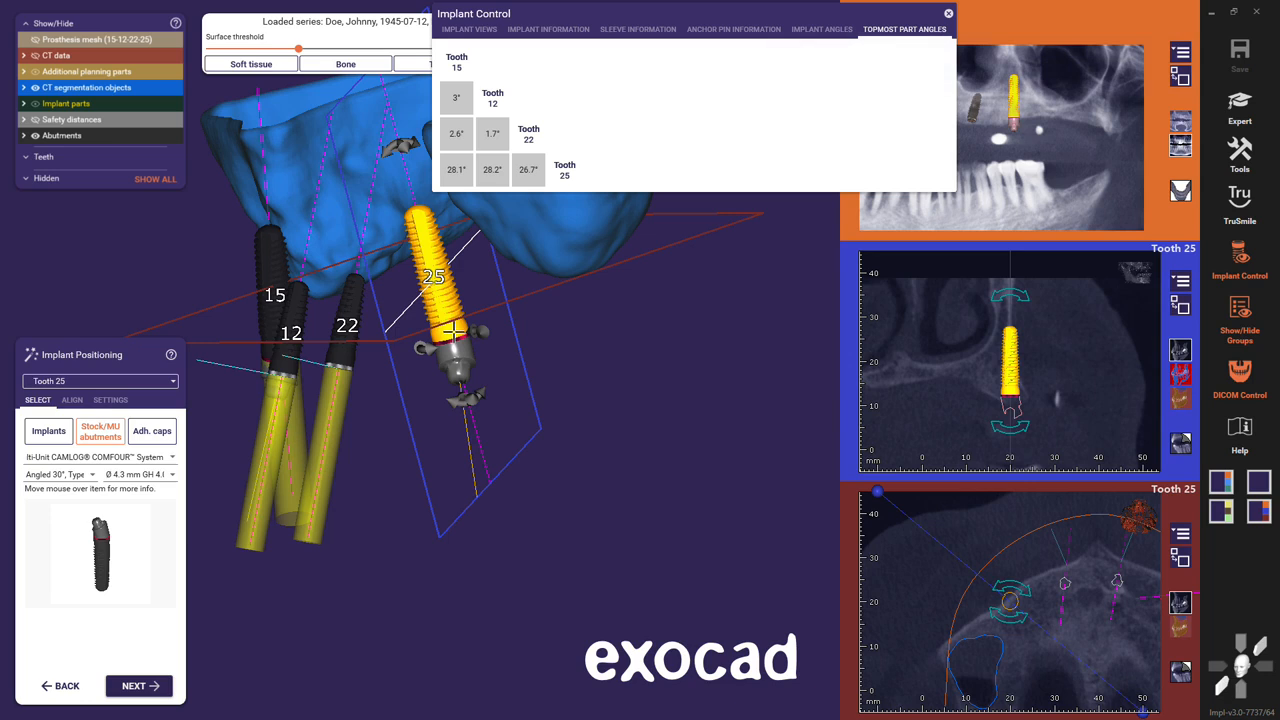
- Try rotating the tooth 25 implant around its superstructure, and undo that rotation
right_click(454, 332)
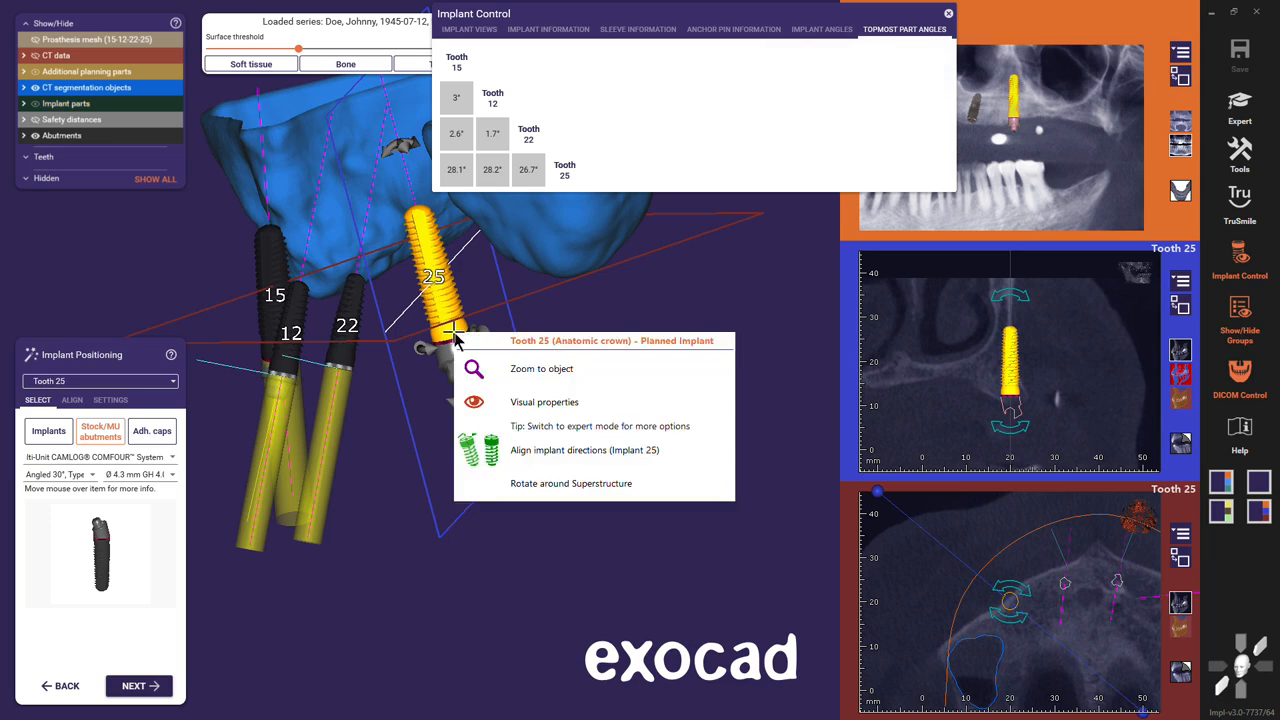
left_click(536, 486)
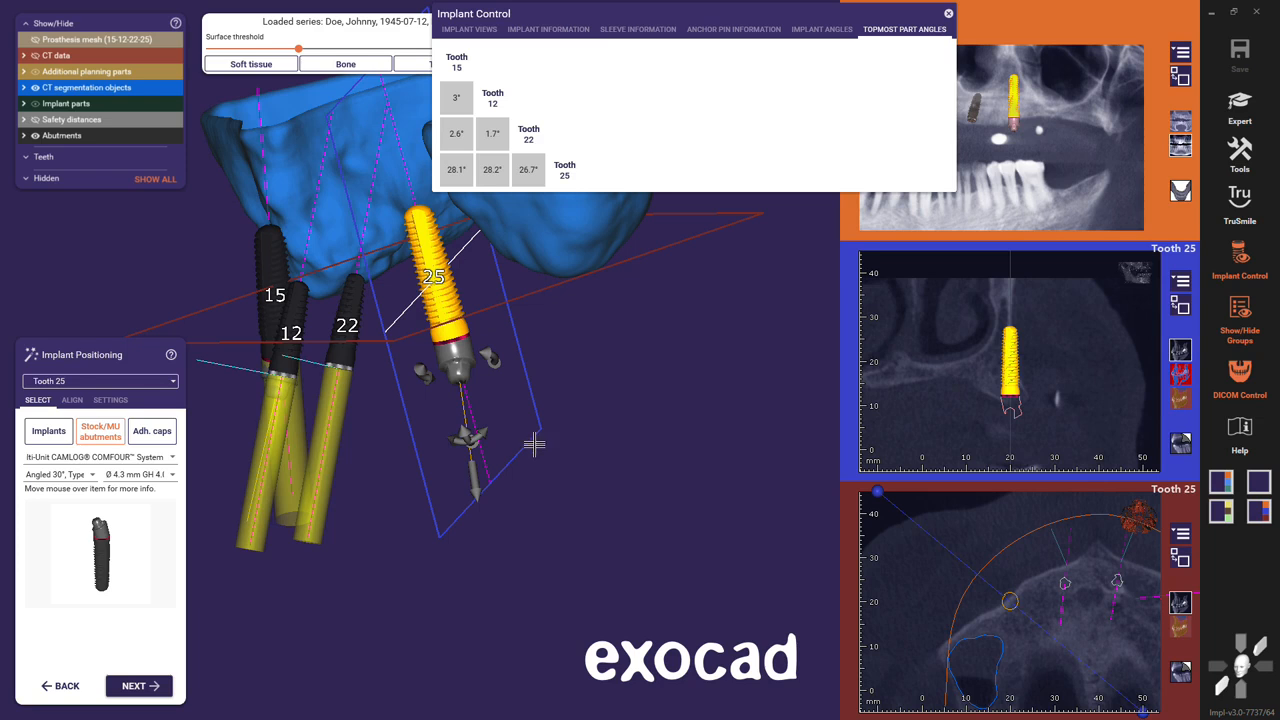
mouse_move(496, 355)
left_mouse_down()
mouse_move(447, 360)
mouse_move(483, 350)
left_mouse_up()
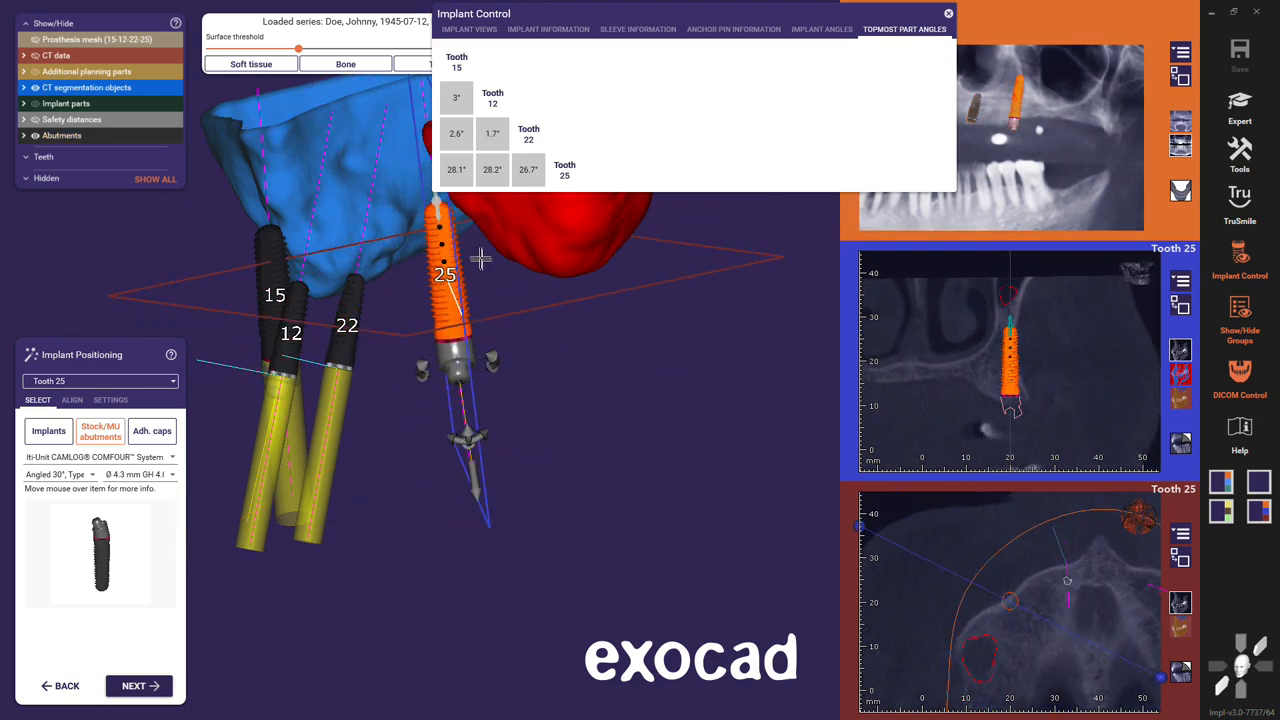
left_click_drag(727, 15, 890, 32)
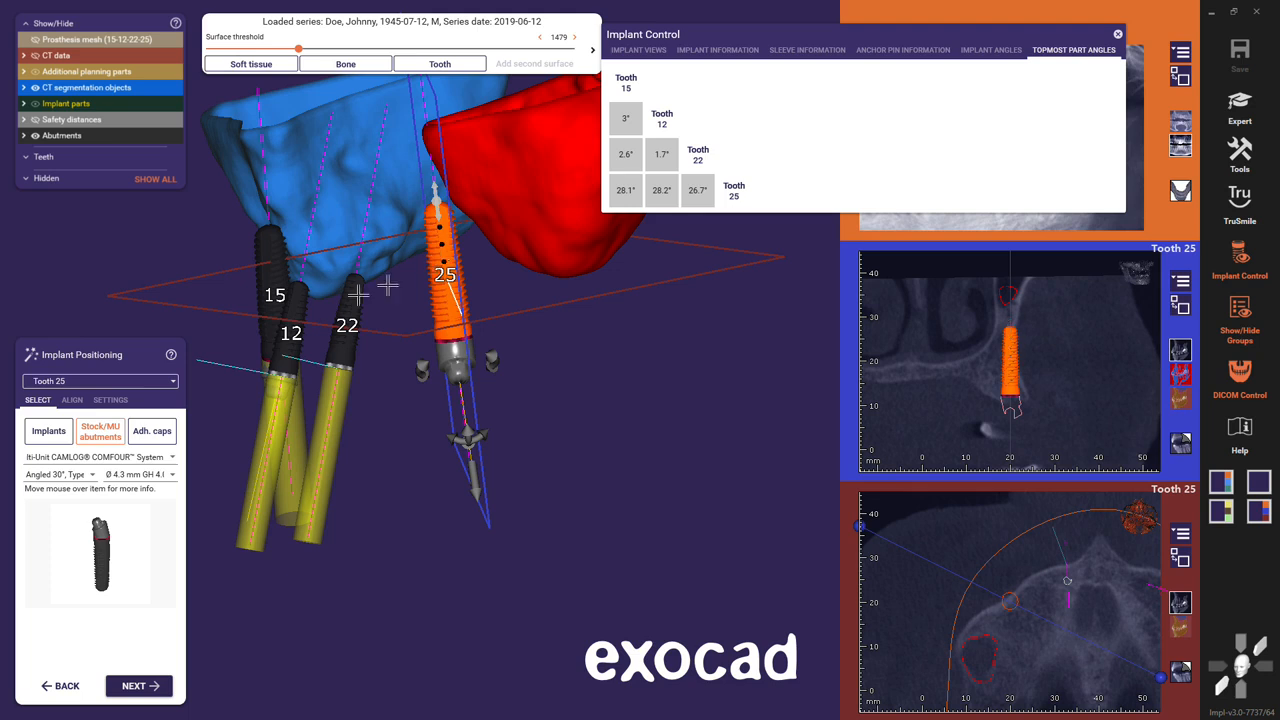
left_click(72, 400)
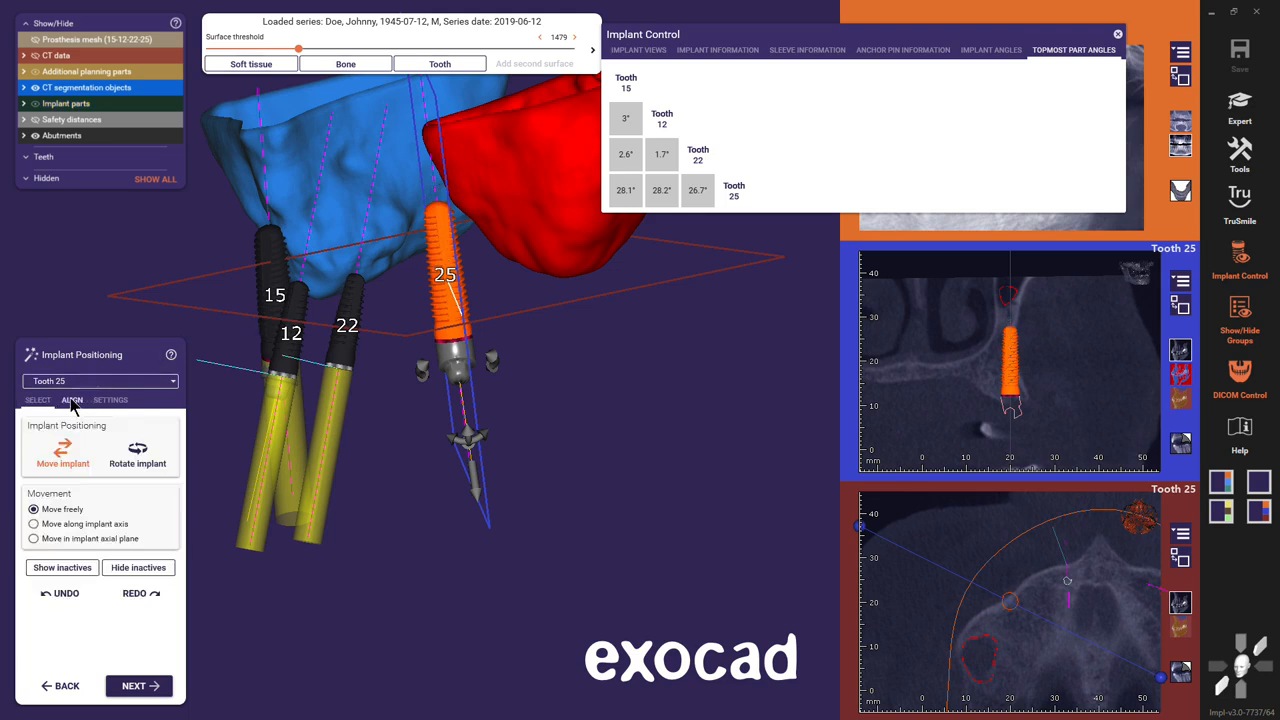
left_click(60, 598)
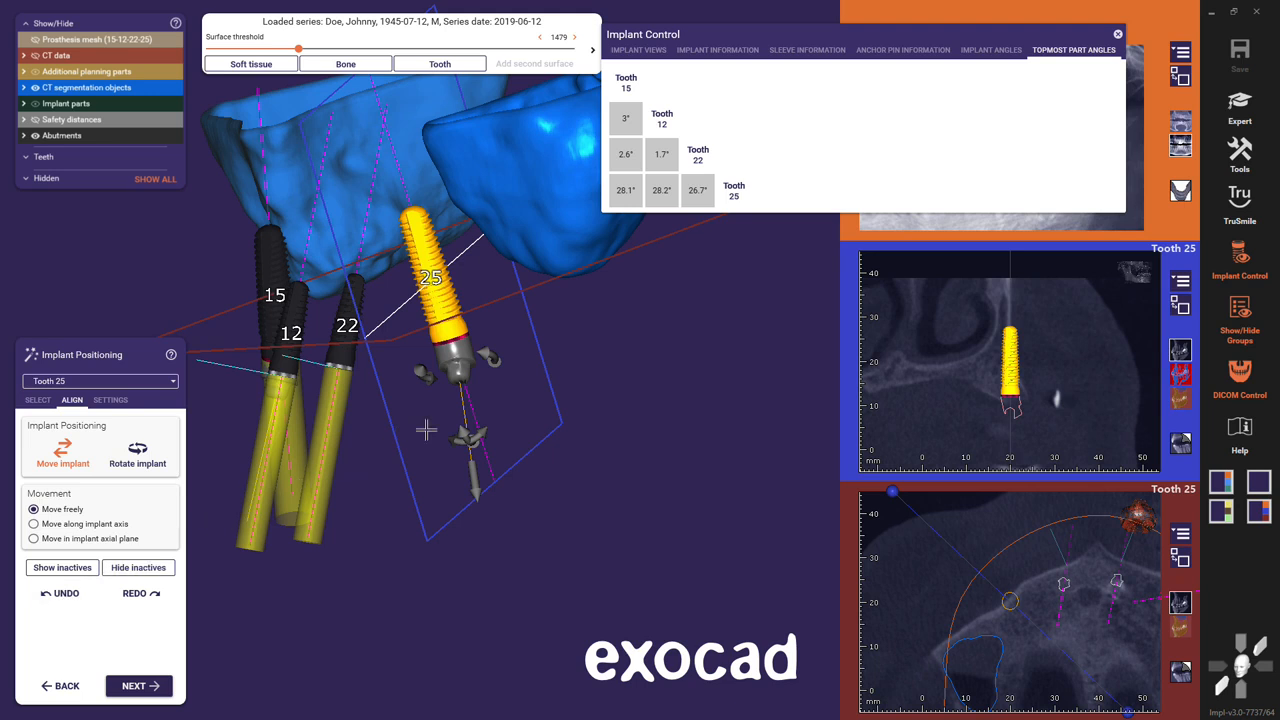
- Show the prosthesis mesh and rotate the tooth 25 implant to bring its abutment direction nearly parallel to the other implants
key("p")
right_click(448, 325)
left_click(526, 484)
mouse_move(482, 331)
left_mouse_down("ctrl")
mouse_move(442, 346)
mouse_move(470, 335)
left_mouse_up("ctrl")
right_click_drag(457, 348, 460, 345)
left_click_drag(629, 319, 579, 321)
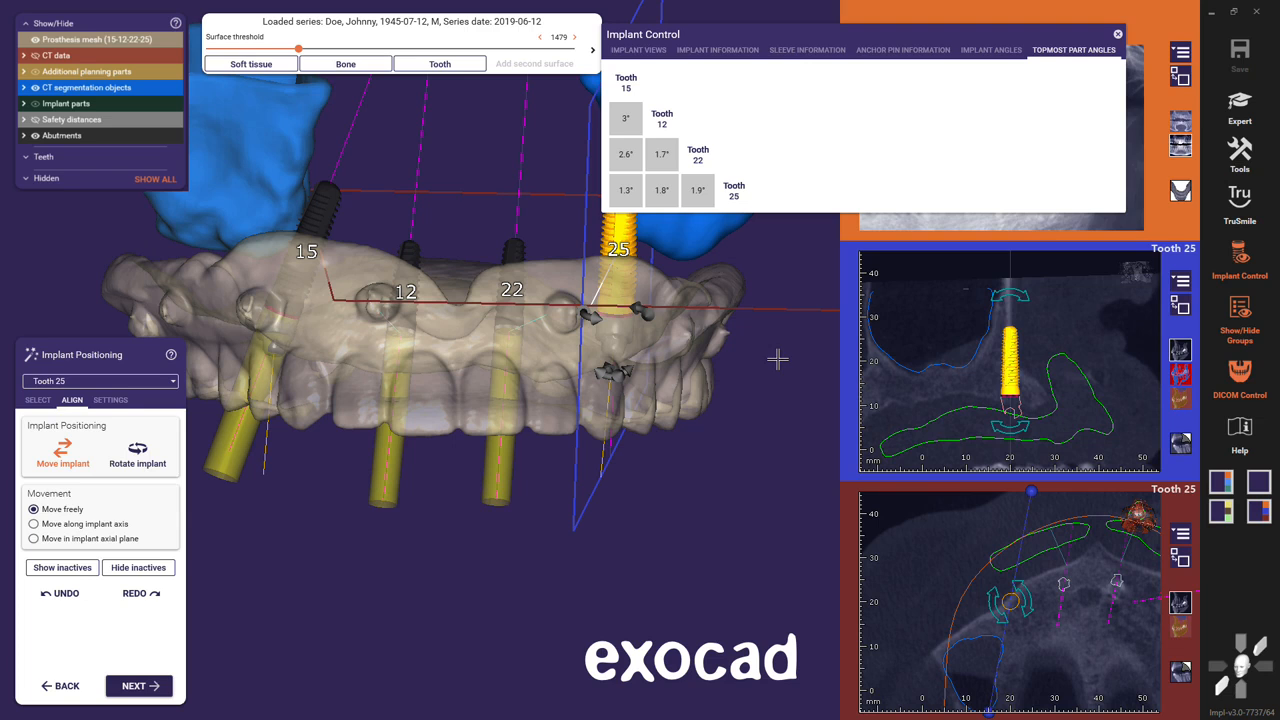
- Shift the tooth 25 implant in the cross-section and tilt its apex clear of the adjacent sinus
left_click_drag(1010, 361, 999, 359)
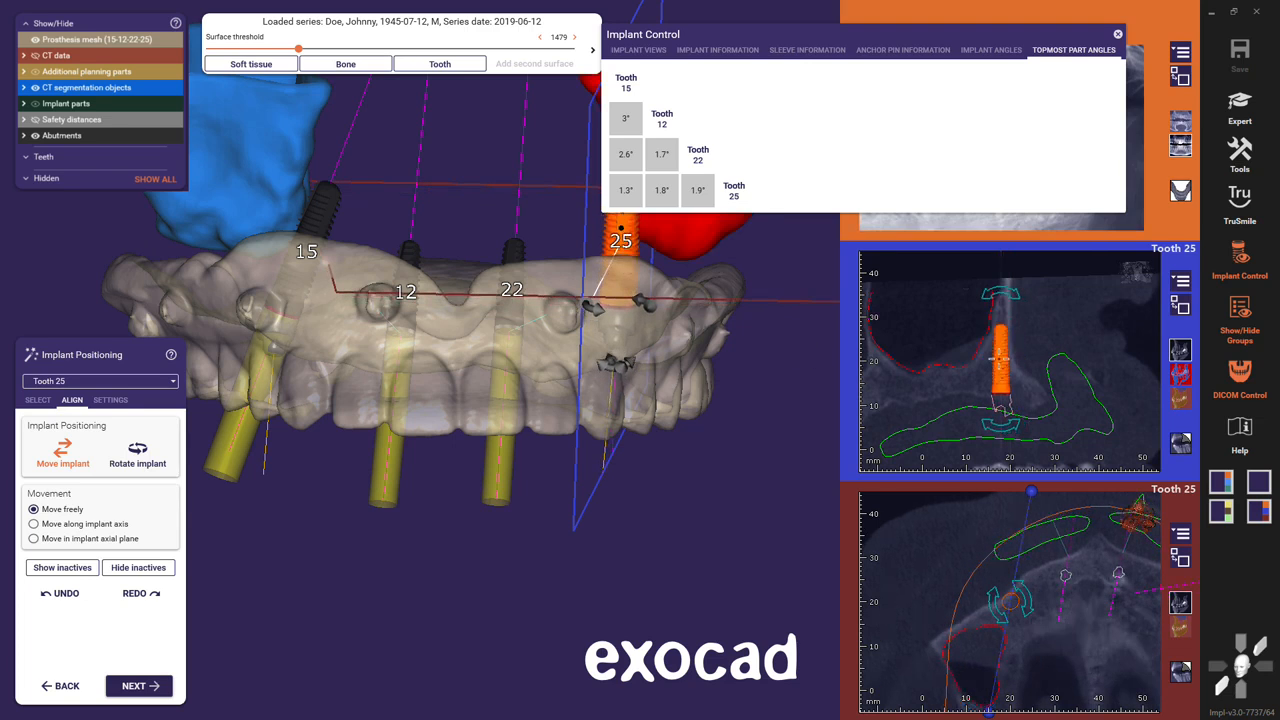
middle_click_drag(553, 341, 527, 450)
left_click_drag(591, 222, 550, 220)
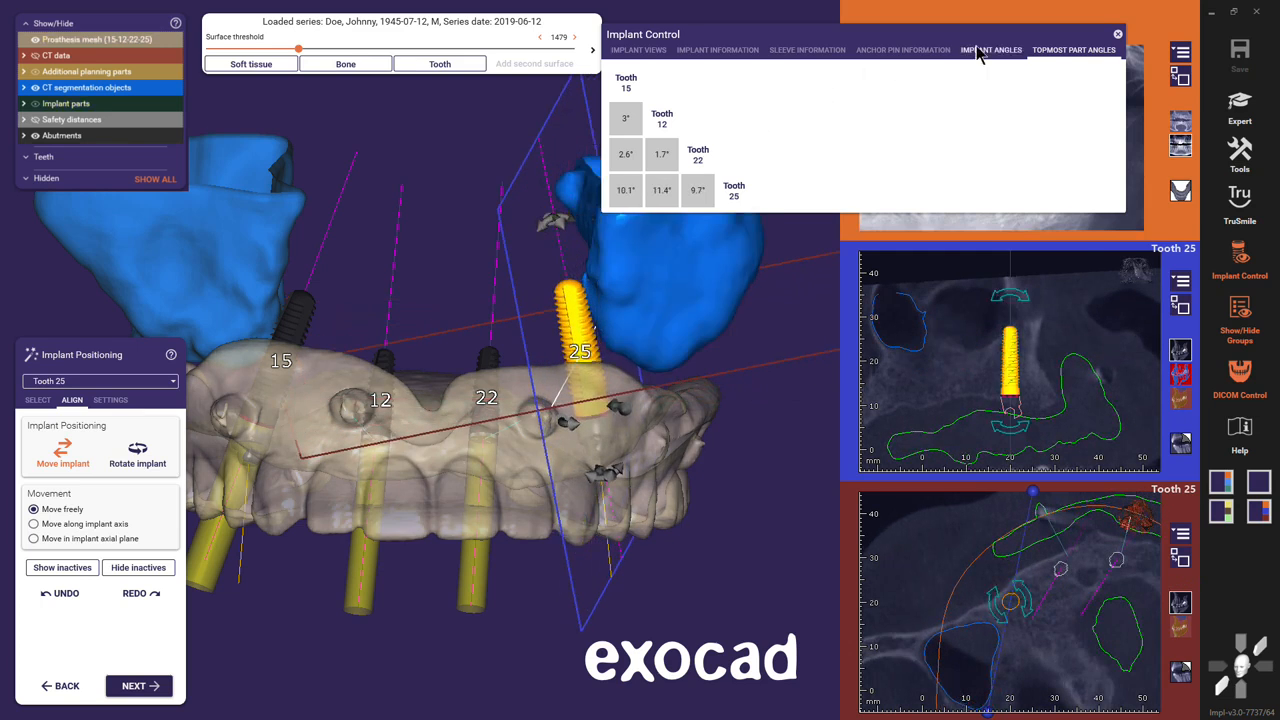
- Compare the implant angles with the topmost part angles and fine-tune the tooth 25 implant's rotation and tilt
left_click(976, 52)
mouse_move(600, 510)
right_mouse_down()
mouse_move(430, 520)
mouse_move(560, 570)
mouse_move(582, 493)
right_mouse_up()
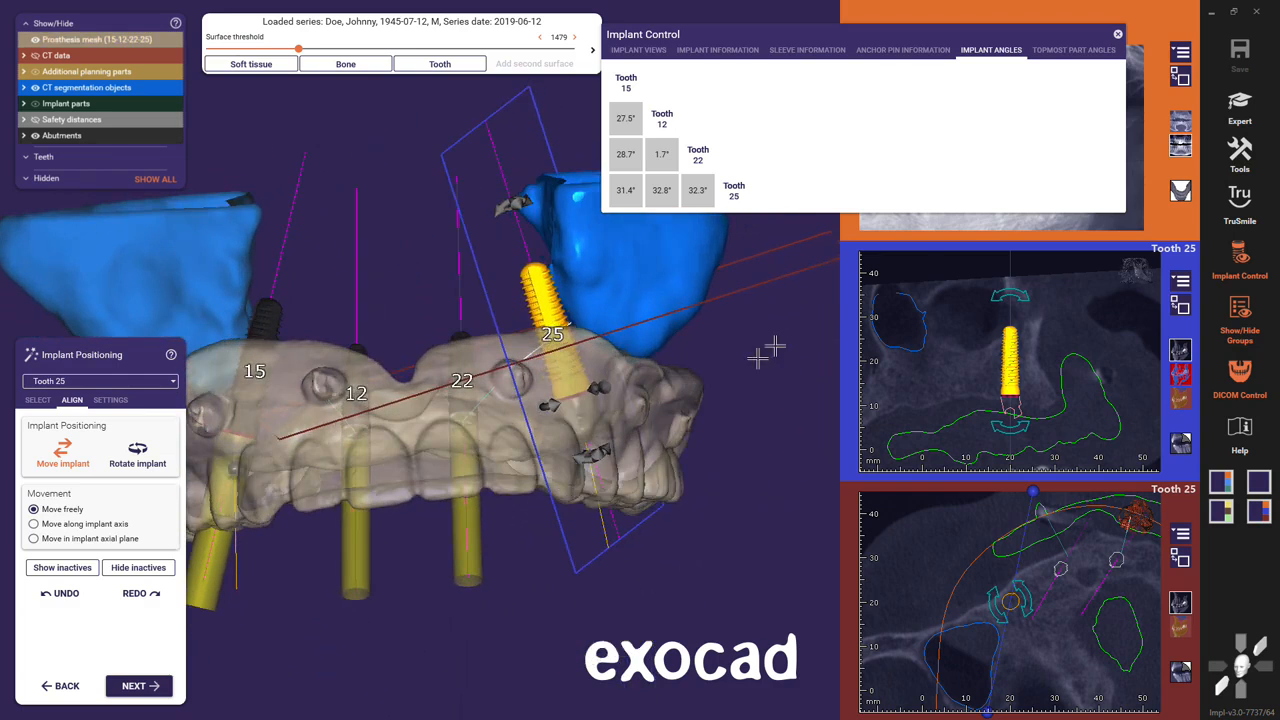
left_click(1074, 50)
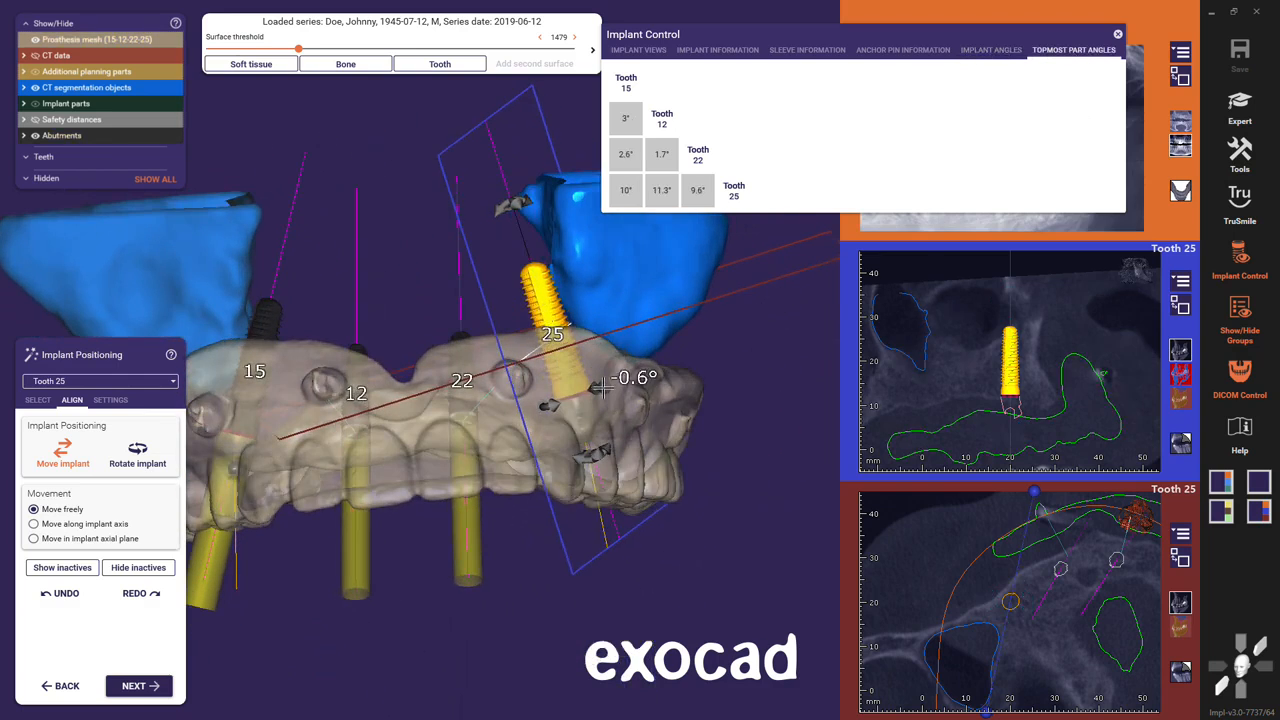
left_click_drag(514, 207, 507, 206)
right_click_drag(430, 414, 583, 291)
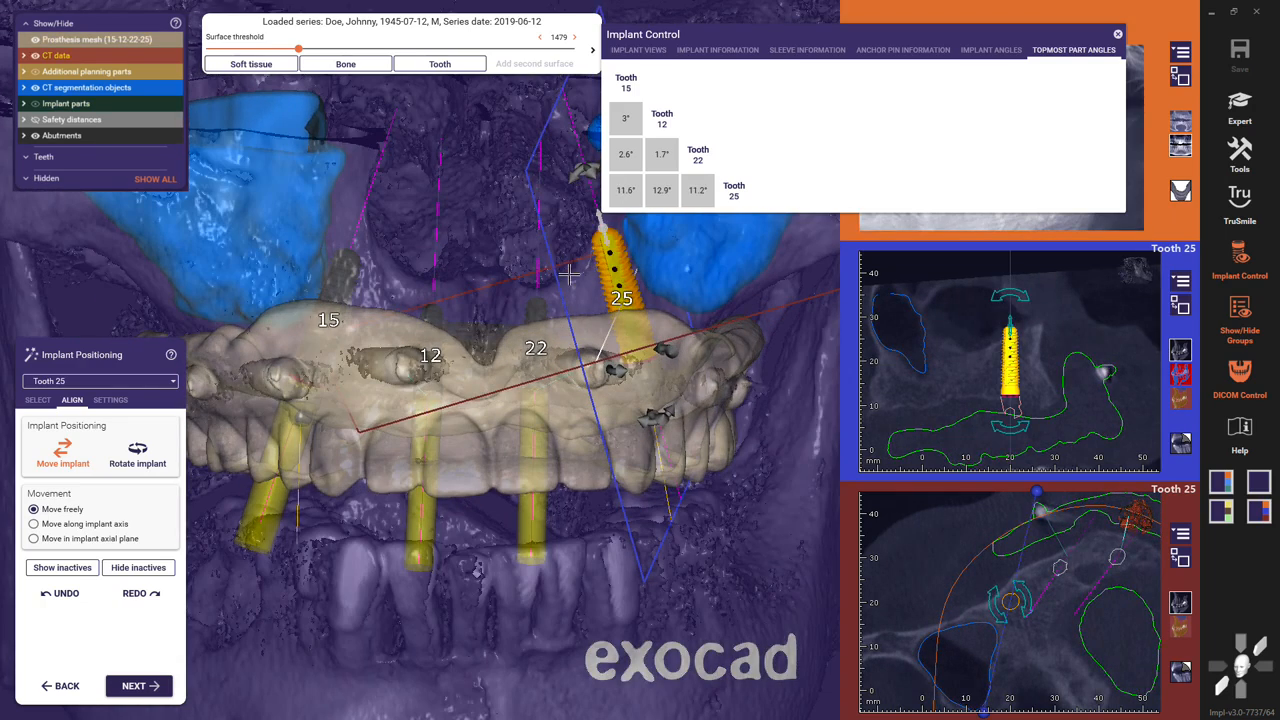
- Rotate and tilt the tooth 25 implant in the 3D view to reduce its topmost part angles to the other implants
left_click(659, 379)
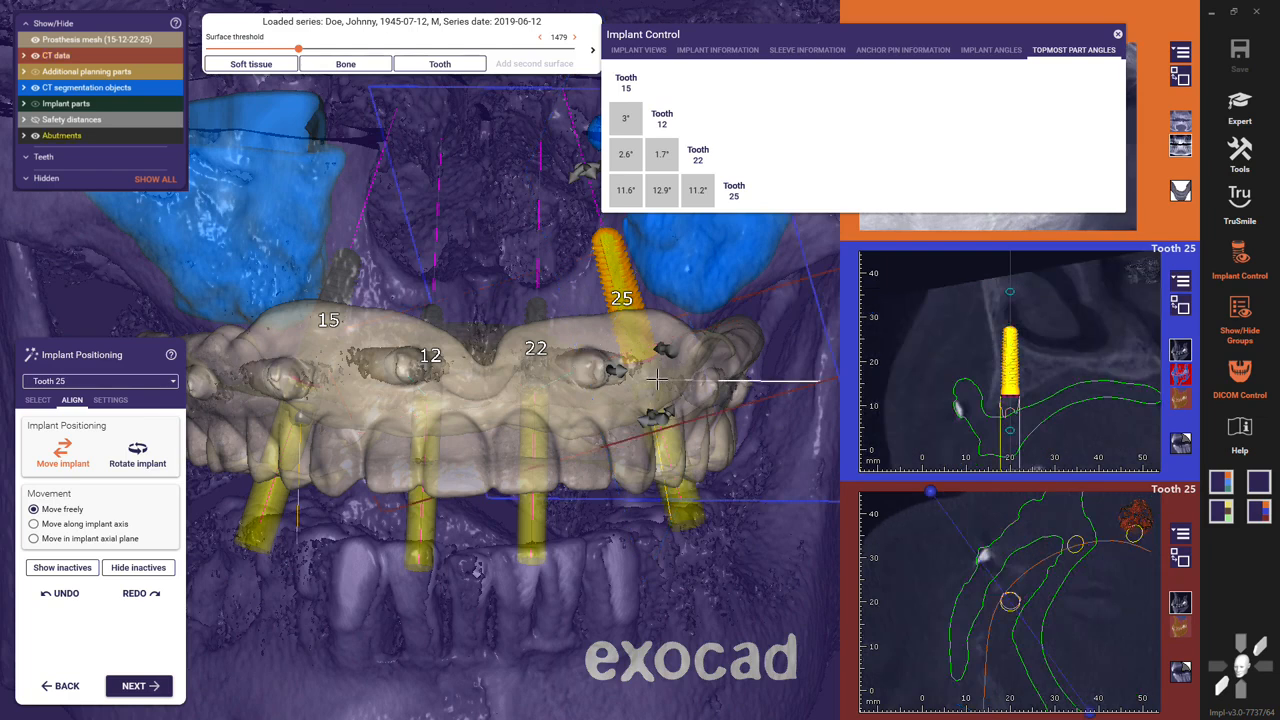
left_click_drag(655, 418, 668, 416)
right_click_drag(662, 425, 604, 441)
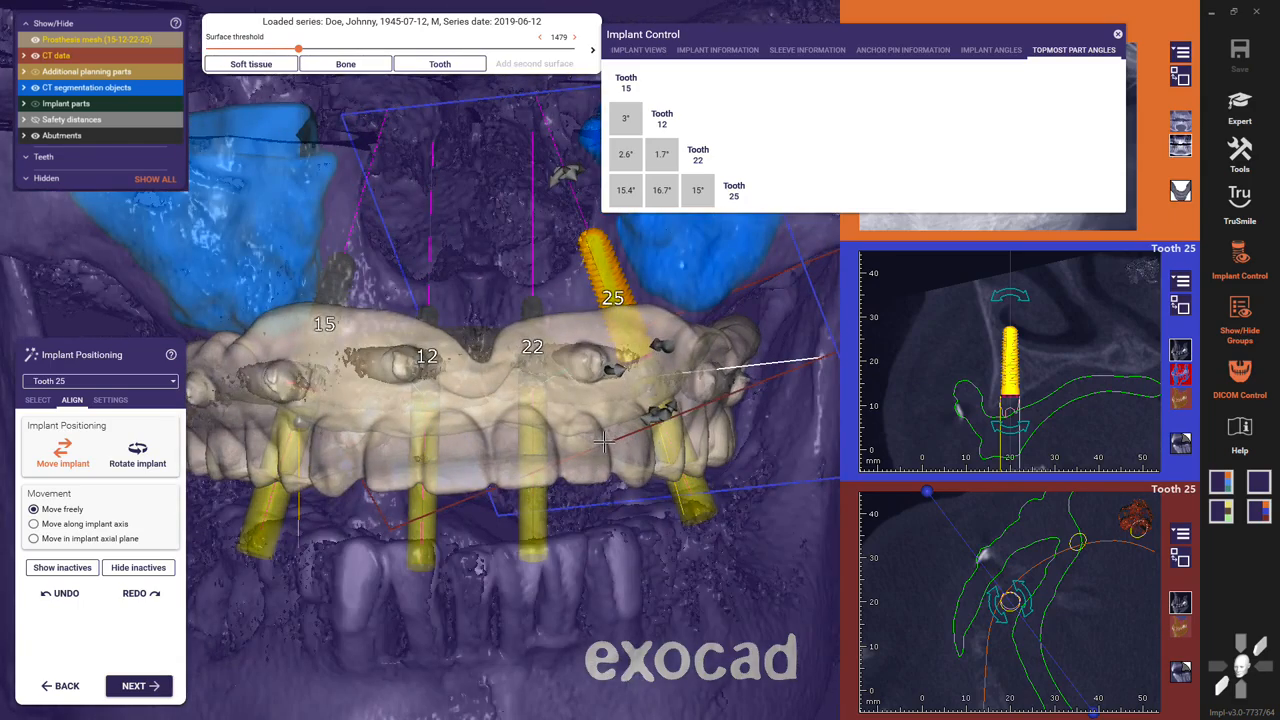
left_click_drag(668, 346, 654, 385)
mouse_move(485, 509)
right_mouse_down()
mouse_move(506, 489)
mouse_move(497, 511)
right_mouse_up()
scroll(497, 511, "down", 5)
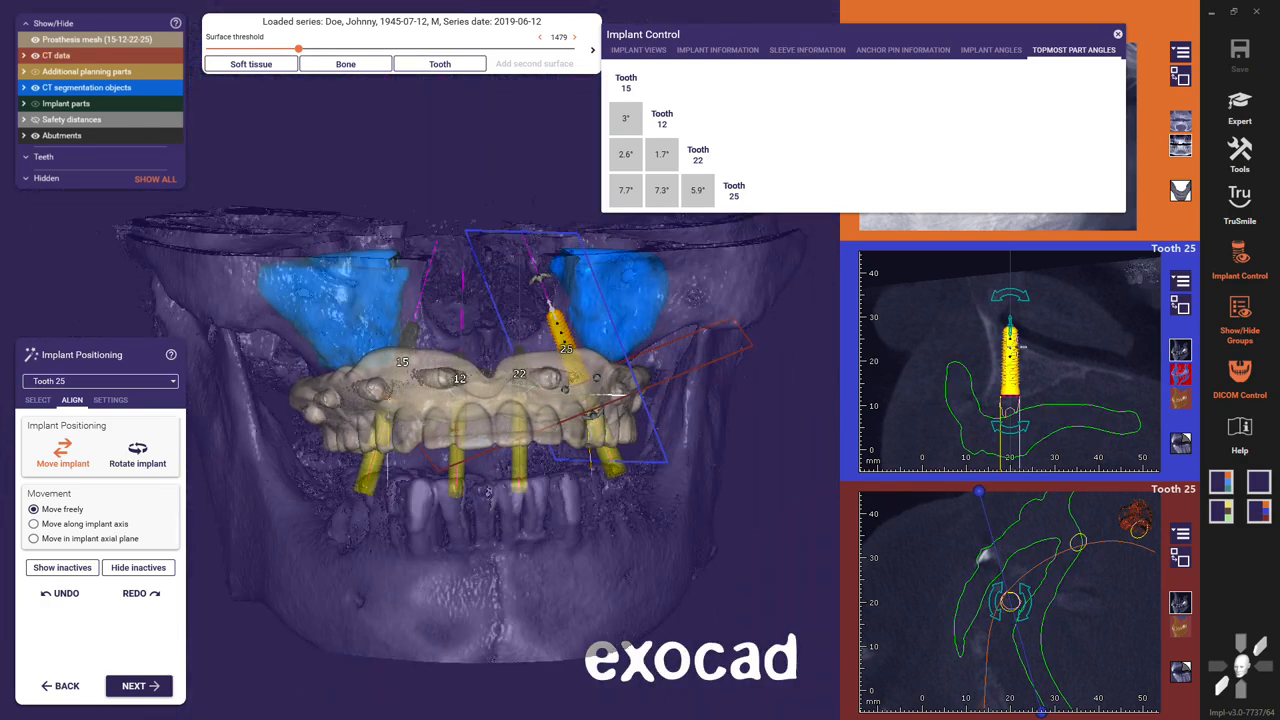
- Shorten the tooth 25 implant to 13 mm, nudge its position in the cross-section, and return to the implant selection list
left_click_drag(1010, 325, 1010, 344)
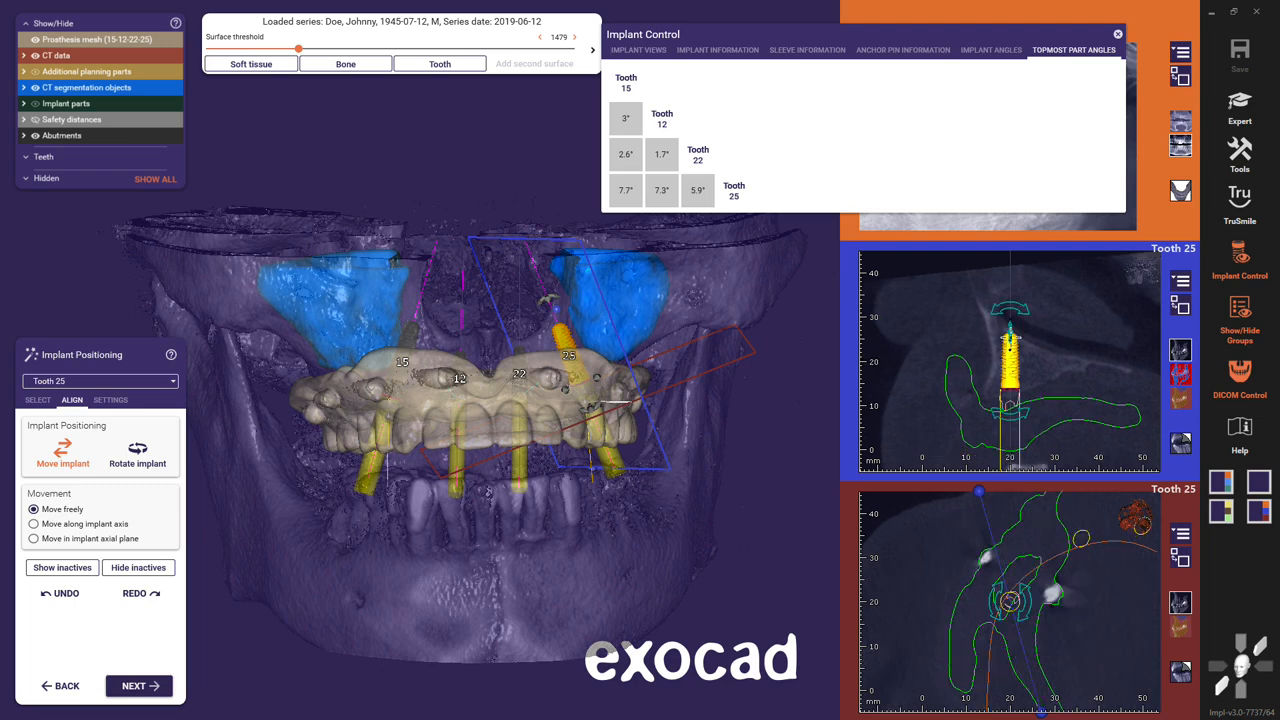
mouse_move(1065, 371)
right_mouse_down()
mouse_move(1140, 371)
mouse_move(1066, 371)
right_mouse_up()
left_click_drag(1007, 368, 1009, 373)
right_click_drag(1060, 371, 998, 369)
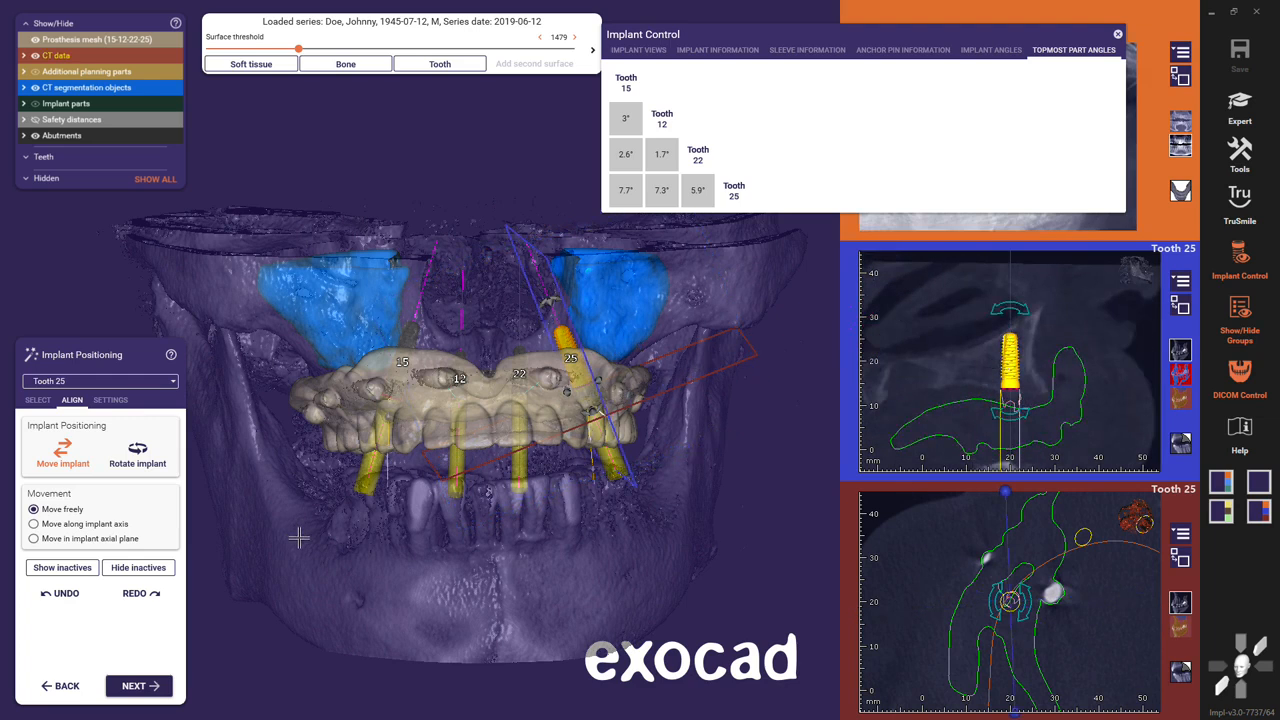
left_click(38, 400)
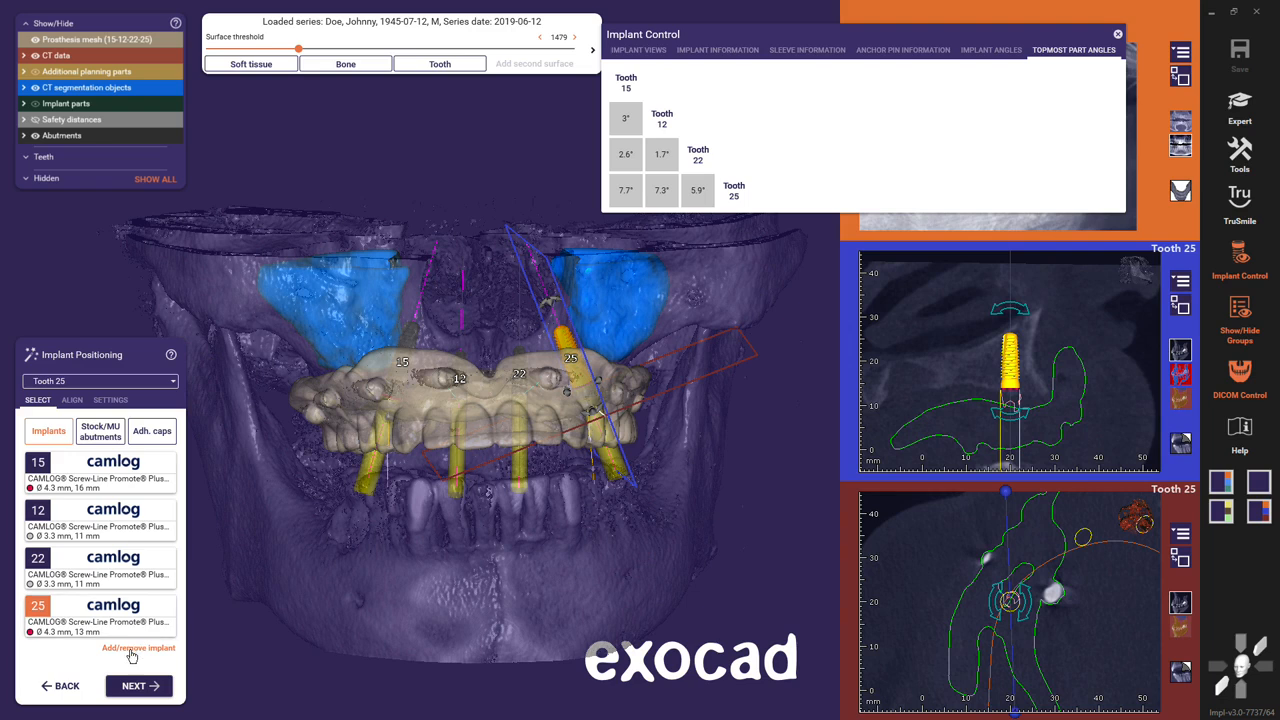
left_click(130, 650)
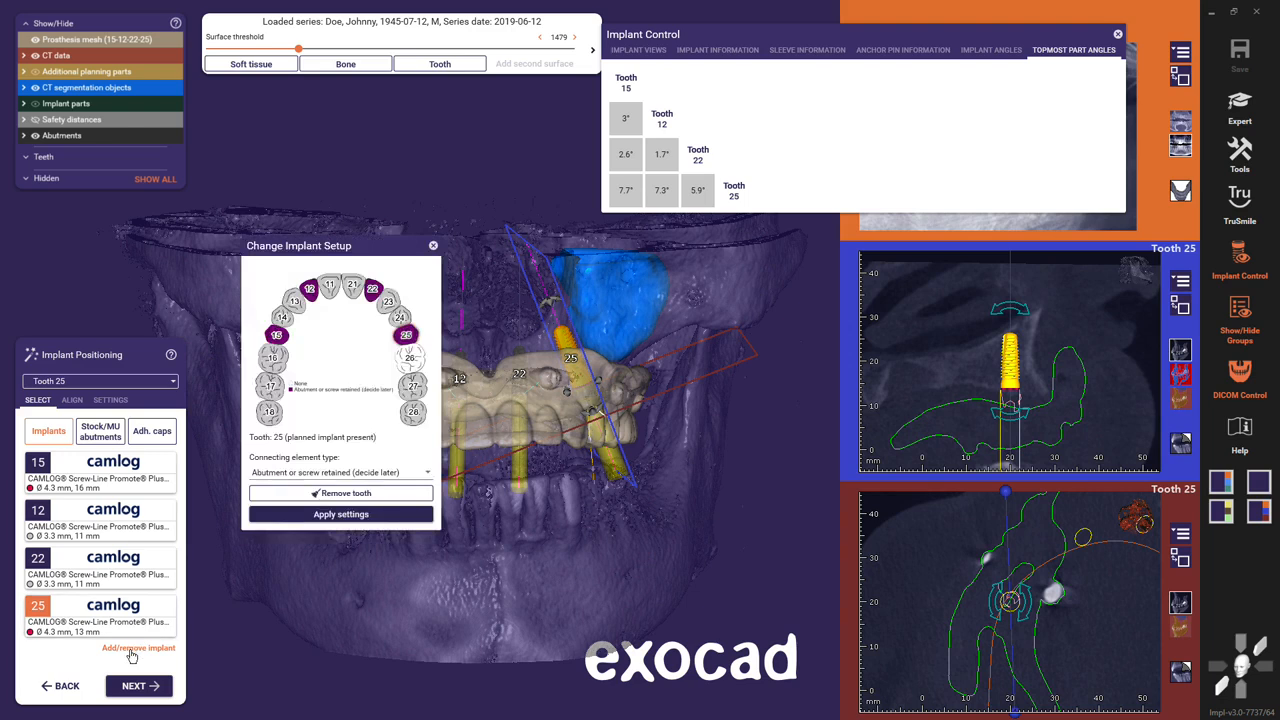
left_click(273, 358)
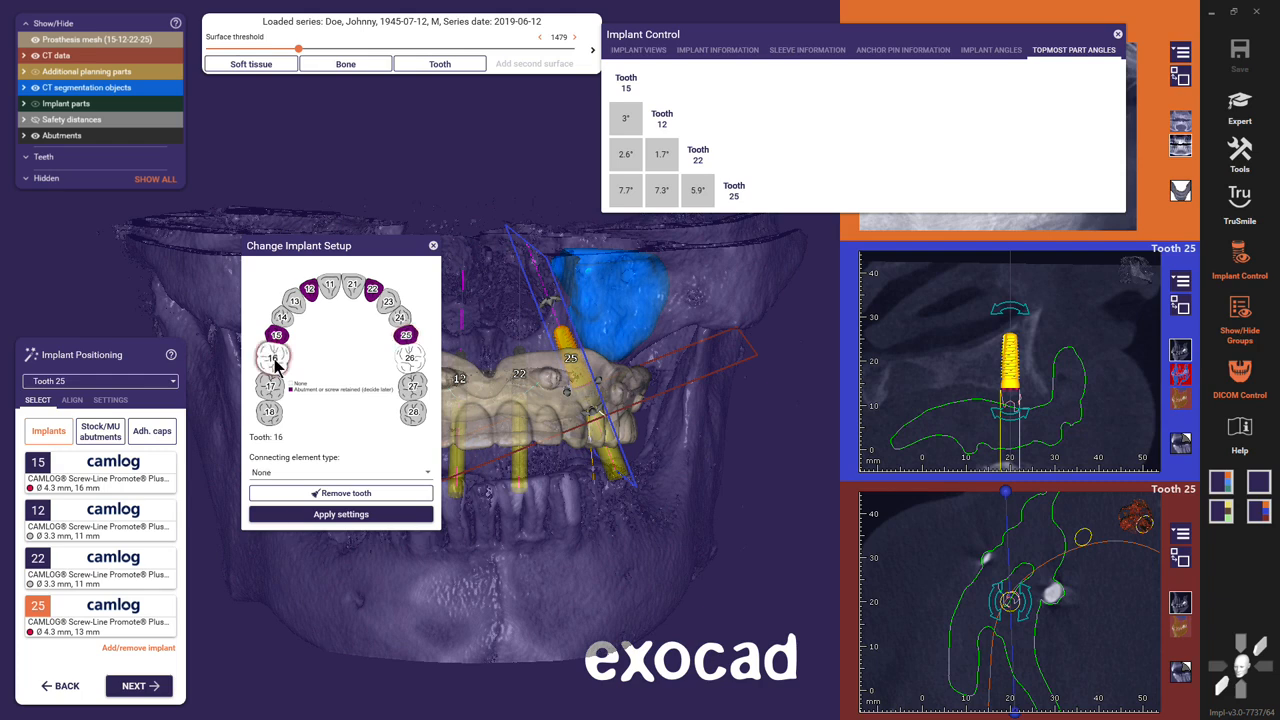
left_click(283, 476)
left_click(278, 519)
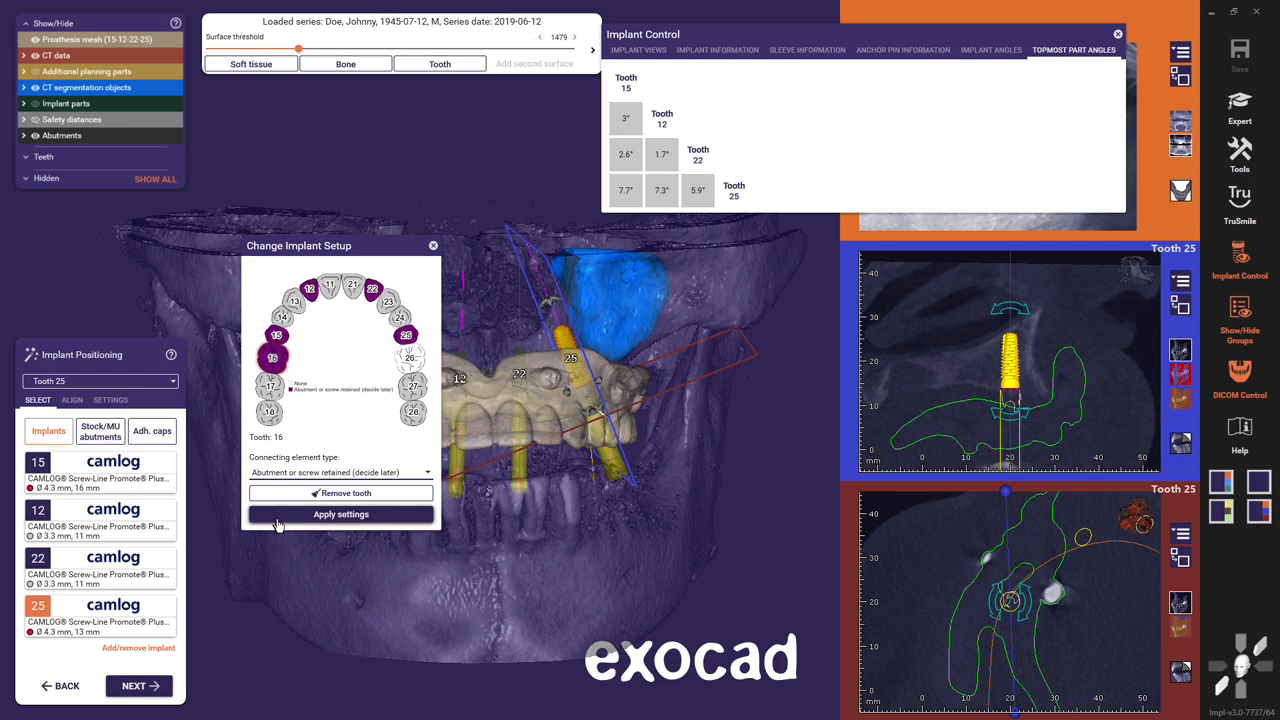
left_click(335, 496)
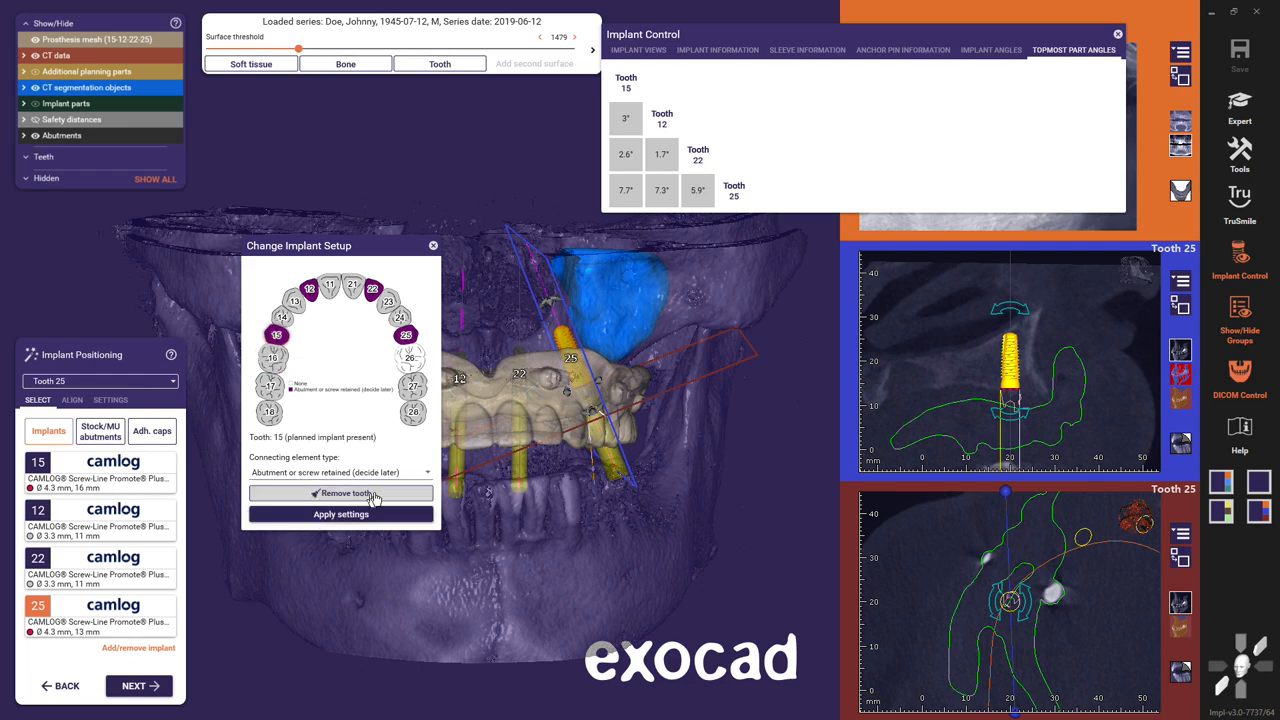
left_click(433, 245)
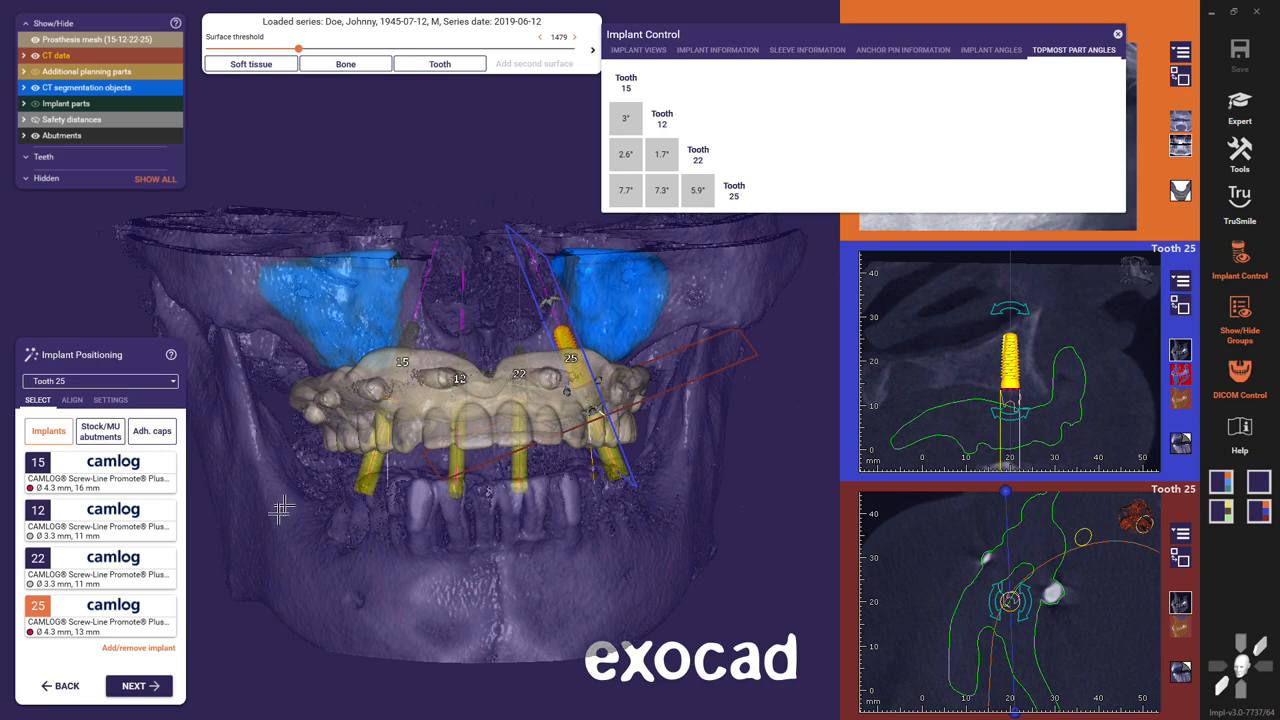
- Advance to anchor pin placement and close the implant angle overview, staying in this stage instead of skipping the pins
left_click(133, 686)
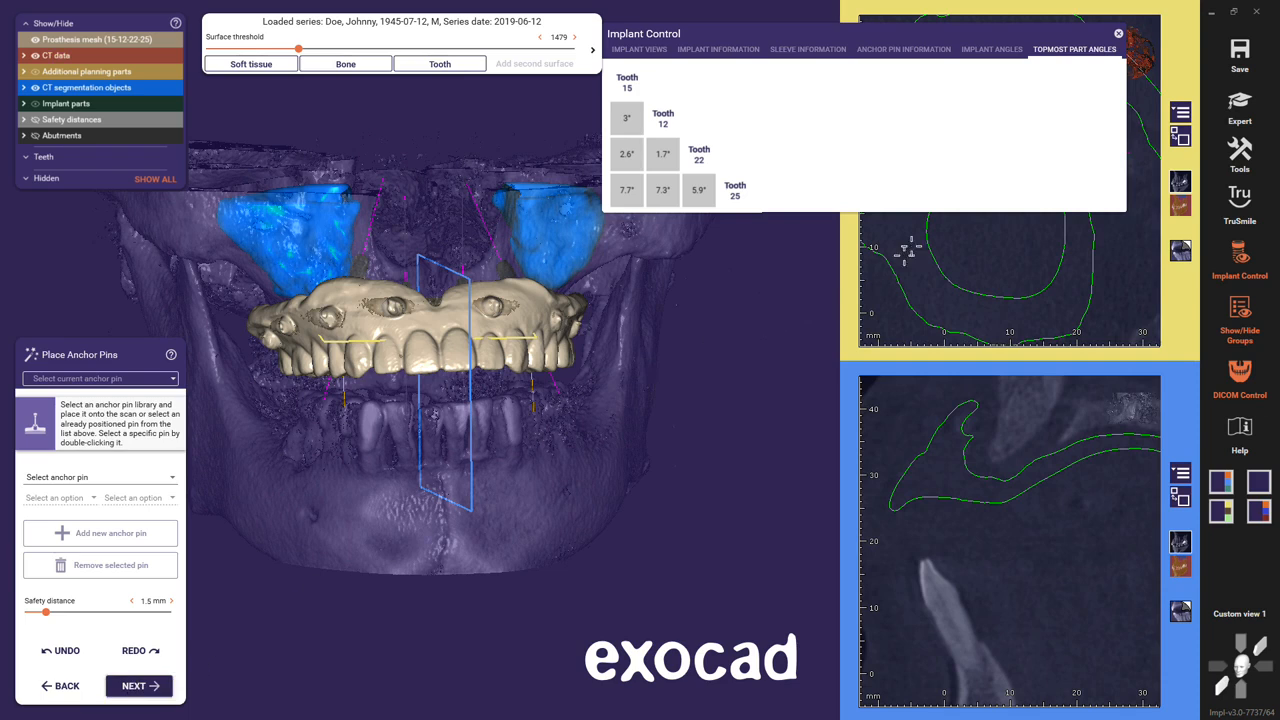
left_click(1119, 36)
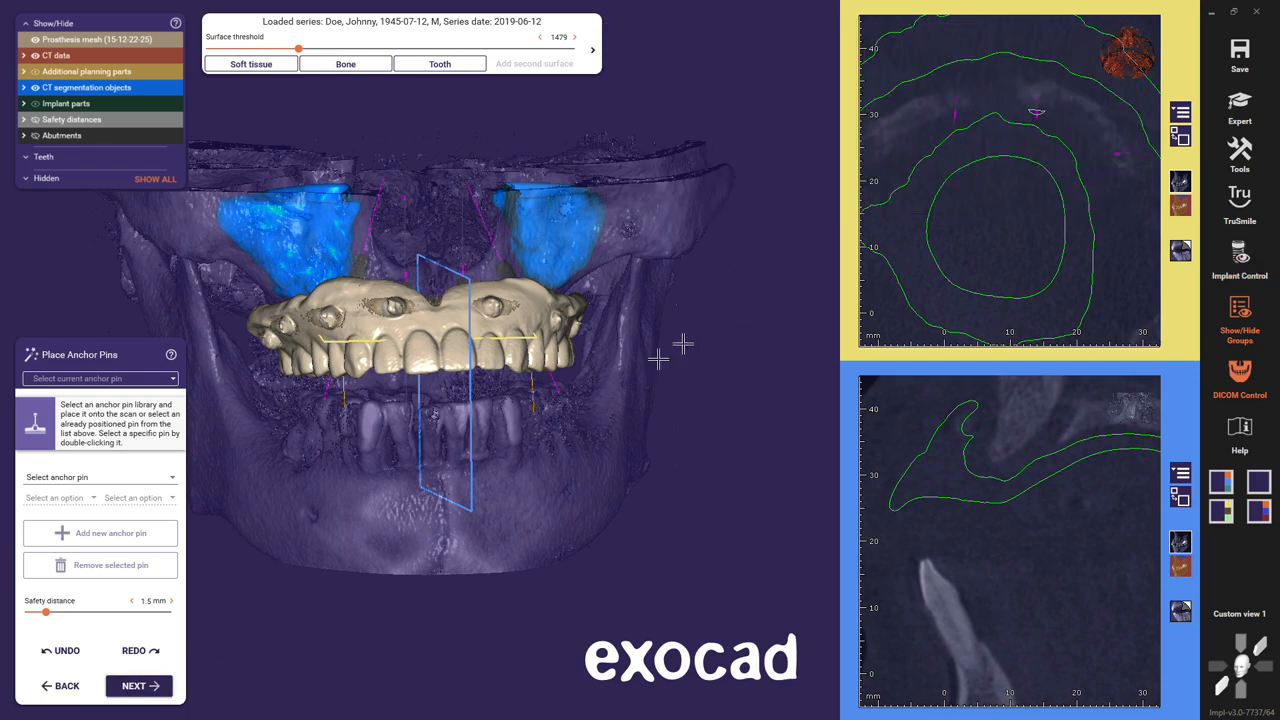
left_click(140, 686)
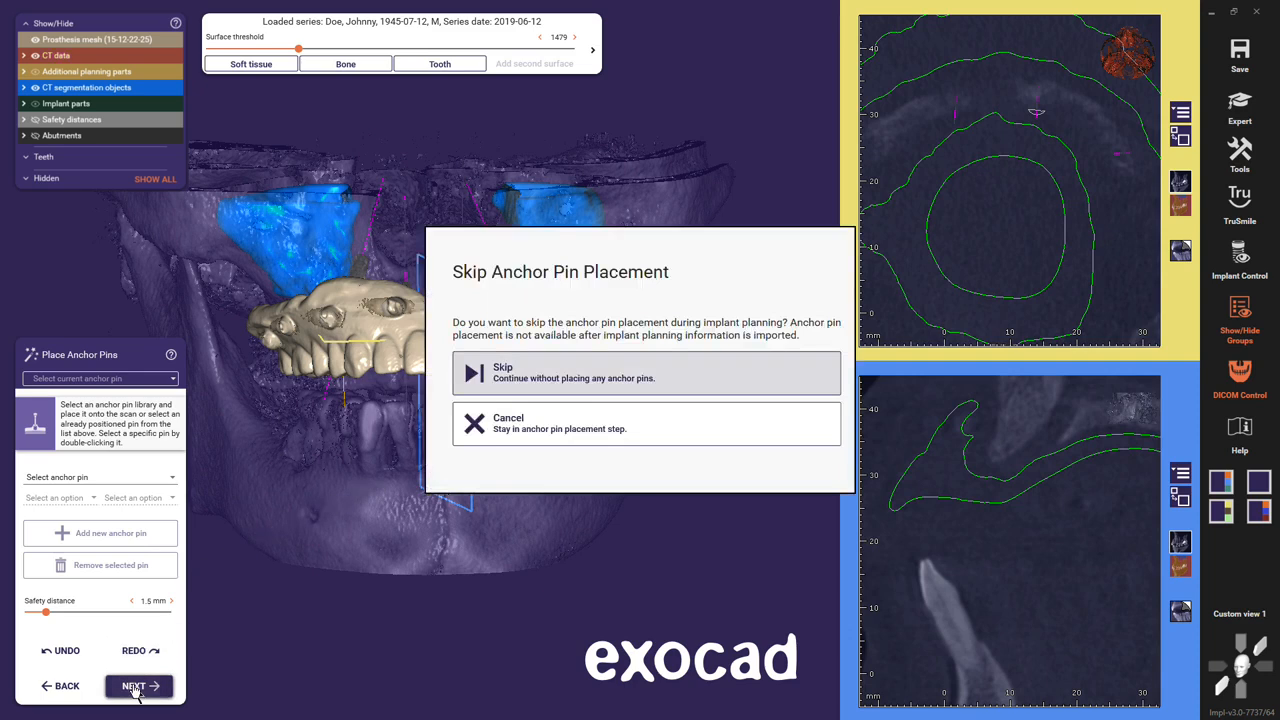
left_click(520, 423)
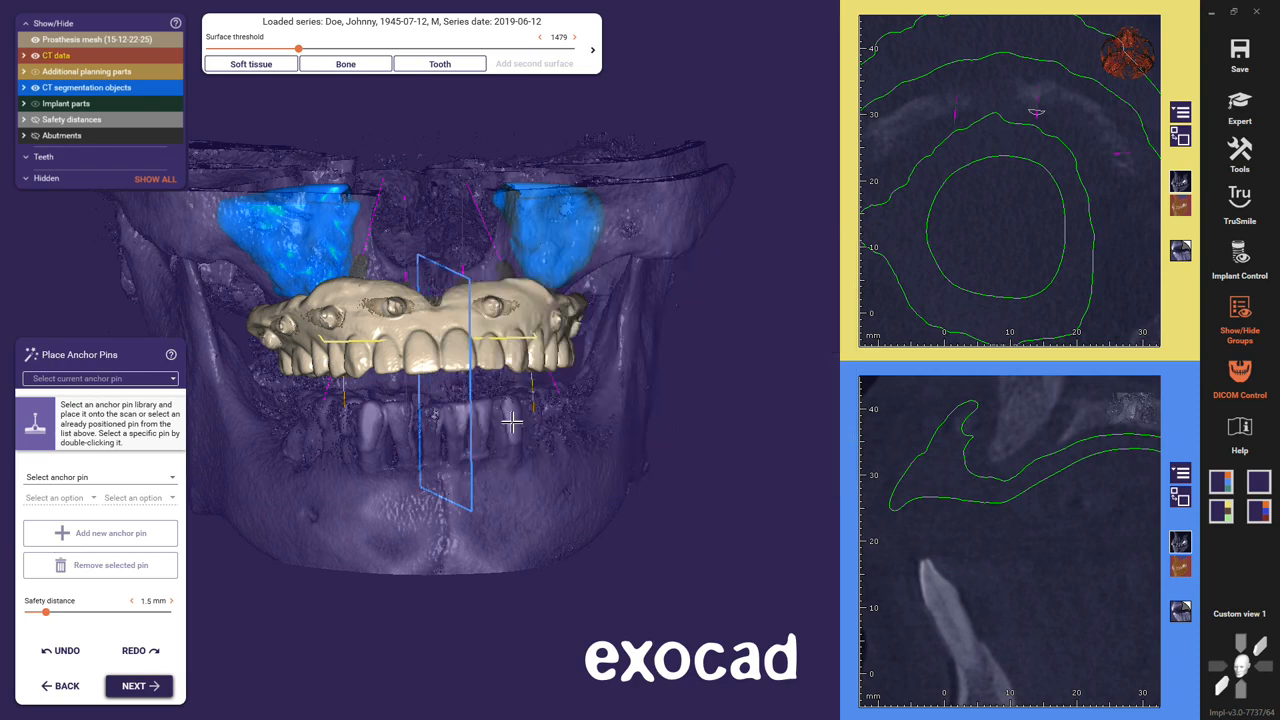
- Add a 3DDX - Fixation Pin, Ø 1.5 mm and 20 mm long, to the prosthesis flange on the tooth 15 side and adjust its angle
left_click(172, 481)
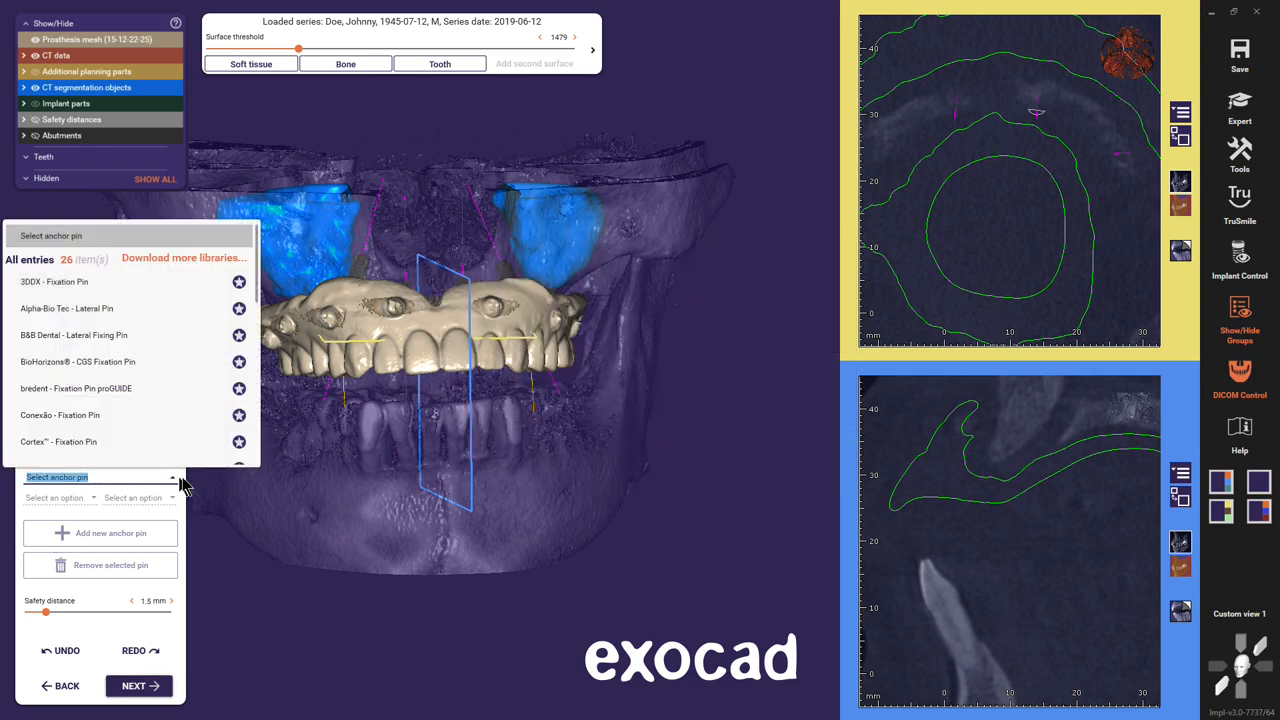
left_click(157, 289)
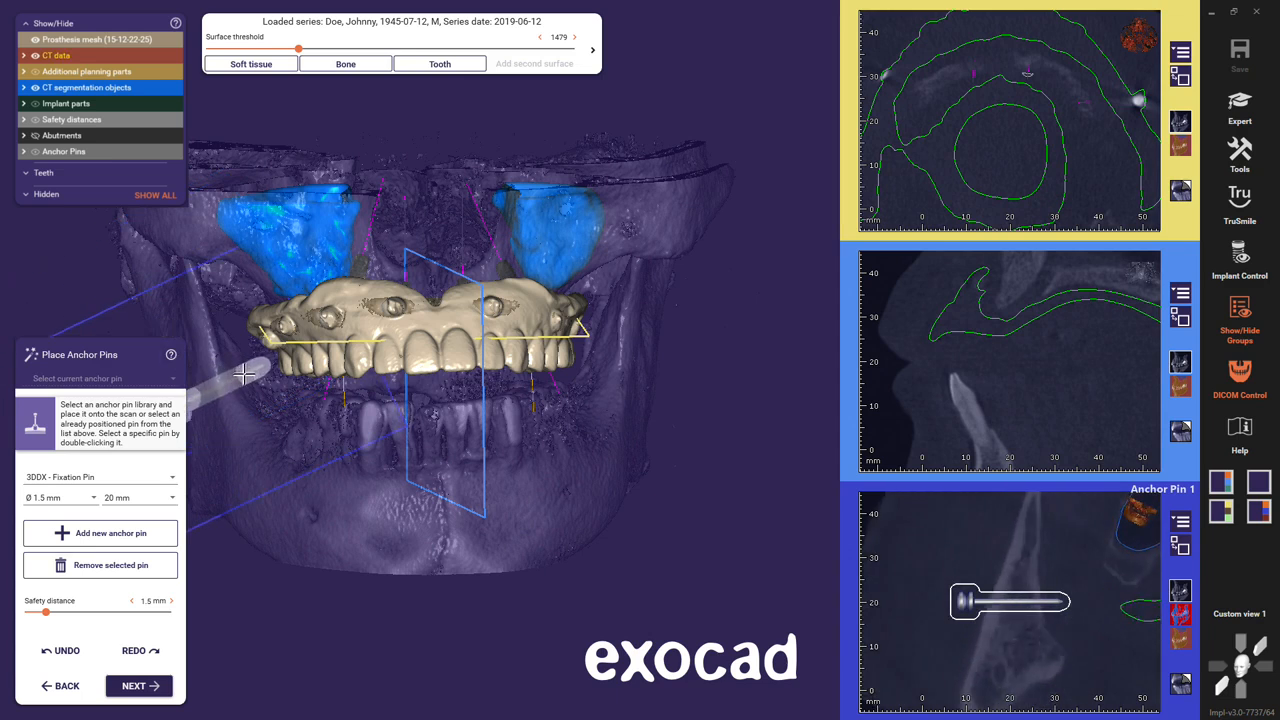
left_click(293, 318)
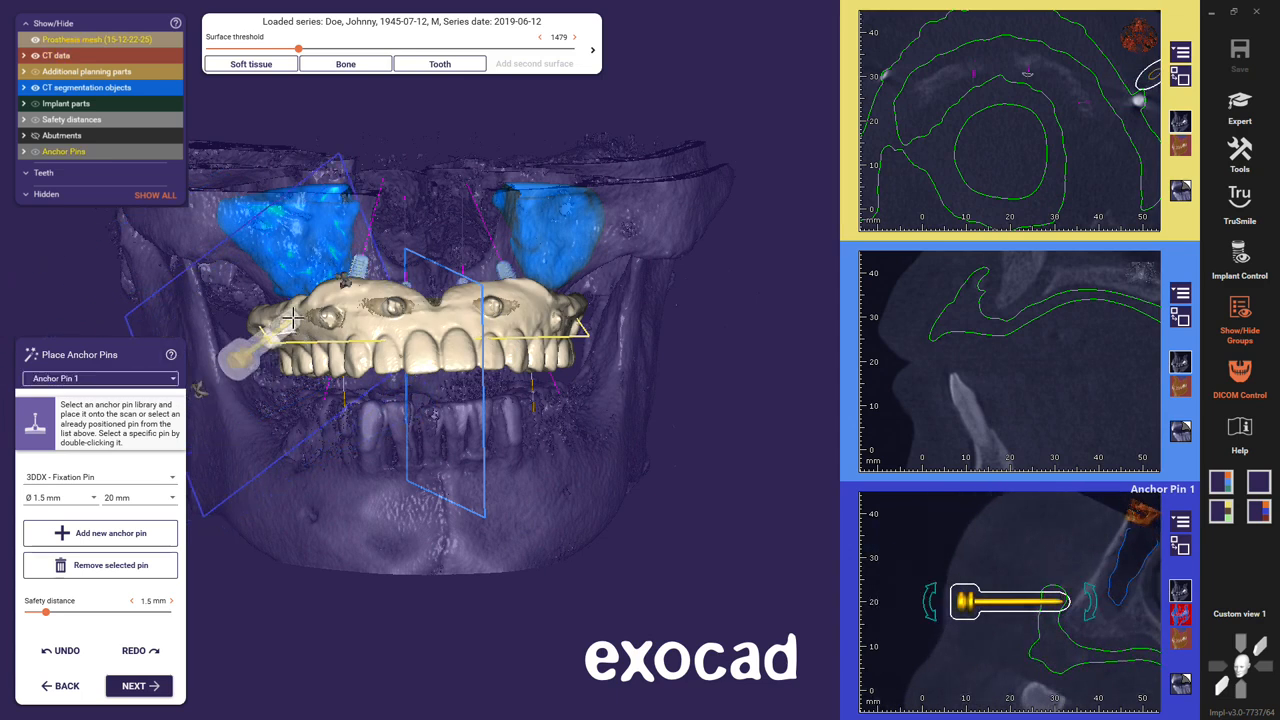
left_click_drag(197, 390, 205, 352)
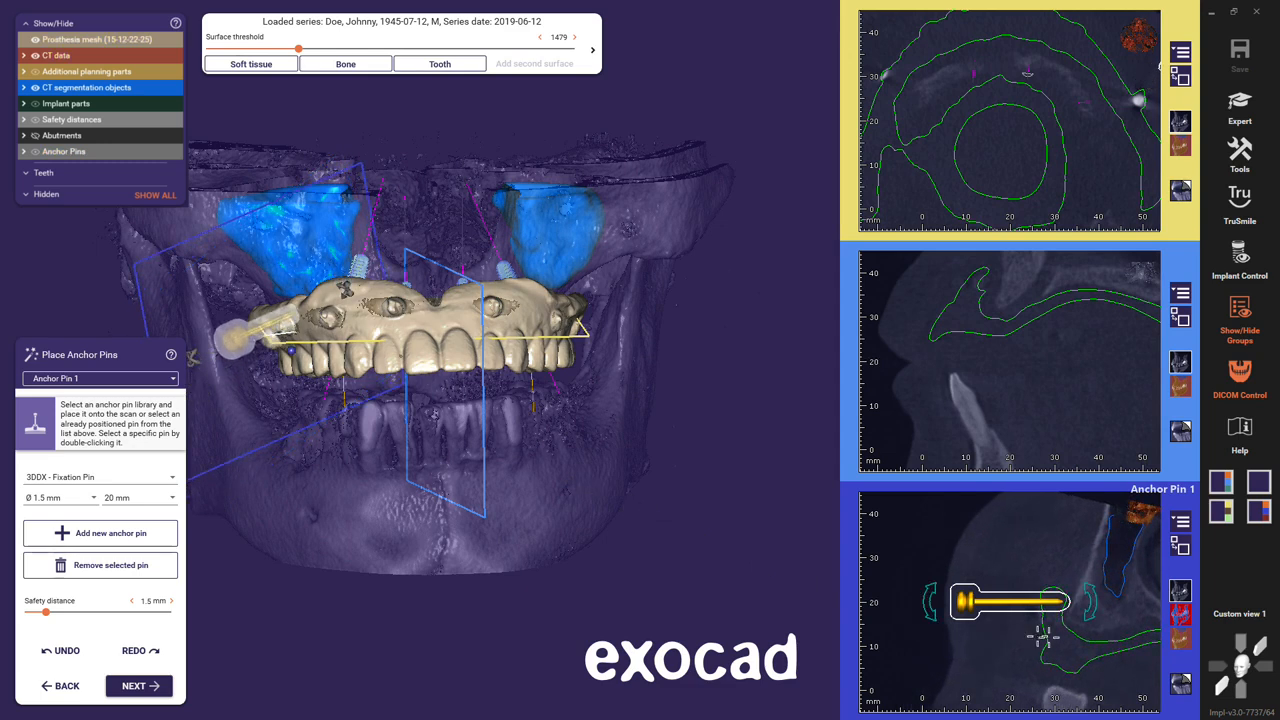
- Reposition and rotate the anchor pin in the 3D view and cross-section to clear the adjacent sinus and the tooth 15 implant
left_click_drag(1037, 603, 1083, 591)
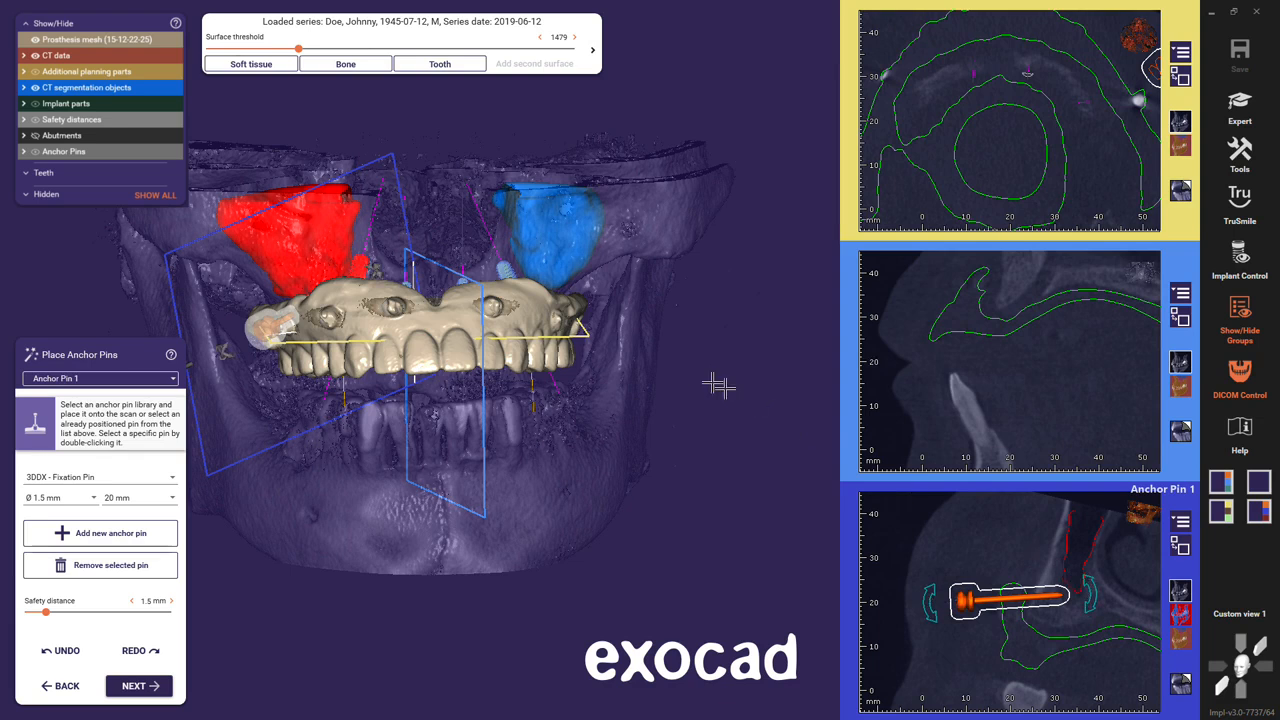
right_click_drag(357, 295, 359, 296)
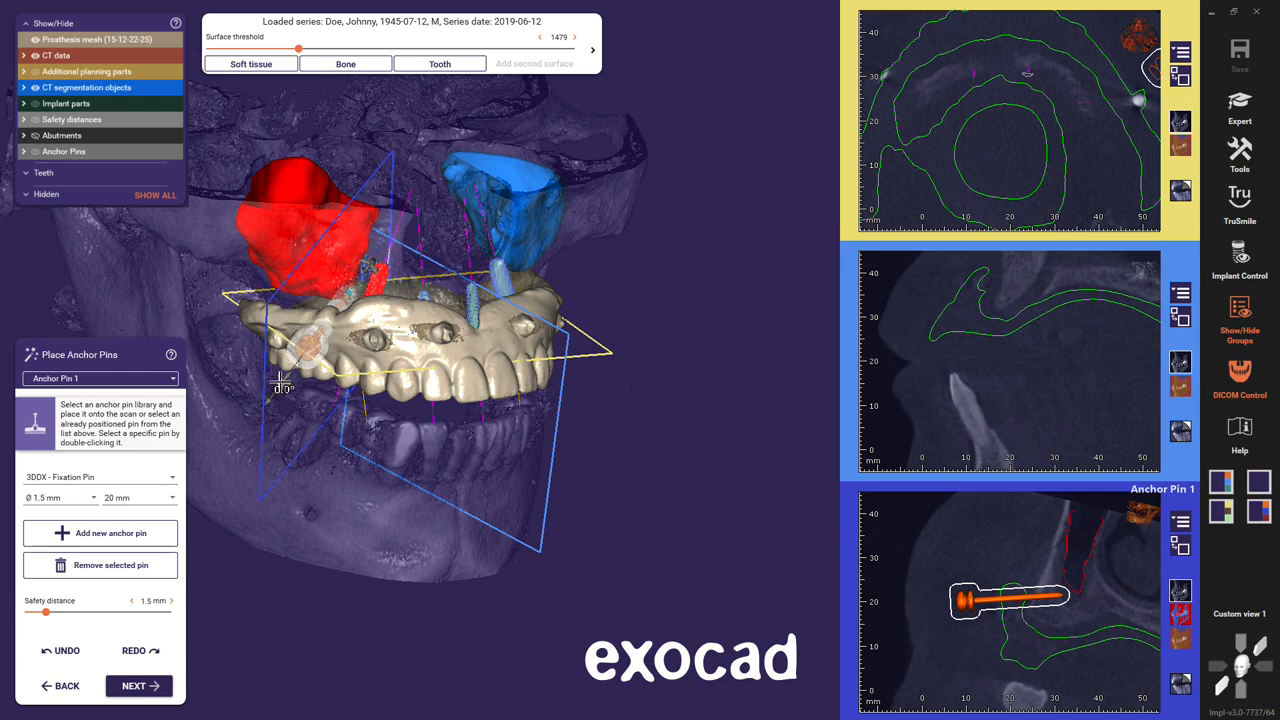
left_click_drag(283, 387, 297, 391)
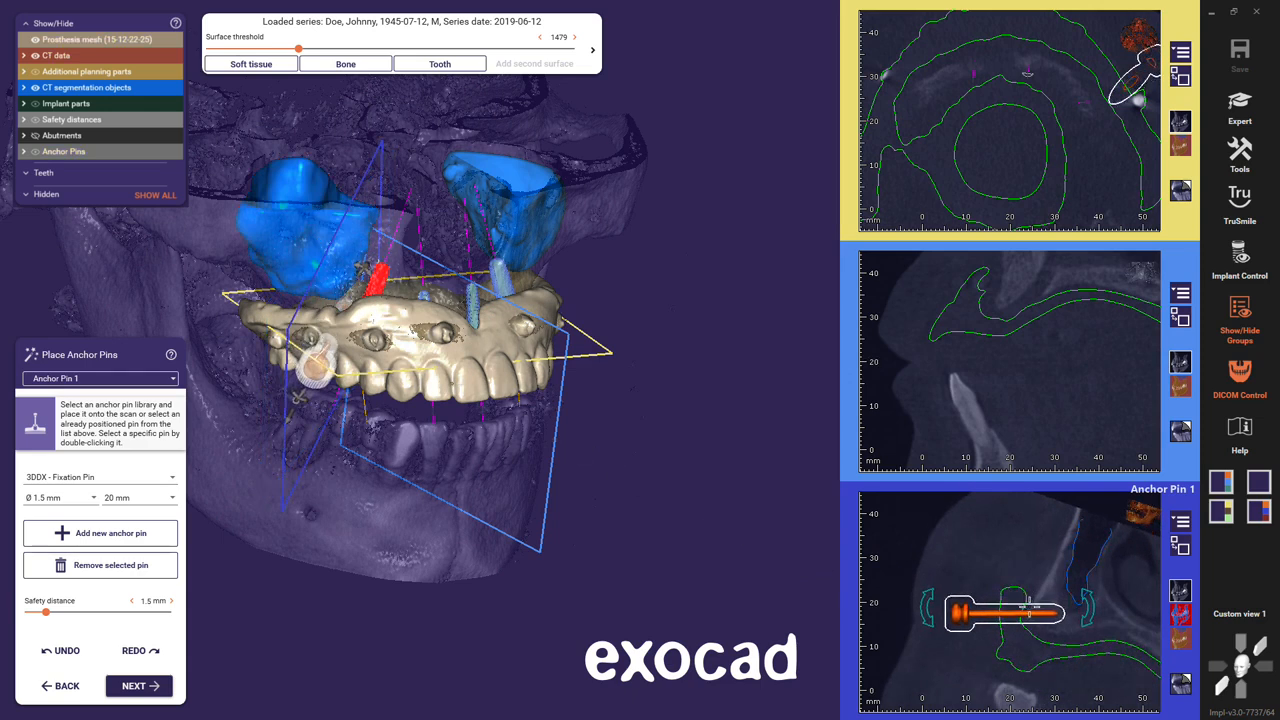
right_click_drag(452, 459, 423, 537)
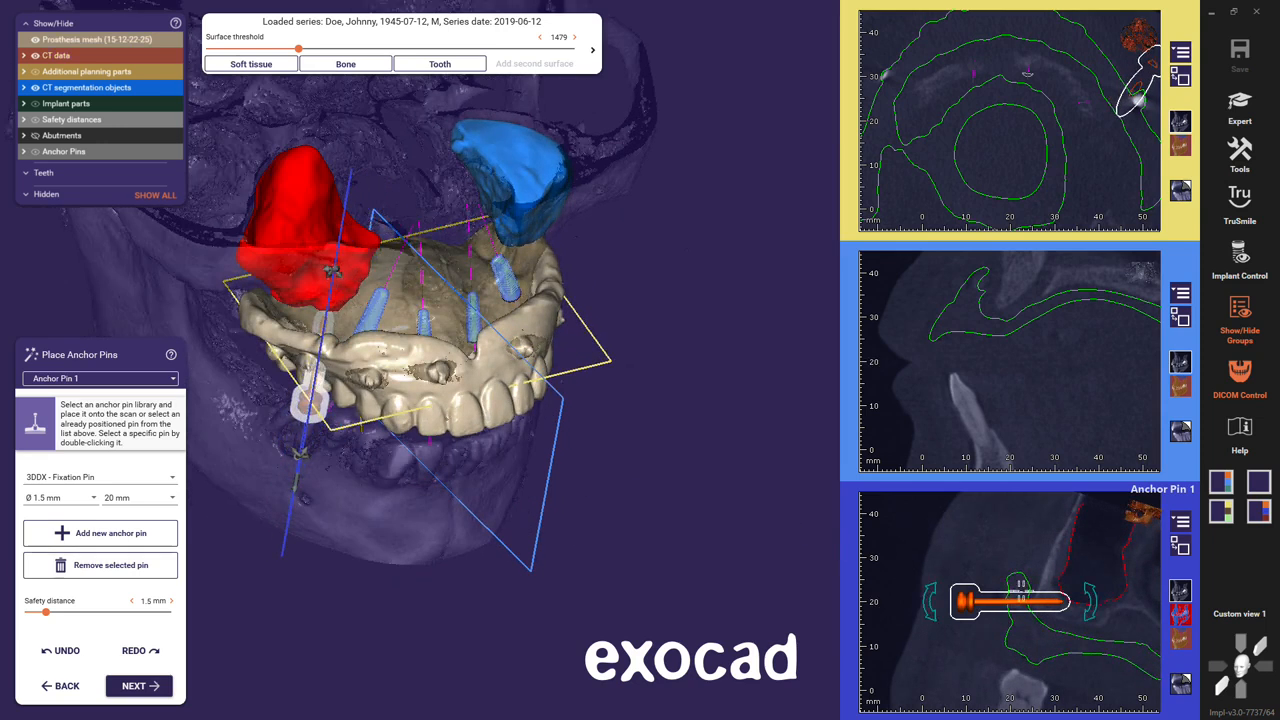
left_click_drag(1090, 591, 1051, 495)
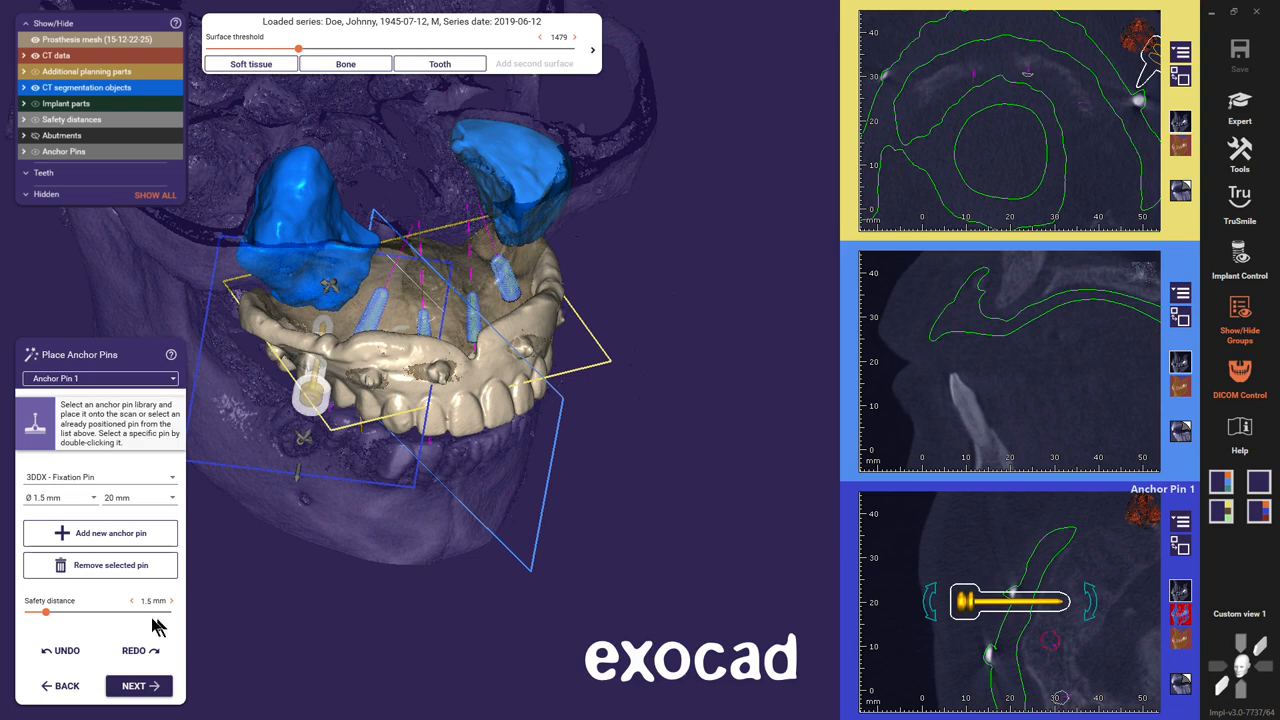
- Set the safety distance to 1.52 mm and add a second anchor pin at the front midline, tilted with its head upward
mouse_move(45, 615)
left_mouse_down()
mouse_move(34, 614)
mouse_move(113, 612)
mouse_move(47, 618)
left_mouse_up()
left_click(139, 537)
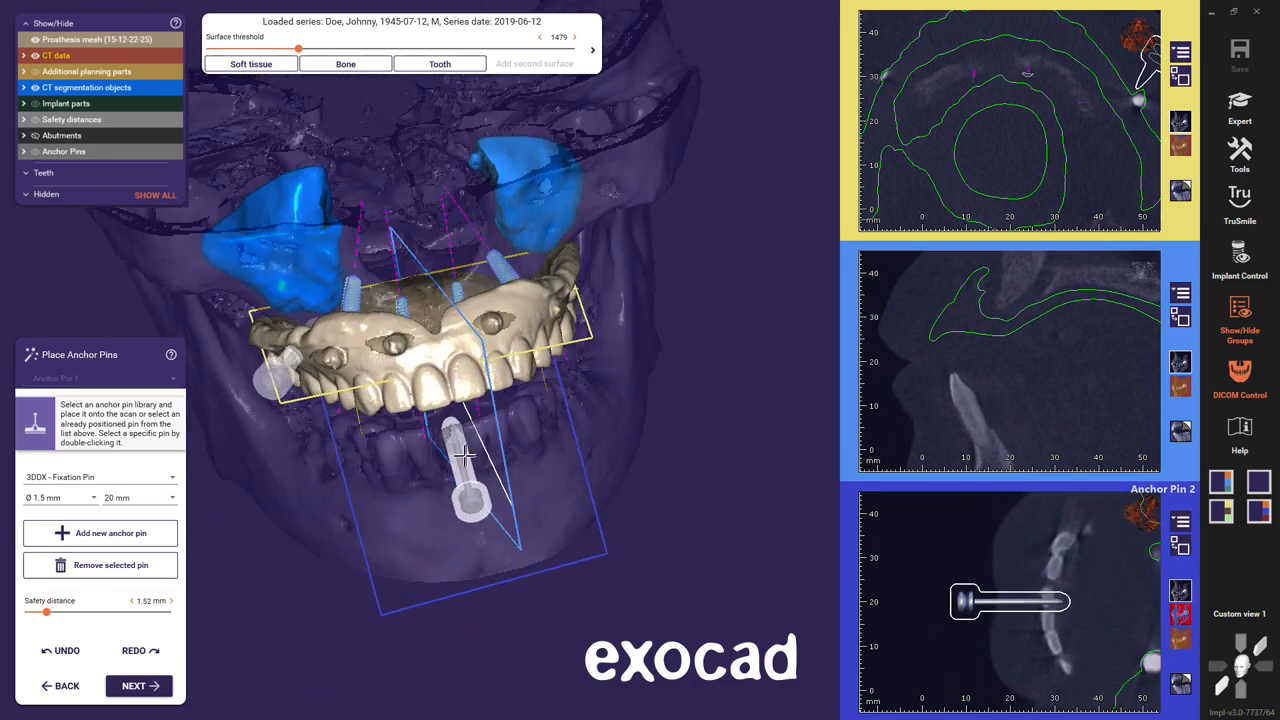
left_click(447, 385)
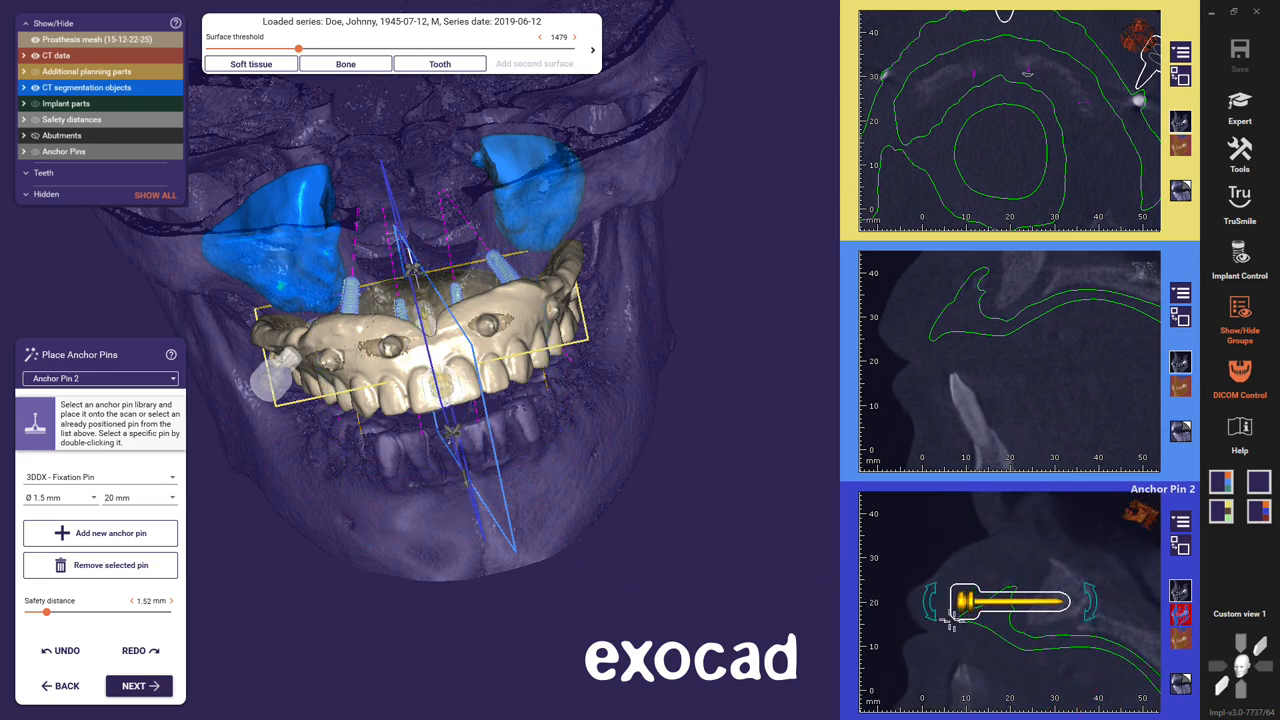
left_click_drag(930, 600, 931, 574)
left_click_drag(1040, 600, 1027, 617)
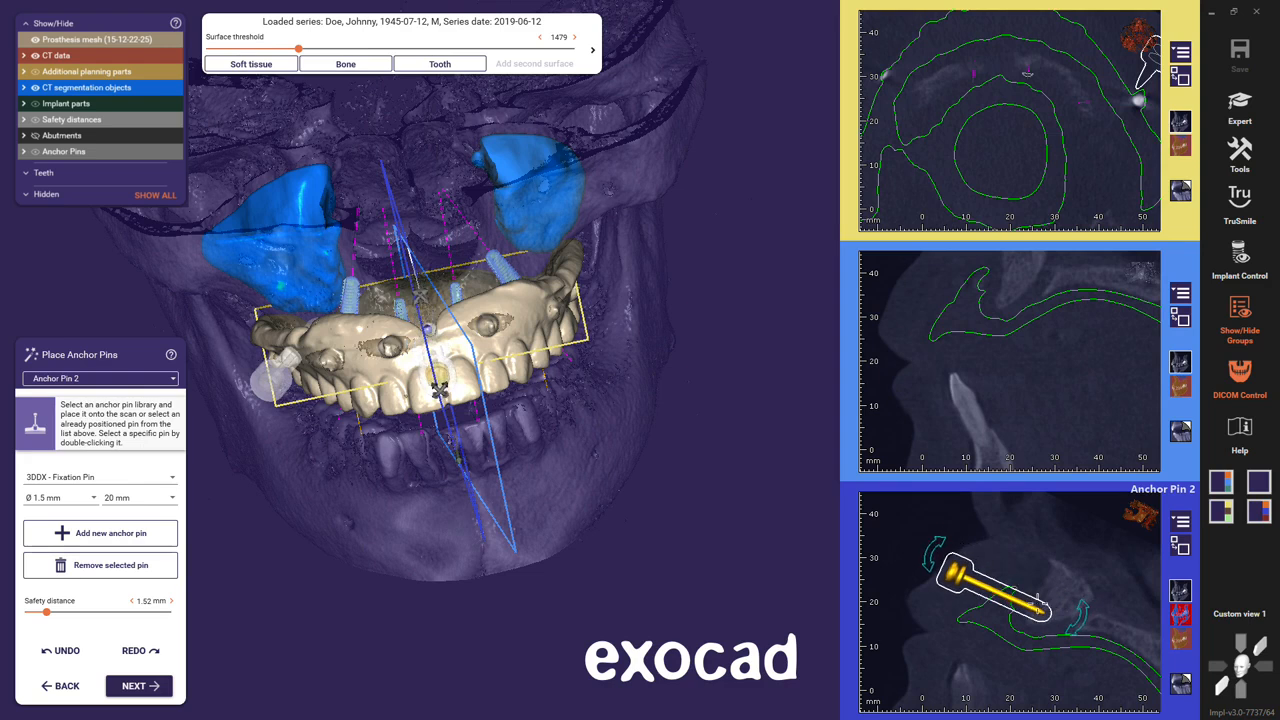
- Add a third anchor pin on the patient's left side of the prosthesis and tilt it in the cross-section
right_click_drag(509, 544, 432, 534)
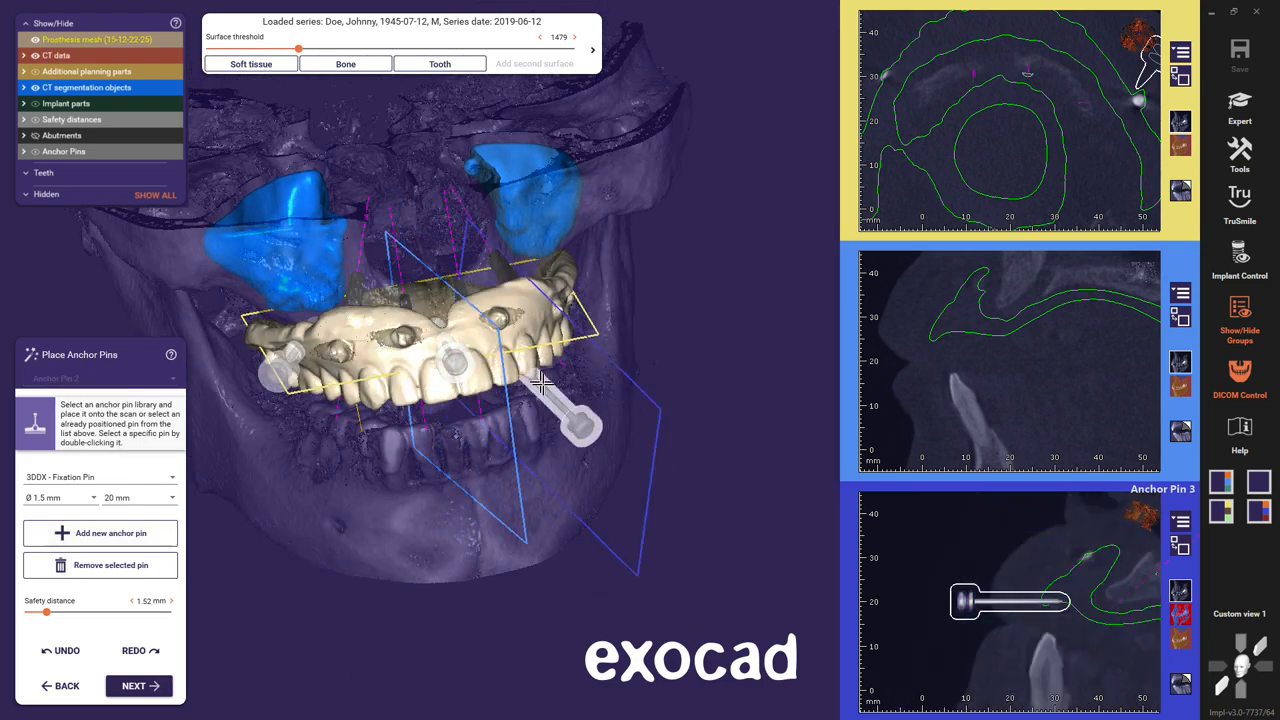
left_click(612, 353)
left_click_drag(931, 600, 1010, 598)
left_click_drag(930, 601, 948, 577)
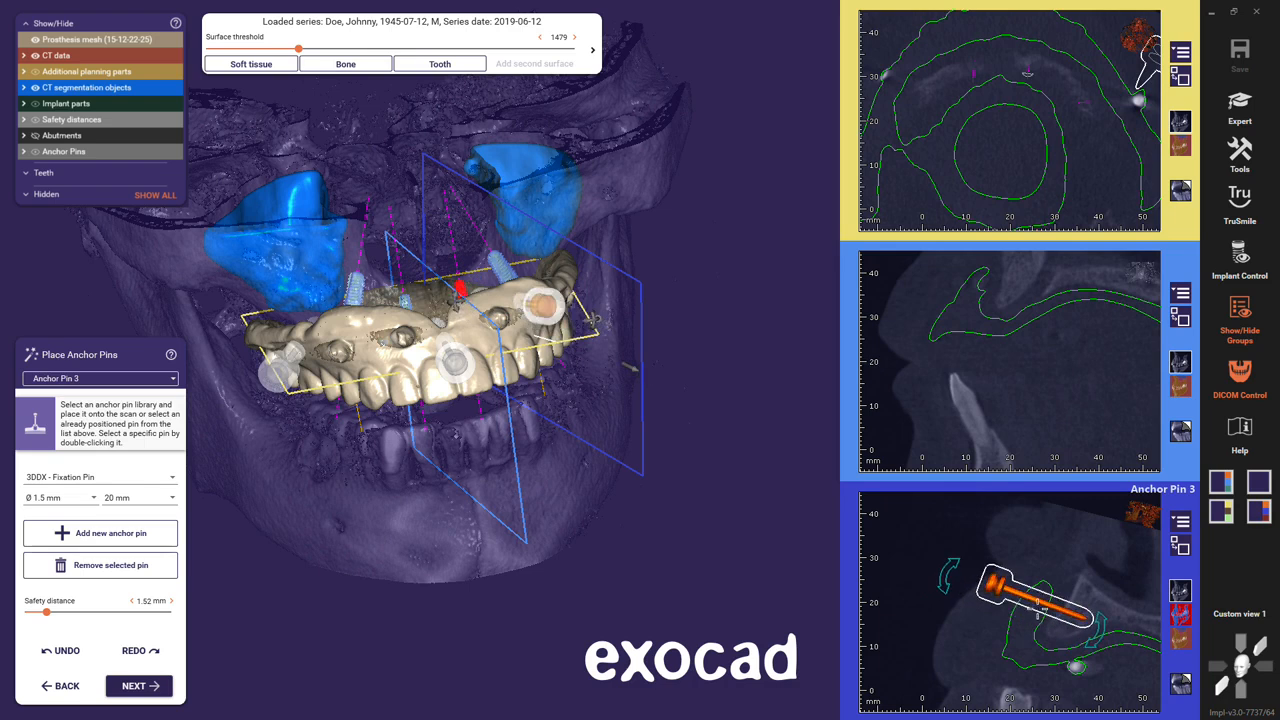
- Refine the angle and position of Anchor Pin 3 in the 3D and cross-section views, checking slices around its axis
right_click_drag(613, 442, 570, 415)
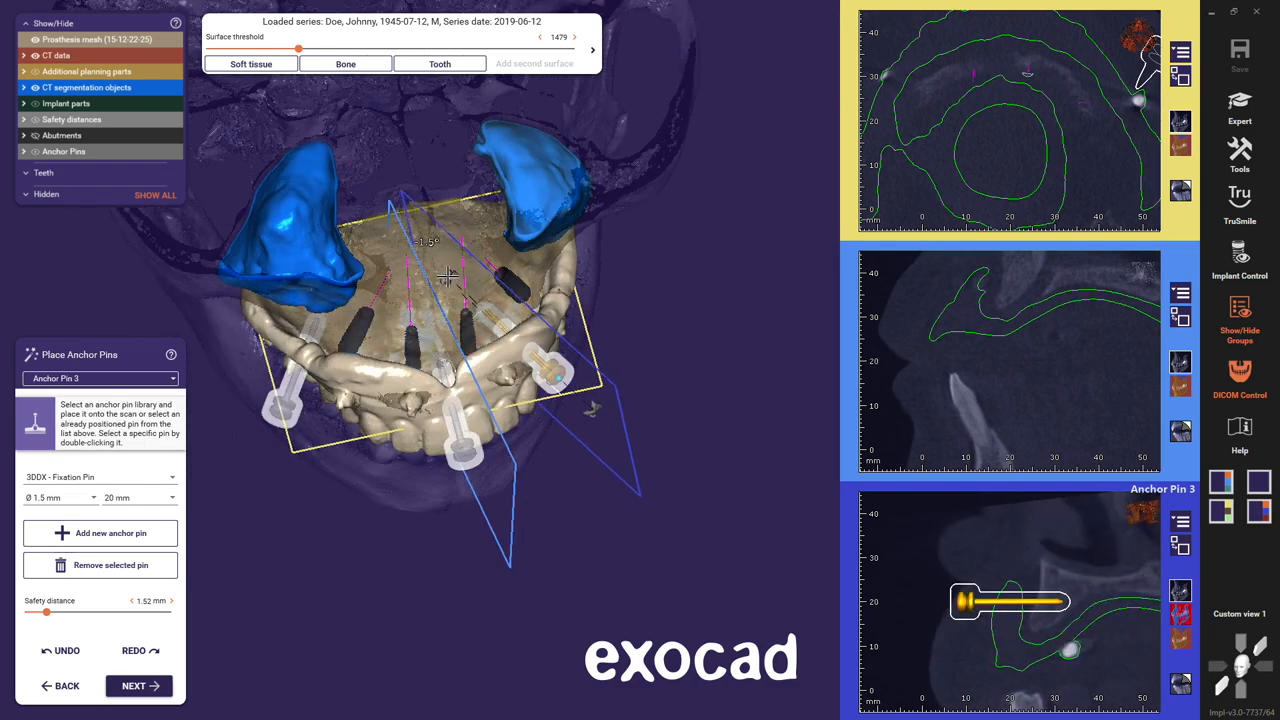
left_click_drag(447, 277, 452, 267)
left_click_drag(1038, 603, 1015, 610)
scroll(1015, 610, "down", 8)
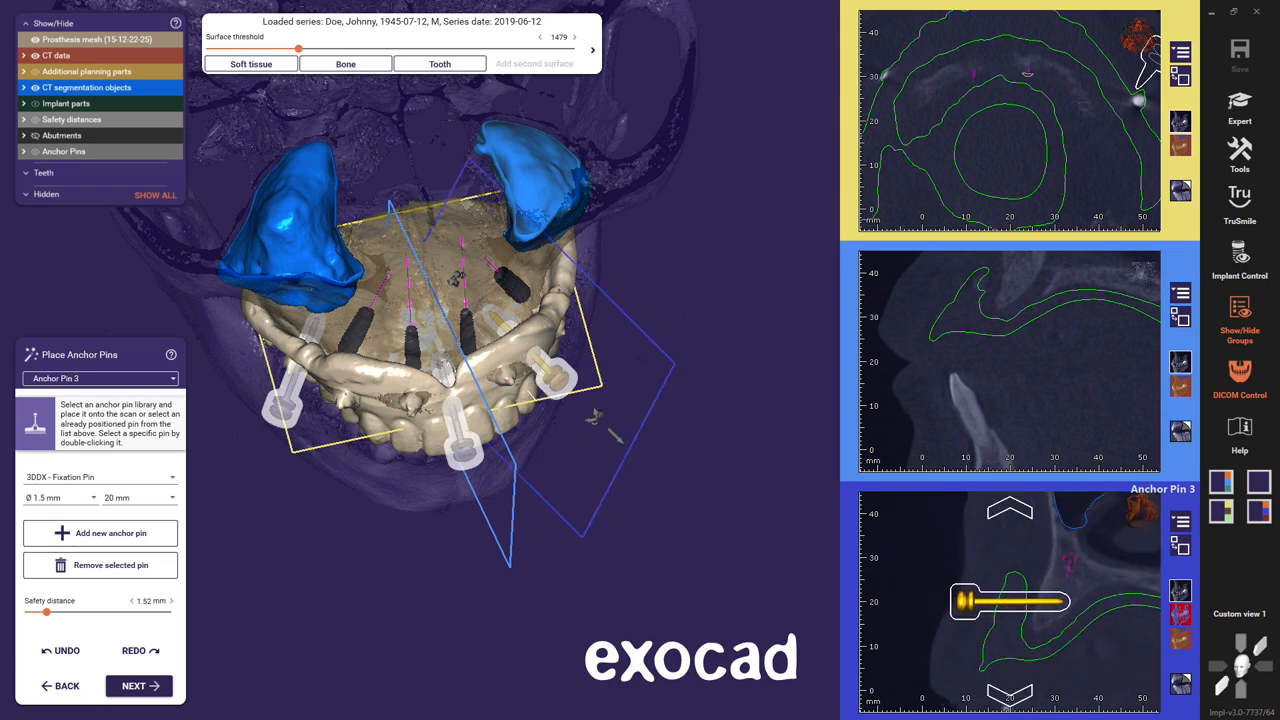
scroll(1015, 605, "down", 2)
left_click_drag(1015, 601, 1006, 600)
right_click_drag(700, 520, 640, 360)
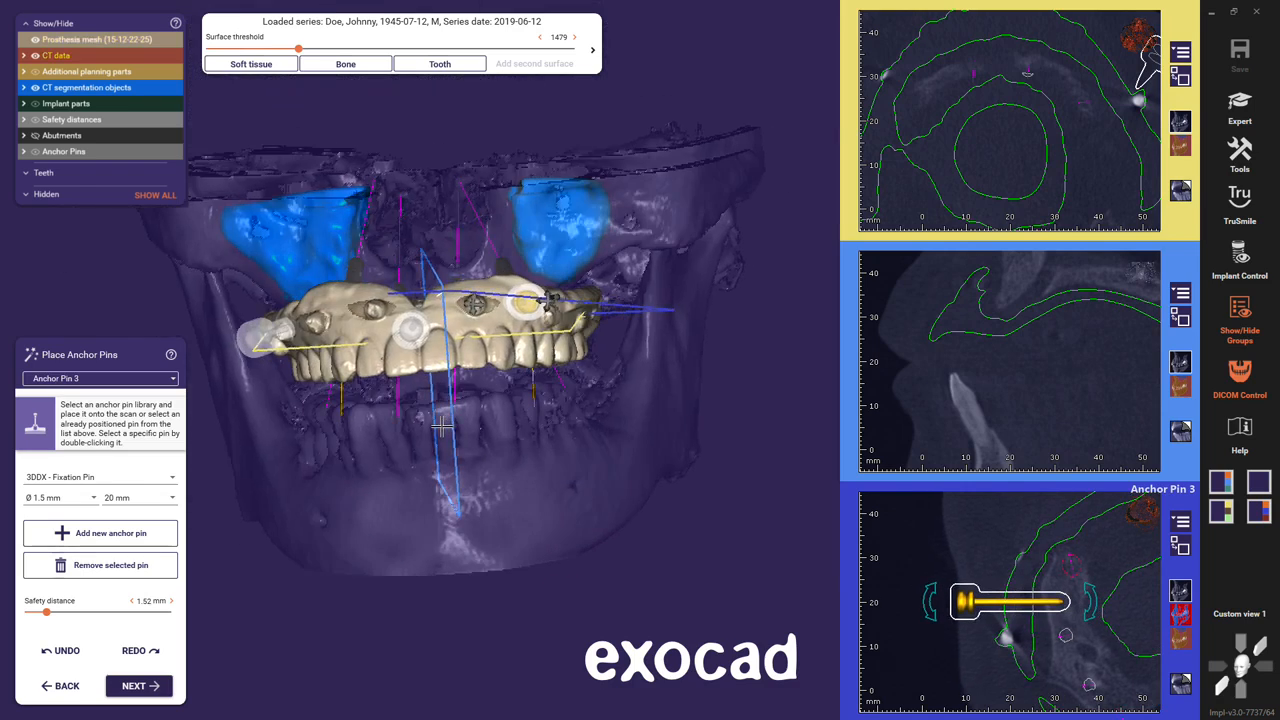
scroll(1004, 665, "down", 8)
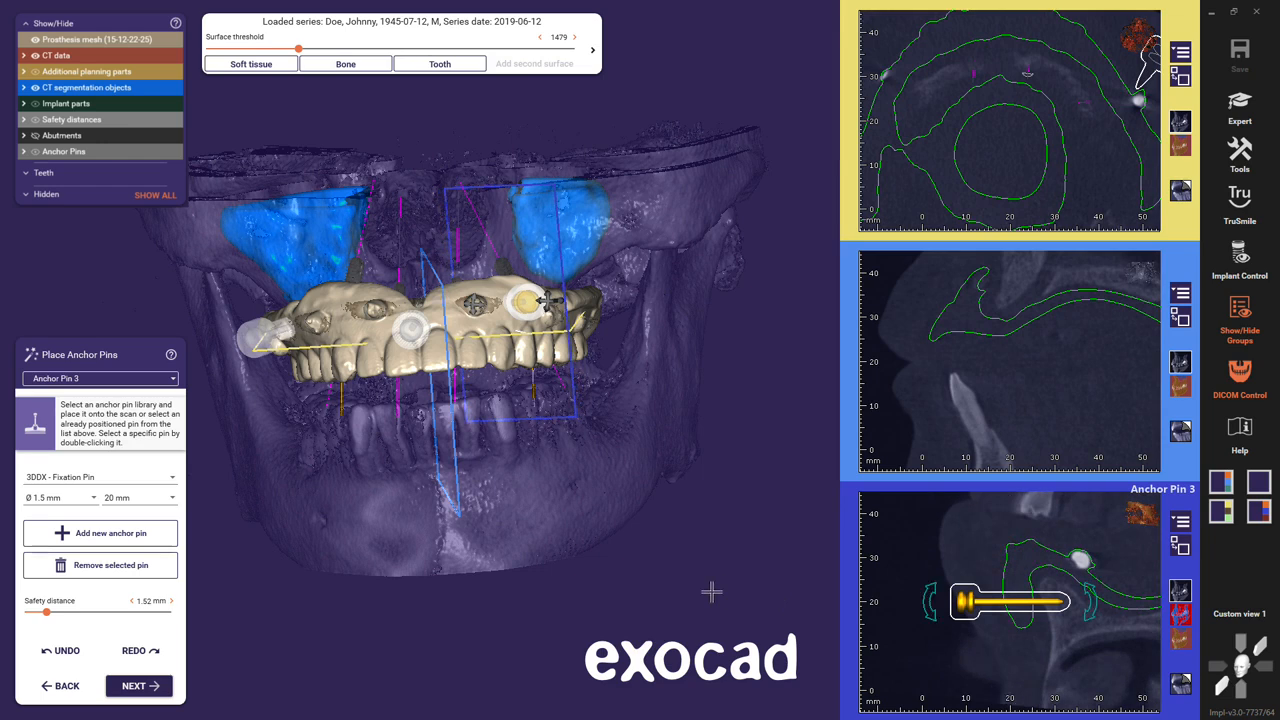
- Select Anchor Pin 1 among the placed pins for fine adjustment
left_click(175, 383)
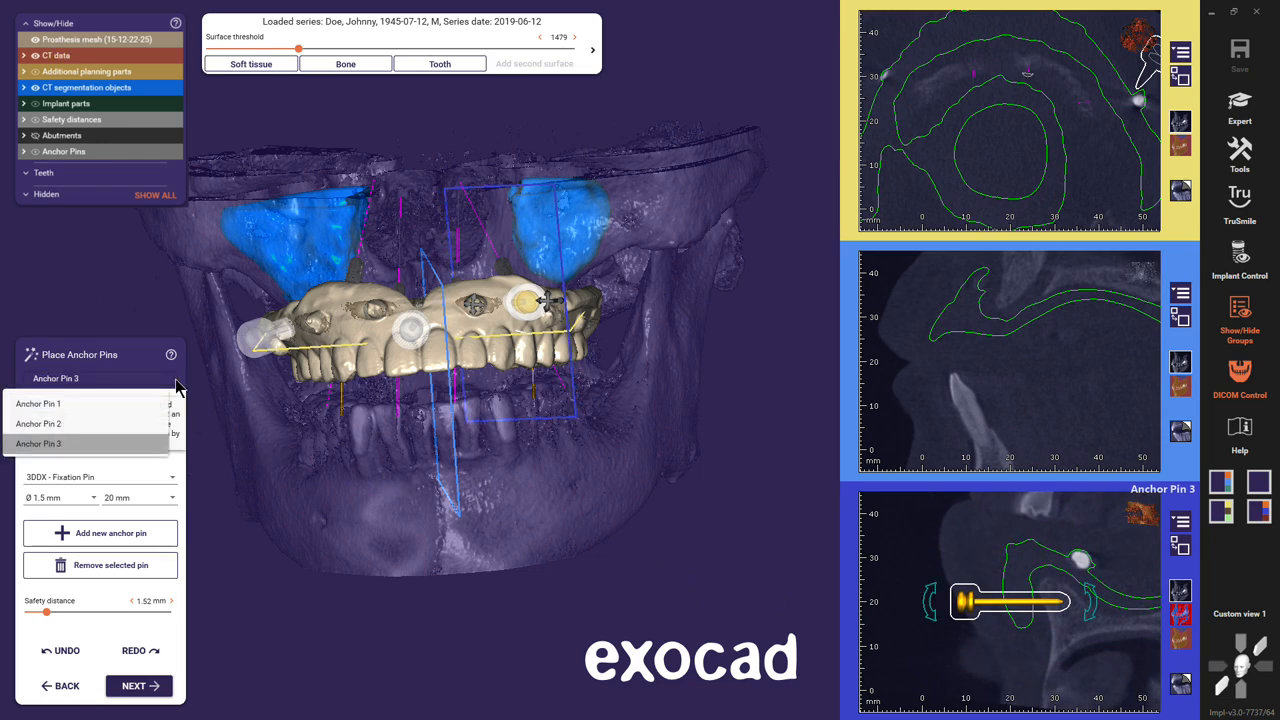
left_click(110, 404)
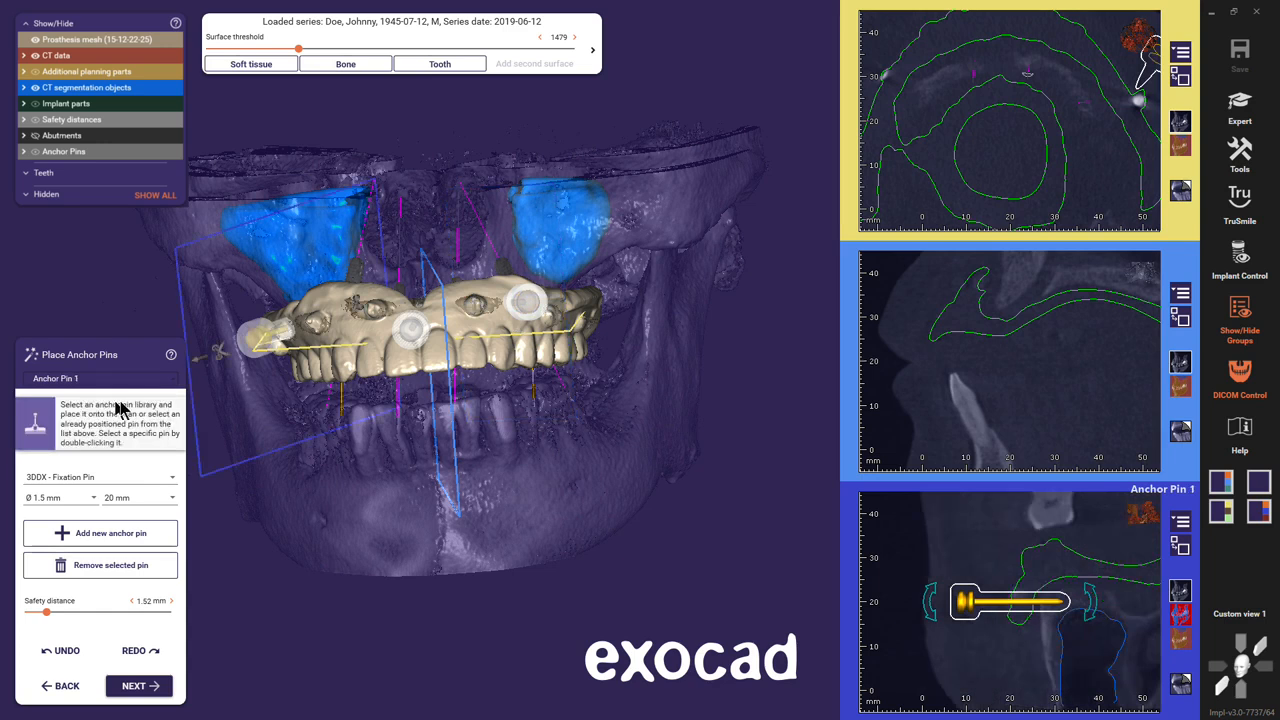
right_click_drag(275, 418, 271, 412)
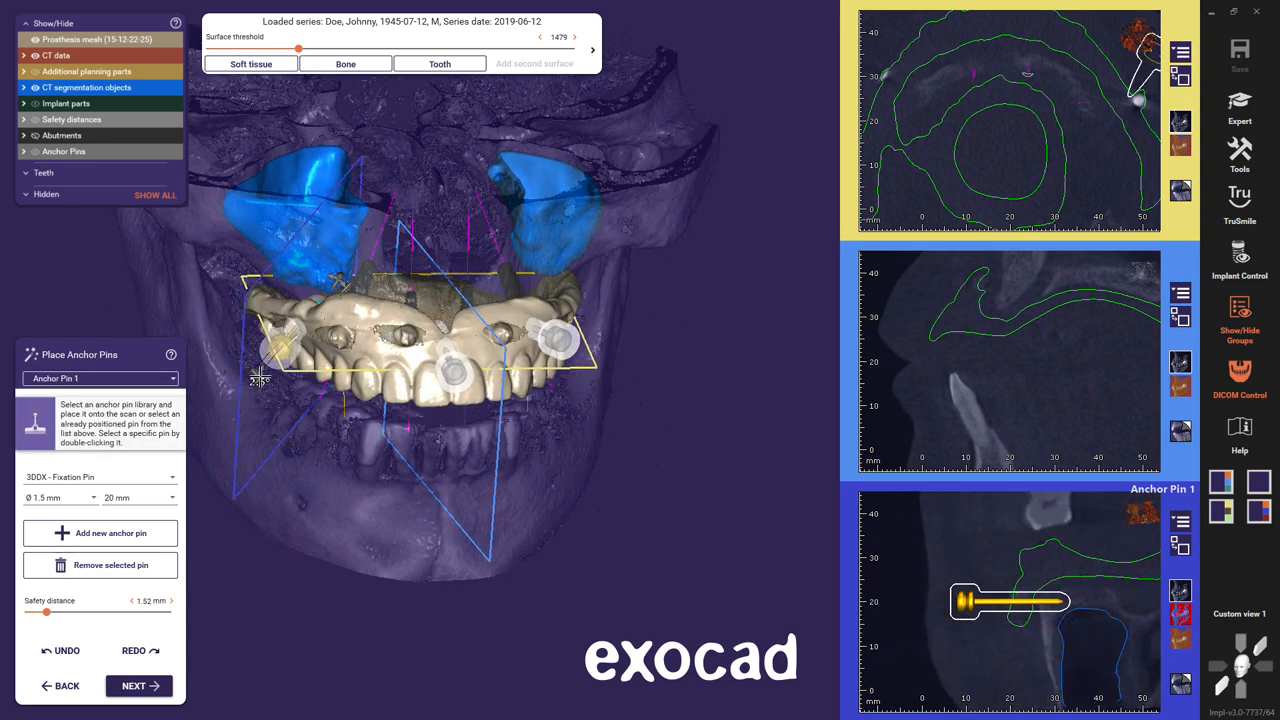
- Select Anchor Pin 3 on the model and fine-tune its tilt and position to finish placing the anchor pins
left_click(562, 340)
left_click_drag(563, 340, 559, 344)
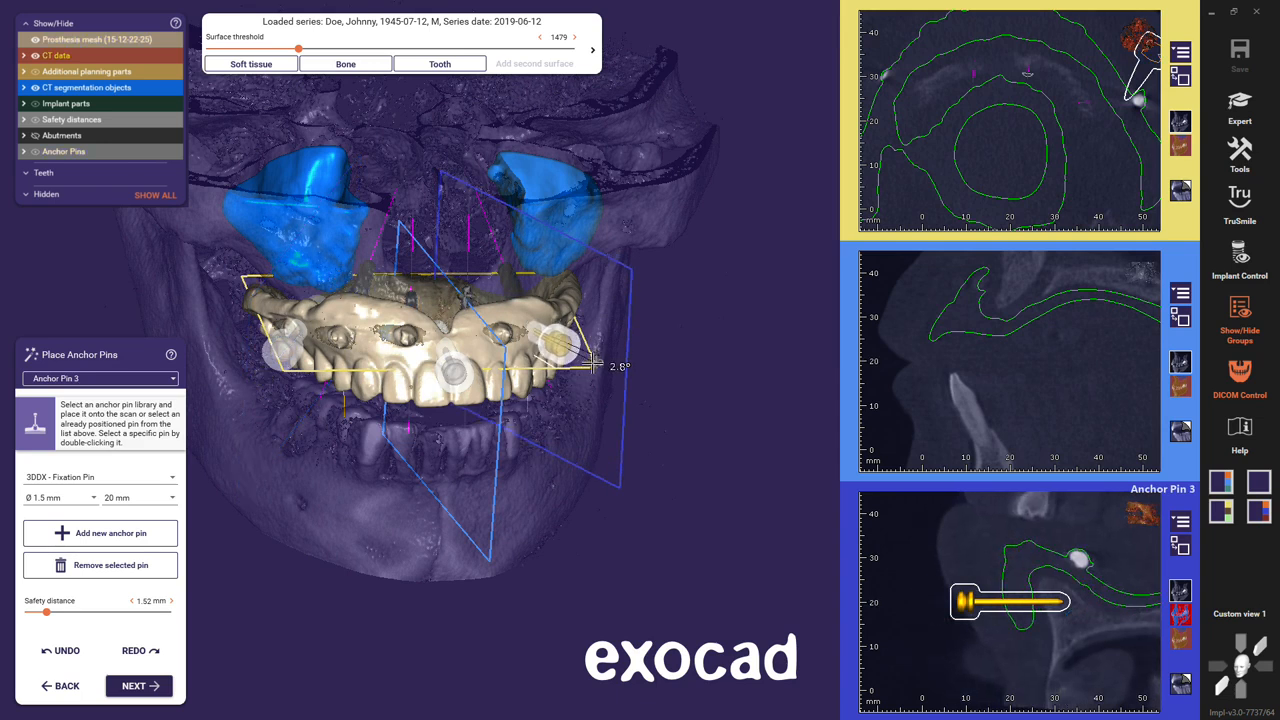
scroll(1022, 655, "down", 5)
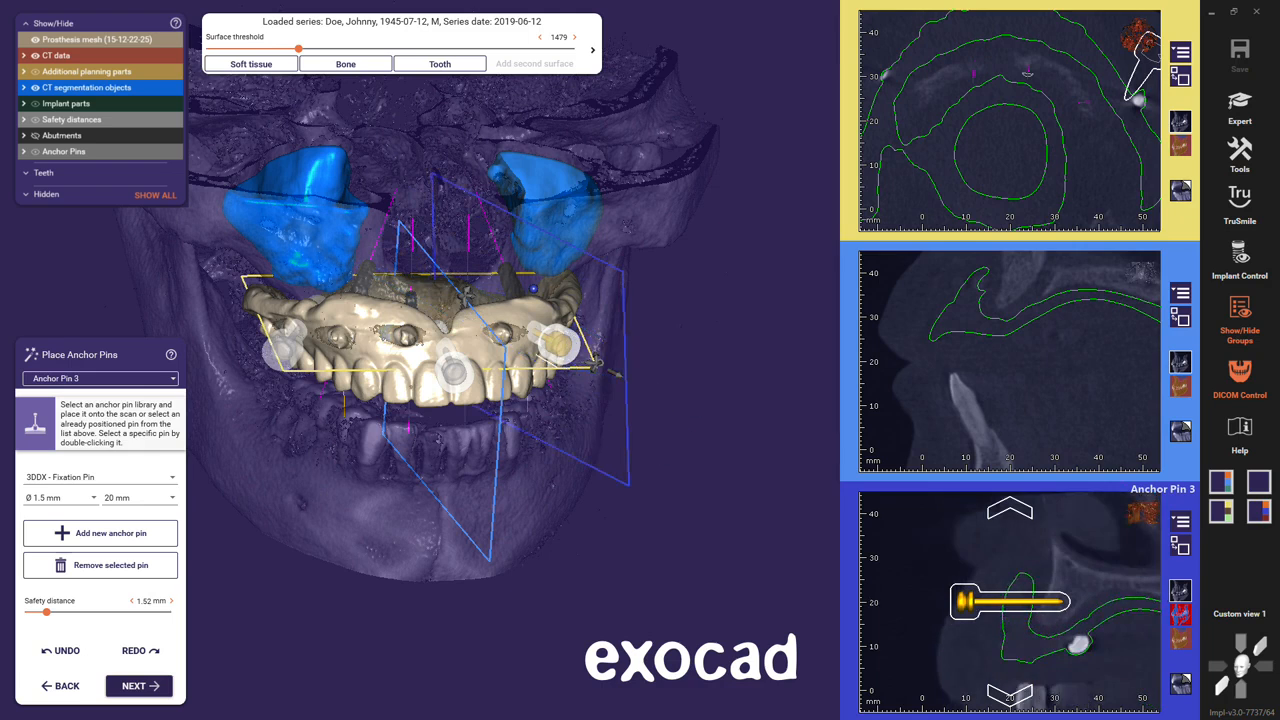
left_click_drag(1016, 604, 1018, 600)
right_click_drag(582, 556, 450, 531)
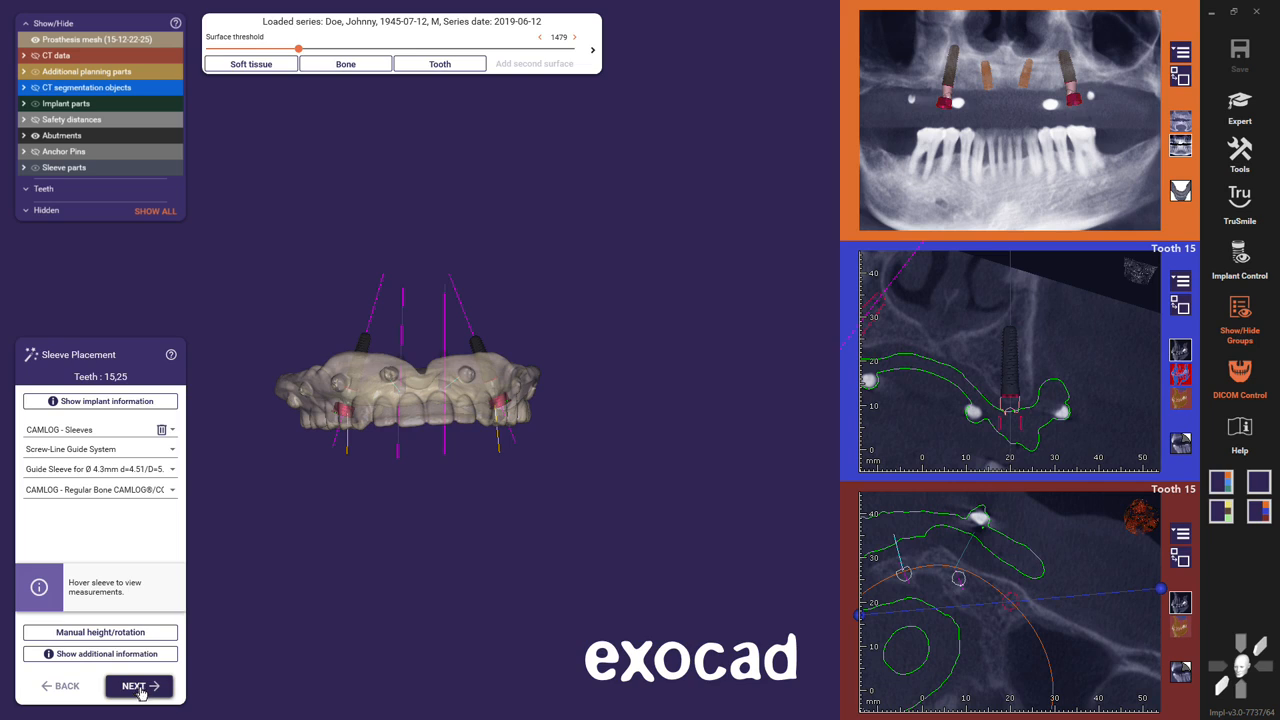
- Review the sleeves for teeth 15 and 25 and continue to sleeve placement for teeth 12 and 22
scroll(421, 405, "up", 5)
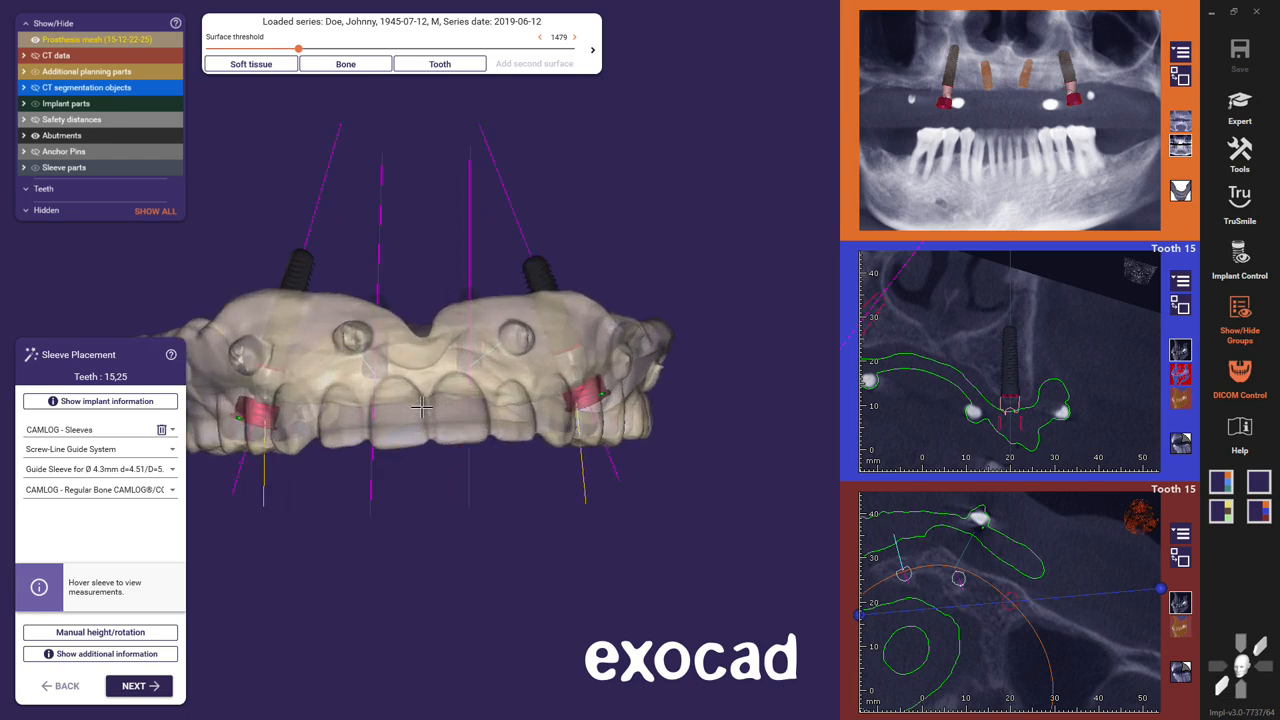
right_click_drag(432, 407, 429, 407)
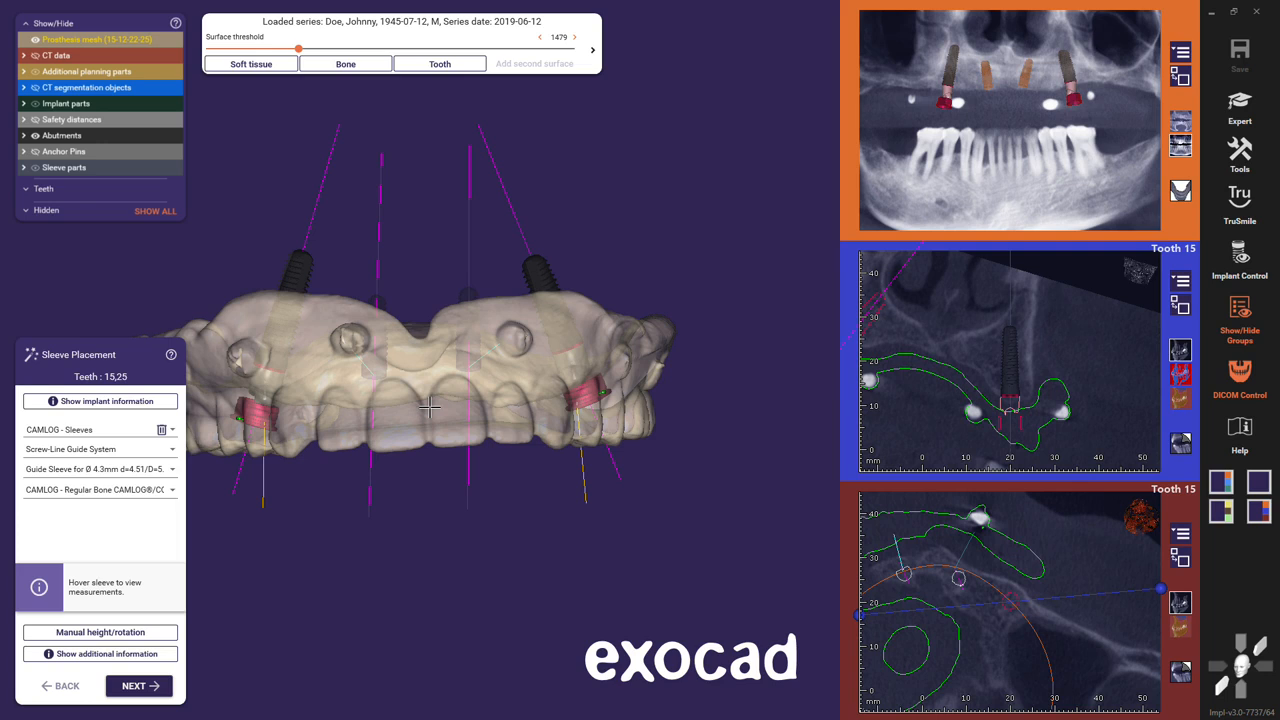
left_click(138, 688)
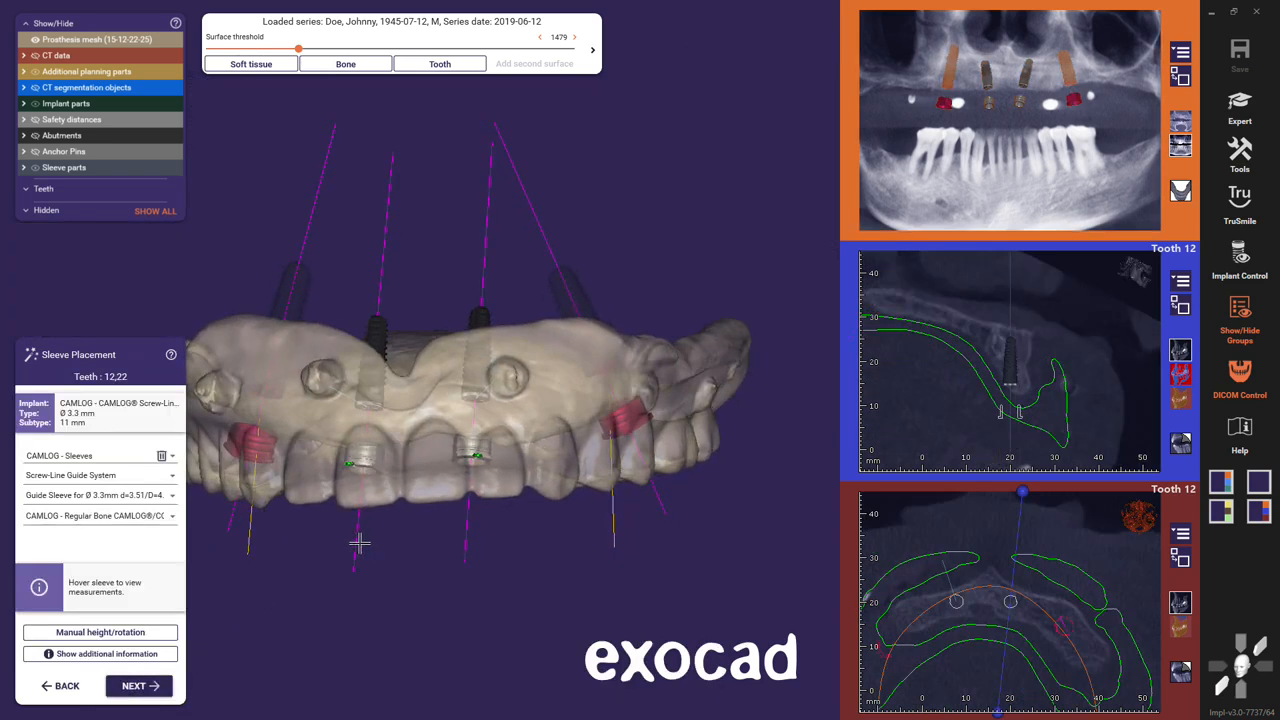
- Check the tooth 12 sleeve measurements and rotate the sleeves of teeth 12 and 22 about their axes using their rotation handles
mouse_move(362, 452)
scroll(363, 450, "up", 5)
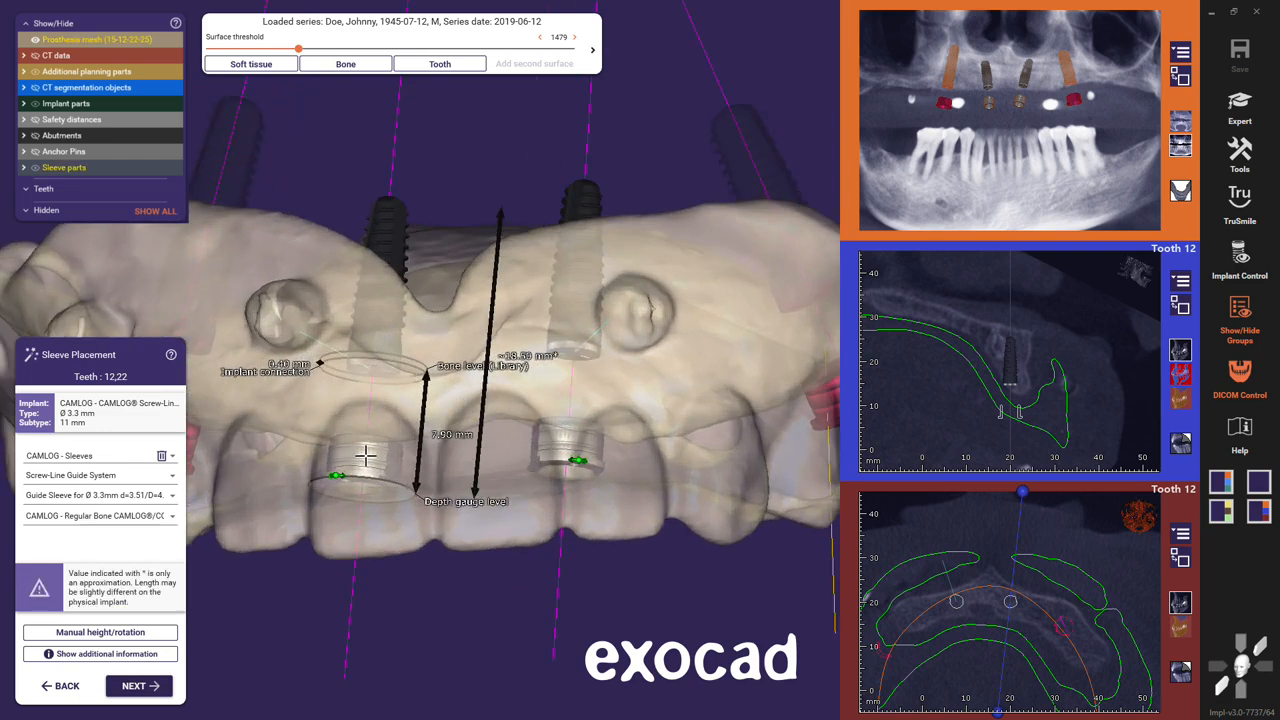
right_click_drag(366, 456, 368, 451)
mouse_move(355, 316)
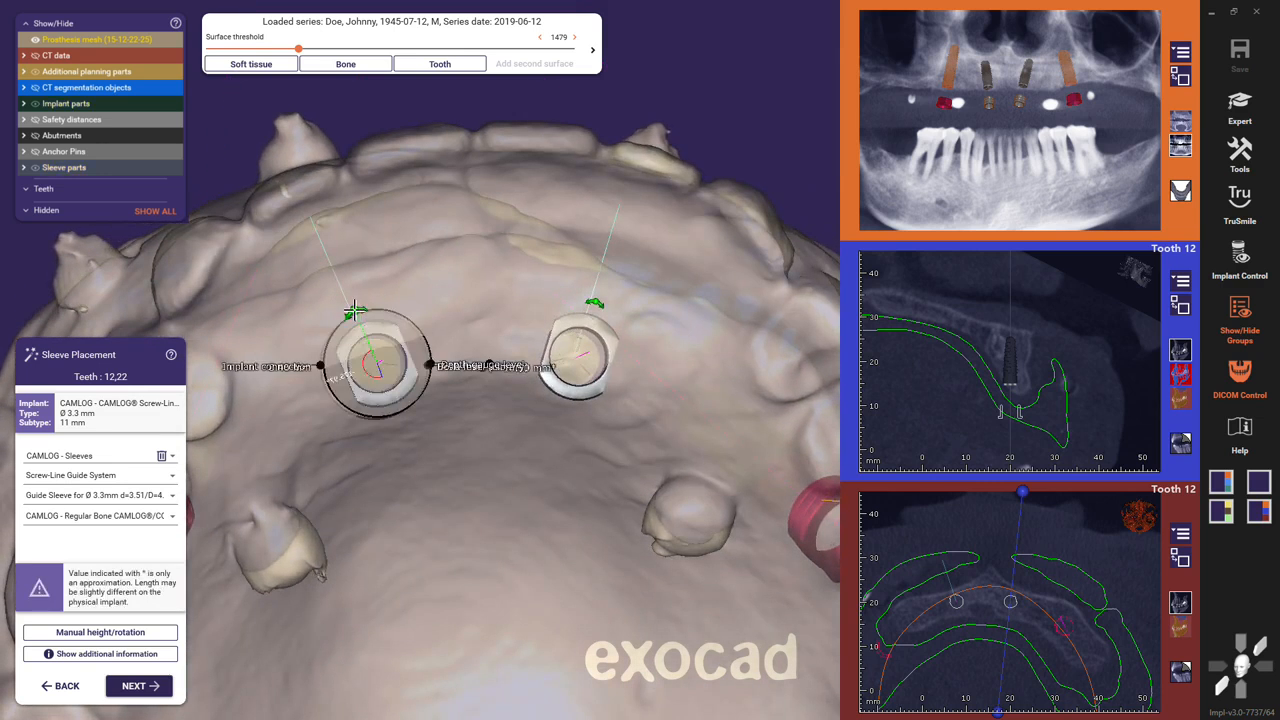
left_click_drag(355, 312, 369, 309)
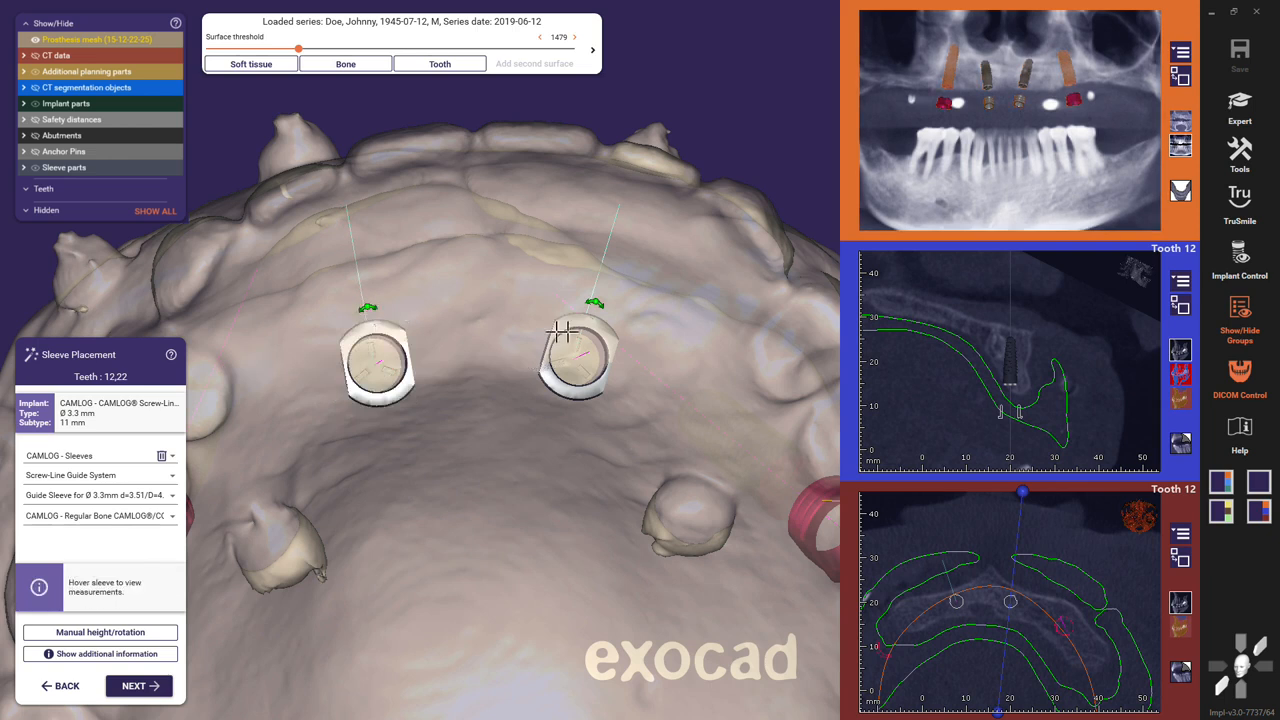
left_click_drag(595, 306, 578, 299)
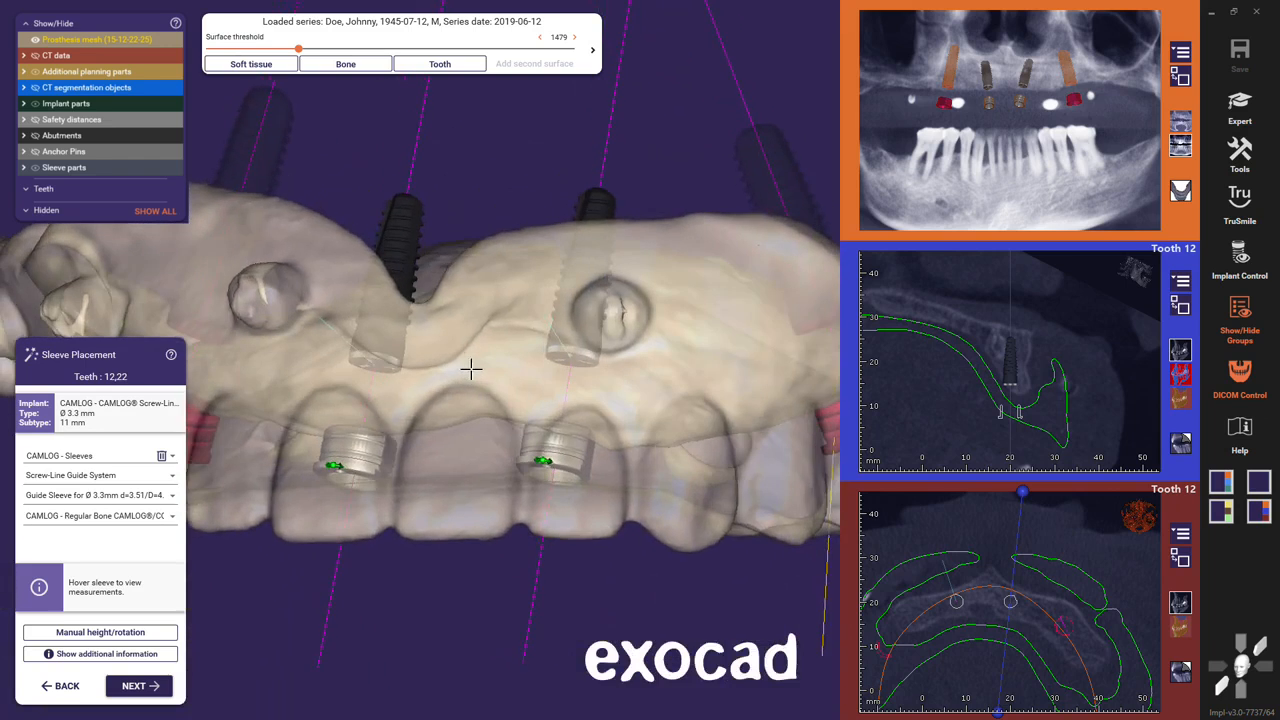
- Switch the sleeves for teeth 12 and 22 to the nt-trading - Sleeves library with the Universal single sleeves system
left_click(168, 455)
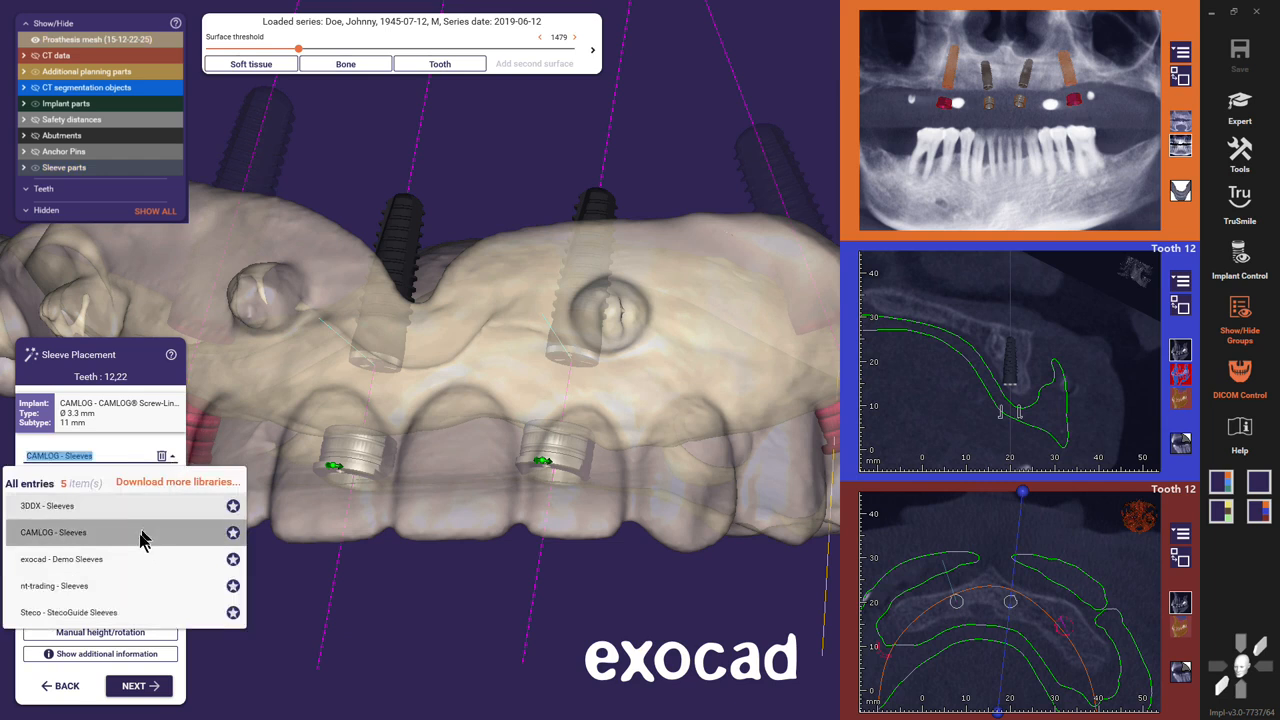
left_click(125, 586)
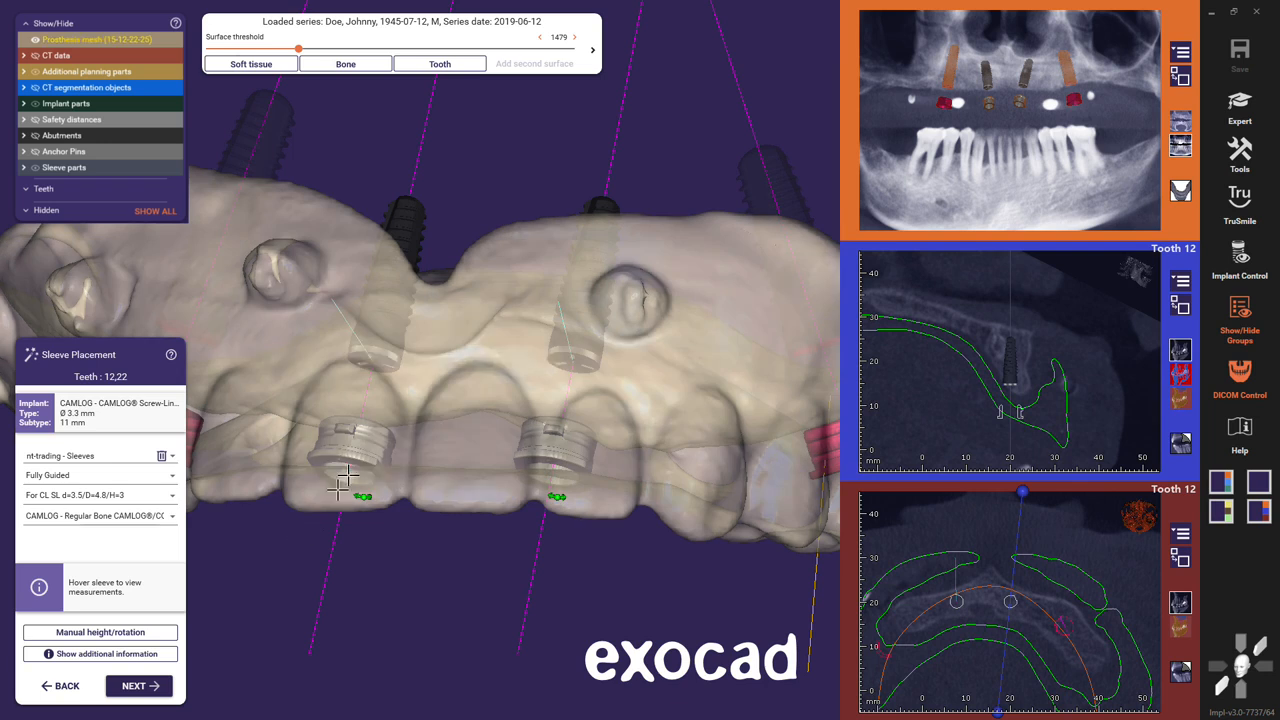
mouse_move(361, 452)
left_click(173, 477)
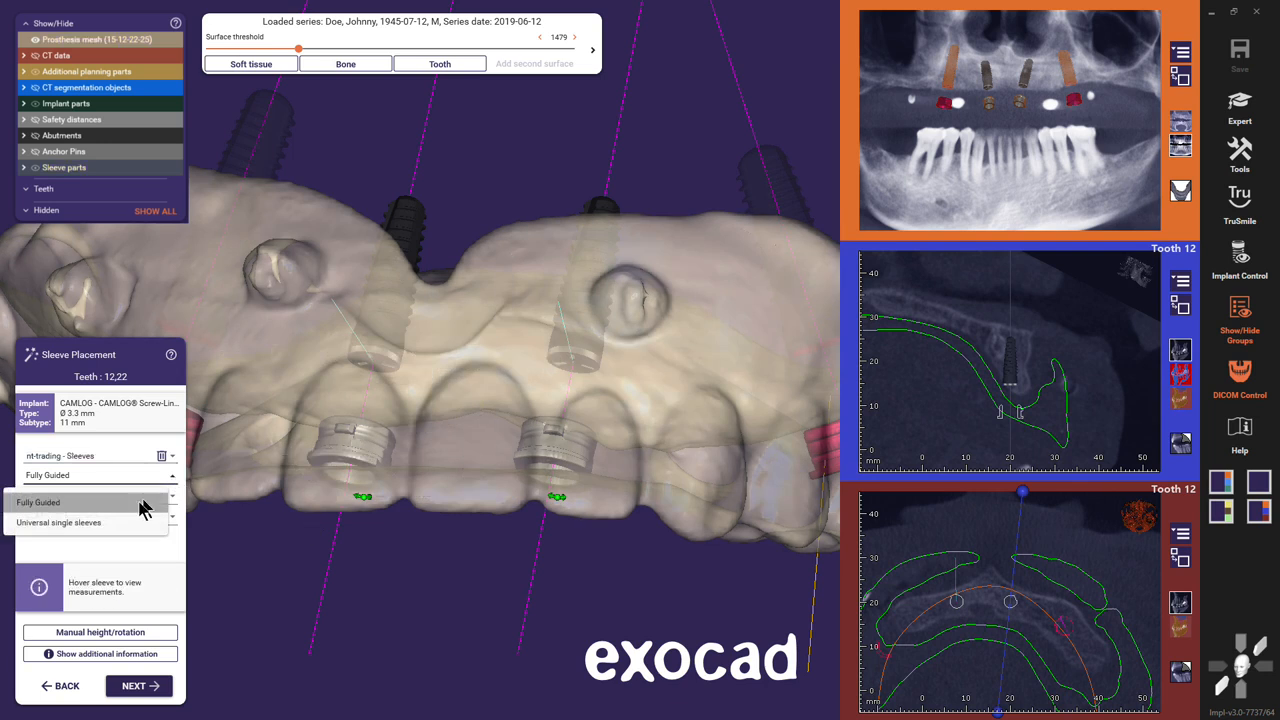
left_click(100, 522)
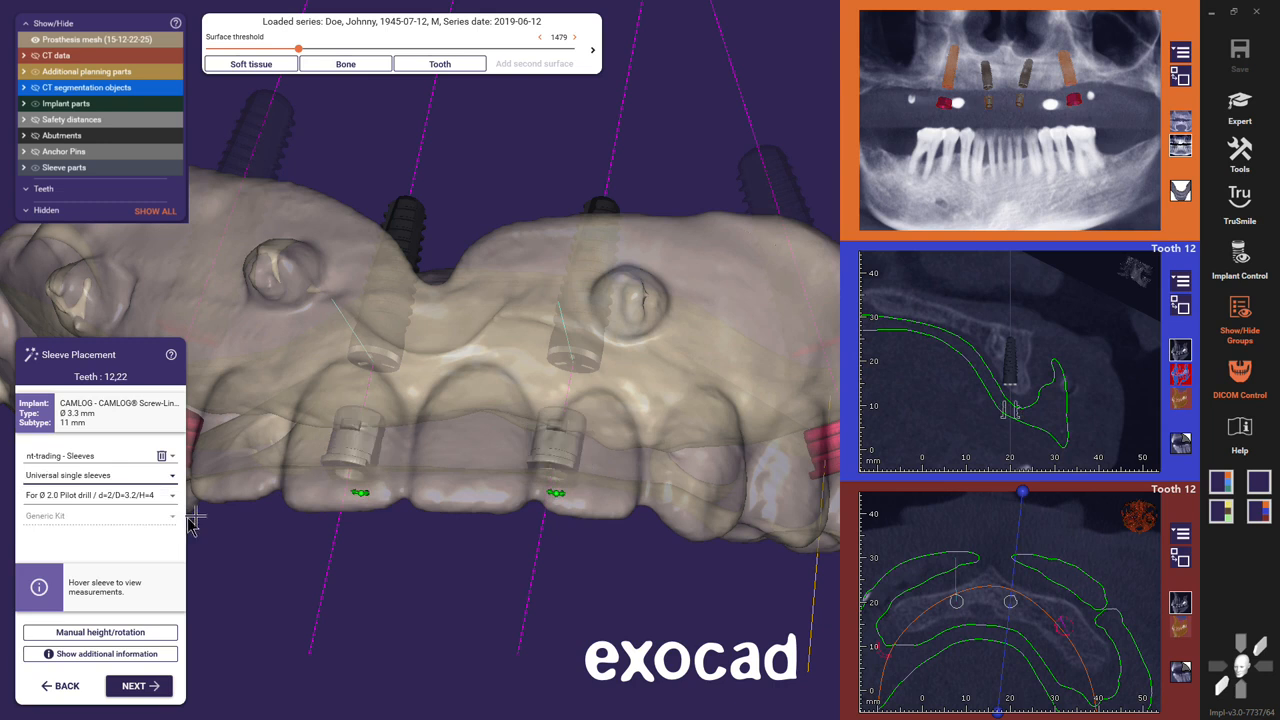
- Move the tooth 12 sleeve down along its implant axis and set its height from the apical peak to 23 mm
mouse_move(342, 447)
left_click_drag(342, 447, 309, 503)
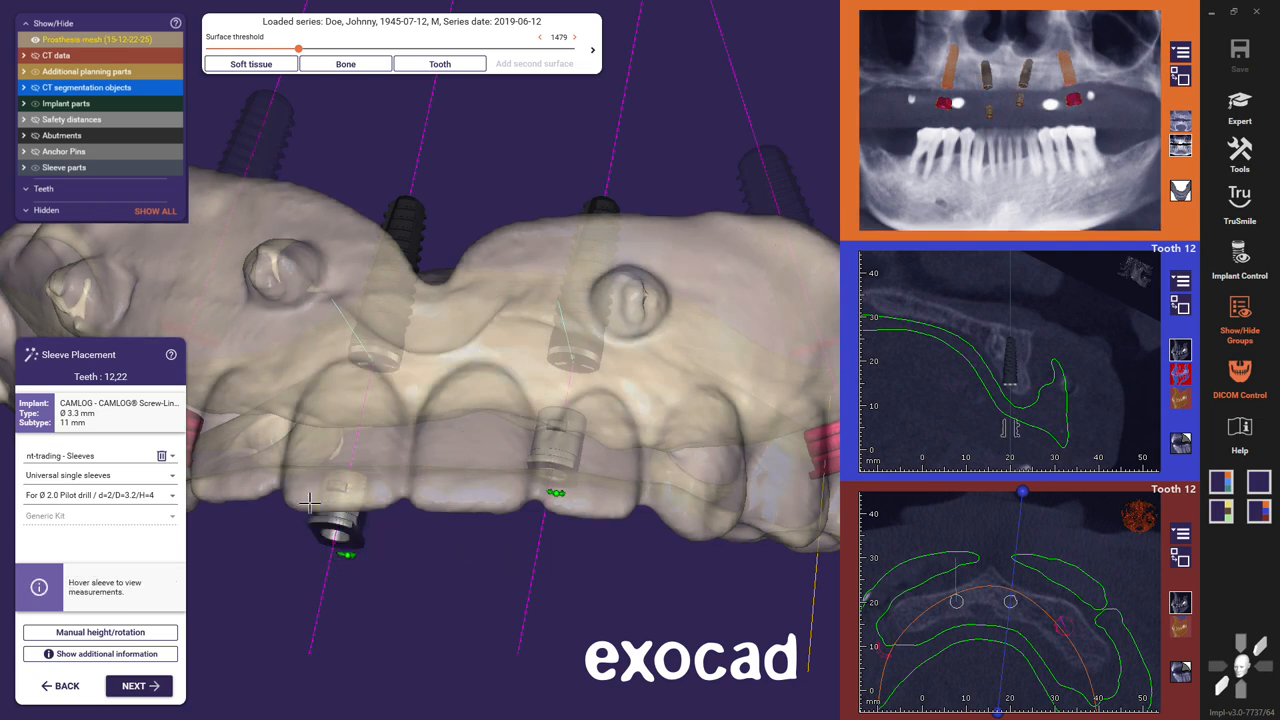
left_click(160, 634)
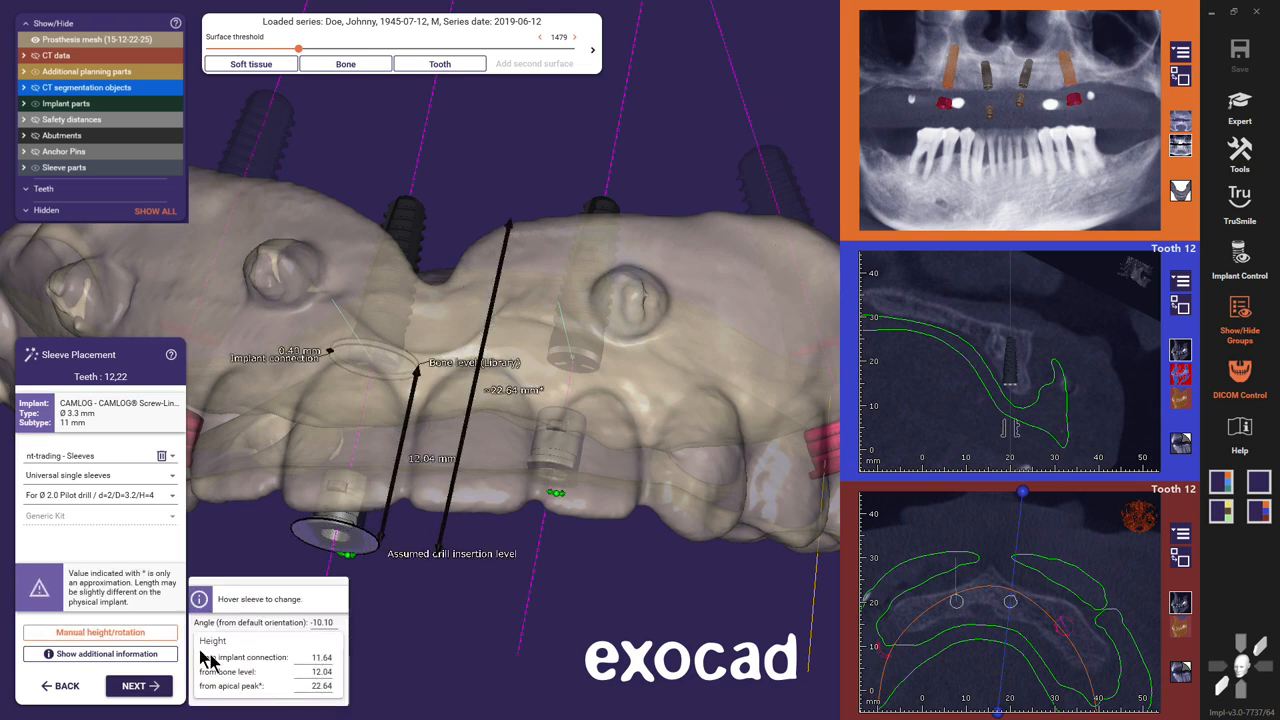
left_click(298, 686)
type("23")
key("Return")
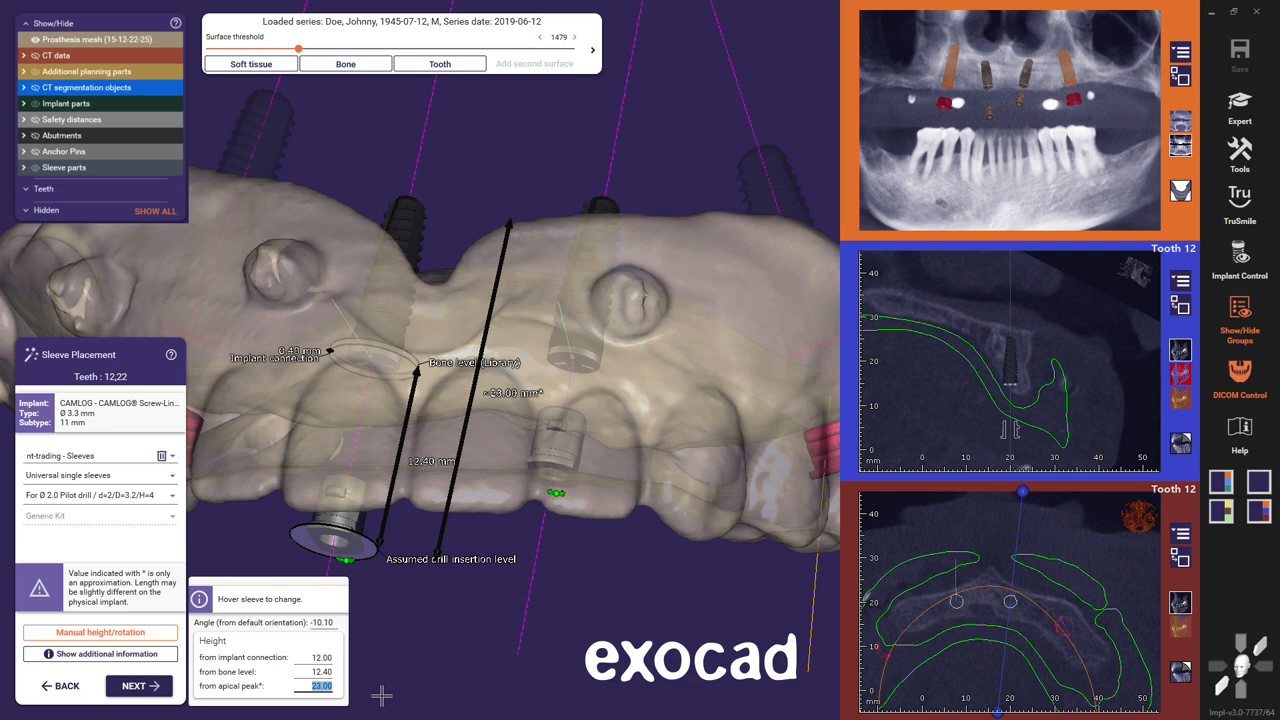
- Switch the sleeves for teeth 12 and 22 back to the CAMLOG - Sleeves library and proceed to the planning approval
left_click(173, 457)
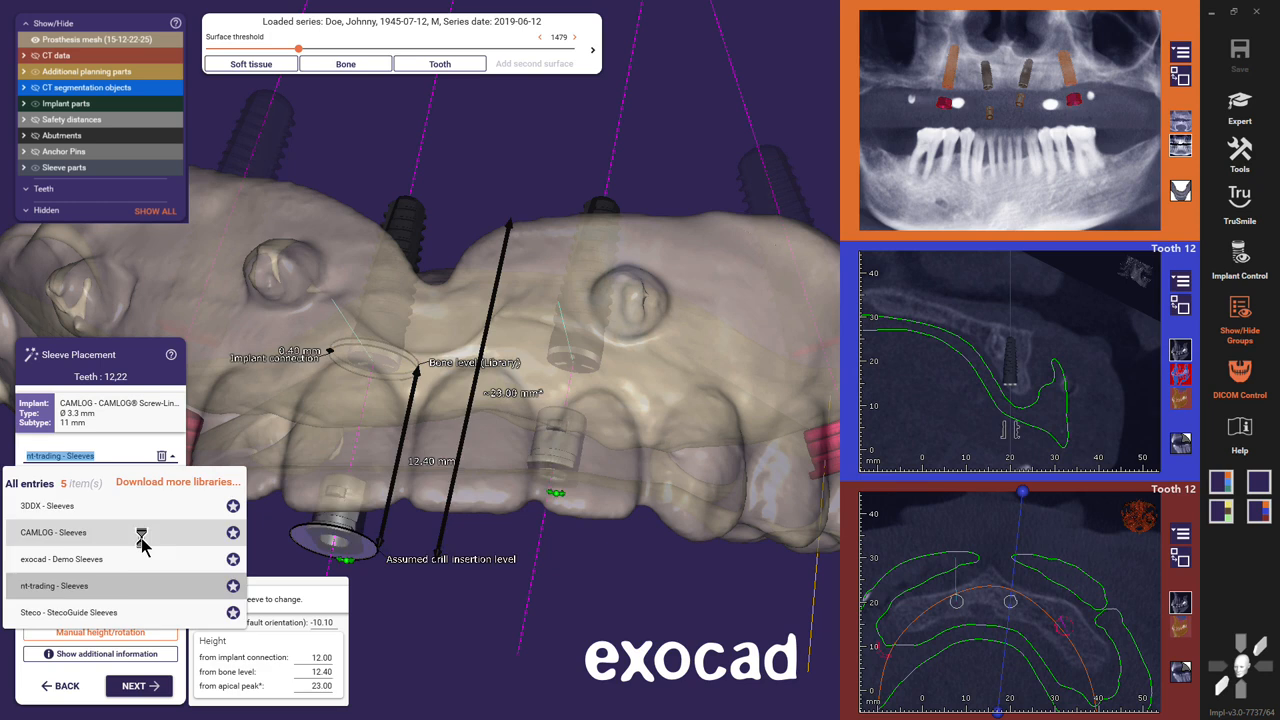
left_click(141, 535)
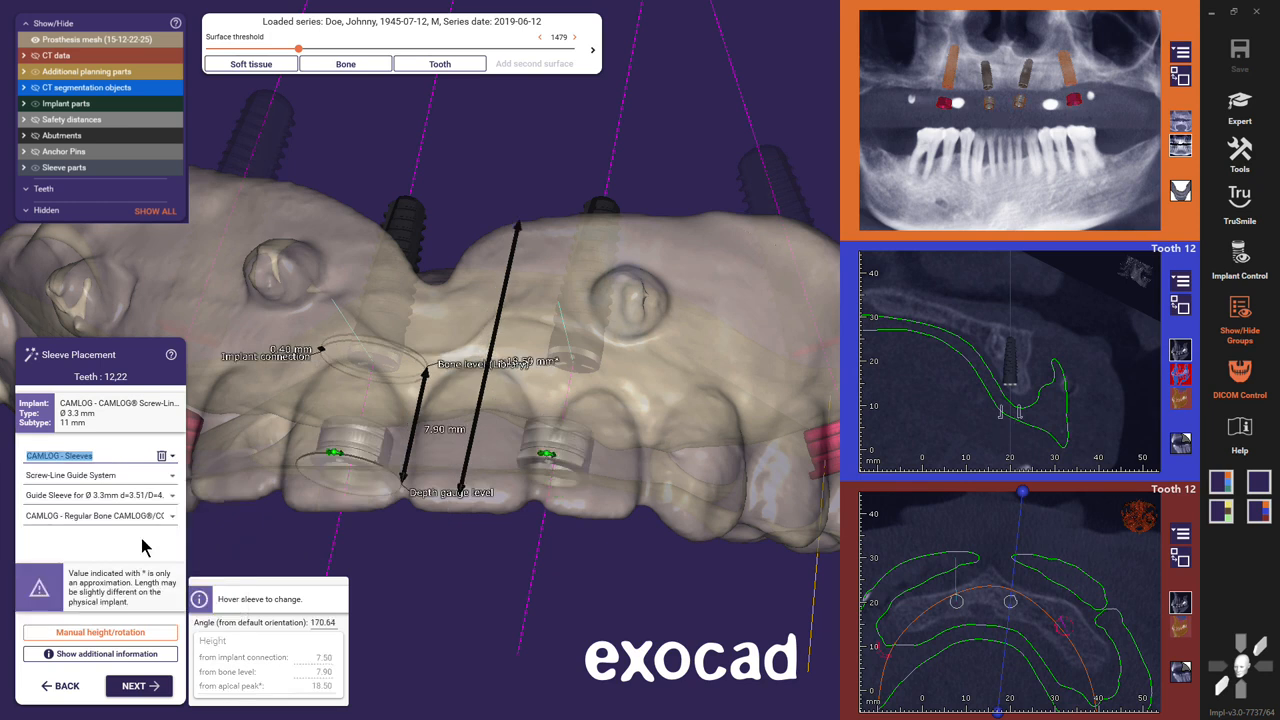
left_click(133, 687)
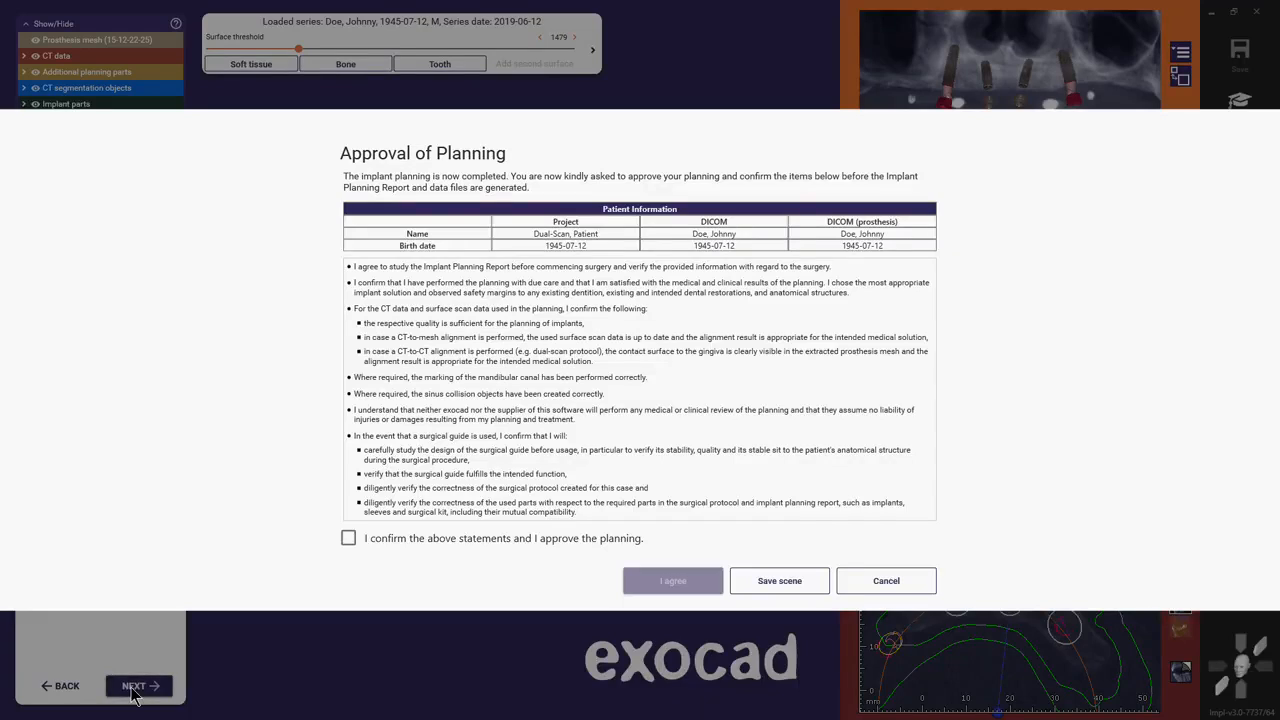
- Save the implant planning scene under the file name "please check and approve"
left_click(788, 582)
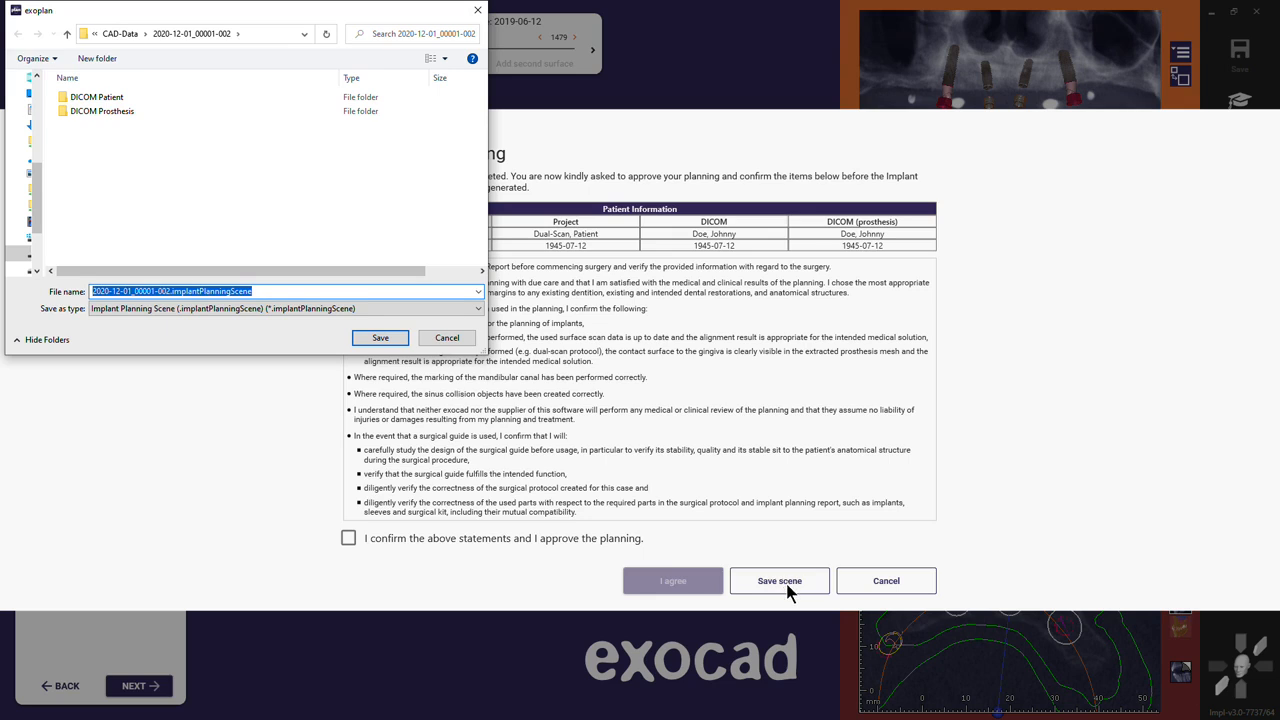
type("please check and approve")
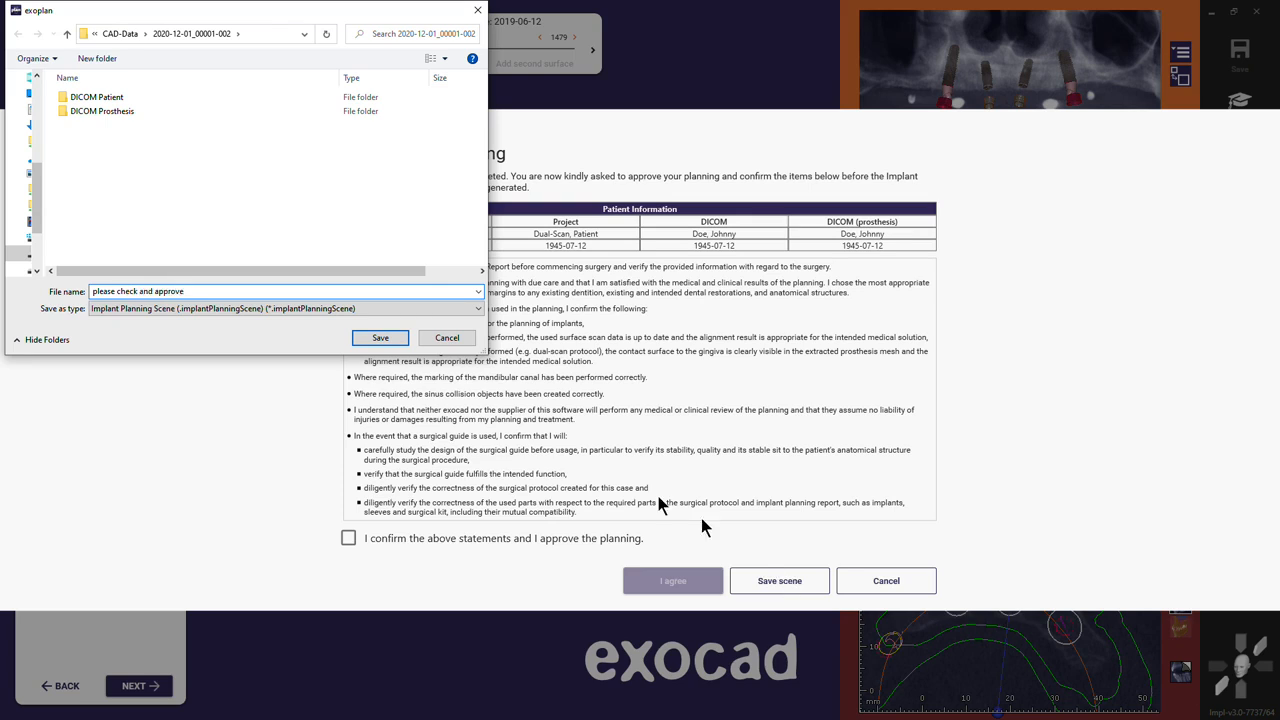
left_click(380, 338)
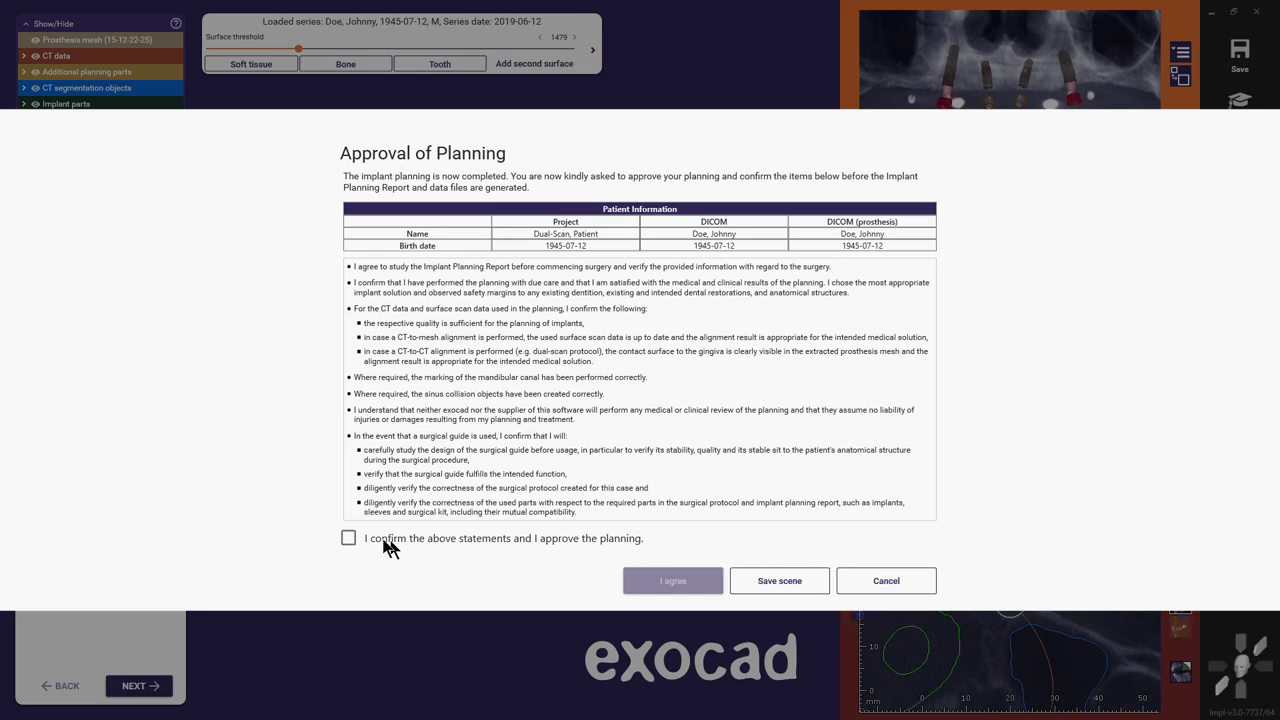
- Confirm the statements to approve the planning, agree to it, and open the implant planning report
left_click(348, 538)
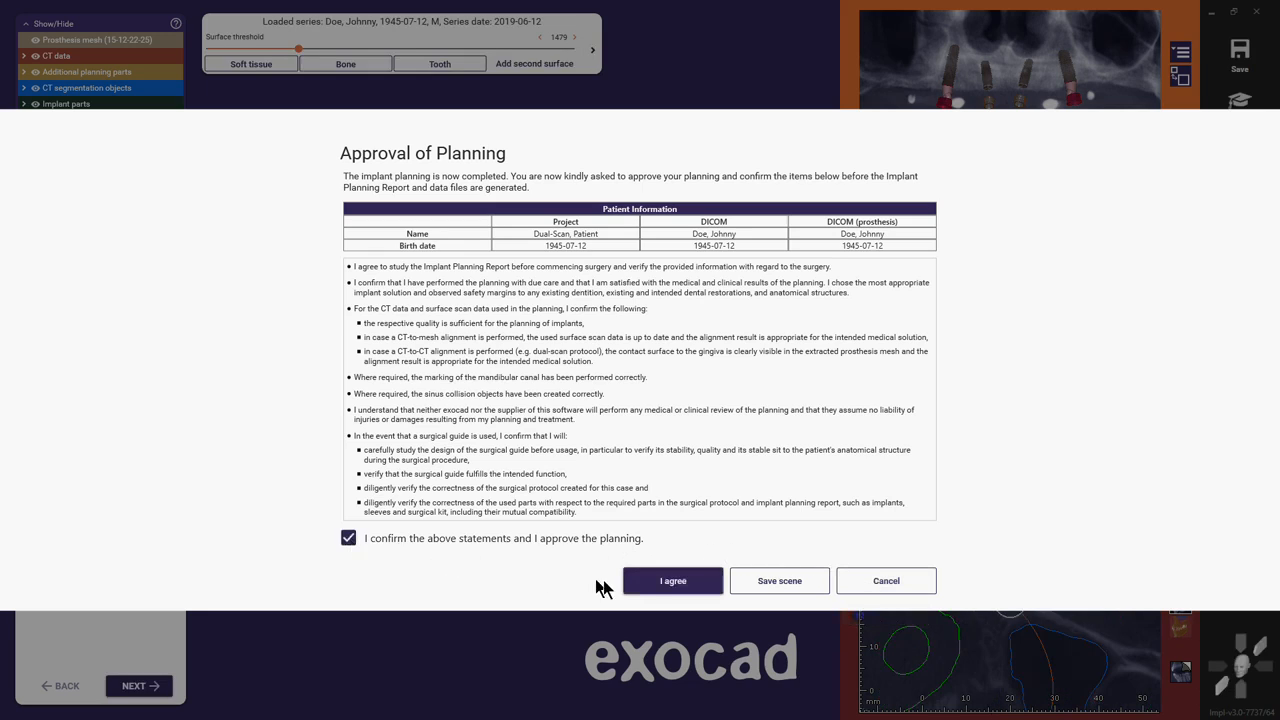
left_click(670, 586)
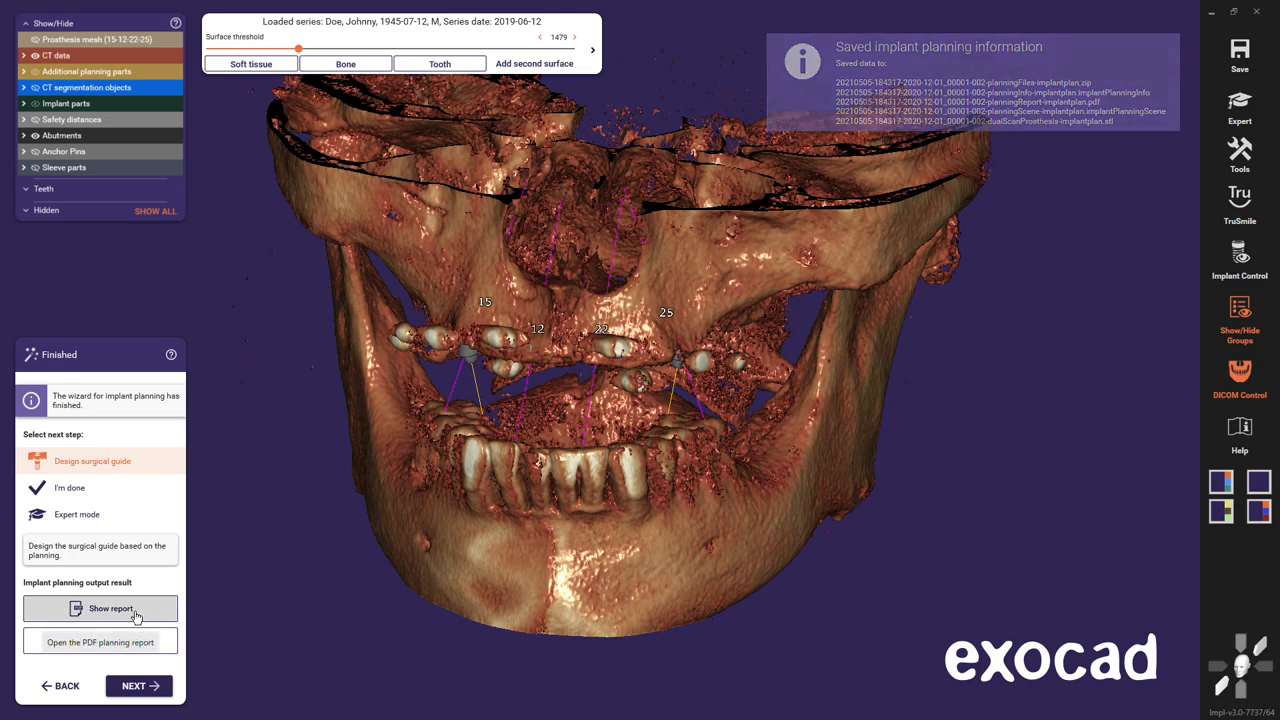
left_click(136, 609)
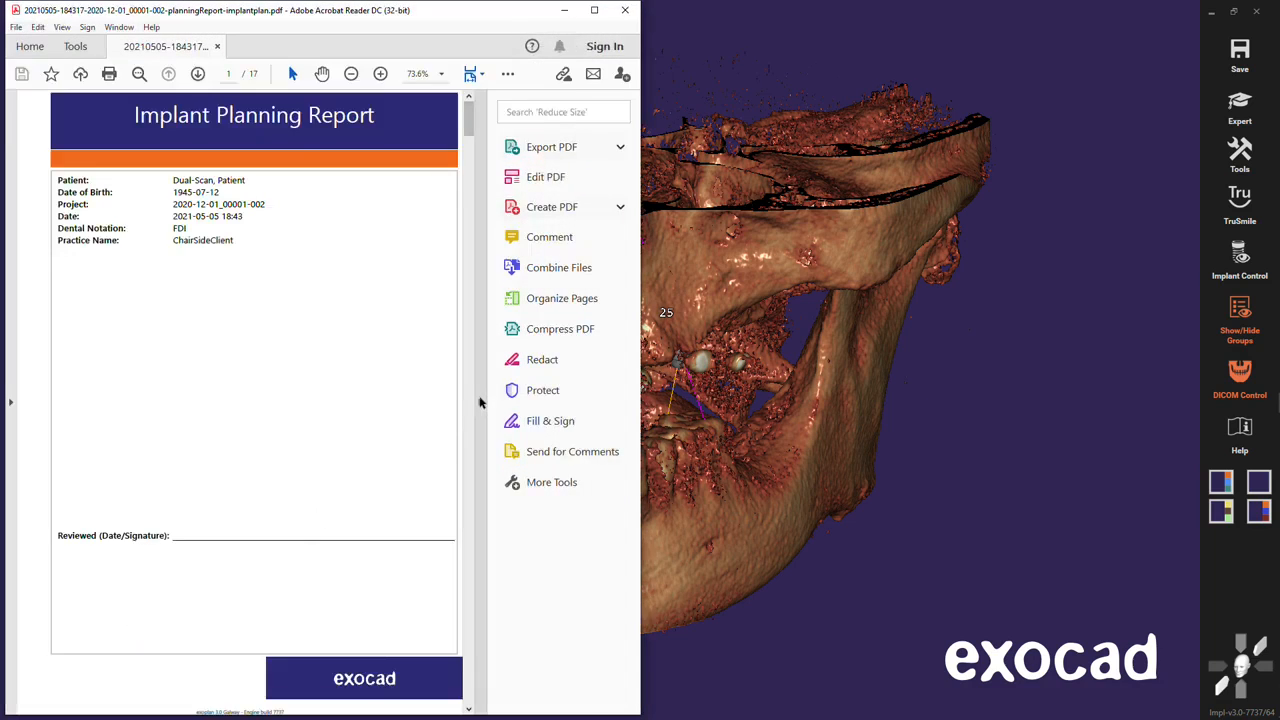
- Fit the report to one full page, review it from the cover through implant and anchor pin details to the disclaimer, and close it
left_click(480, 403)
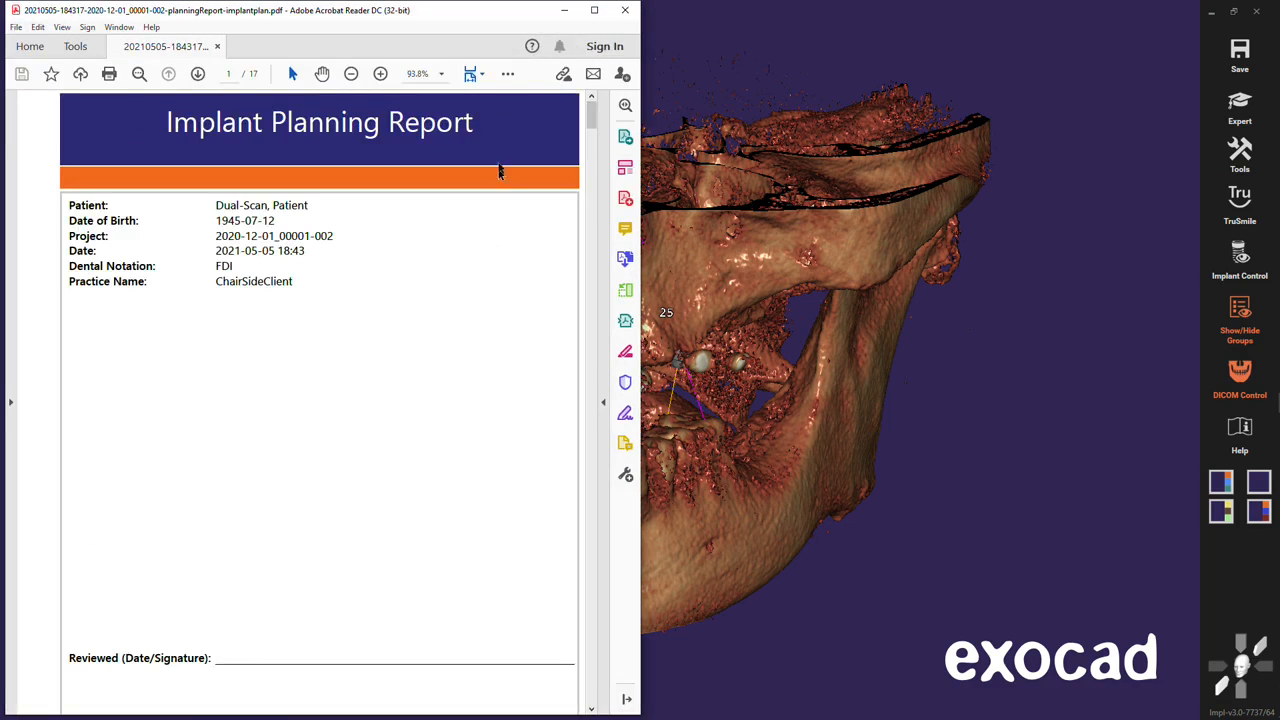
left_click(482, 74)
left_click(520, 115)
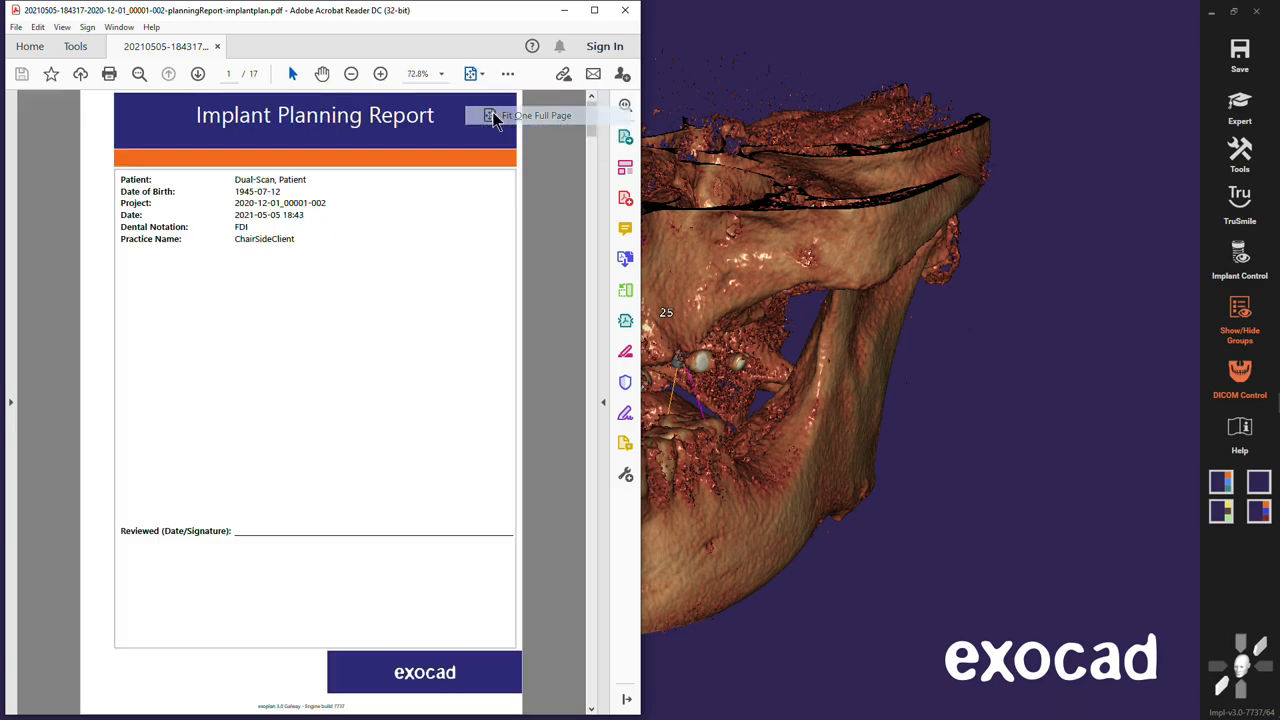
scroll(474, 262, "down", 3)
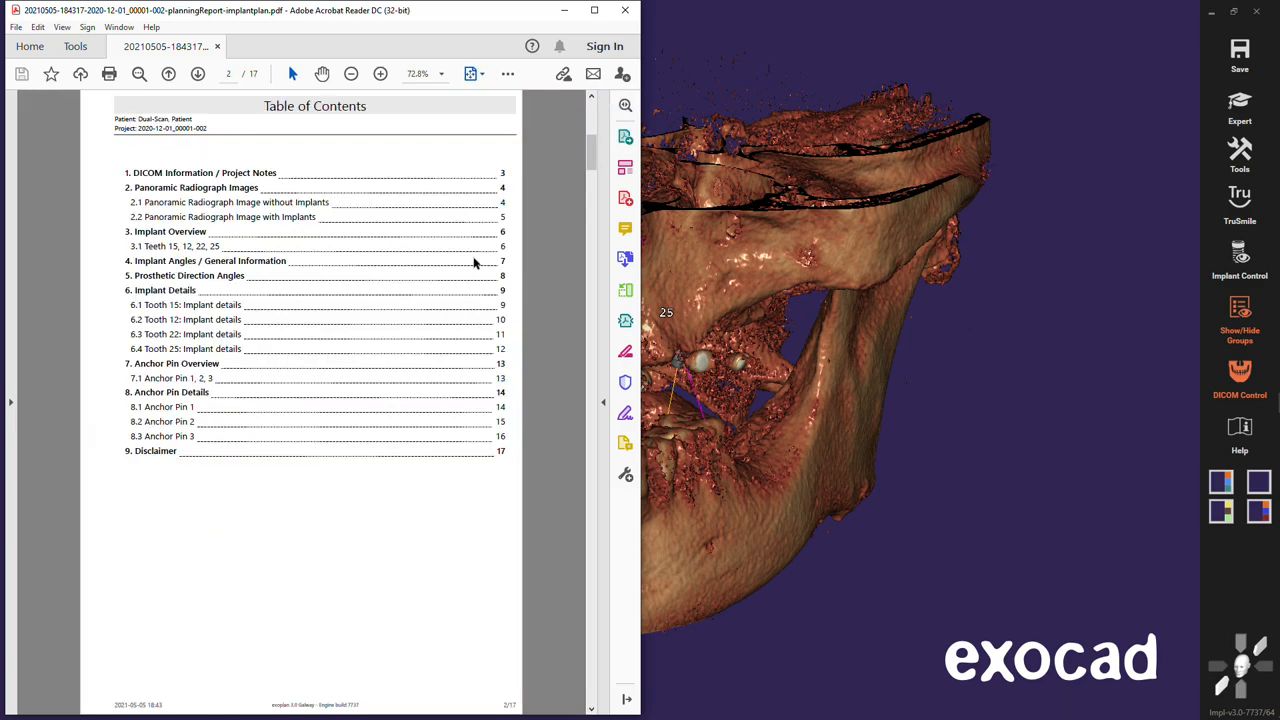
scroll(474, 262, "down", 2)
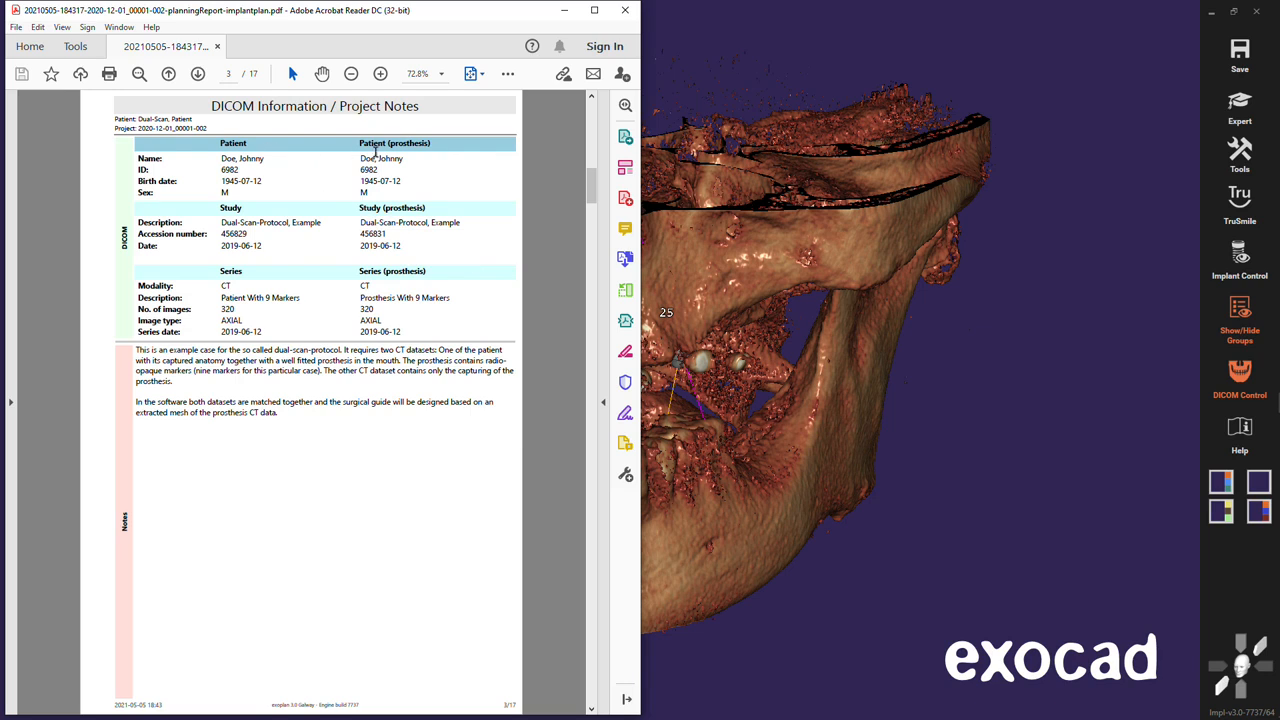
scroll(535, 248, "down", 2)
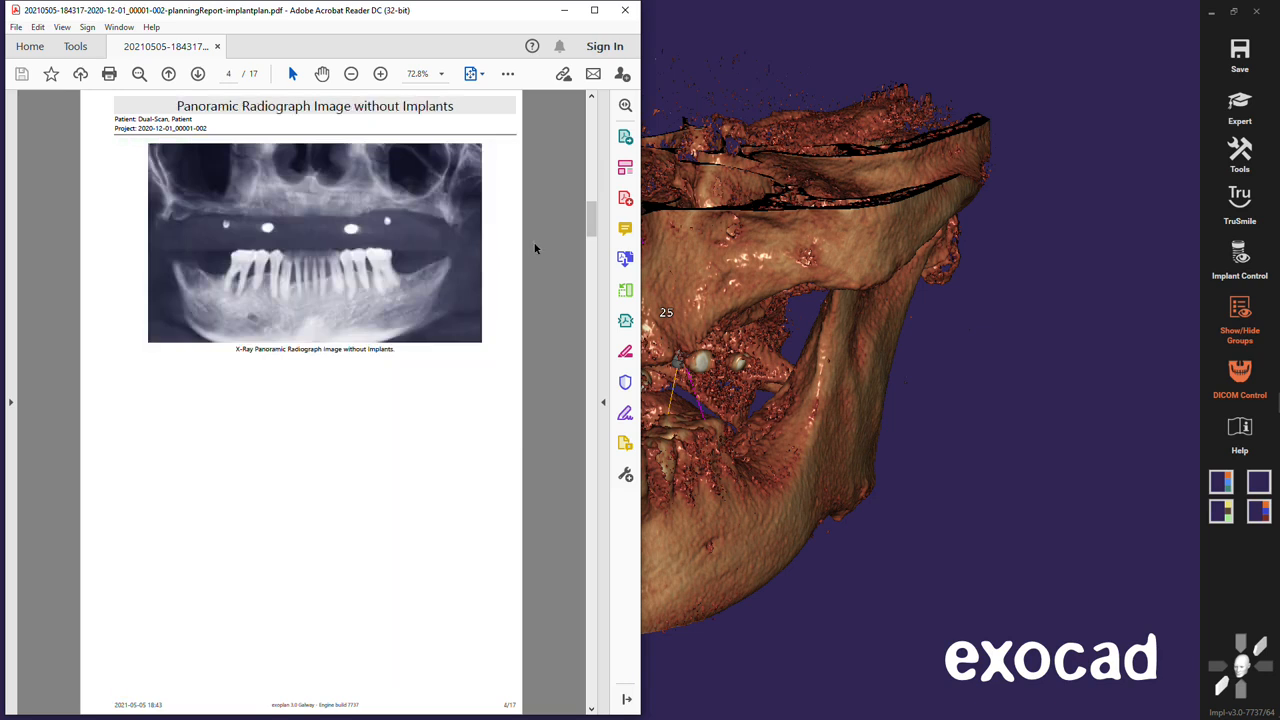
scroll(535, 248, "down", 4)
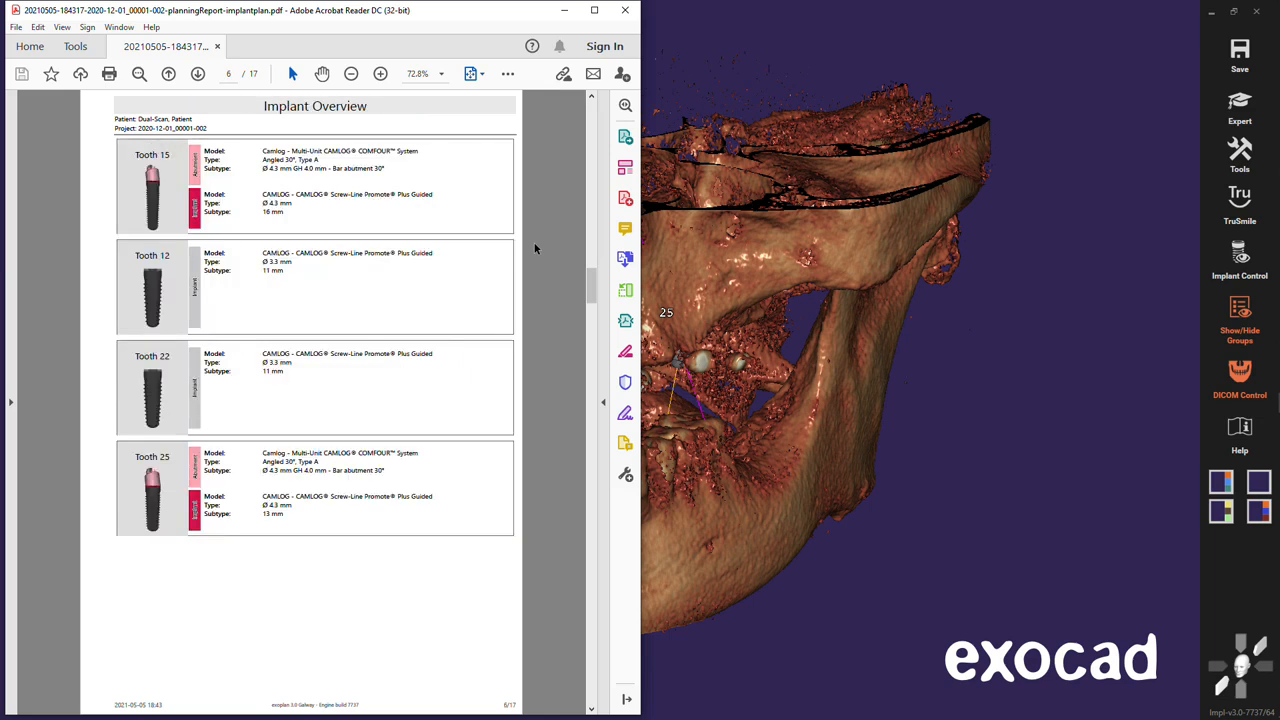
scroll(535, 248, "down", 4)
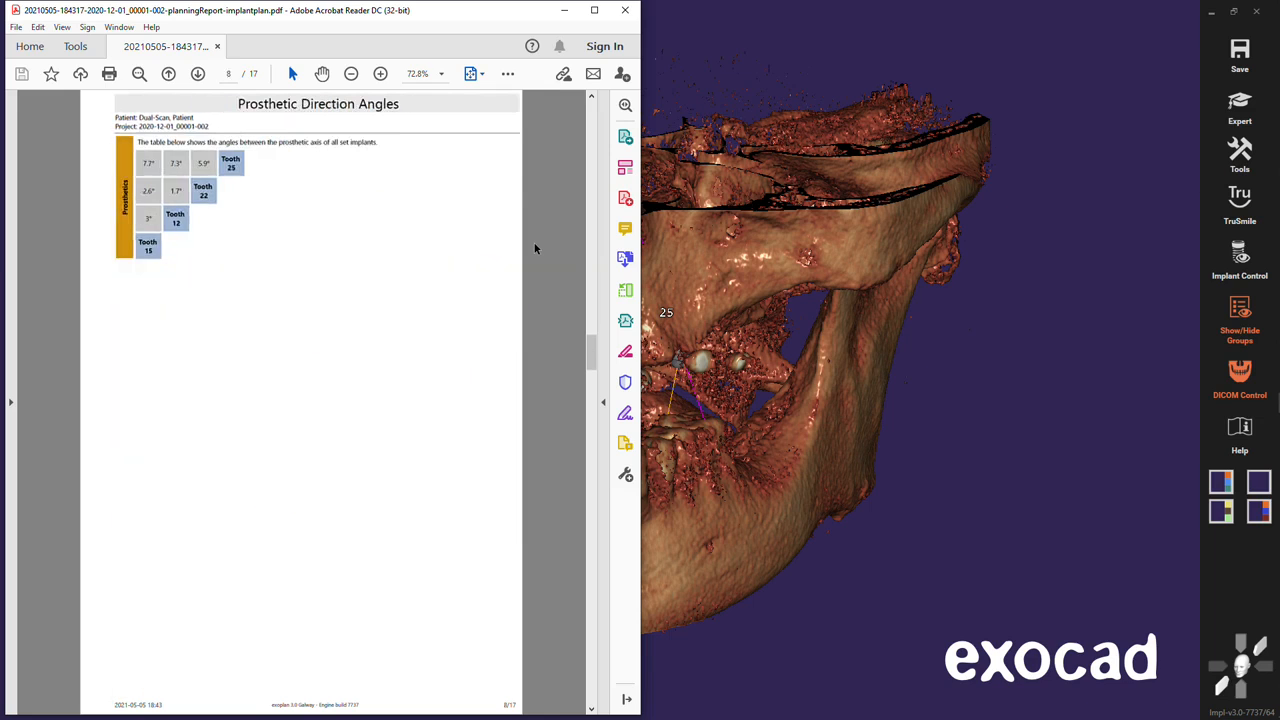
scroll(535, 248, "down", 2)
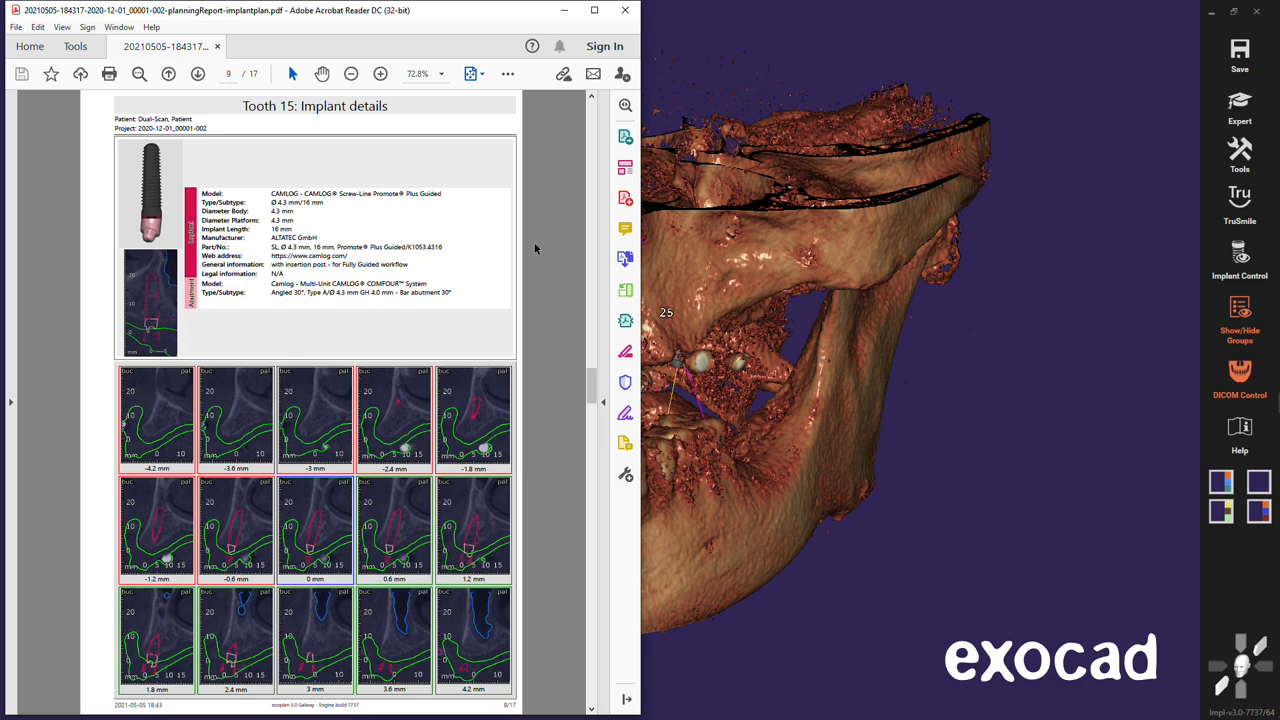
scroll(535, 248, "down", 2)
scroll(535, 248, "down", 2)
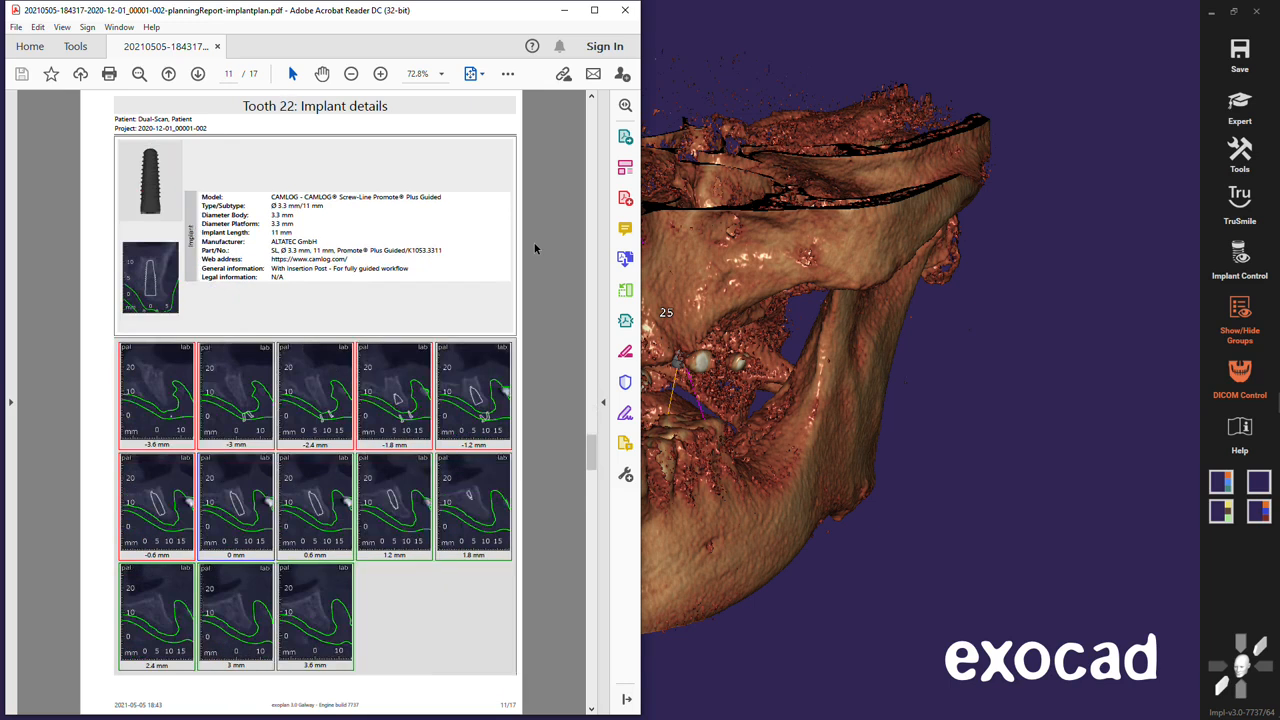
scroll(535, 248, "down", 2)
scroll(535, 248, "down", 2)
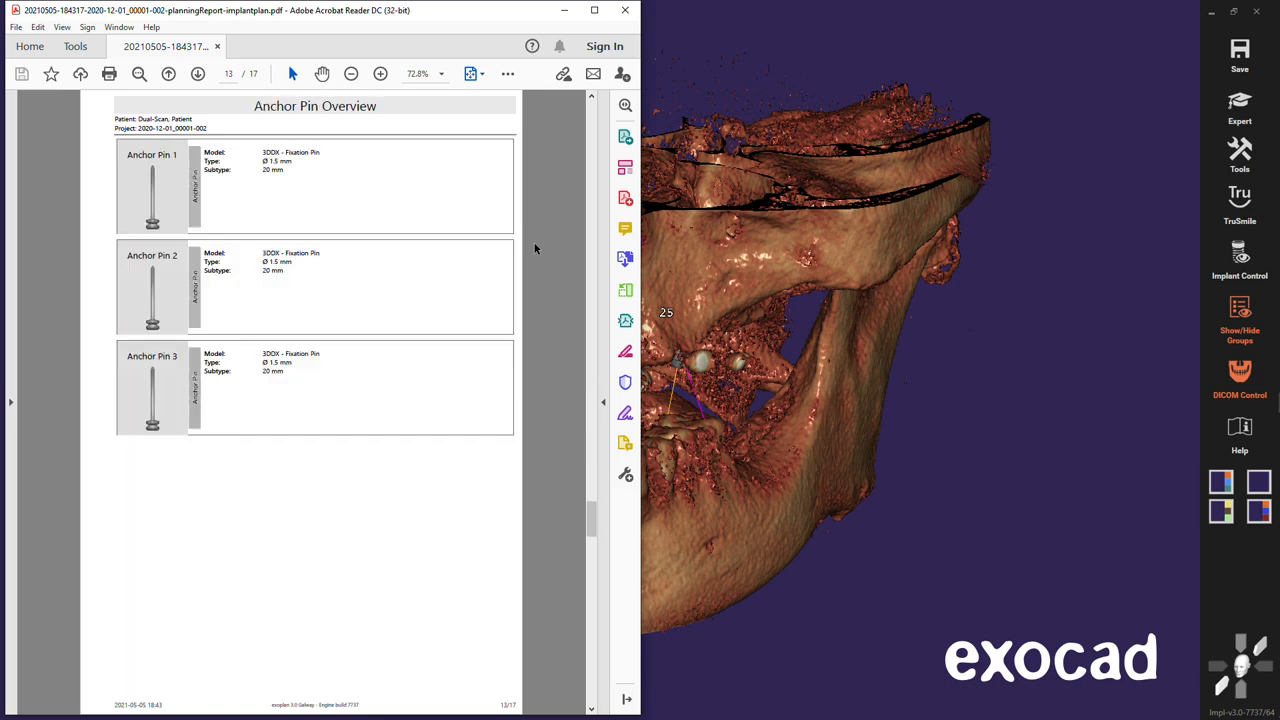
scroll(535, 248, "down", 2)
scroll(535, 248, "down", 2)
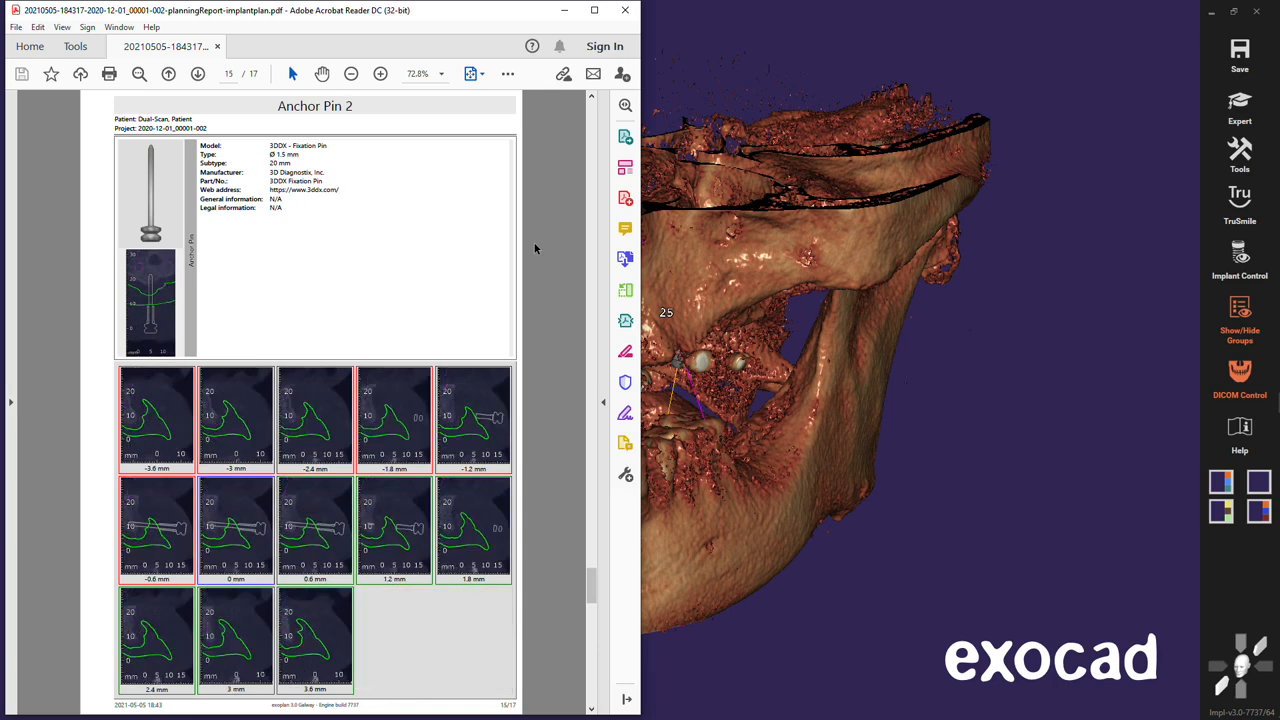
scroll(535, 248, "down", 2)
scroll(535, 248, "down", 2)
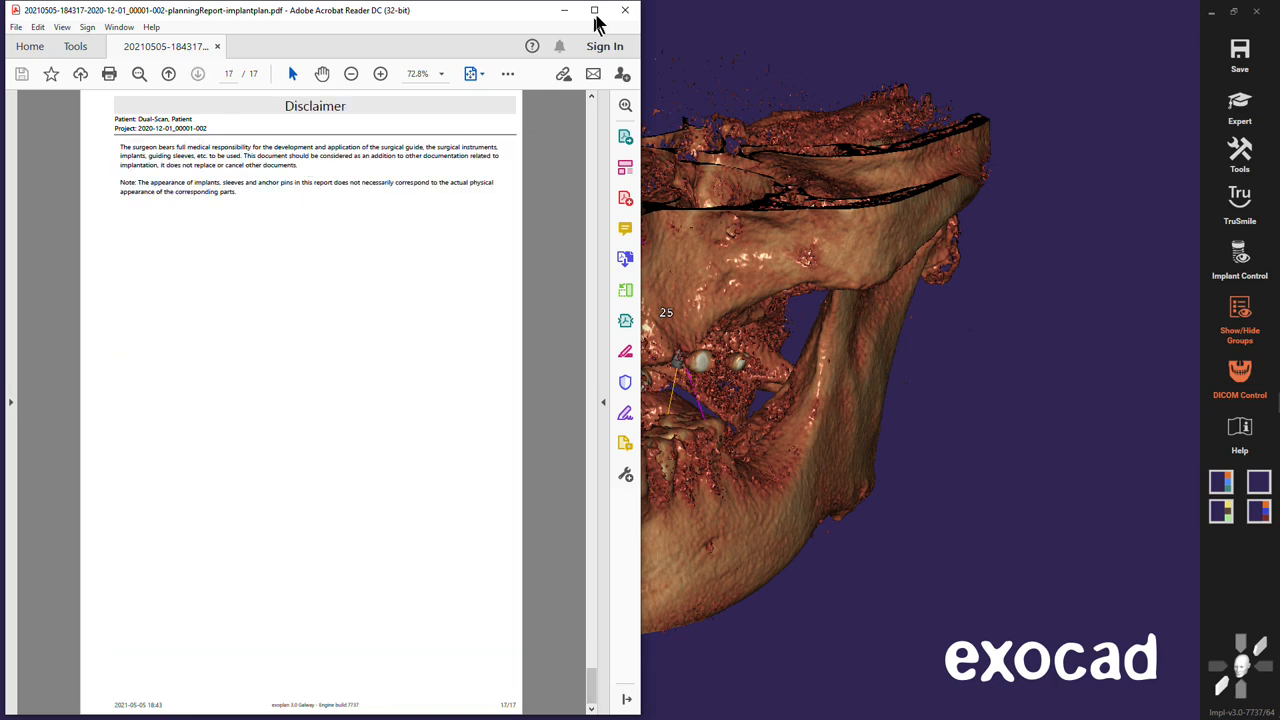
left_click(625, 12)
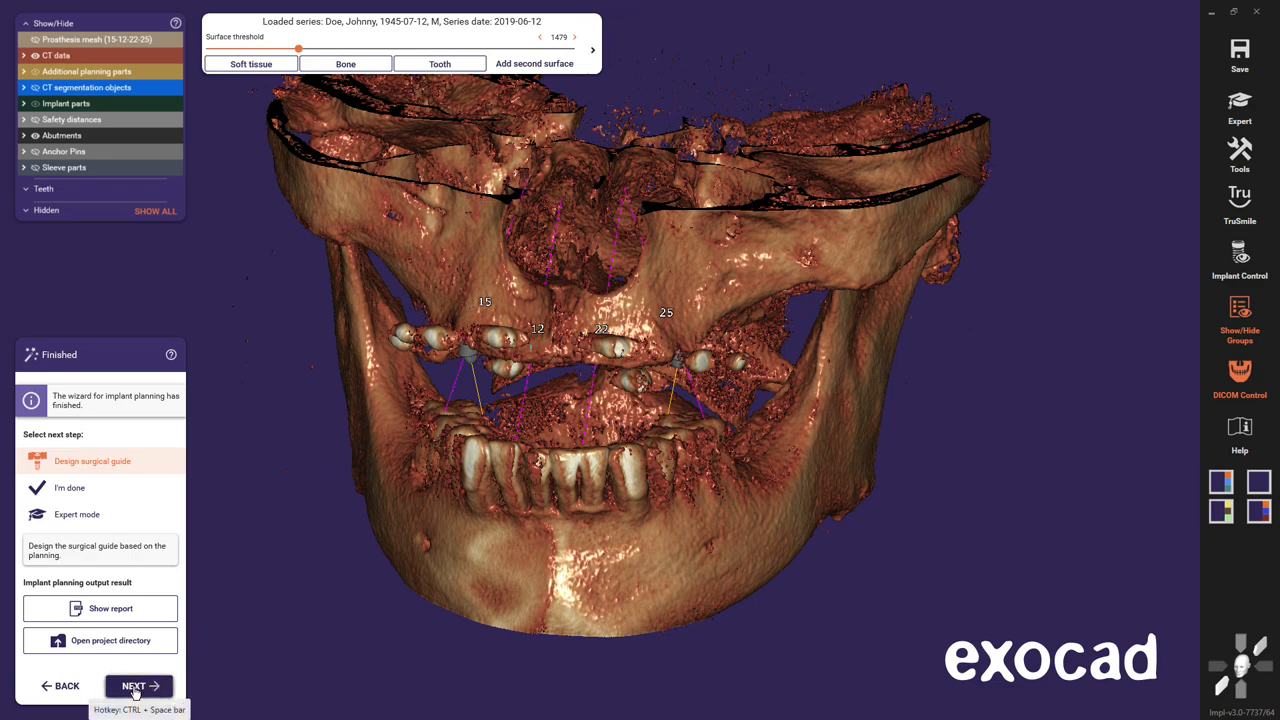
- Proceed to designing the surgical guide and set the rotation marker count of the sleeve mounts to All
left_click(135, 690)
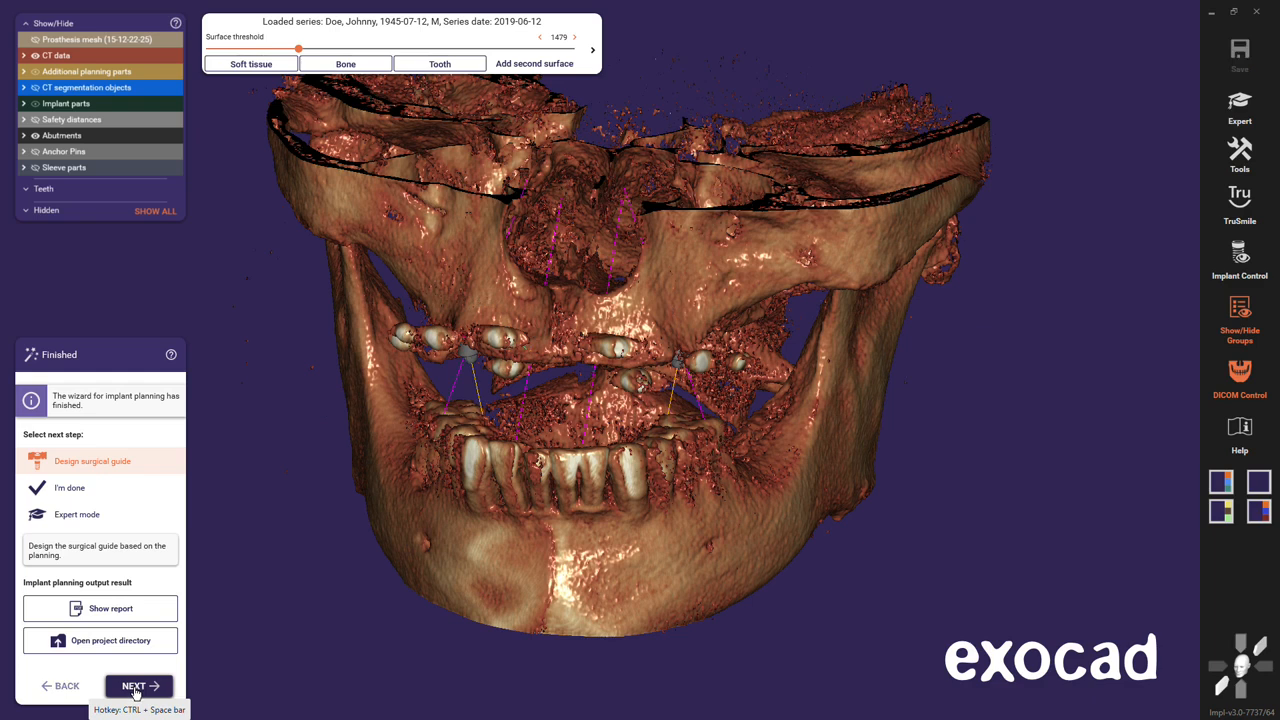
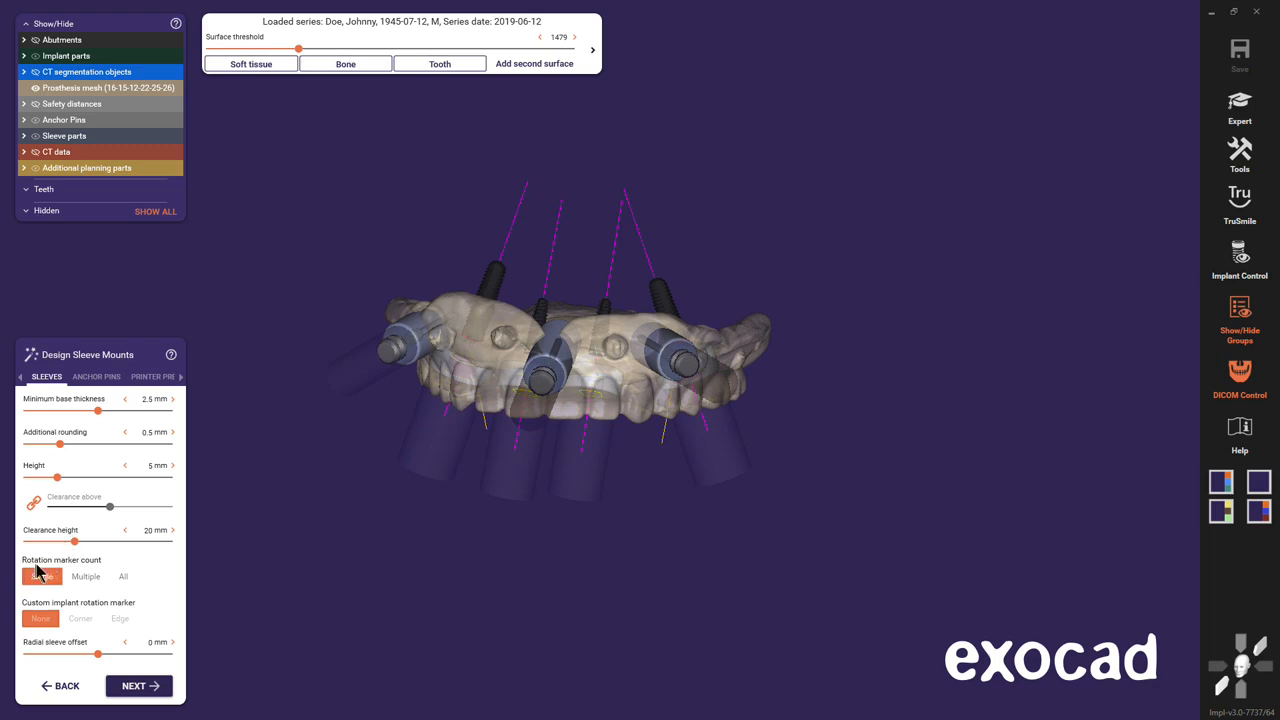
right_click_drag(551, 395, 552, 386)
middle_click_drag(552, 386, 497, 569)
scroll(471, 389, "up", 6)
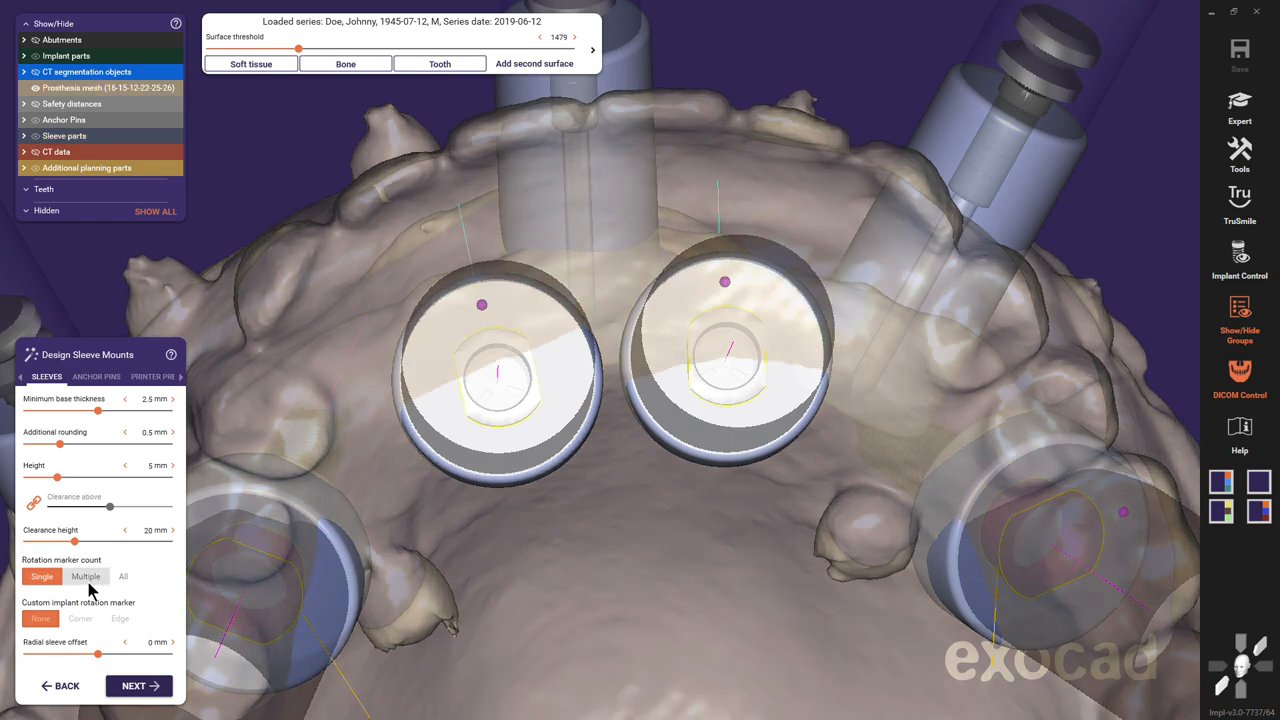
left_click(123, 578)
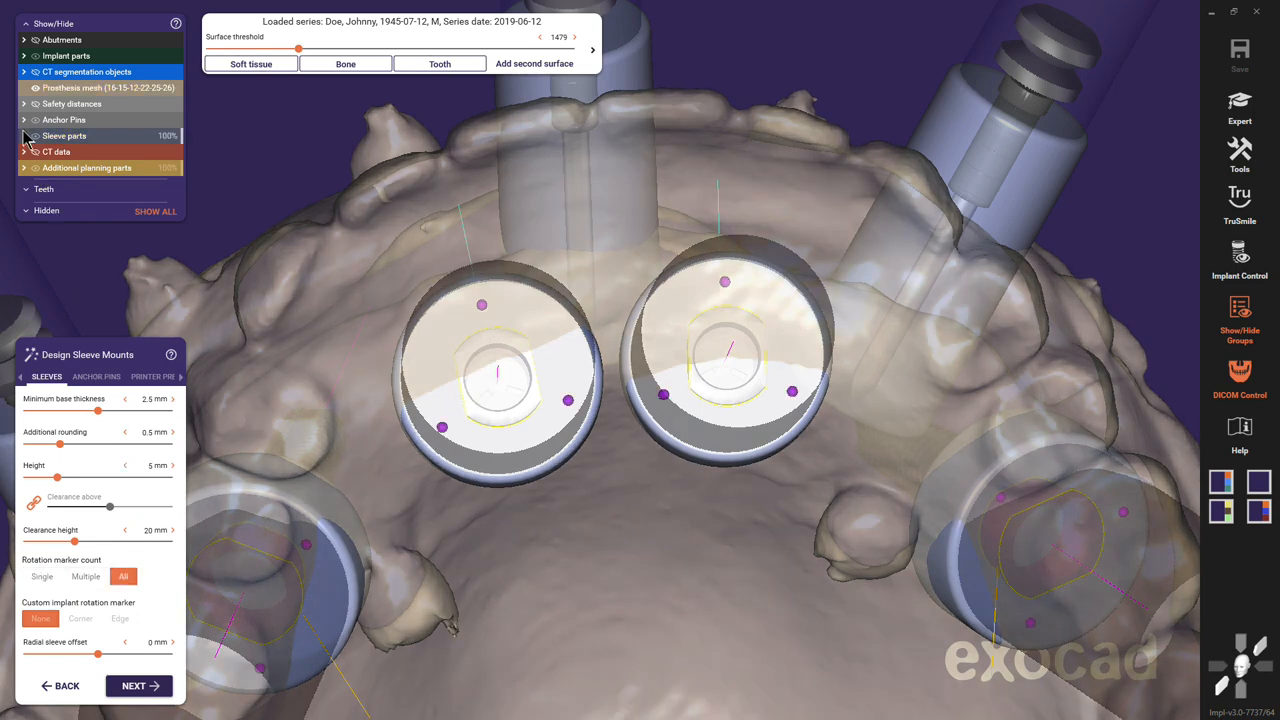
- Expand the sleeve parts group and make the sleeve mount for tooth 12 translucent
left_click(23, 138)
scroll(75, 163, "down", 5)
left_click(78, 152)
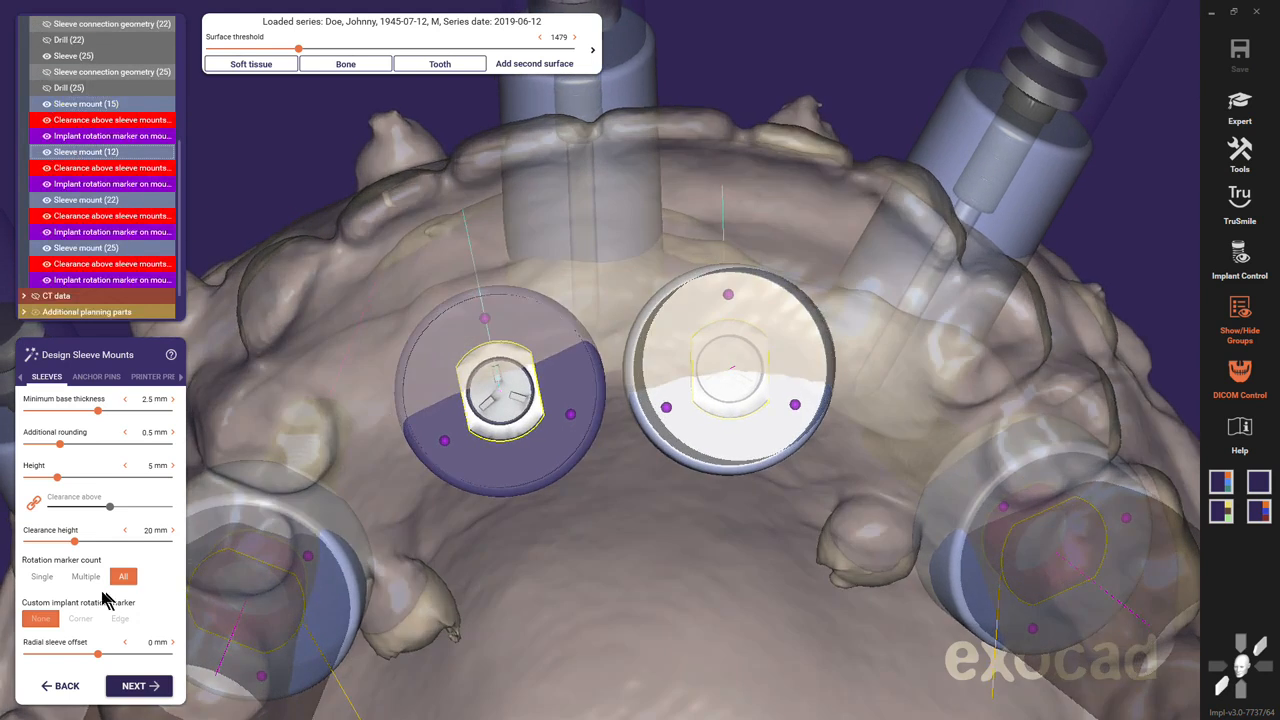
- Try the Edge custom rotation marker on the mounts for teeth 35 and 37, then use Corner with Multiple and finally All markers
left_click(86, 576)
left_click(42, 576)
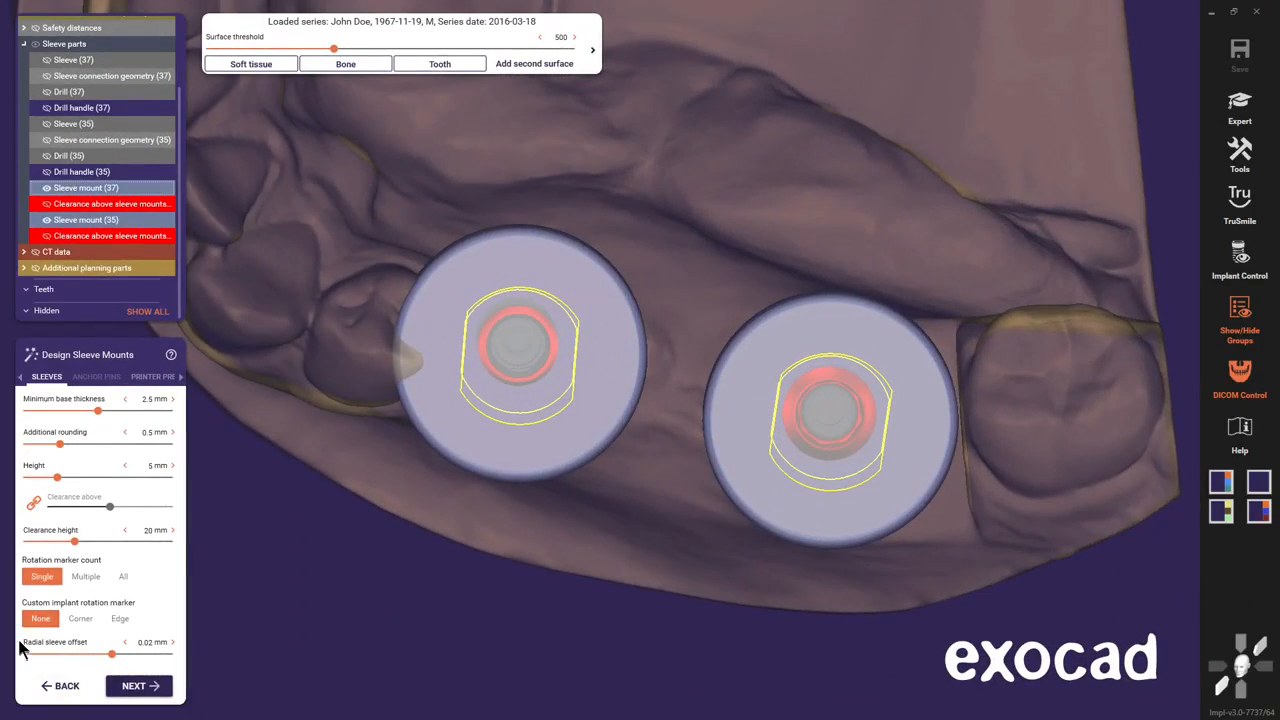
left_click(121, 618)
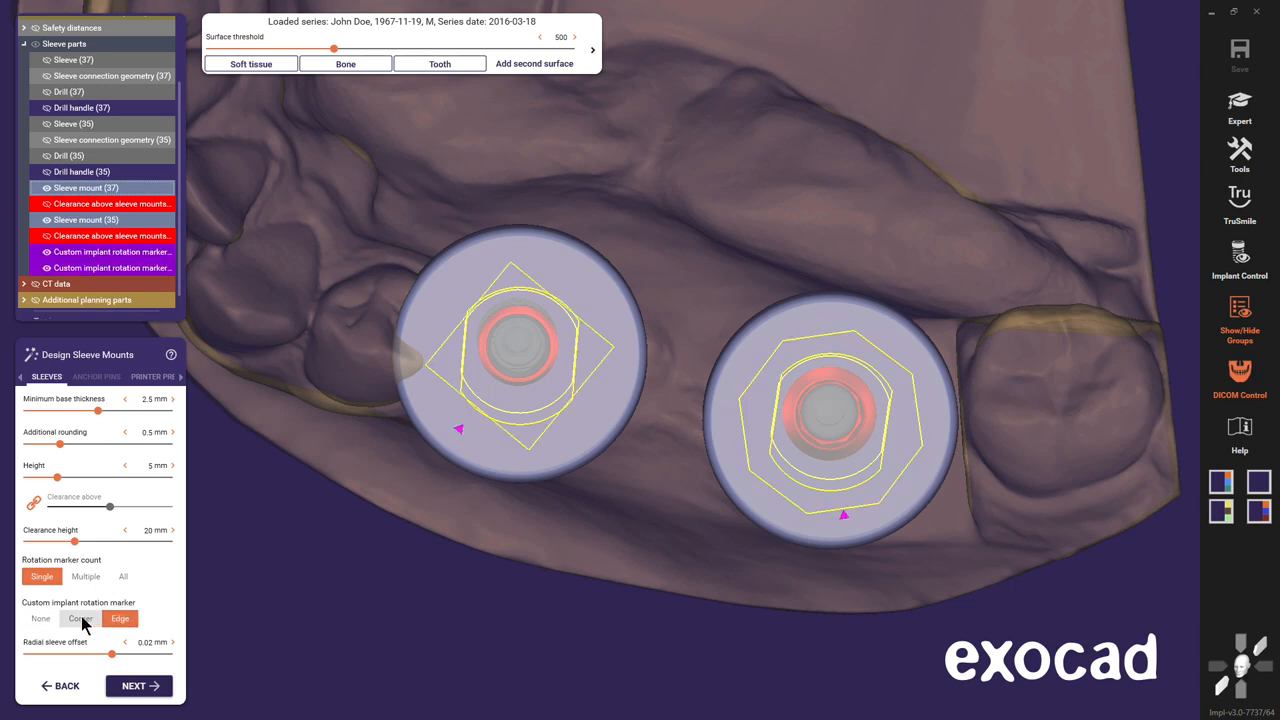
left_click(82, 619)
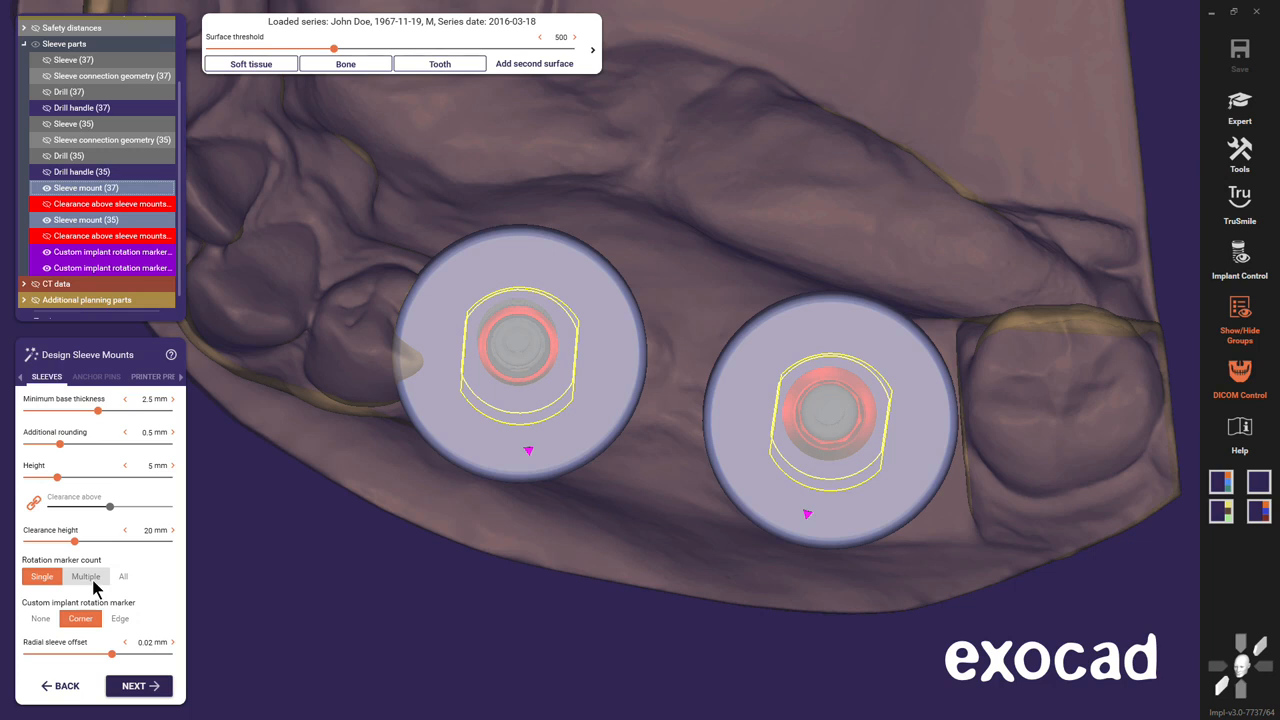
left_click(95, 586)
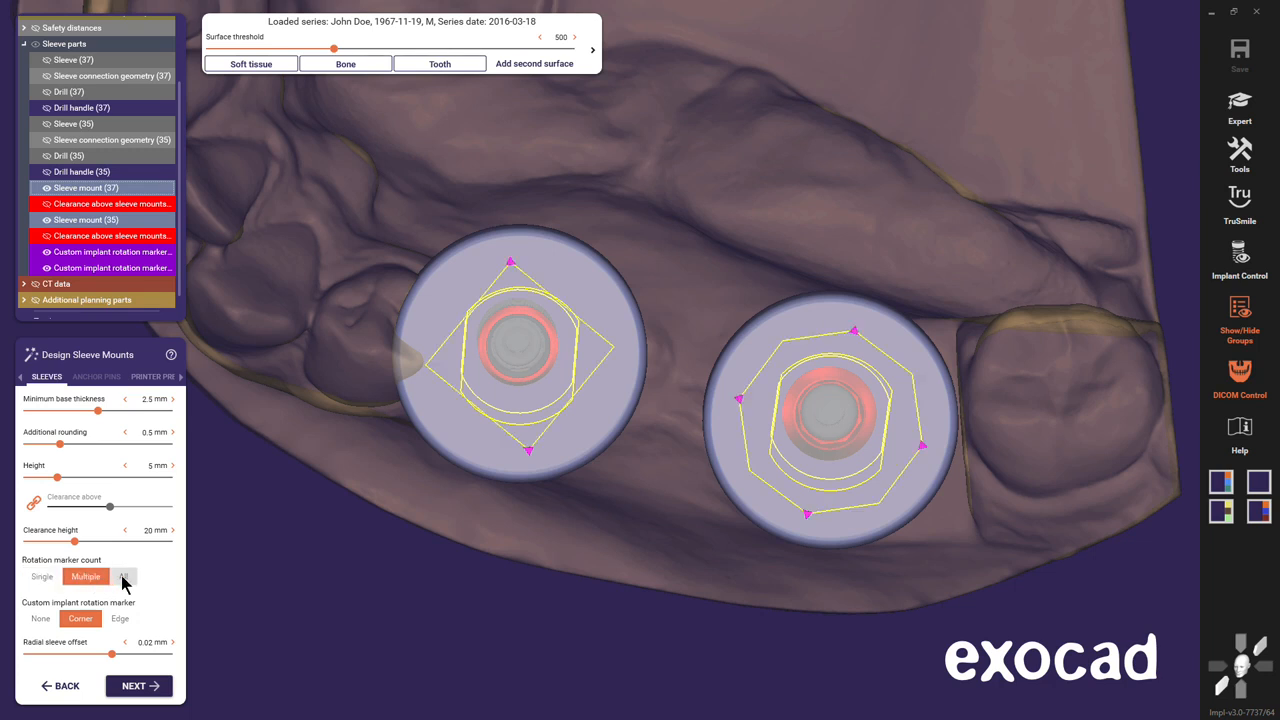
left_click(122, 580)
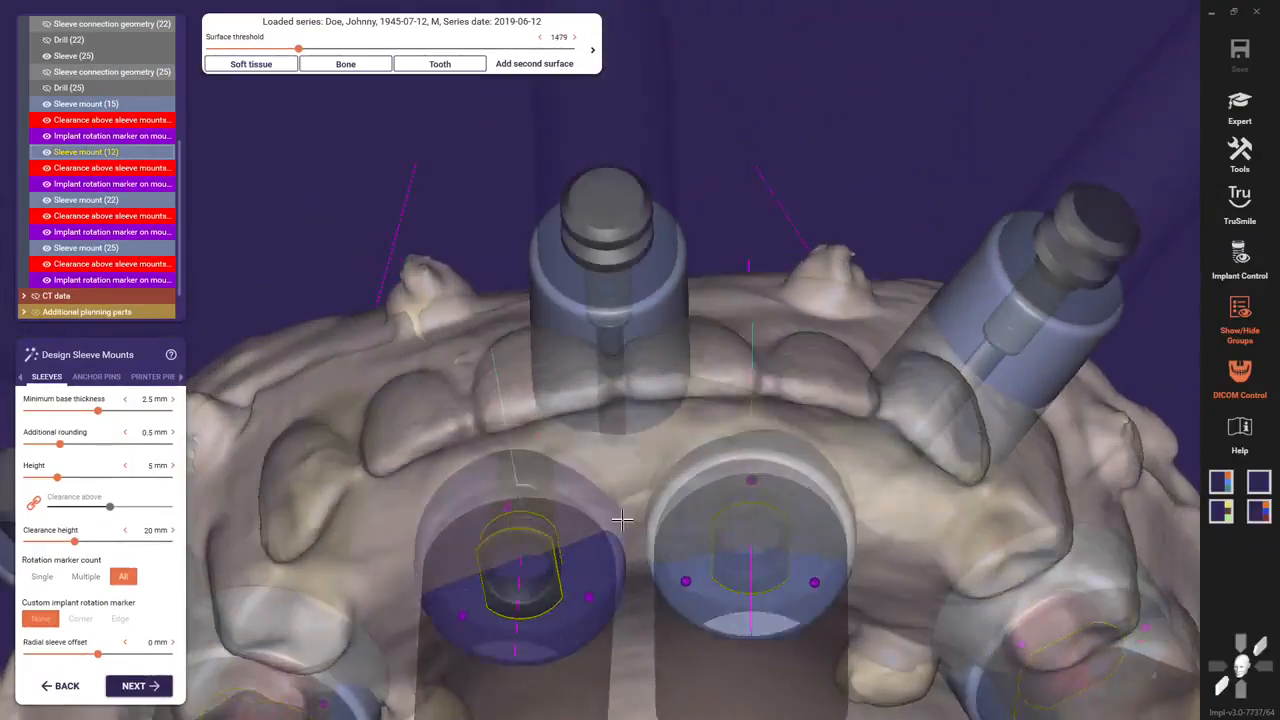
- Unlink the clearance above the sleeve mounts and set it to 10 mm
right_click_drag(622, 519, 639, 251)
scroll(639, 251, "down", 2)
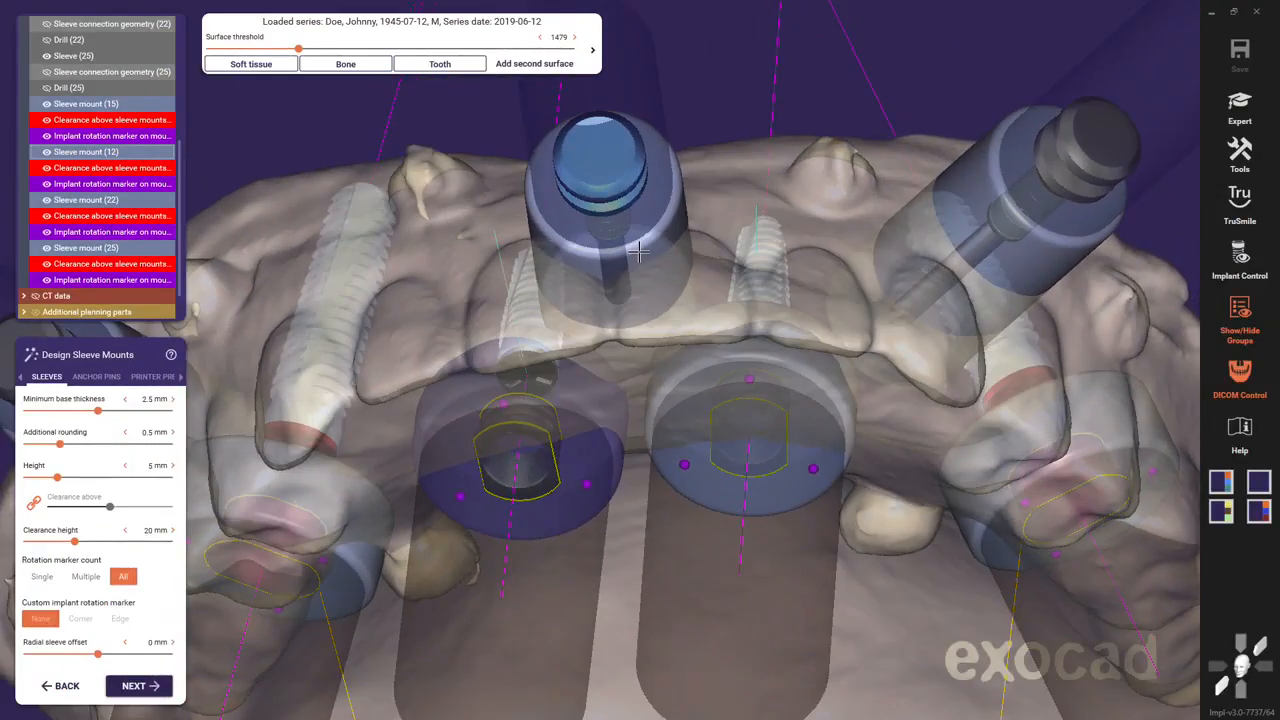
scroll(639, 251, "down", 4)
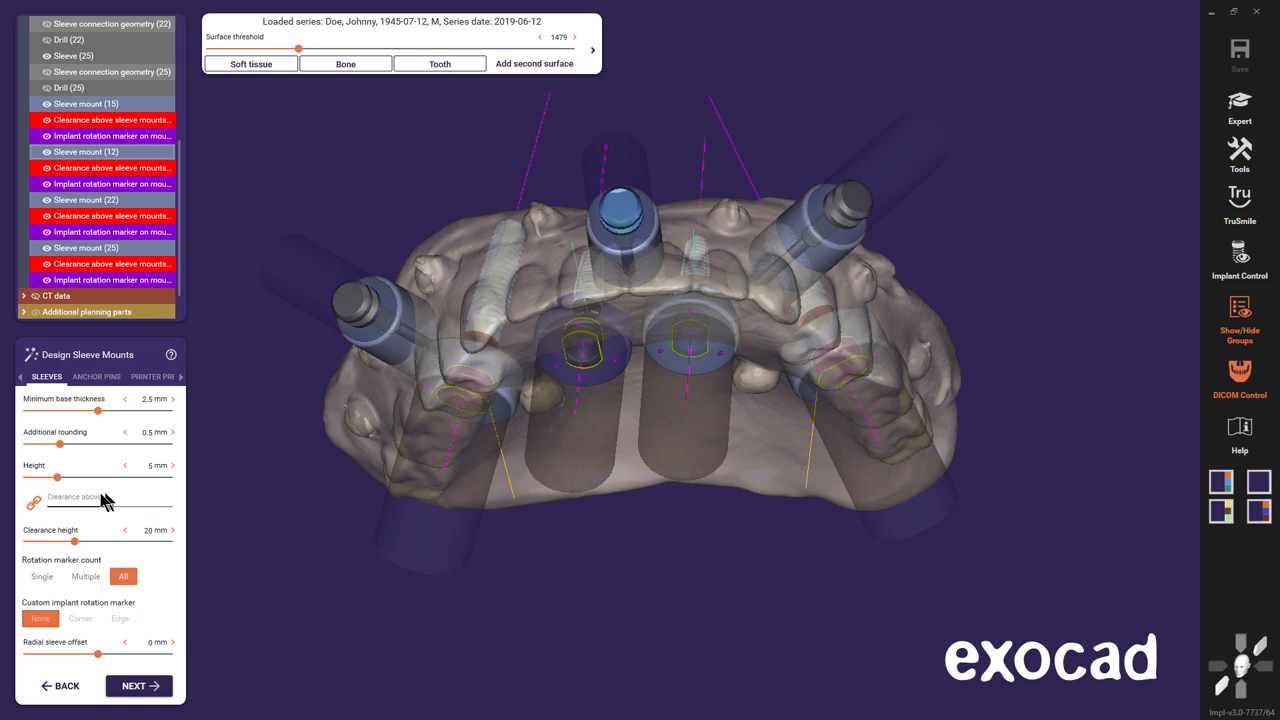
left_click(34, 503)
left_click_drag(112, 508, 190, 510)
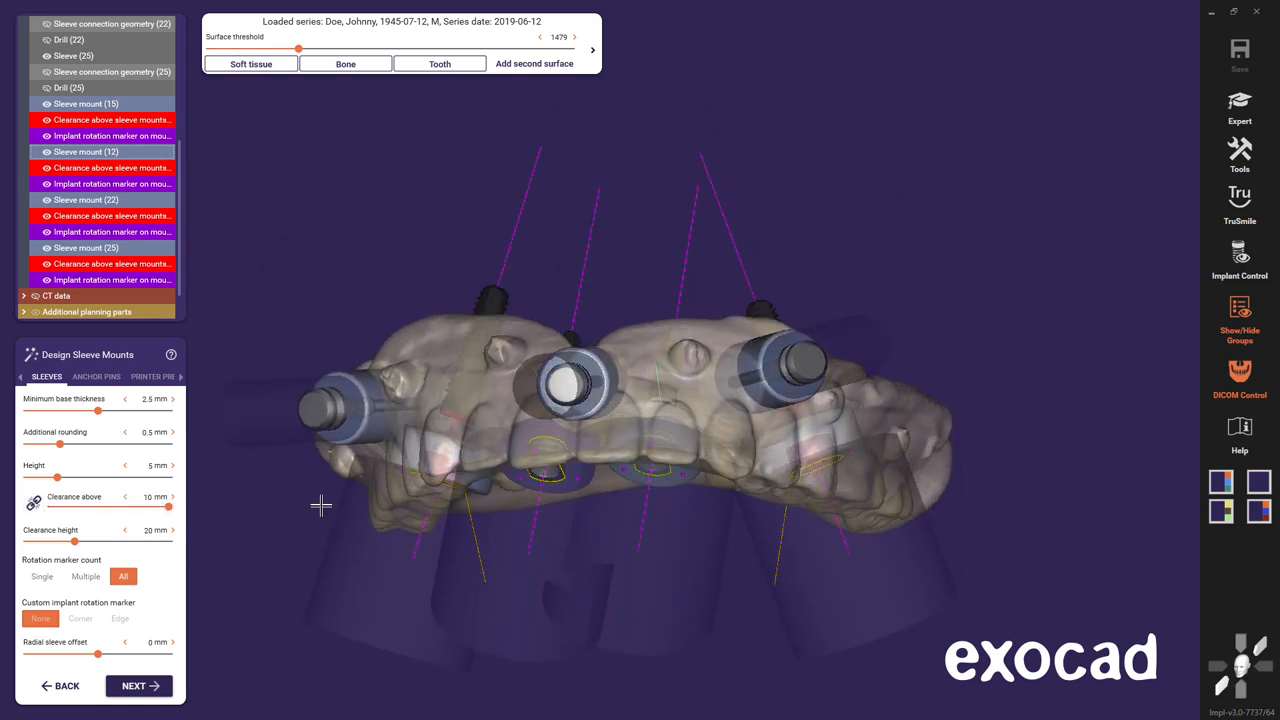
- Set the anchor pin mounts' minimum base thickness to 1.77 mm and their radial sleeve offset to 0.04 mm
left_click(97, 377)
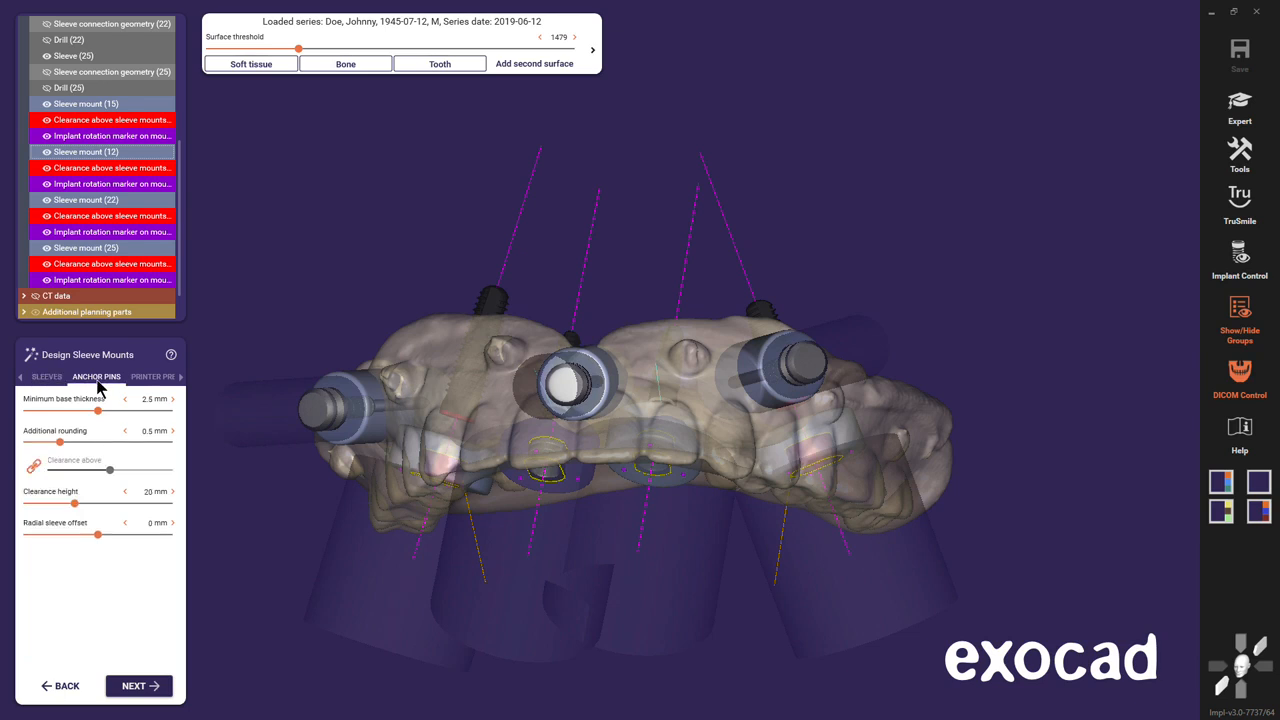
left_click_drag(97, 412, 77, 412)
left_click_drag(97, 535, 119, 537)
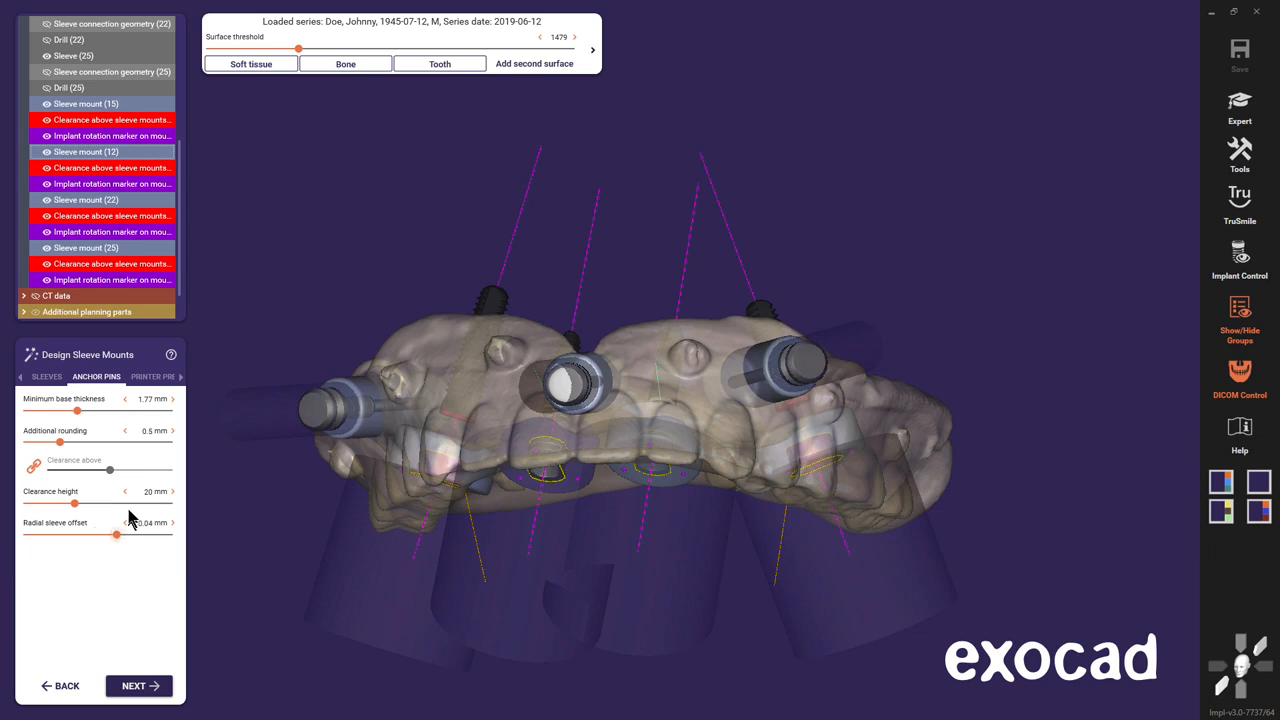
- Apply the formlabs - Form 2 printer preset to the sleeve mount design
left_click(152, 380)
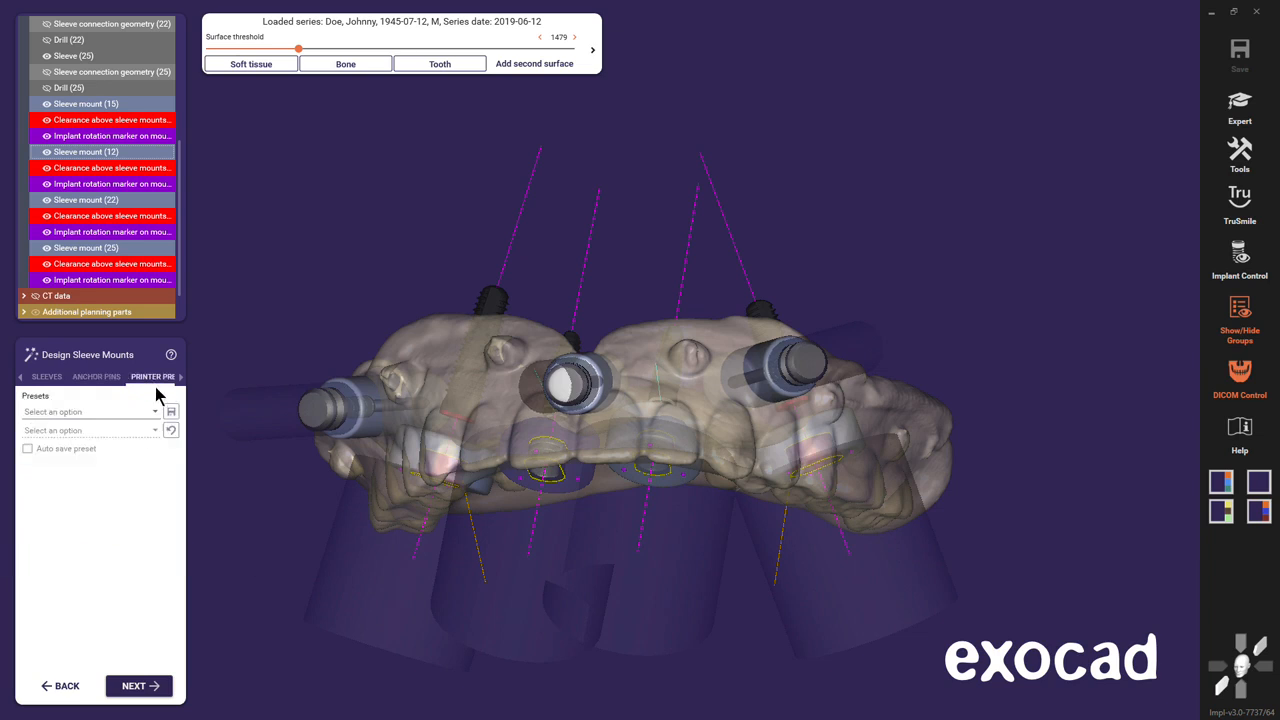
left_click(155, 411)
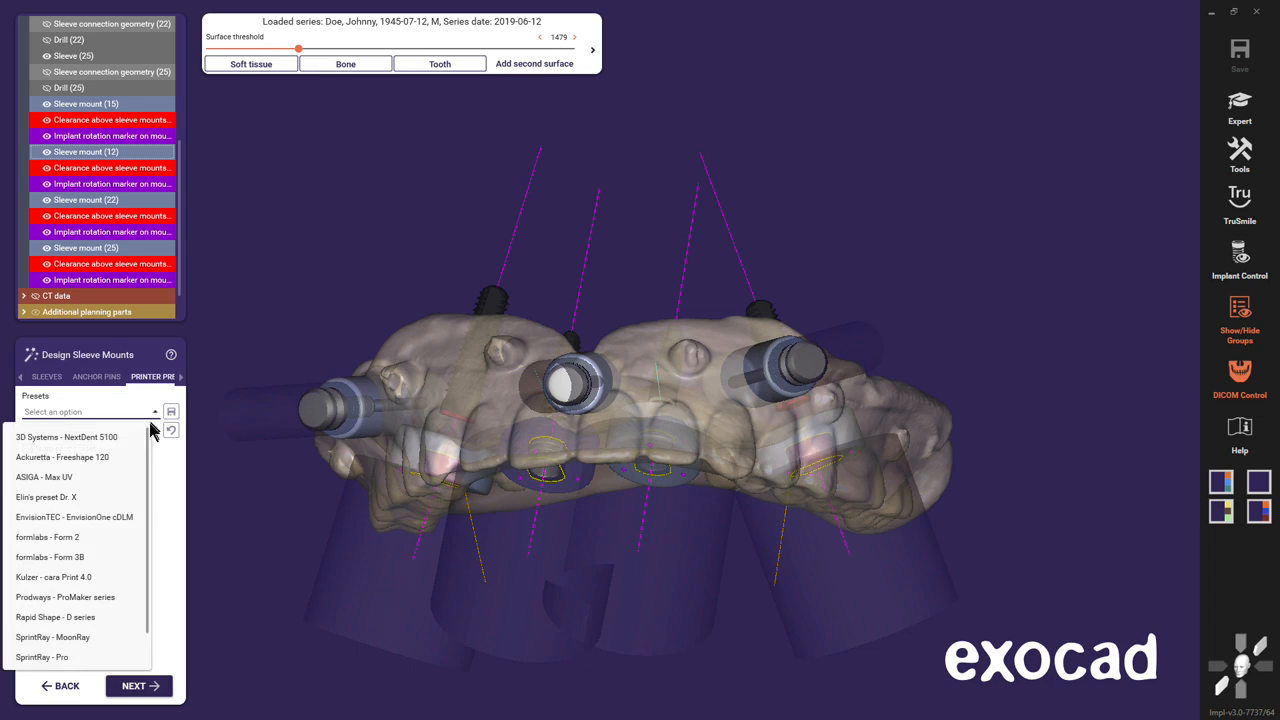
left_click_drag(147, 443, 147, 483)
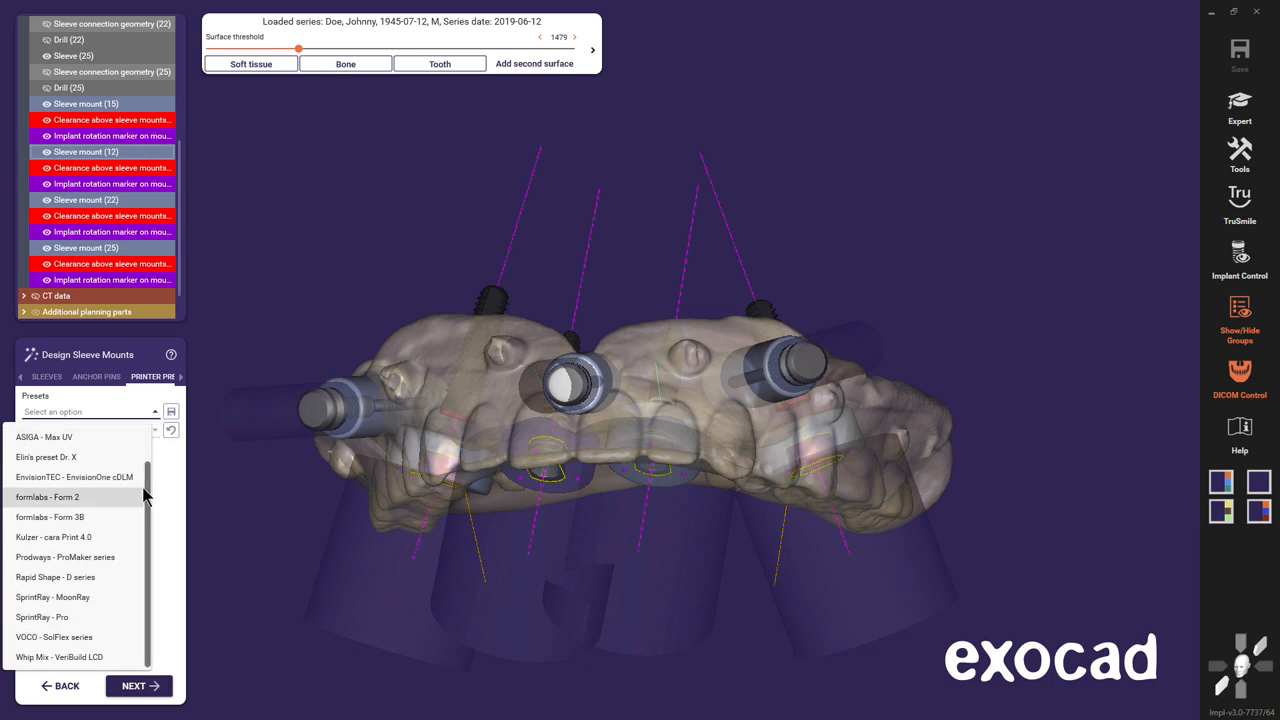
left_click(45, 497)
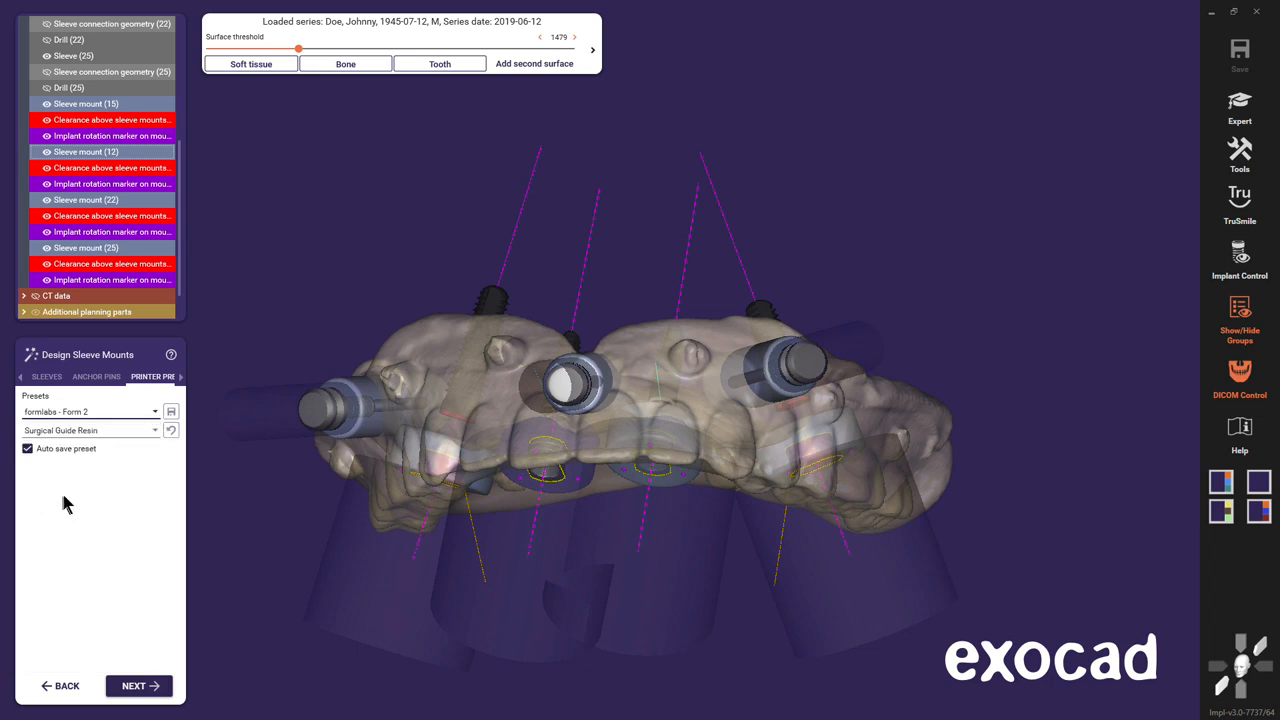
- Compare the sleeve and anchor pin mount settings and set the anchor pin mounts' radial sleeve offset to 0.17 mm
left_click(100, 377)
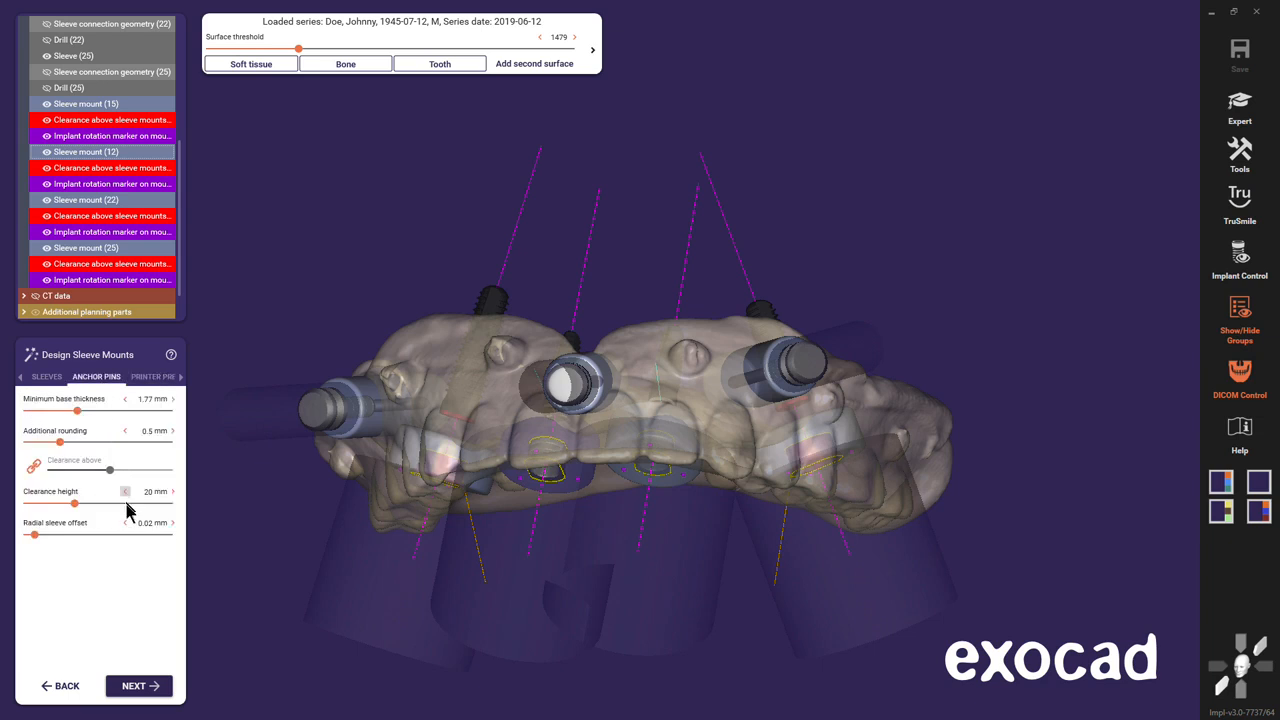
left_click(47, 378)
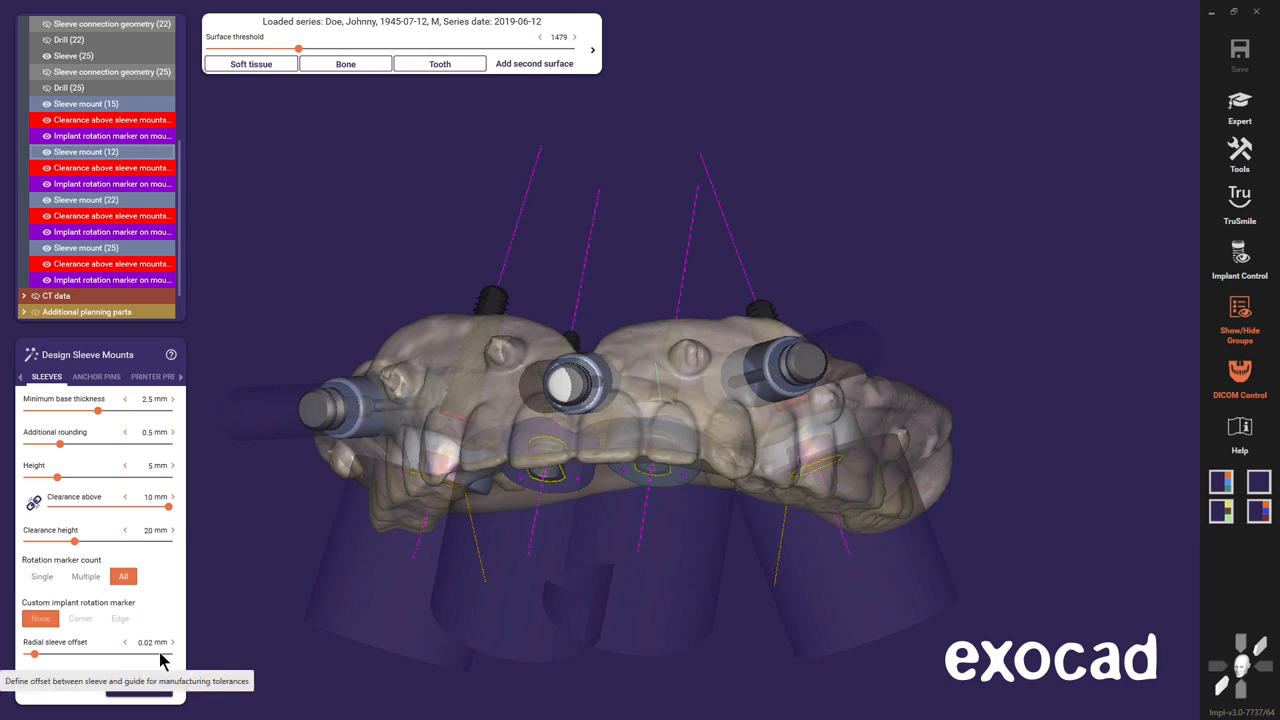
left_click(100, 379)
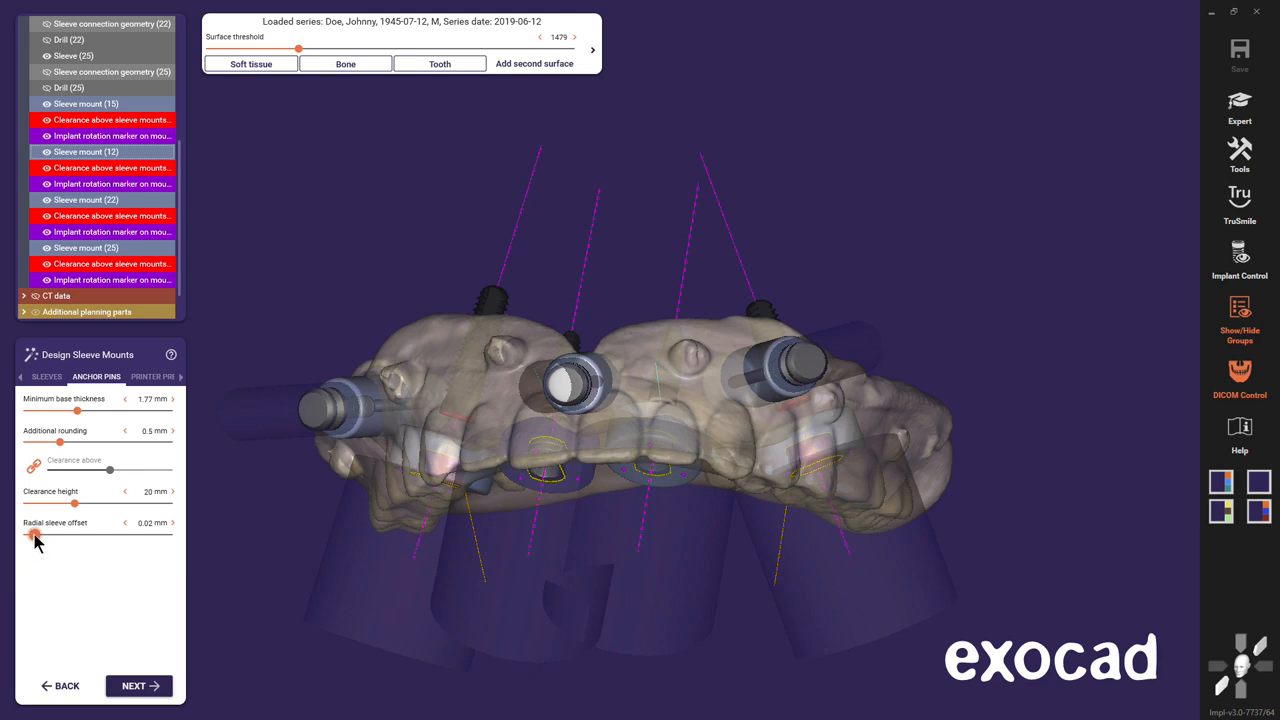
left_click_drag(35, 540, 87, 535)
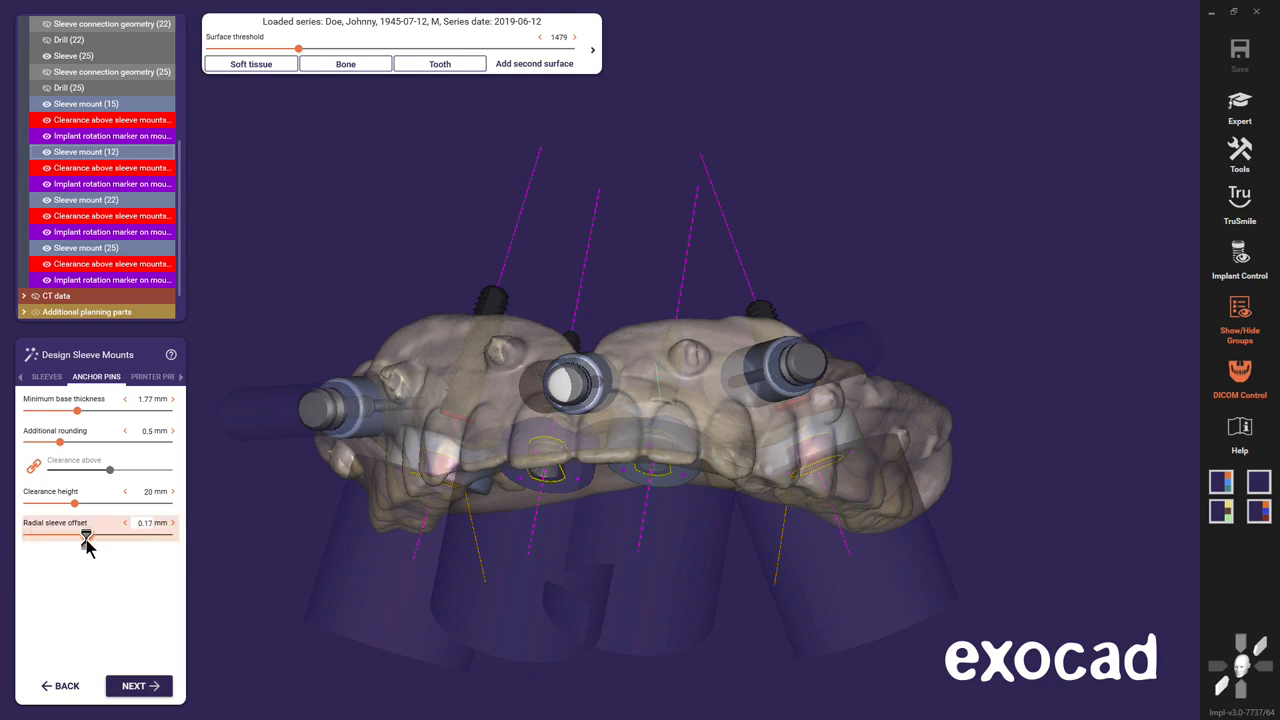
- Save the modified settings as a new custom-named printer preset in XML format and reapply the formlabs - Form 2 preset
left_click(147, 379)
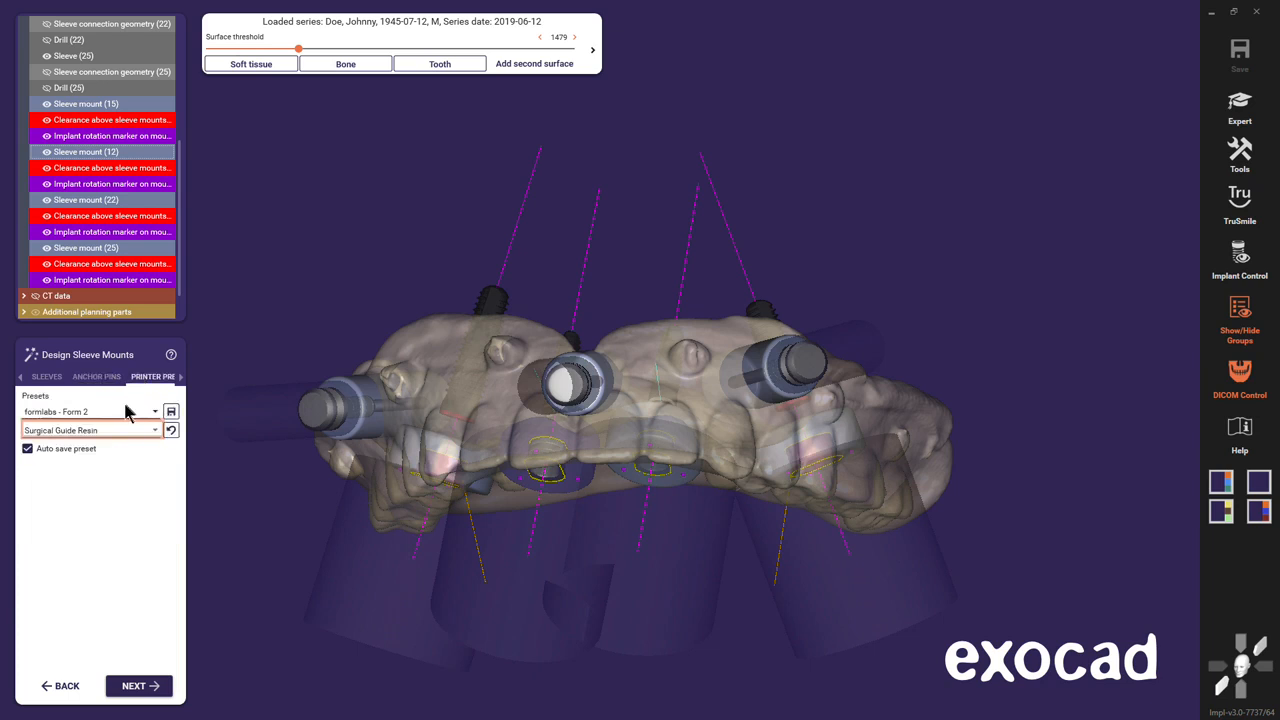
right_click(116, 416)
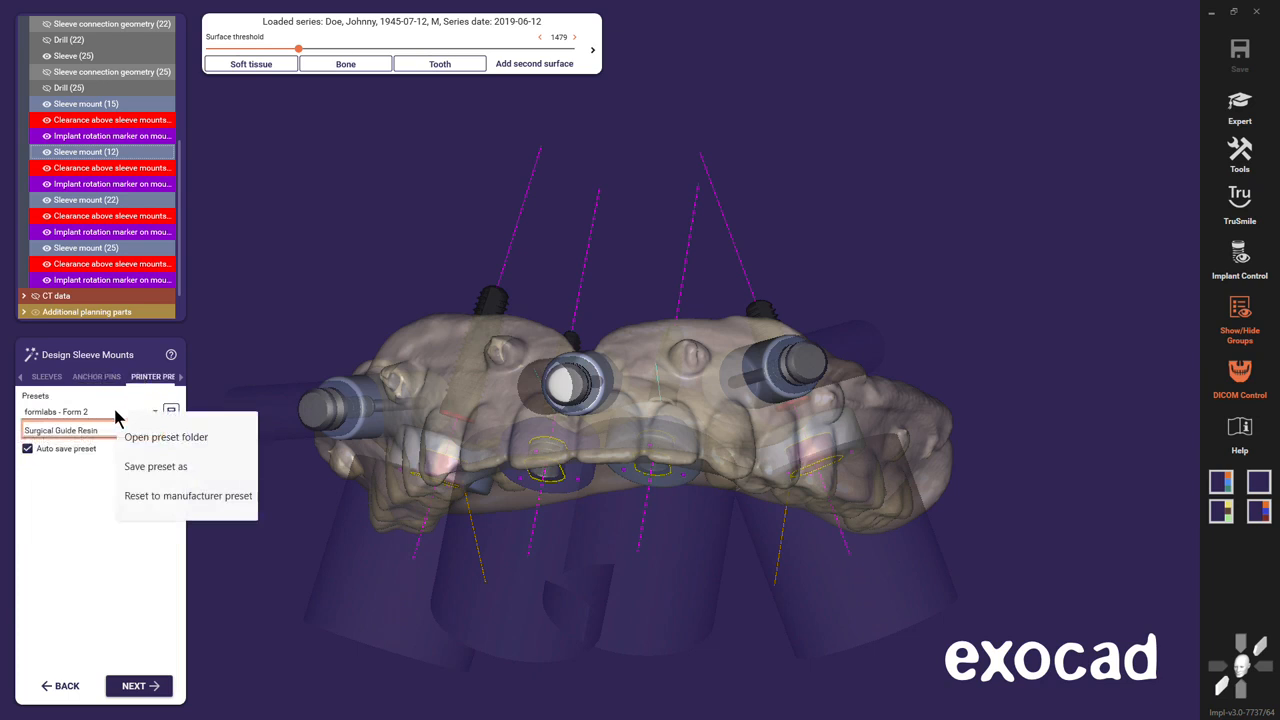
left_click(150, 467)
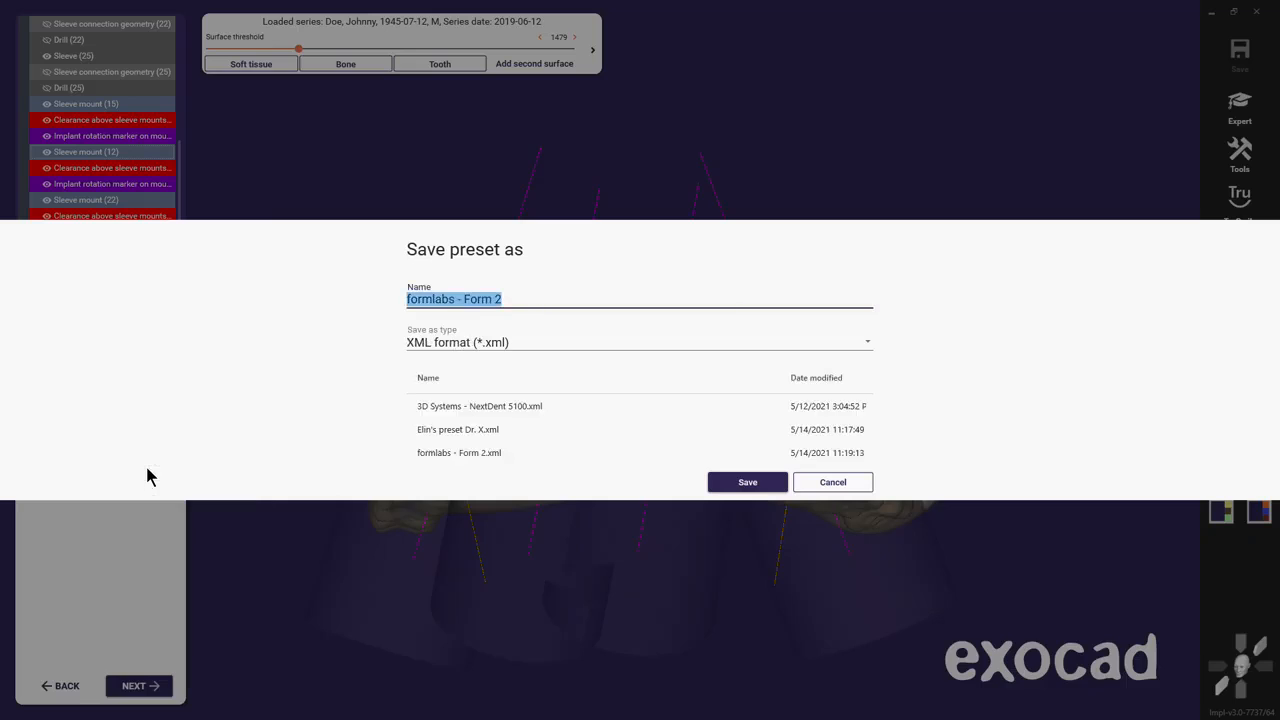
type("Elin preset Dr. Q")
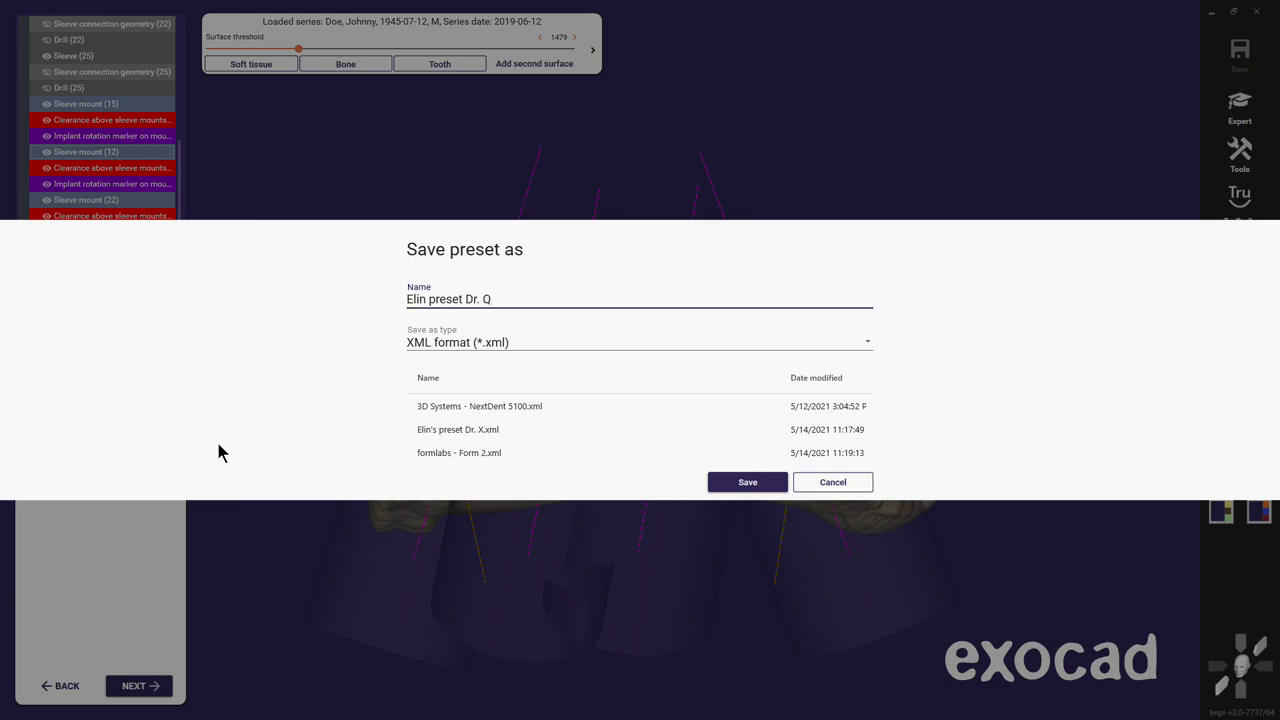
left_click(748, 482)
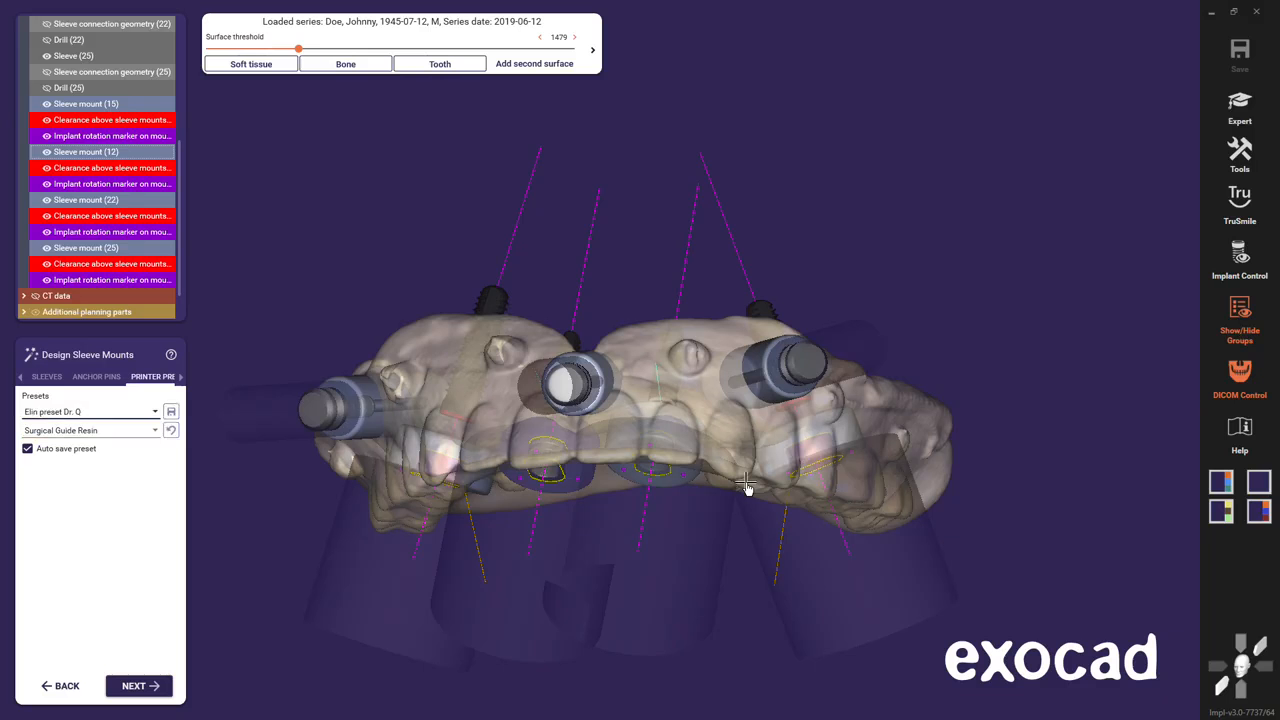
left_click(155, 412)
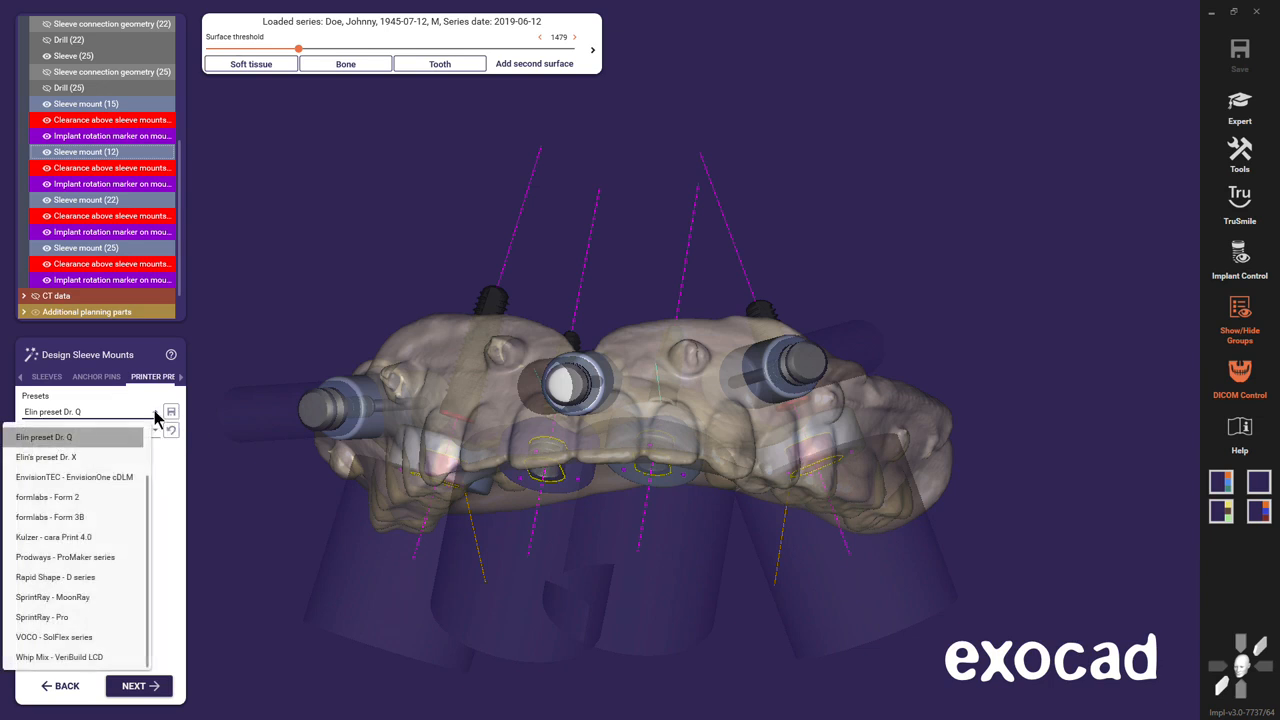
left_click(105, 498)
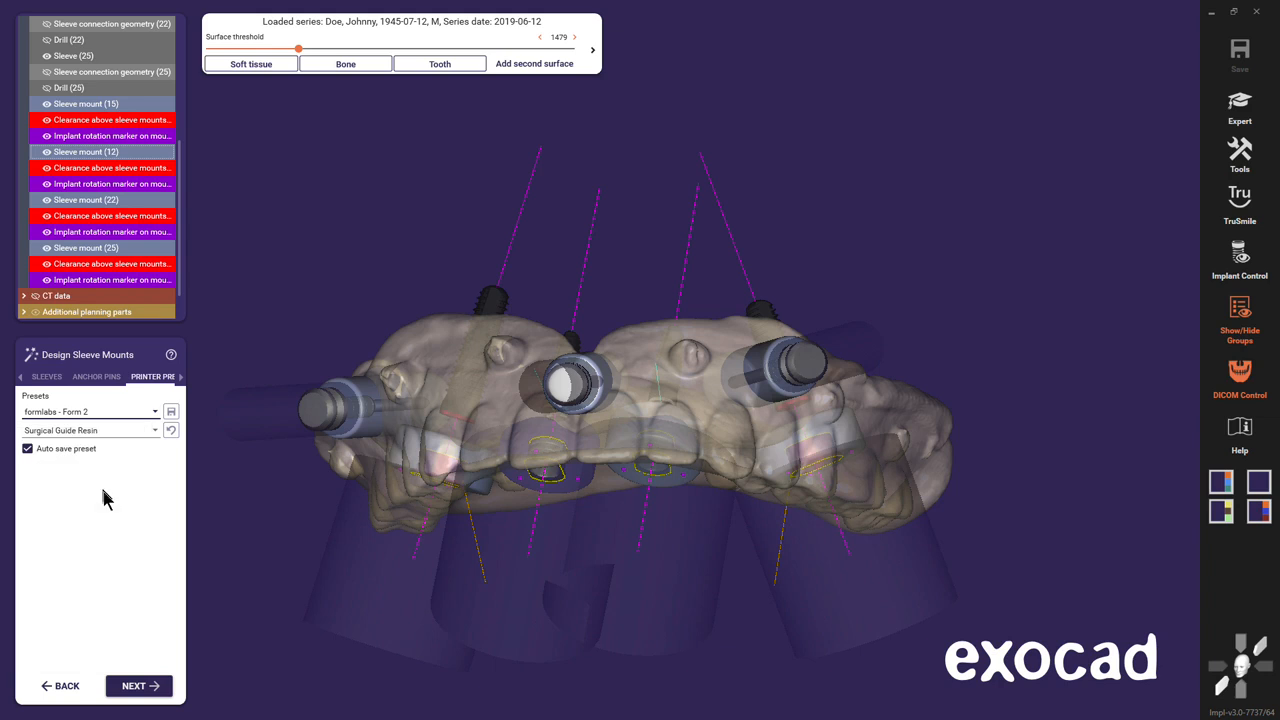
- Set the radial sleeve offset to 0.4 mm for anchor pins and 0 mm for sleeves, and save both to the formlabs - Form 2 preset
left_click(96, 377)
left_click(35, 532)
left_click_drag(35, 537, 177, 549)
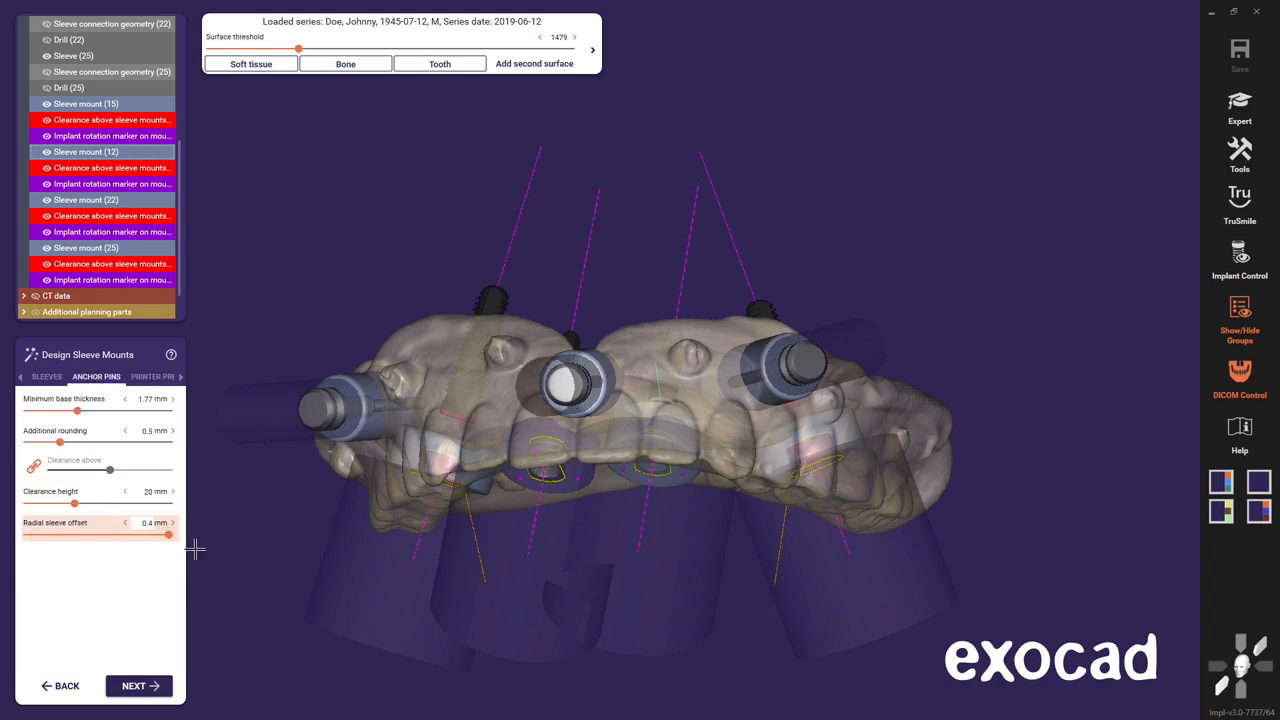
left_click(50, 378)
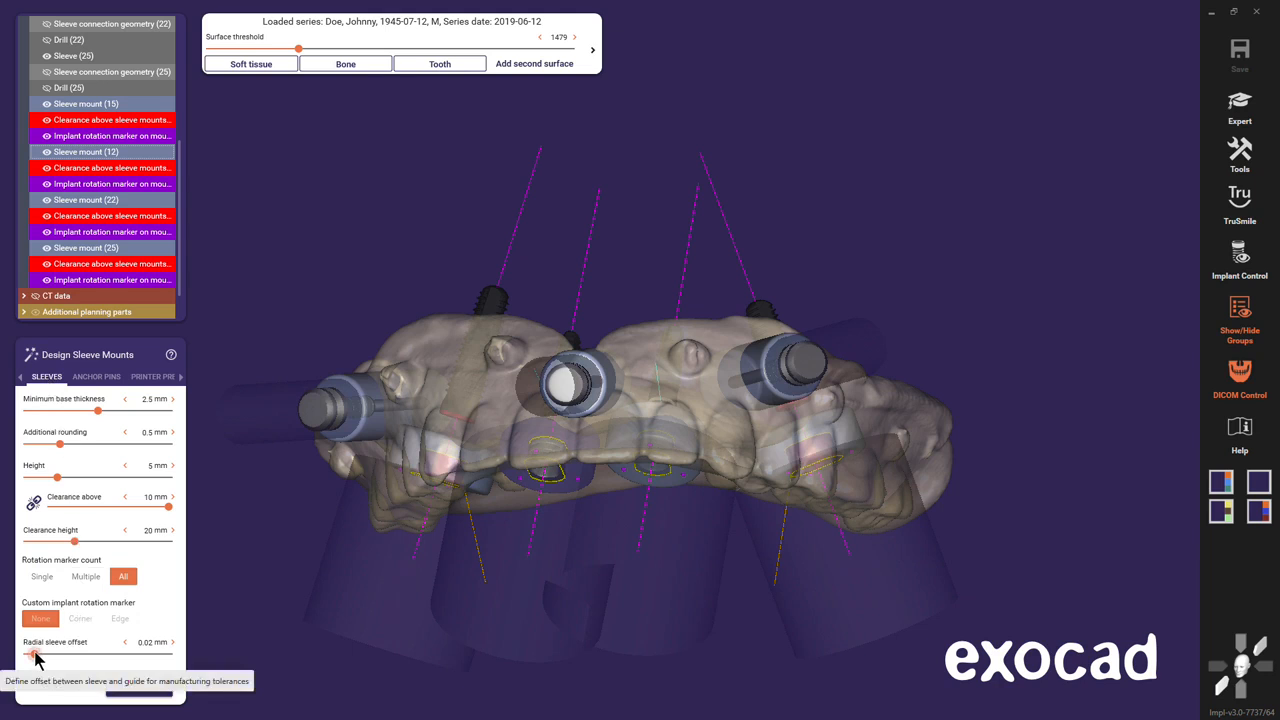
left_click_drag(33, 653, 10, 655)
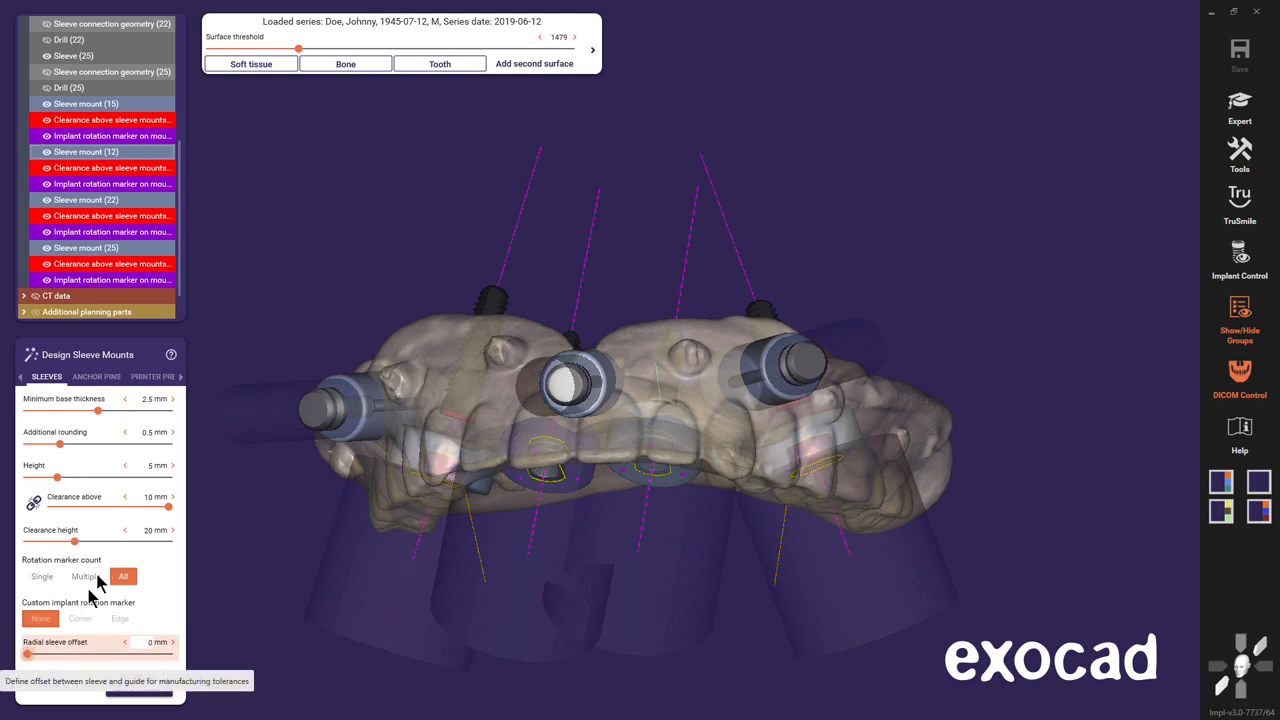
left_click(143, 380)
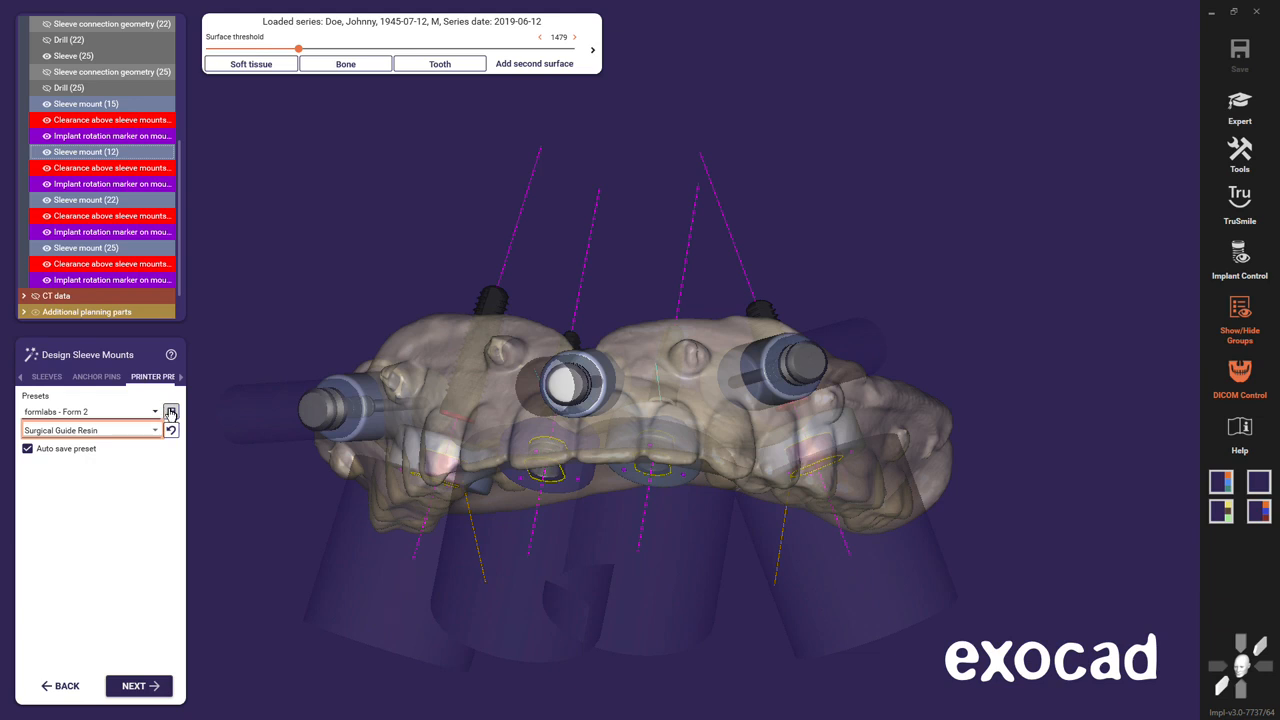
left_click(171, 413)
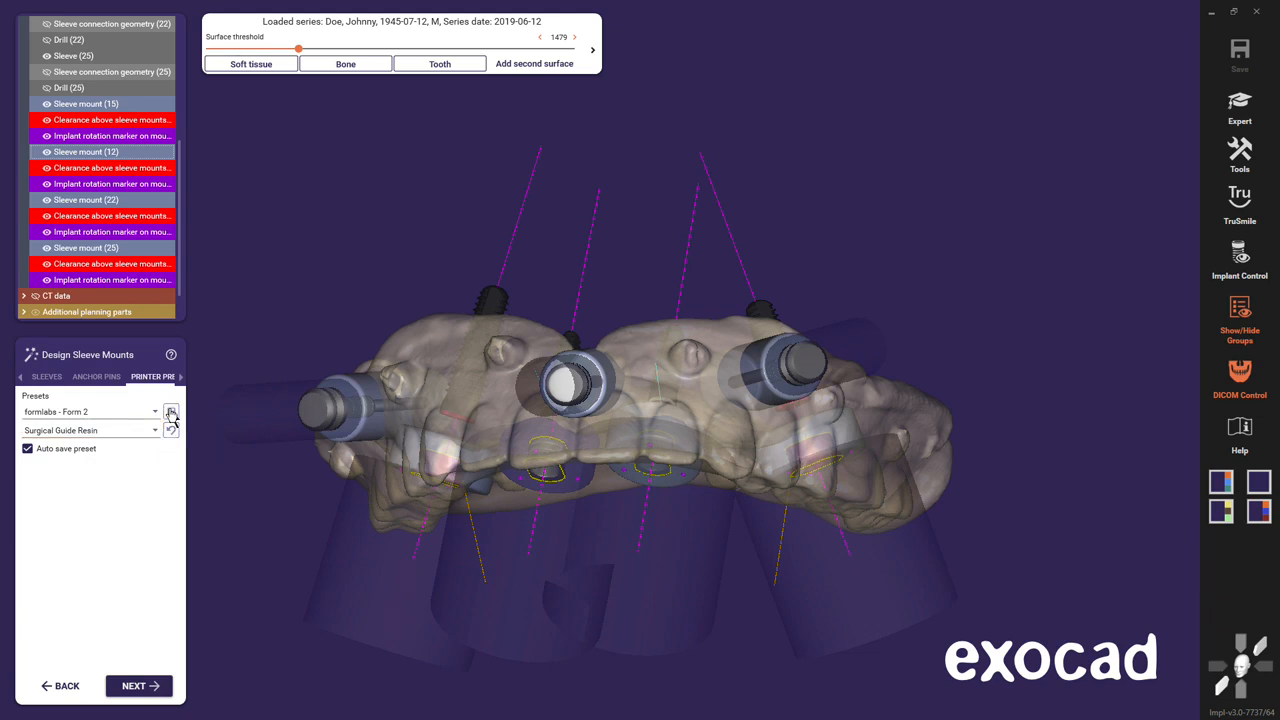
- Reset the formlabs - Form 2 preset to the manufacturer preset and check the anchor pin and sleeve settings
left_click(104, 380)
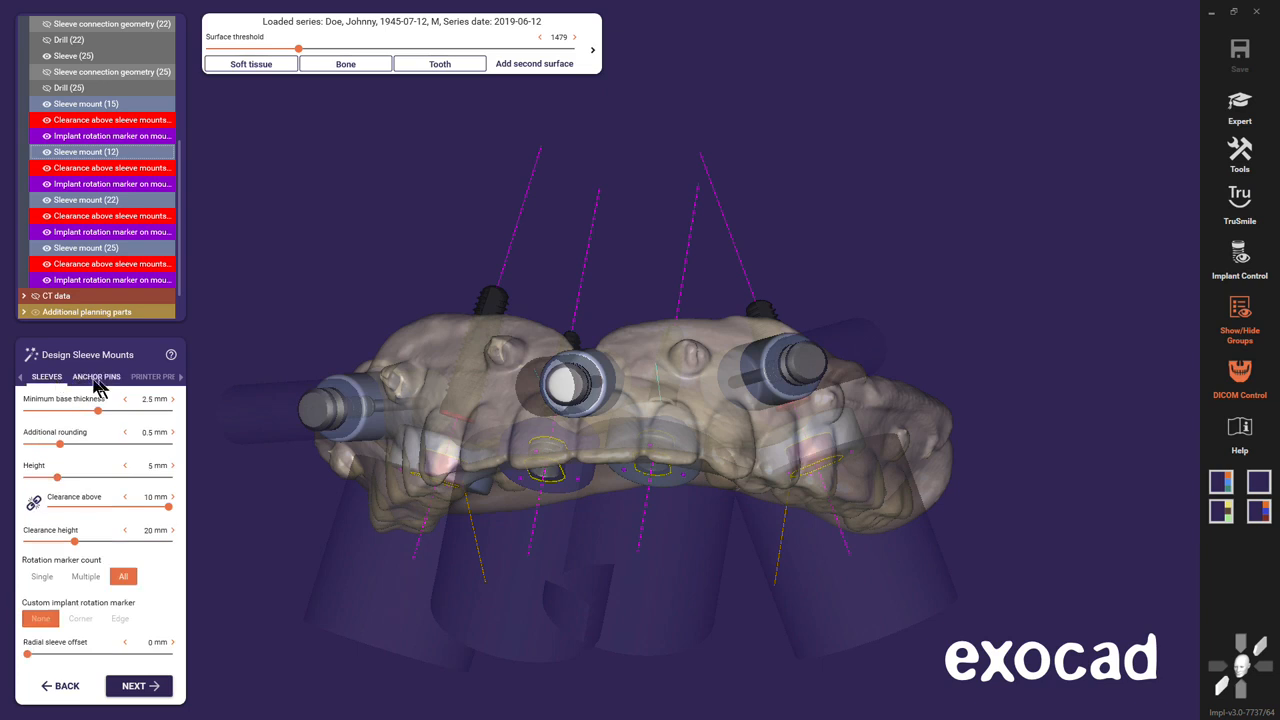
left_click(143, 379)
right_click(133, 412)
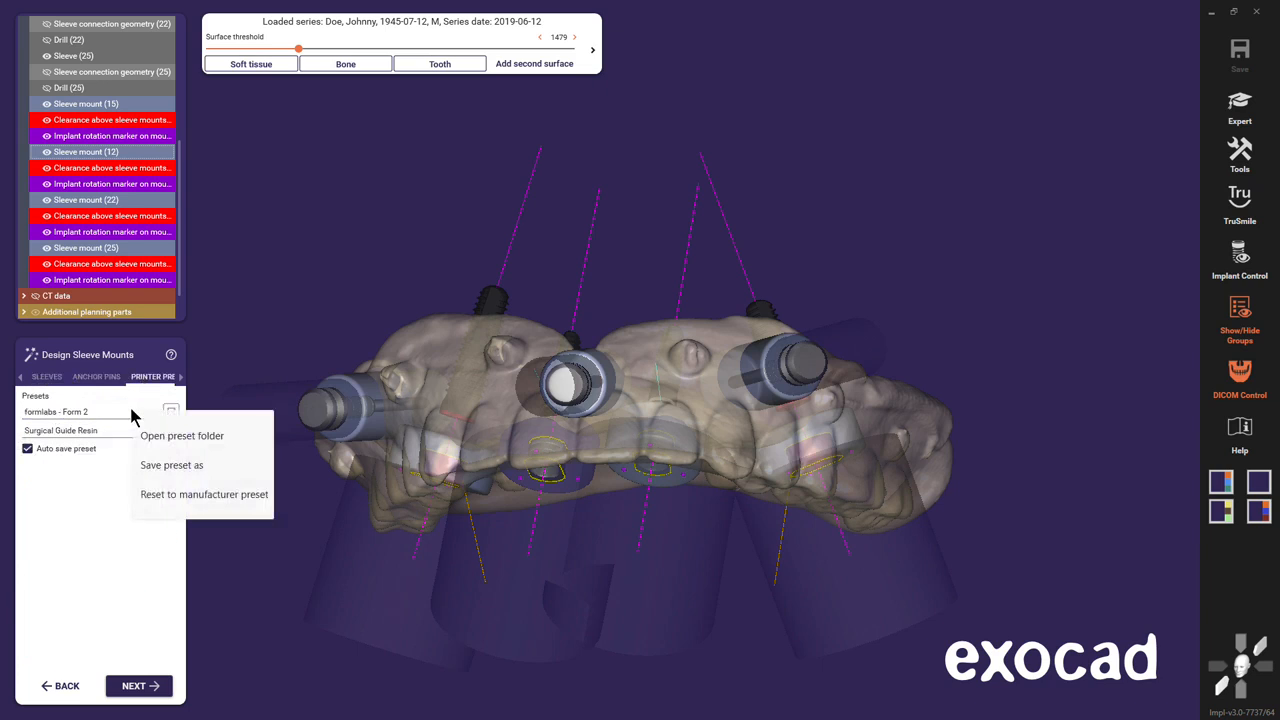
left_click(160, 496)
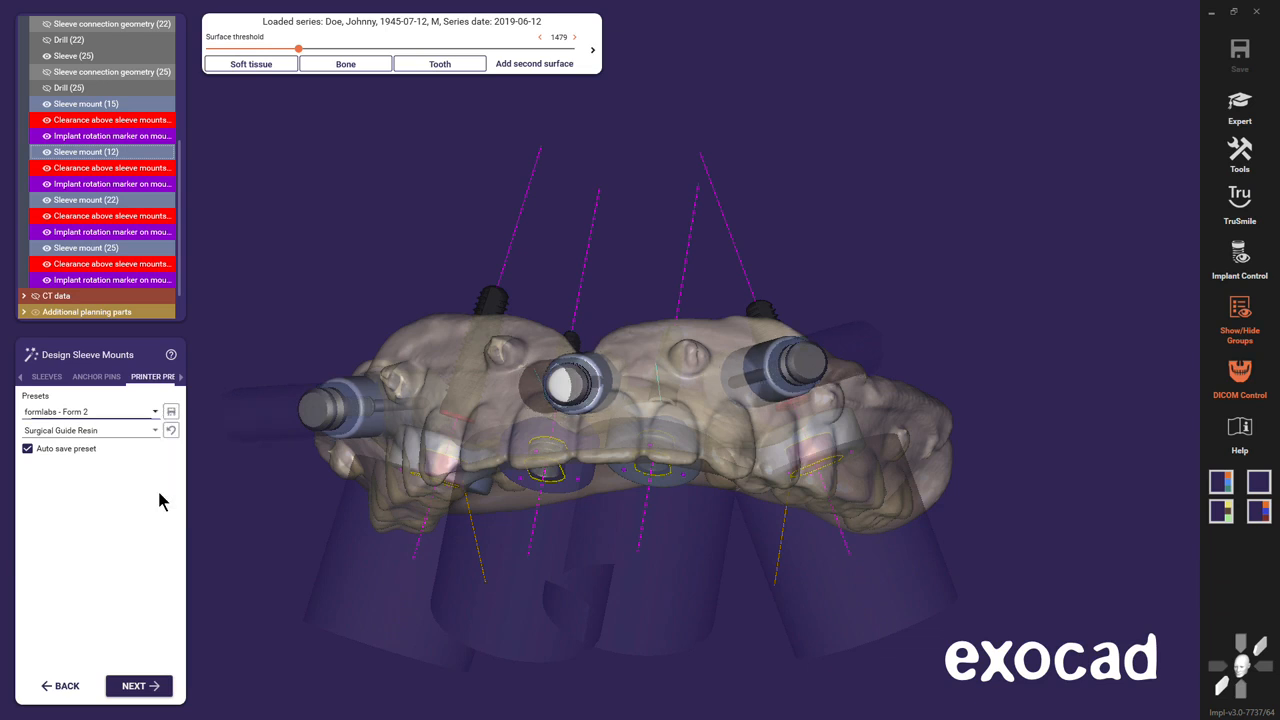
left_click(108, 380)
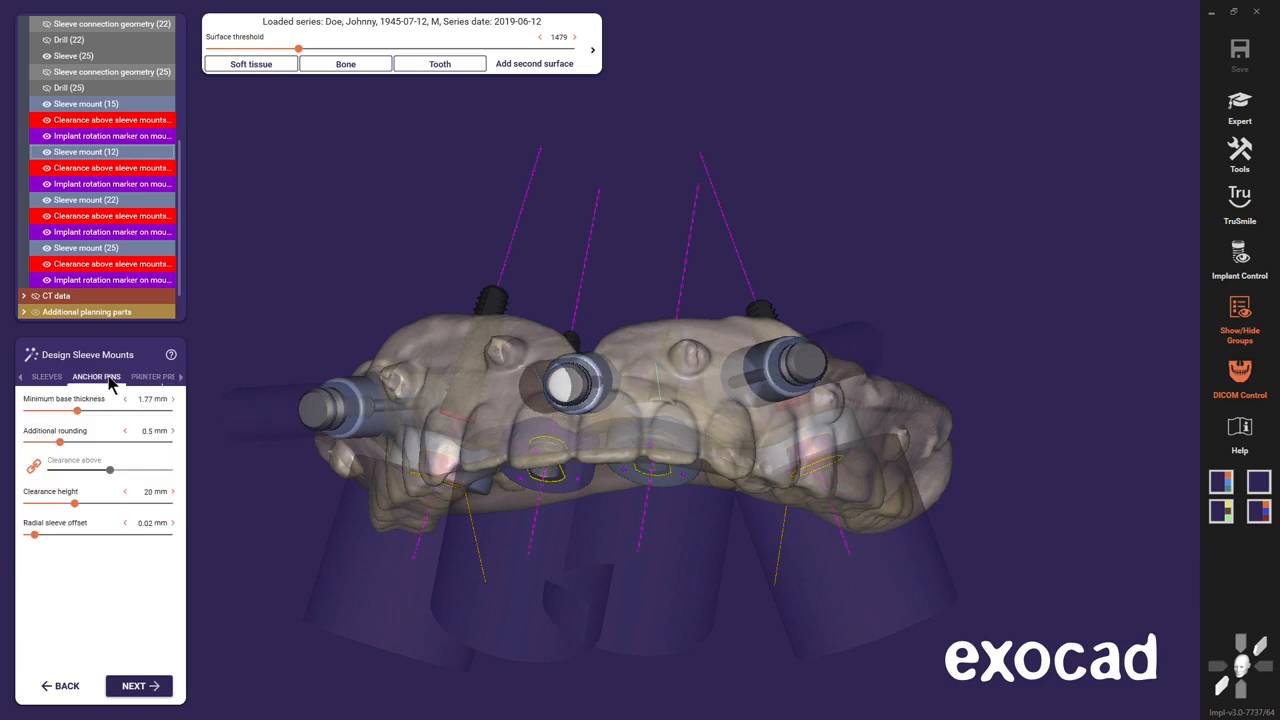
left_click(47, 377)
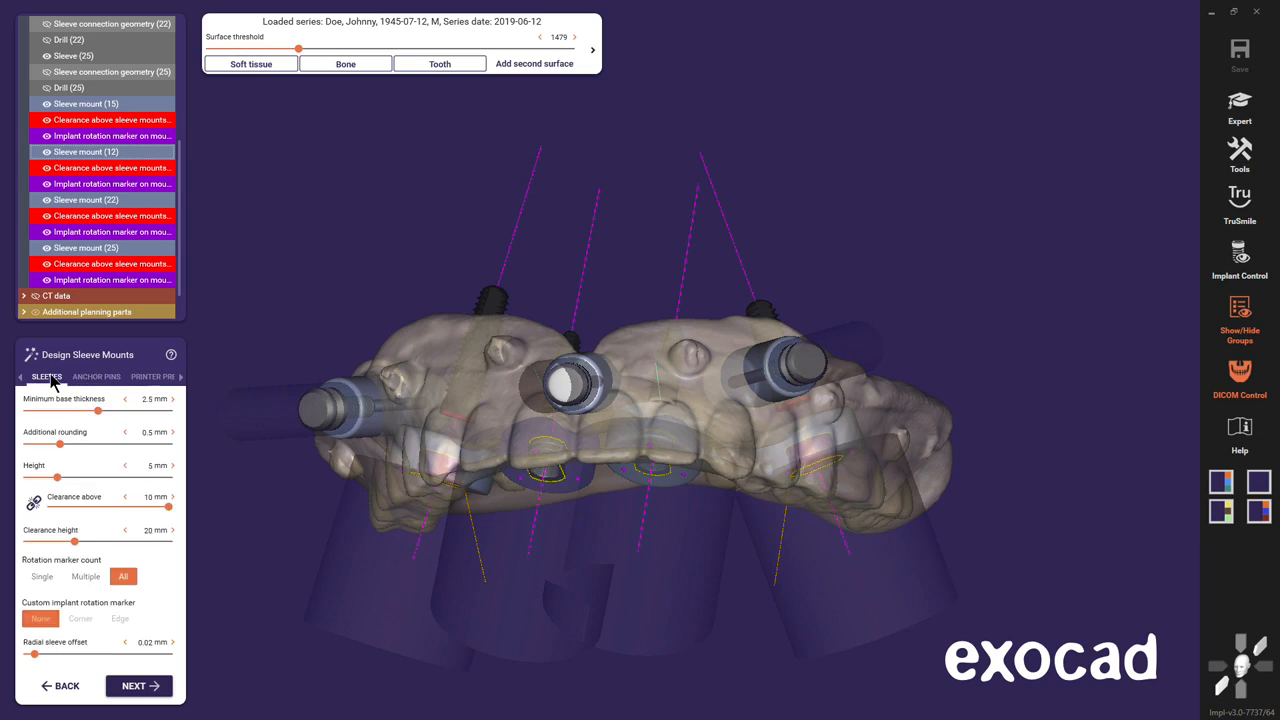
left_click(150, 378)
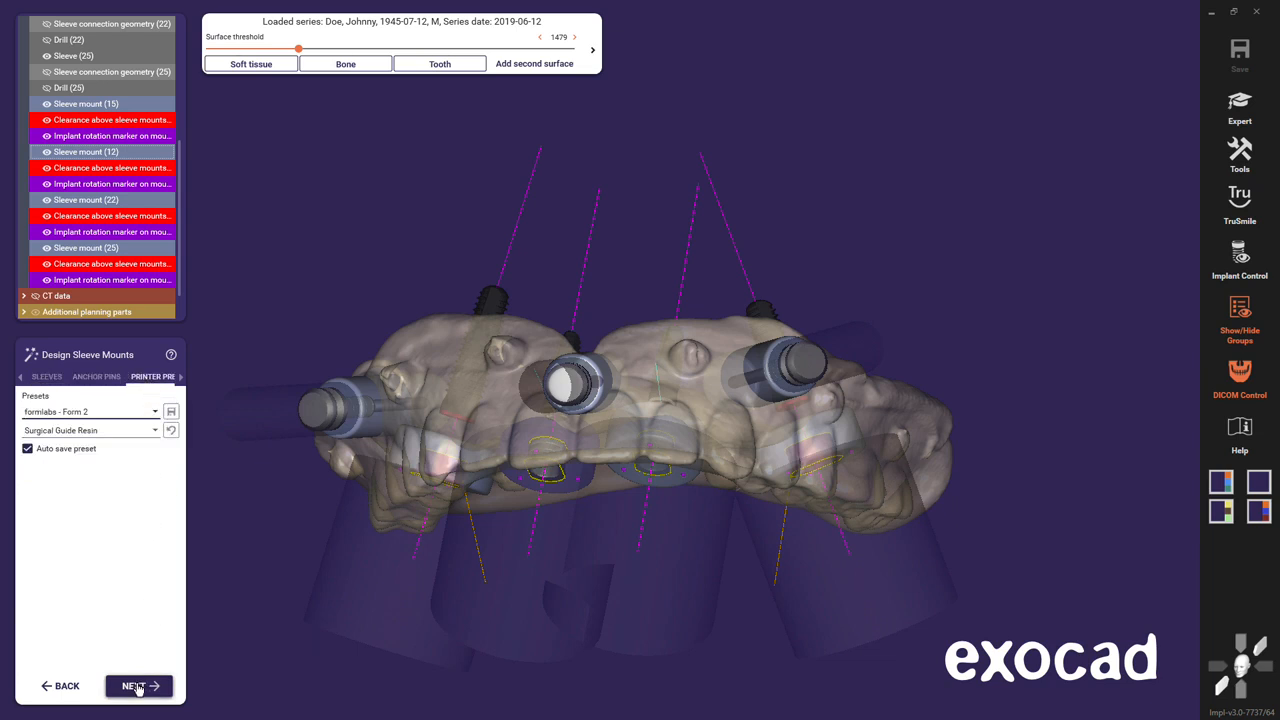
- Continue to defining the gingiva contact surface and collapse the expanded sleeve parts in the object list
left_click(136, 687)
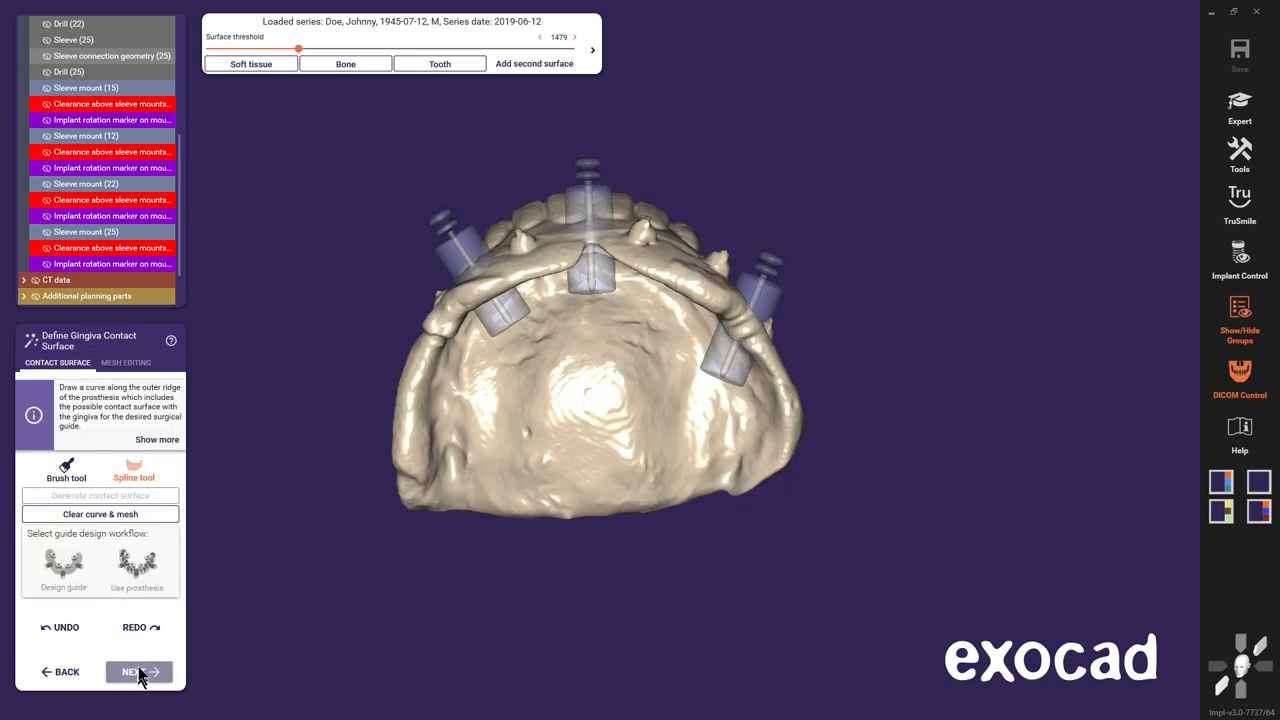
left_click_drag(180, 251, 180, 134)
left_click(25, 105)
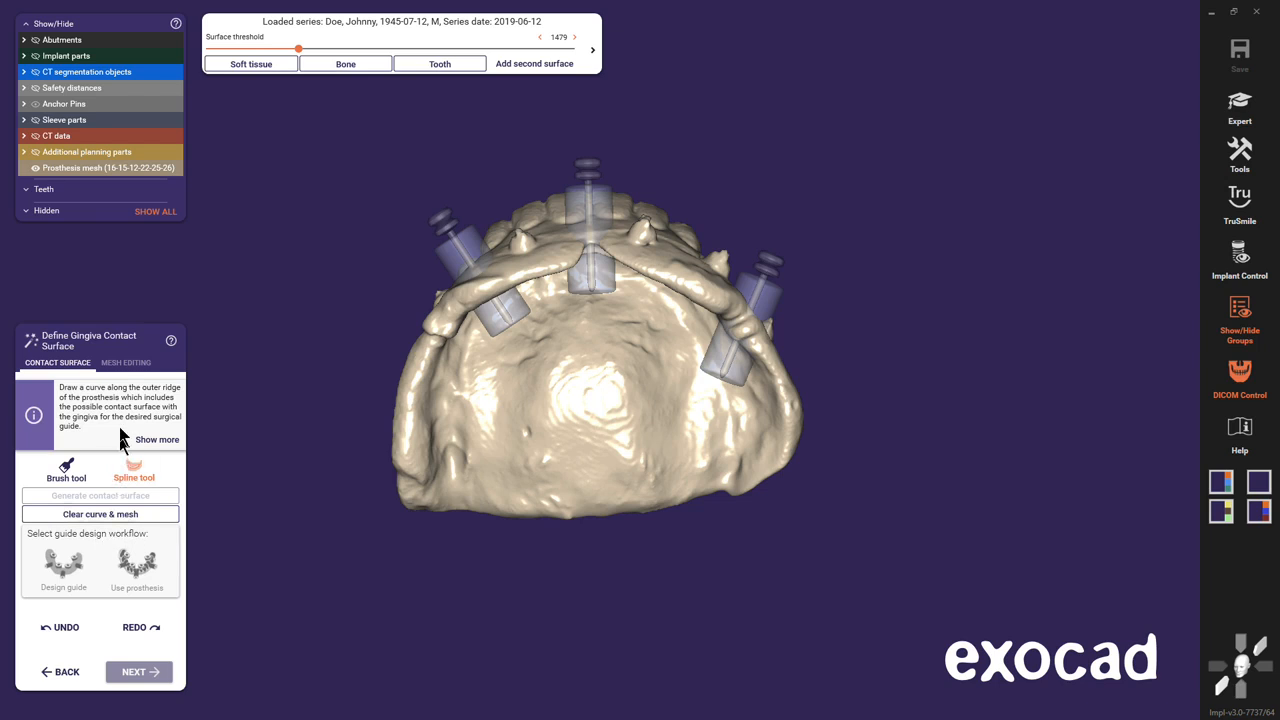
- Smooth away the two marker bumps on the prosthesis palate with Smooth/flatten, using a slightly stronger and smaller brush
left_click(124, 364)
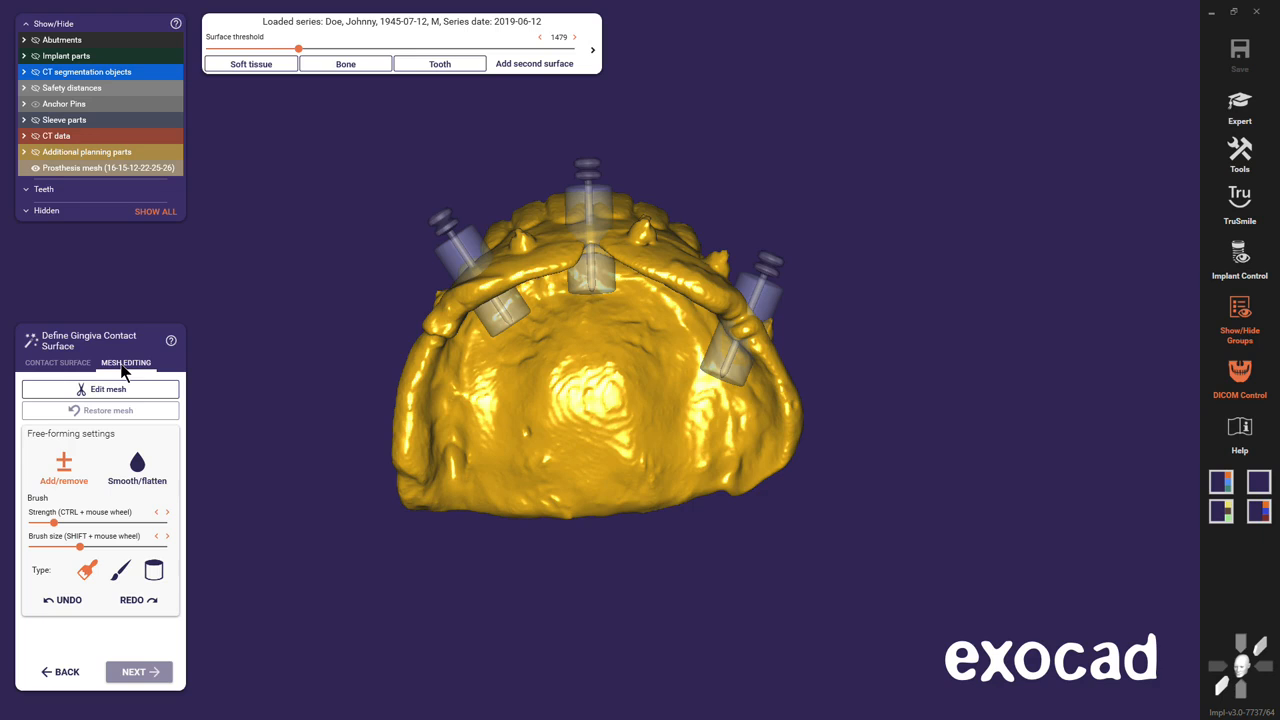
right_click_drag(400, 403, 411, 405)
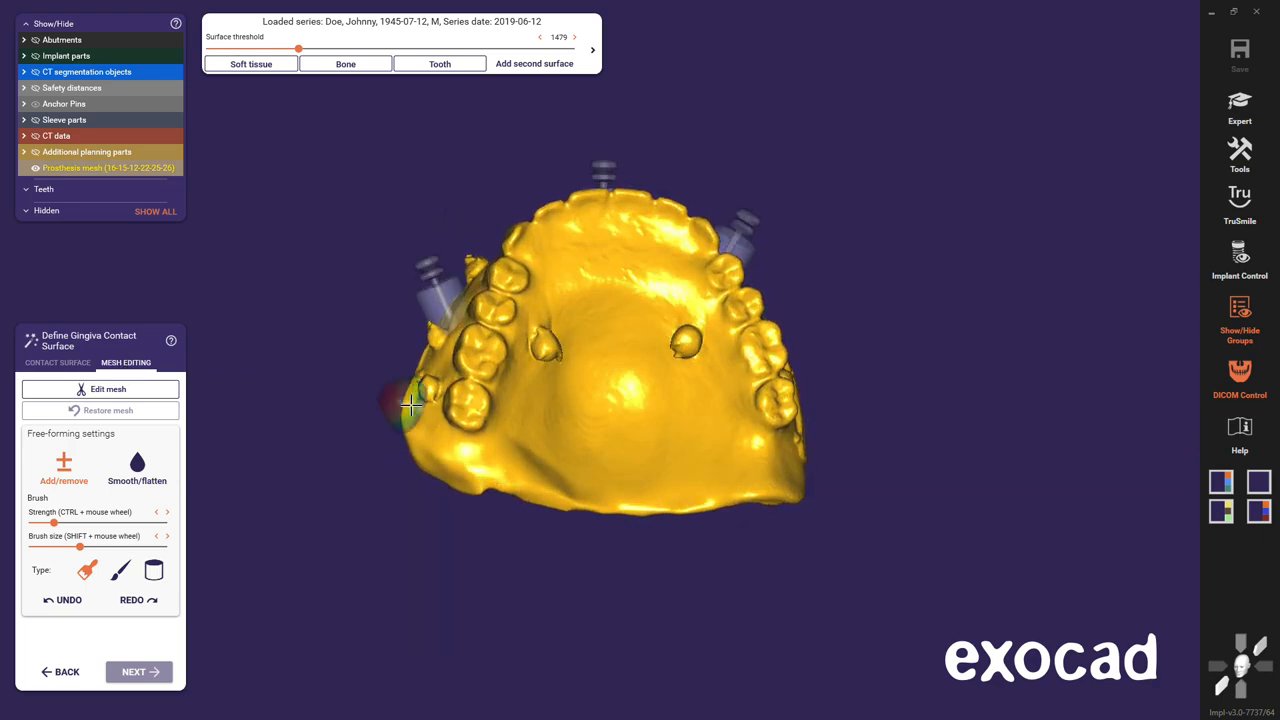
left_click(137, 463)
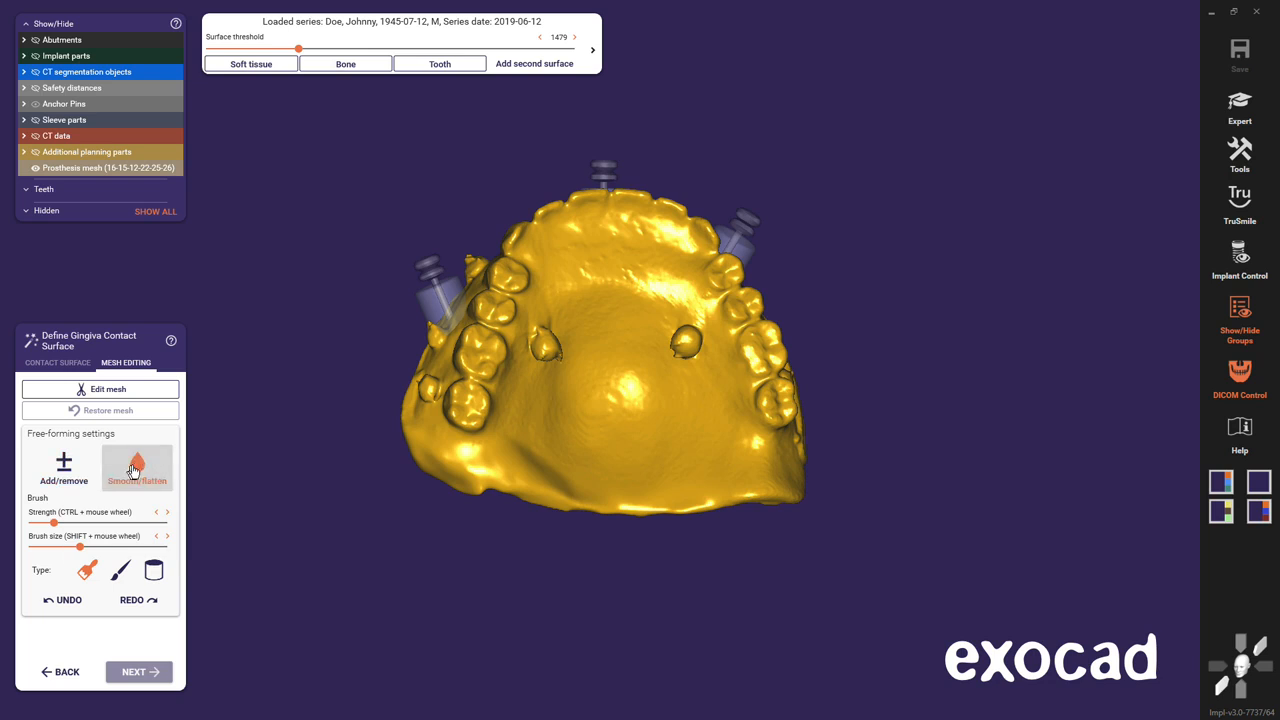
left_click(61, 522)
left_click(72, 547)
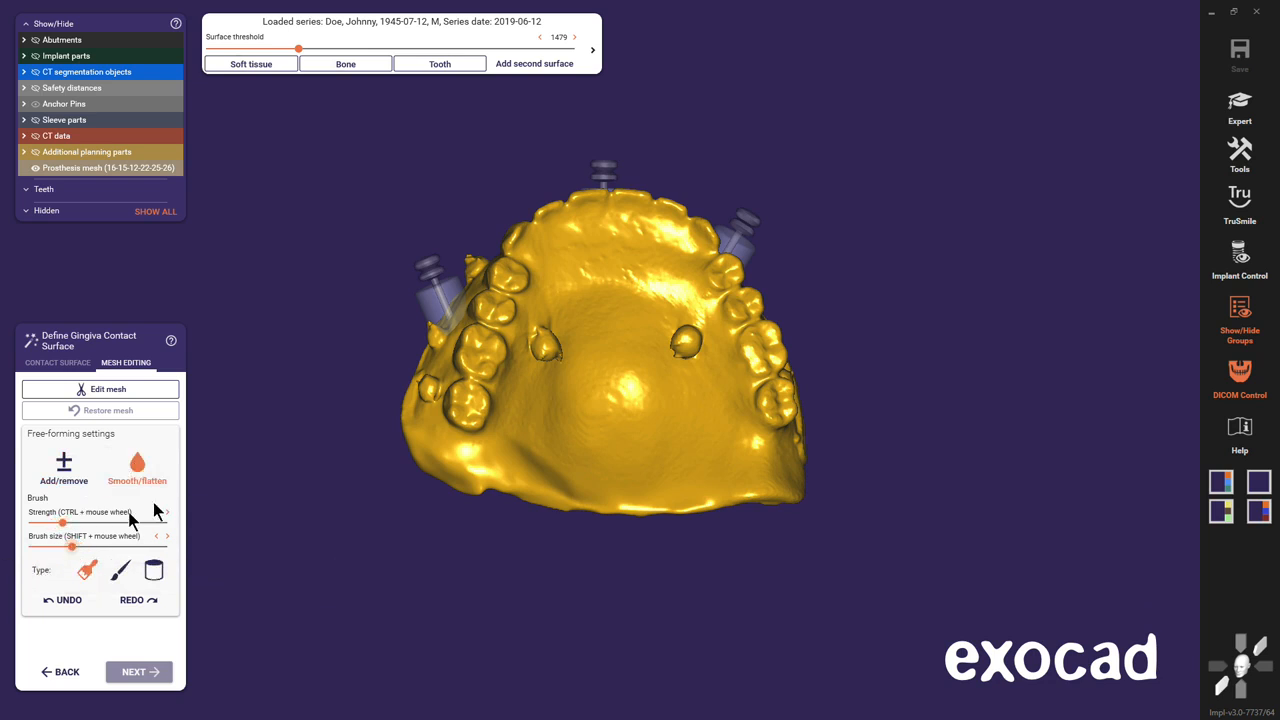
left_click_drag(545, 345, 565, 359)
mouse_move(692, 343)
left_mouse_down()
mouse_move(670, 337)
mouse_move(683, 342)
left_mouse_up()
- Reduce the brush size further and smooth the remaining marker bumps along the outer gingival side of the prosthesis mesh
right_click_drag(634, 371, 631, 377)
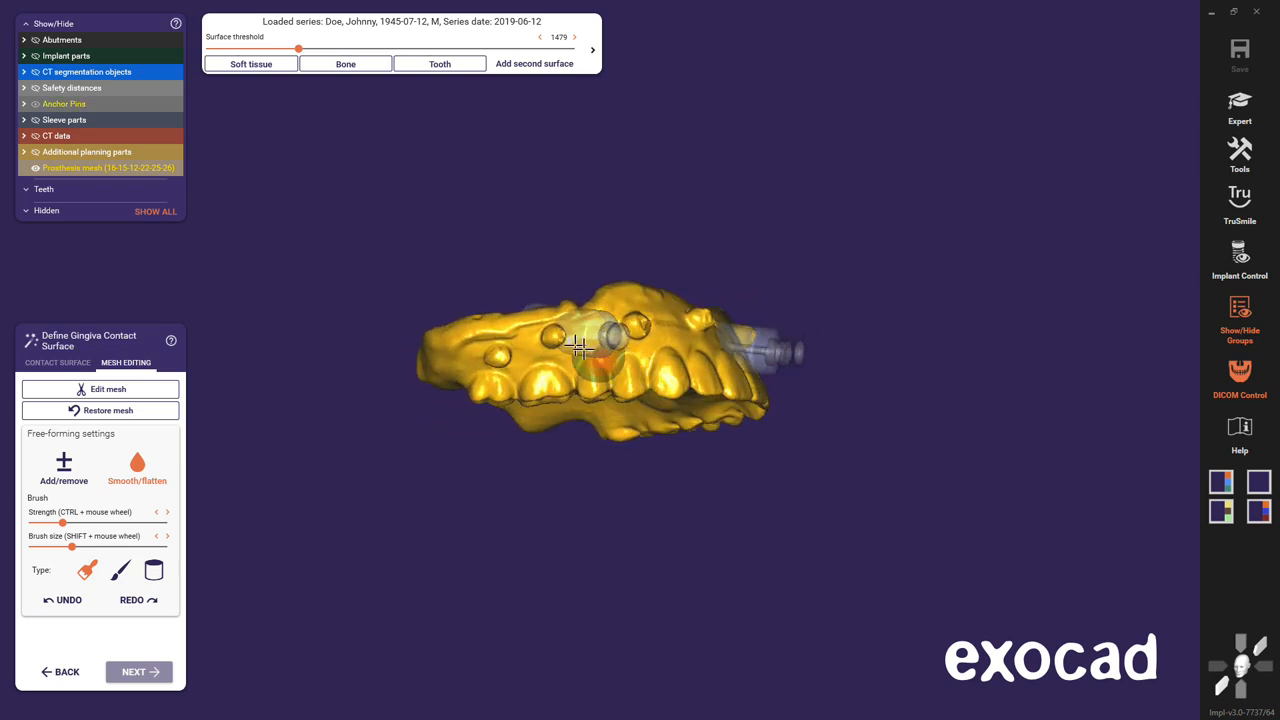
scroll(498, 355, "down", 2, "shift")
scroll(498, 355, "down", 3, "shift")
right_click_drag(502, 362, 510, 307)
mouse_move(509, 306)
left_mouse_down()
mouse_move(489, 303)
mouse_move(563, 292)
mouse_move(557, 283)
left_mouse_up()
right_click_drag(557, 283, 561, 298)
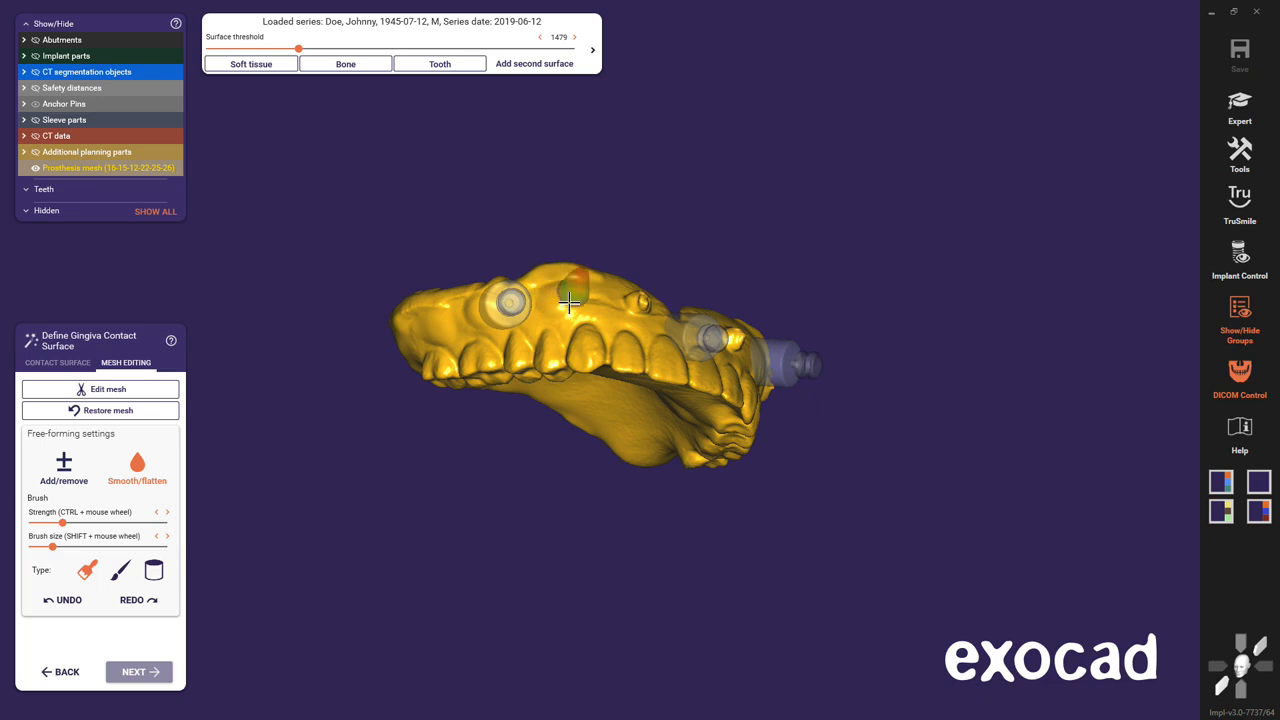
right_click_drag(572, 296, 578, 326)
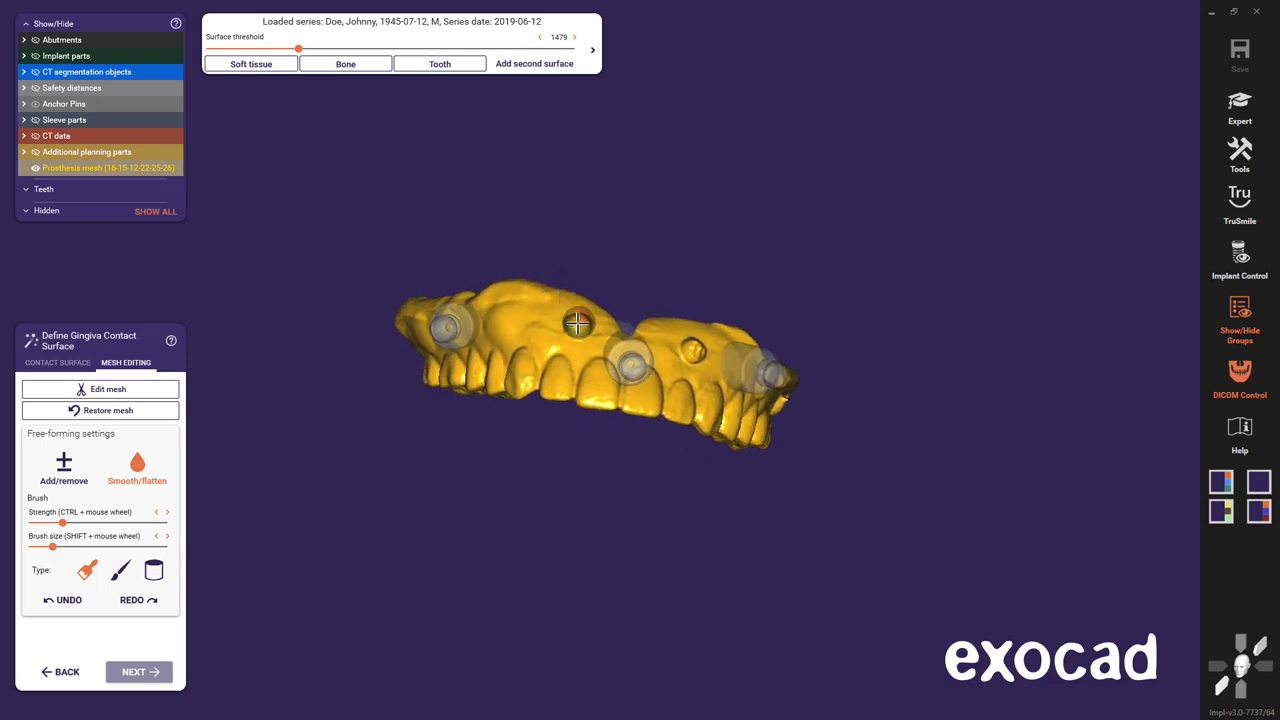
right_click_drag(570, 322, 640, 355)
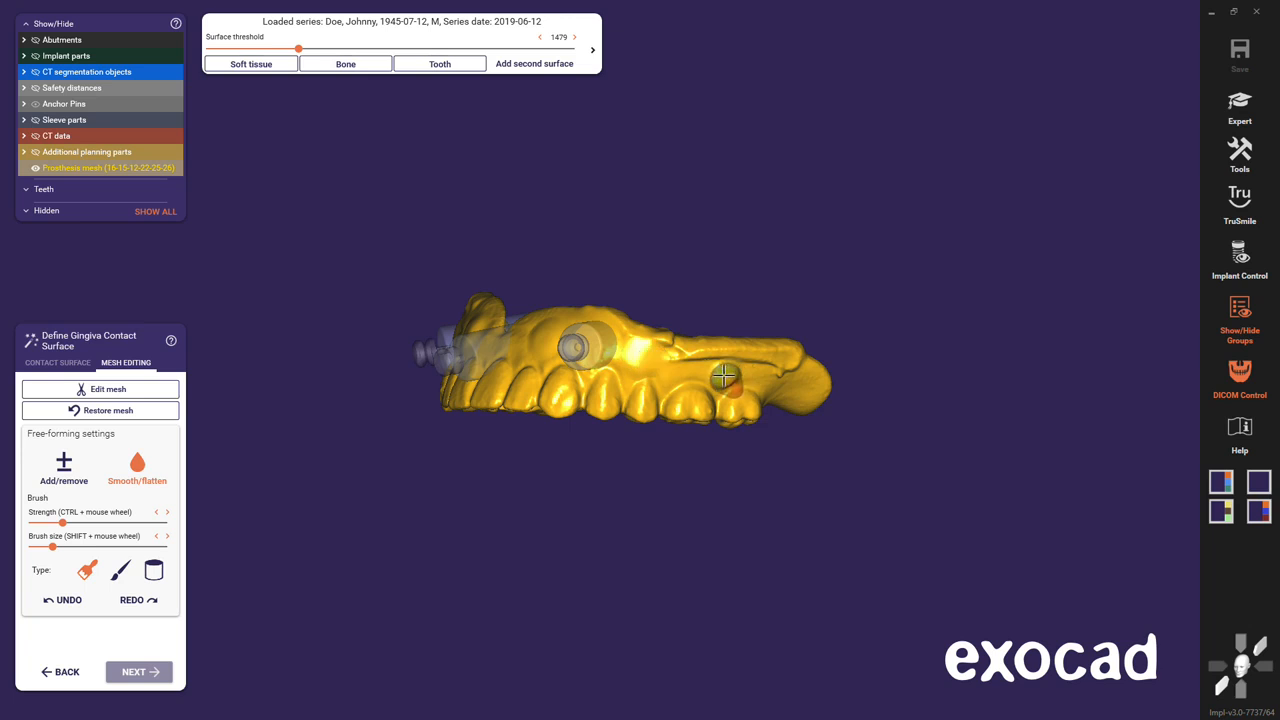
right_click_drag(723, 371, 700, 358)
mouse_move(694, 354)
left_mouse_down()
mouse_move(677, 343)
mouse_move(749, 354)
mouse_move(610, 345)
left_mouse_up()
right_click_drag(610, 345, 606, 346)
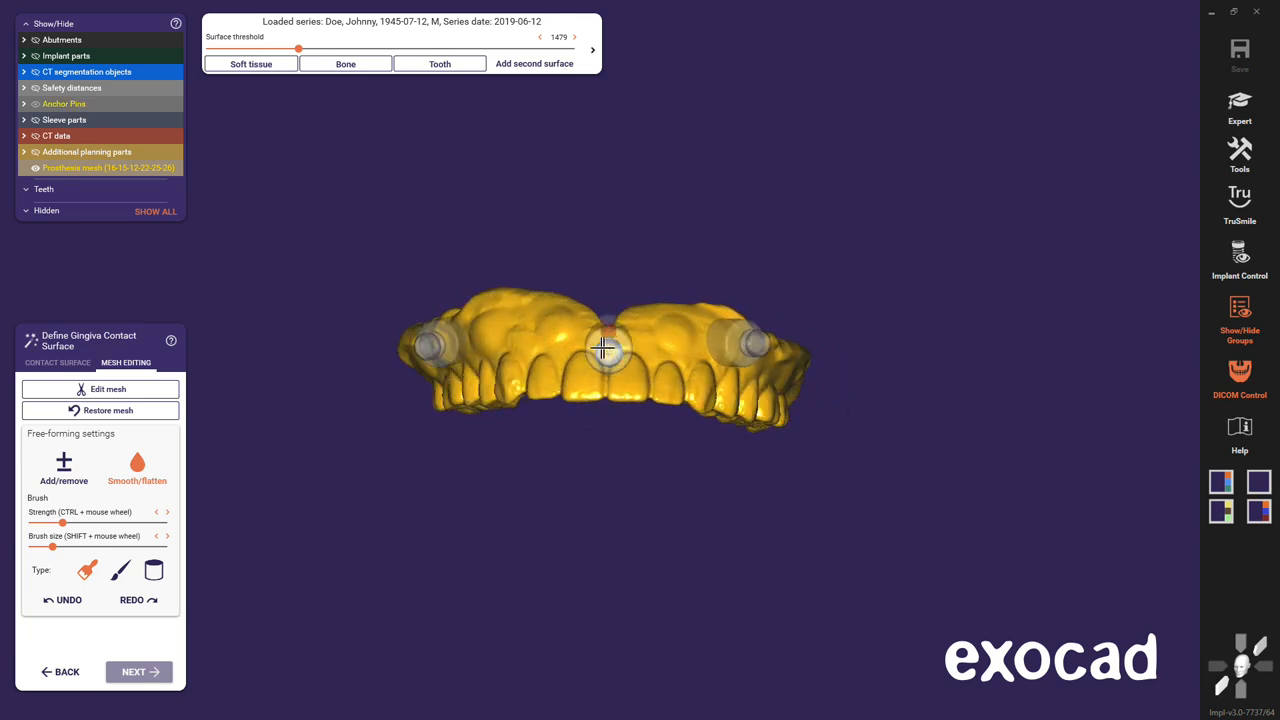
- Open the prosthesis mesh in the CT Mesh Editor and make it semi-transparent for inspection
left_click(112, 390)
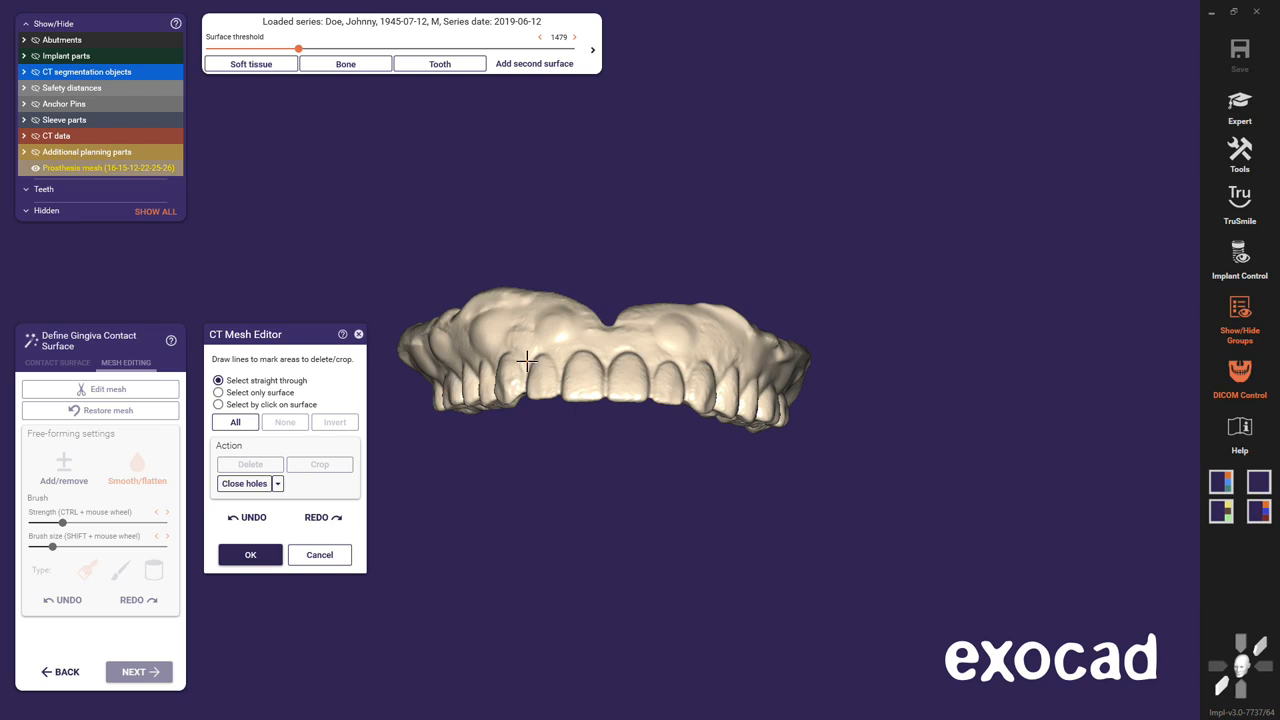
scroll(527, 361, "down", 3, "ctrl")
mouse_move(527, 361)
right_mouse_down()
mouse_move(527, 347)
mouse_move(531, 358)
right_mouse_up()
right_click_drag(532, 359, 531, 357)
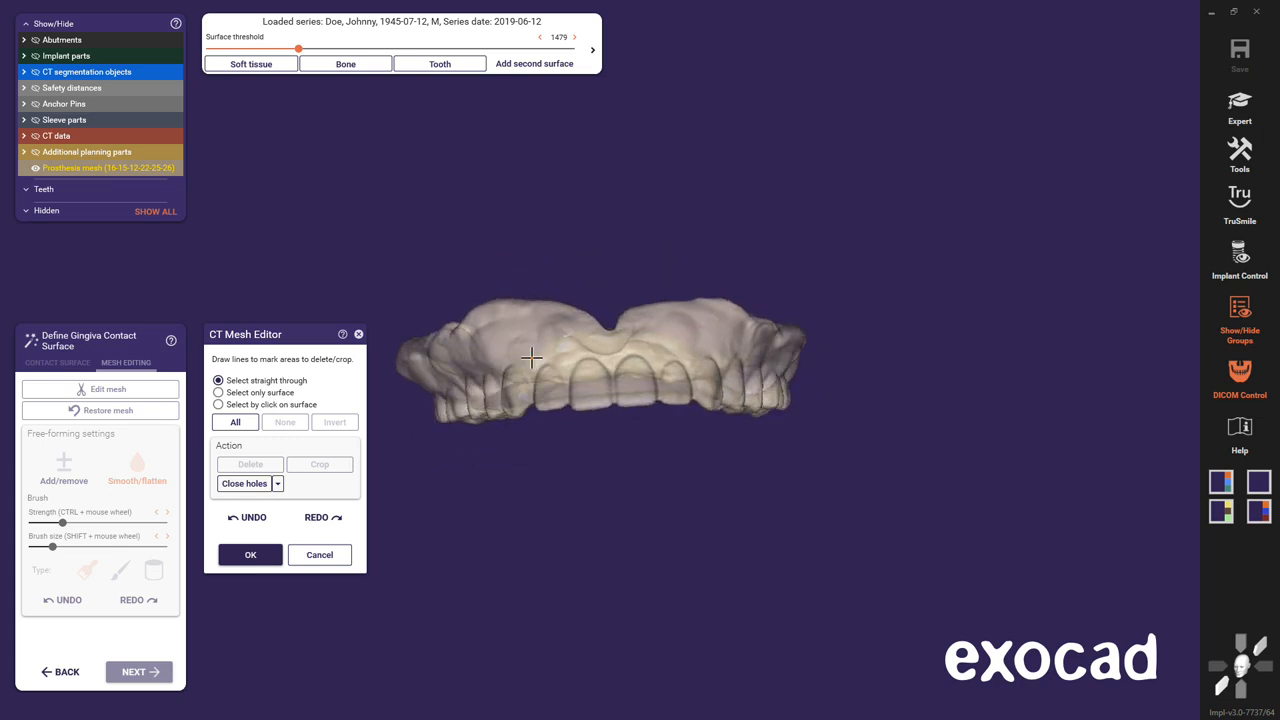
- Leave the CT mesh editing of the prosthesis without applying changes and return to the contact surface definition
left_click(319, 556)
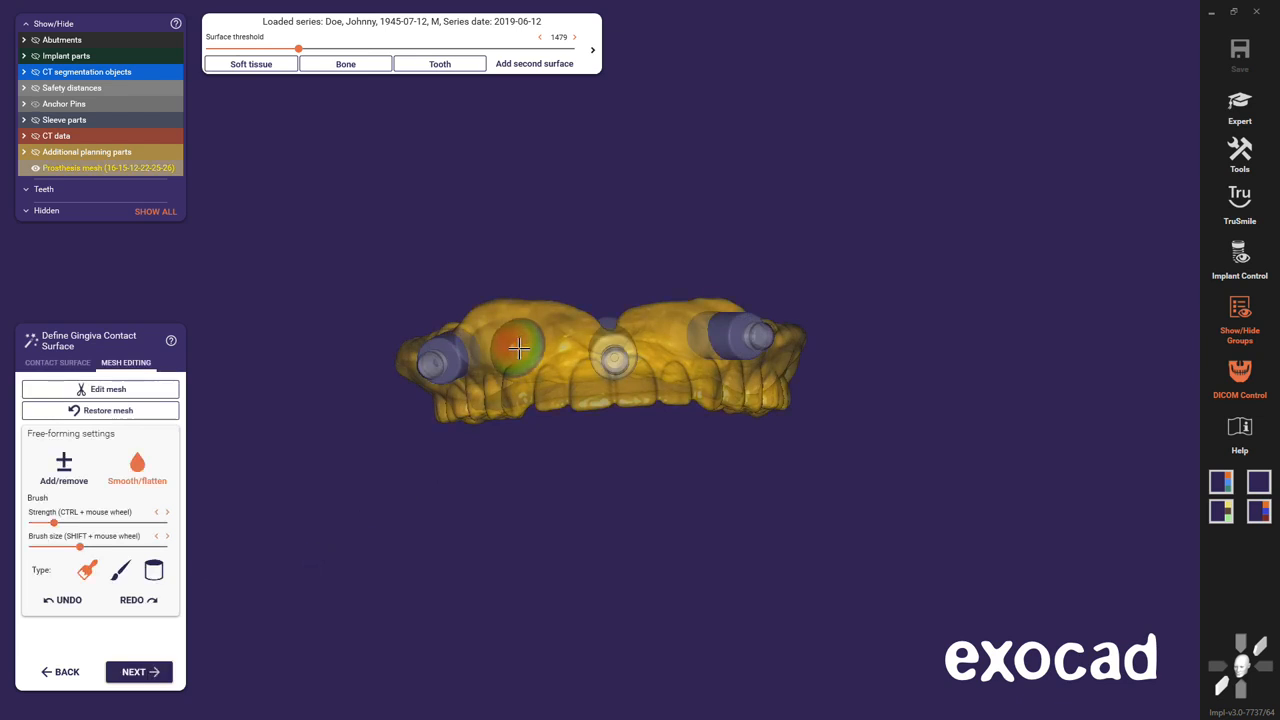
left_click(519, 348)
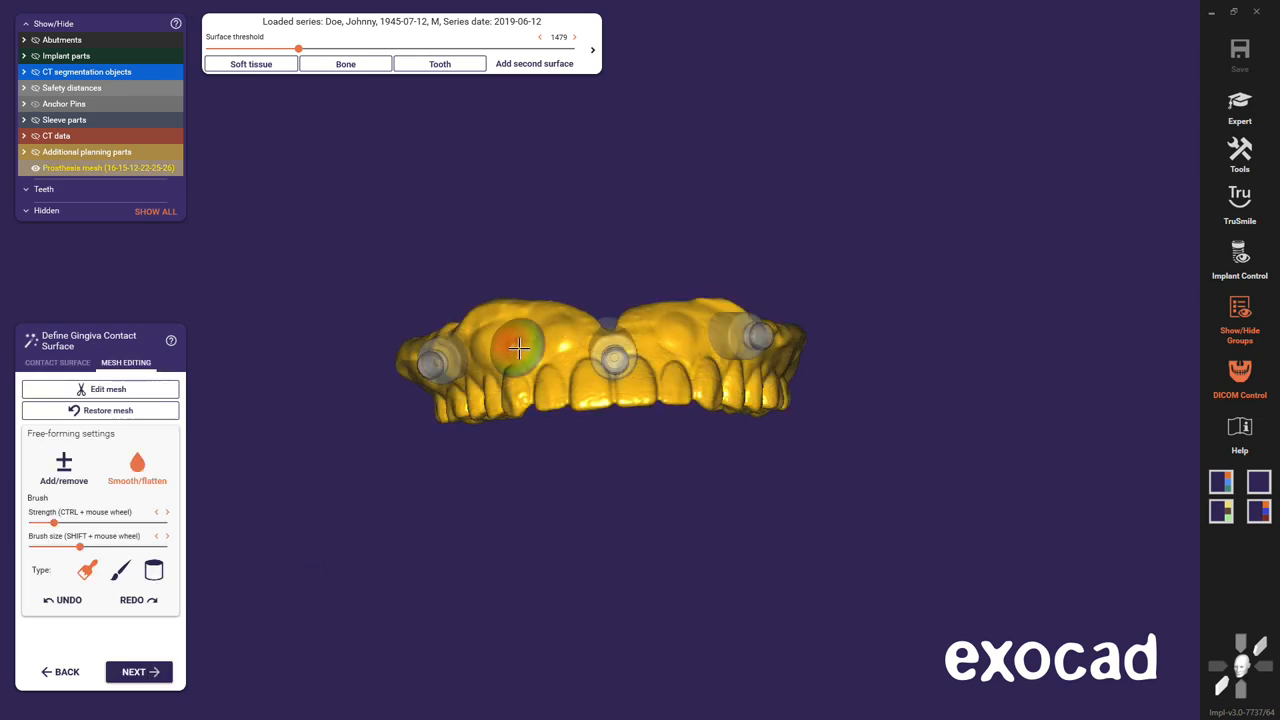
left_click(63, 362)
right_click_drag(409, 417, 437, 417)
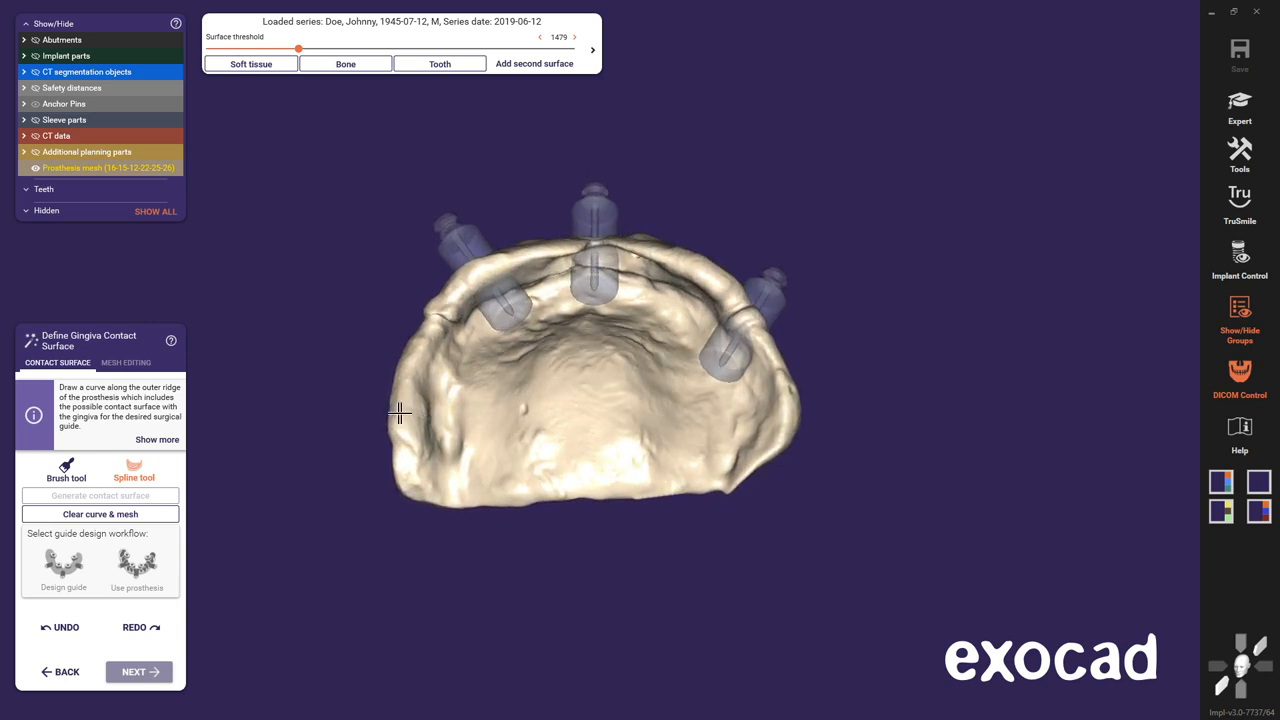
- Try marking the palatal contact area with the Brush tool, then clear the marking and return to the Spline tool
left_click(70, 468)
mouse_move(457, 457)
left_mouse_down()
mouse_move(537, 383)
mouse_move(620, 455)
mouse_move(545, 430)
mouse_move(560, 345)
mouse_move(470, 395)
left_mouse_up()
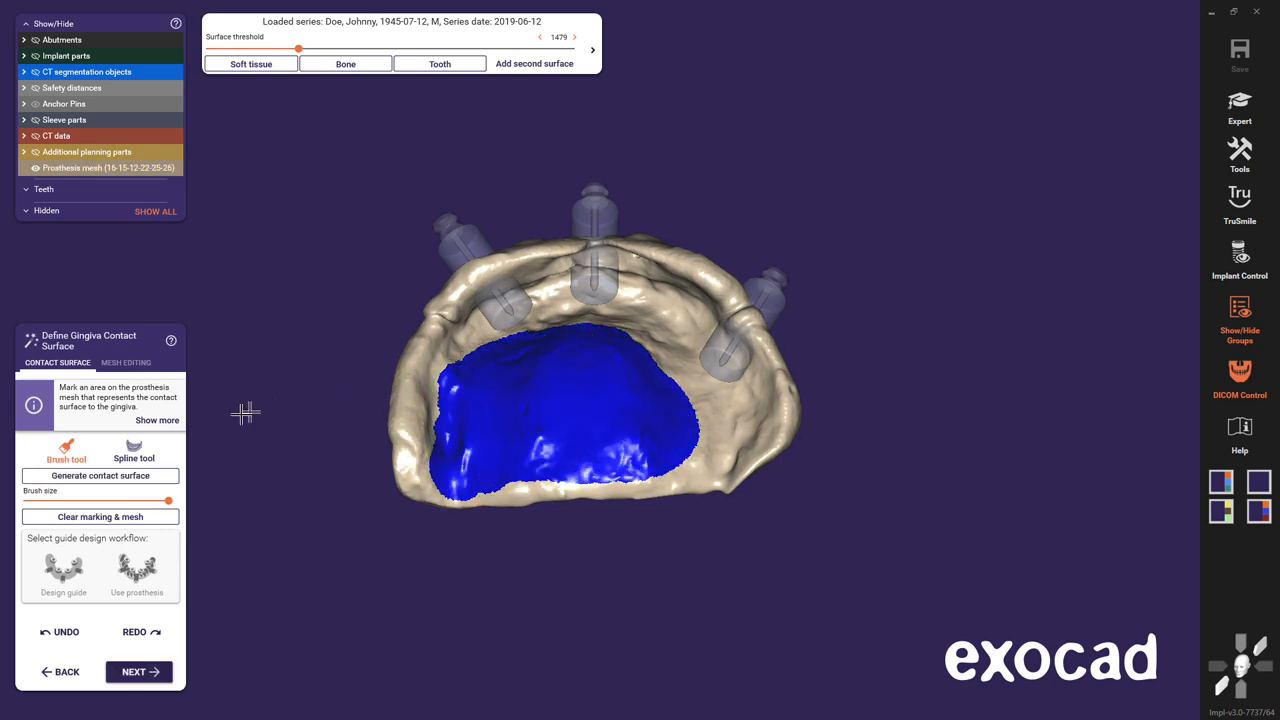
left_click(138, 516)
left_click(134, 450)
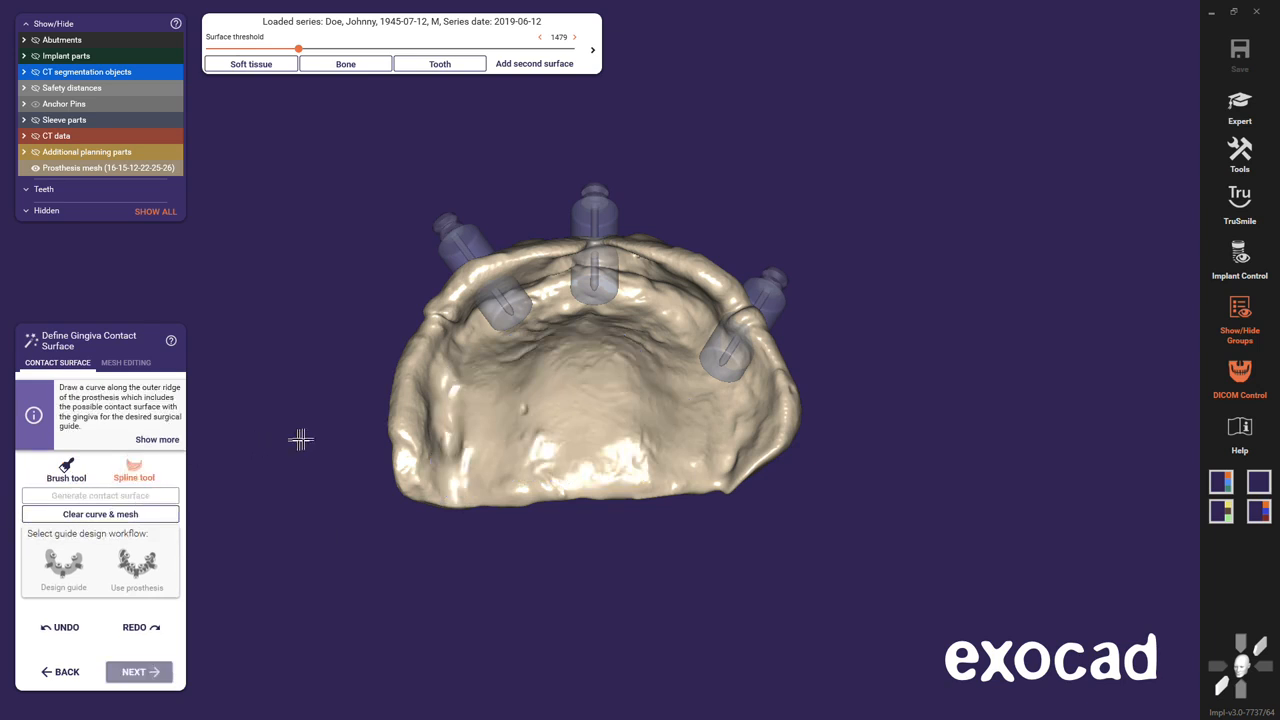
- Draw a closed spline along the outer ridge of the prosthesis and across the posterior palate to enclose the gingiva contact surface
left_click(407, 470)
left_click(408, 377)
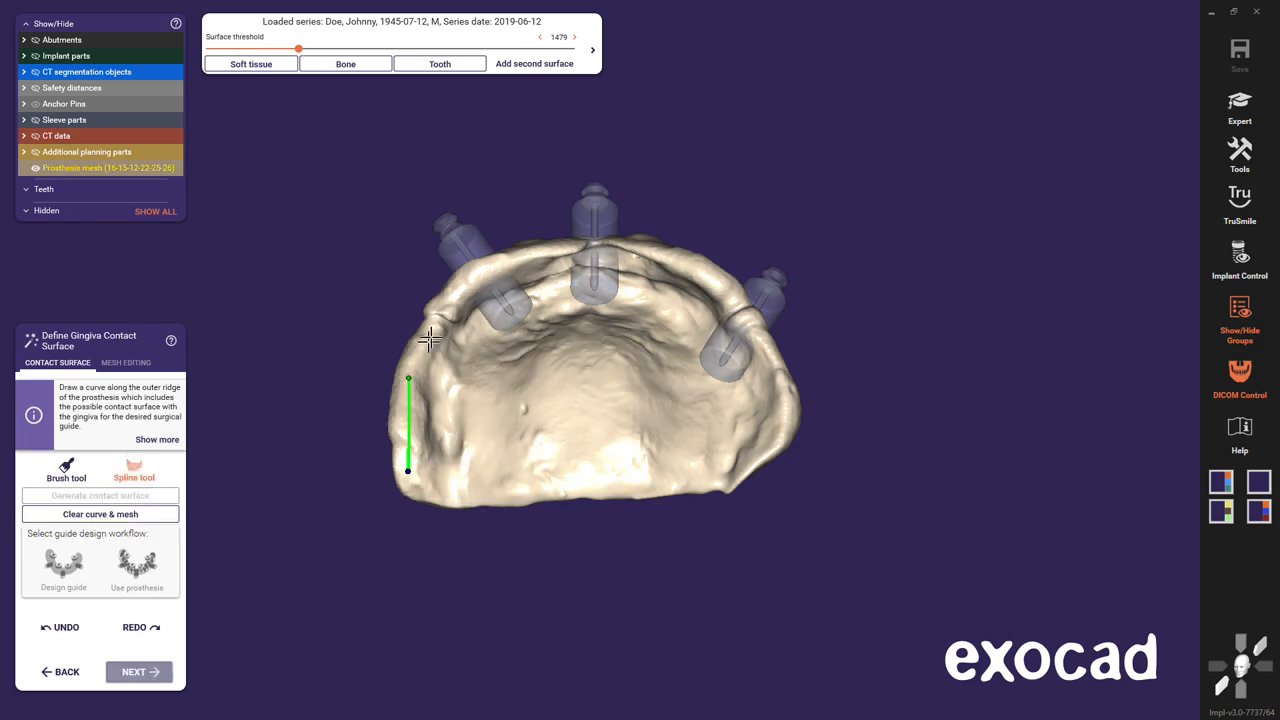
left_click(439, 319)
left_click(481, 270)
left_click(541, 251)
left_click(575, 248)
left_click(595, 243)
left_click(625, 246)
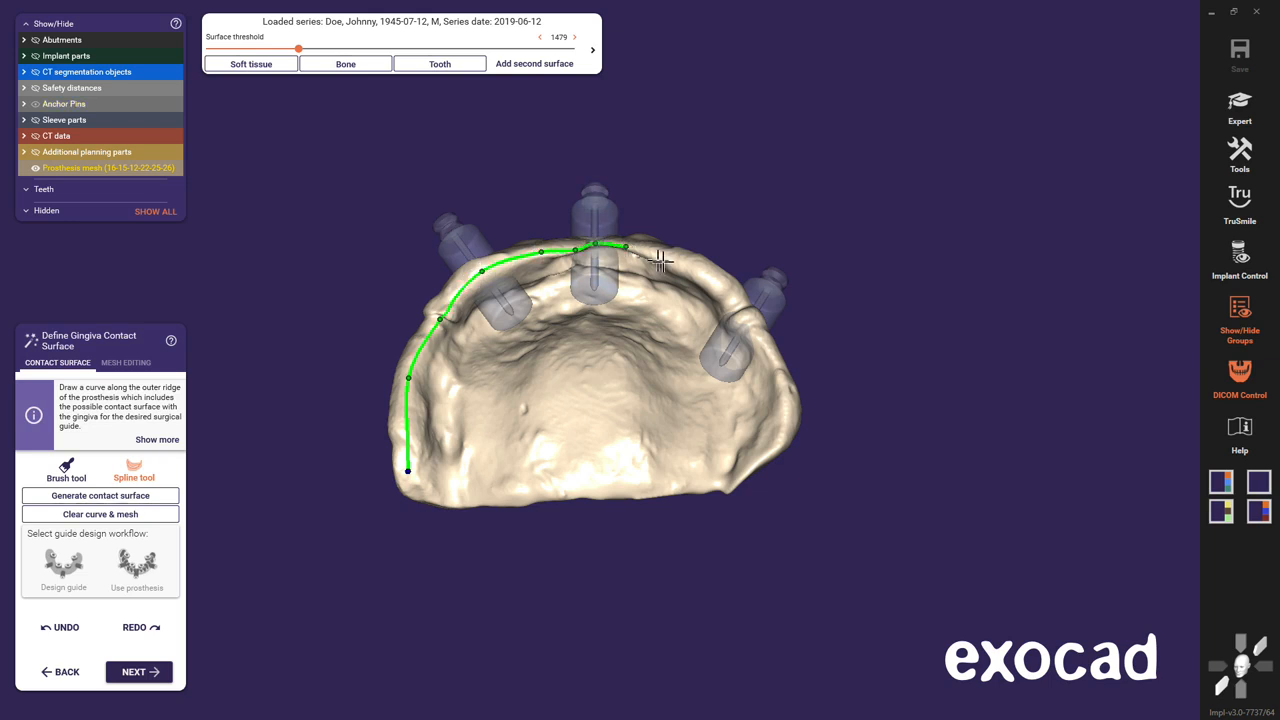
left_click(693, 271)
left_click(739, 313)
left_click(766, 355)
left_click(780, 414)
left_click(755, 445)
left_click(642, 466)
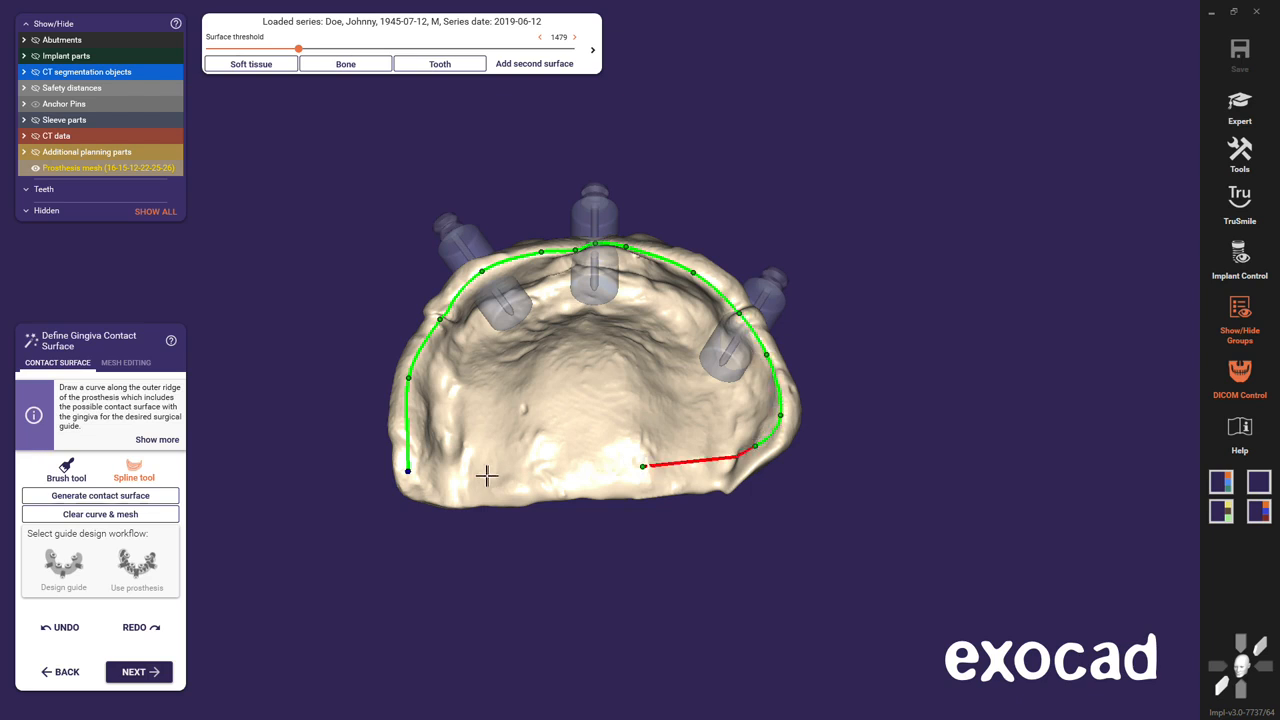
double_click(478, 476)
- Generate the contact surface from the curve and continue with the Design guide workflow
left_click(176, 441)
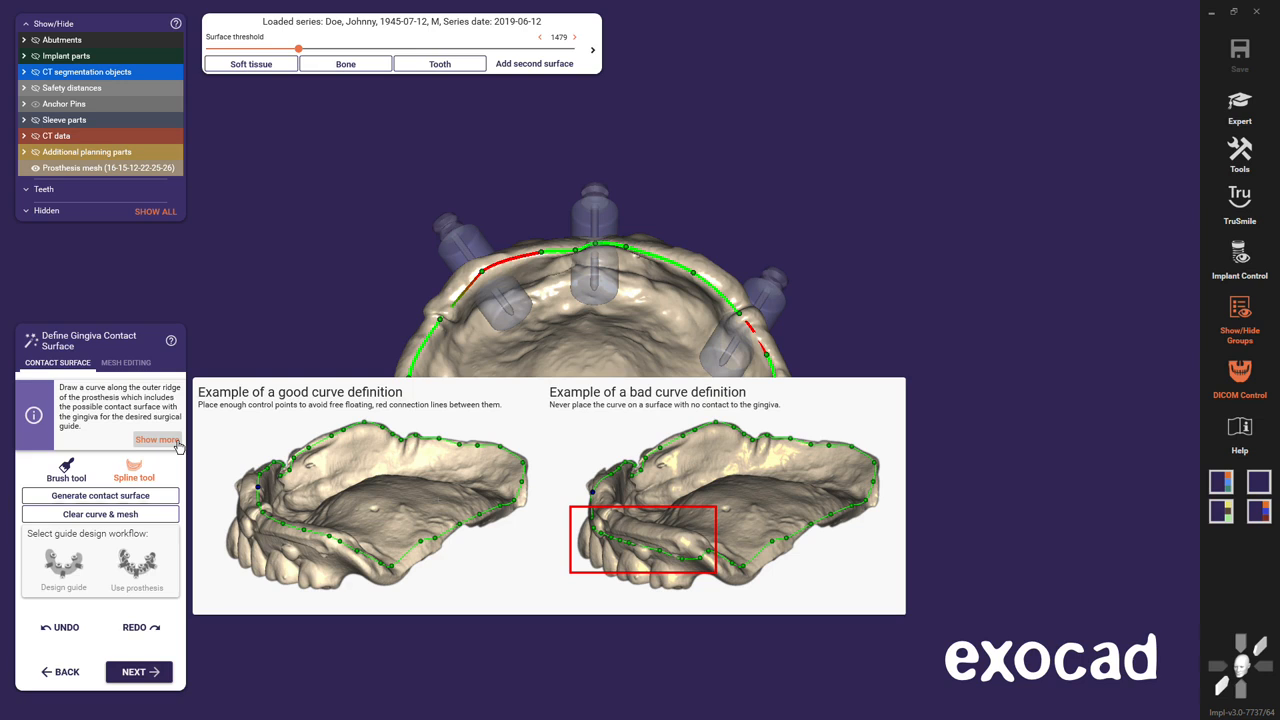
left_click(176, 441)
left_click(122, 497)
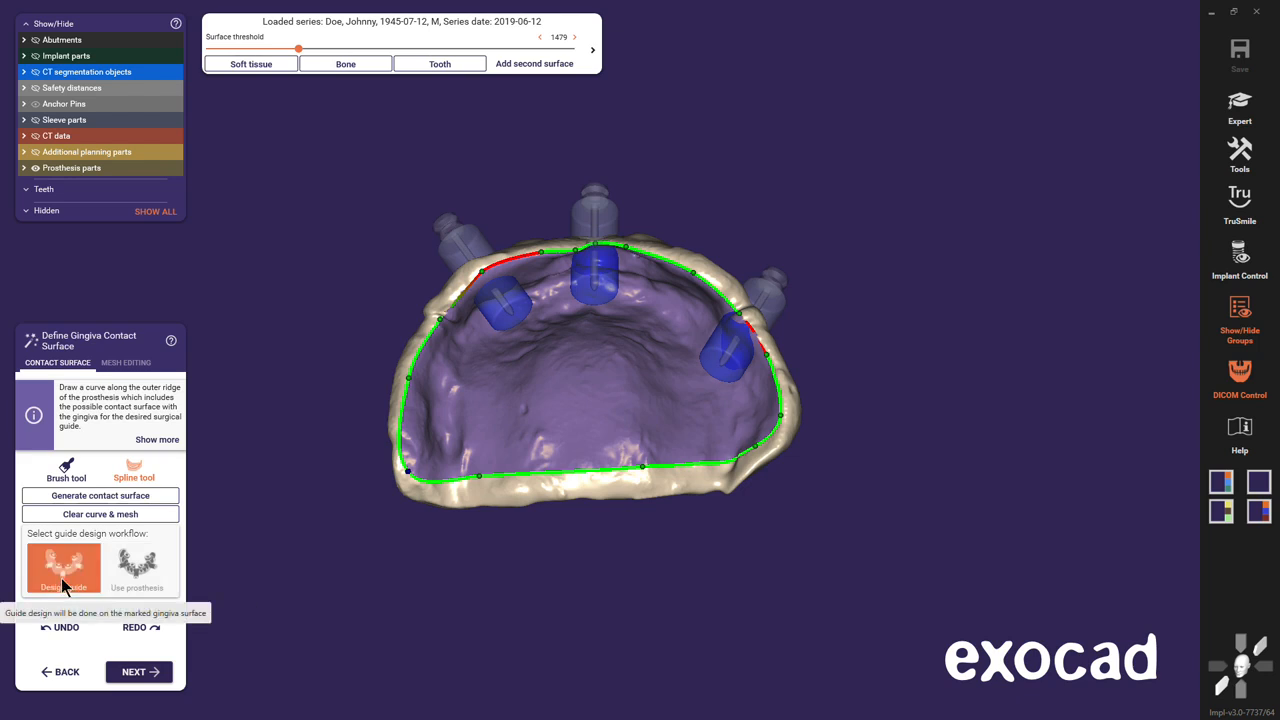
left_click(138, 676)
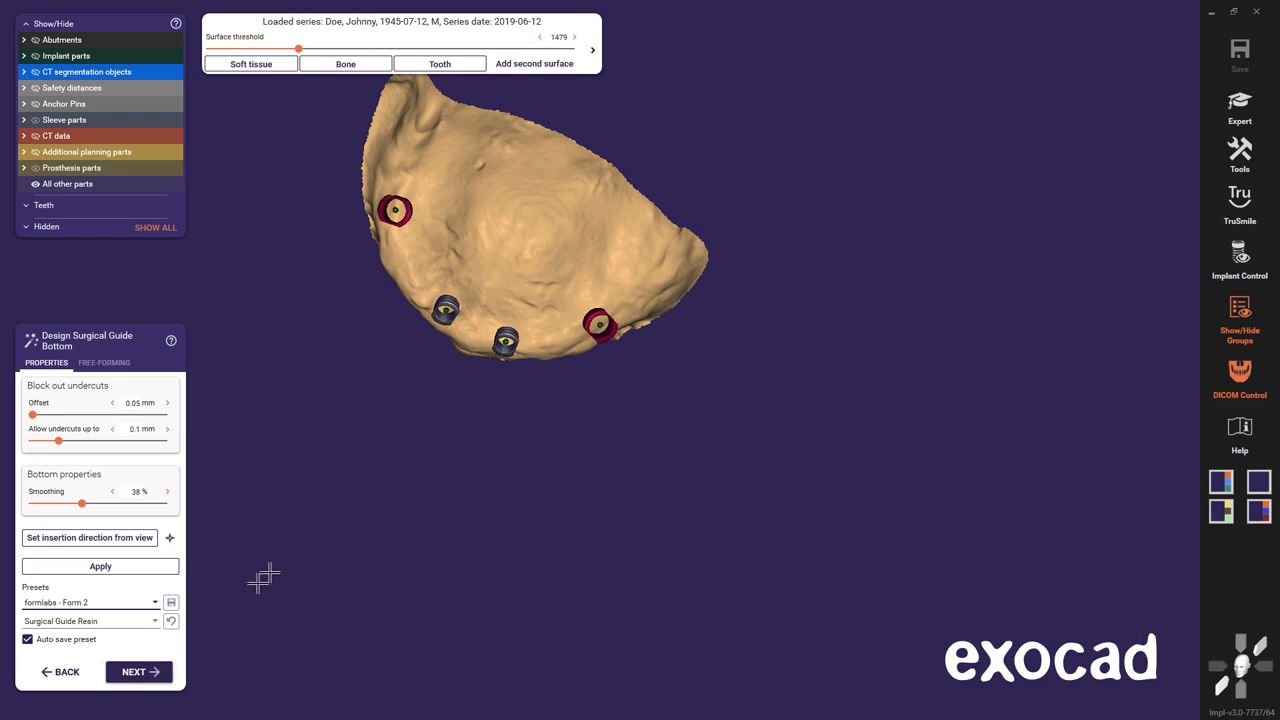
- Set the guide bottom's block-out offset to 0.06 mm and the allowed undercuts to 0 mm
double_click(508, 252)
right_click_drag(703, 374, 763, 396)
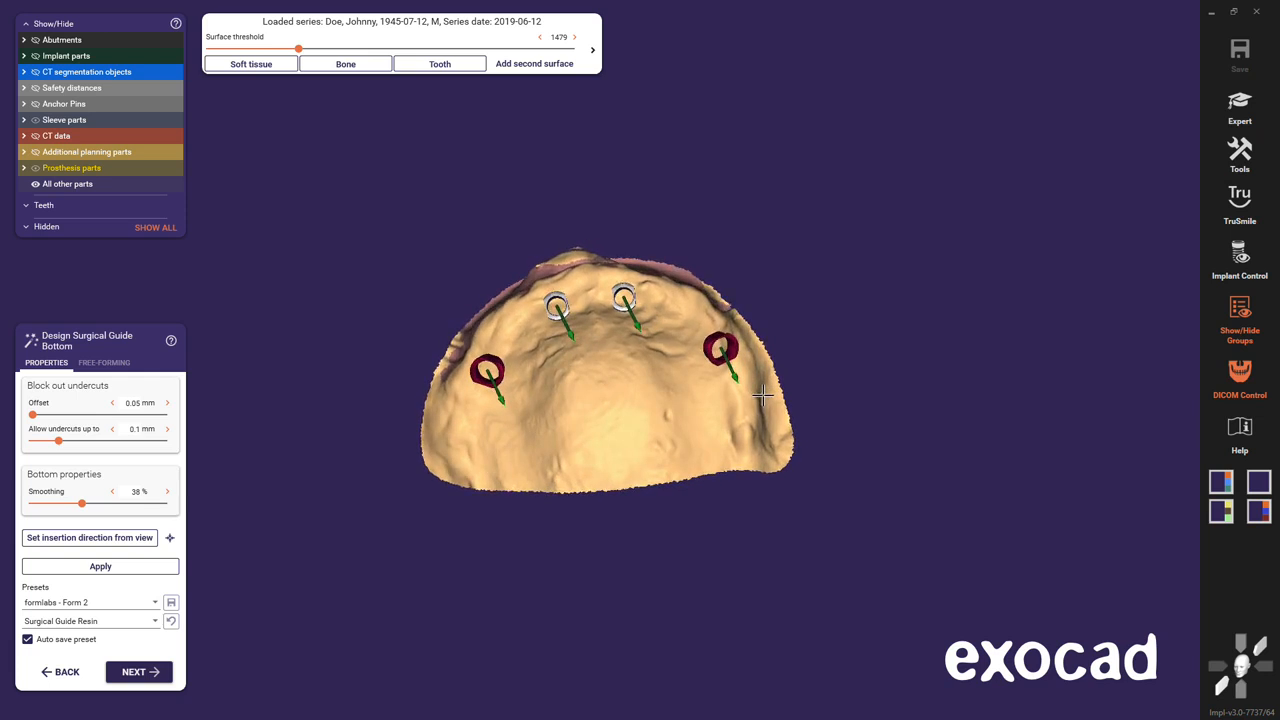
left_click(167, 404)
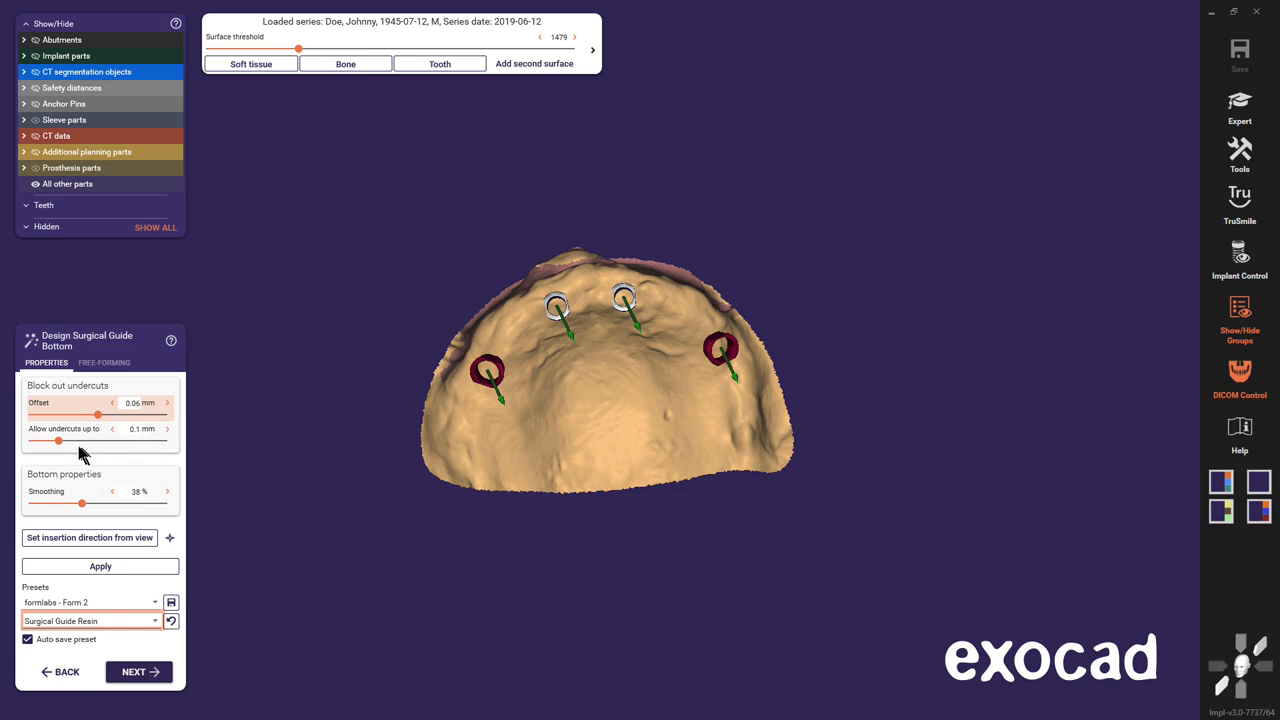
left_click_drag(41, 442, 29, 442)
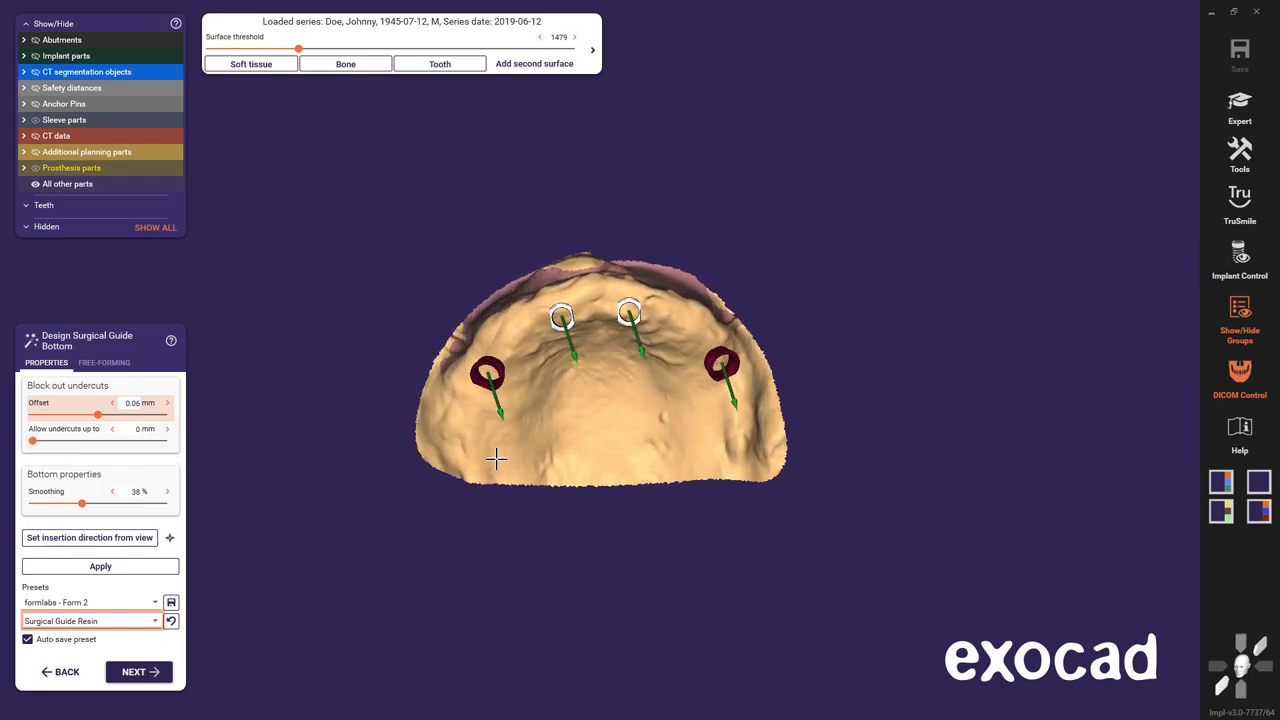
- Set the insertion direction from the current view and generate the guide bottom, continuing to the guide top design
left_click(120, 540)
left_click(106, 567)
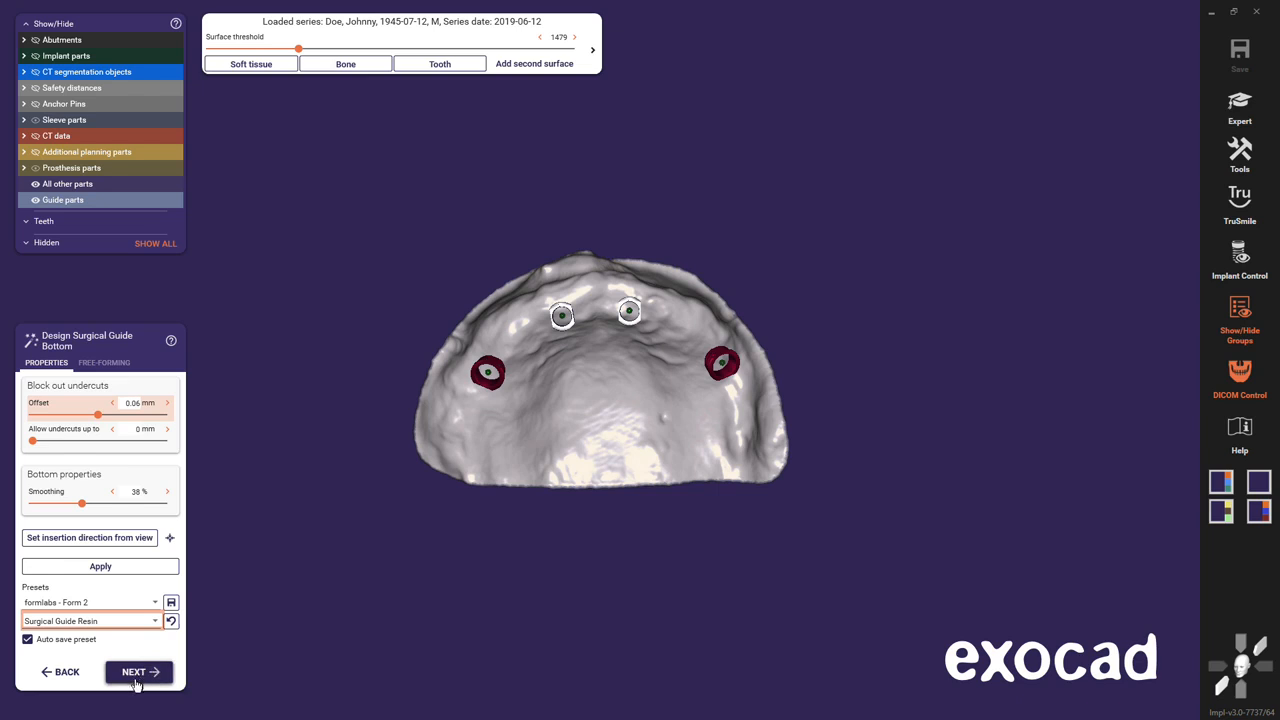
left_click(135, 675)
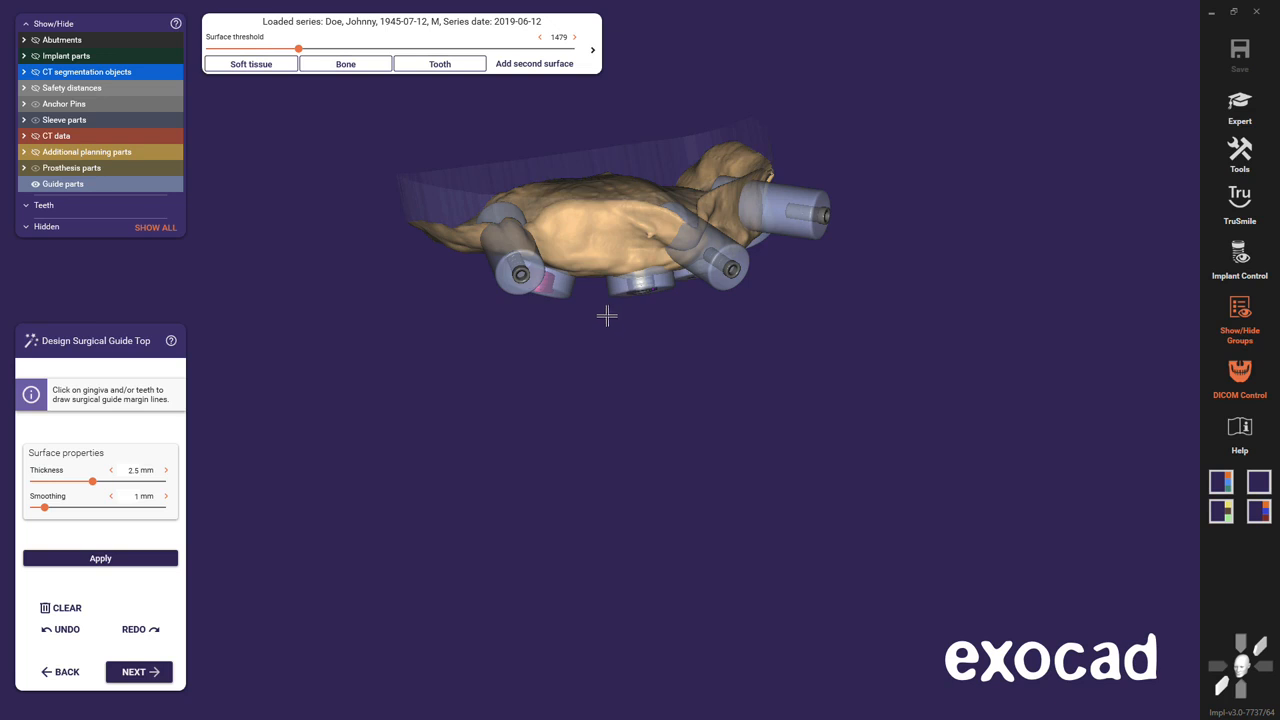
- Draw the palatal part of the guide margin line, curving behind the sleeve mounts from one side to the other
right_click_drag(607, 315, 597, 353)
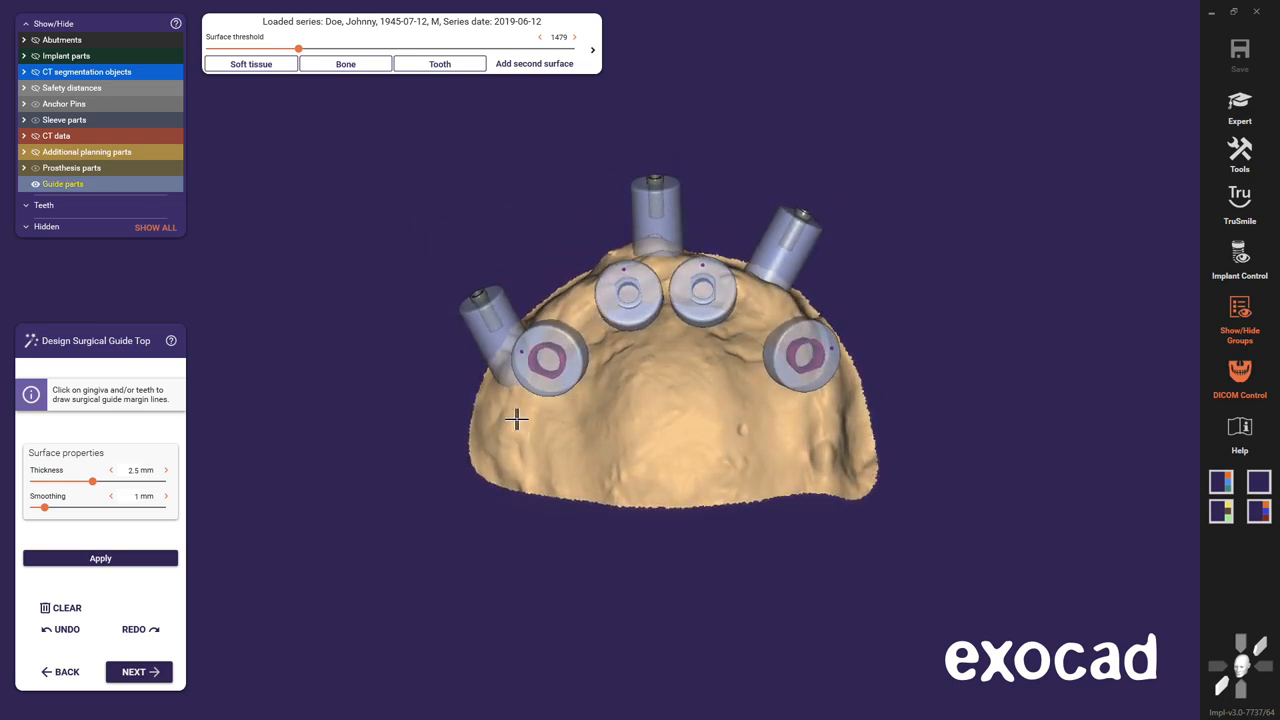
left_click(590, 421)
left_click(648, 371)
left_click(689, 369)
left_click(830, 424)
right_click_drag(787, 416, 786, 417)
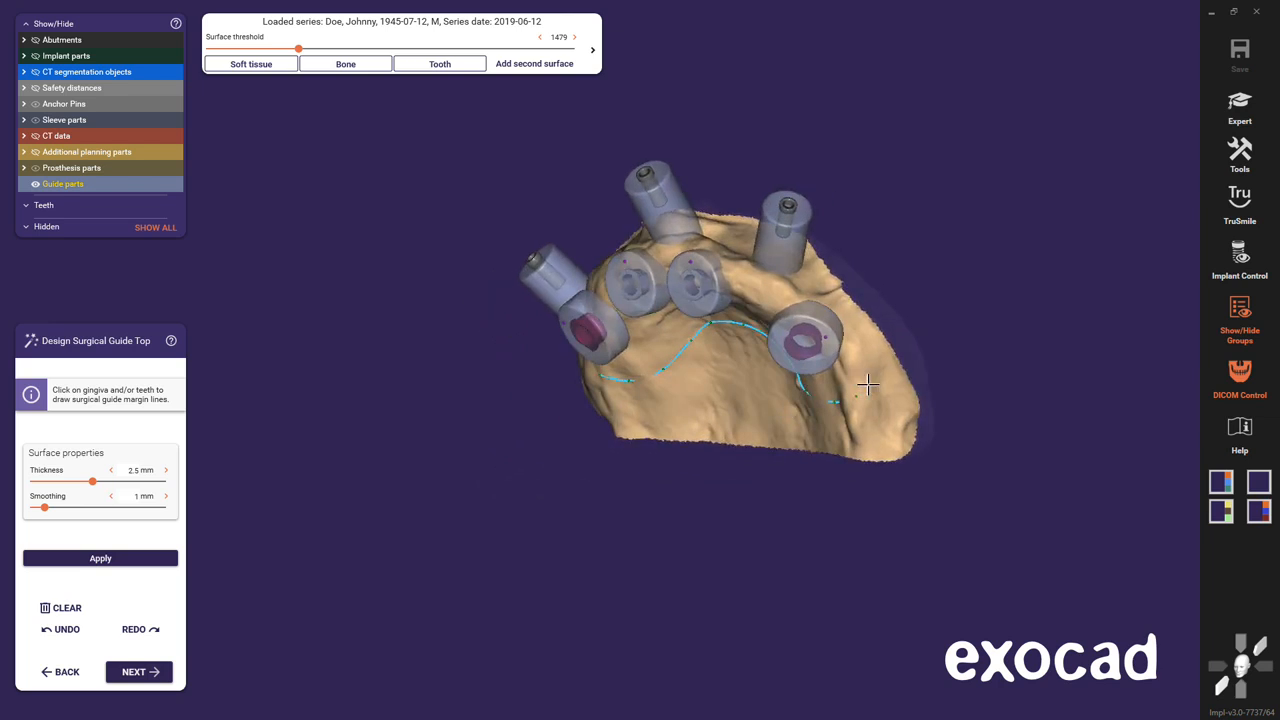
- Extend the guide margin line along the outer gingiva around the three anchor pin mounts to the opposite side
left_click(874, 353)
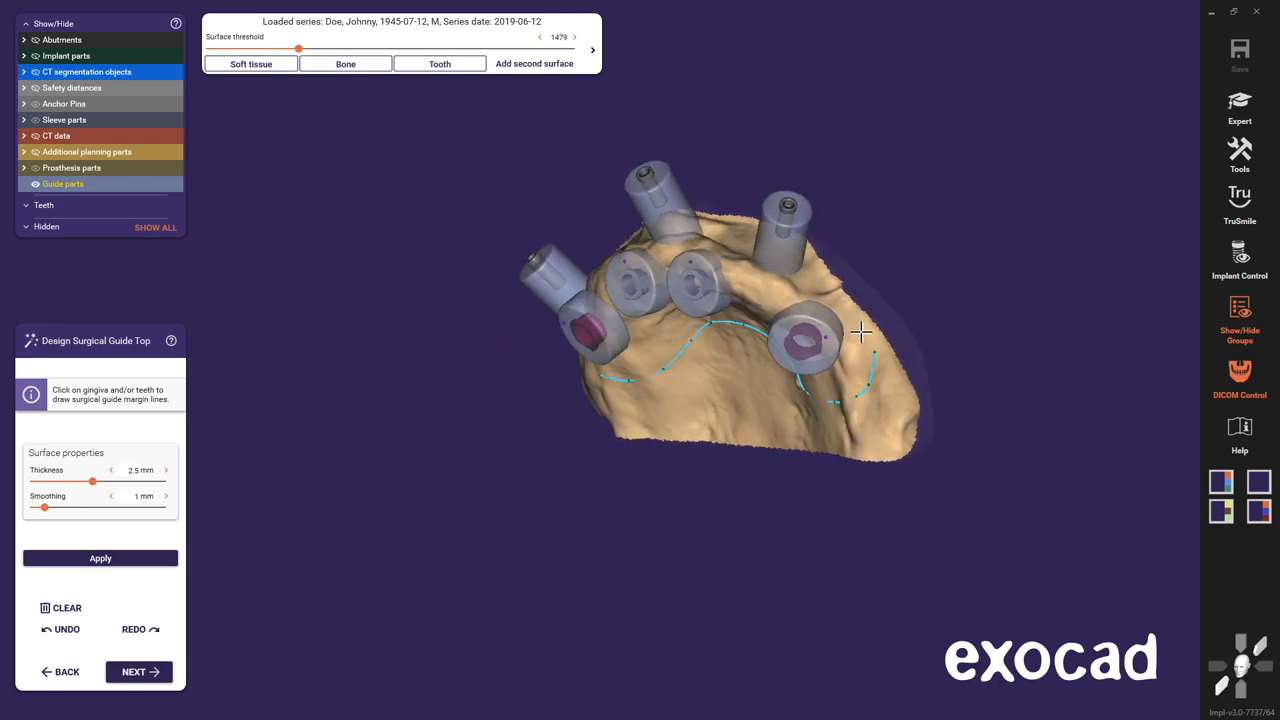
left_click(815, 289)
right_click_drag(730, 244, 786, 270)
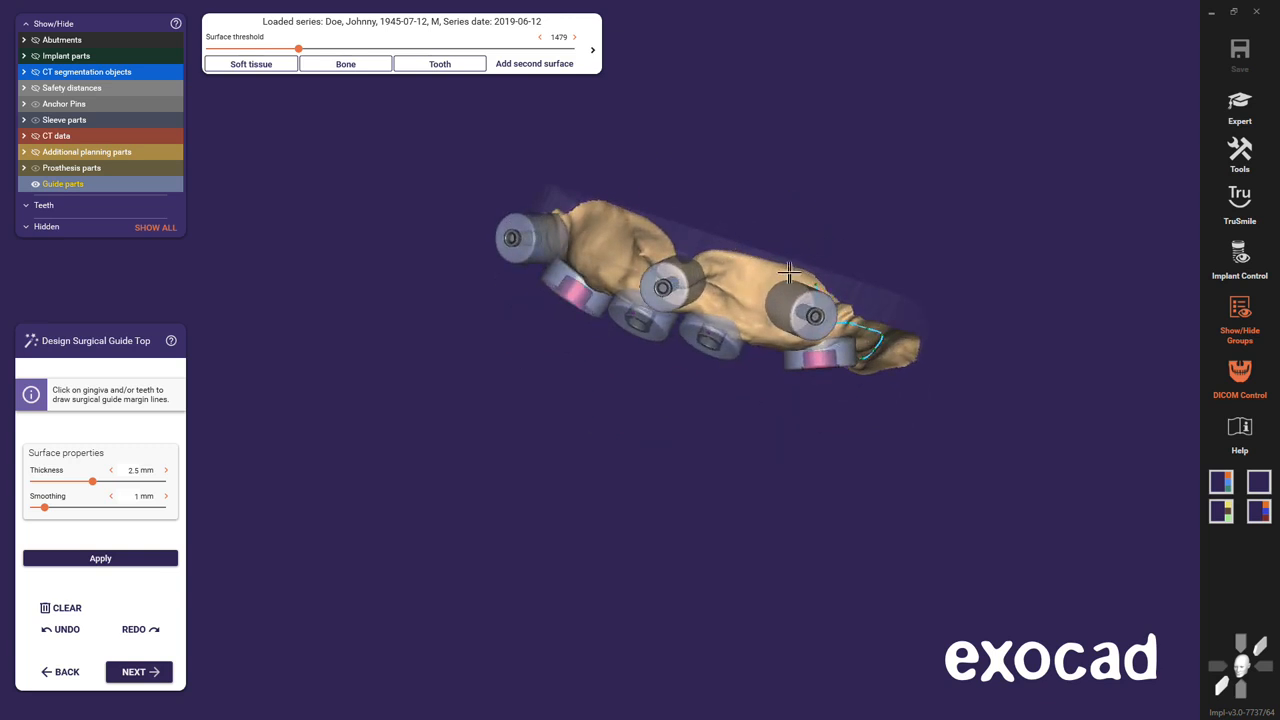
left_click(796, 274)
left_click(772, 277)
left_click(754, 295)
left_click(731, 295)
mouse_move(672, 278)
right_mouse_down()
mouse_move(748, 277)
mouse_move(672, 278)
right_mouse_up()
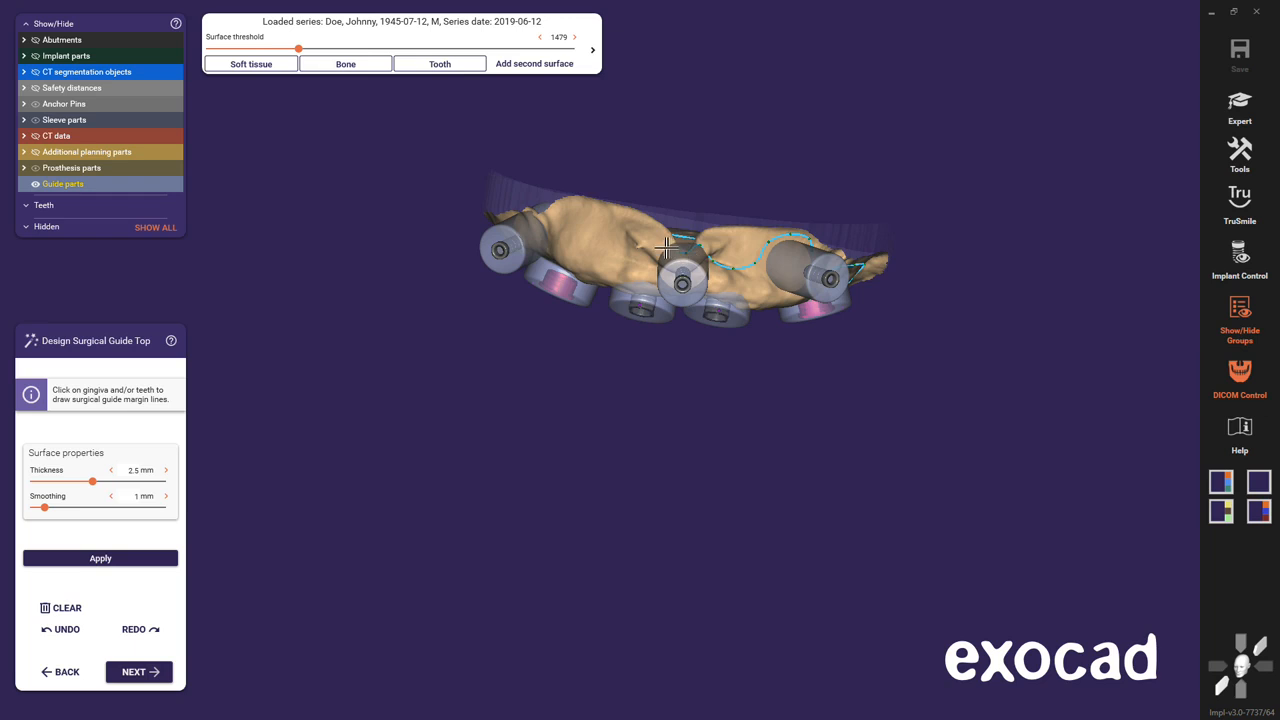
left_click(634, 262)
left_click(593, 256)
right_click_drag(575, 258, 611, 251)
left_click(566, 222)
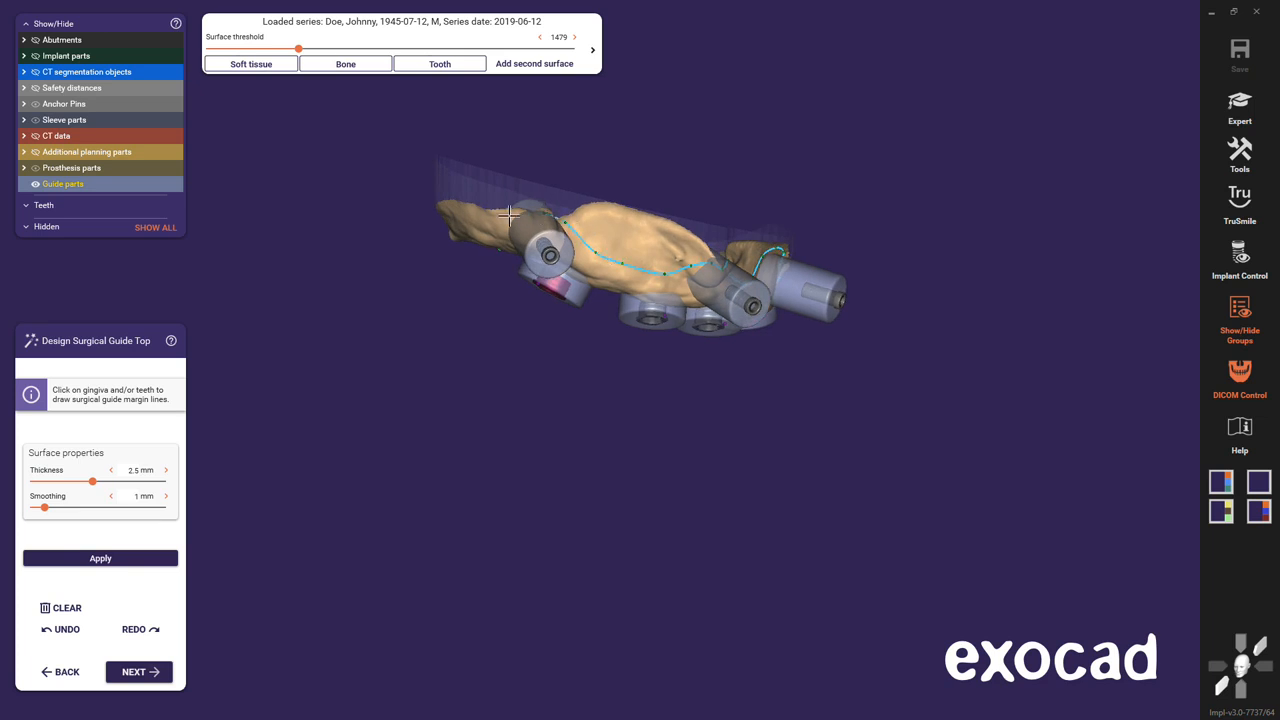
- Close the guide margin line and generate the guide top, continuing to the surgical guide attachments
mouse_move(657, 300)
right_mouse_down()
mouse_move(640, 230)
mouse_move(651, 289)
right_mouse_up()
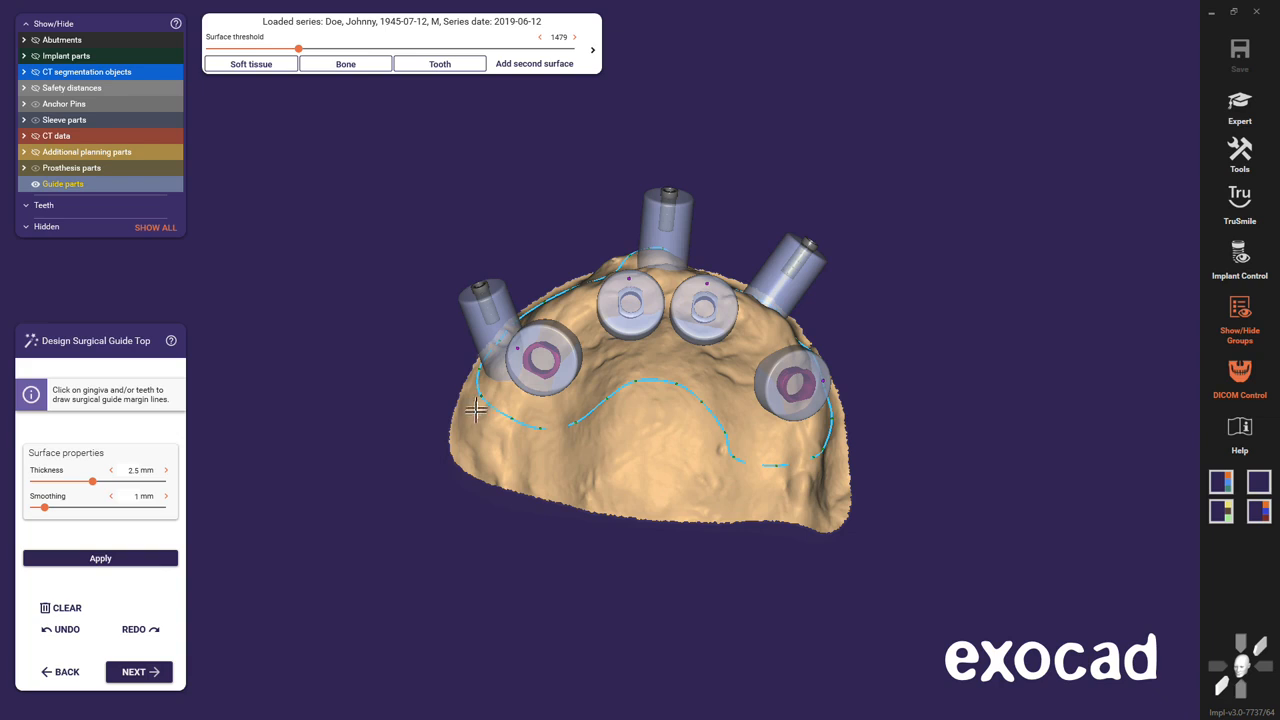
left_click(101, 559)
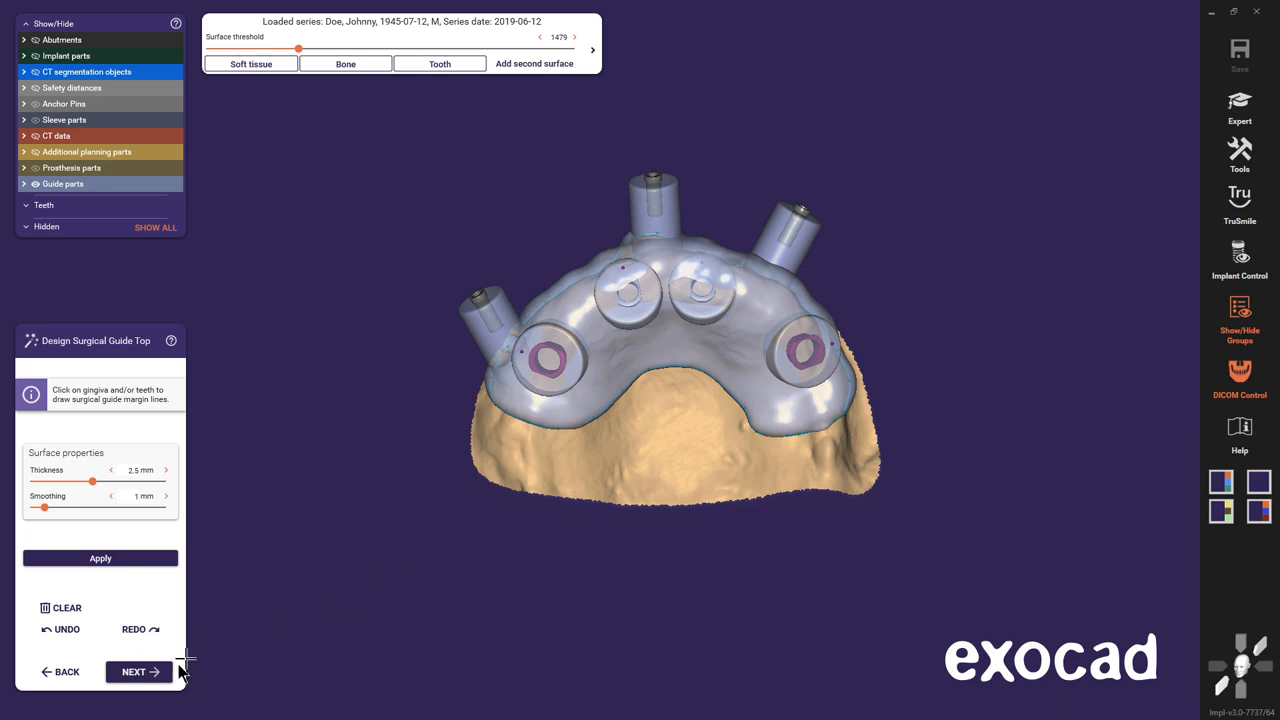
left_click(141, 676)
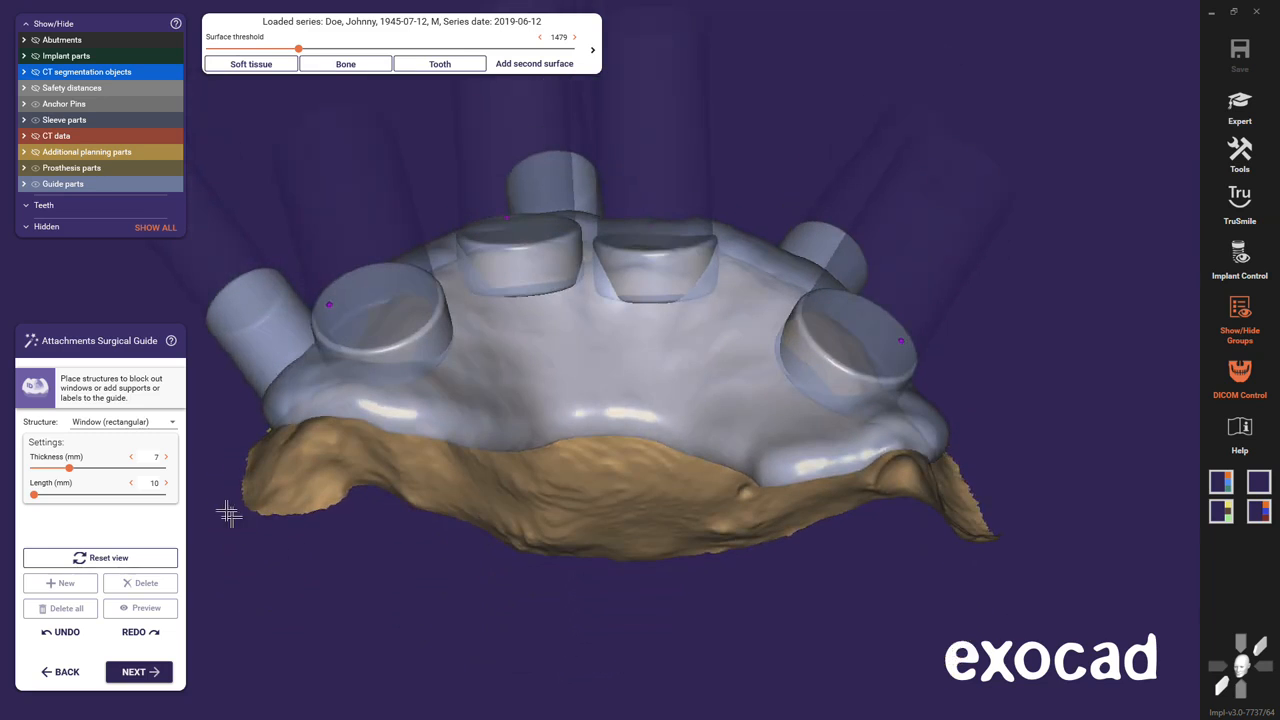
- Add a mount connector between the sleeve mounts at positions 12 and 22
left_click(172, 423)
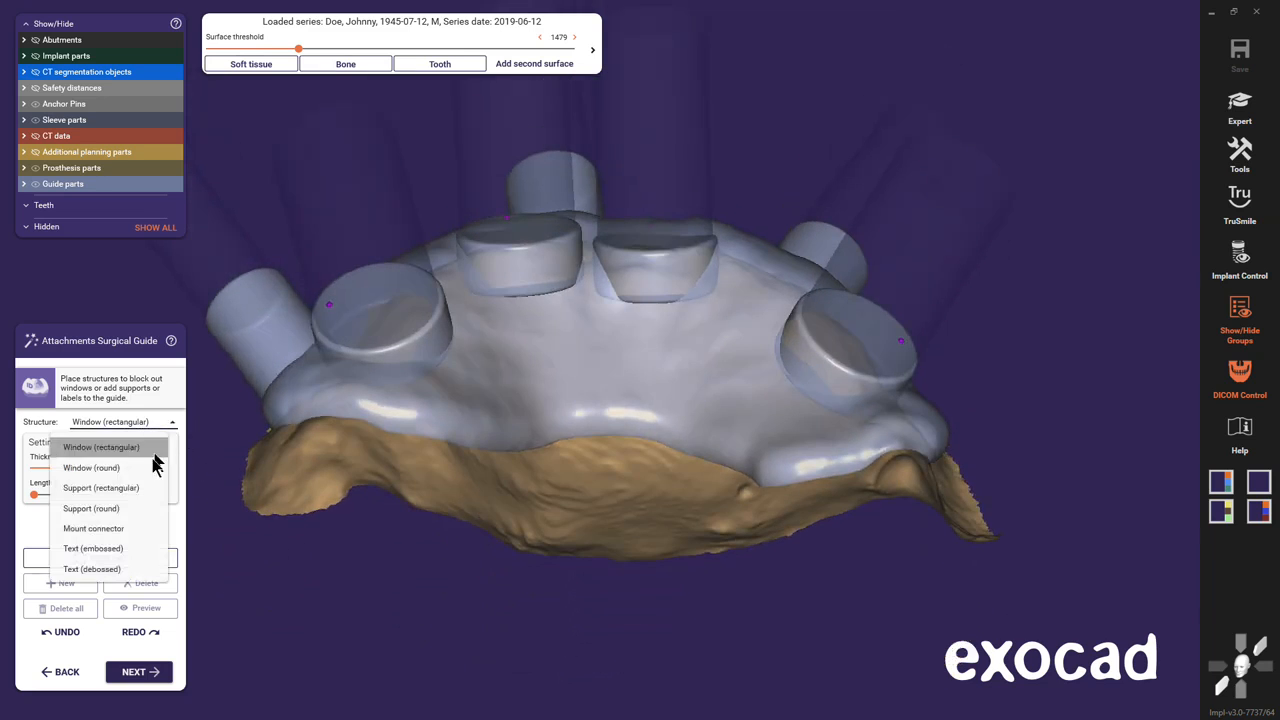
left_click(127, 527)
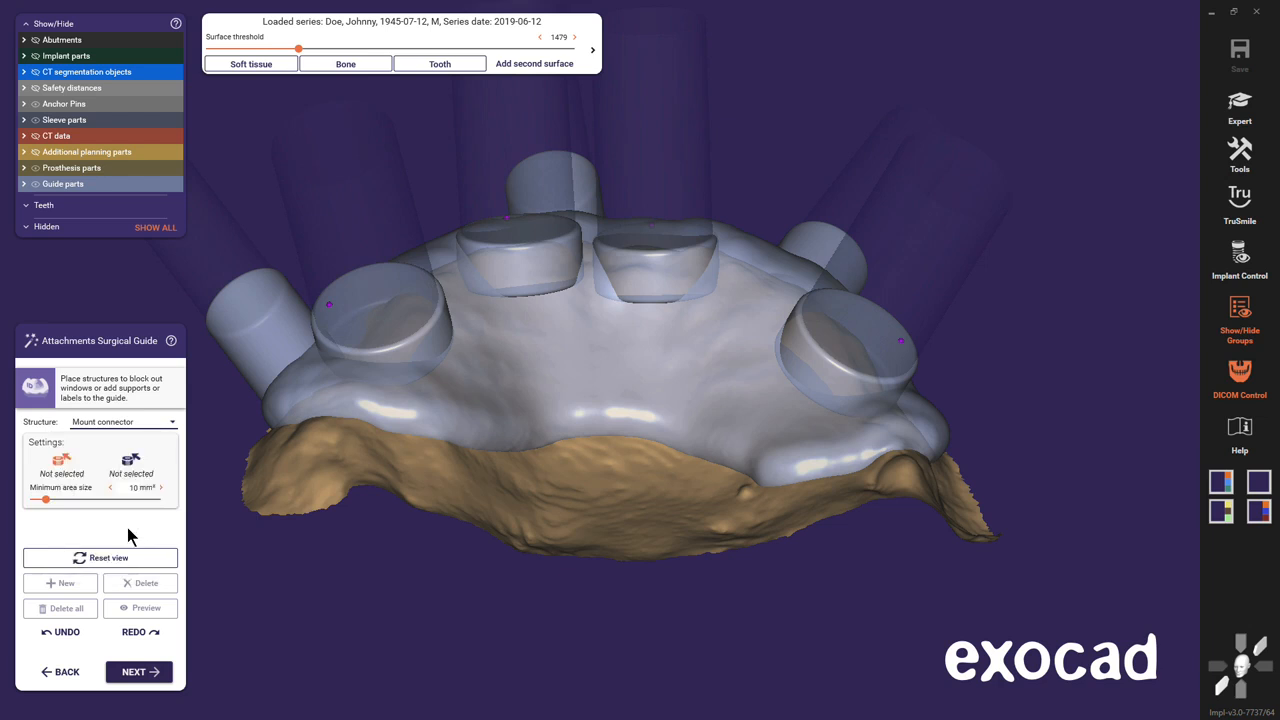
left_click(536, 262)
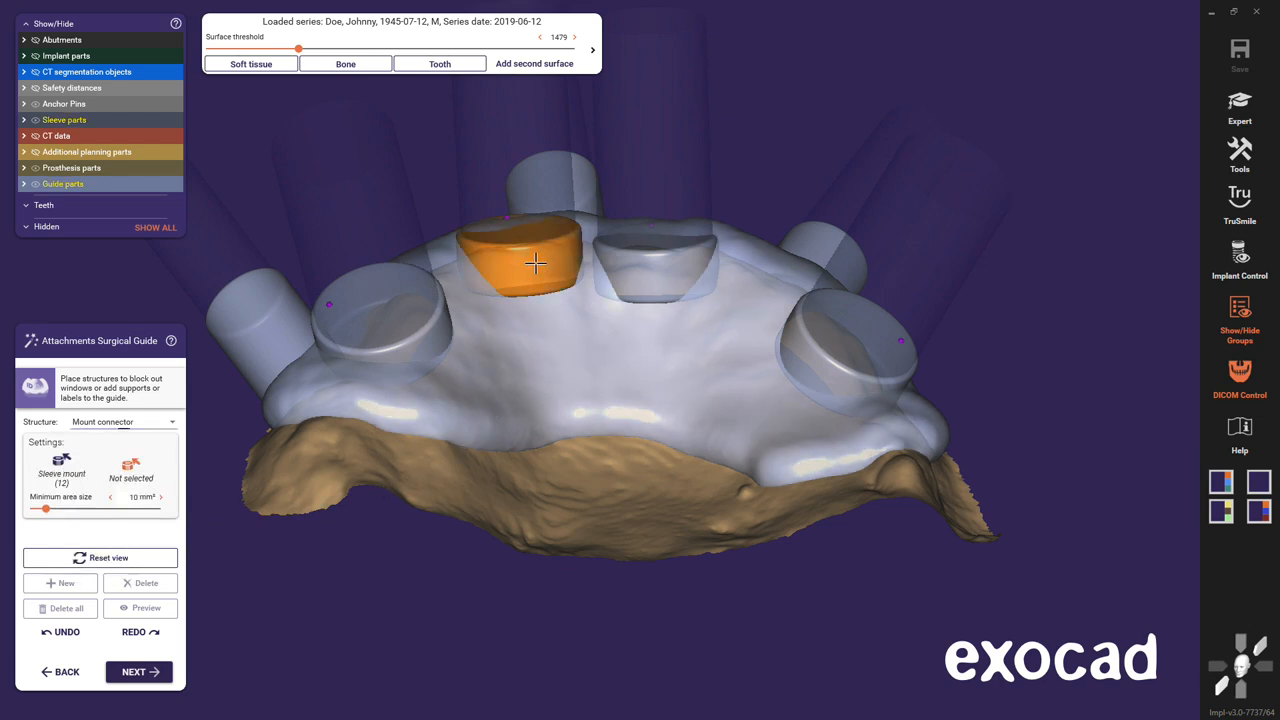
left_click(641, 265)
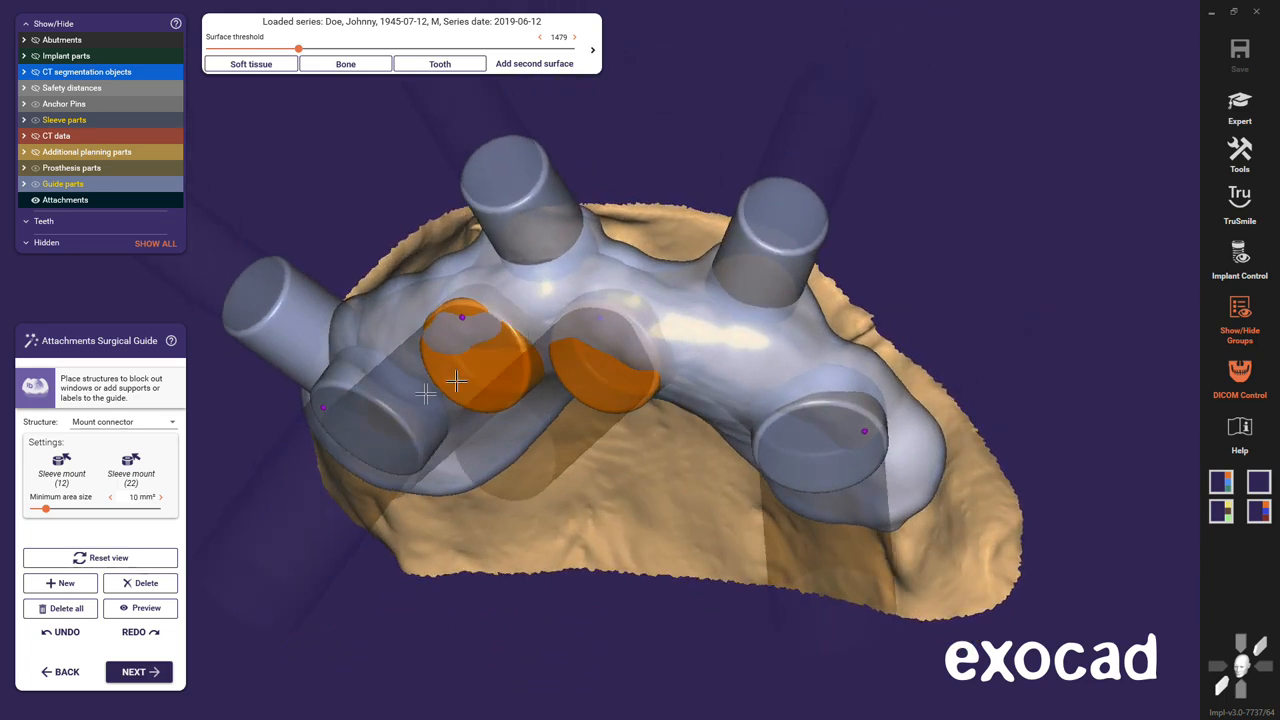
- Add another mount connector between anchor pin mount #2 and the sleeve mount at position 12
left_click(62, 583)
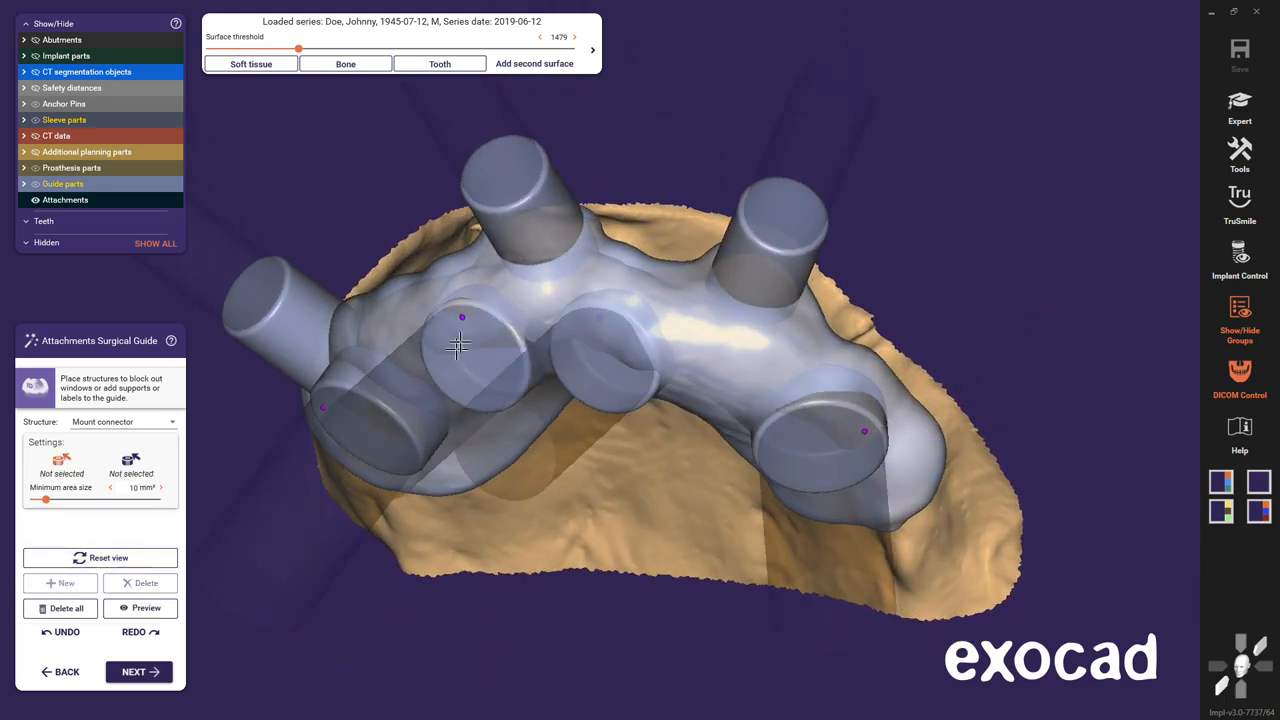
left_click(516, 238)
left_click(480, 308)
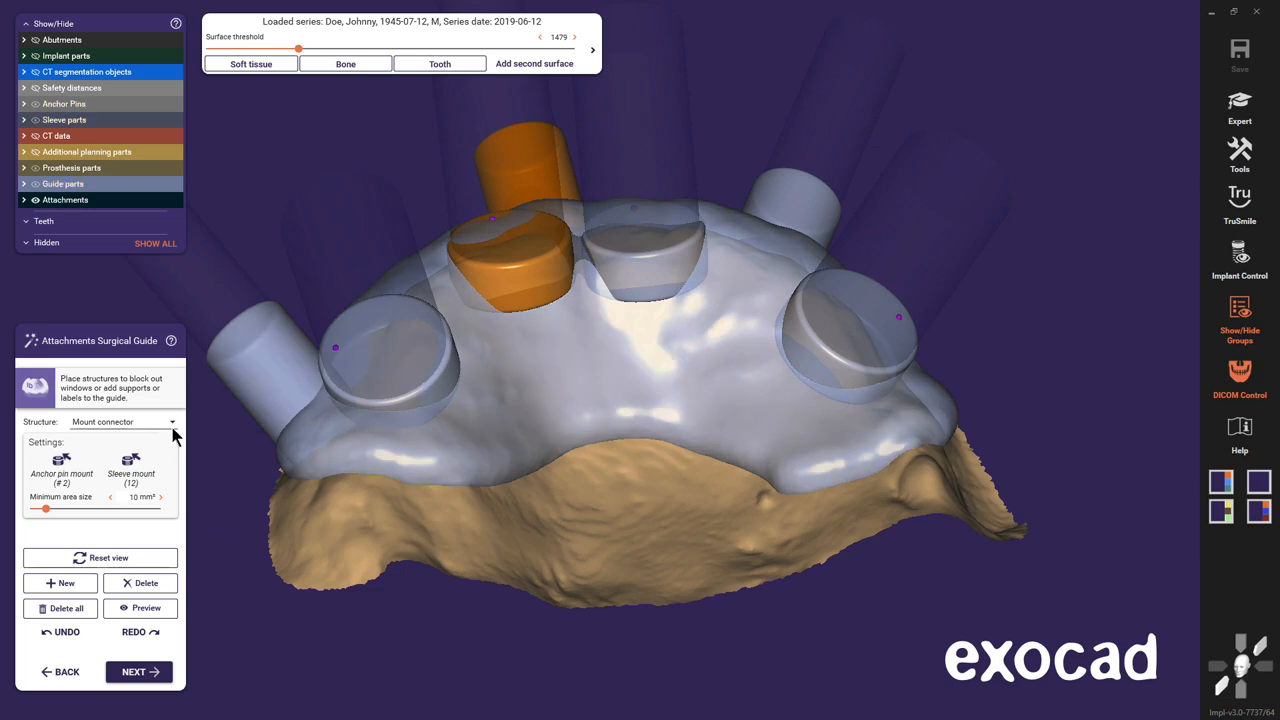
- Place a 15 mm long rectangular window between sleeve mount 12 and the neighbouring posterior sleeve mount, and rotate it to fit the guide
left_click(172, 424)
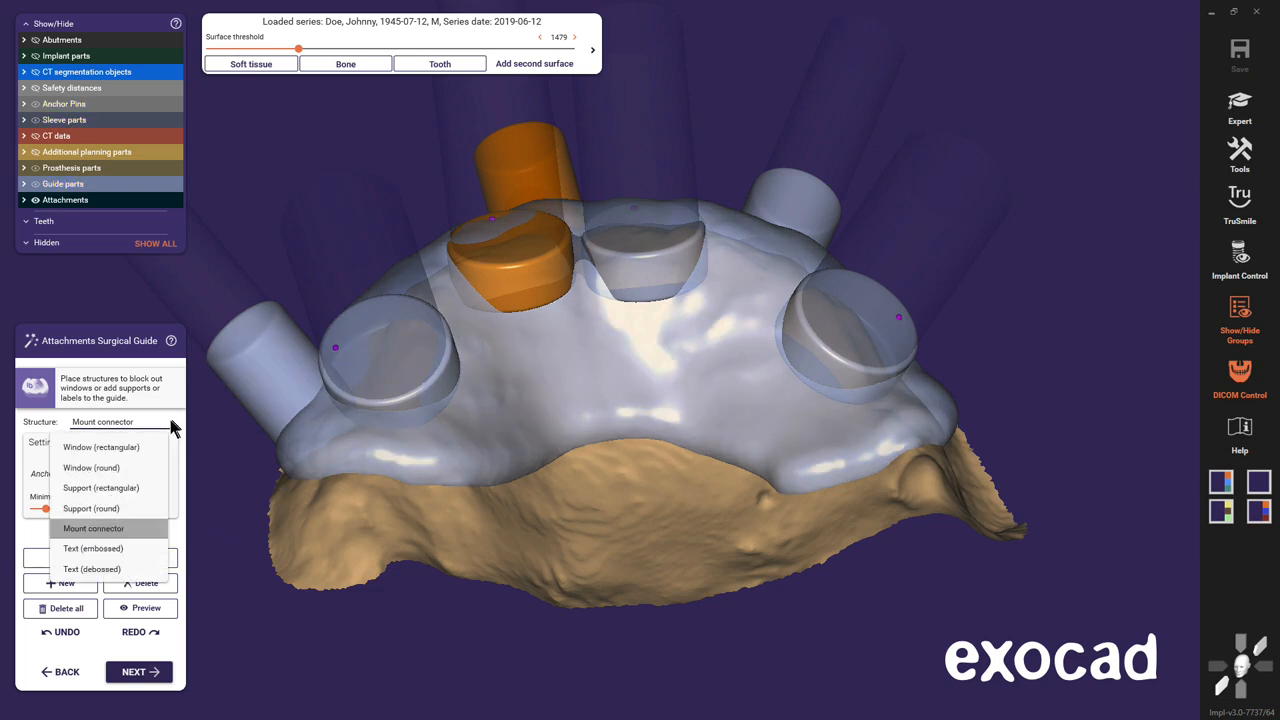
left_click(128, 452)
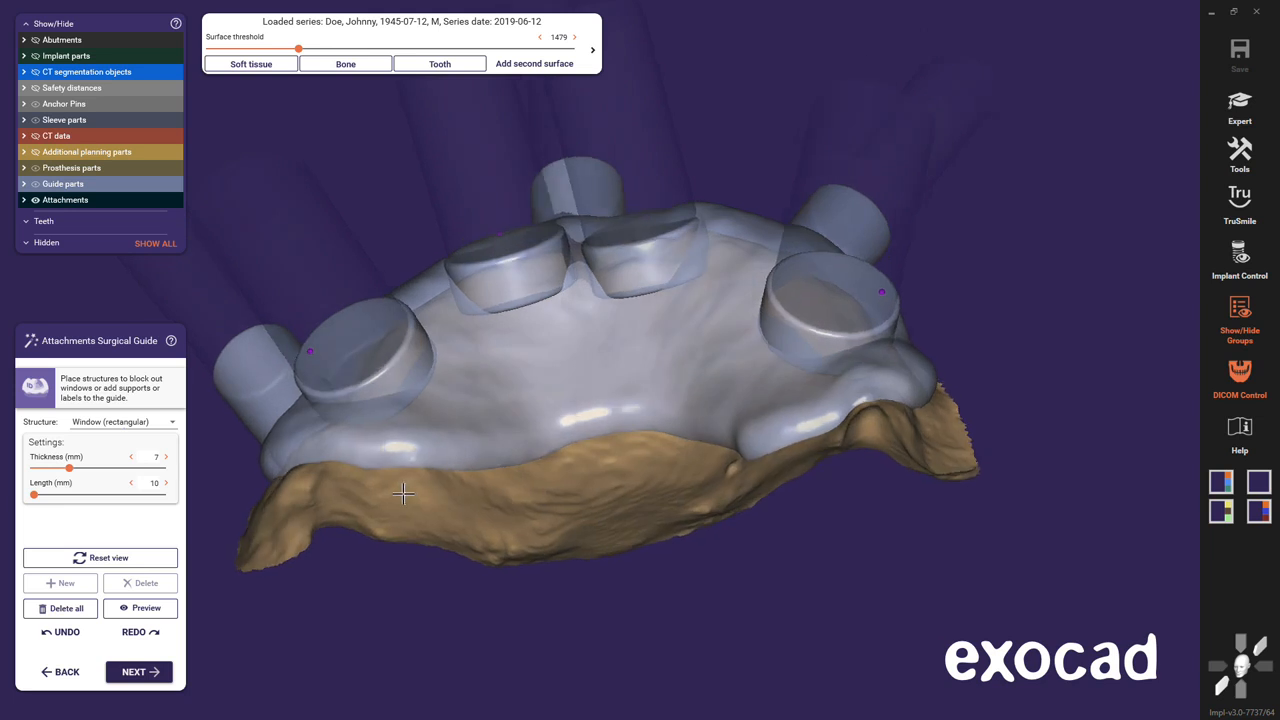
left_click(446, 346)
left_click(426, 285)
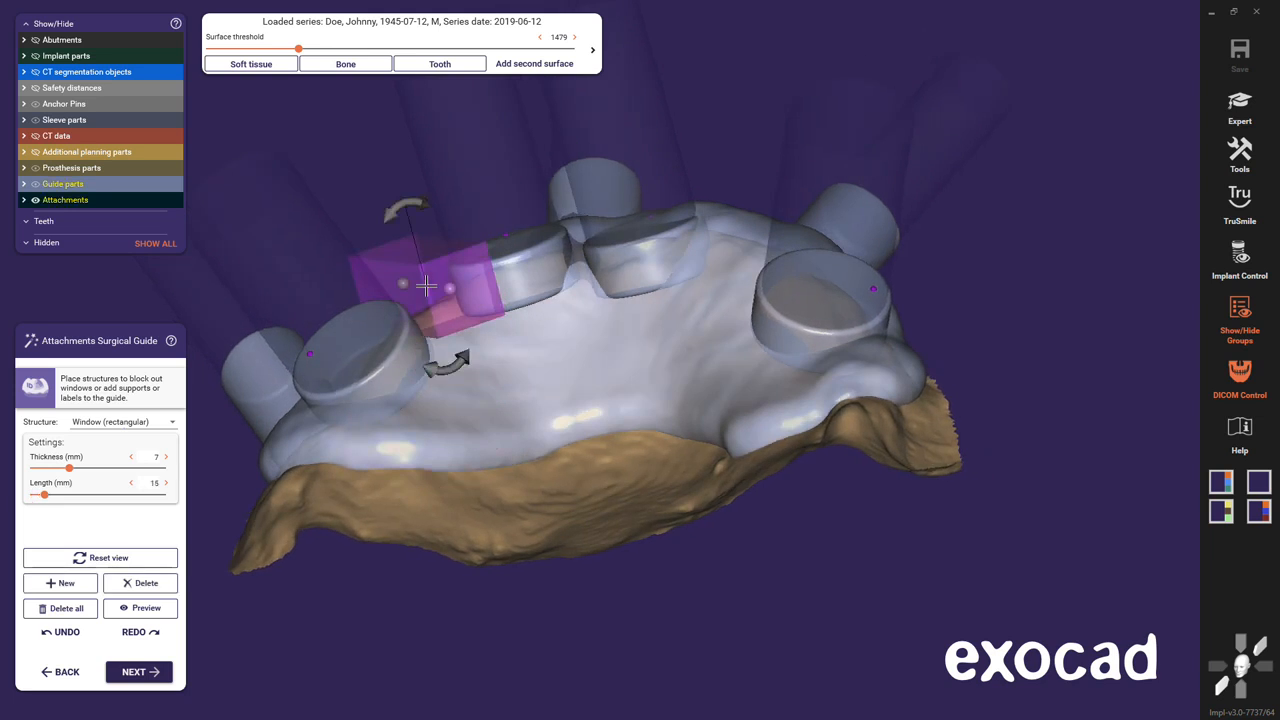
left_click_drag(406, 203, 434, 203)
right_click_drag(586, 531, 577, 514)
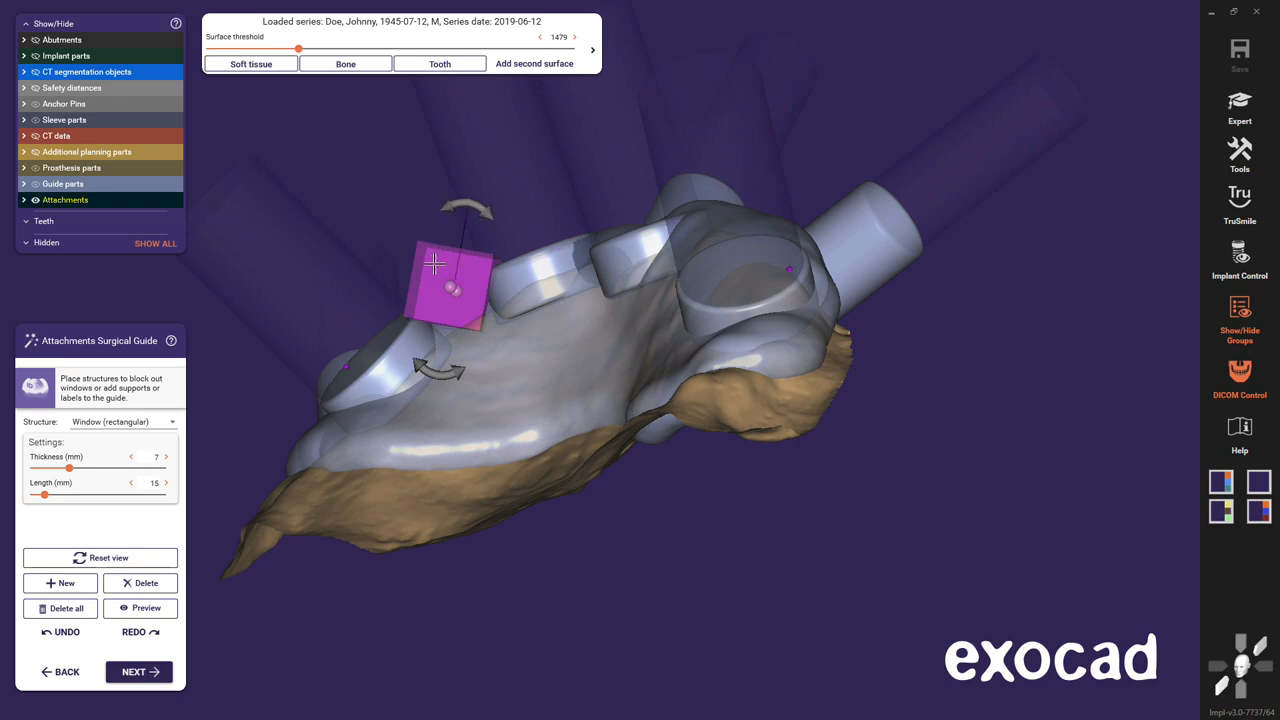
- Reshape and reposition the rectangular window between the two sleeve mounts to a thickness of 12.92 mm and a length of 12.47 mm
left_click_drag(432, 262, 401, 192)
left_click_drag(484, 353, 458, 313)
right_click_drag(489, 410, 497, 411)
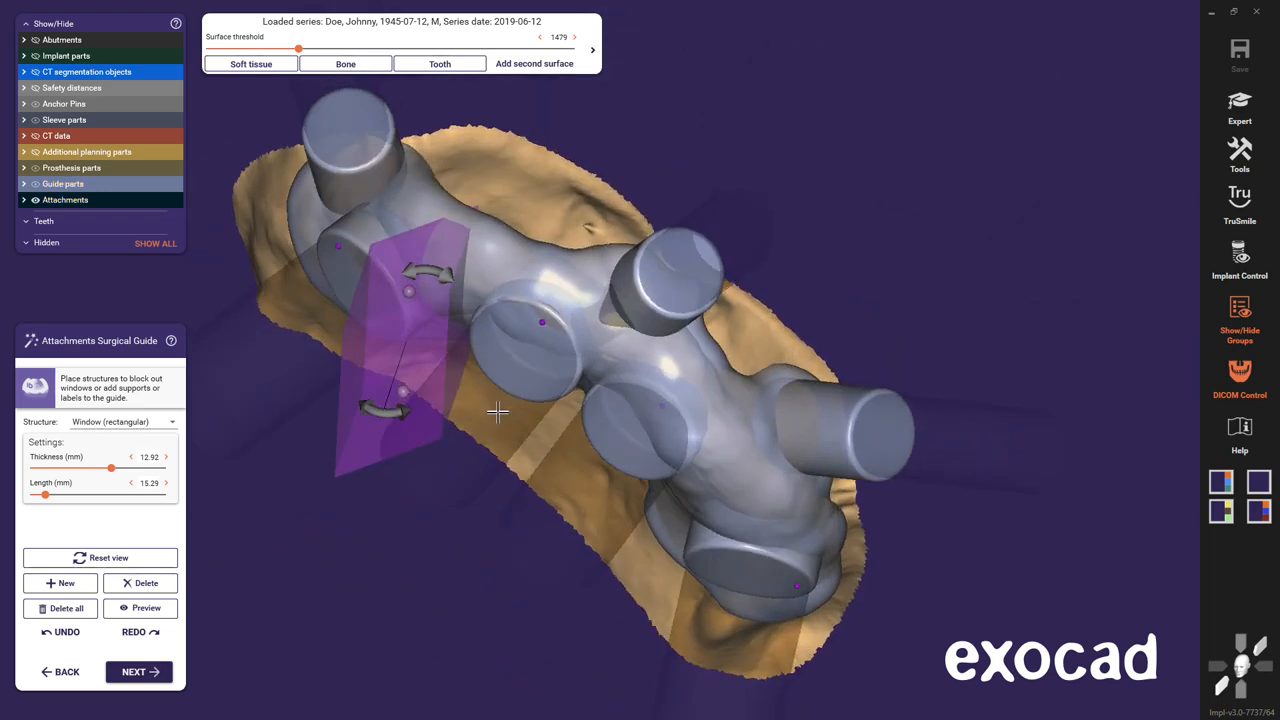
left_click_drag(407, 291, 387, 330)
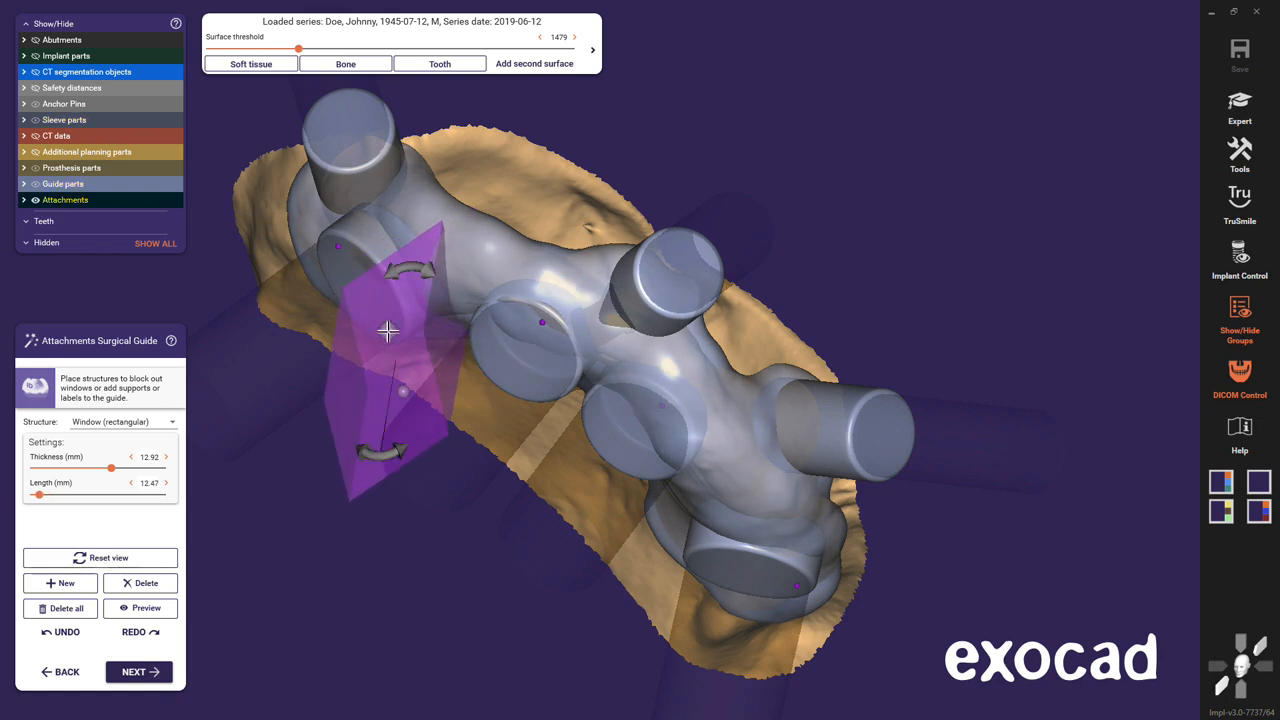
- Add an embossed text attachment, 1 mm thick and 4 mm in size, on the palatal surface of the guide
right_click_drag(553, 437, 554, 441)
left_click(171, 423)
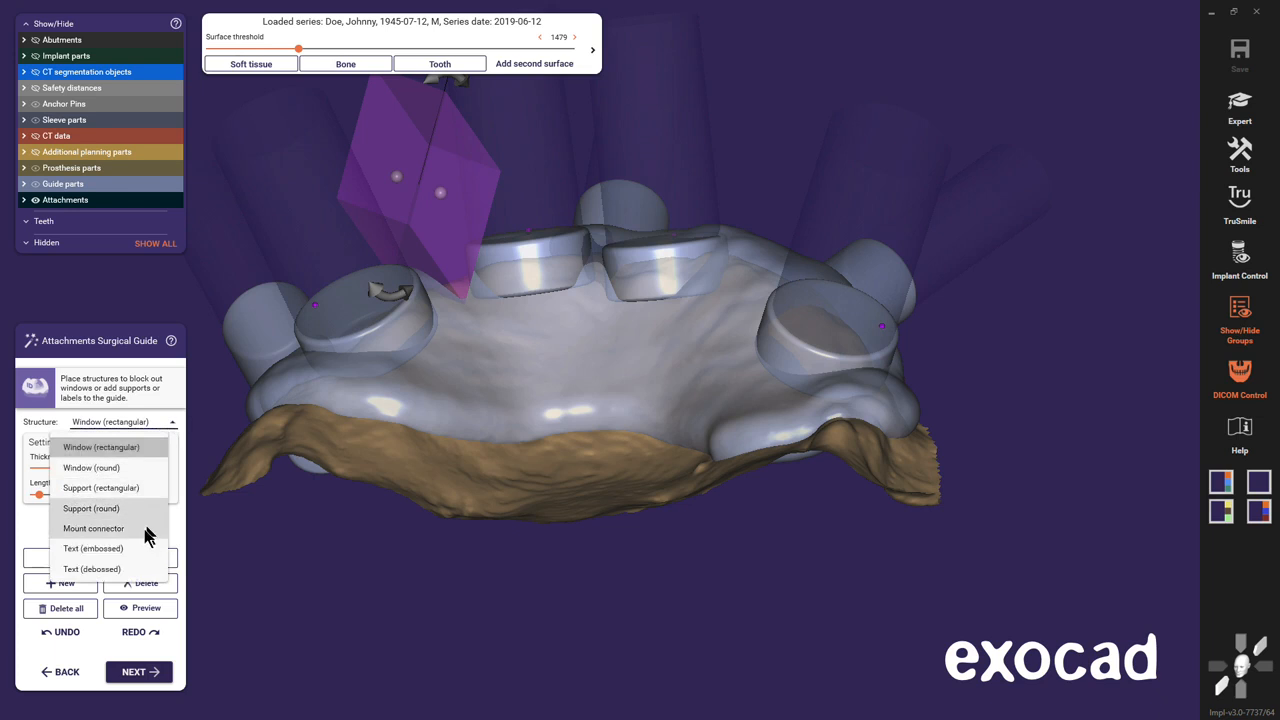
left_click(131, 547)
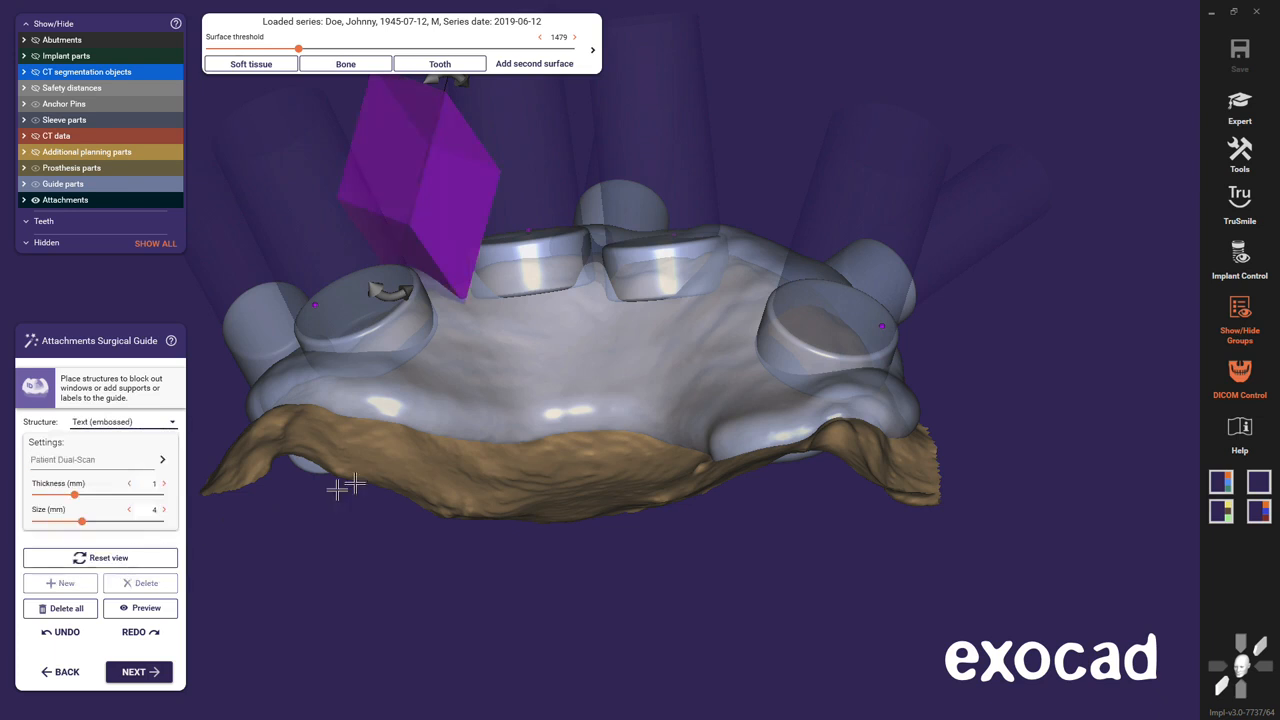
left_click(510, 370)
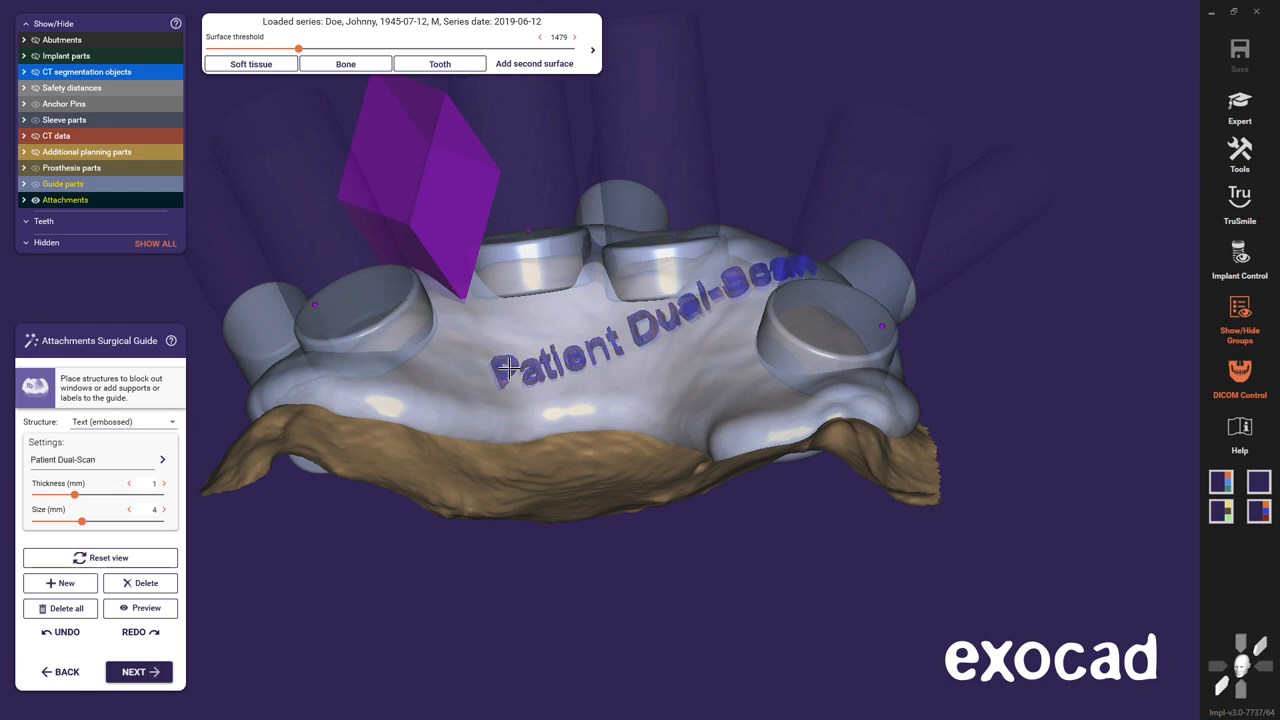
- Change the embossed text to "surgical guide" and adjust its placement on the palatal surface
left_click(145, 459)
left_click_drag(145, 459, 14, 466)
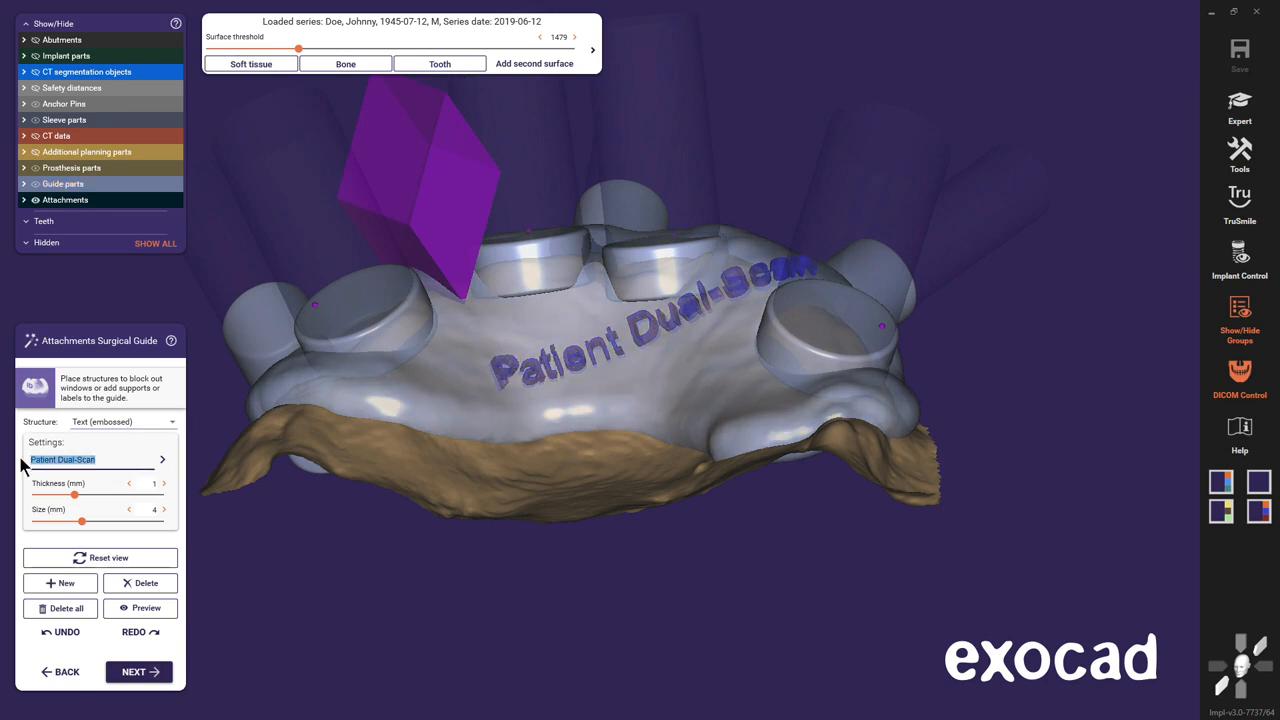
type("surgi")
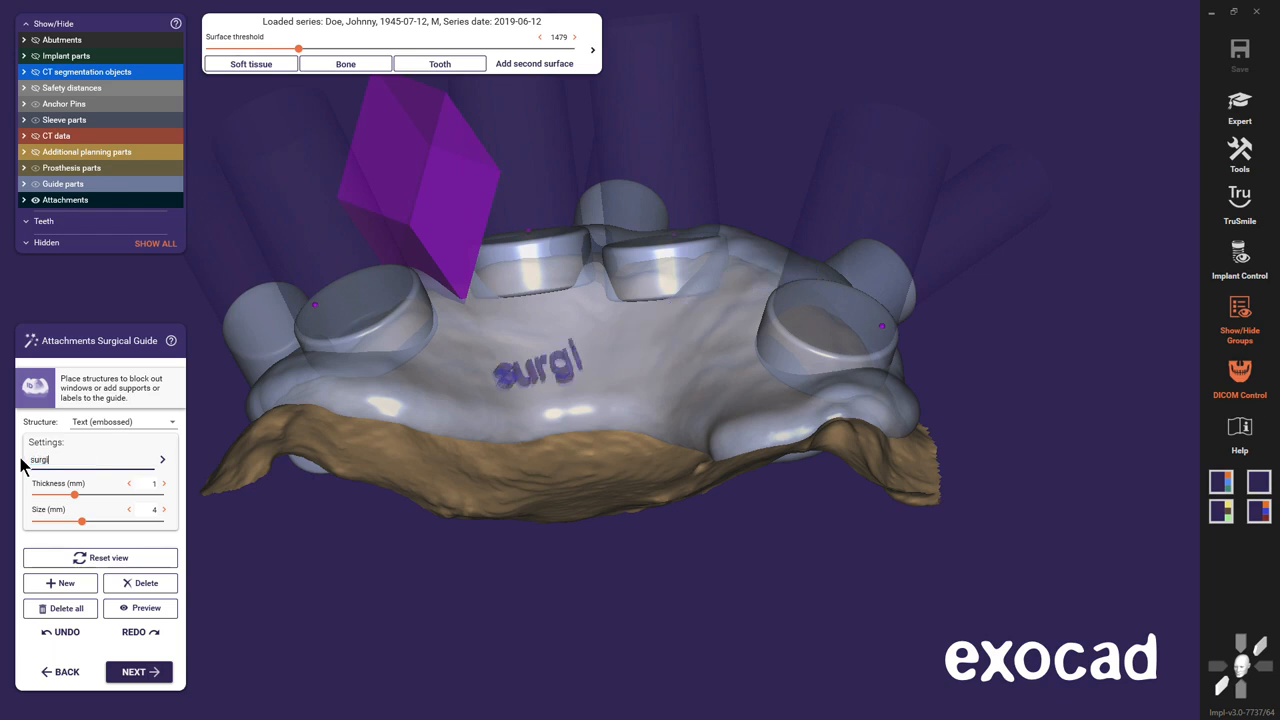
type("cal guide")
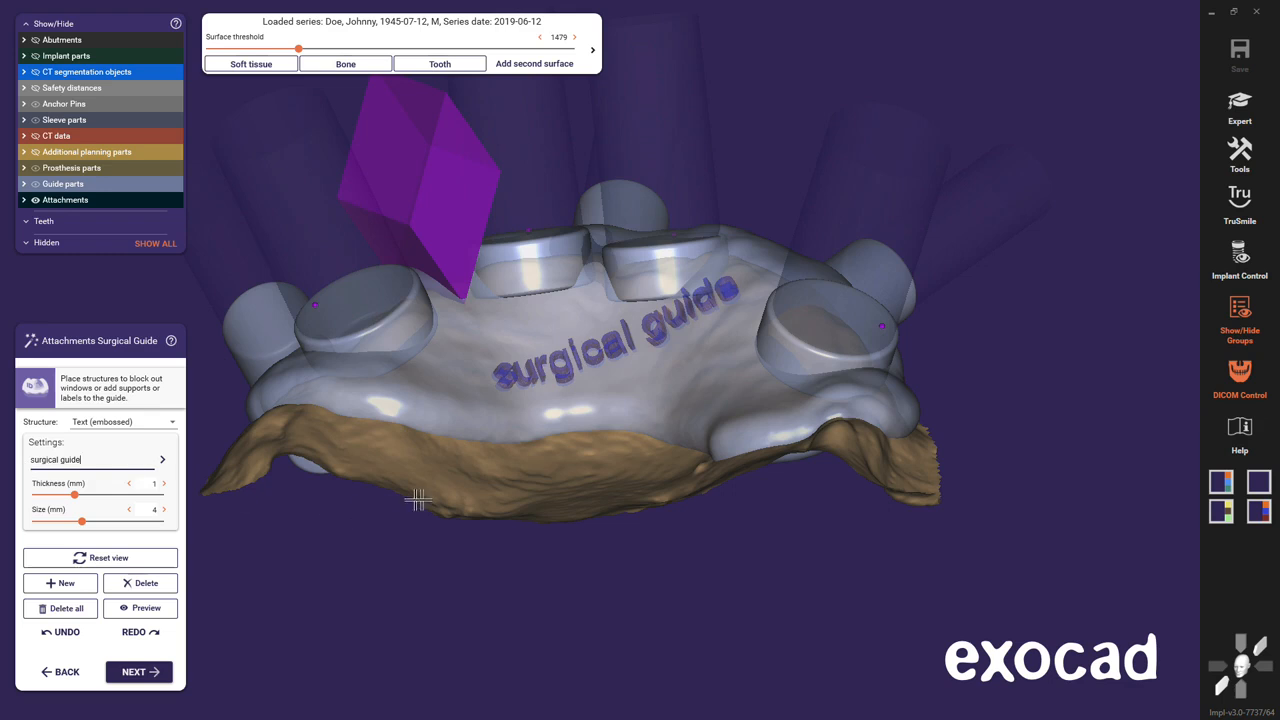
right_click_drag(418, 500, 443, 486)
left_click_drag(521, 410, 596, 366)
right_click_drag(594, 391, 607, 438)
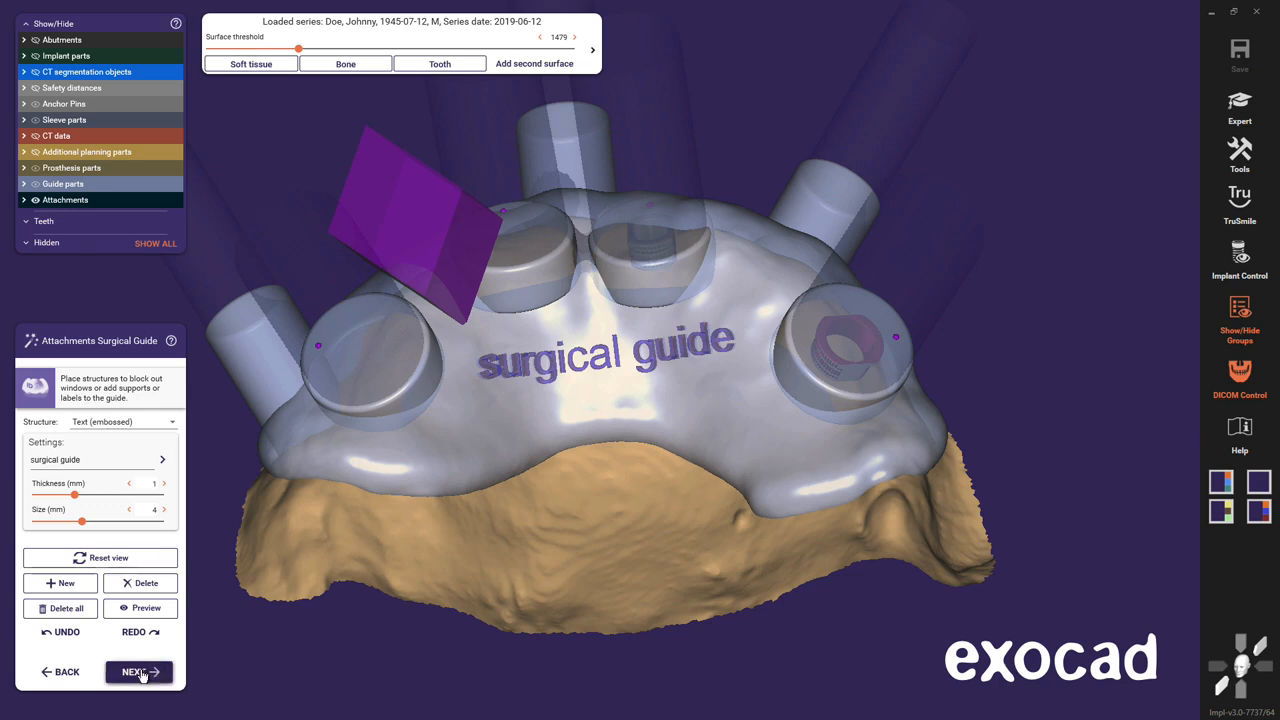
- Merge the surgical guide and choose to create the fixation guide later, continuing to free-forming
left_click(131, 676)
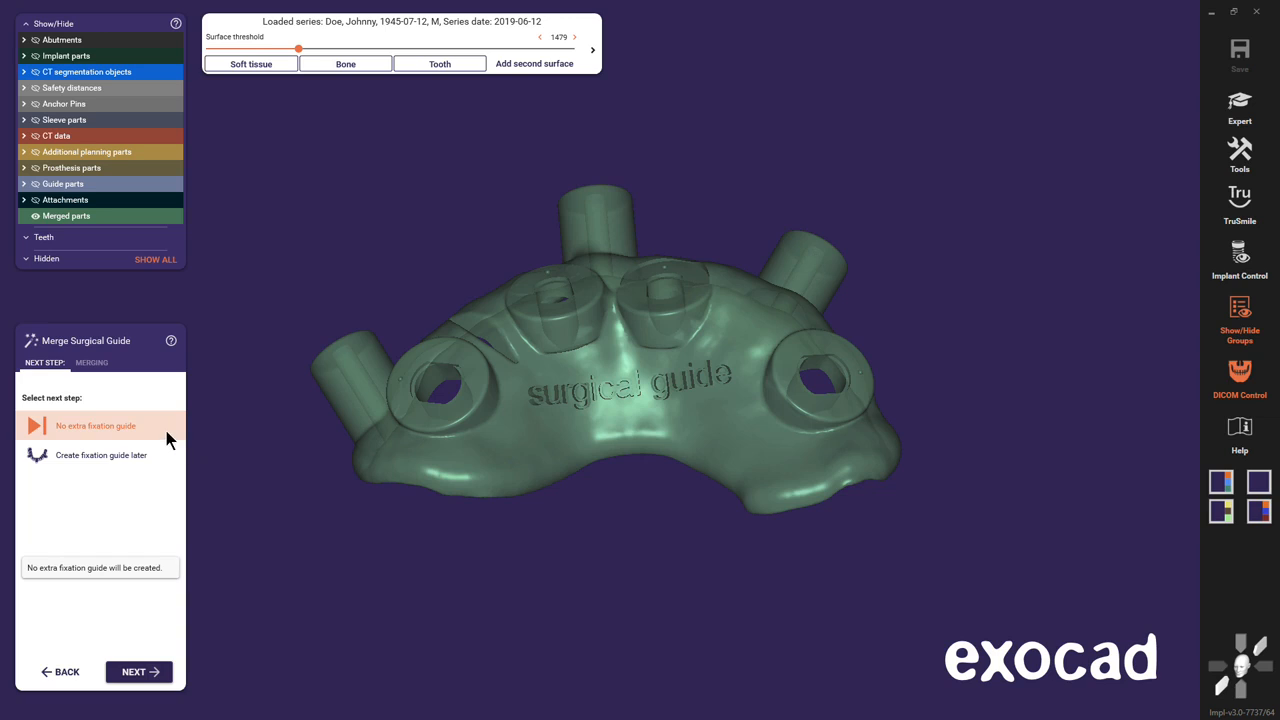
left_click(127, 465)
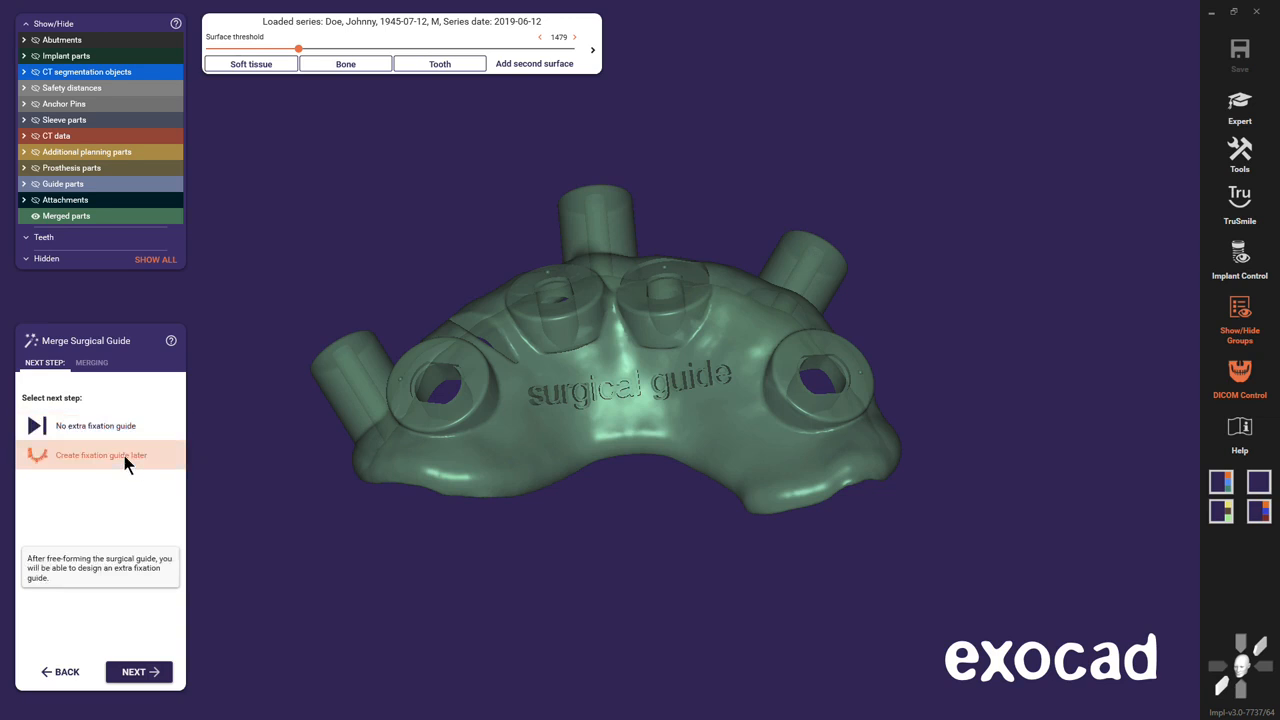
left_click(135, 674)
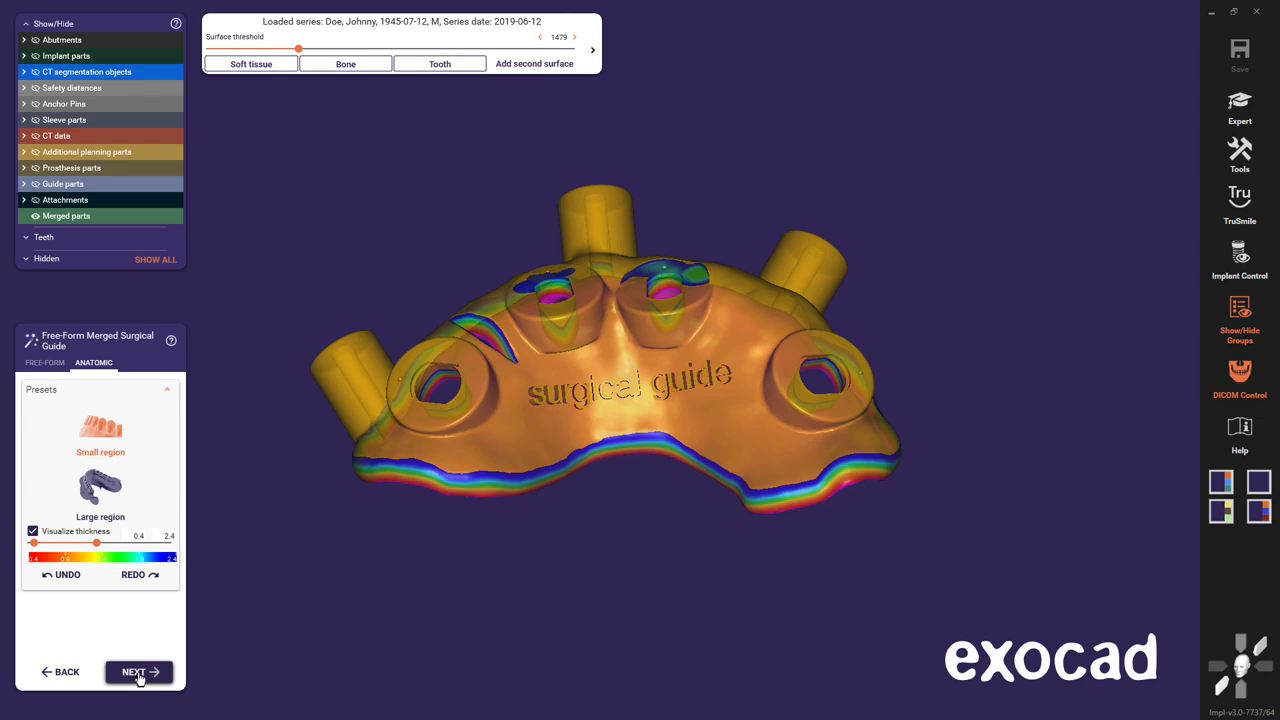
- Switch to the Smooth/flatten free-form tool, inspect the merged guide's thickness colouring from several sides, and finish free-forming
right_click_drag(500, 503, 502, 493)
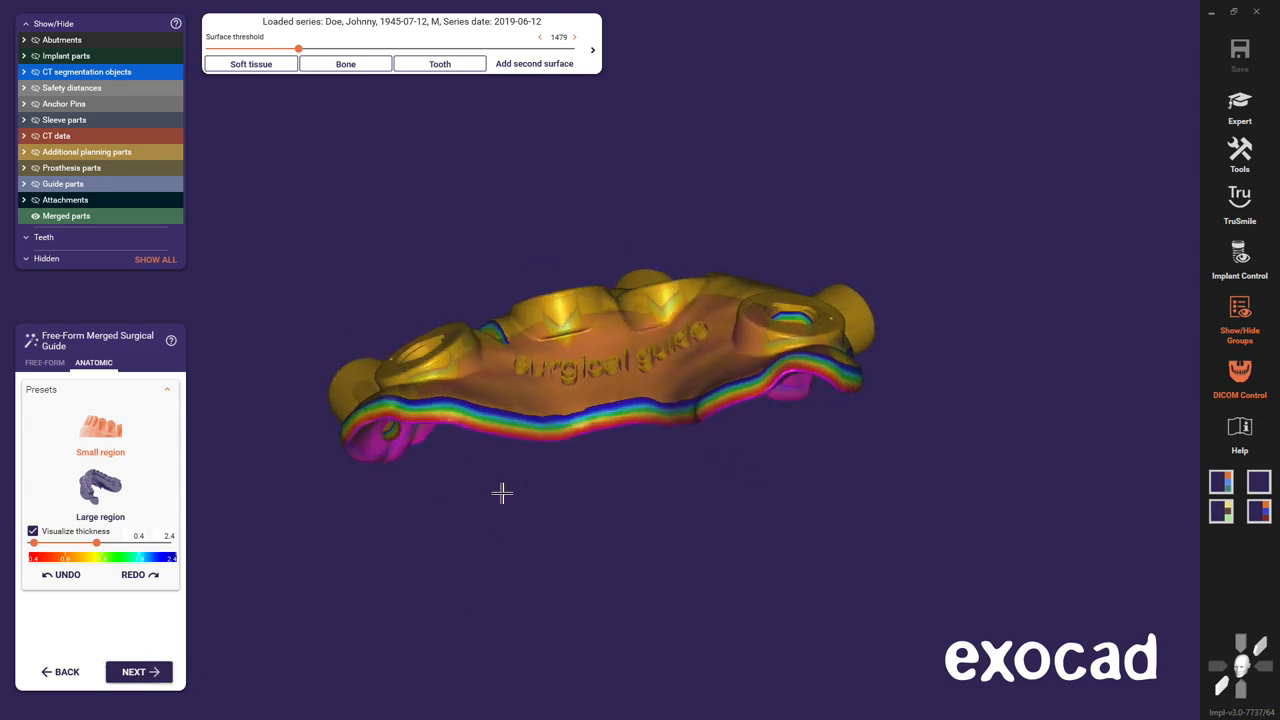
left_click(68, 364)
left_click(140, 408)
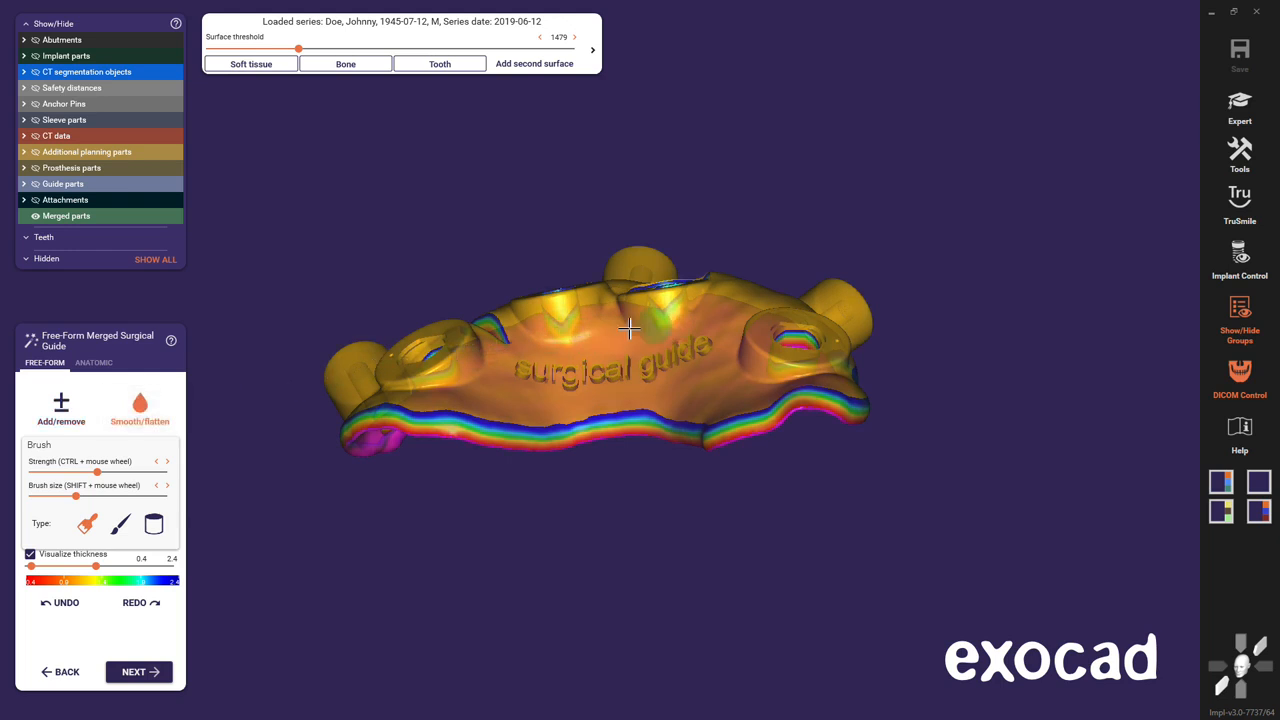
right_click_drag(523, 456, 526, 464)
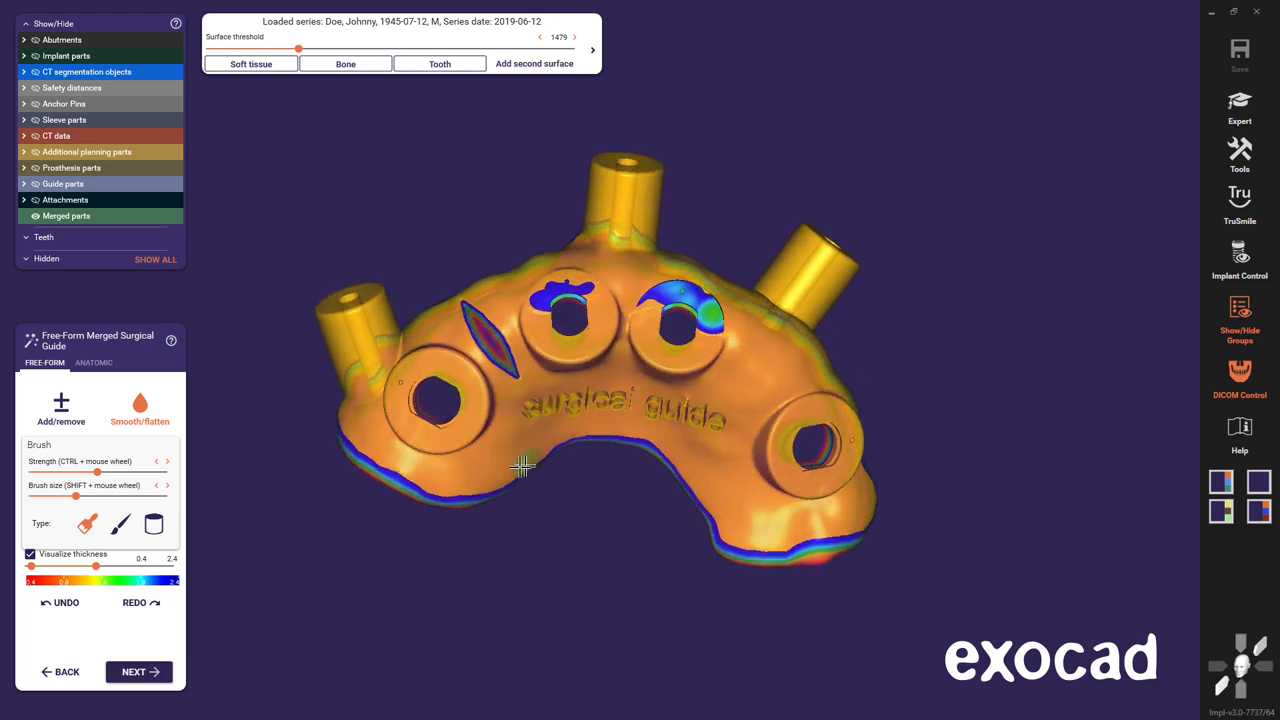
left_click(146, 675)
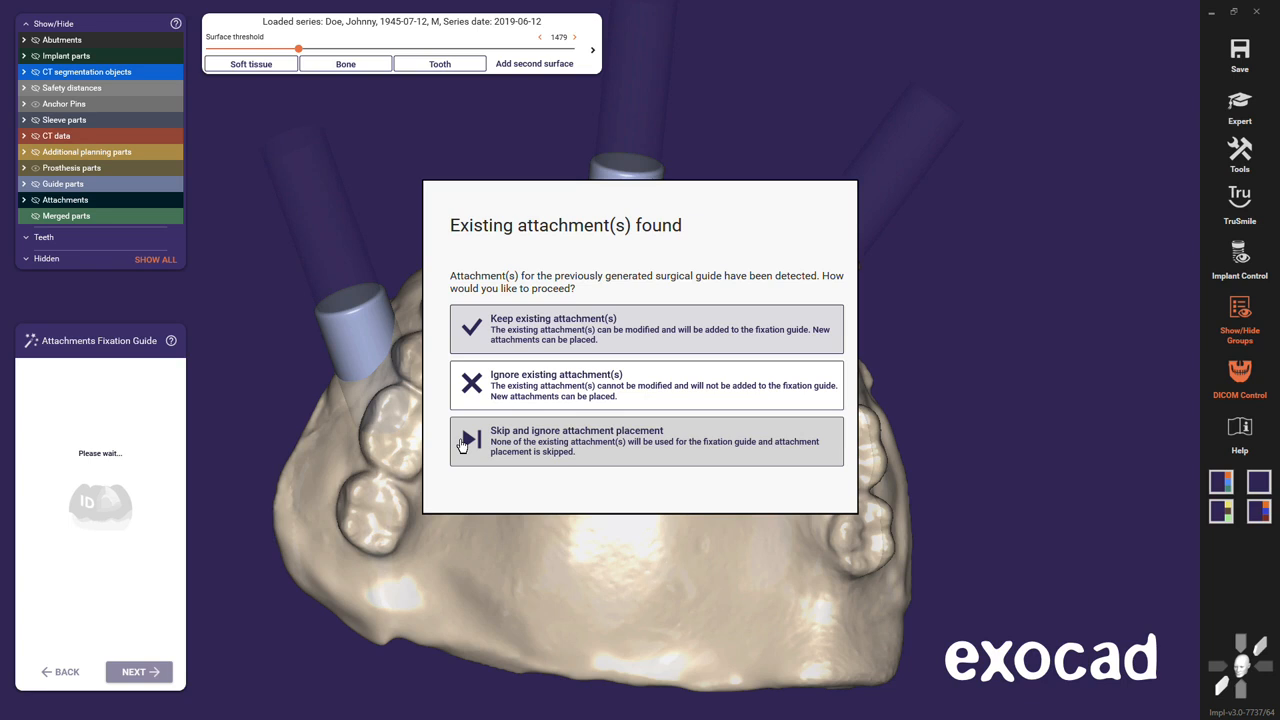
- Keep the existing attachments for the fixation guide, but delete the rectangular window
left_click(474, 335)
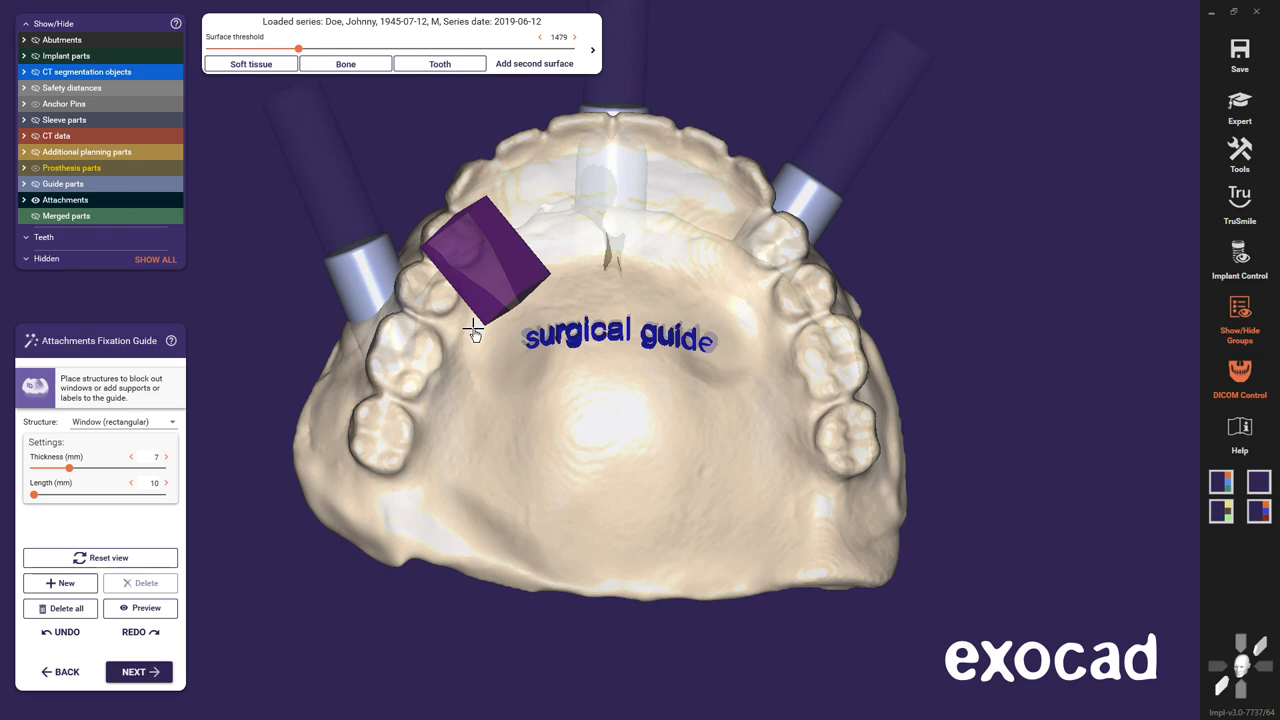
right_click_drag(473, 328, 473, 328)
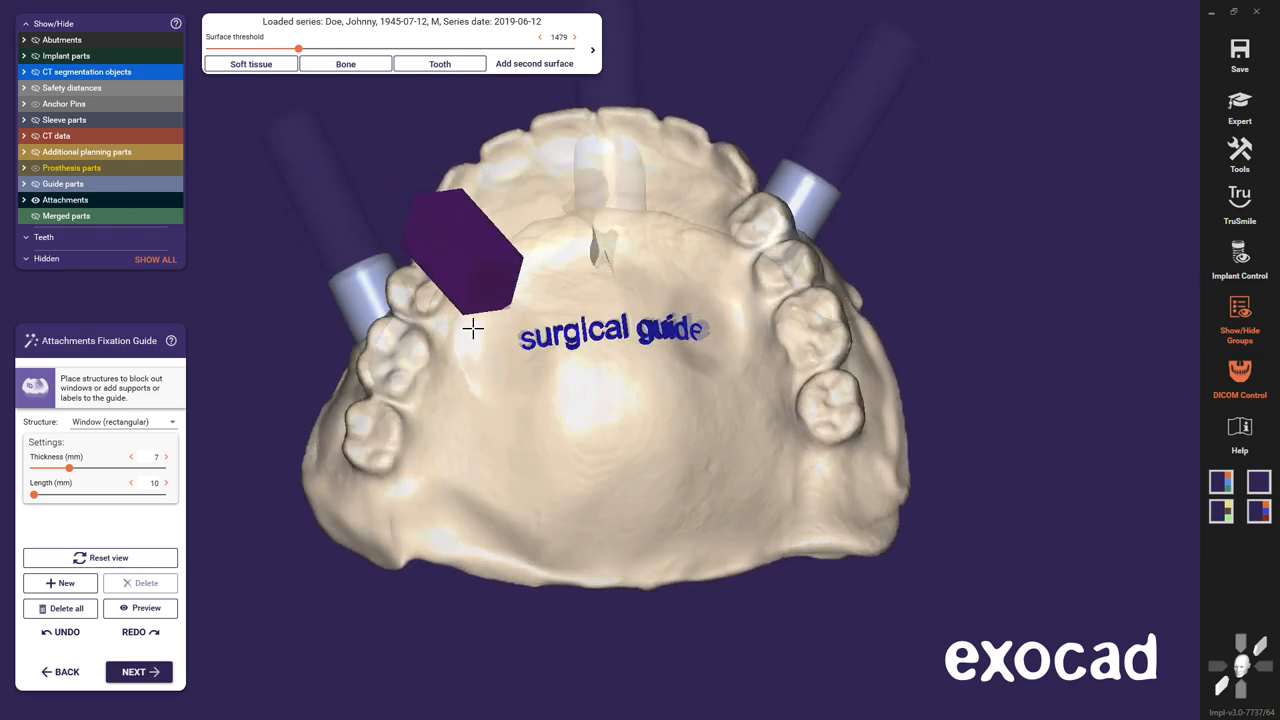
left_click(473, 260)
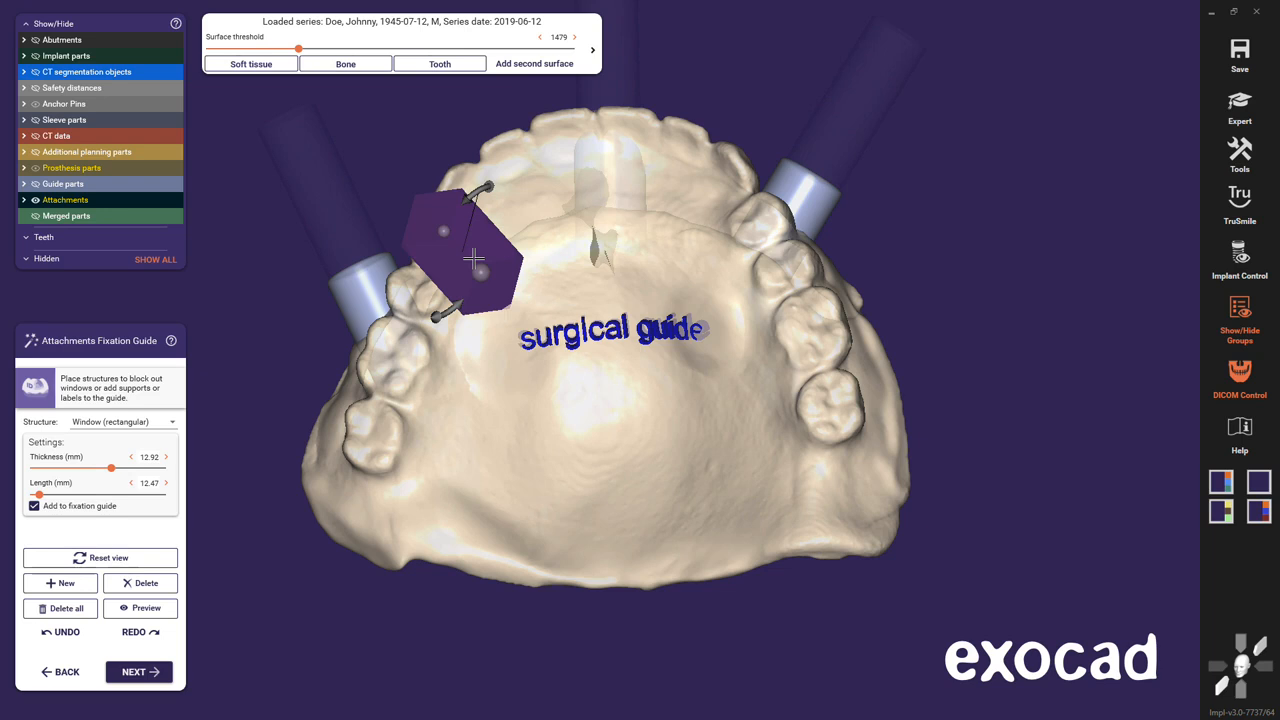
key("Delete")
right_click_drag(474, 258, 472, 261)
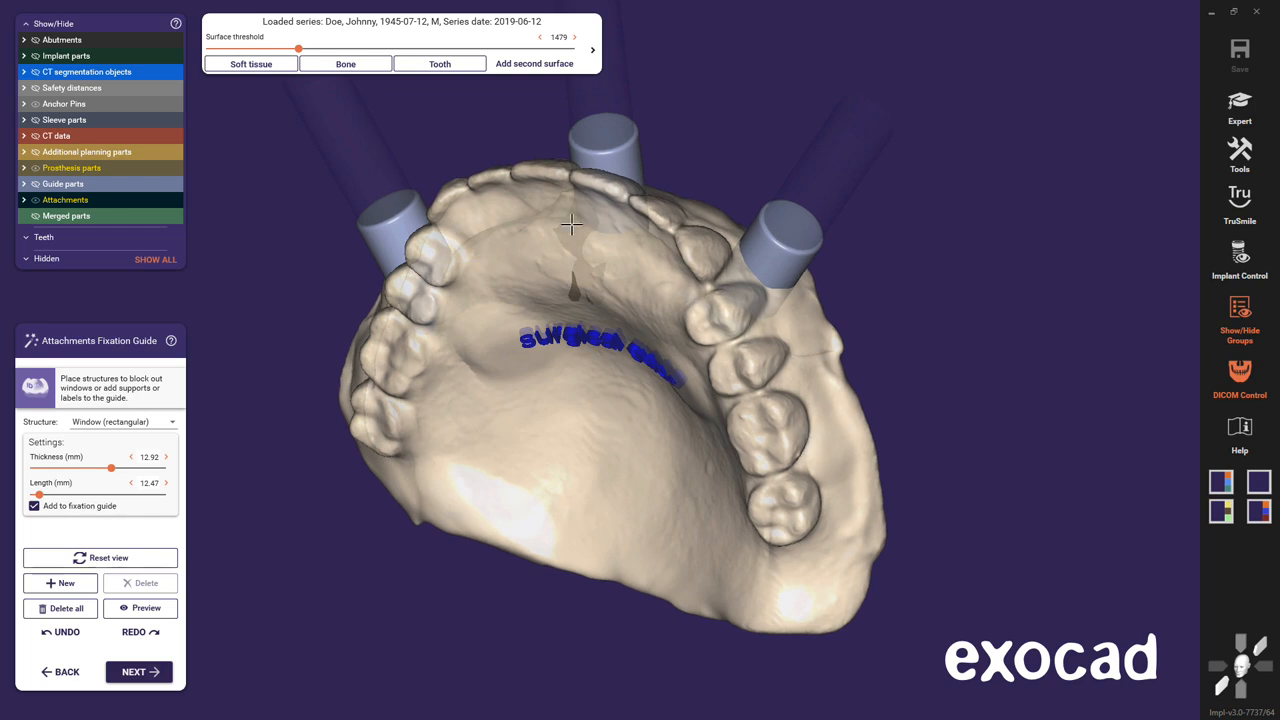
- Delete both mount connectors, 12 to 22 and anchor pin mount #2 to 12, from the fixation guide attachments
left_click(572, 290)
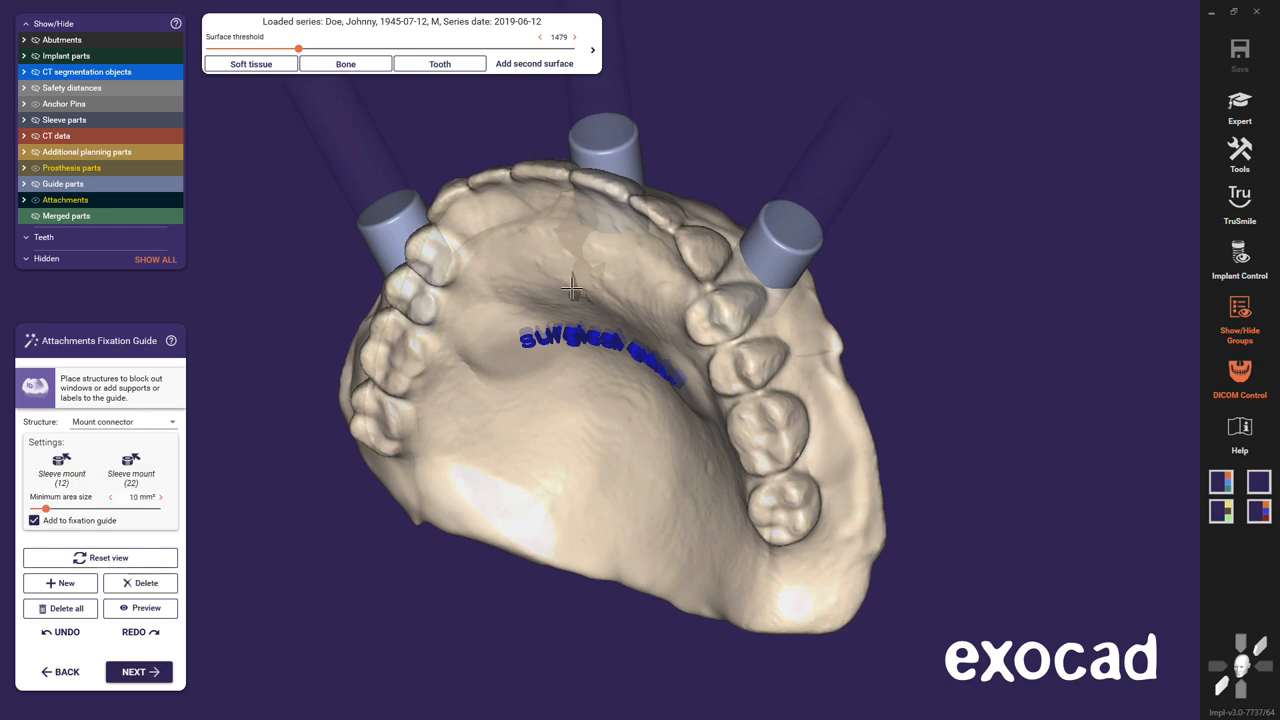
left_click(166, 585)
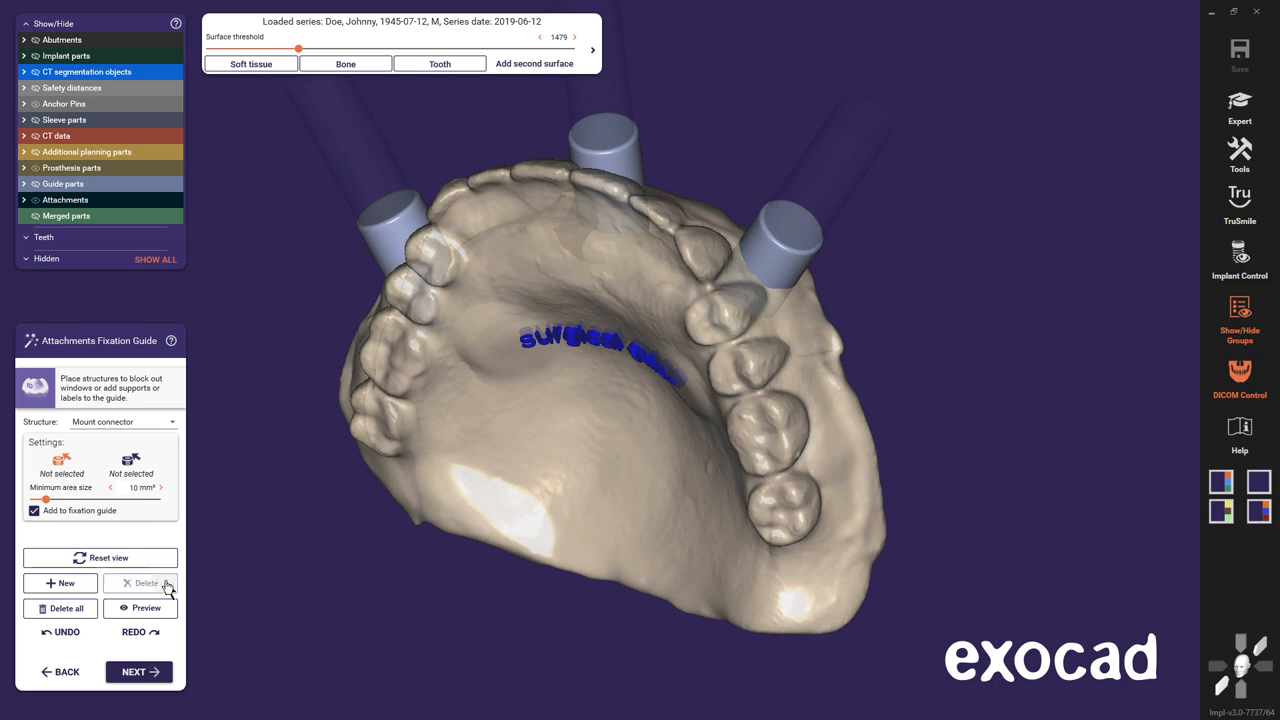
right_click_drag(586, 220, 596, 272)
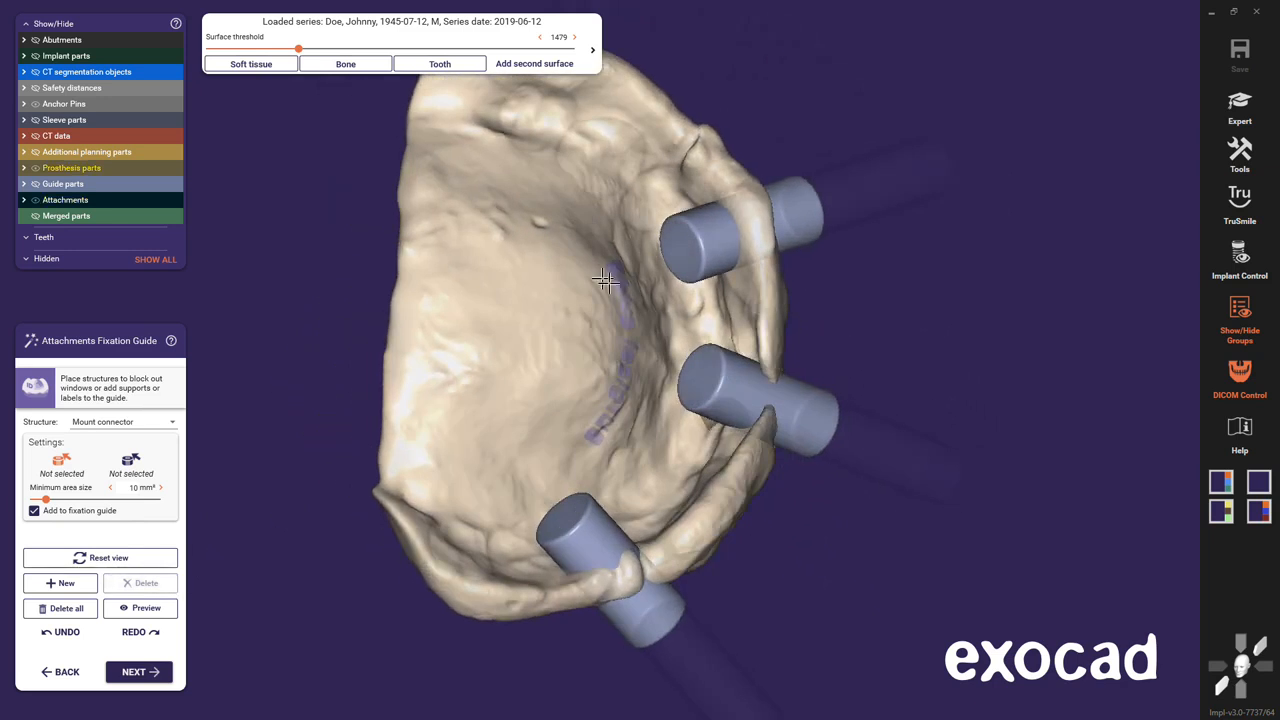
left_click(705, 422)
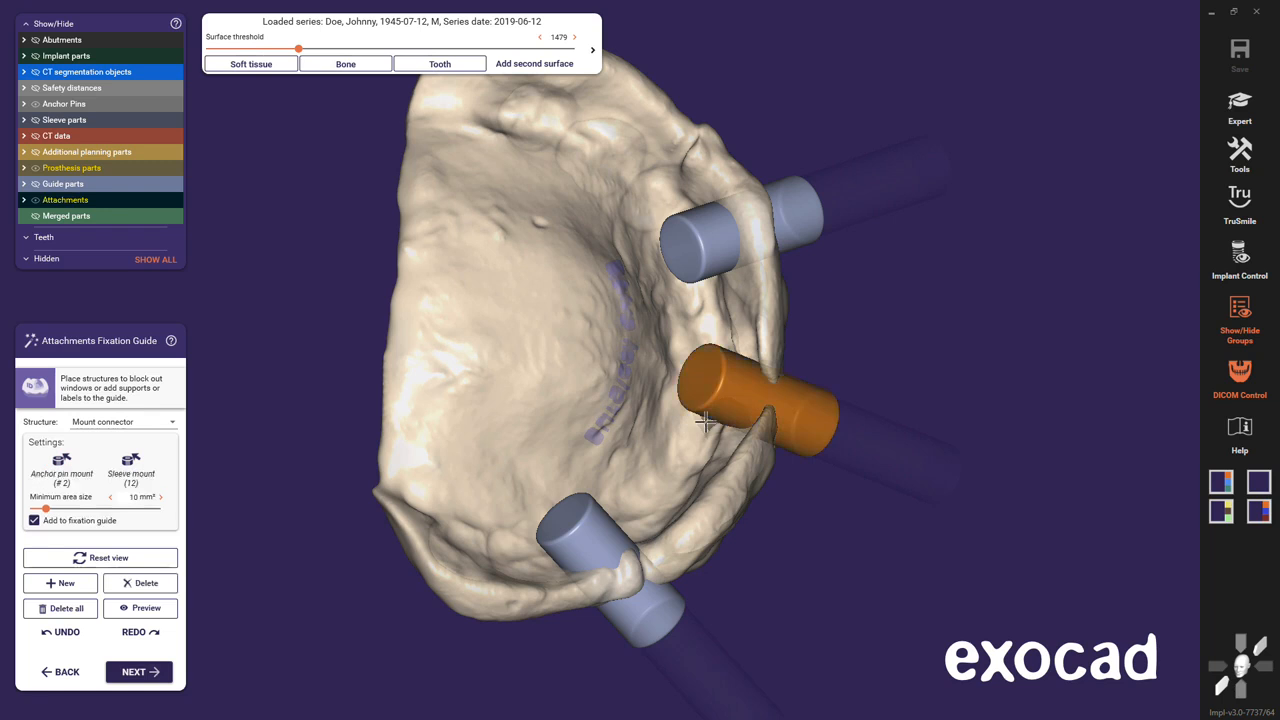
left_click(160, 586)
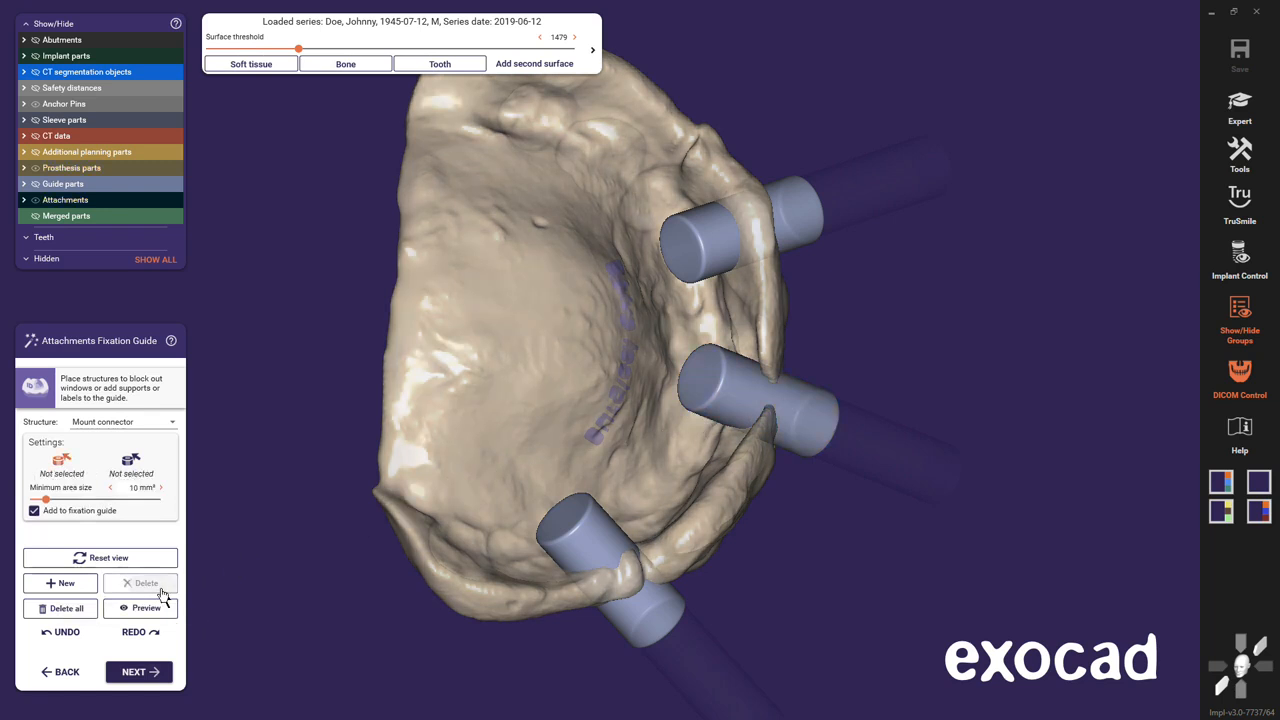
- Change the embossed text to "Fixation guide" and move it farther back to the middle of the palate
right_click_drag(432, 568, 483, 555)
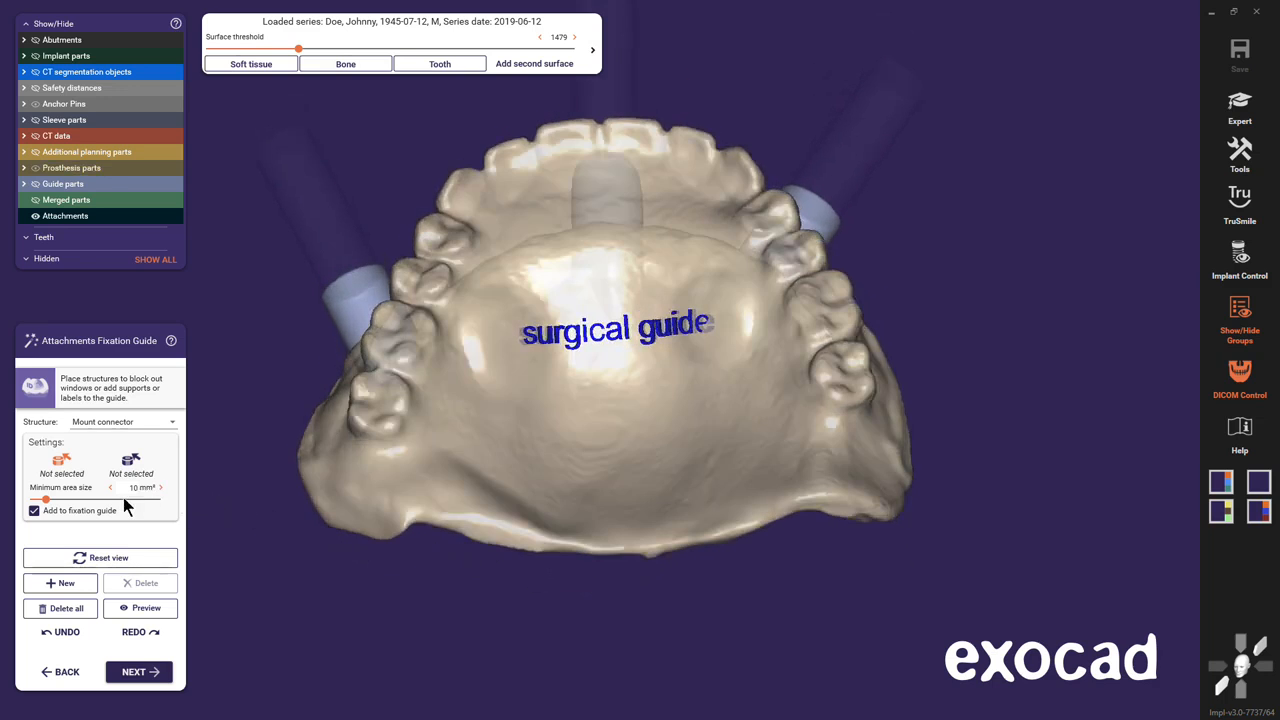
left_click(530, 336)
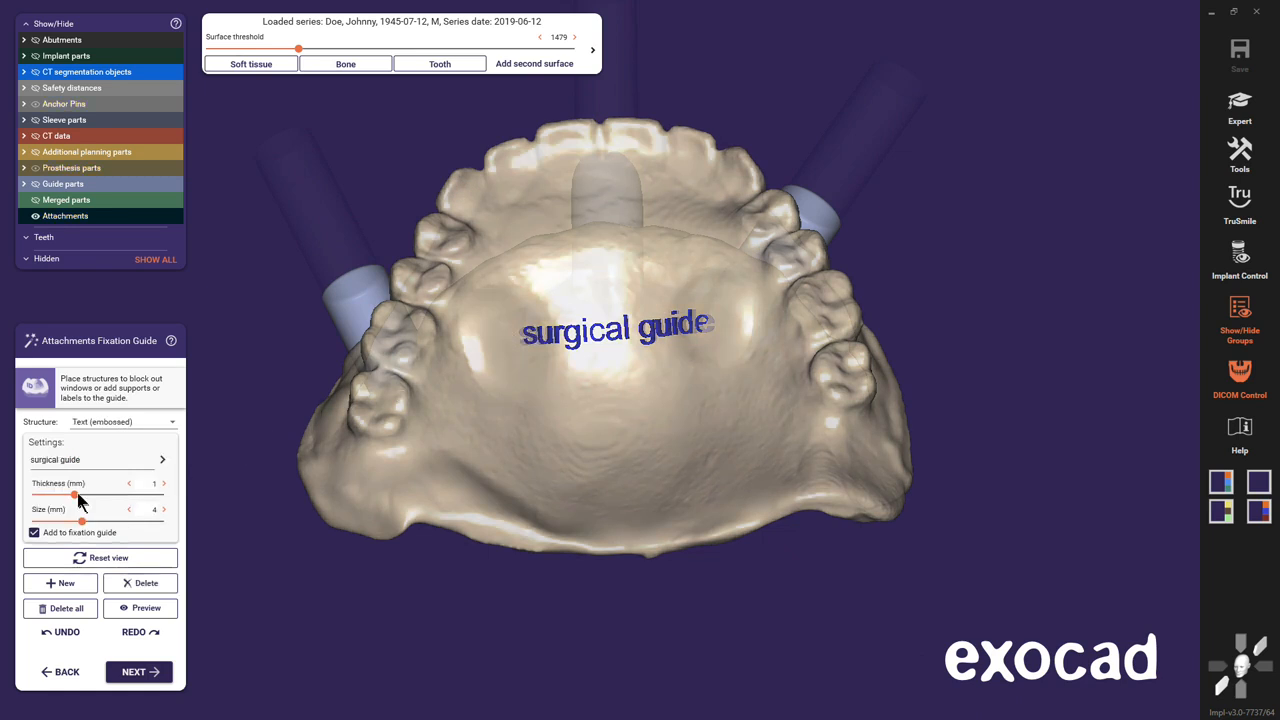
left_click_drag(62, 464, 26, 471)
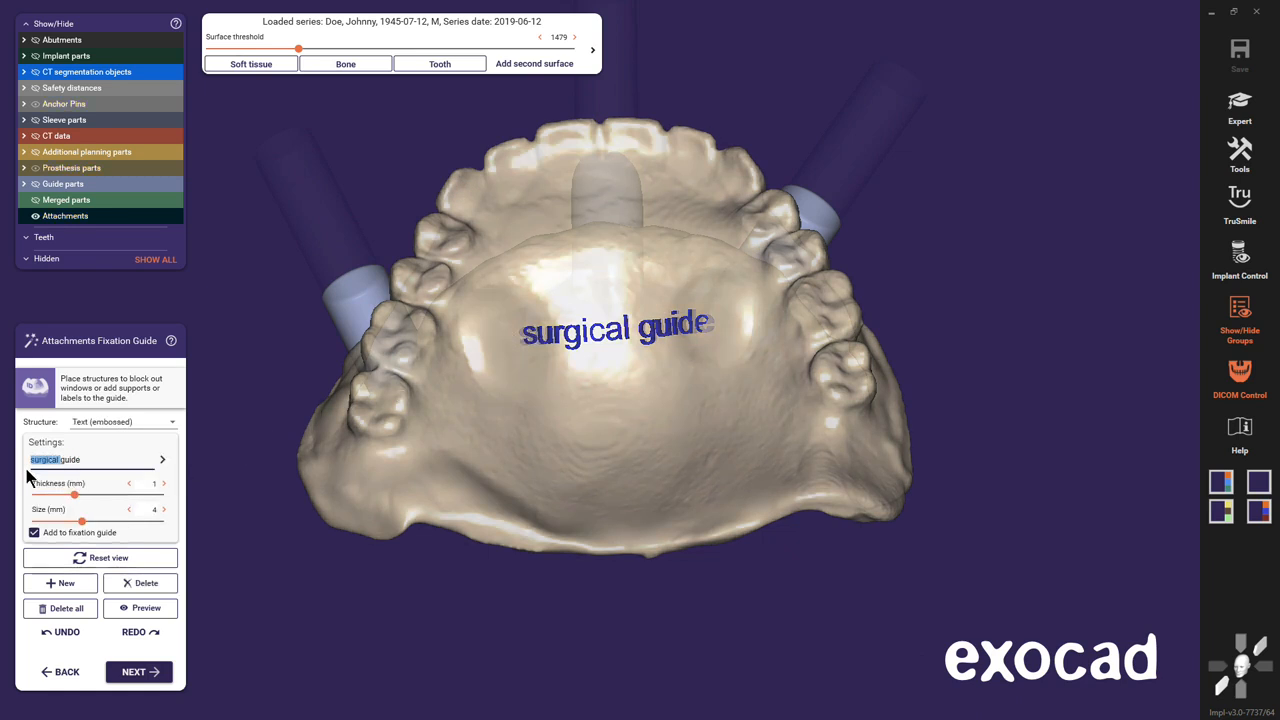
type("Fixation")
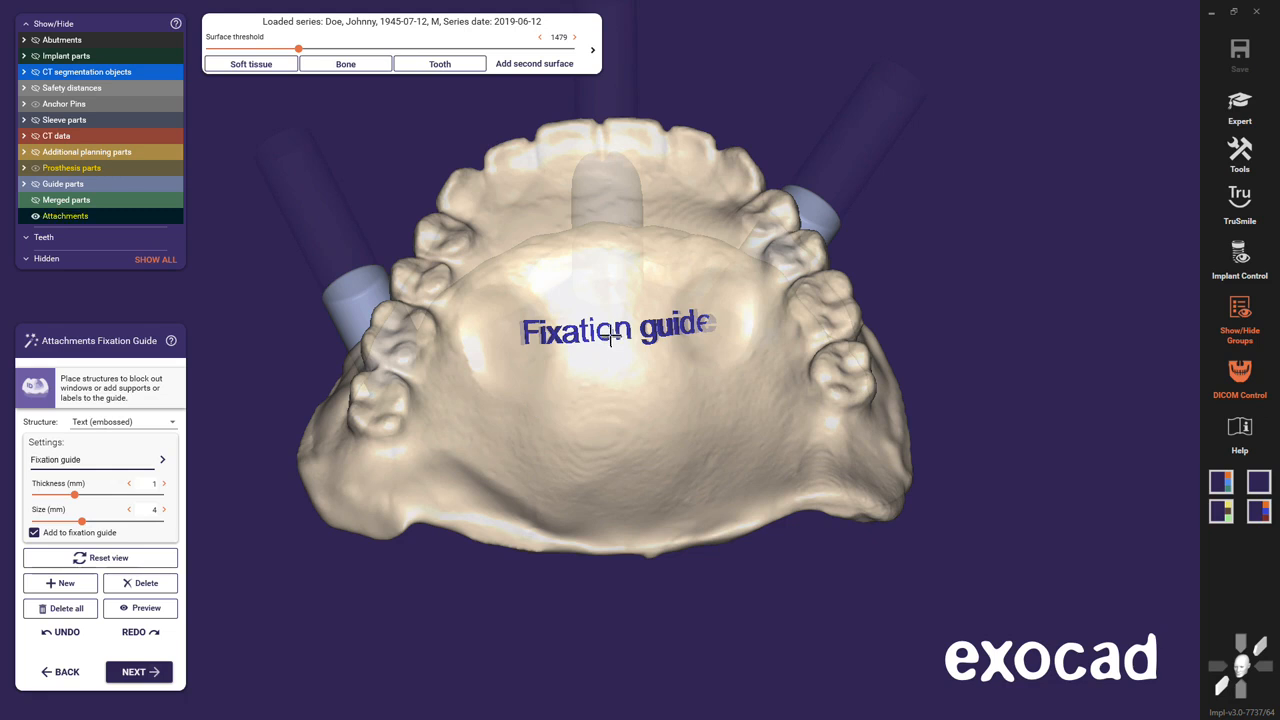
left_click(603, 415)
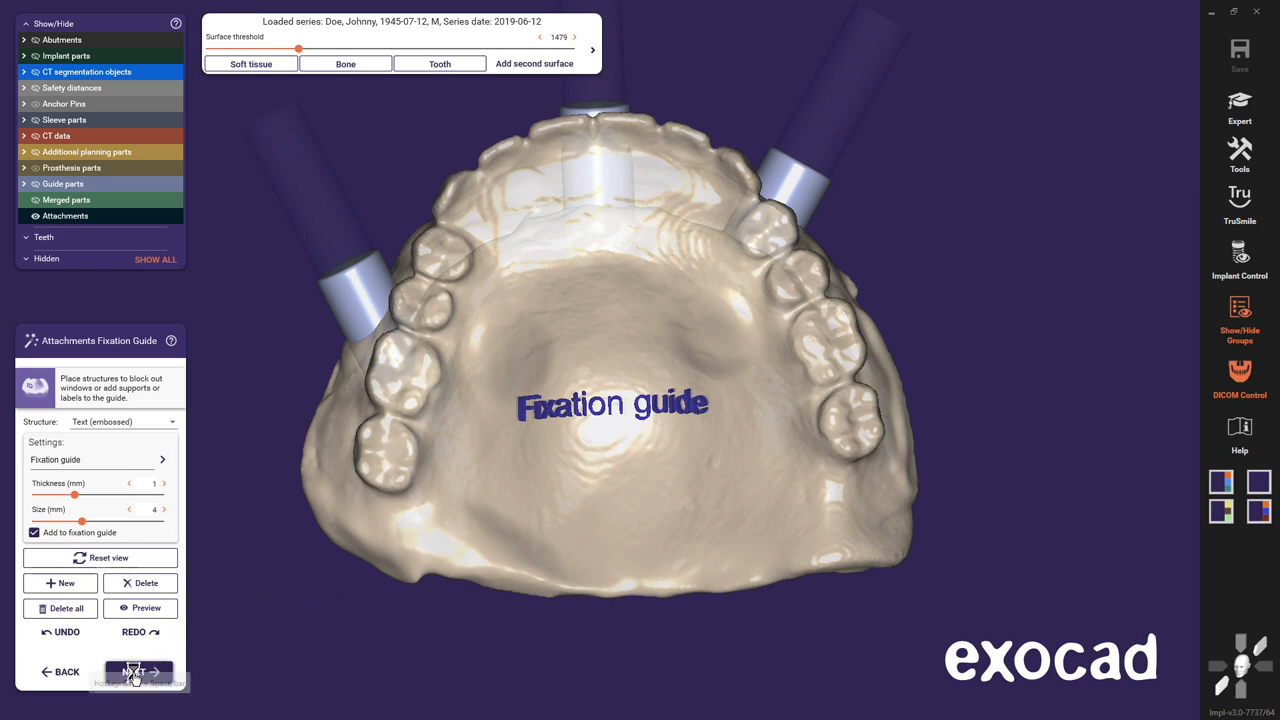
- Merge the fixation guide and proceed through free-forming without edits to finish the wizard
left_click(134, 674)
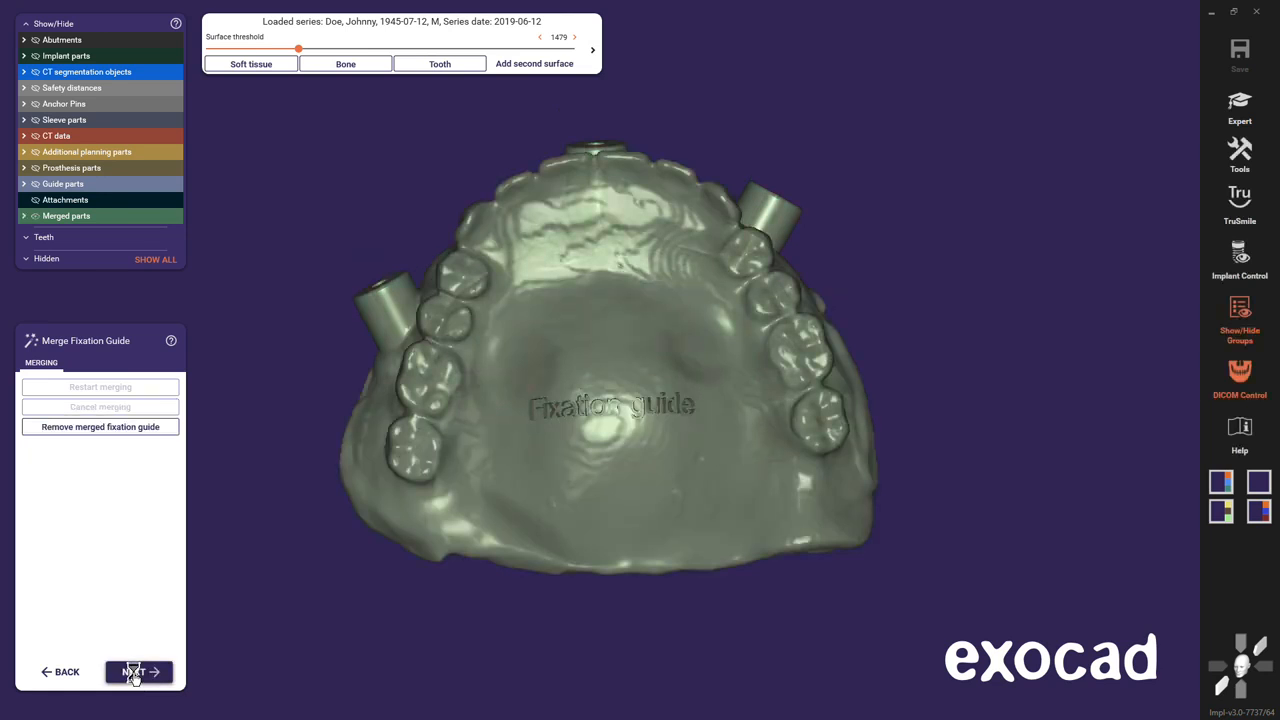
left_click(133, 673)
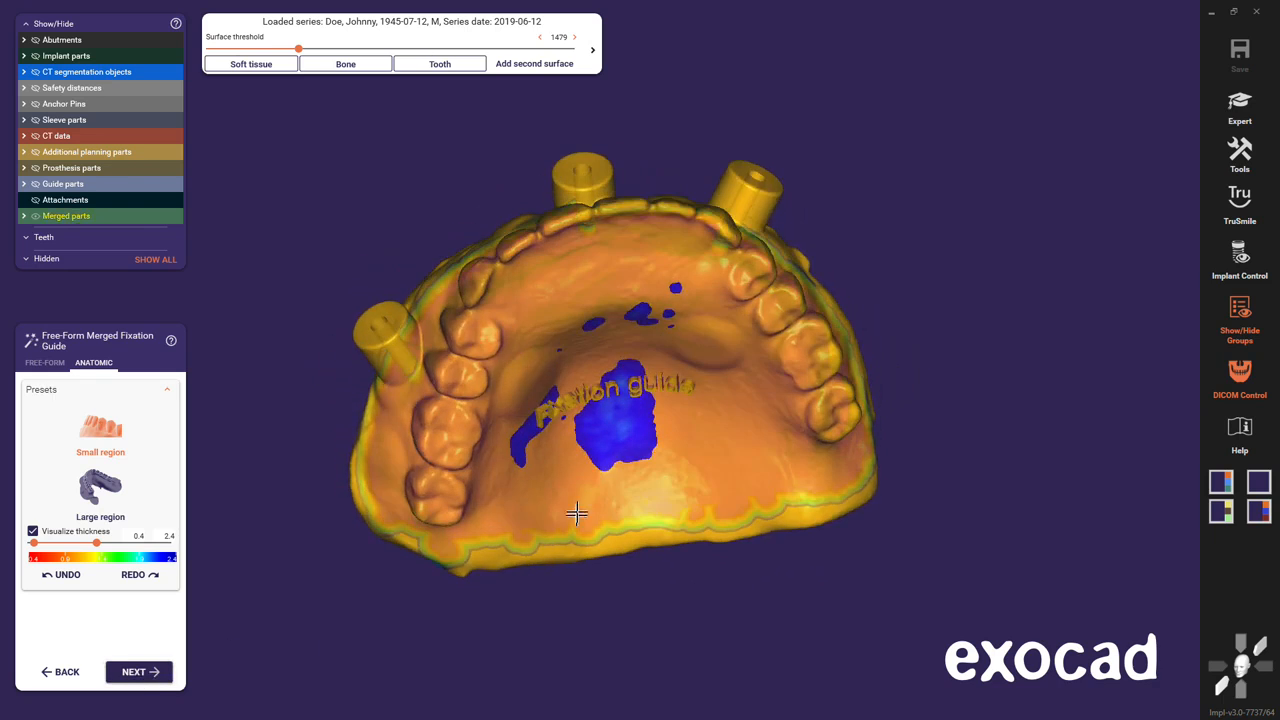
left_click(136, 673)
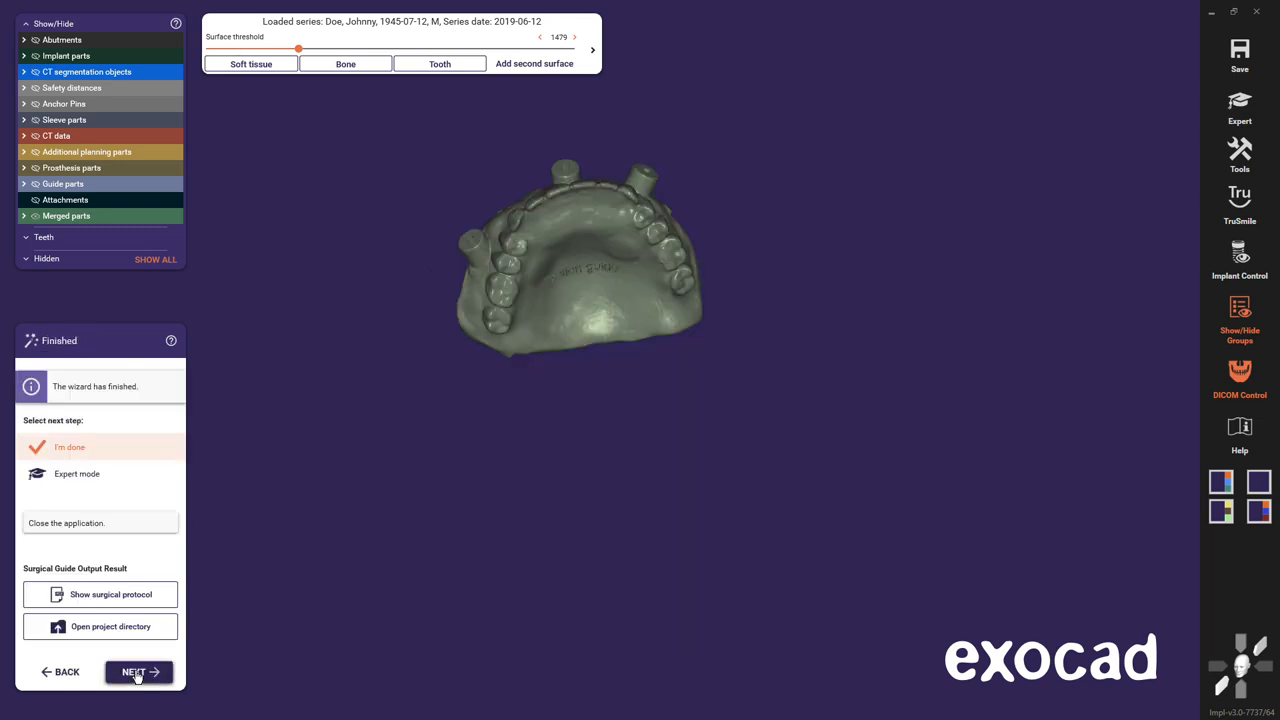
- Display the CT data together with the merged fixation guide, and switch the view to the merged surgical guide instead
right_click_drag(600, 312, 603, 402)
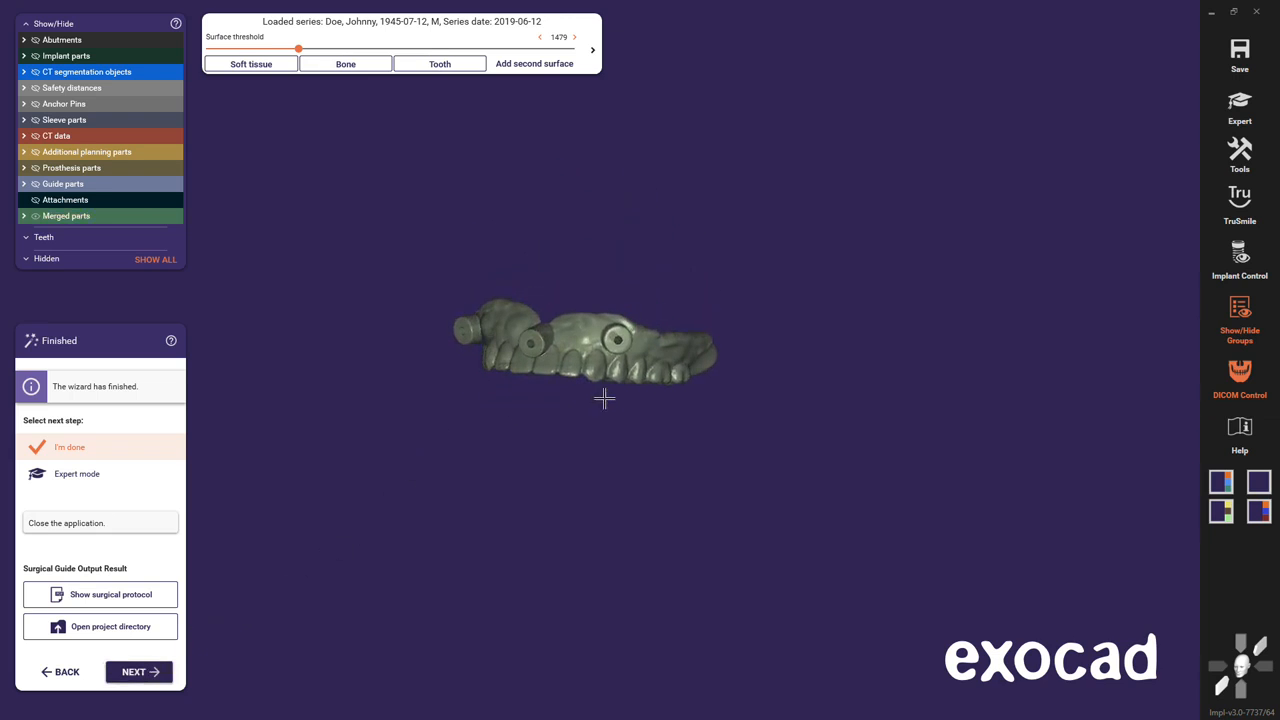
left_click(25, 217)
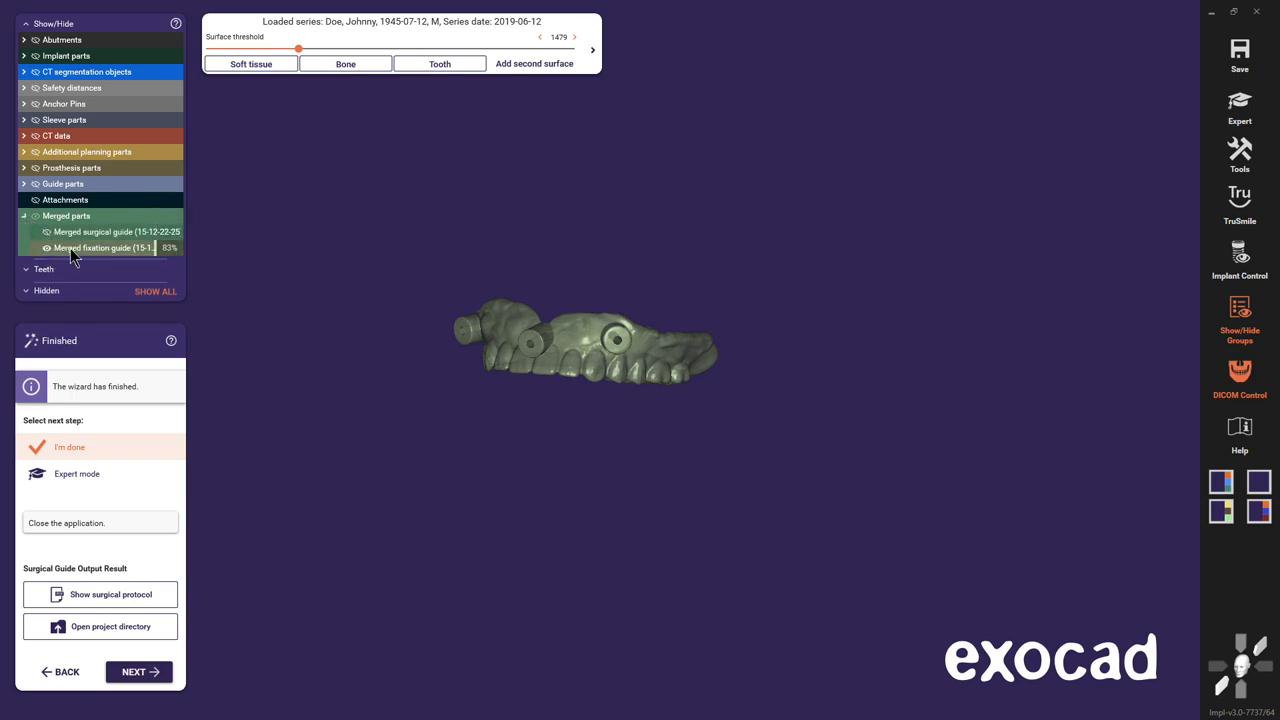
left_click(35, 137)
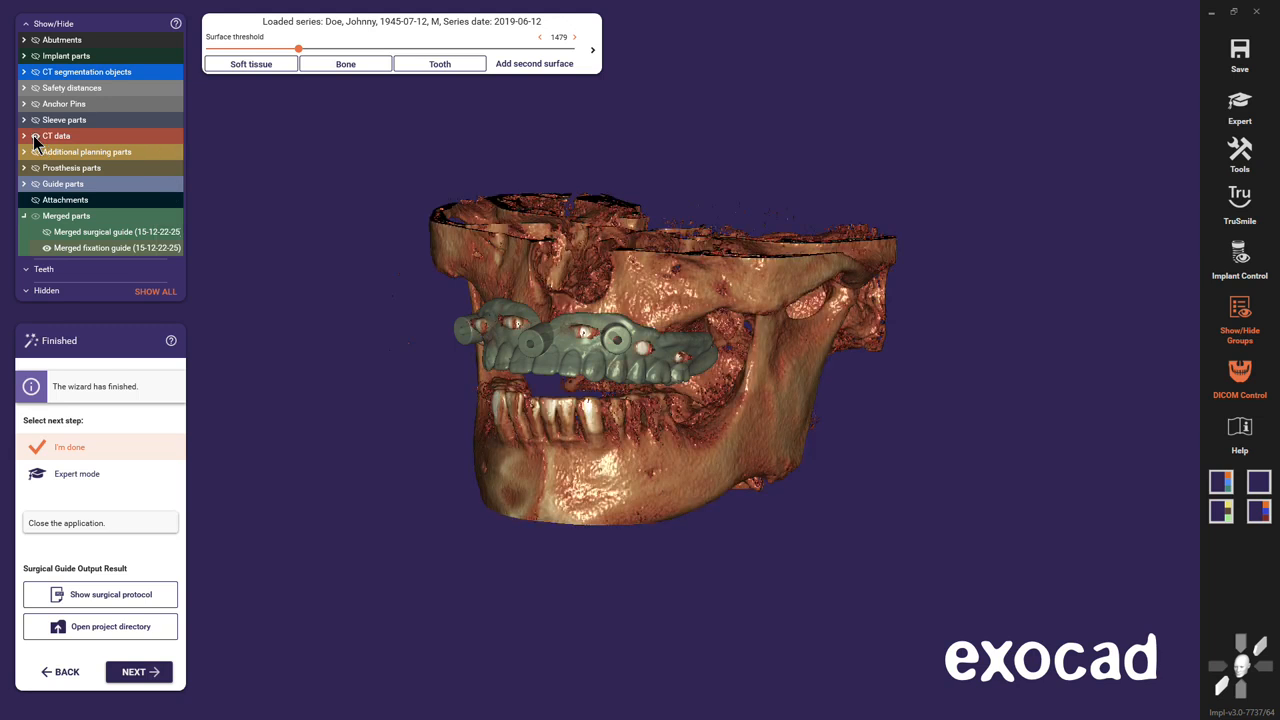
left_click(46, 248)
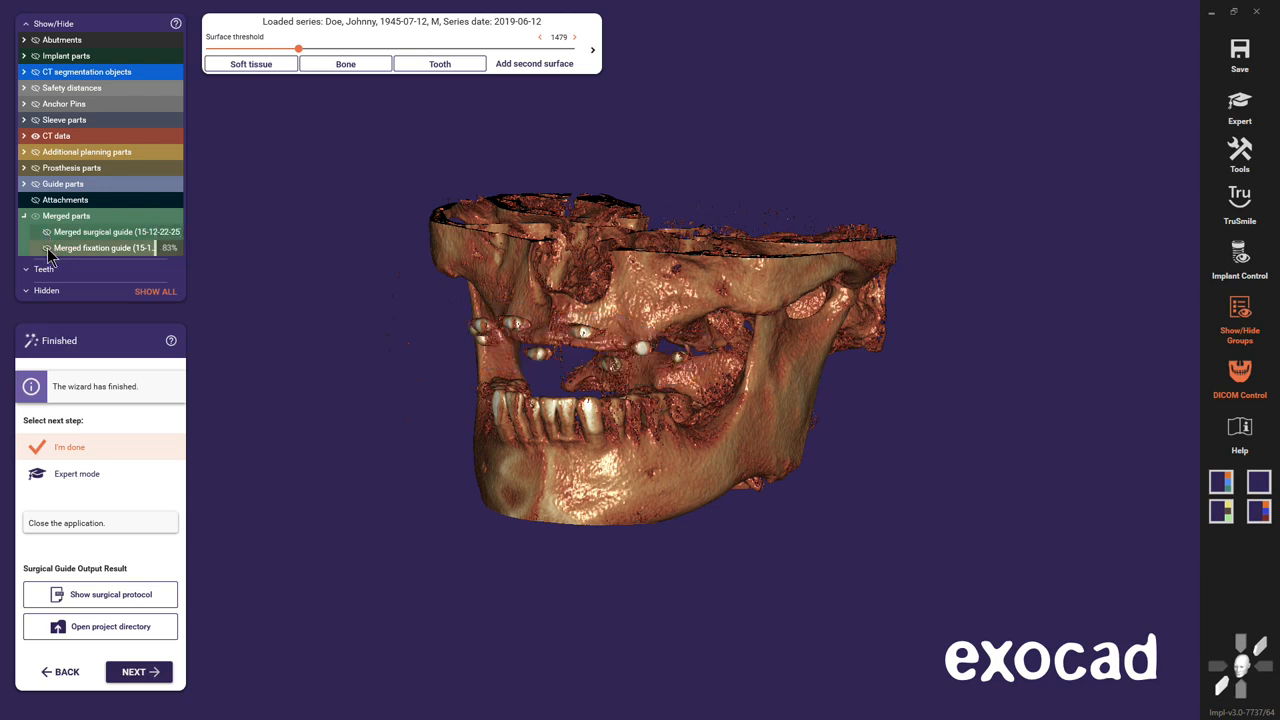
left_click(46, 232)
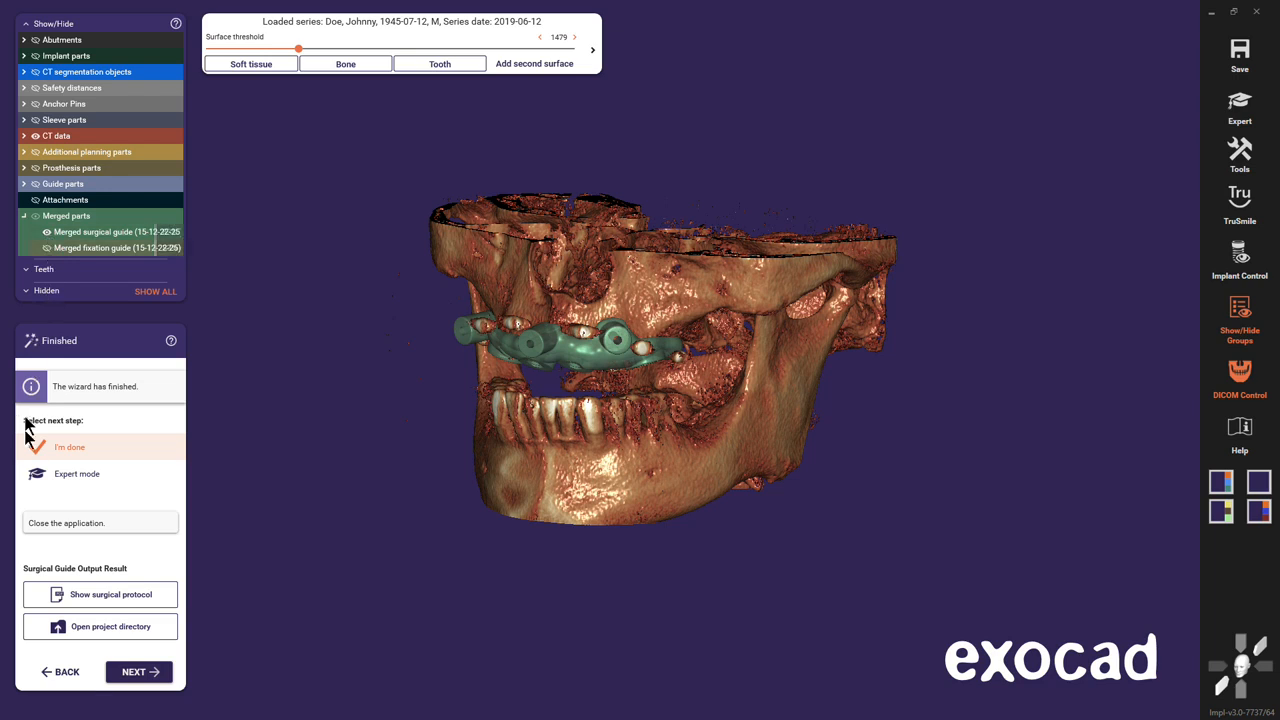
- Open the surgical protocol, fit it to one full page, read through all its pages to the disclaimer, and close it
left_click(97, 603)
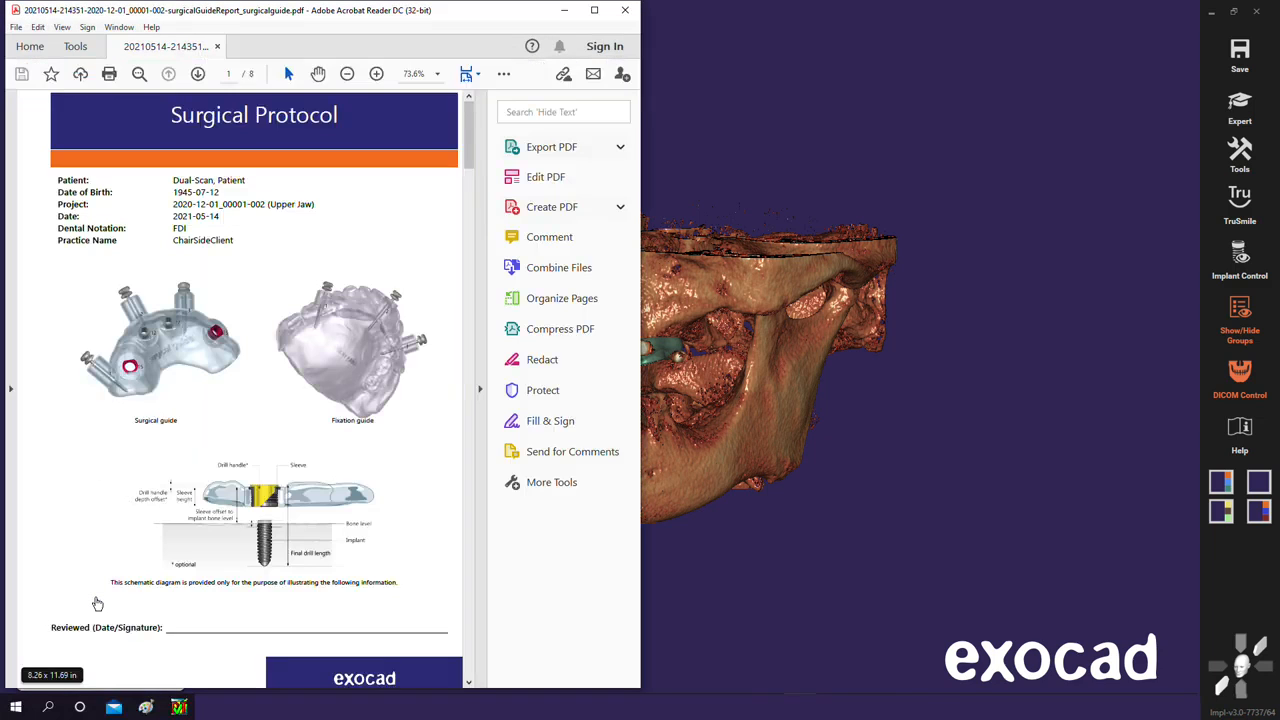
left_click(479, 389)
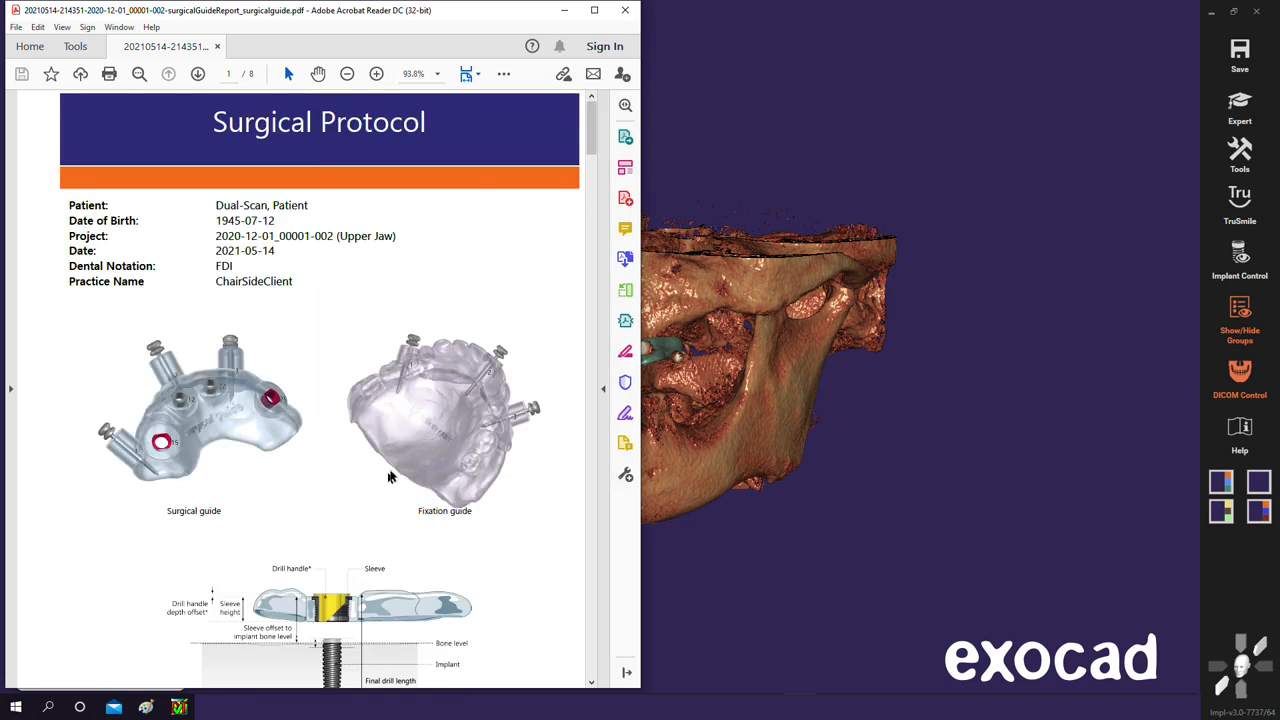
left_click(478, 75)
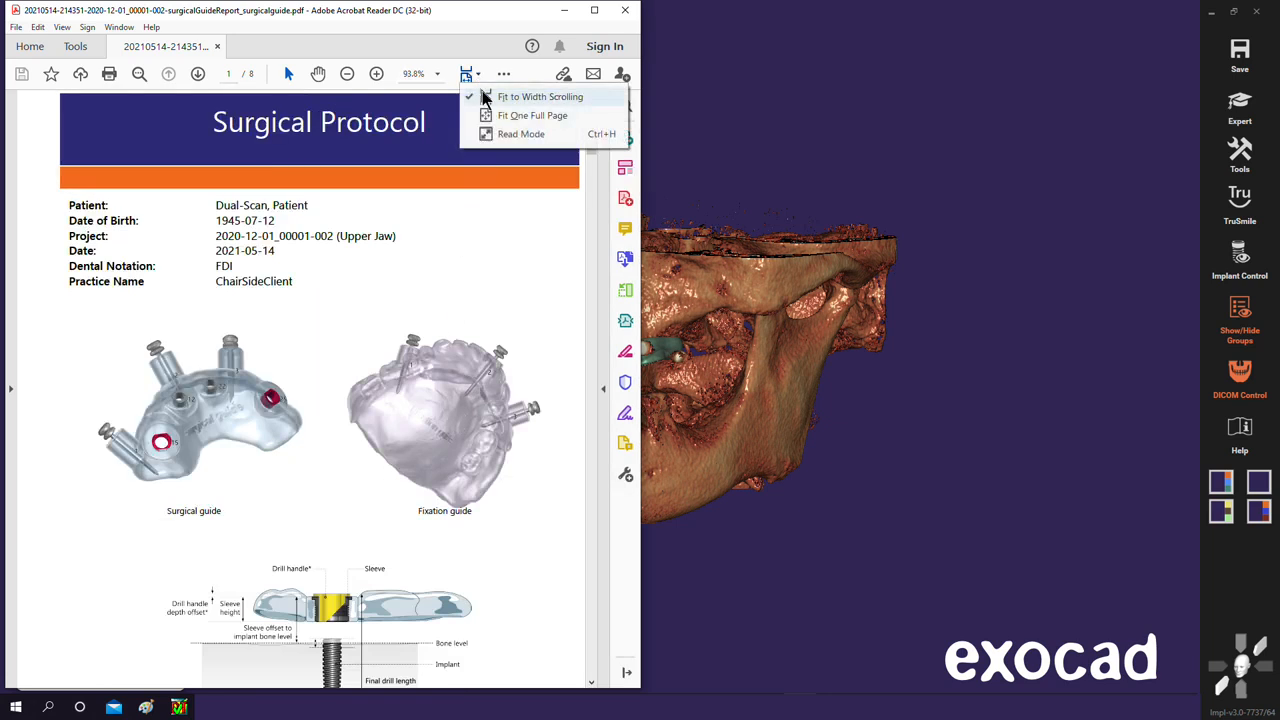
left_click(500, 115)
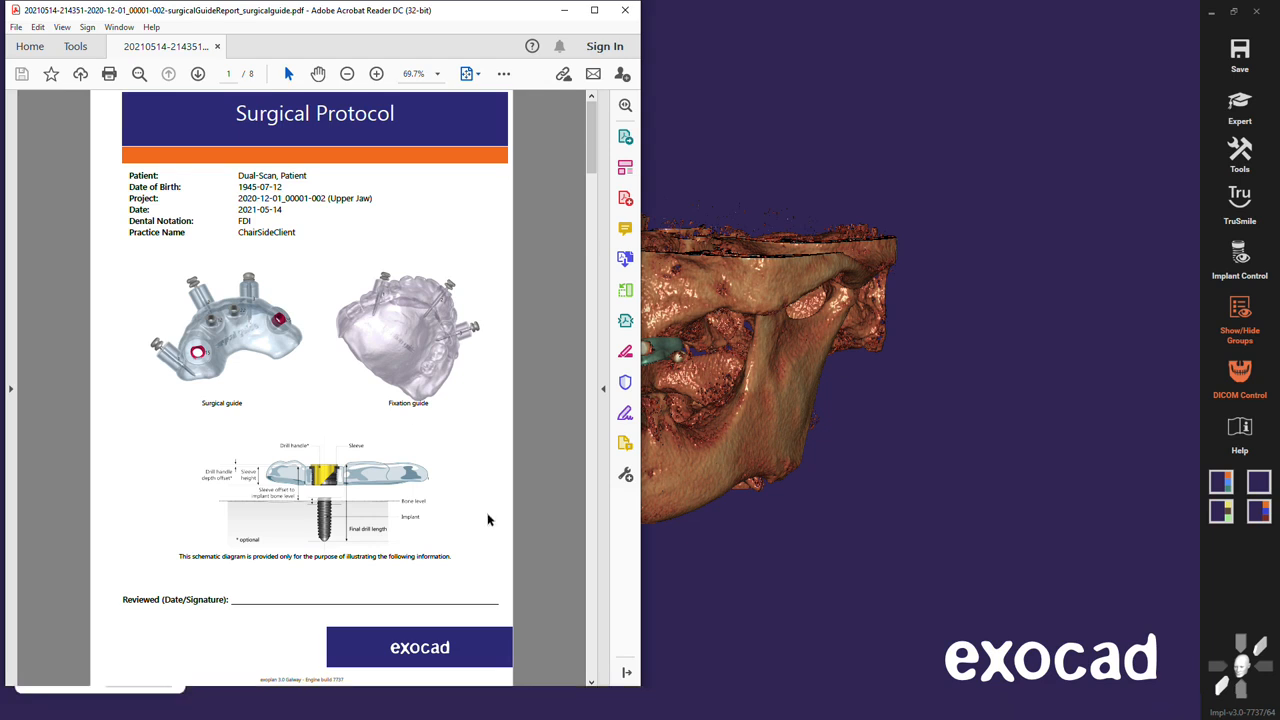
scroll(488, 519, "down", 1)
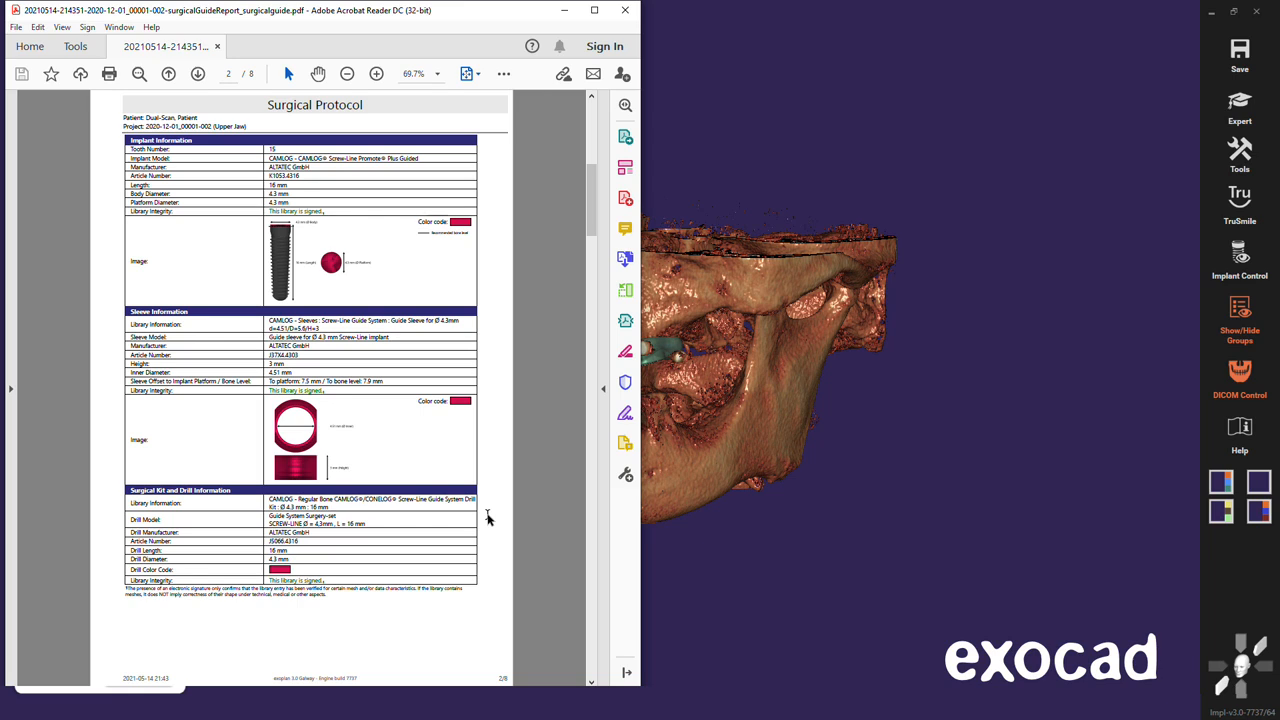
scroll(488, 517, "down", 1)
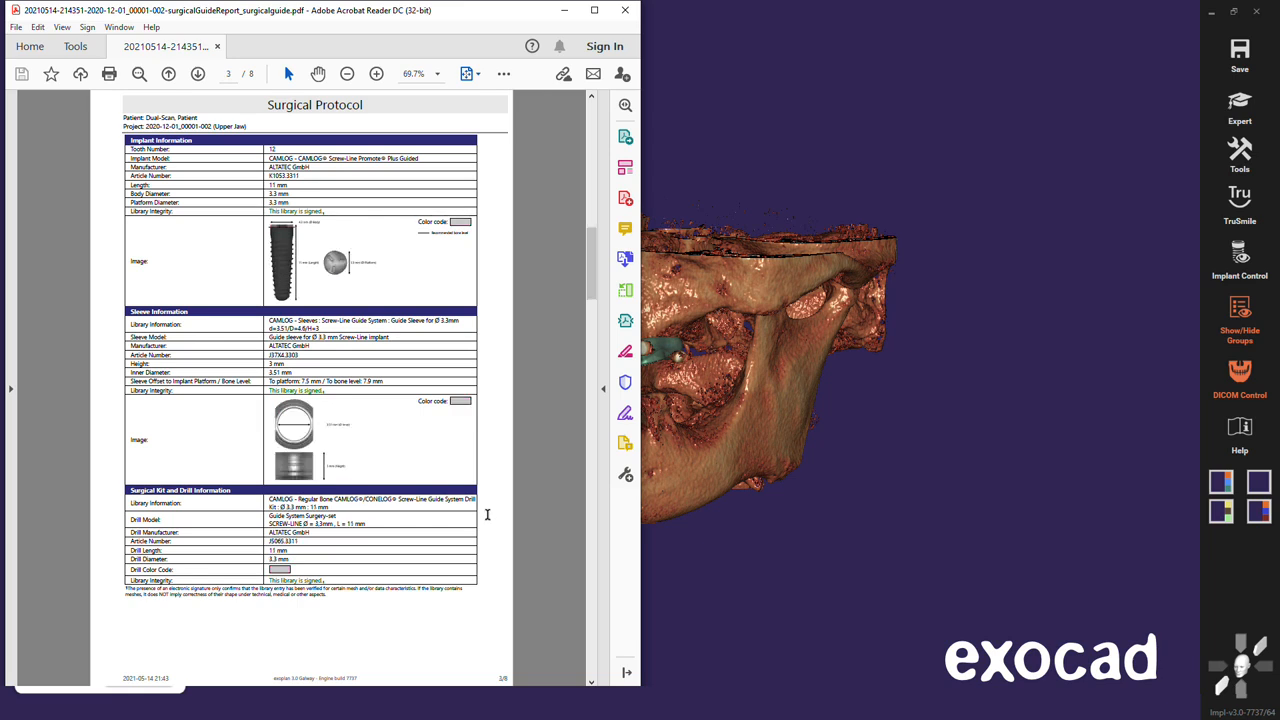
scroll(488, 515, "down", 1)
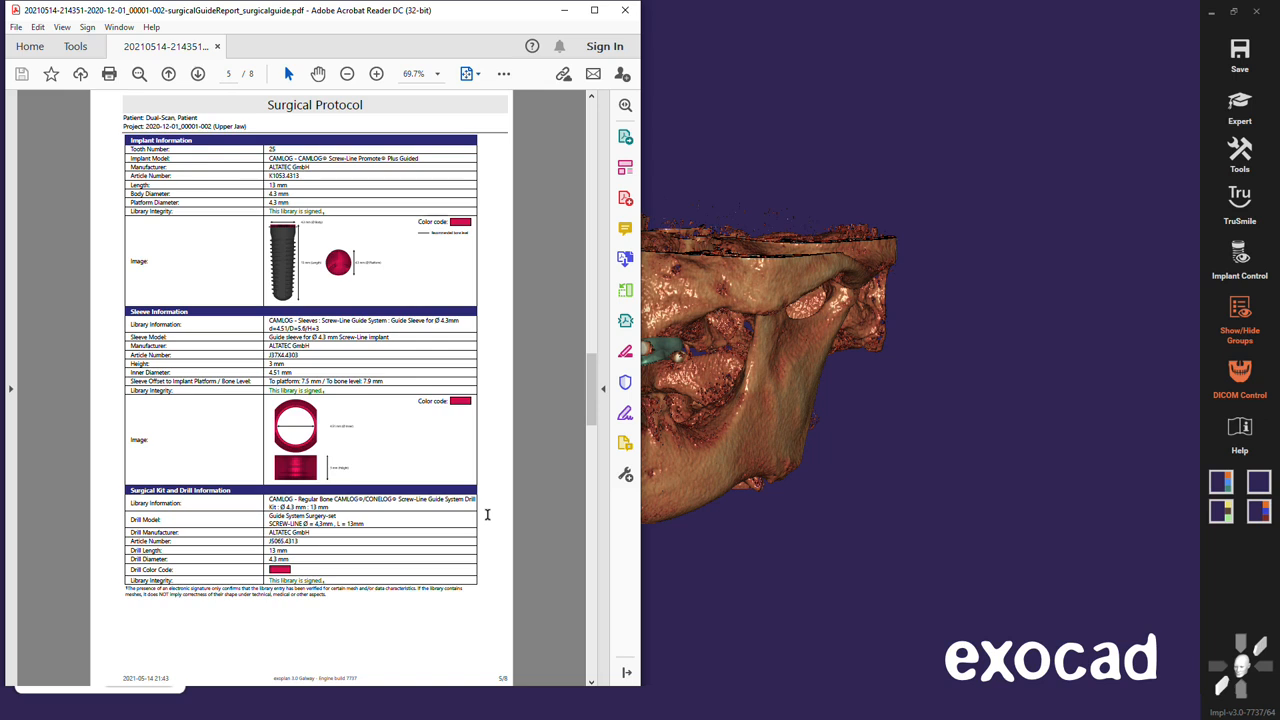
scroll(488, 516, "down", 2)
scroll(488, 518, "down", 1)
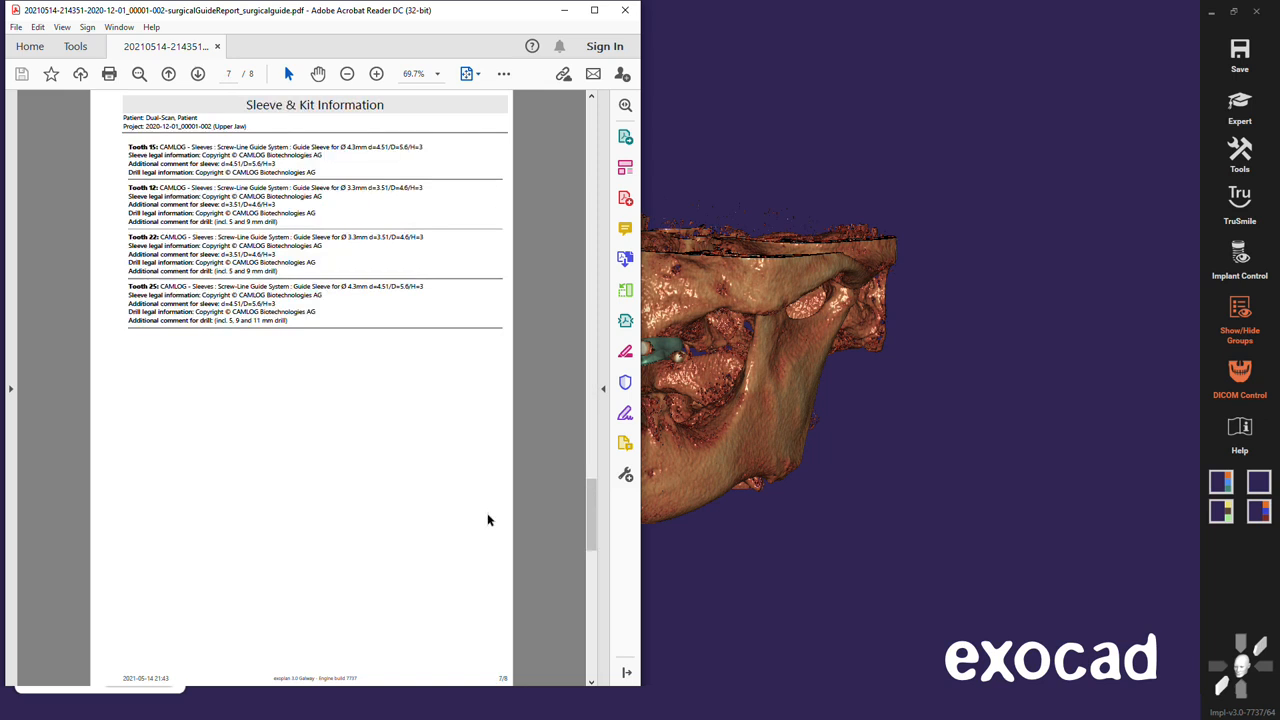
scroll(488, 519, "down", 1)
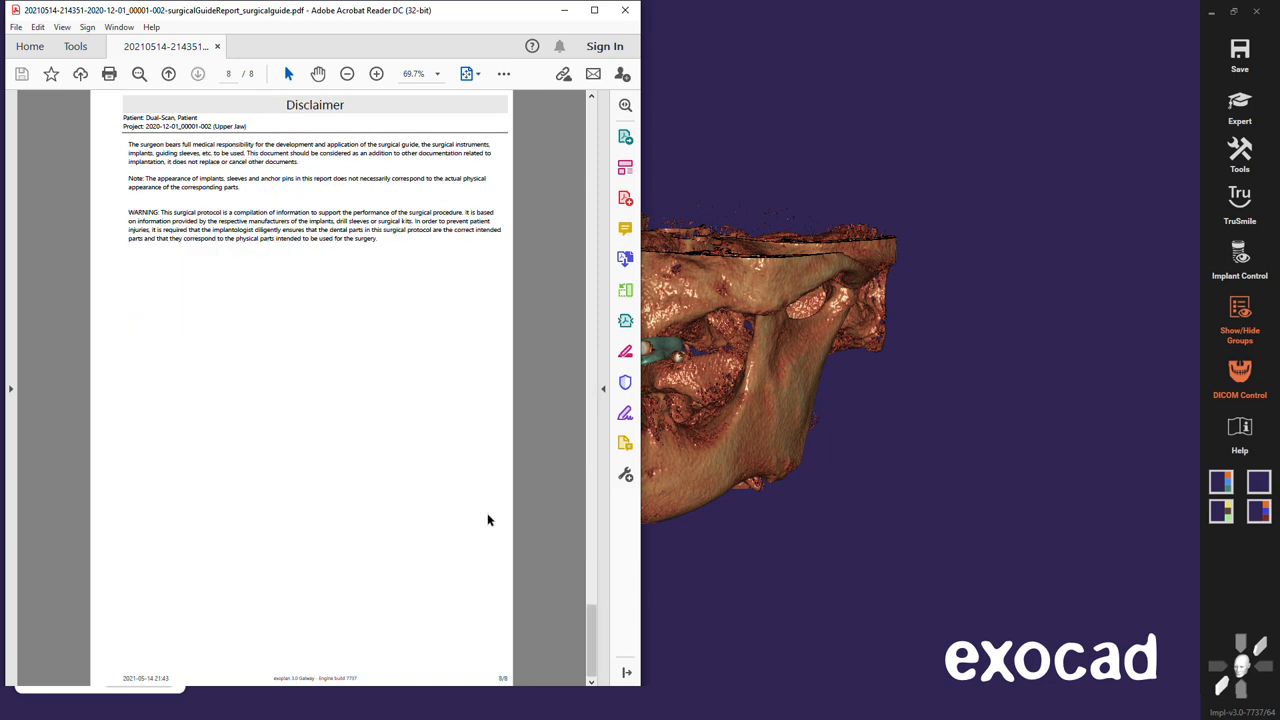
left_click(625, 10)
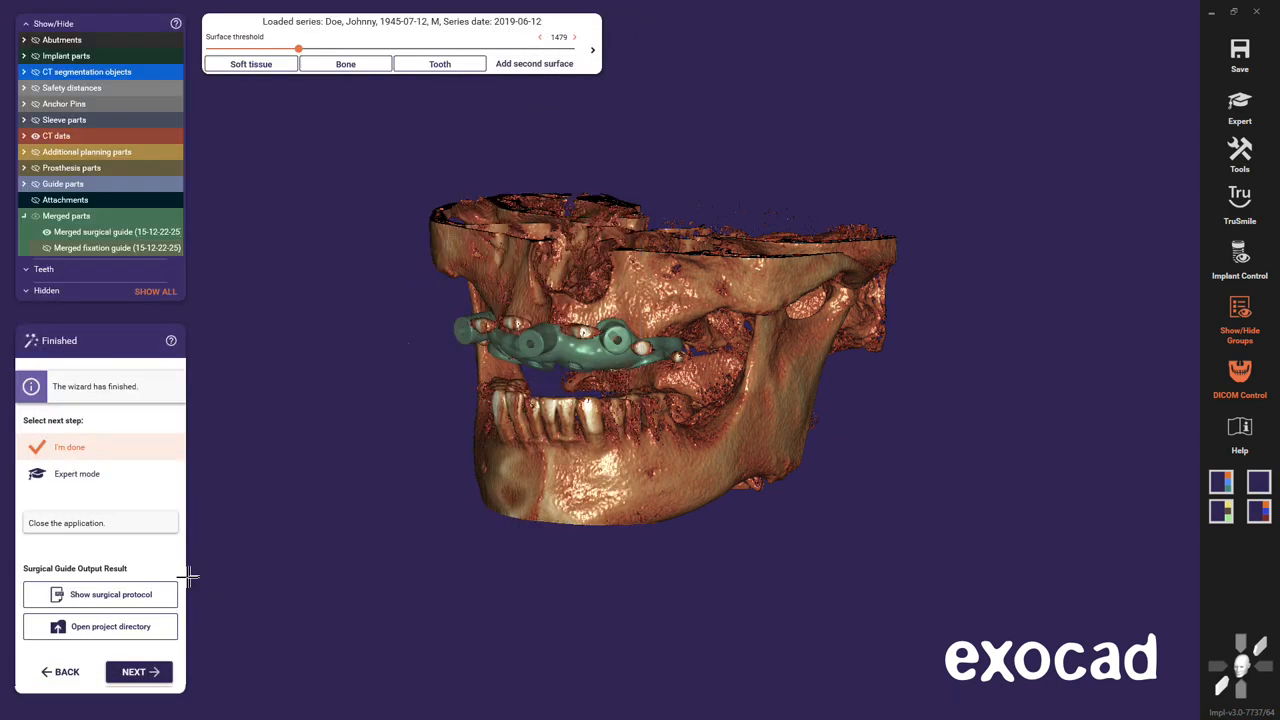
- Open the project directory, inspect the merged surgical and fixation guide STL files and both PDF reports, and close the folder
left_click(106, 630)
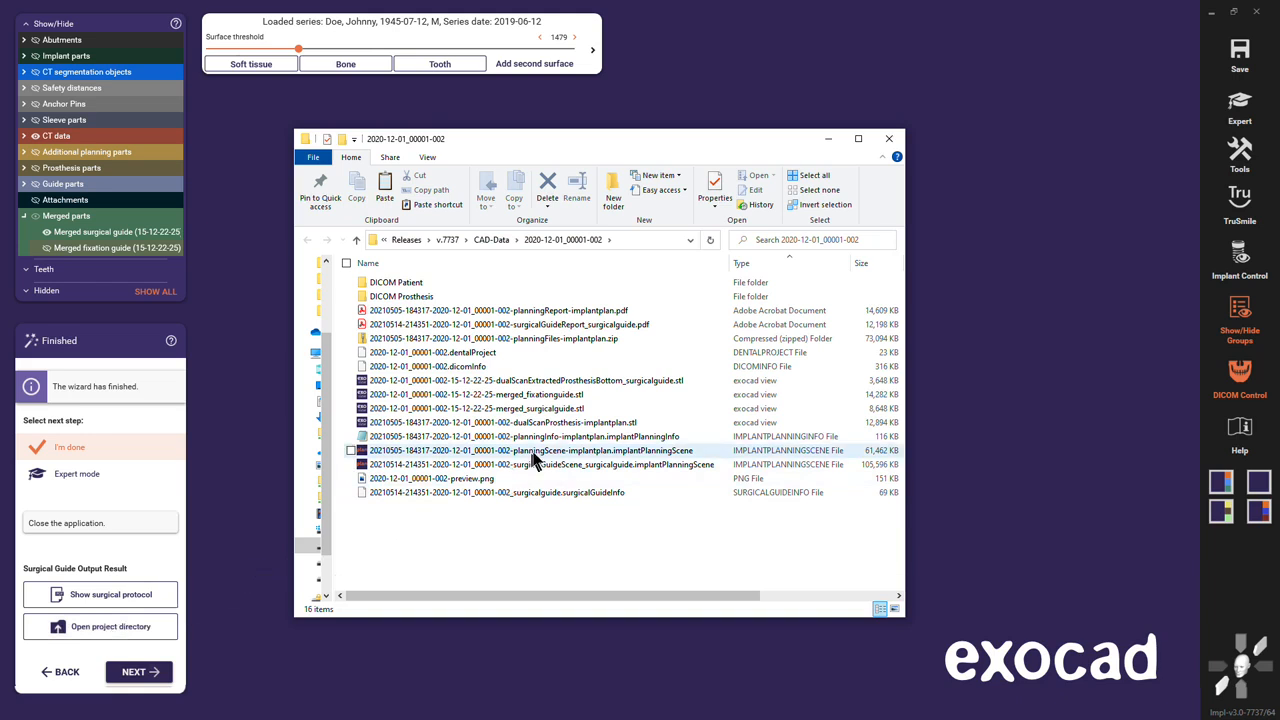
left_click(587, 409)
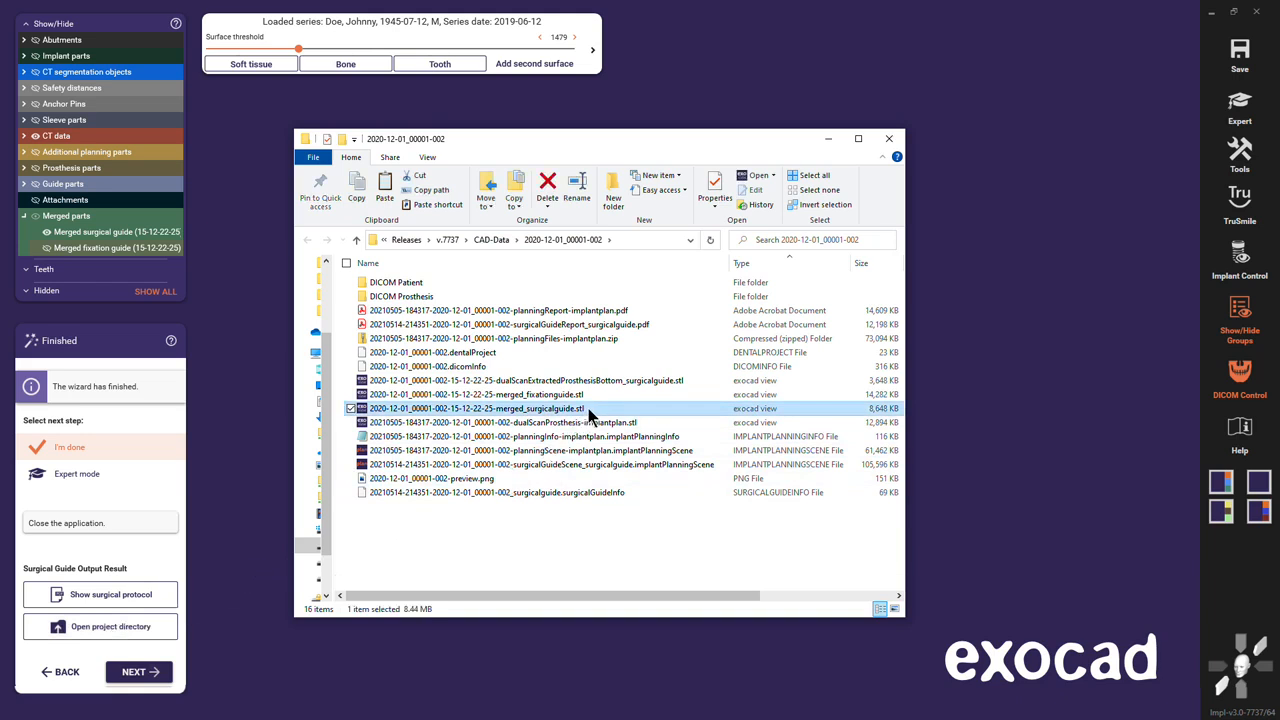
left_click(595, 394)
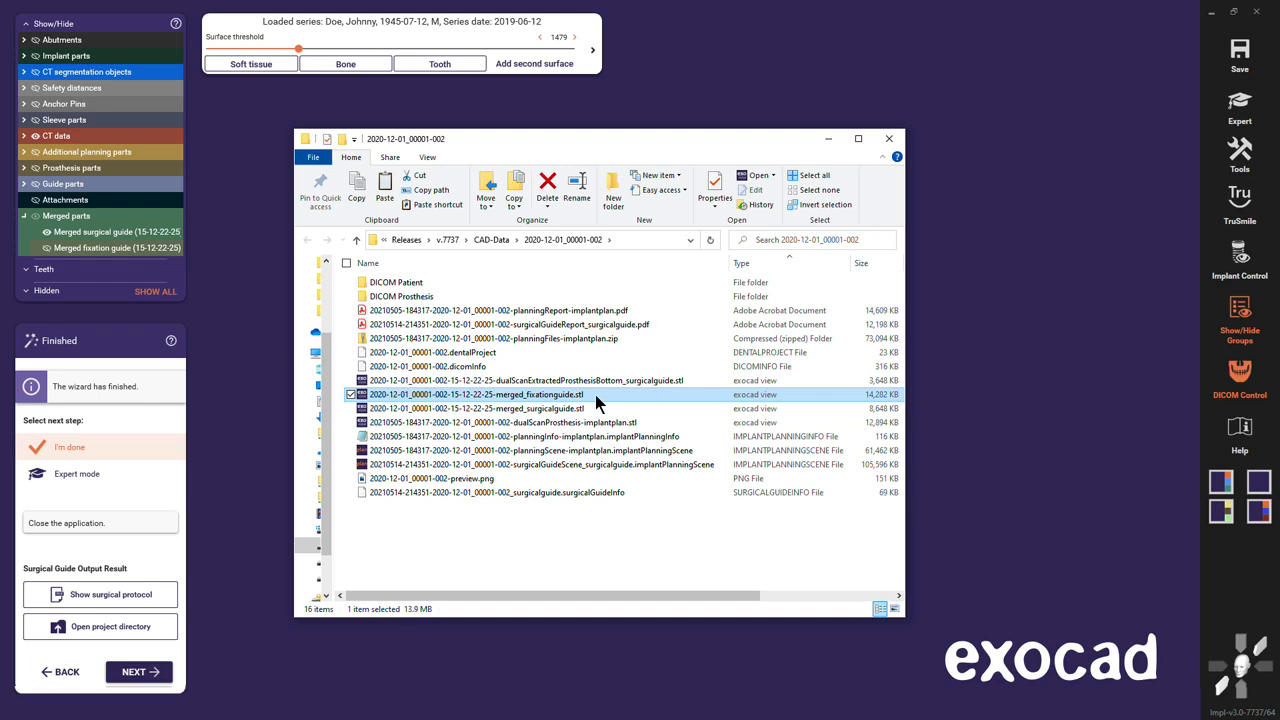
left_click(598, 326)
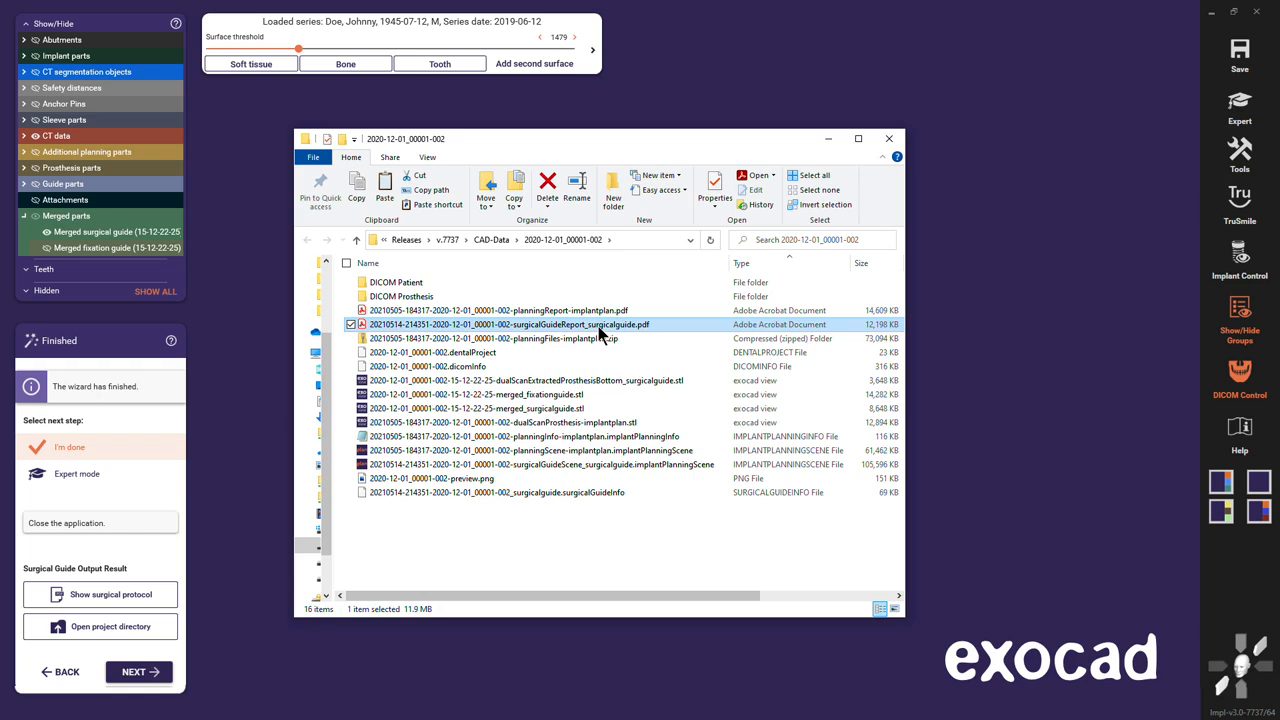
left_click(601, 311)
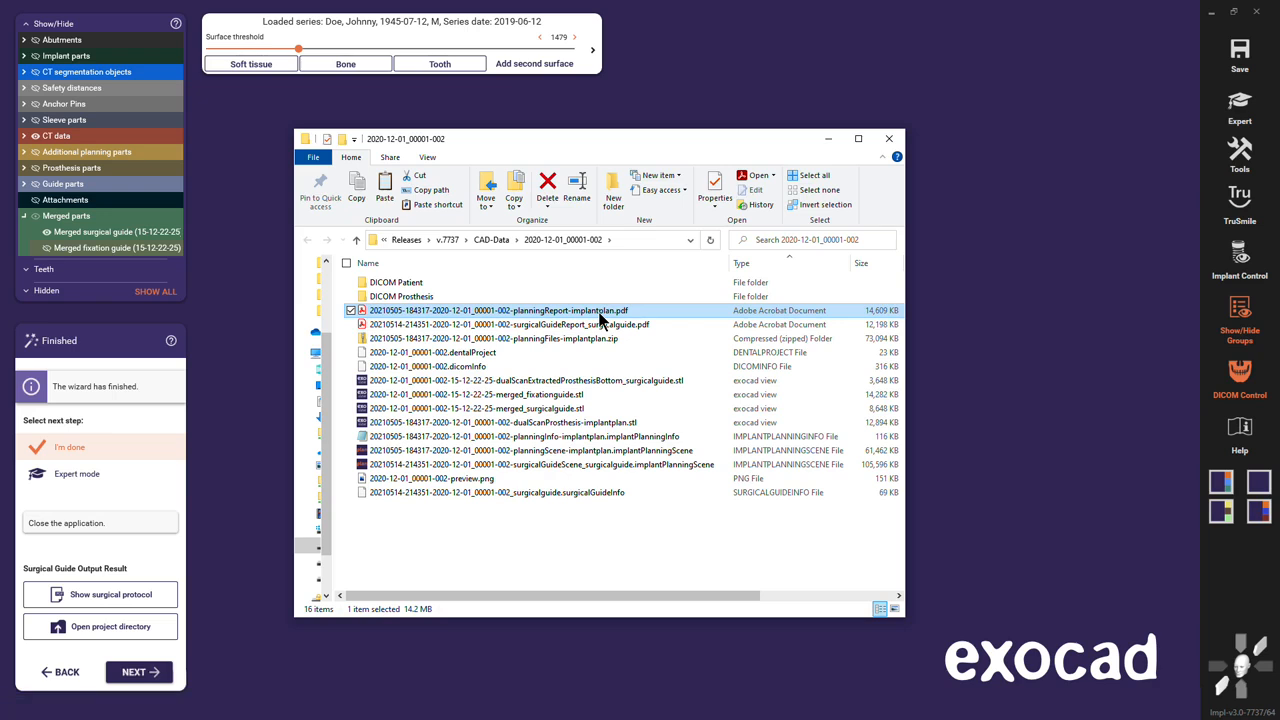
left_click(889, 140)
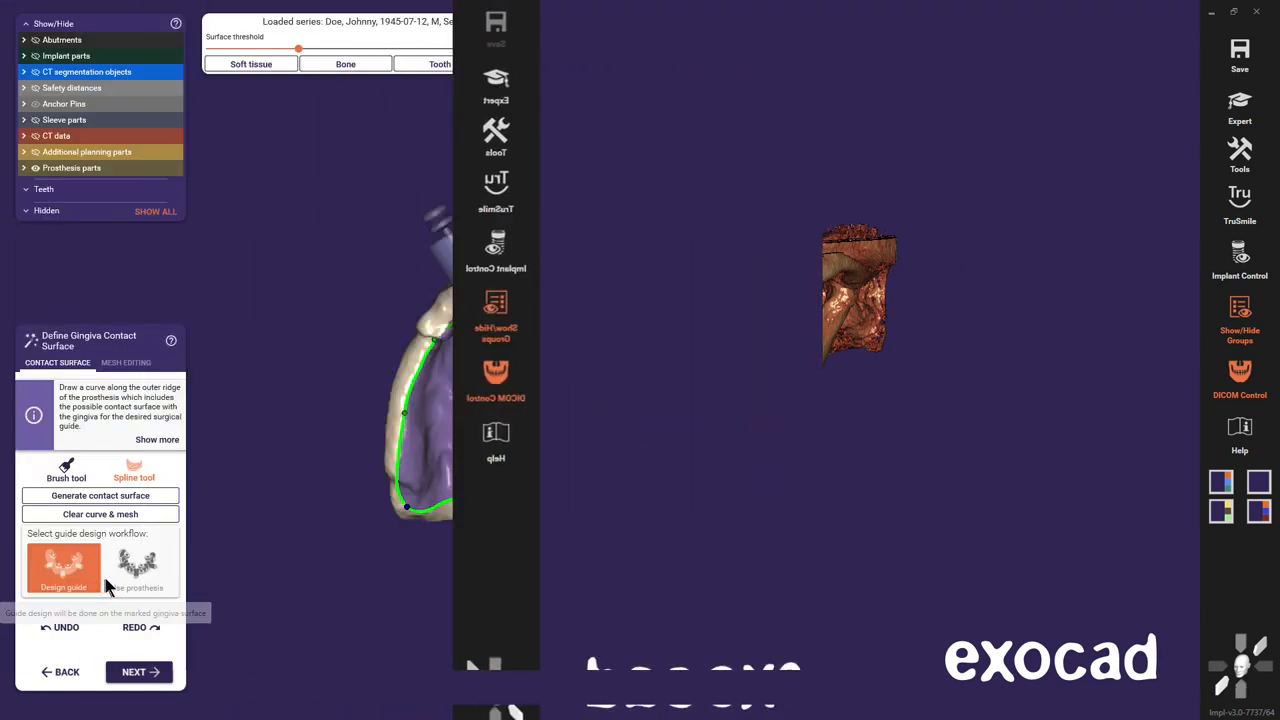
- Choose the Use prosthesis guide design workflow and proceed to the surgical guide attachments
left_click(140, 585)
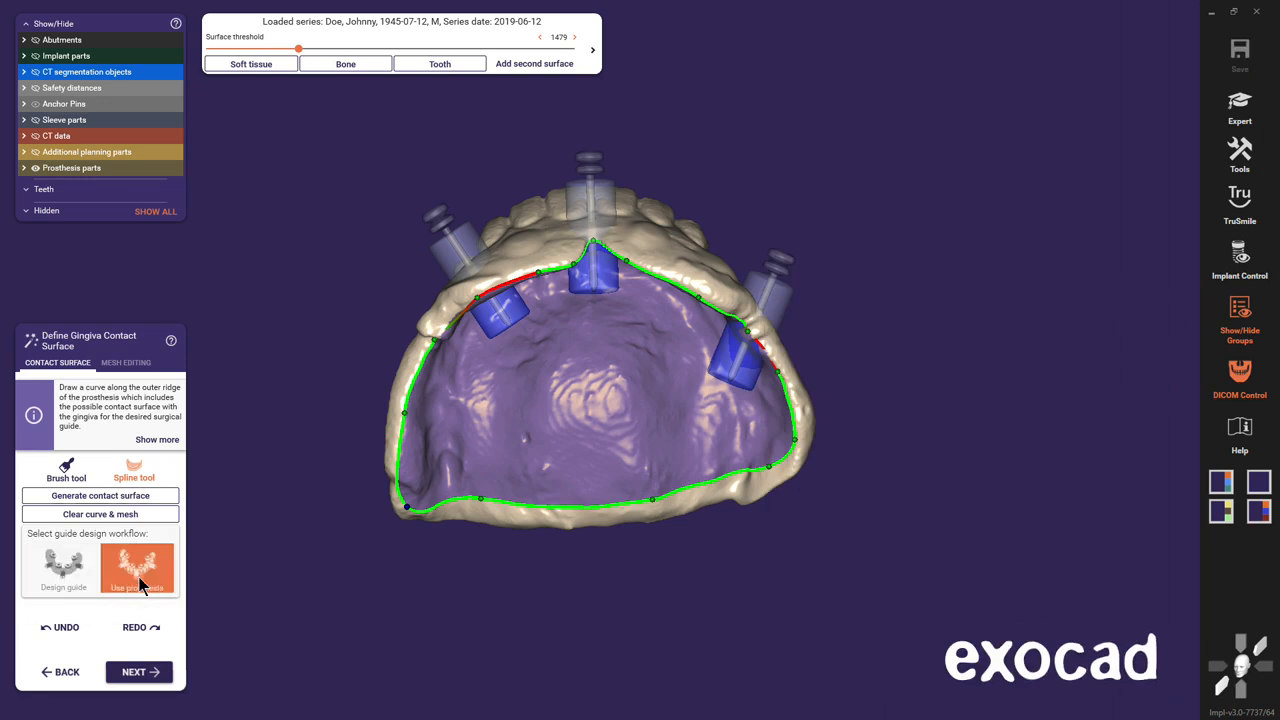
left_click(139, 671)
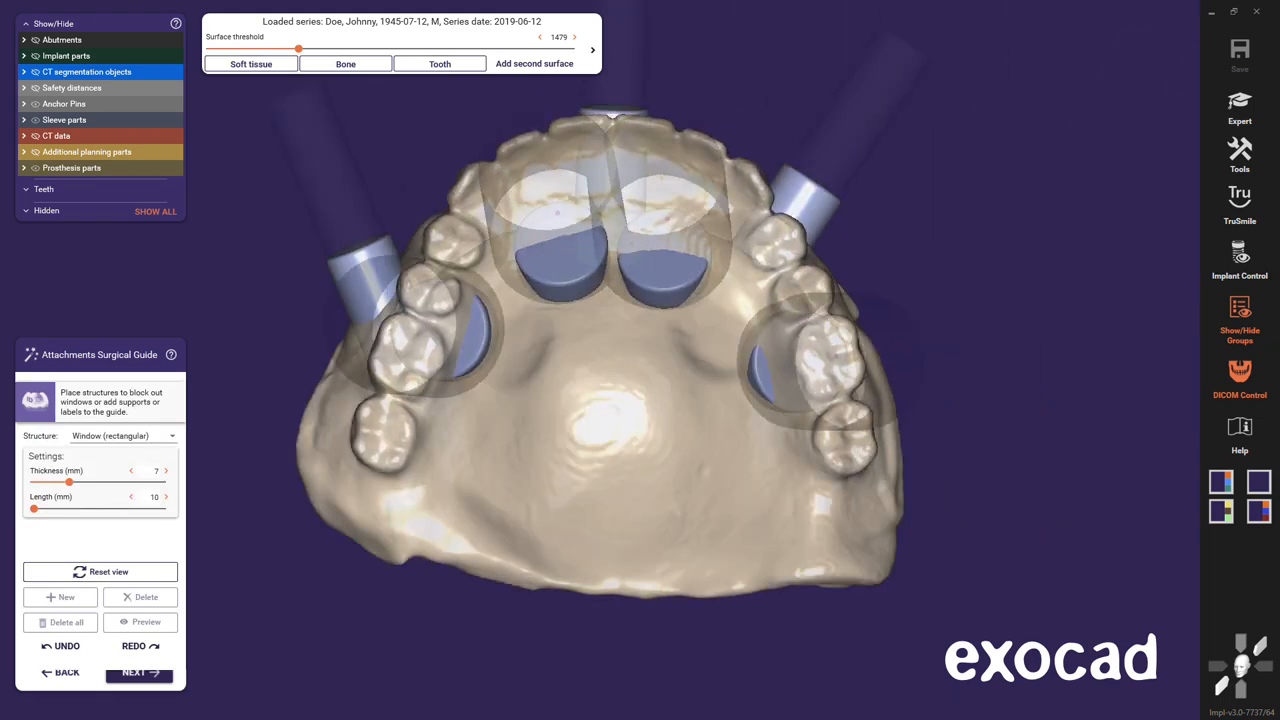
- Place a rectangular window over the front teeth at implant 12, about 7 mm thick and 14.5 mm long
left_click(350, 500)
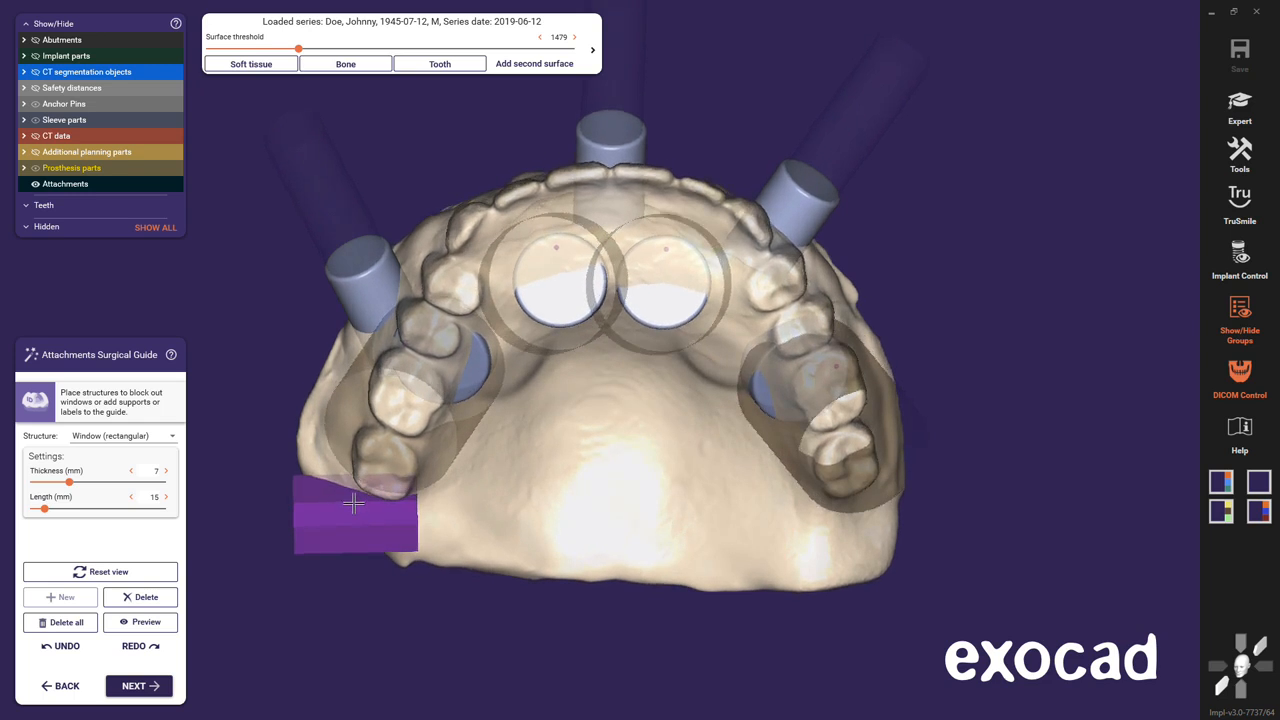
left_click_drag(353, 503, 499, 207)
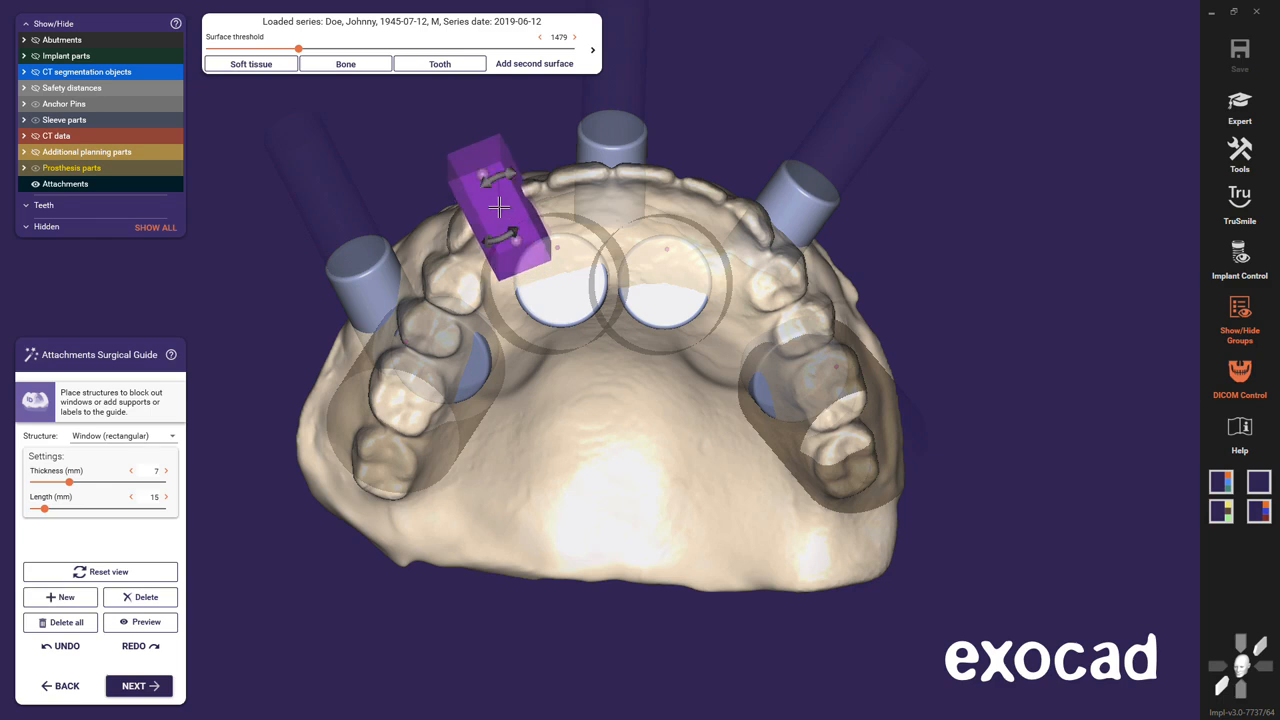
right_click_drag(494, 208, 378, 229)
left_click_drag(378, 229, 394, 222)
right_click_drag(352, 292, 398, 288)
left_click_drag(520, 158, 536, 151)
left_click_drag(540, 202, 497, 190)
right_click_drag(523, 277, 522, 278)
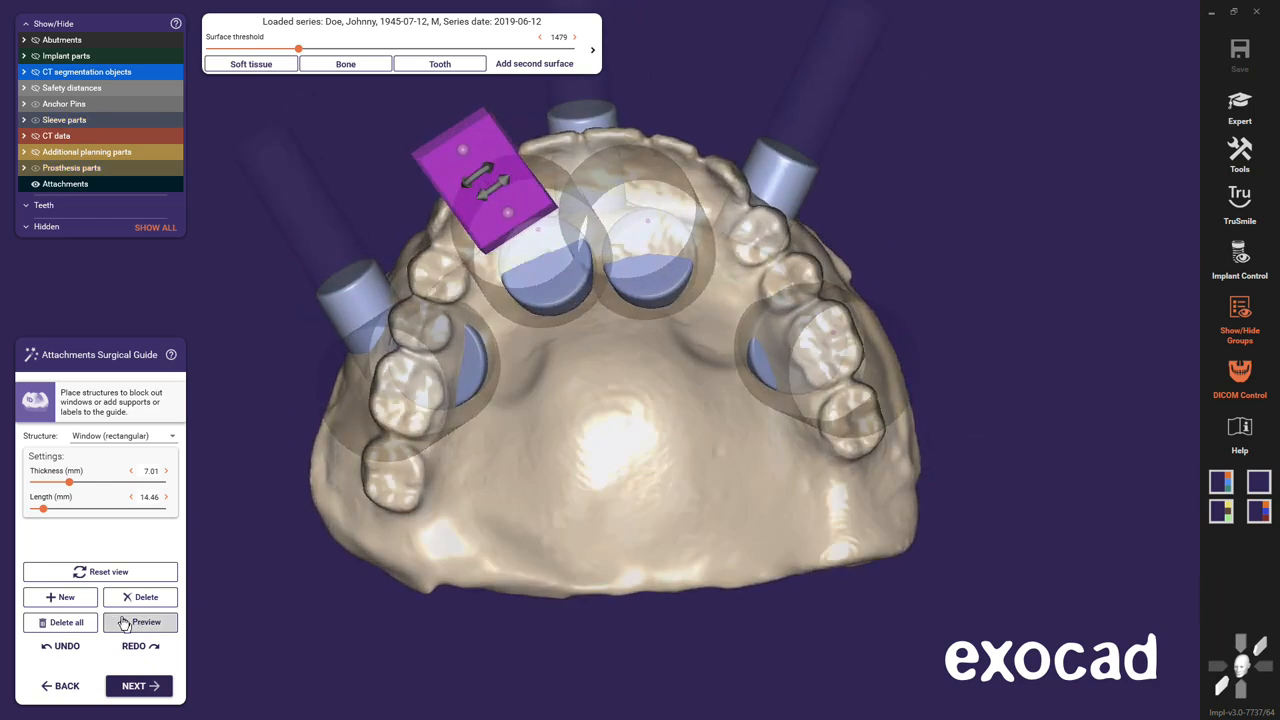
- Add a second rectangular window over the front teeth at implant 22, about 7 mm thick and 17.7 mm long
left_click(60, 597)
left_click(679, 140)
right_click_drag(620, 256, 620, 255)
left_click_drag(440, 208, 474, 176)
right_click_drag(466, 234, 465, 235)
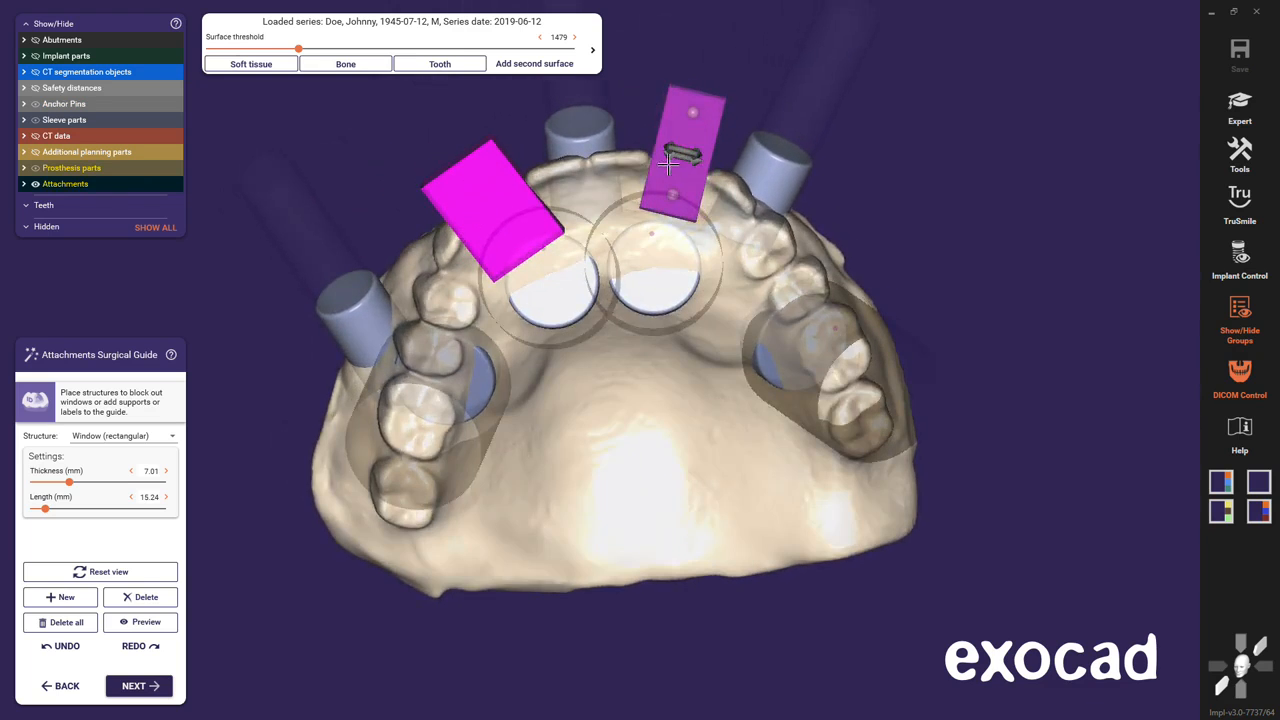
left_click_drag(657, 171, 683, 179)
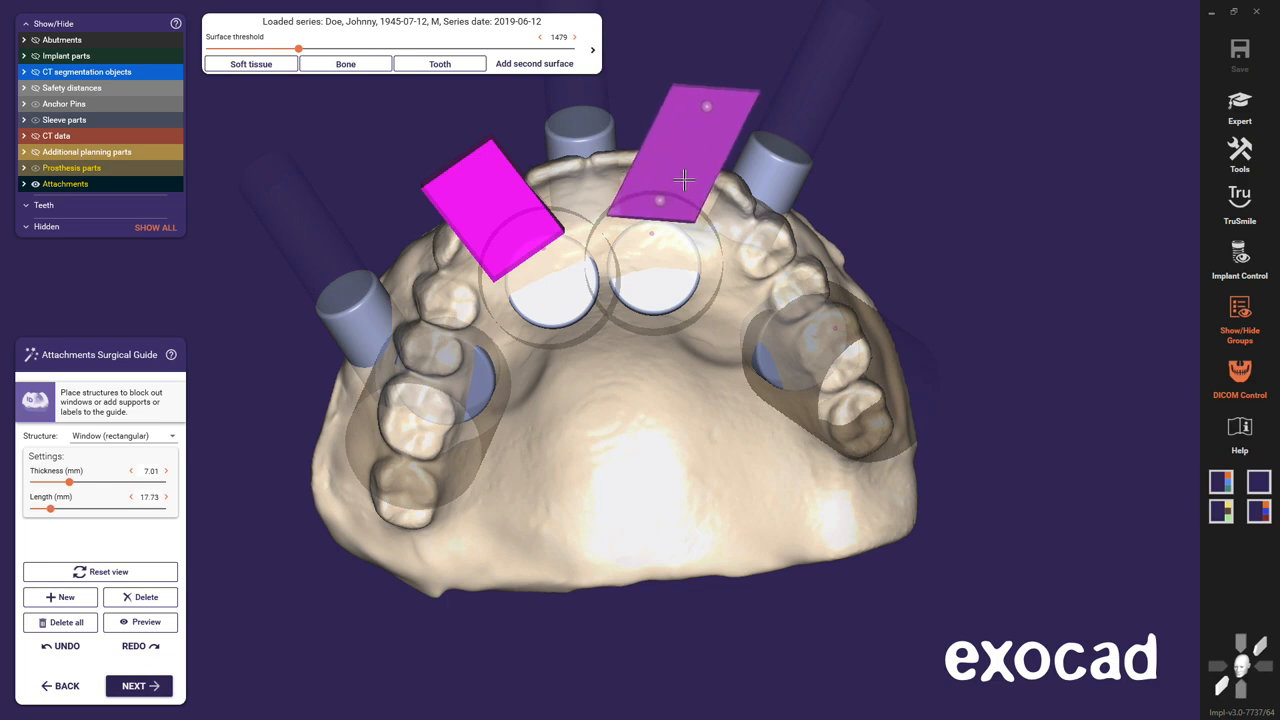
right_click_drag(655, 300, 653, 306)
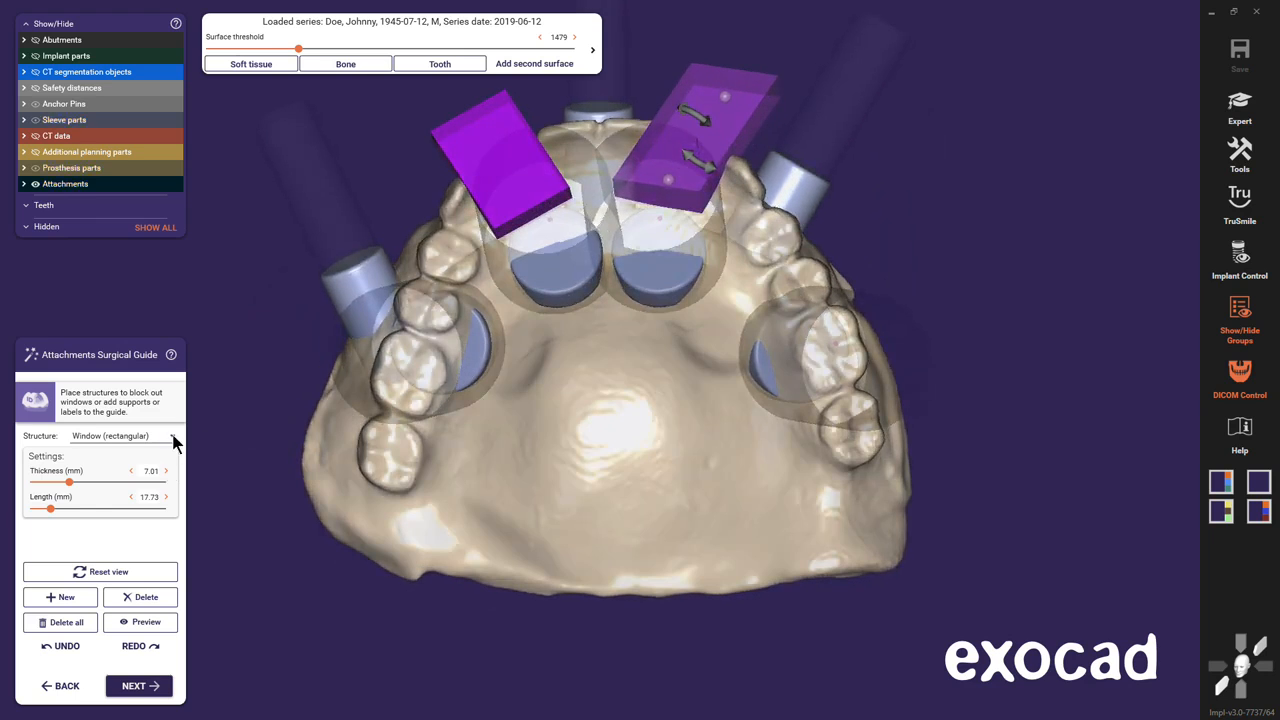
- Add the patient's name as embossed text in the middle of the palate, 1 mm thick and 4 mm in size
left_click(173, 437)
left_click(120, 568)
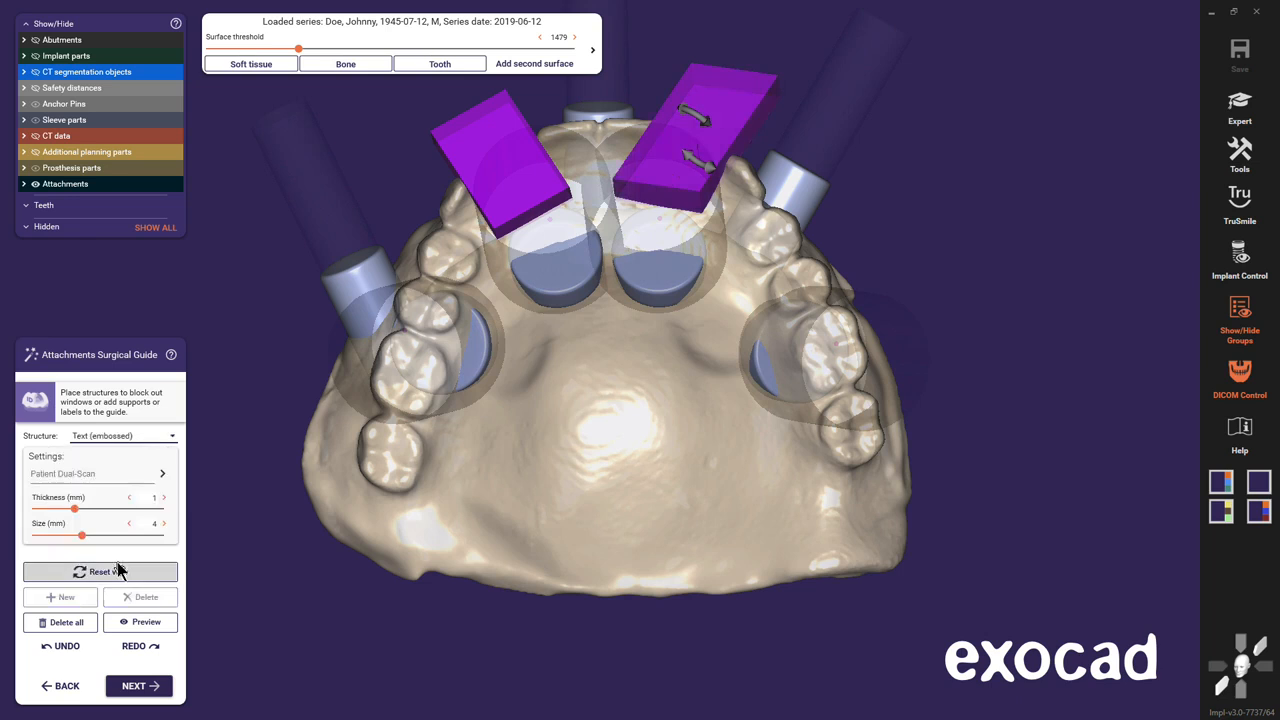
left_click_drag(478, 500, 613, 430)
right_click_drag(598, 504, 600, 505)
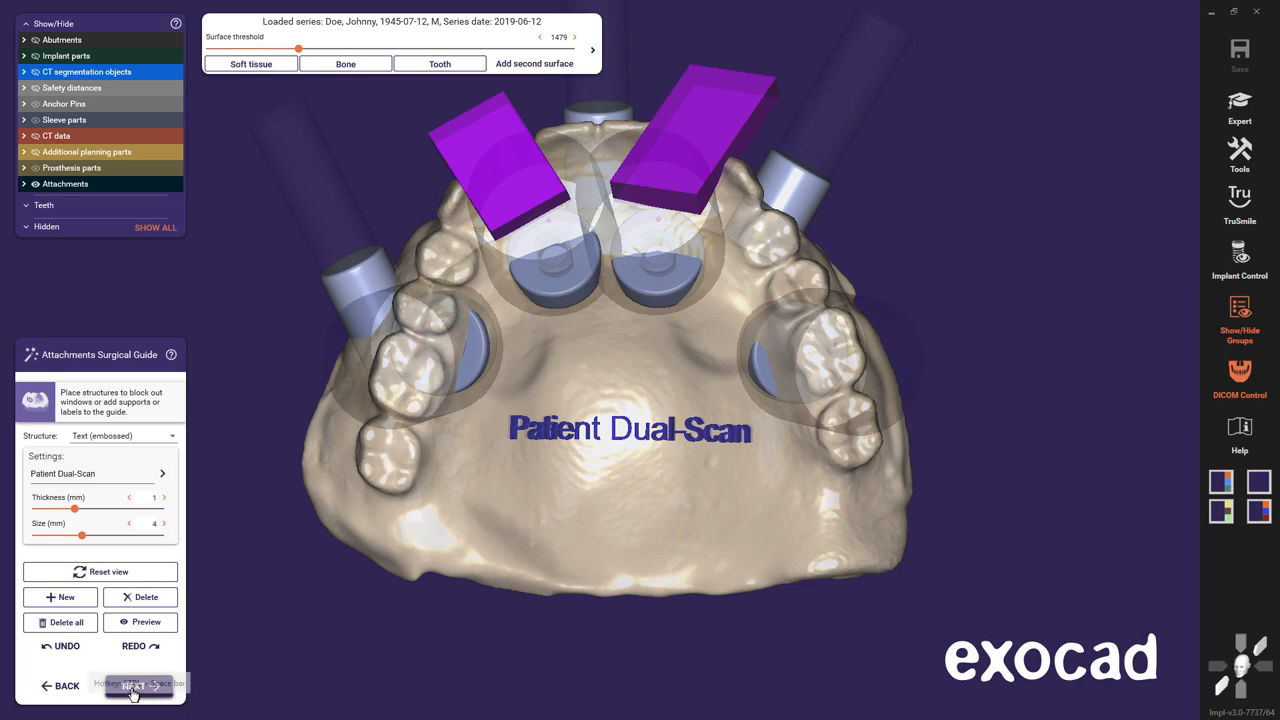
- Merge the surgical guide with no extra fixation guide, skip free-form edits, and finish the wizard
left_click(130, 690)
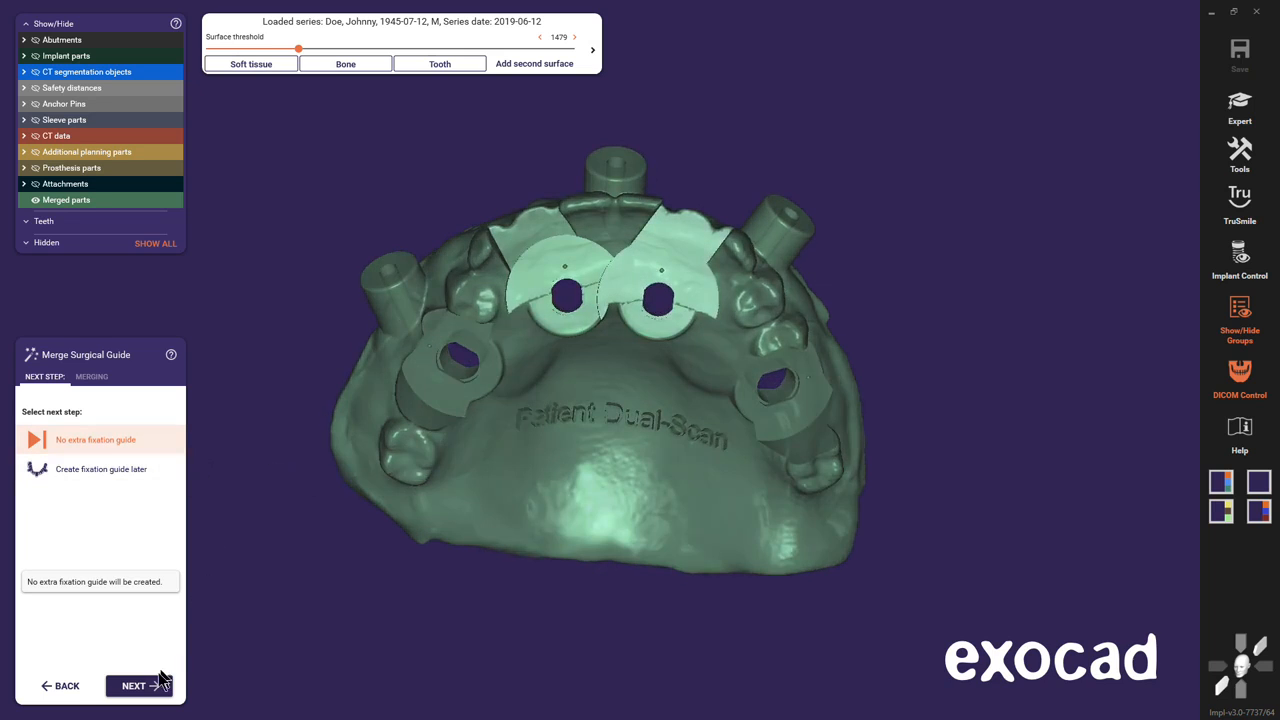
left_click(137, 688)
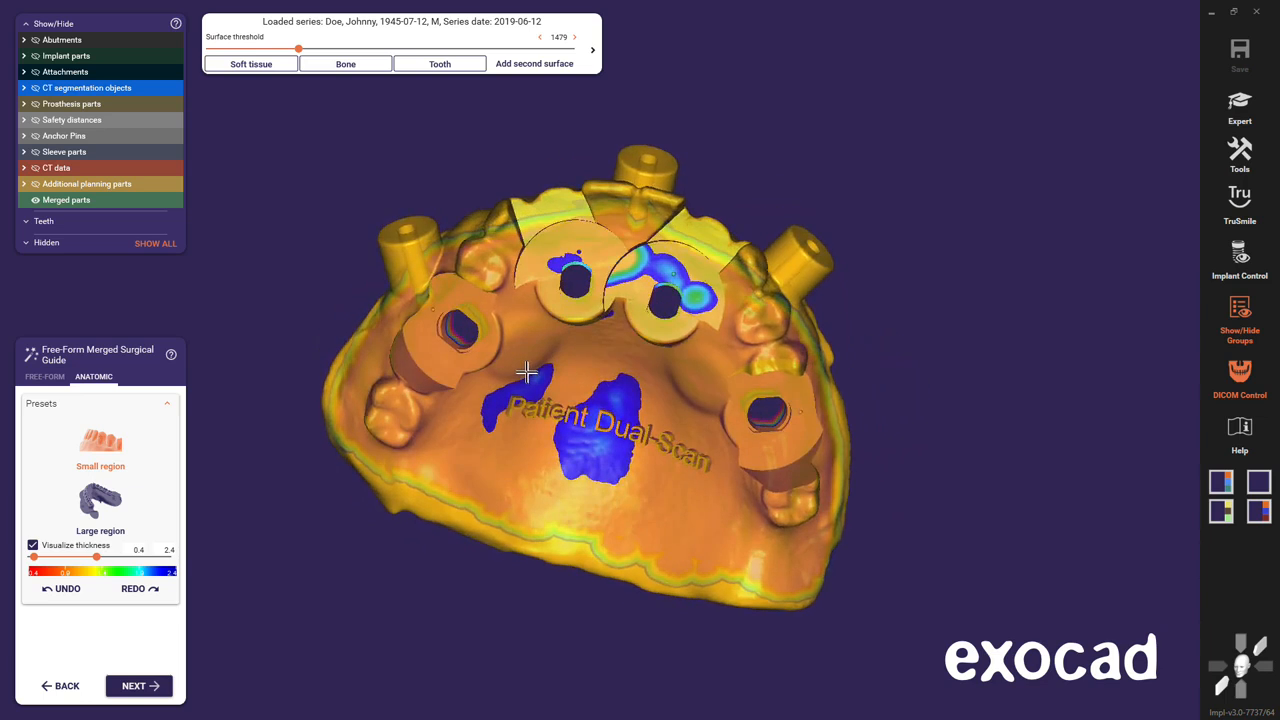
left_click(135, 687)
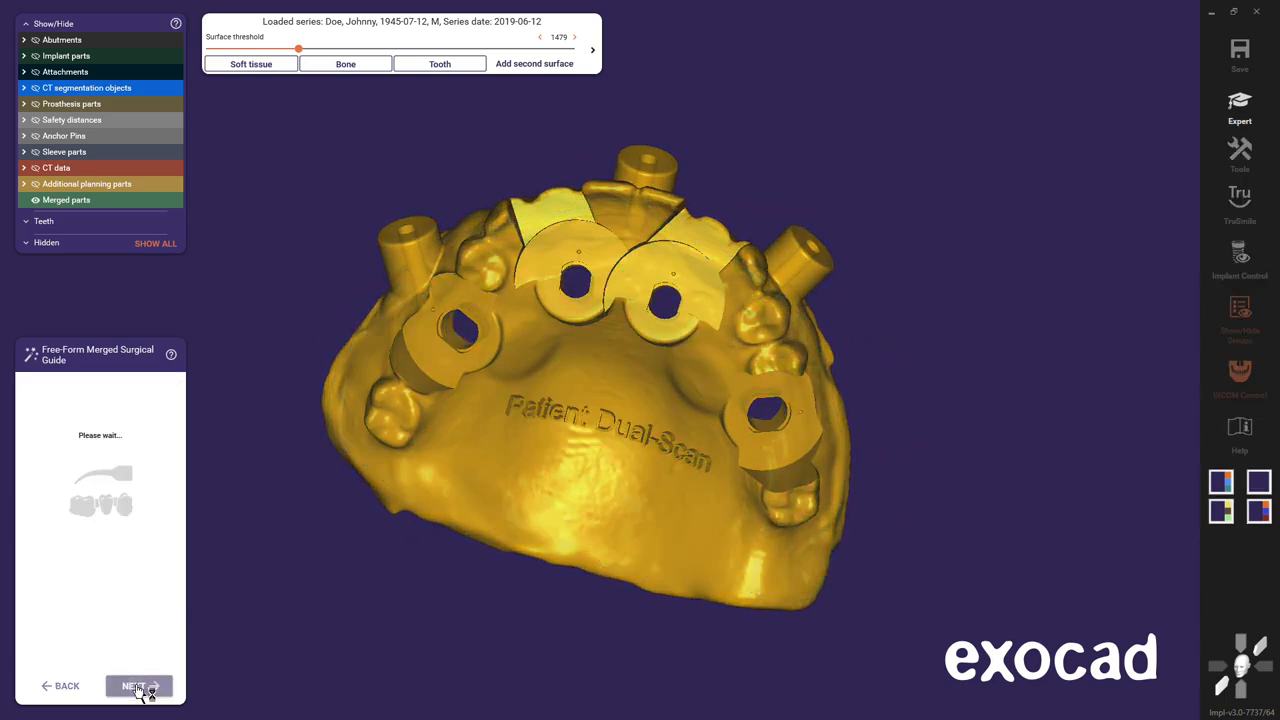
left_click(135, 687)
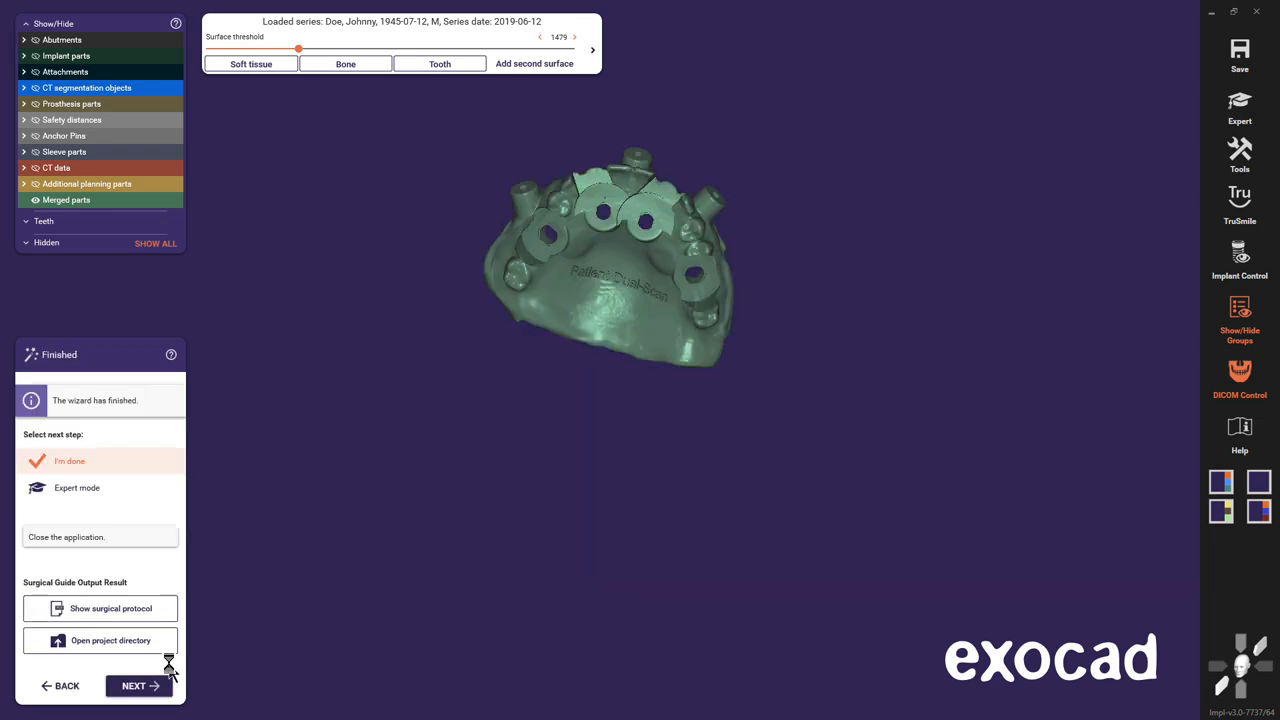
- Turn on TruSmile rendering and examine the merged surgical guide from the front
left_click(1239, 212)
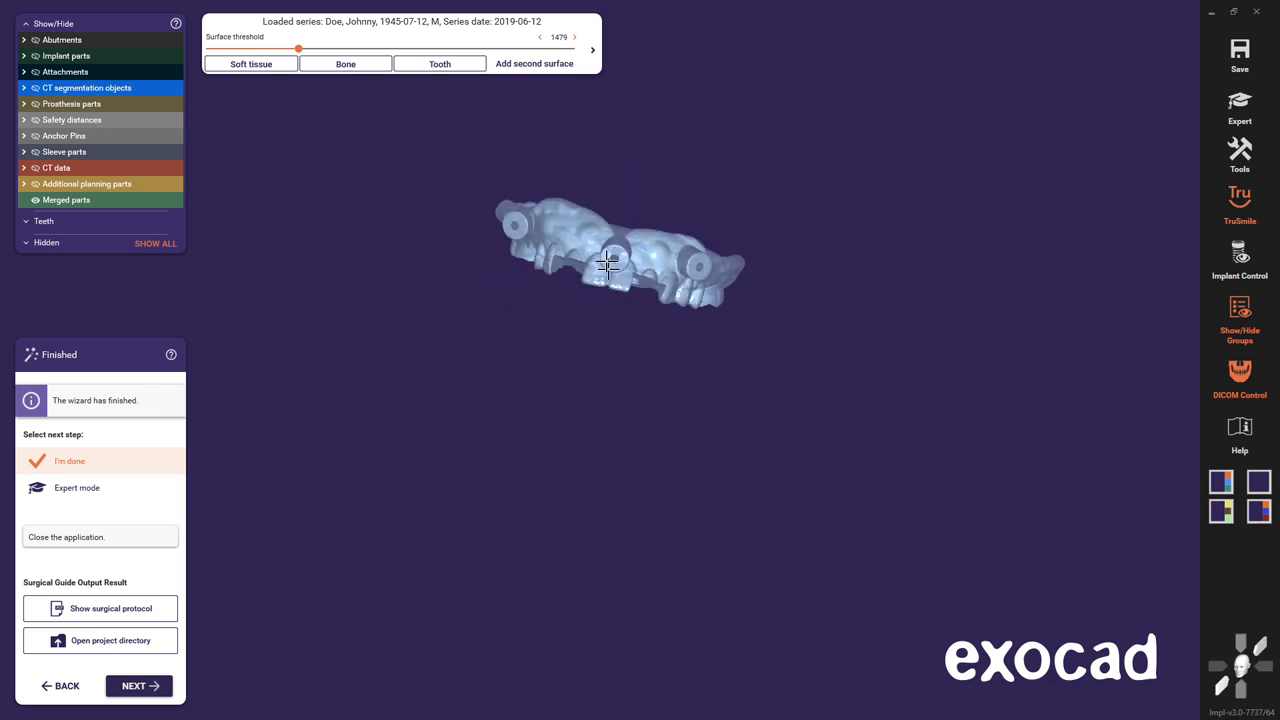
scroll(611, 260, "up", 5)
right_click_drag(614, 242, 612, 246)
scroll(614, 246, "down", 4)
- Open the surgical protocol PDF, review its first page with the guide image and drilling schematic, and close it
left_click(89, 598)
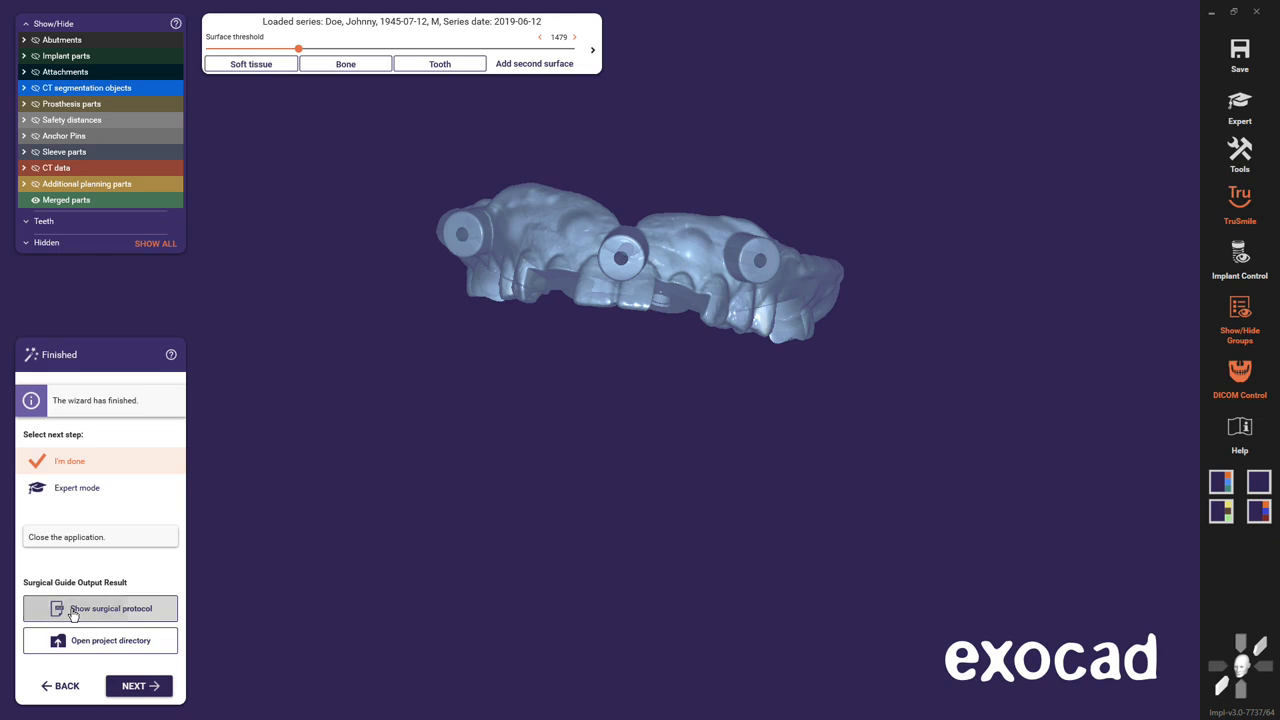
left_click(482, 390)
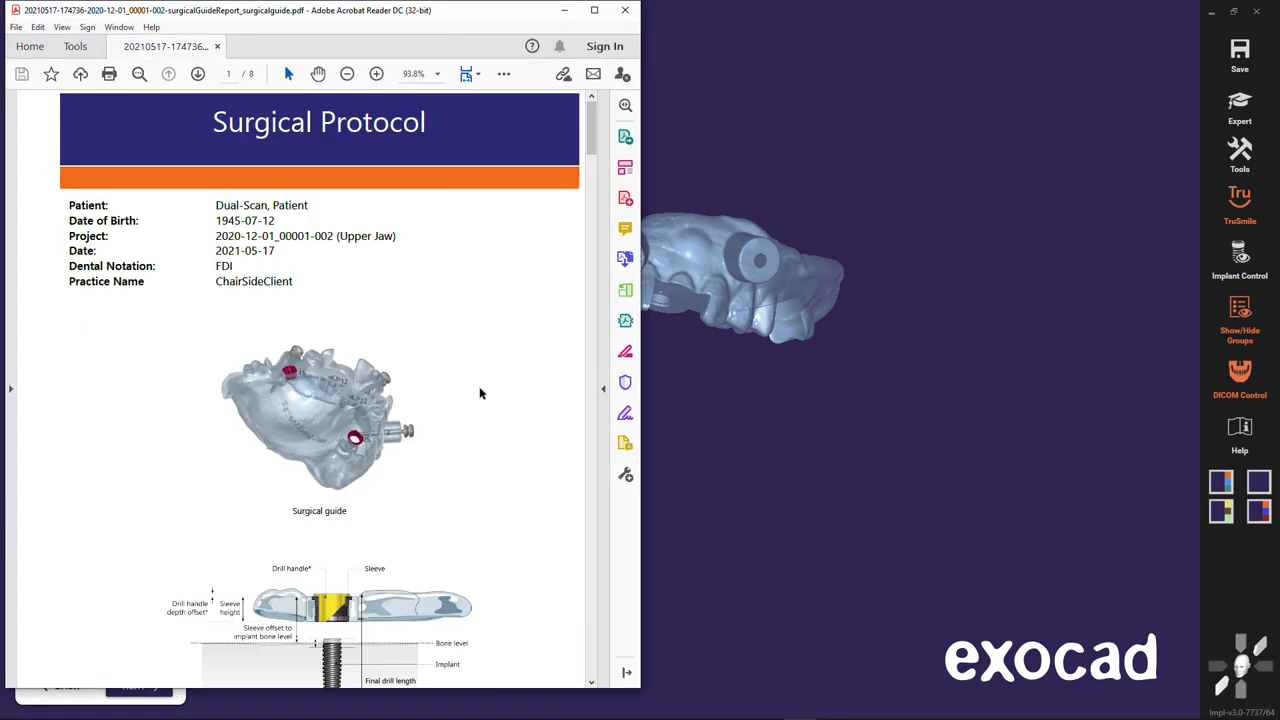
scroll(479, 394, "down", 1)
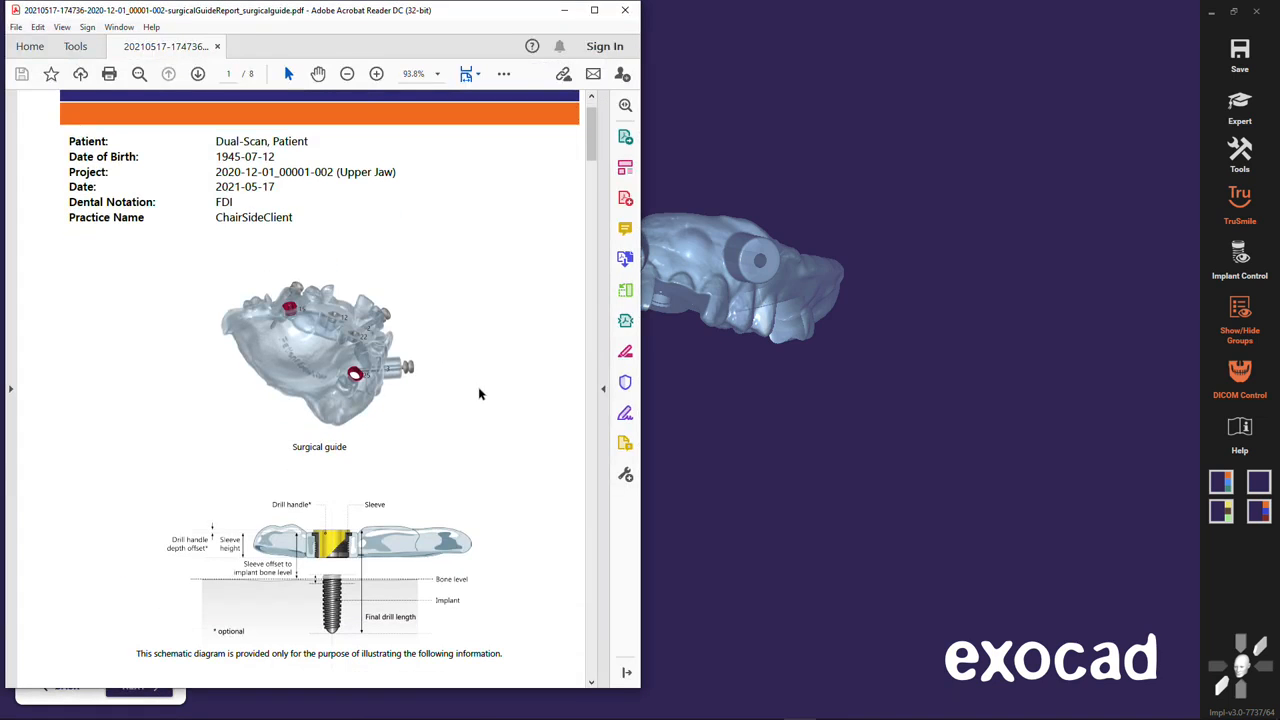
left_click(623, 10)
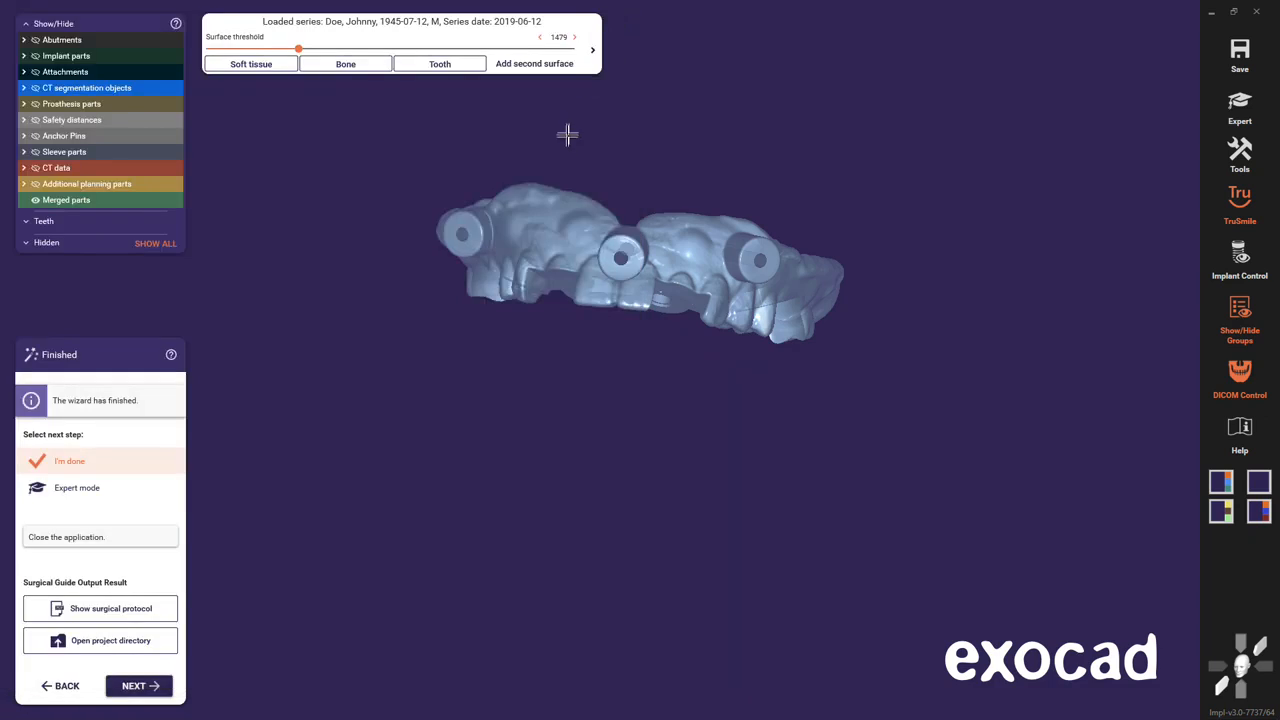
- Show the CT data together with the merged guide, inspect the fit, and finish the project with the I'm done option
key("c")
right_click_drag(532, 222, 808, 238)
mouse_move(663, 490)
right_mouse_down()
mouse_move(640, 492)
mouse_move(655, 495)
right_mouse_up()
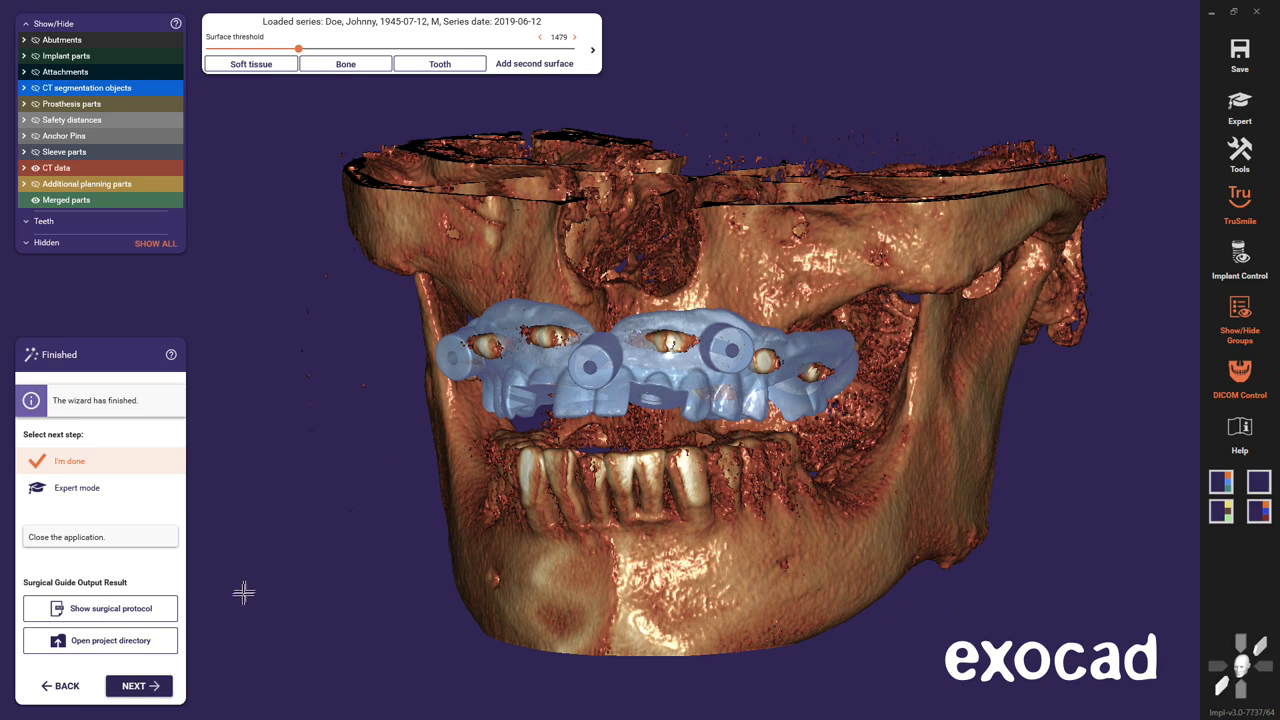
left_click(140, 687)
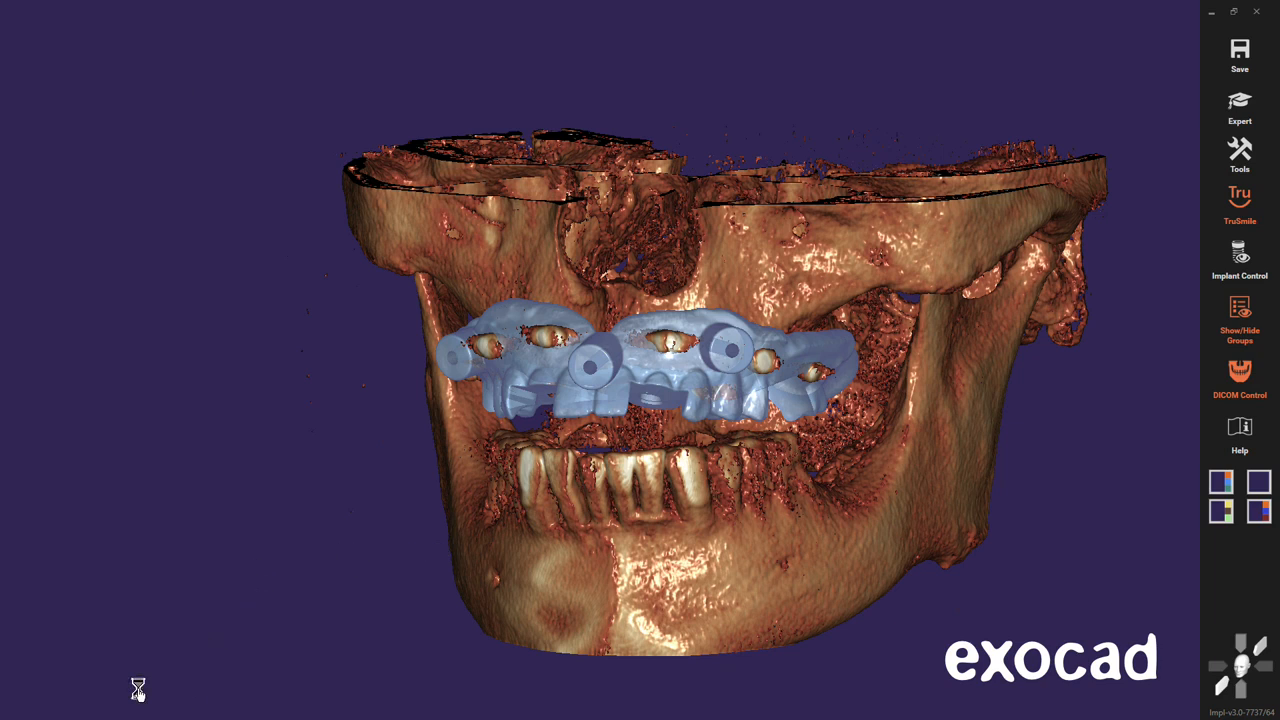